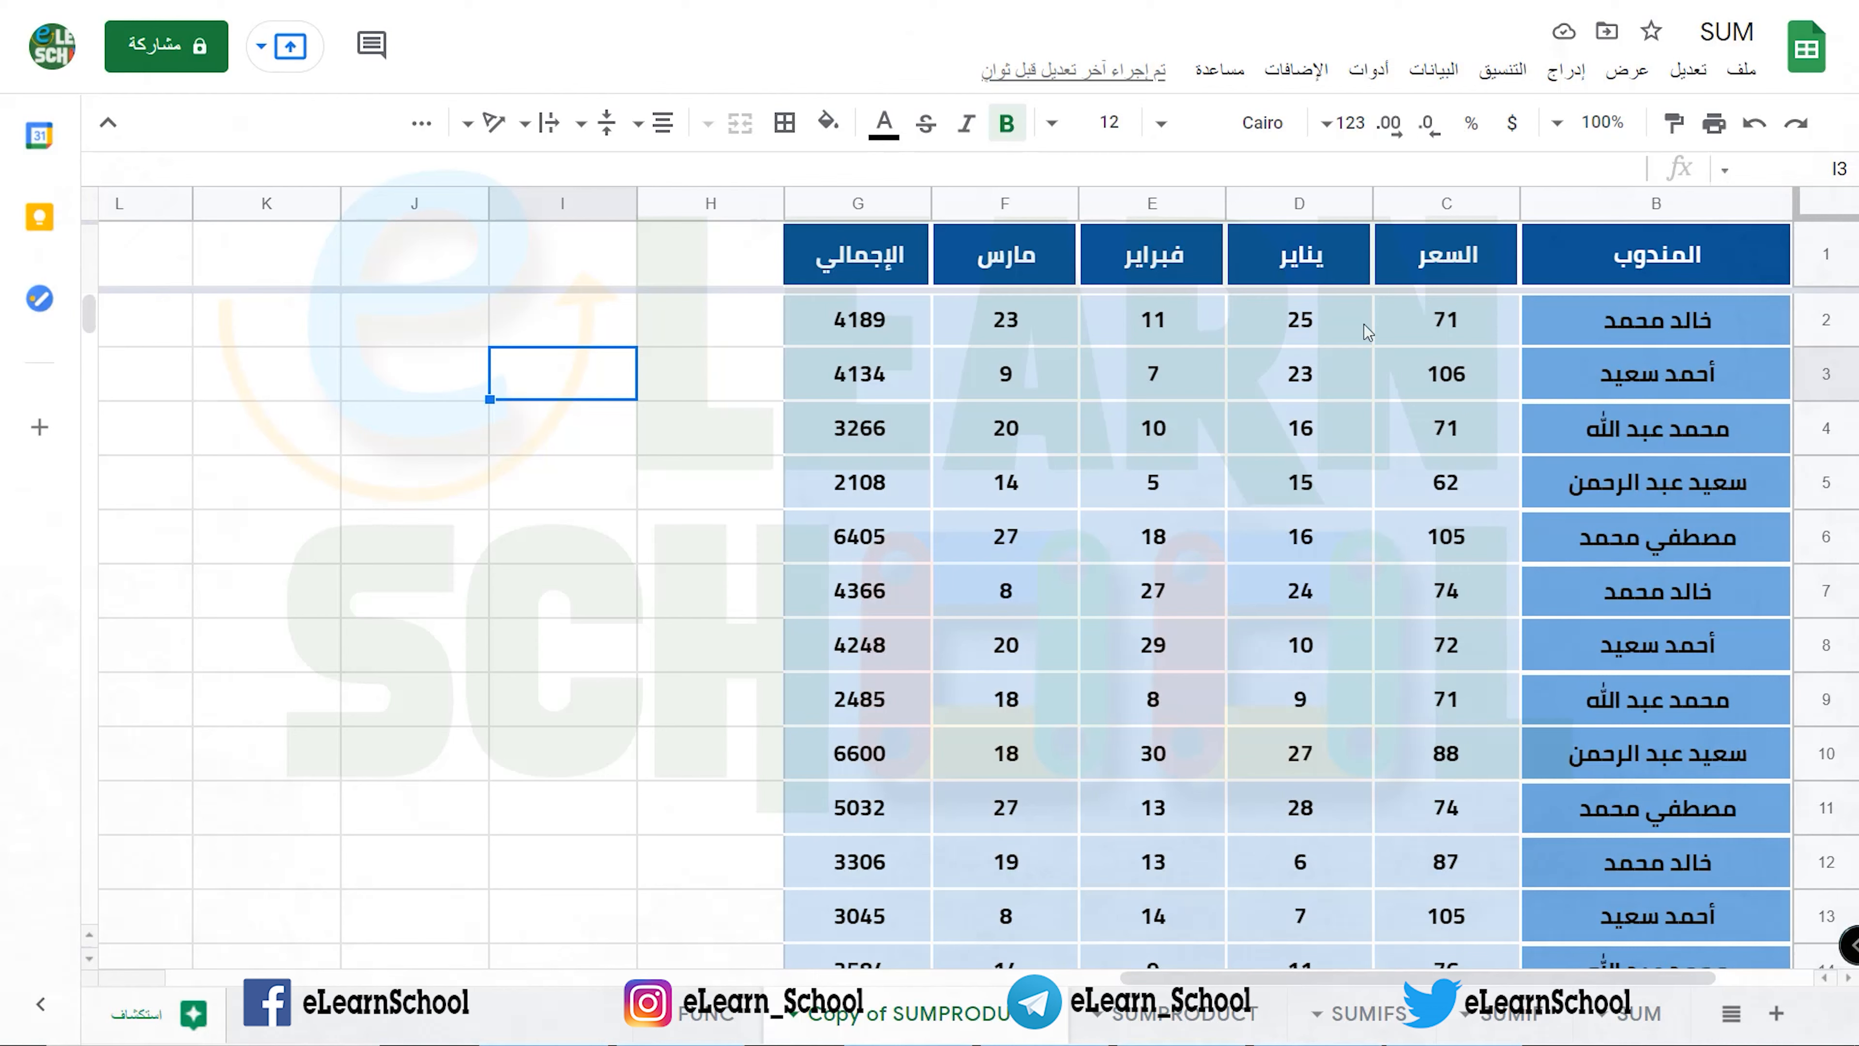
# - Examine the sales table's representatives, unit prices and January to March quantities through its rows
pyautogui.moveTo(1647, 334); pyautogui.dragTo(1636, 520)
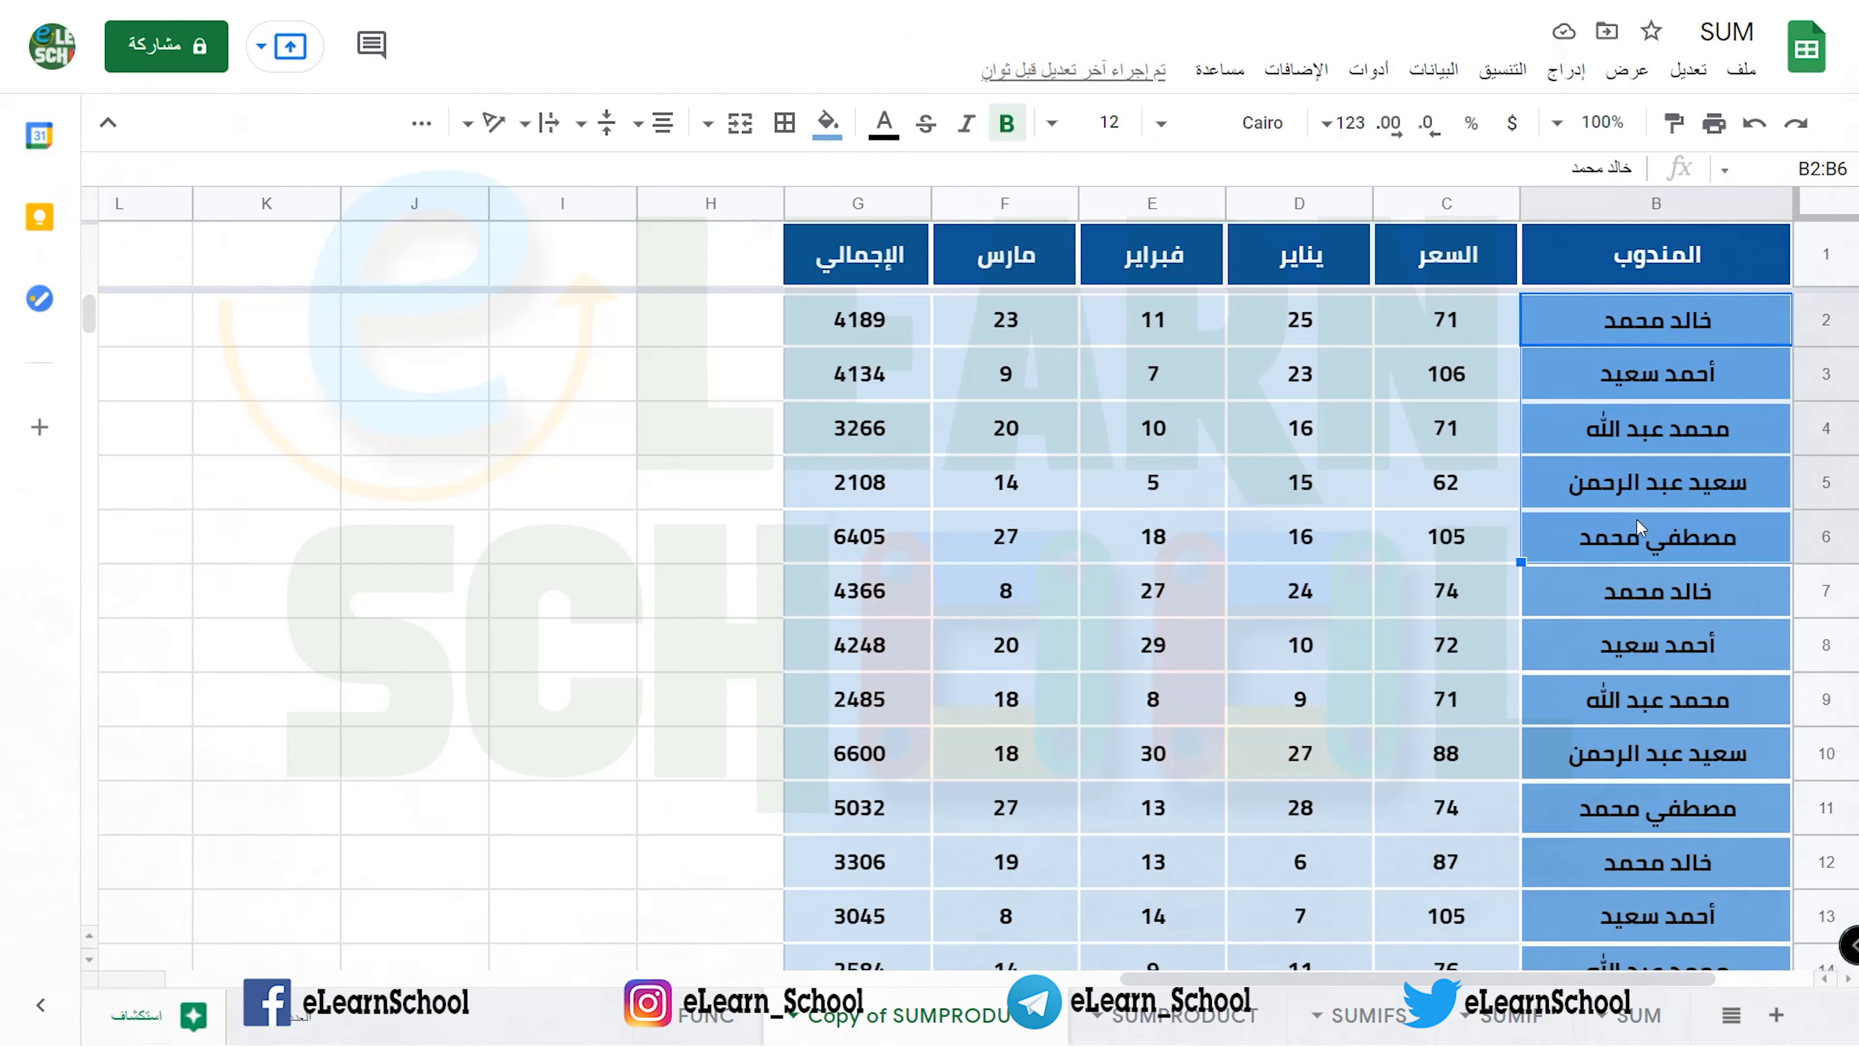
pyautogui.moveTo(1656, 590); pyautogui.dragTo(1647, 788)
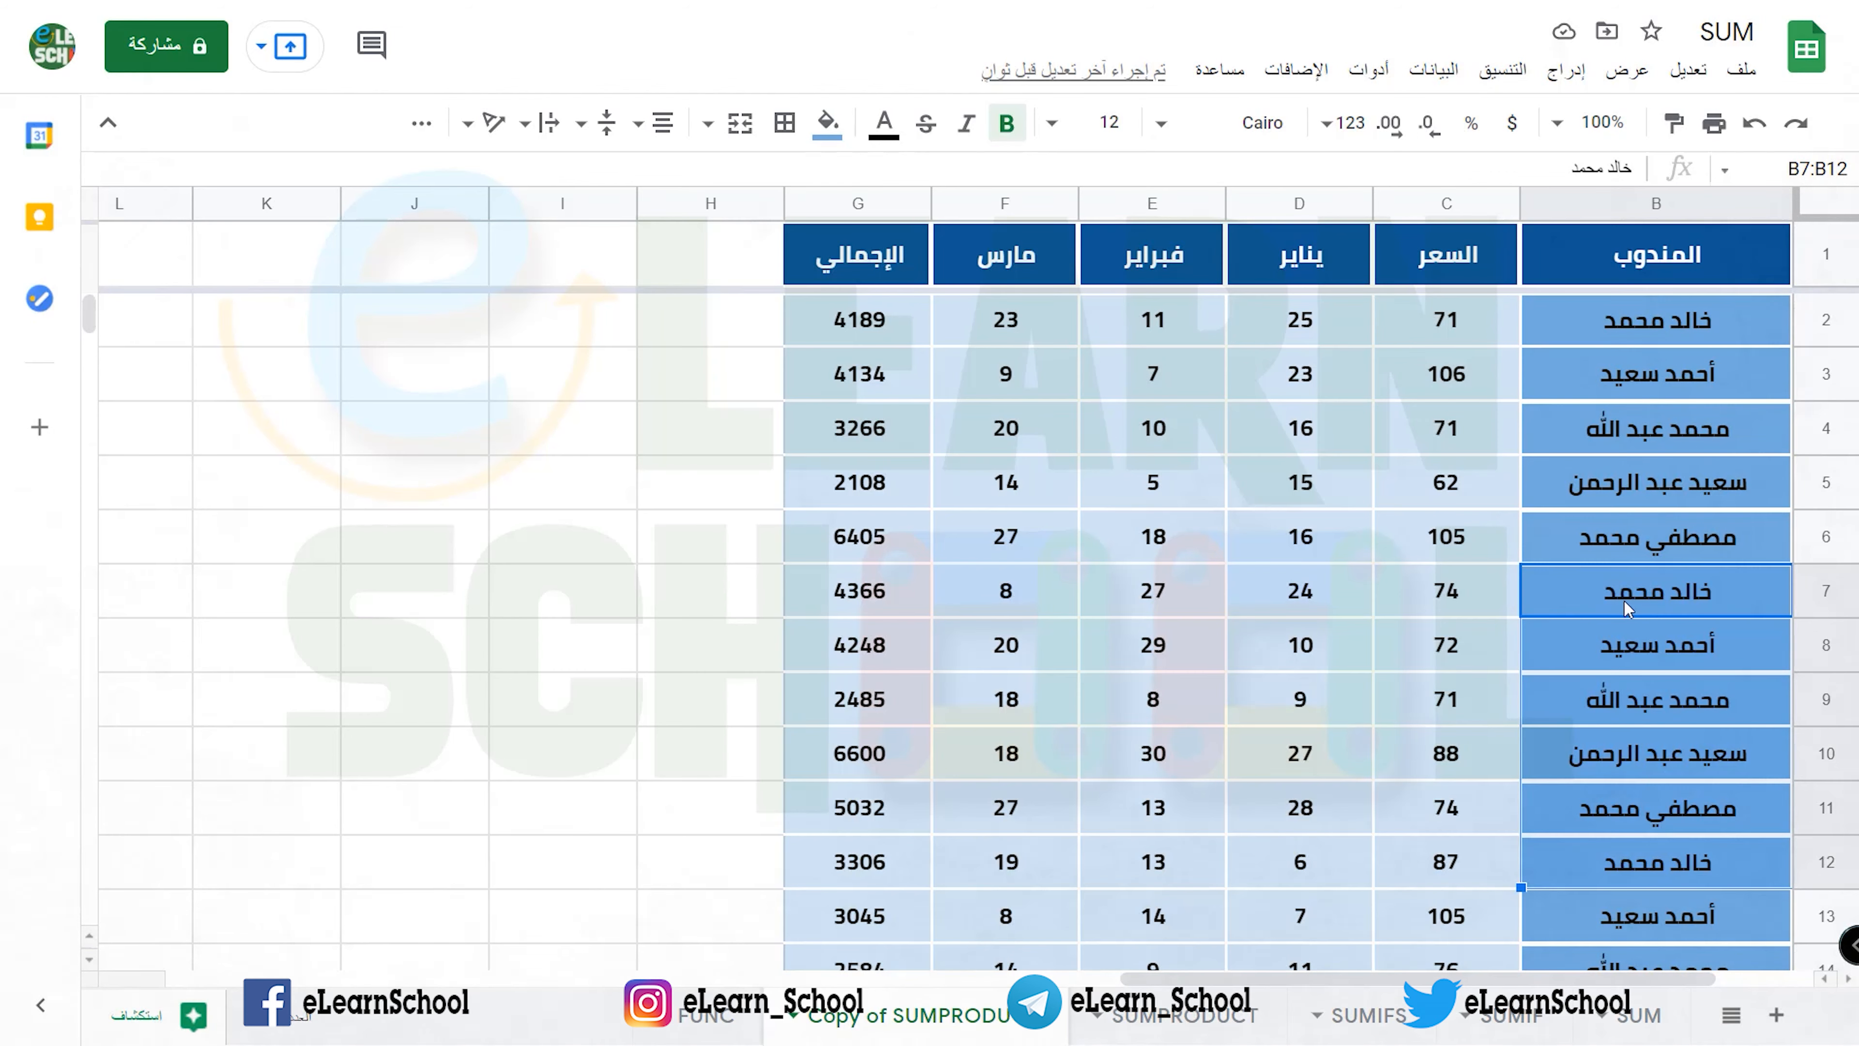
pyautogui.moveTo(1310, 595); pyautogui.dragTo(1056, 593)
pyautogui.click(1457, 593)
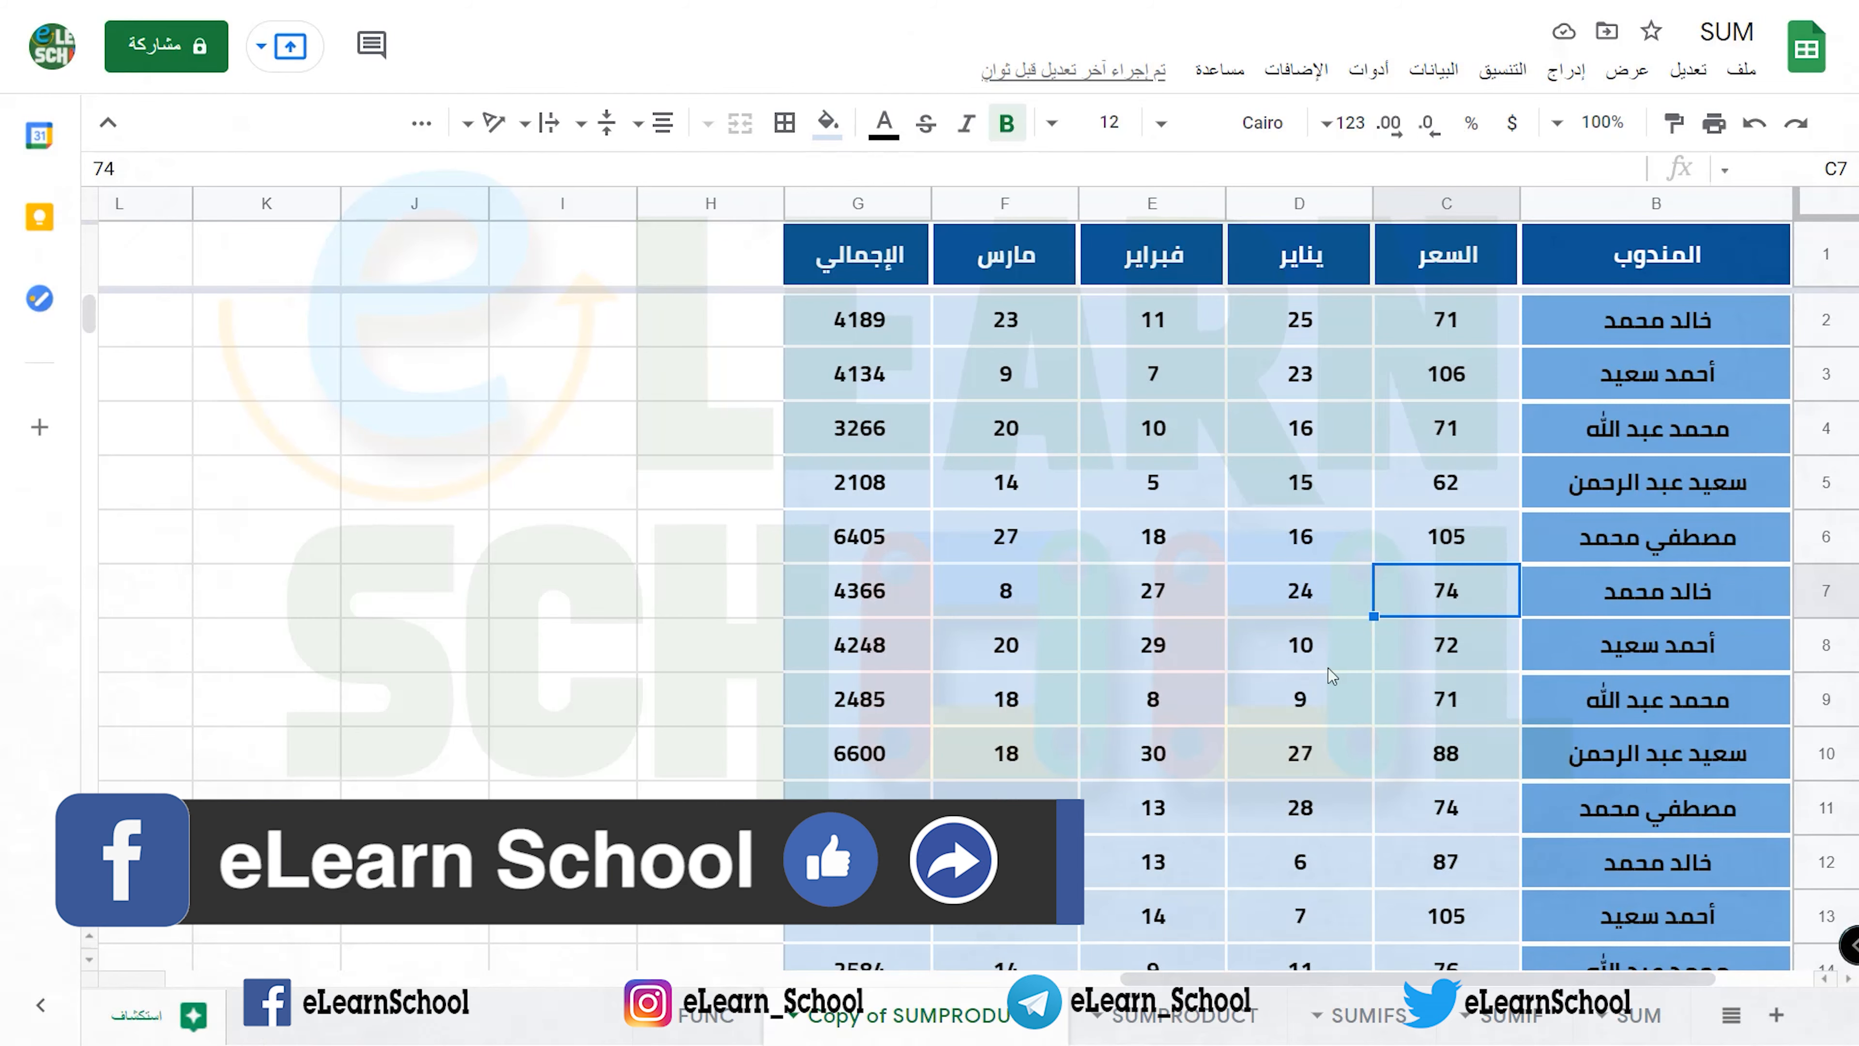
pyautogui.scroll(-4, 1328, 673)
pyautogui.scroll(-3, 1327, 668)
pyautogui.scroll(7, 1635, 680)
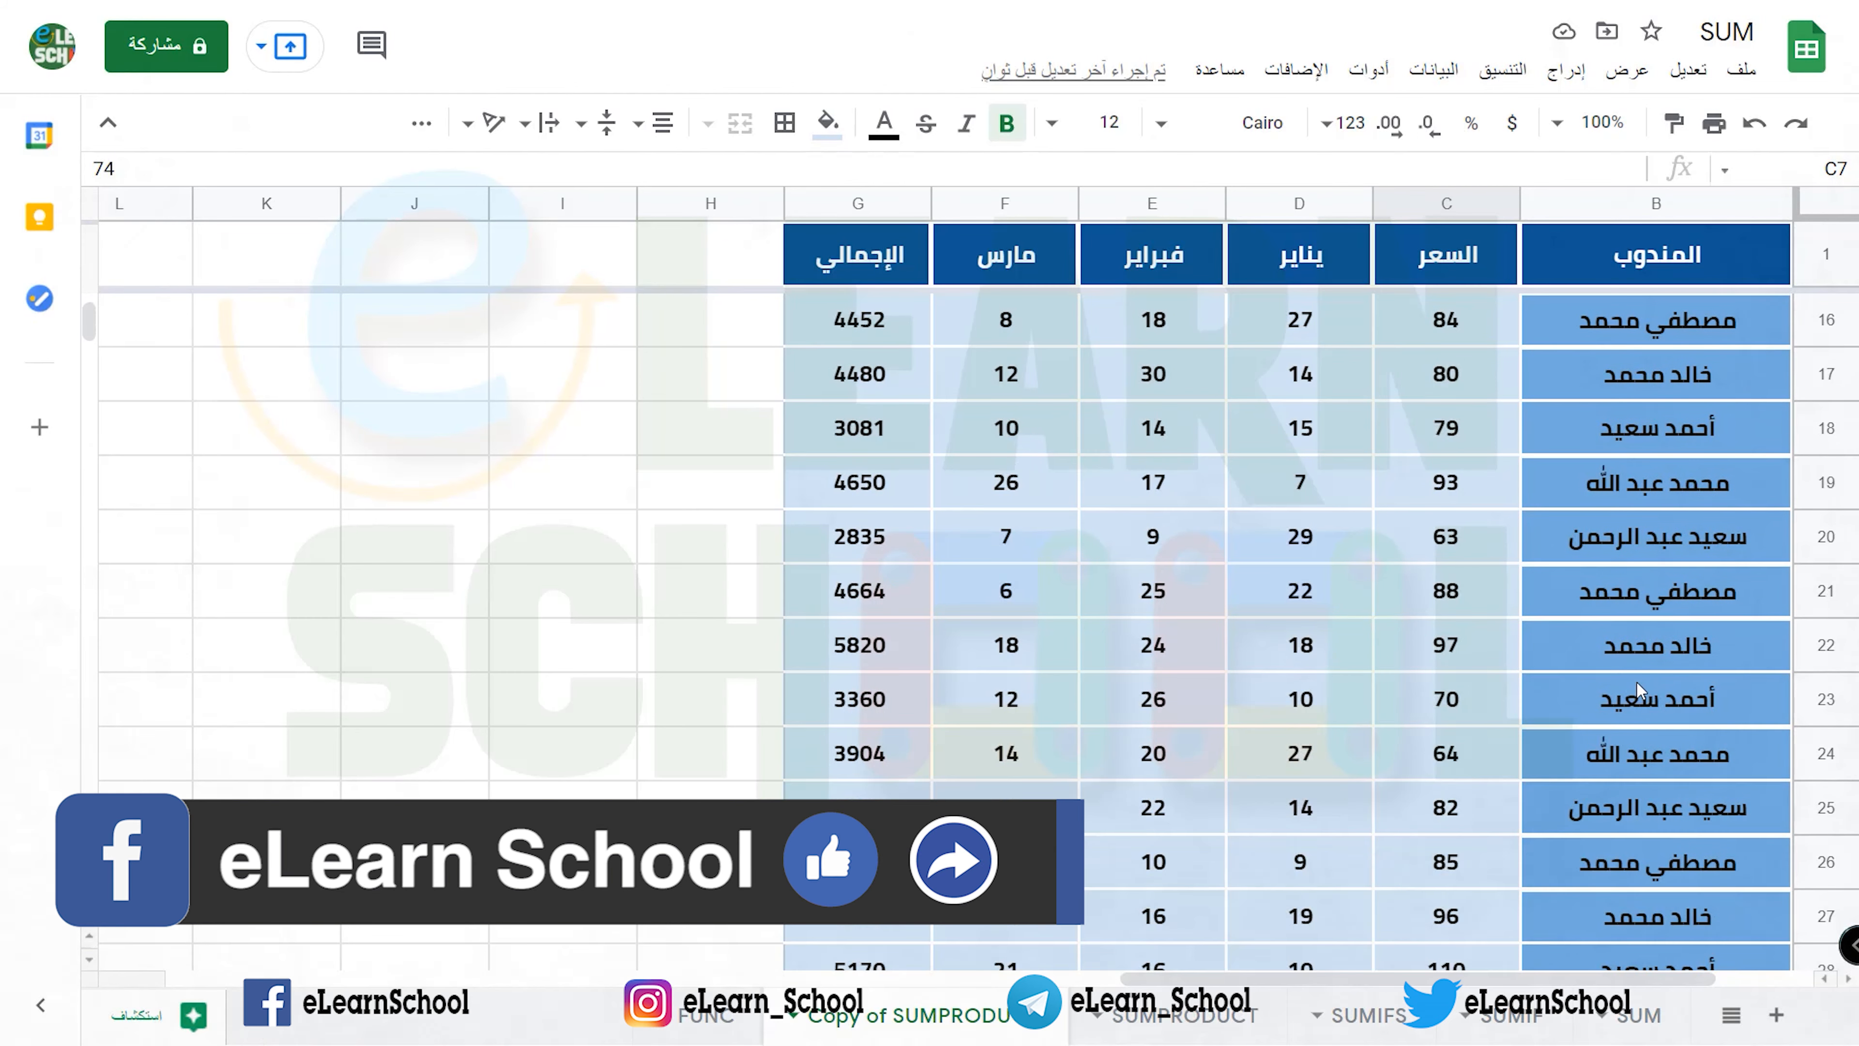
pyautogui.scroll(1, 1634, 680)
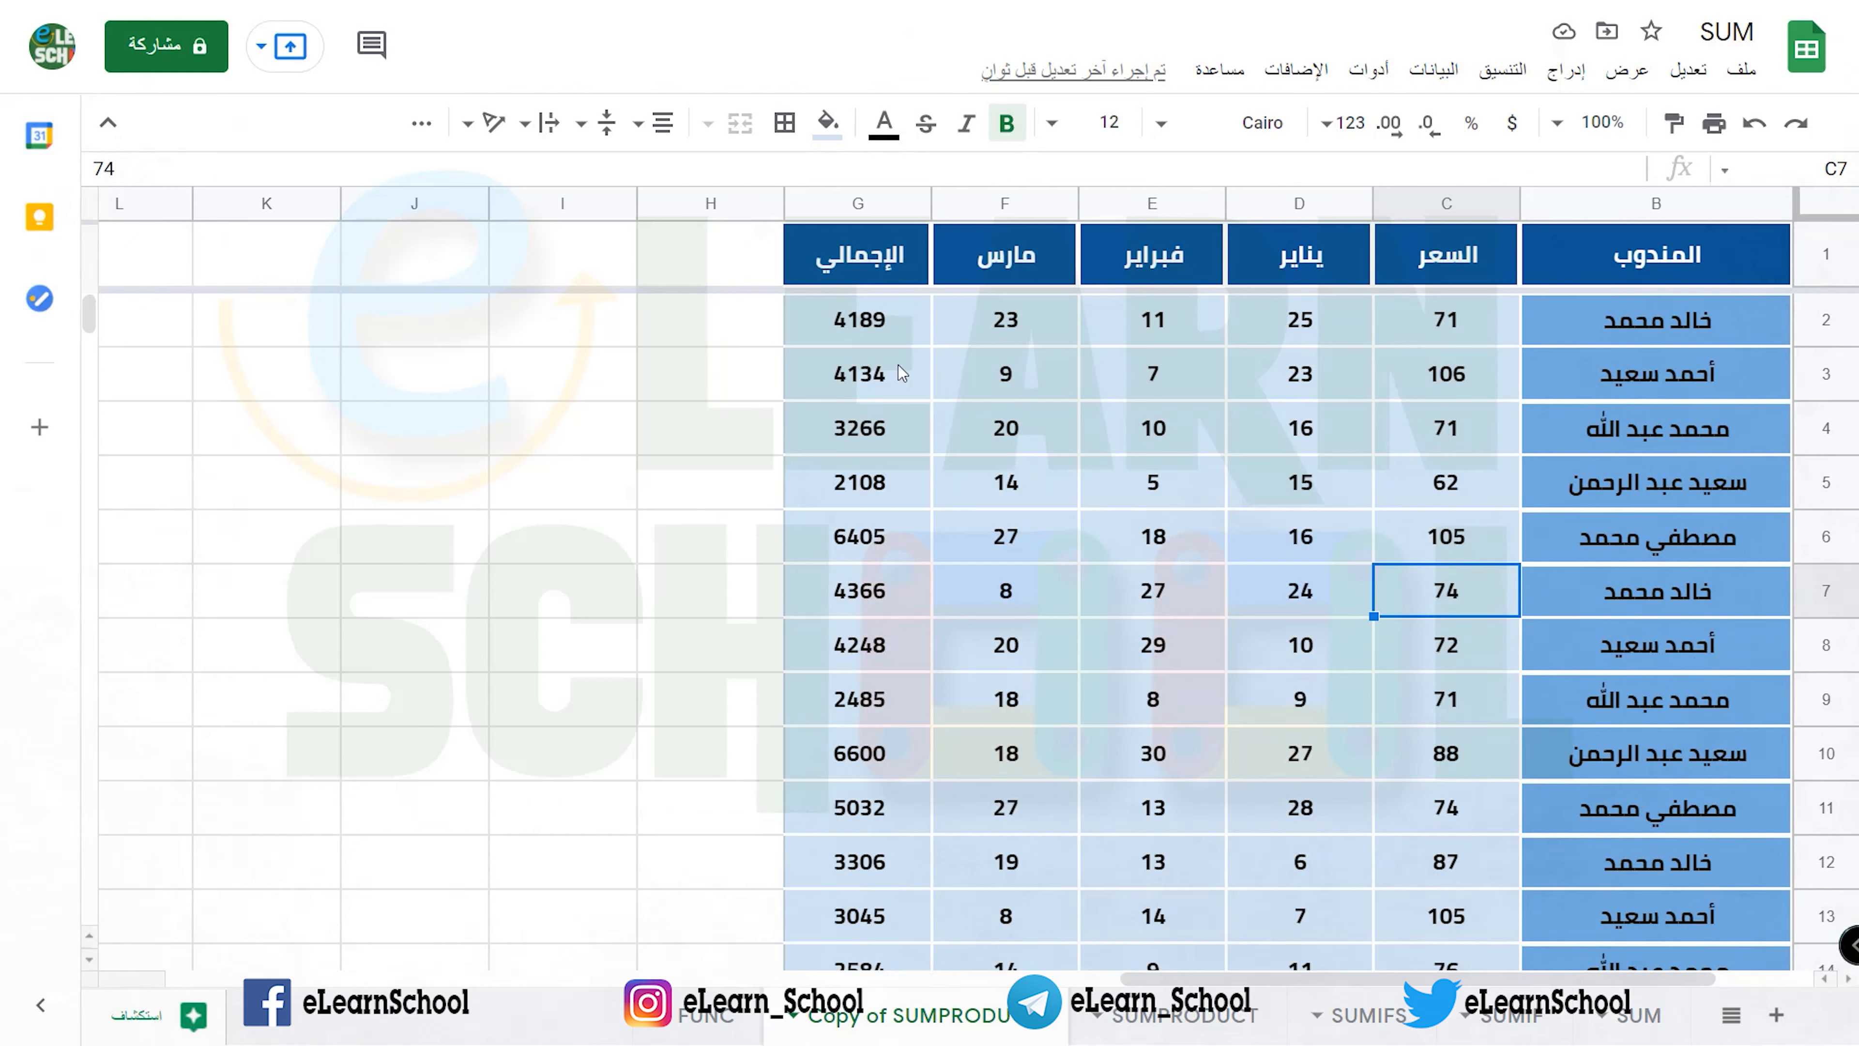
# - Inspect the total formula in G2, its references to D2:F2 and C2, and the rest of the total column
pyautogui.click(875, 322)
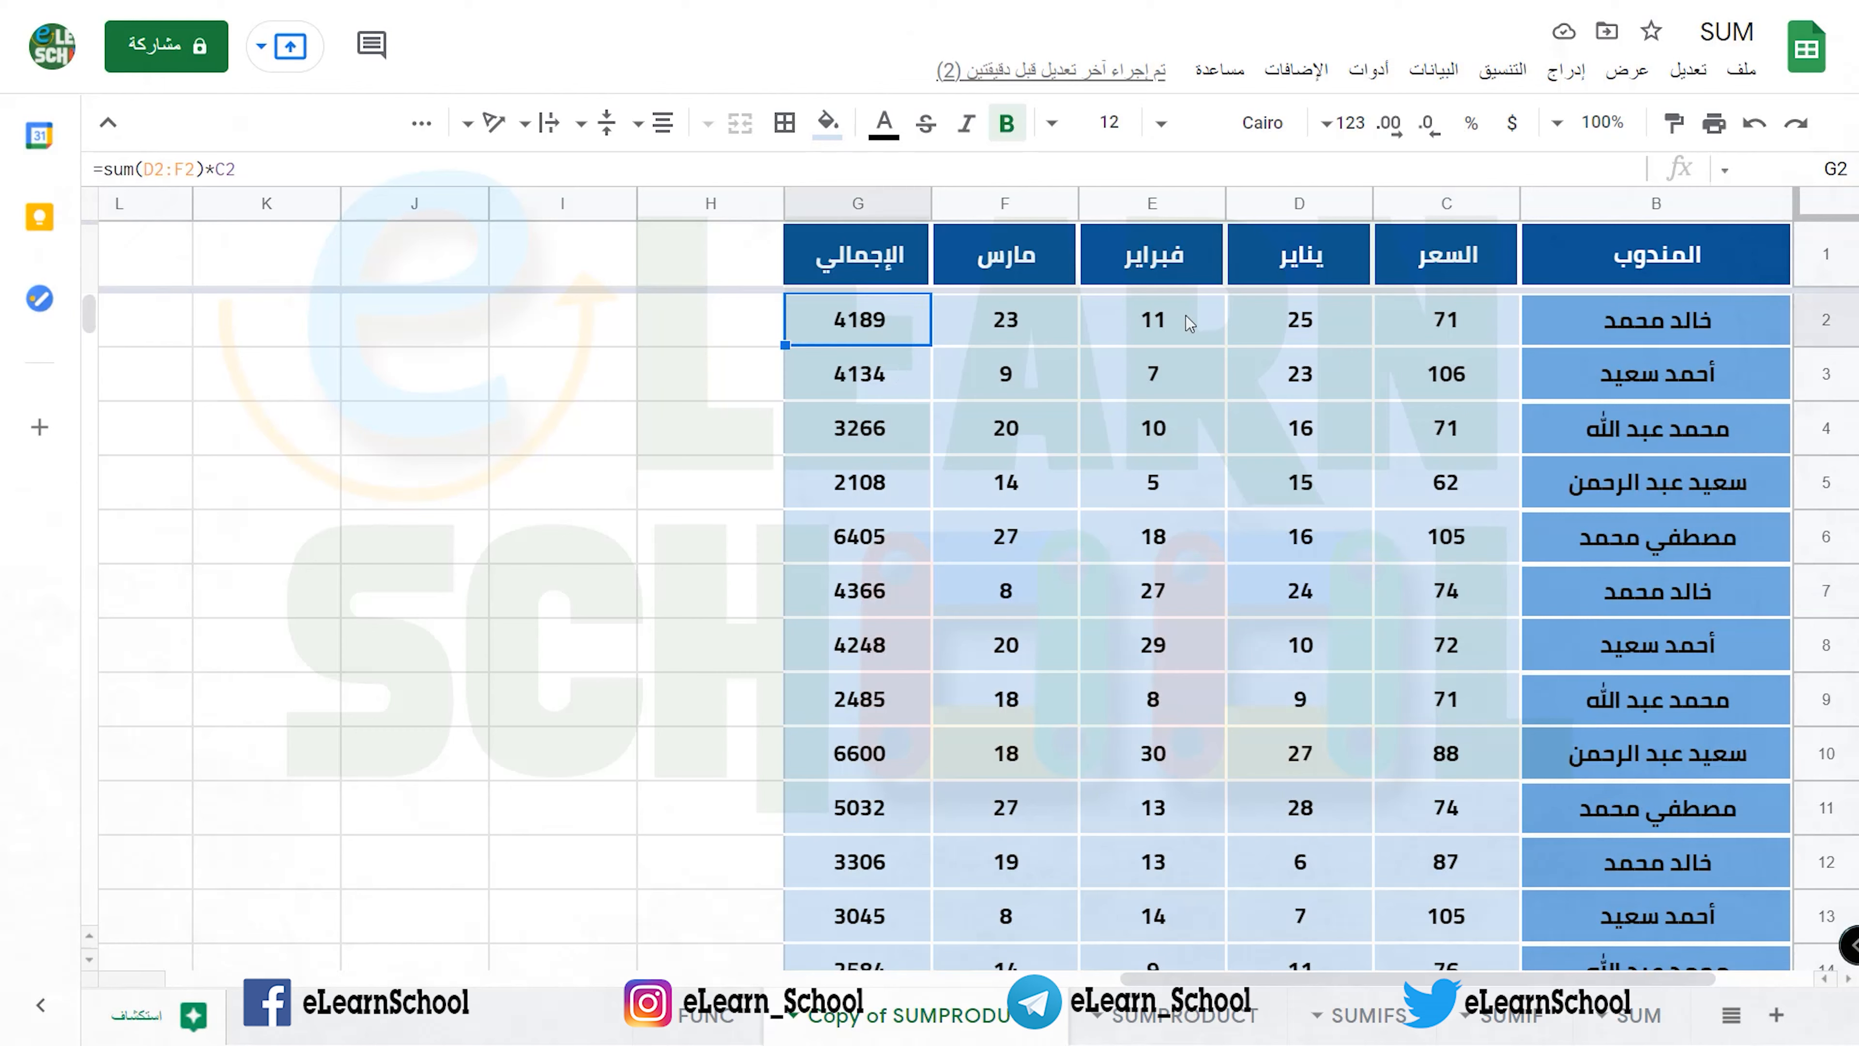
pyautogui.moveTo(1348, 332); pyautogui.dragTo(987, 333)
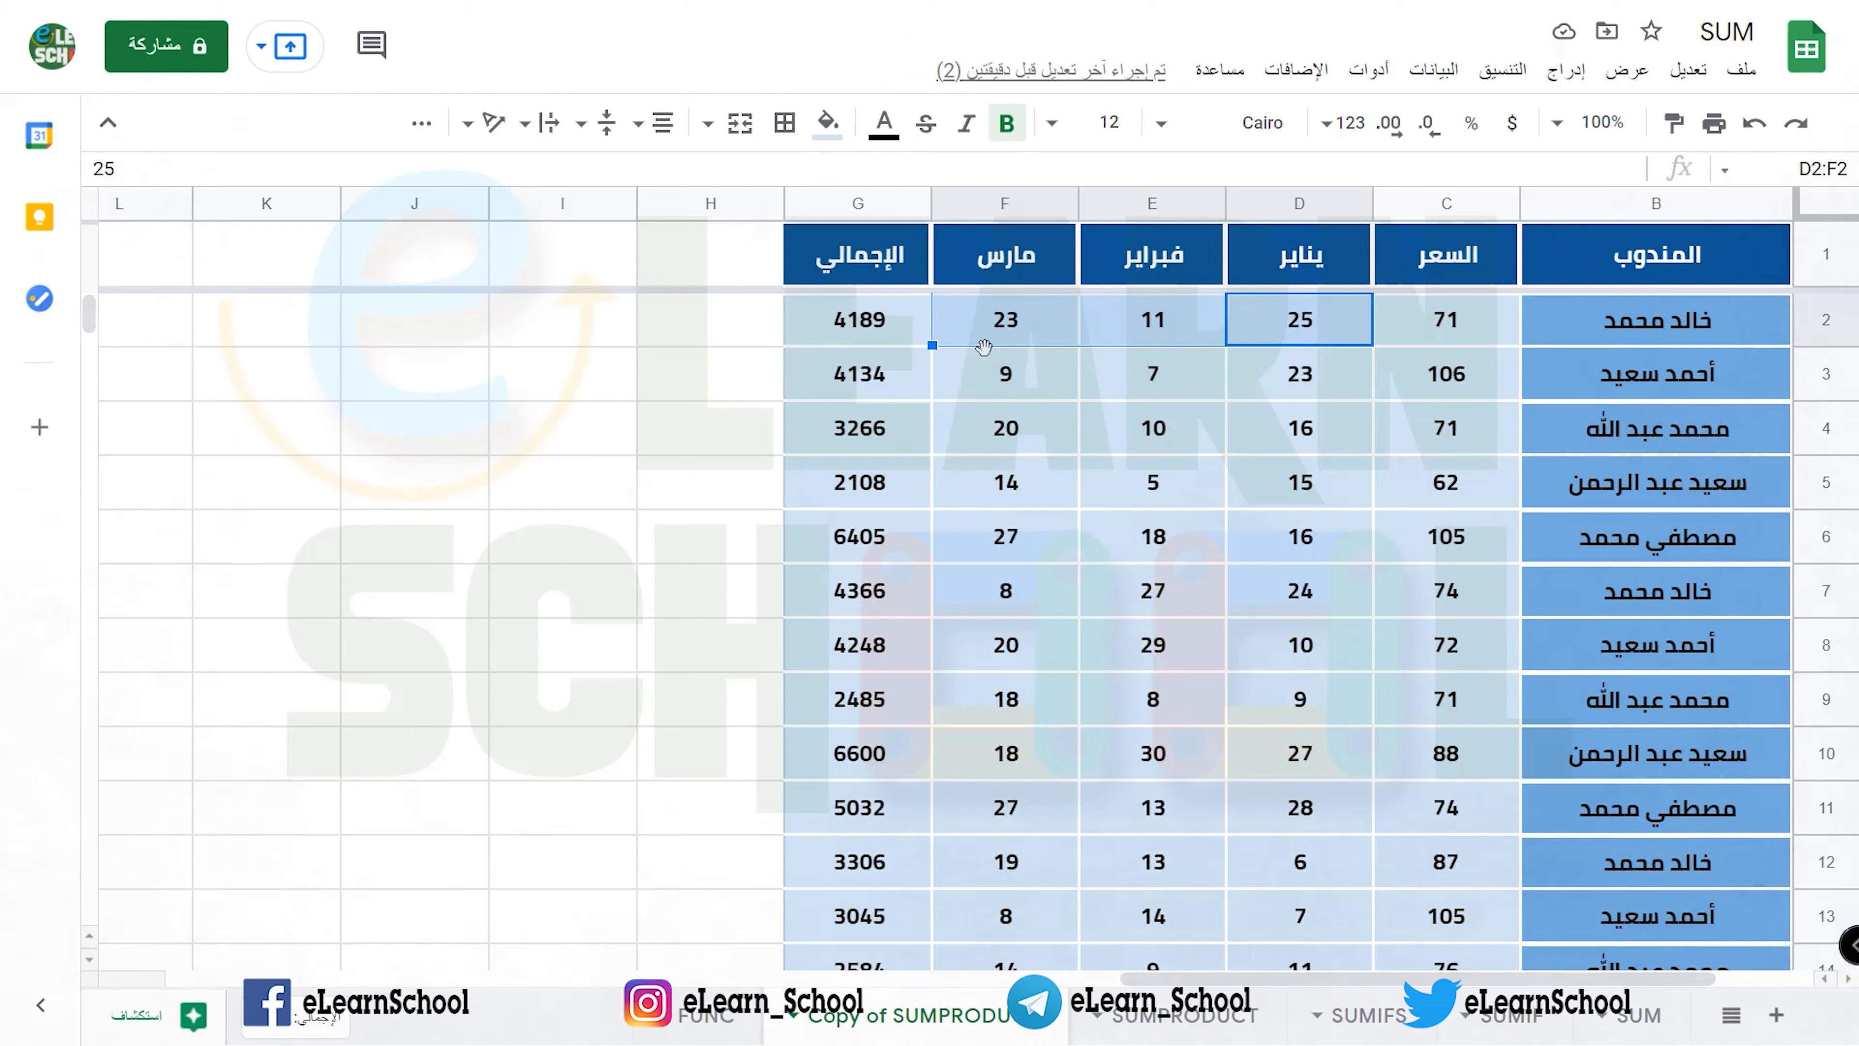
pyautogui.click(886, 337)
pyautogui.doubleClick(887, 337)
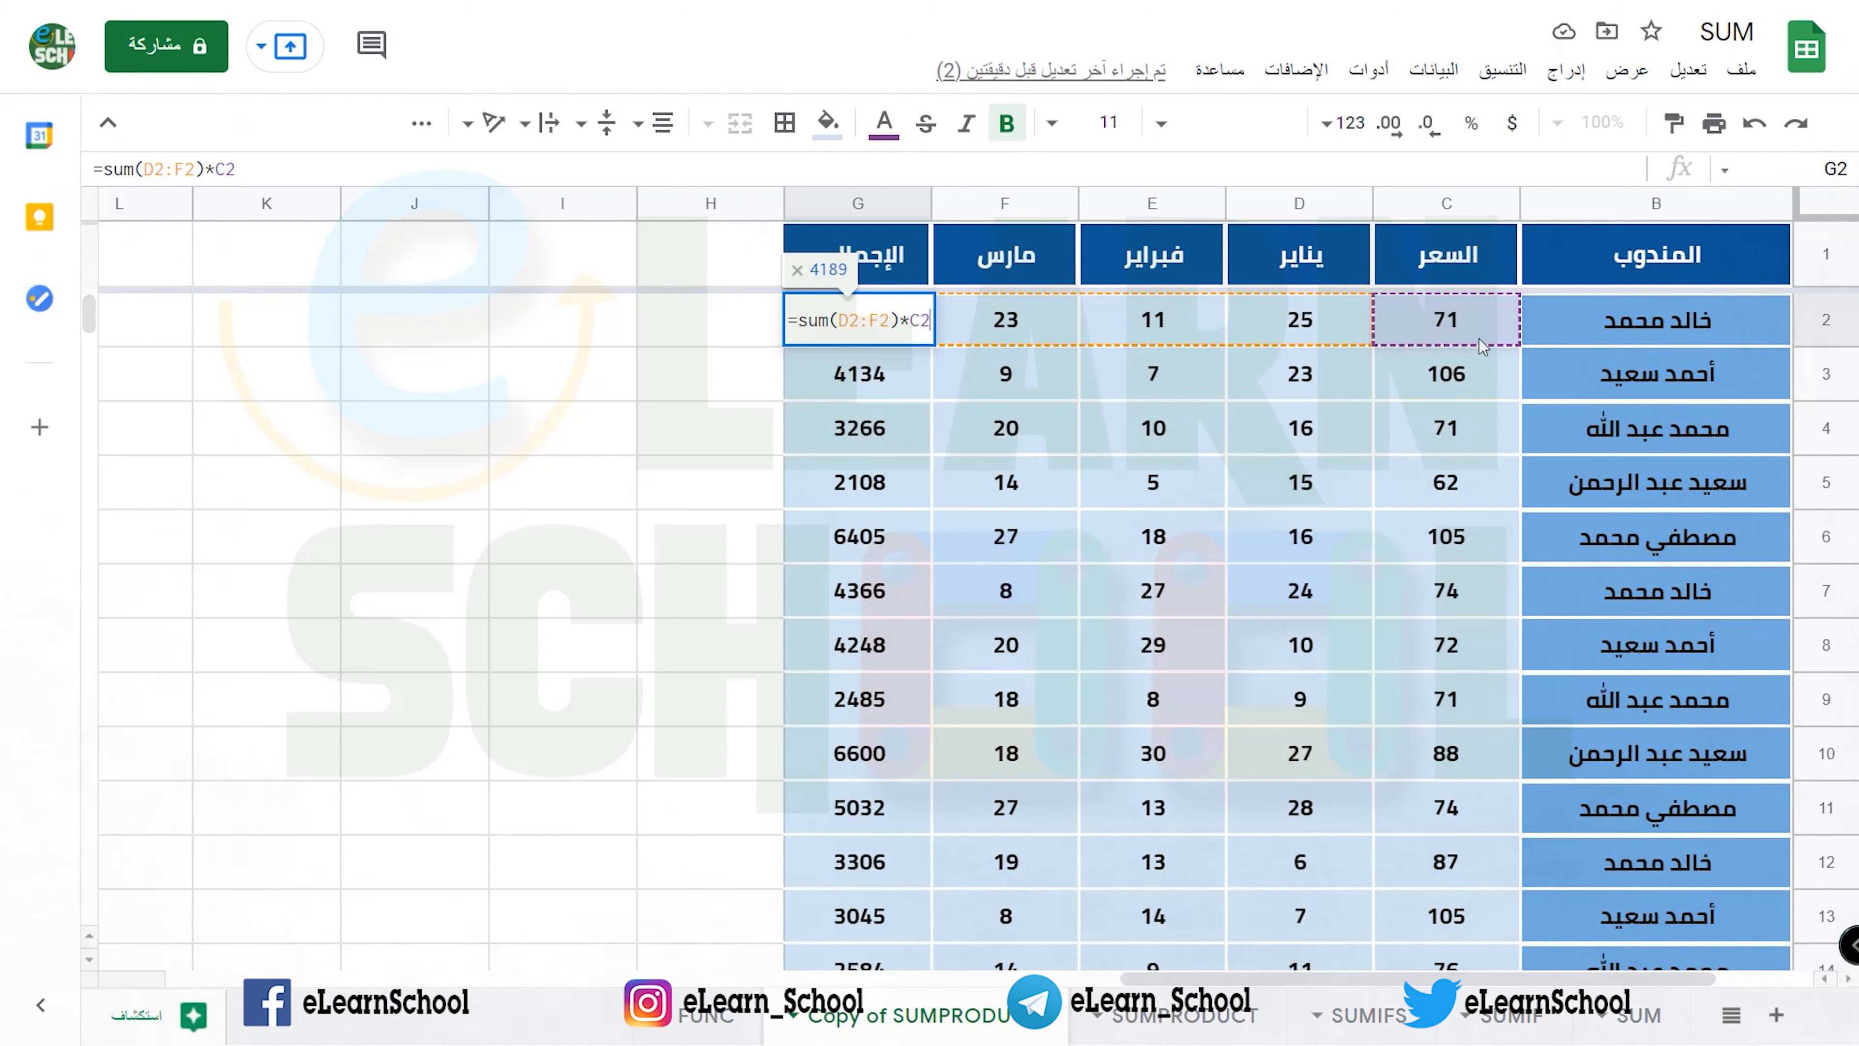
pyautogui.press('Return')
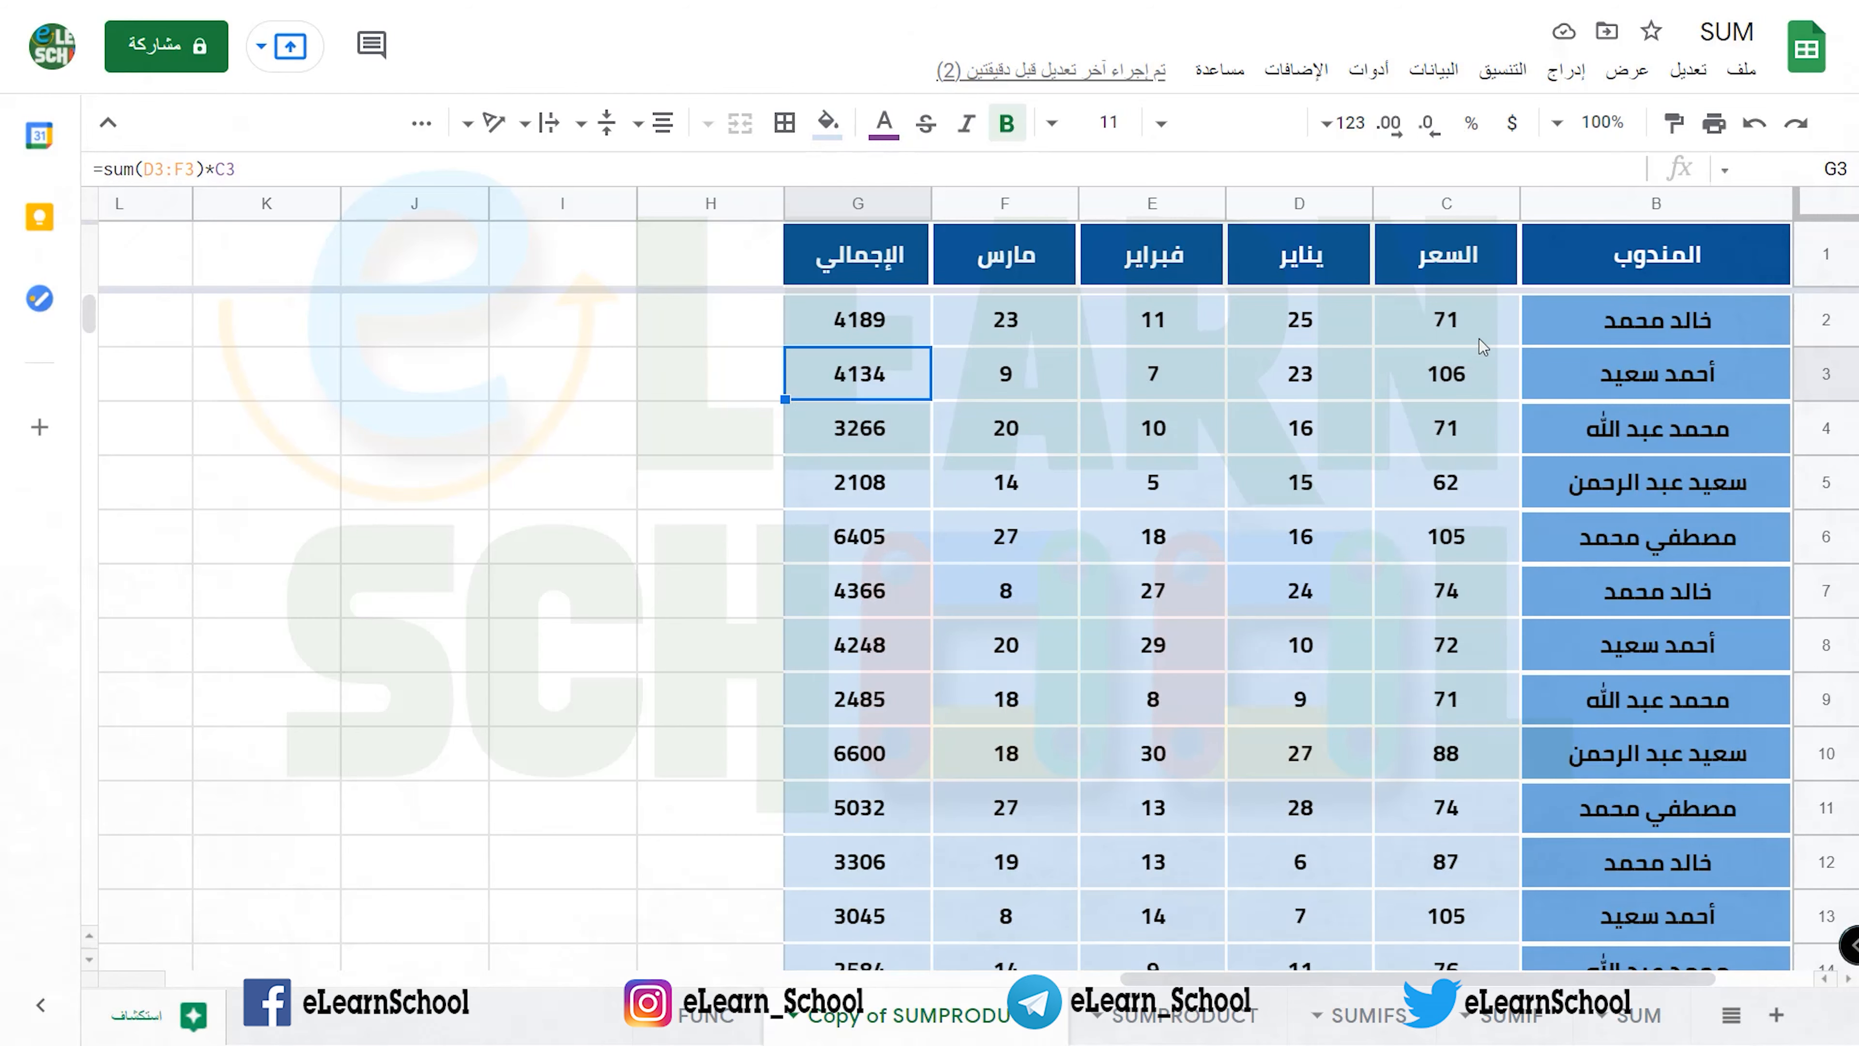
pyautogui.scroll(-7, 886, 555)
pyautogui.scroll(7, 885, 555)
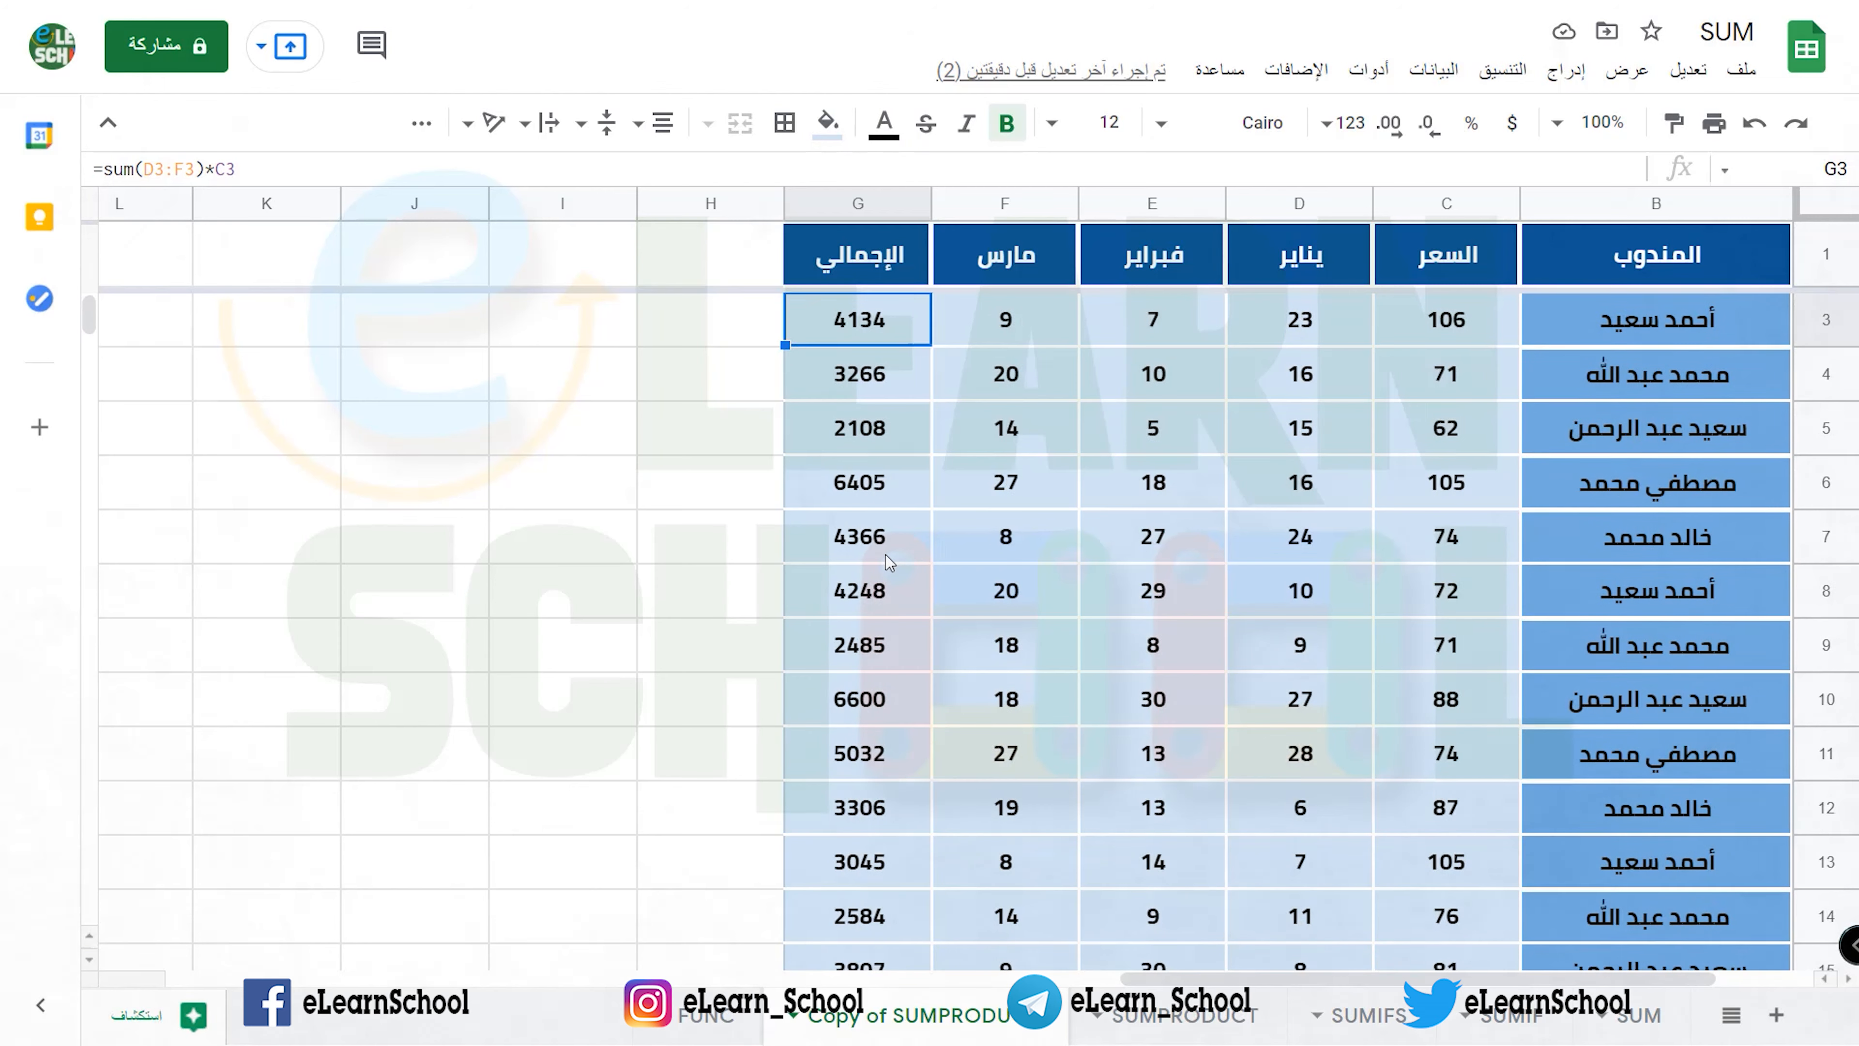
# - Enter =SUM(G2:G31) in cell I2 to add up the total column, and compare it with the monthly quantities in D2:F2
pyautogui.press('Up')
pyautogui.click(555, 332)
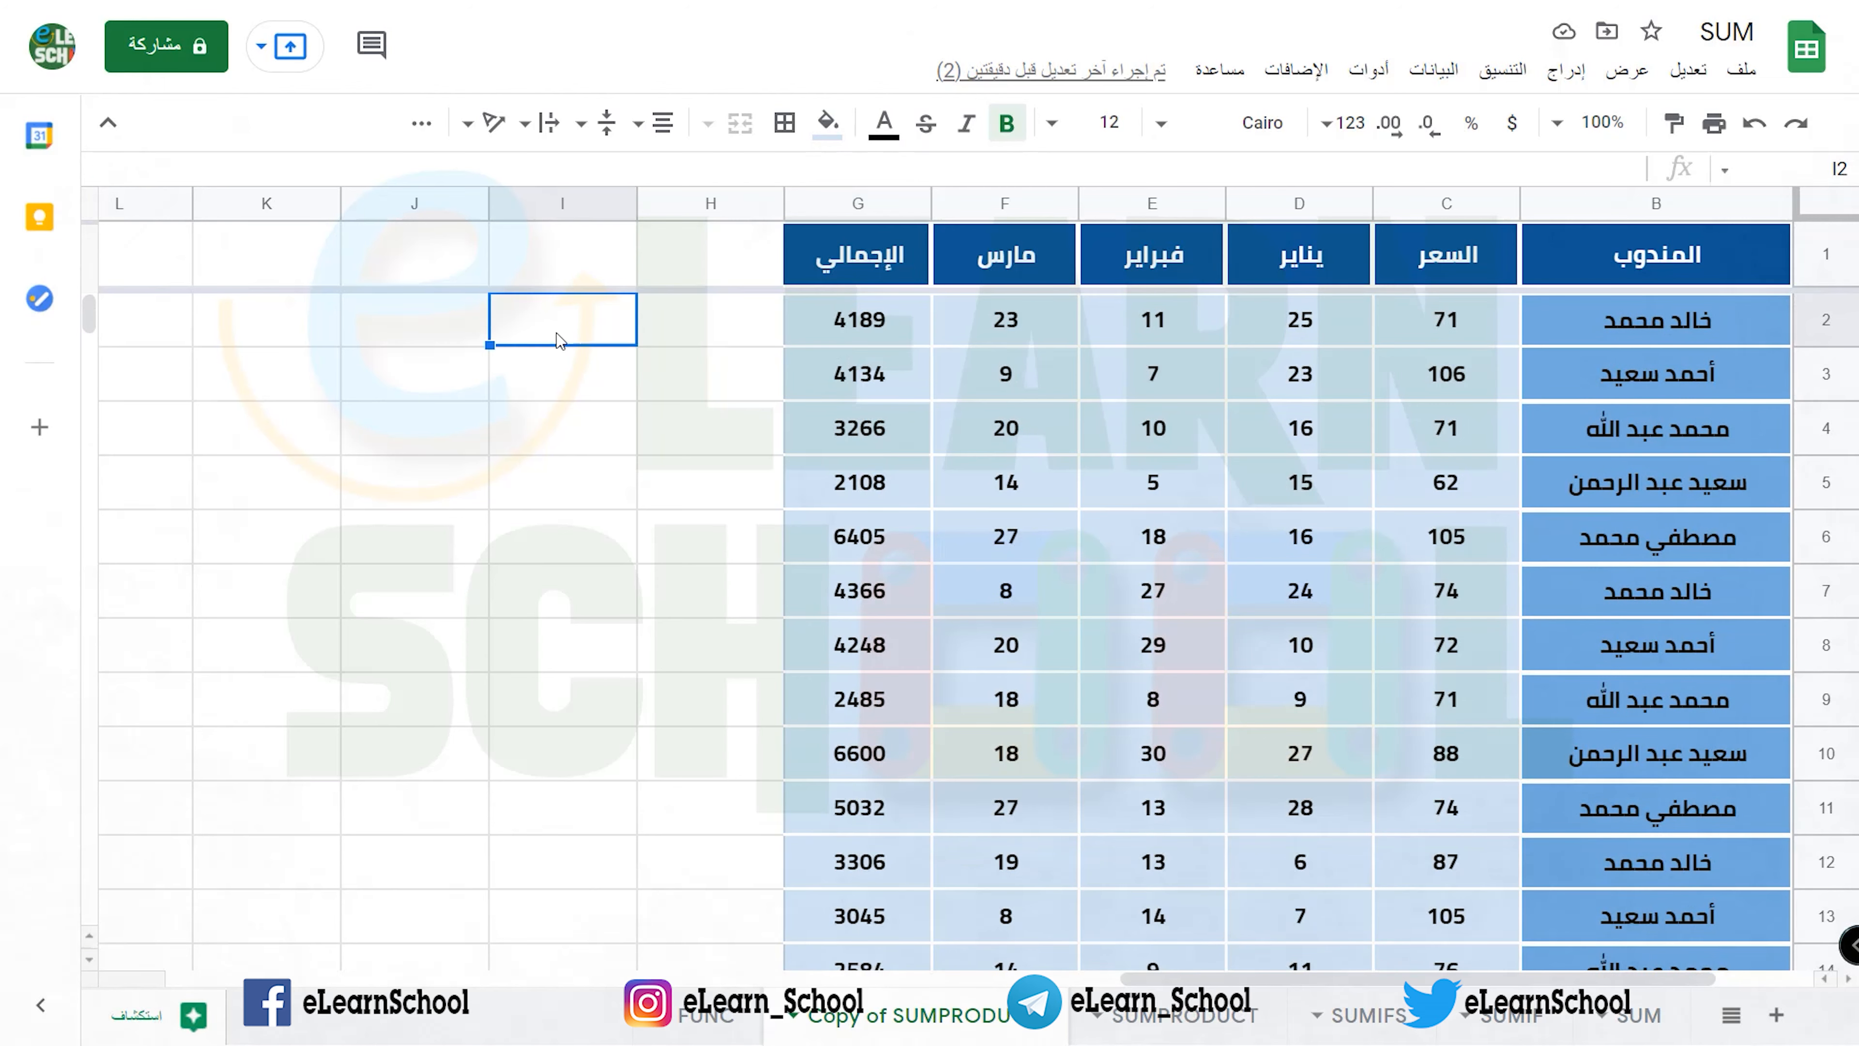
pyautogui.write('=sum')
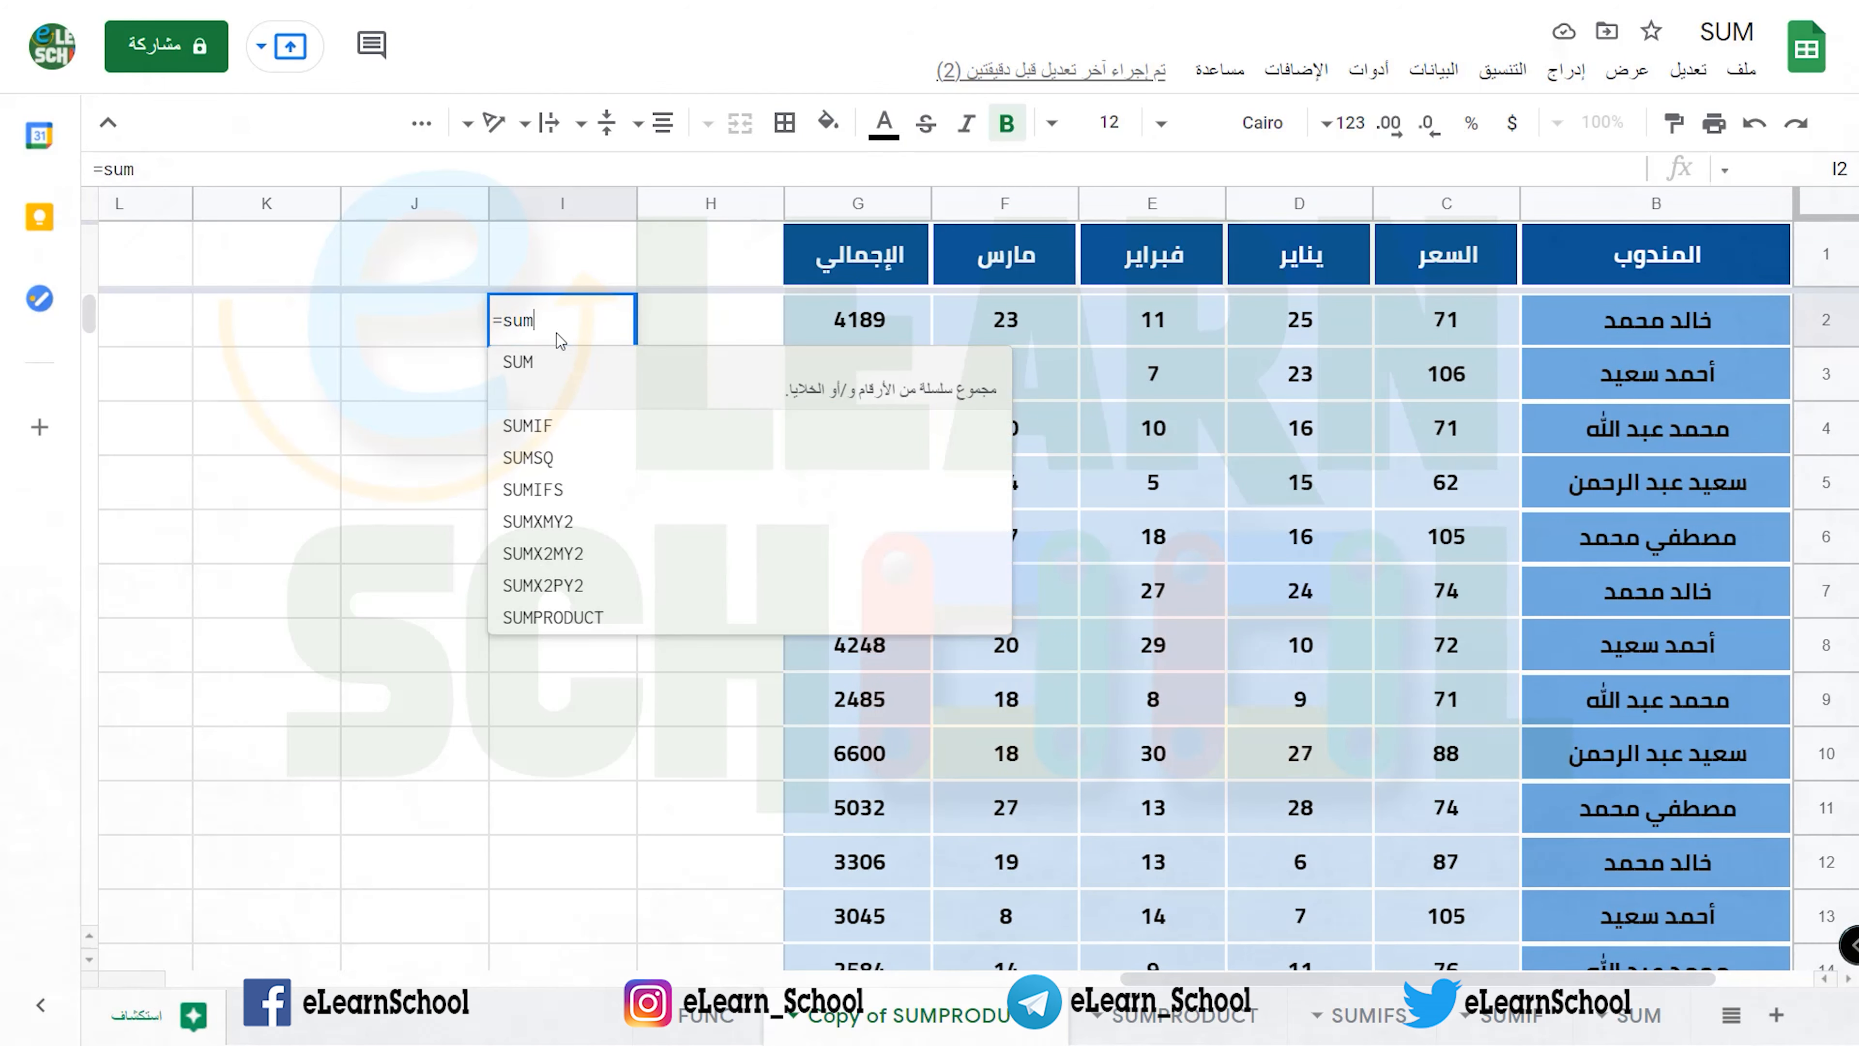
pyautogui.press('Tab')
pyautogui.moveTo(791, 323); pyautogui.dragTo(854, 823)
pyautogui.press('Return')
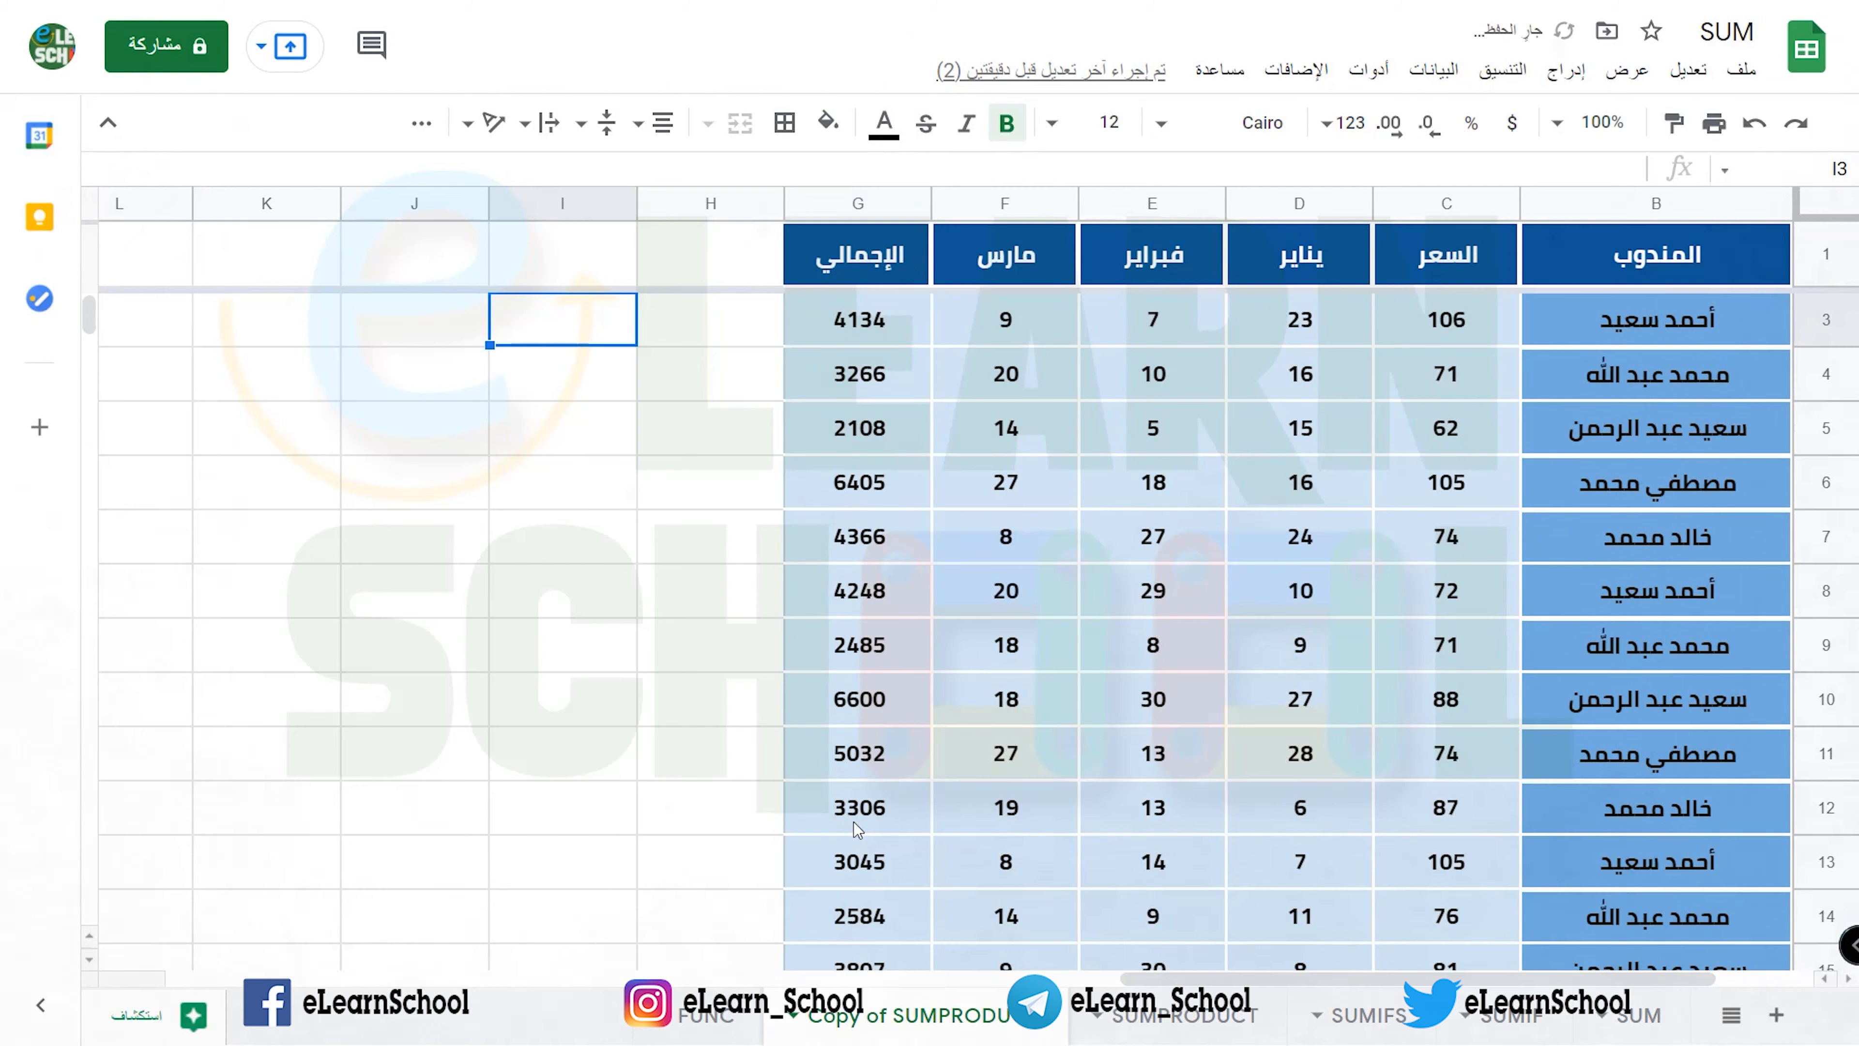
pyautogui.scroll(1, 689, 669)
pyautogui.click(570, 328)
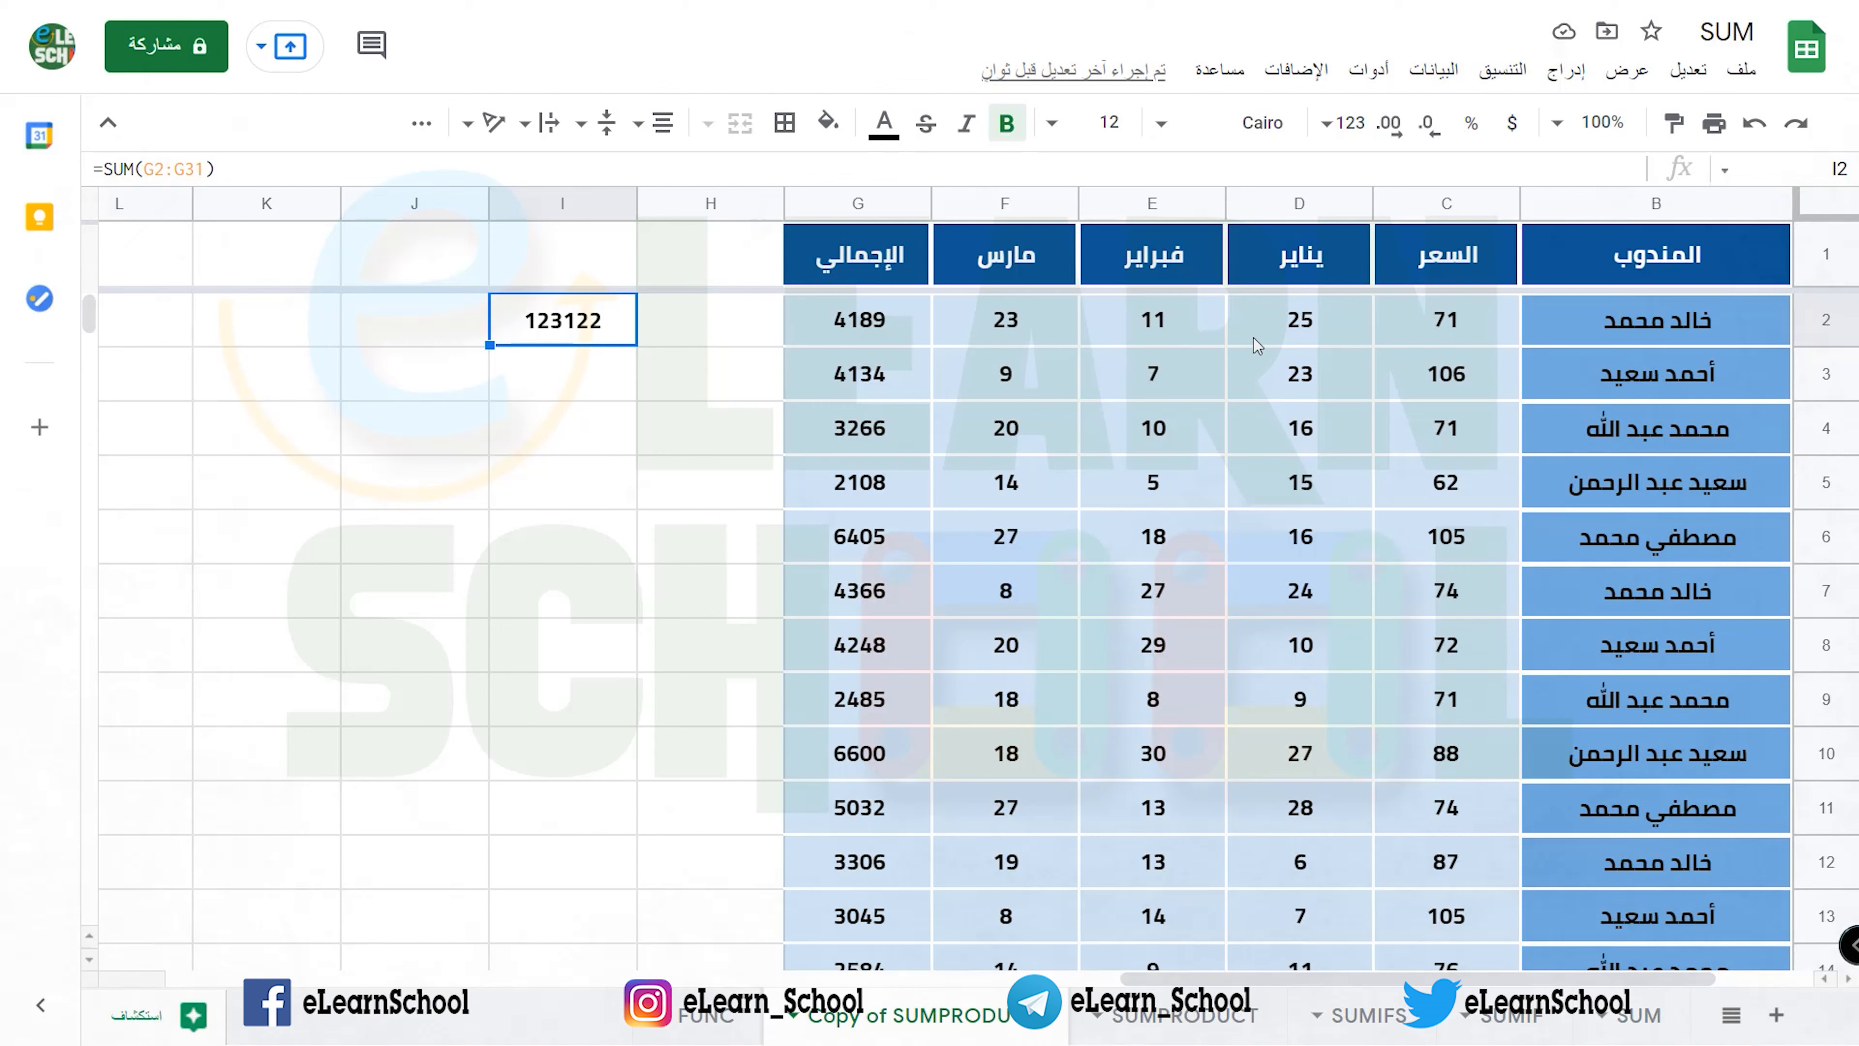
pyautogui.moveTo(1254, 337); pyautogui.dragTo(1058, 321)
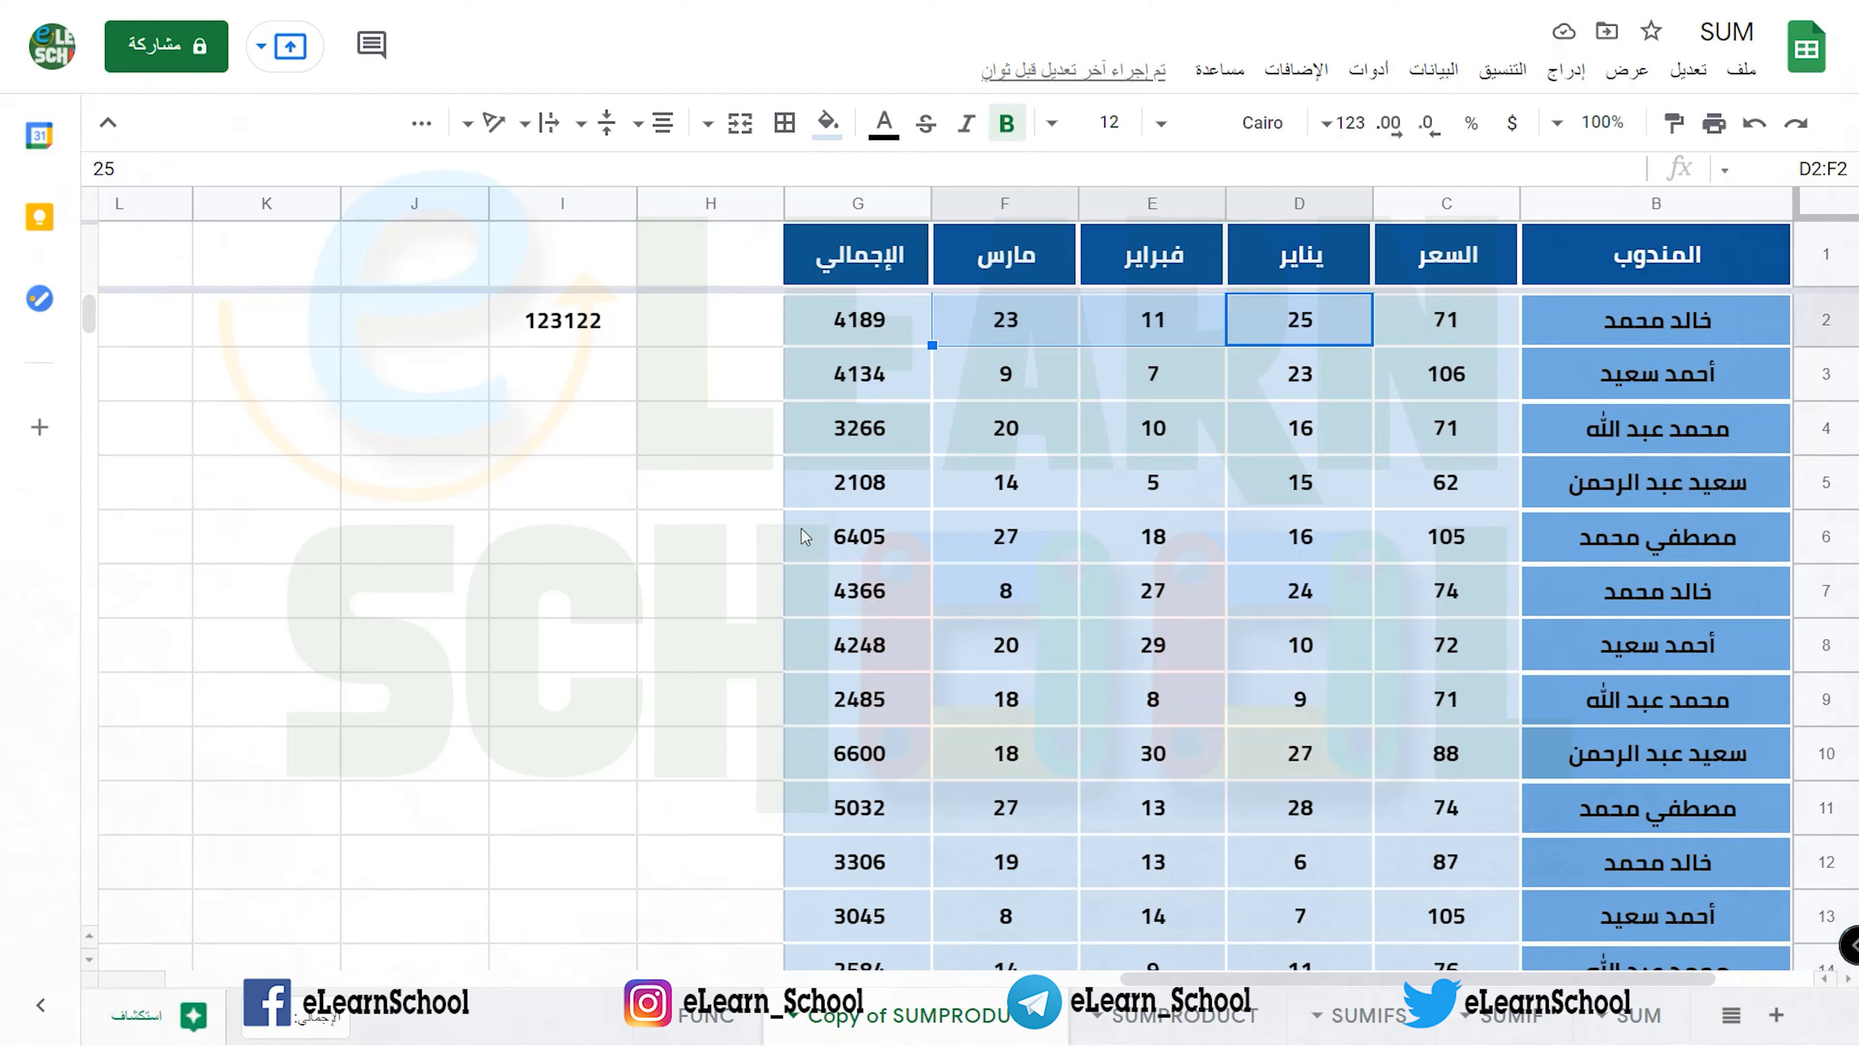
pyautogui.click(540, 333)
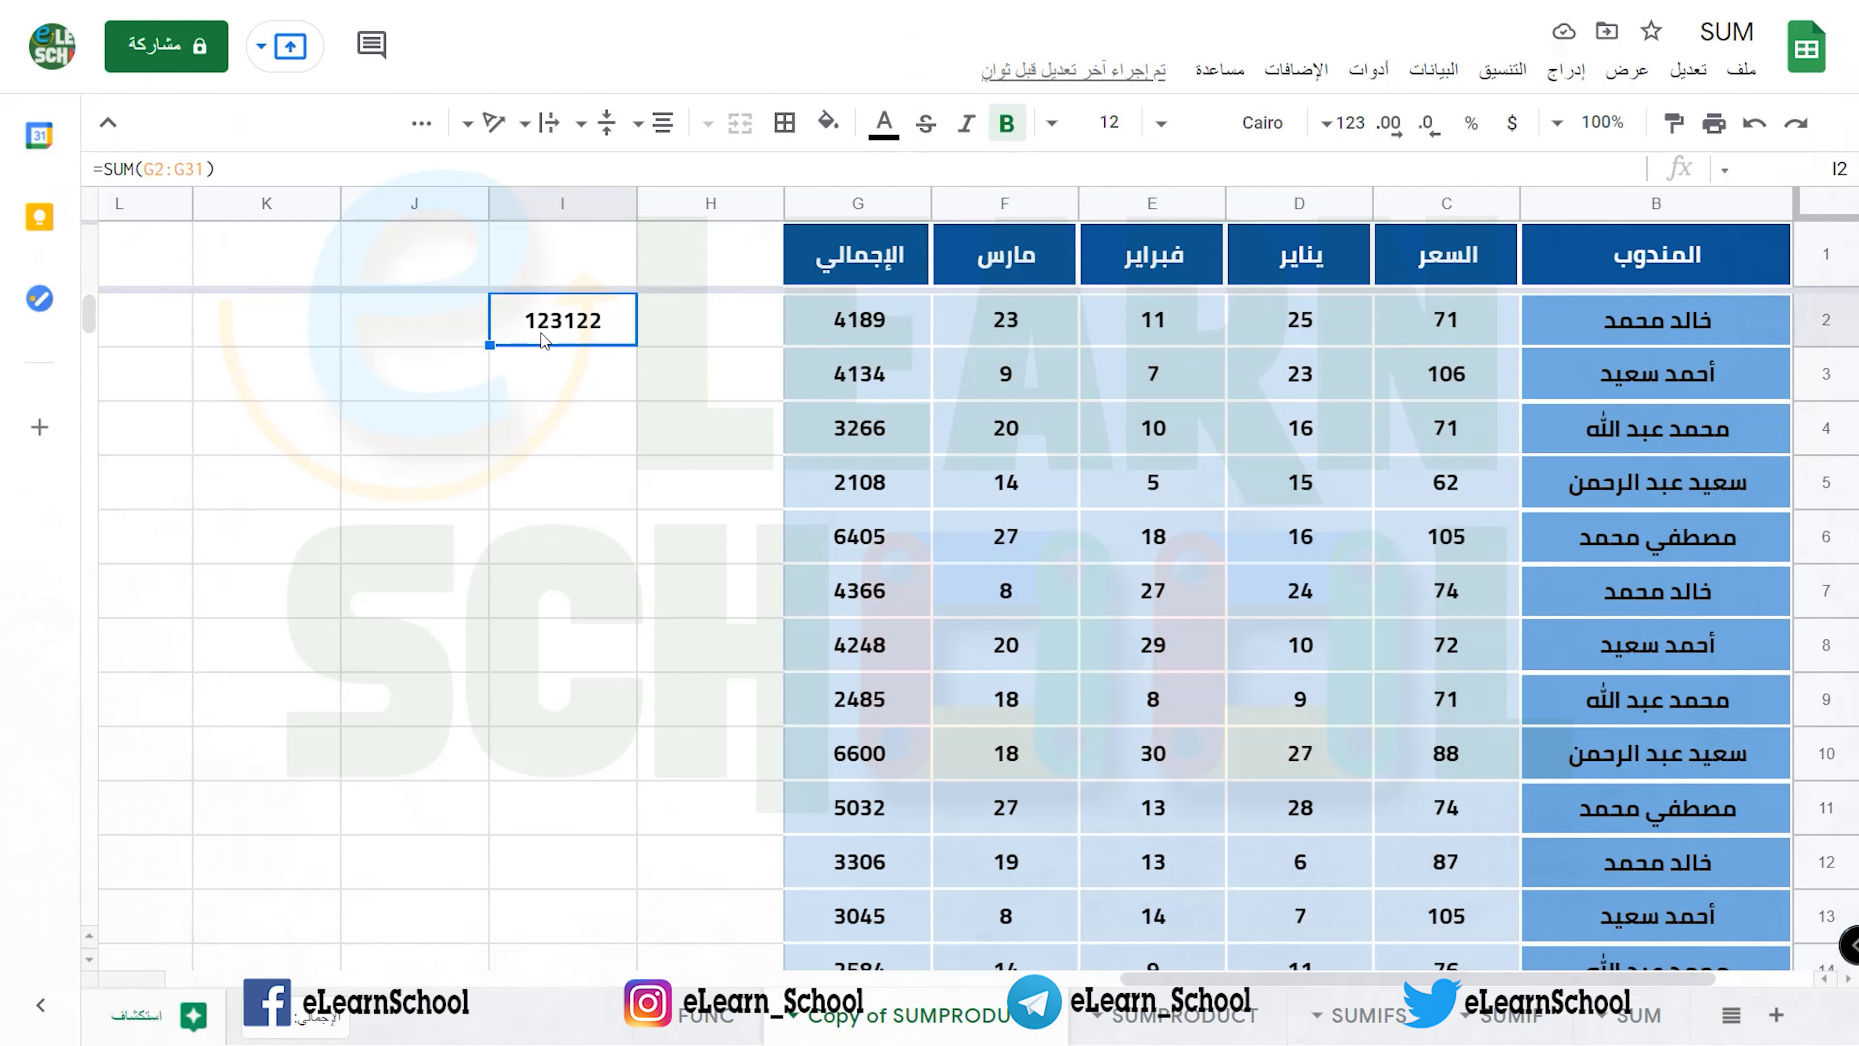
# - Start a SUMPRODUCT formula in cell I4 with the price range C2:C31 as its first array
pyautogui.click(571, 423)
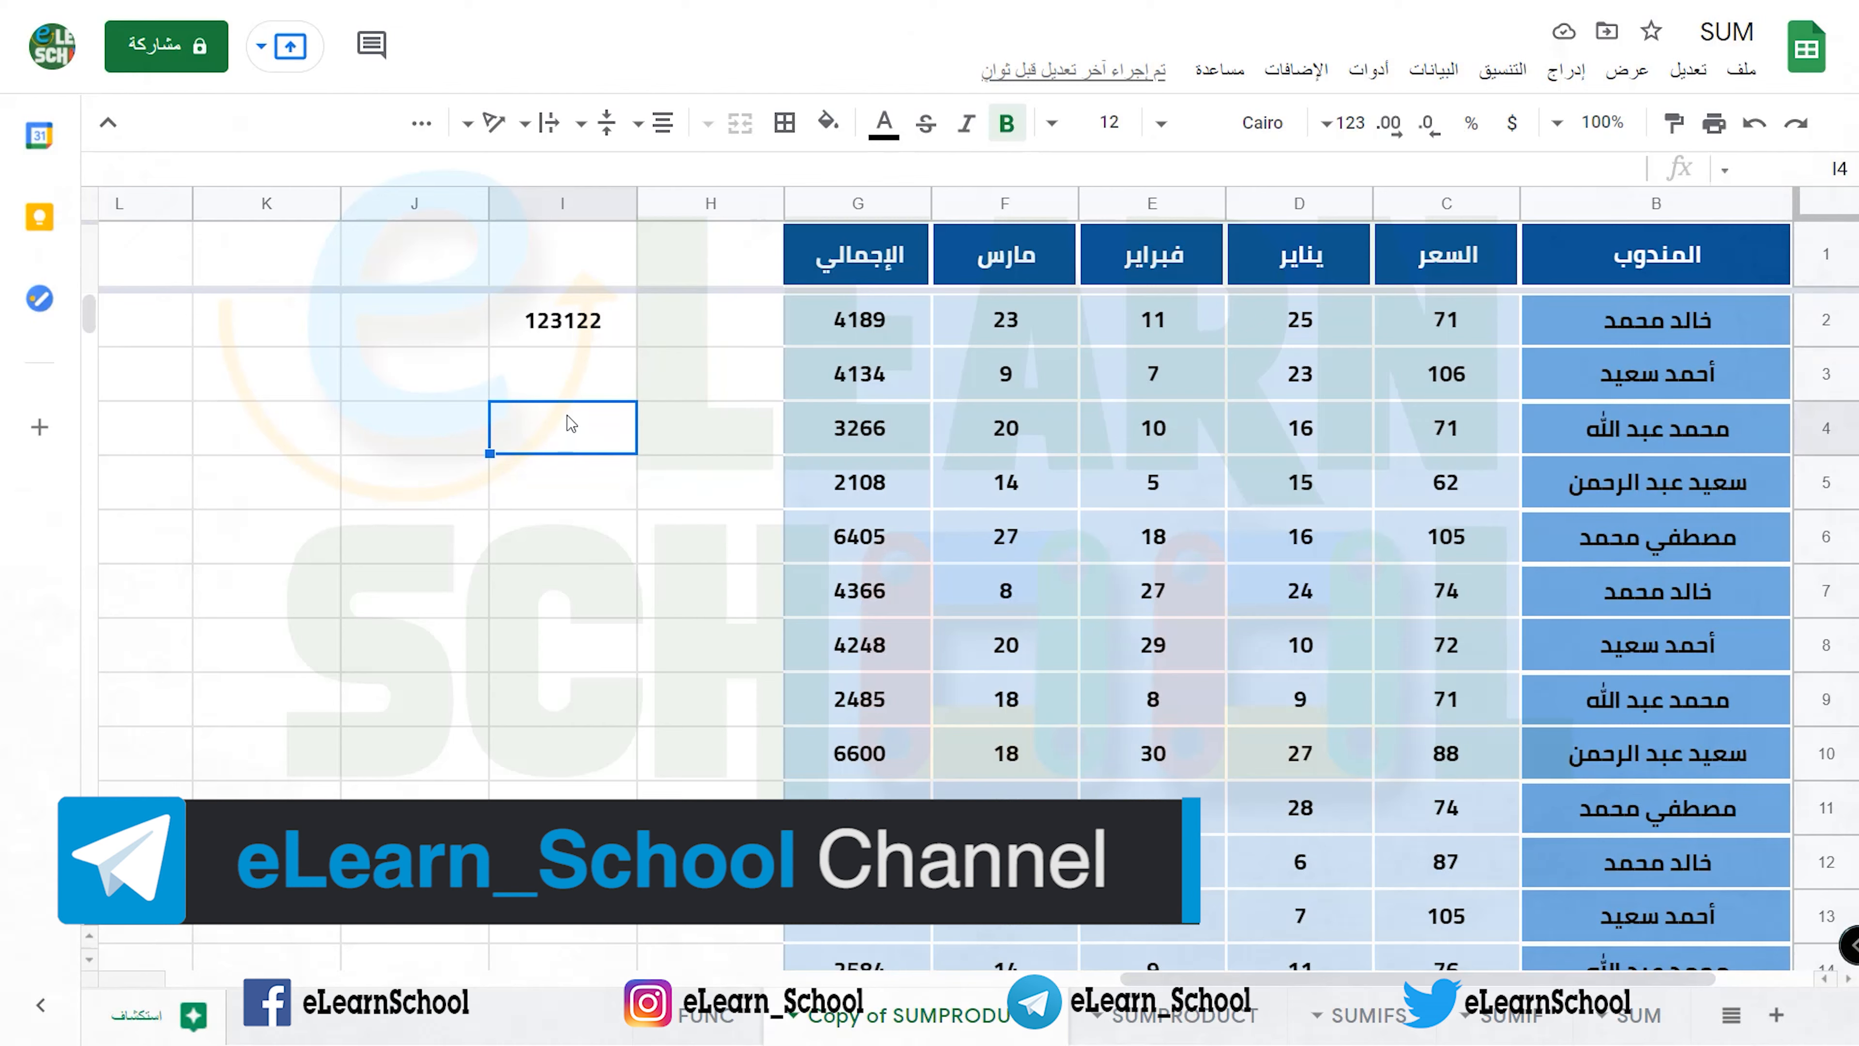
pyautogui.write('=')
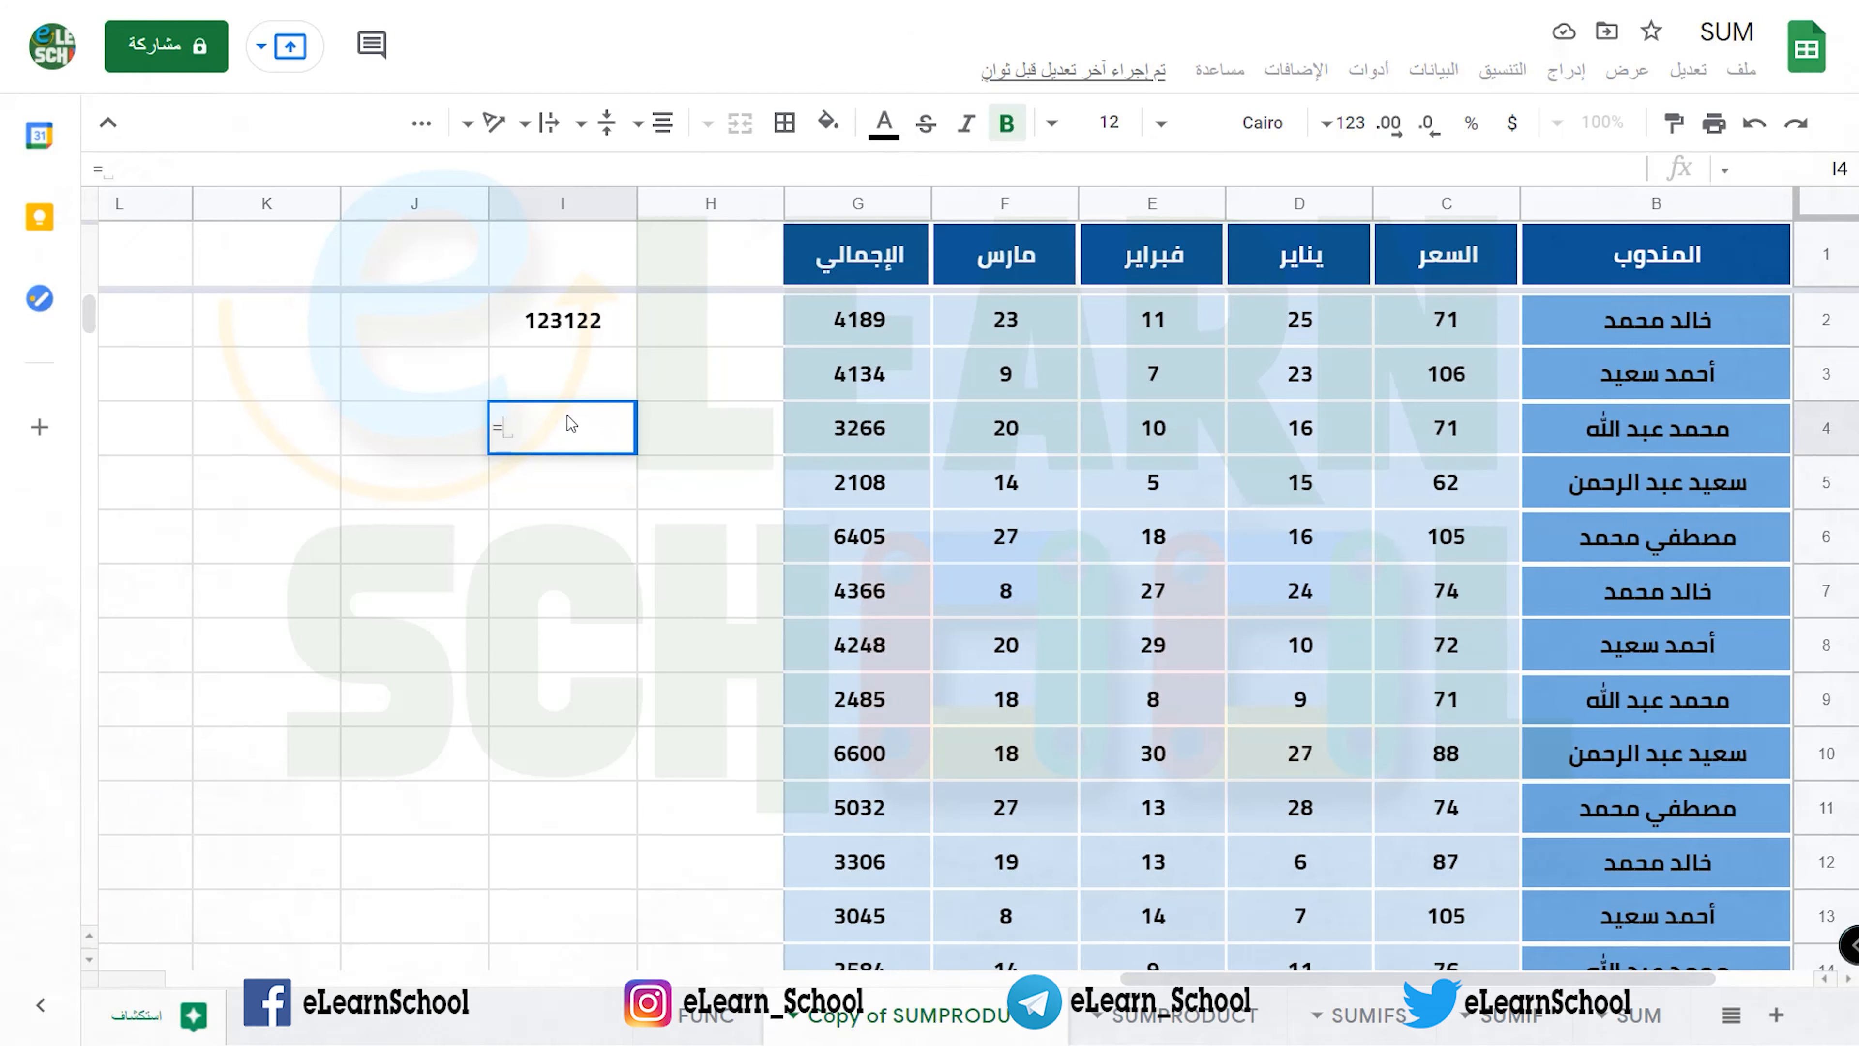
pyautogui.write('sum')
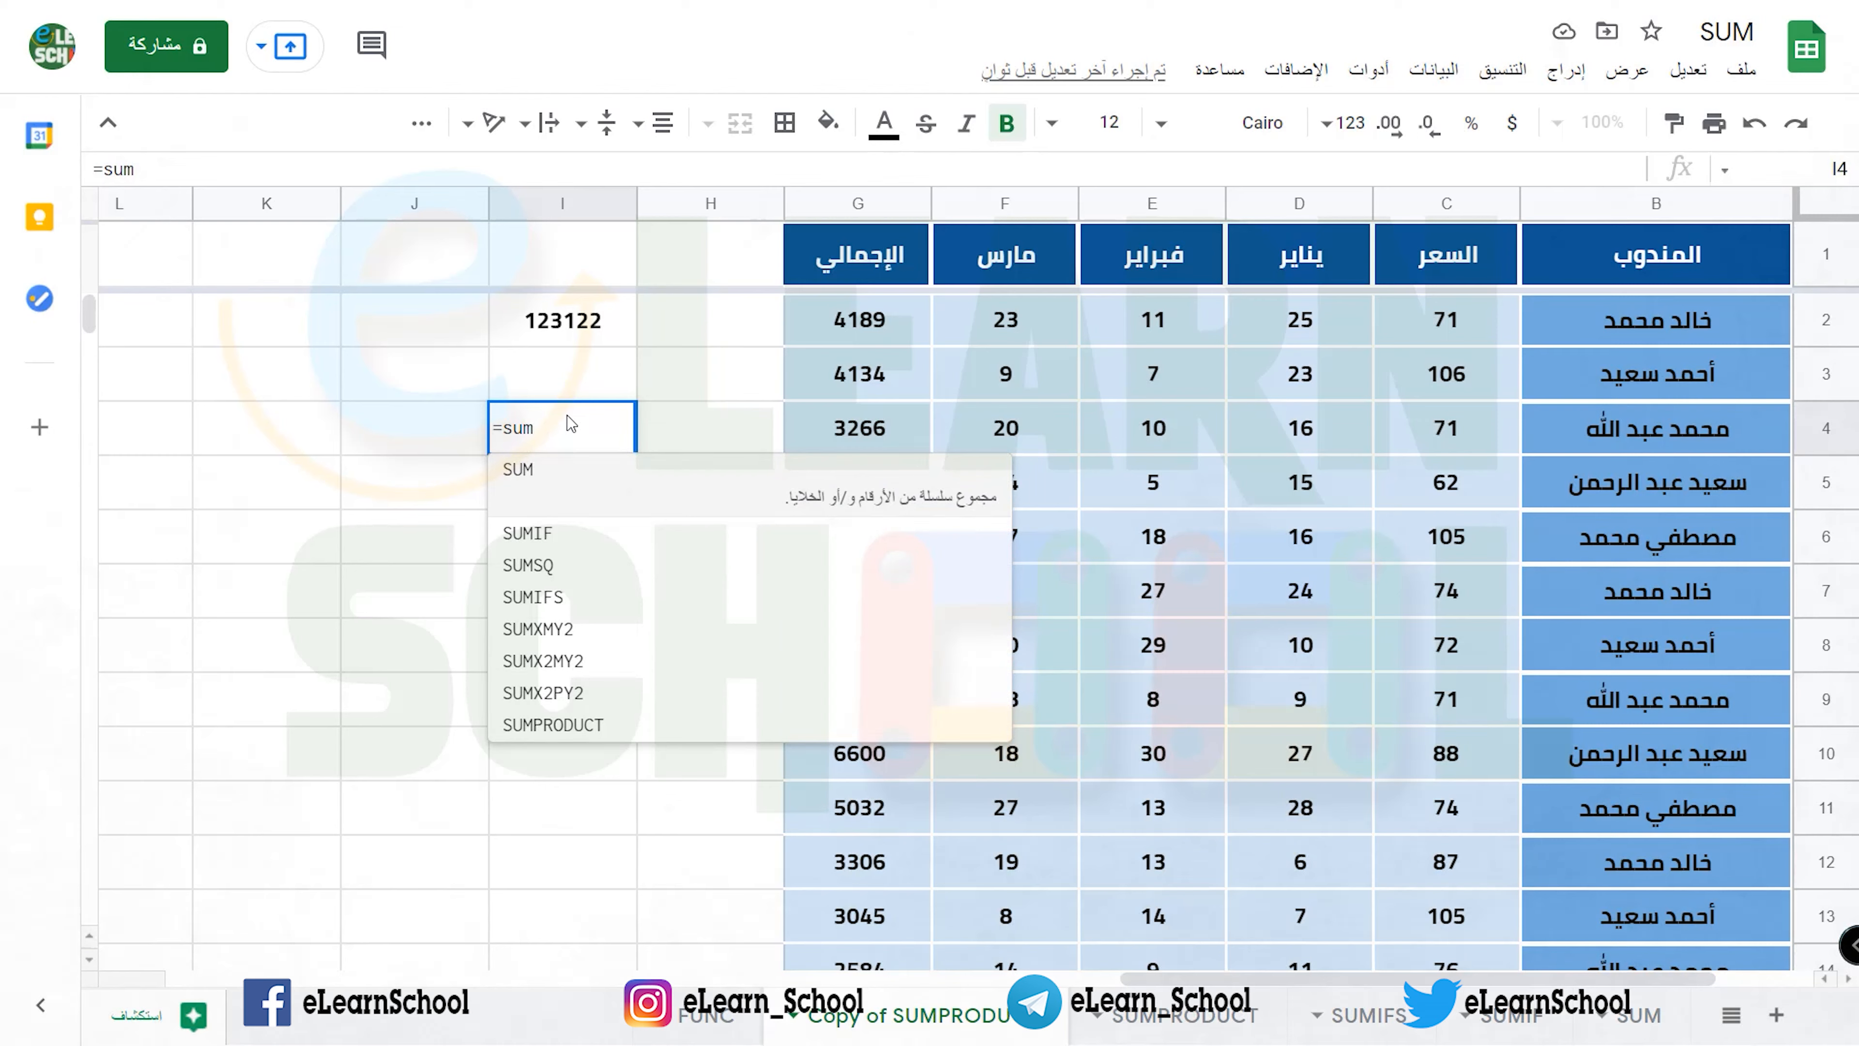
pyautogui.click(602, 724)
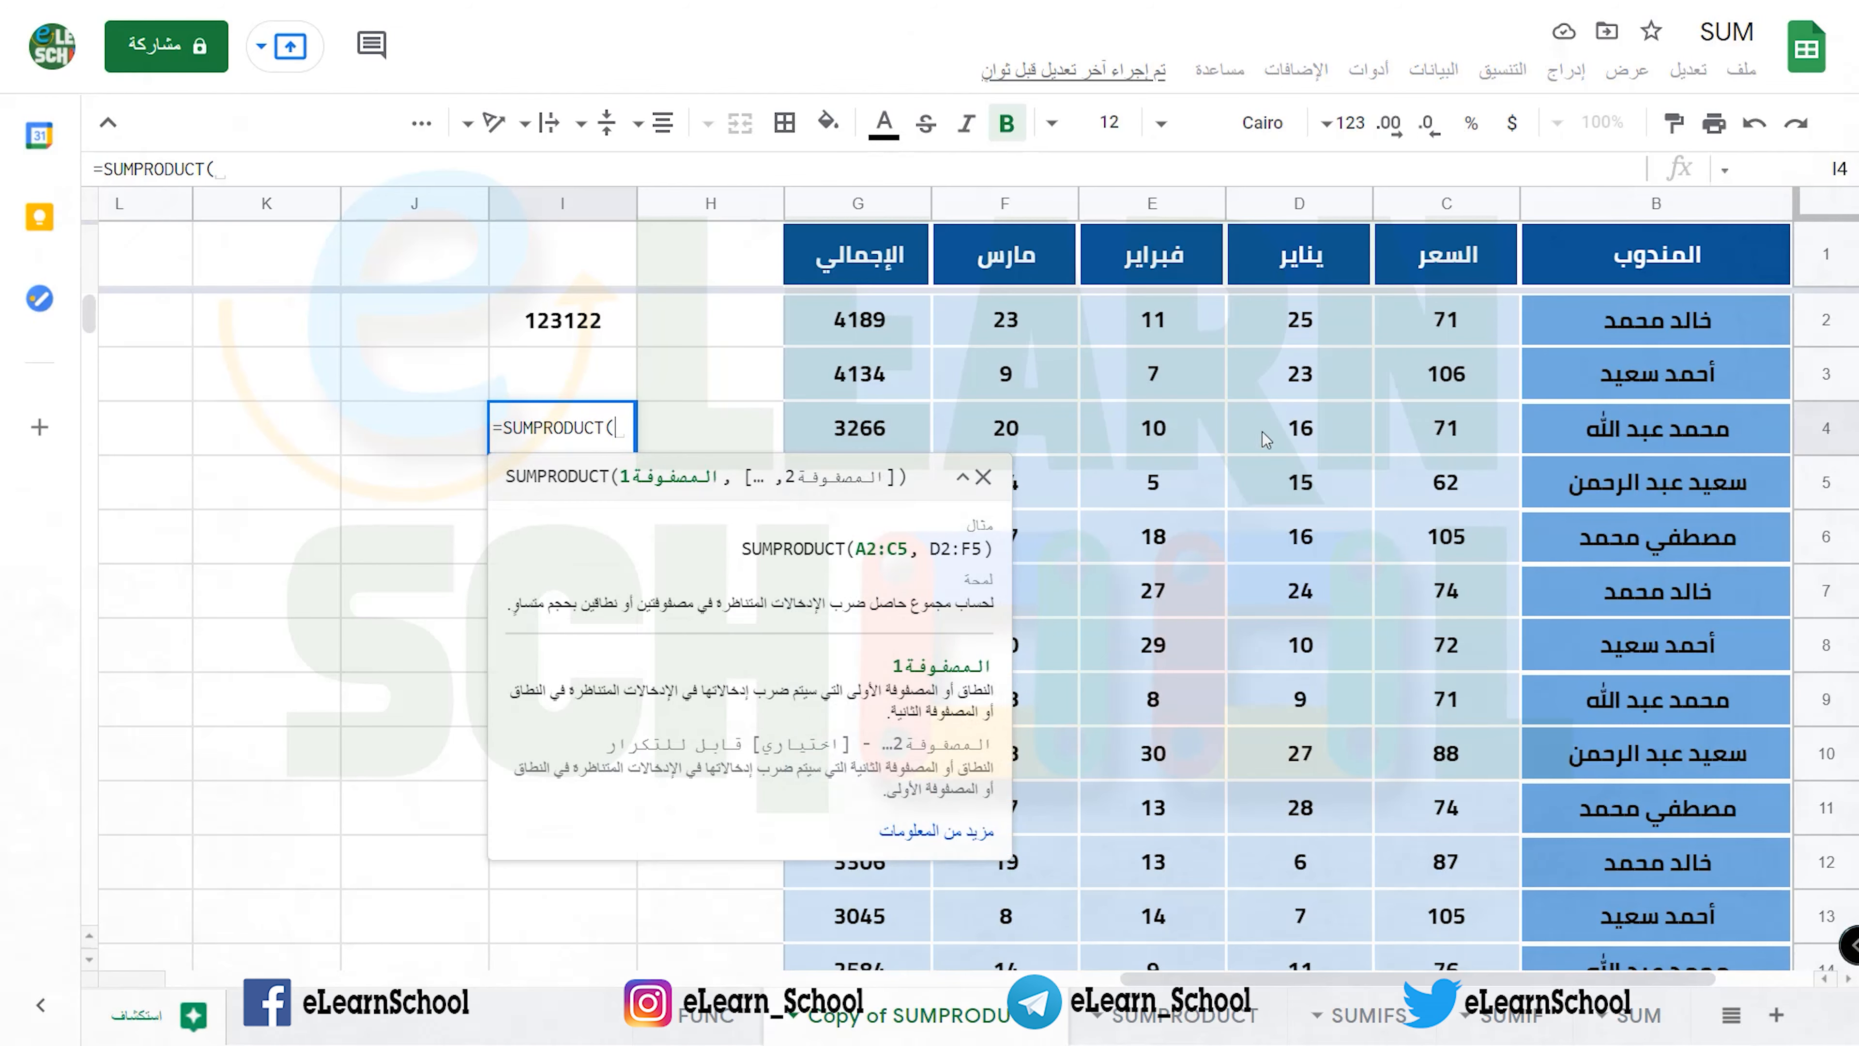
pyautogui.moveTo(1426, 327); pyautogui.dragTo(1446, 960)
pyautogui.scroll(-5, 1382, 841)
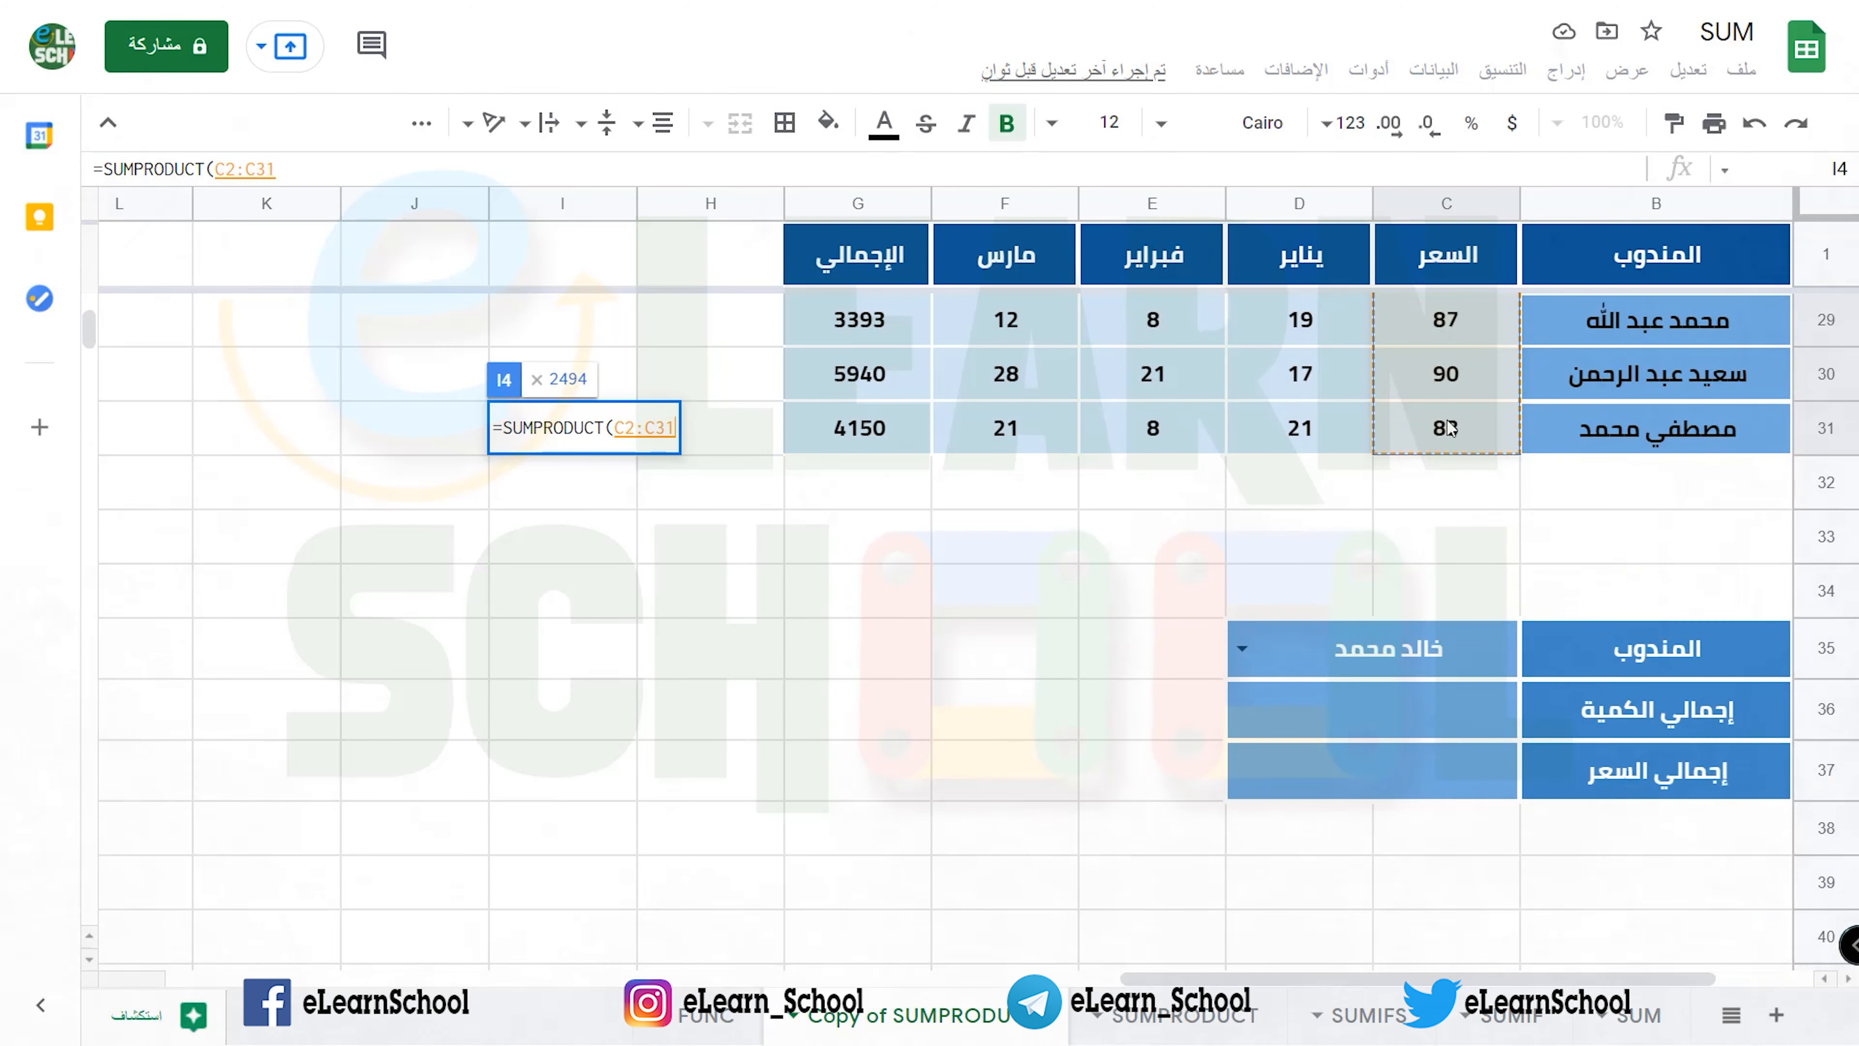
pyautogui.scroll(15, 1156, 599)
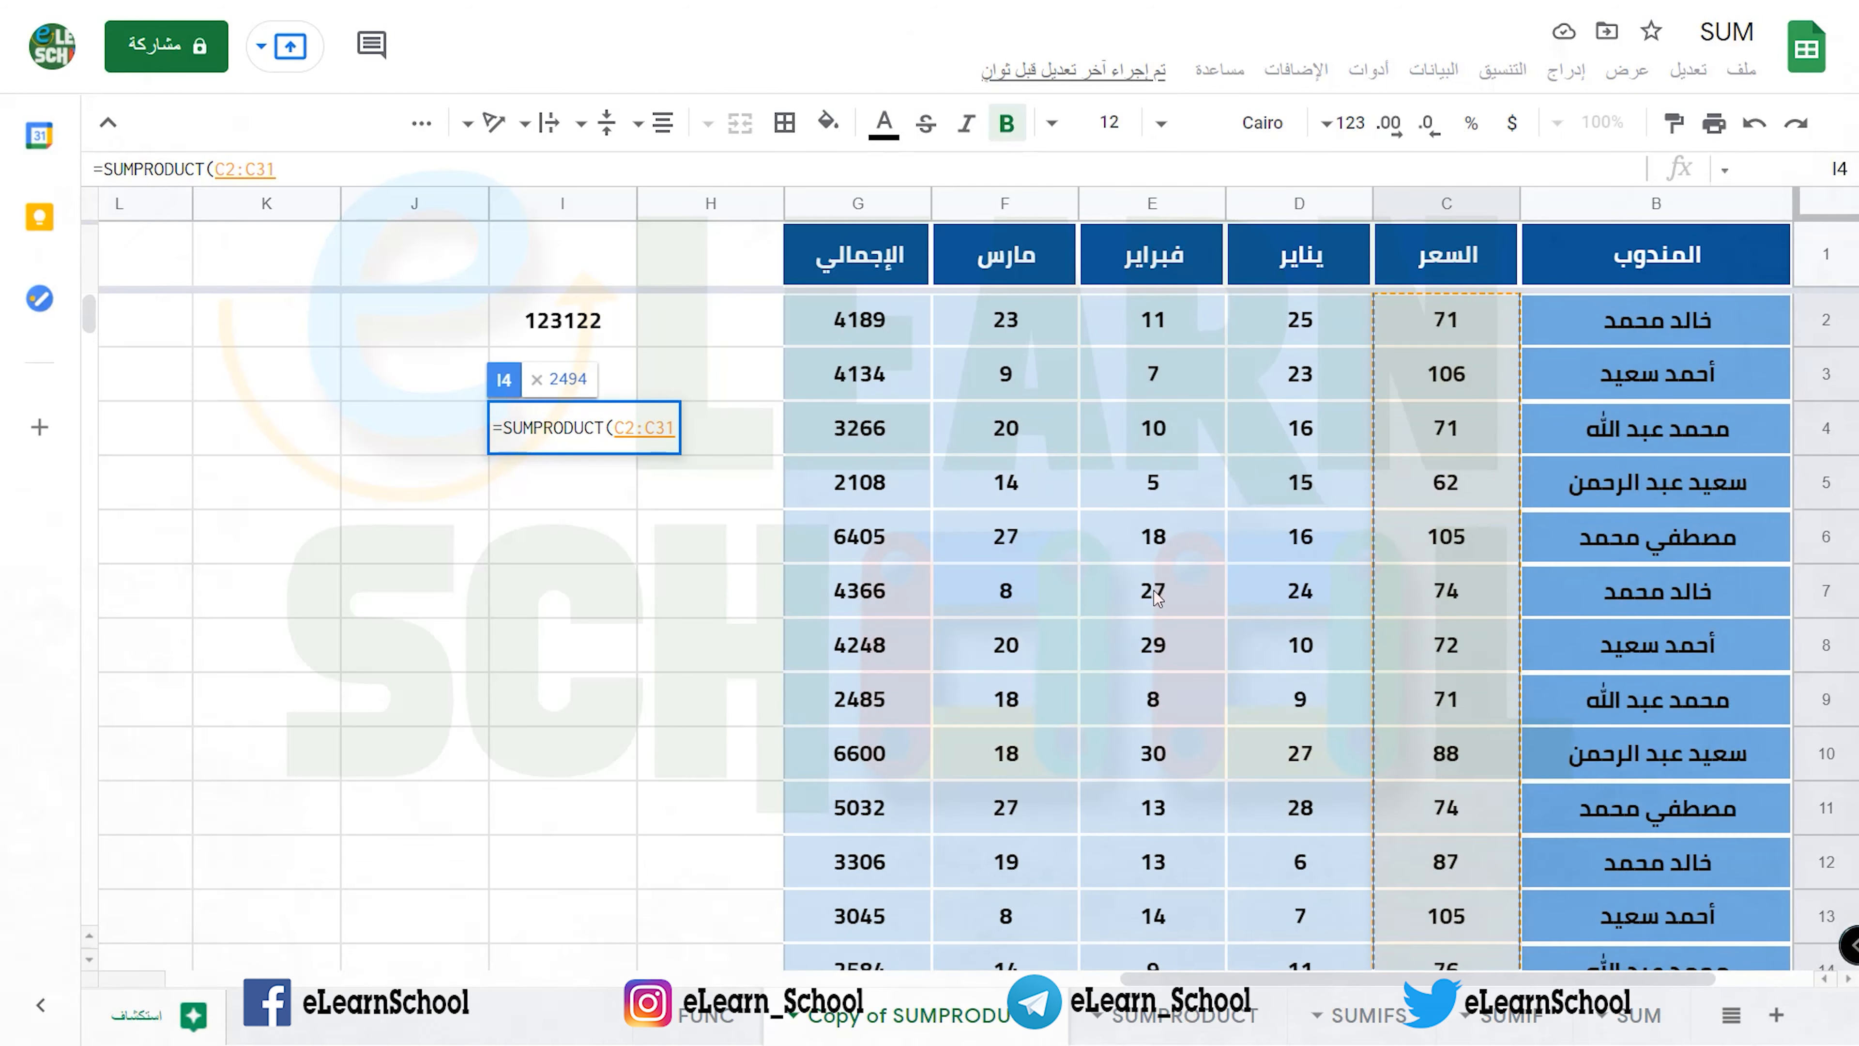
# - Add the monthly quantities D2:F31 as the second, comma-separated array and complete the SUMPRODUCT formula in I4
pyautogui.write(',')
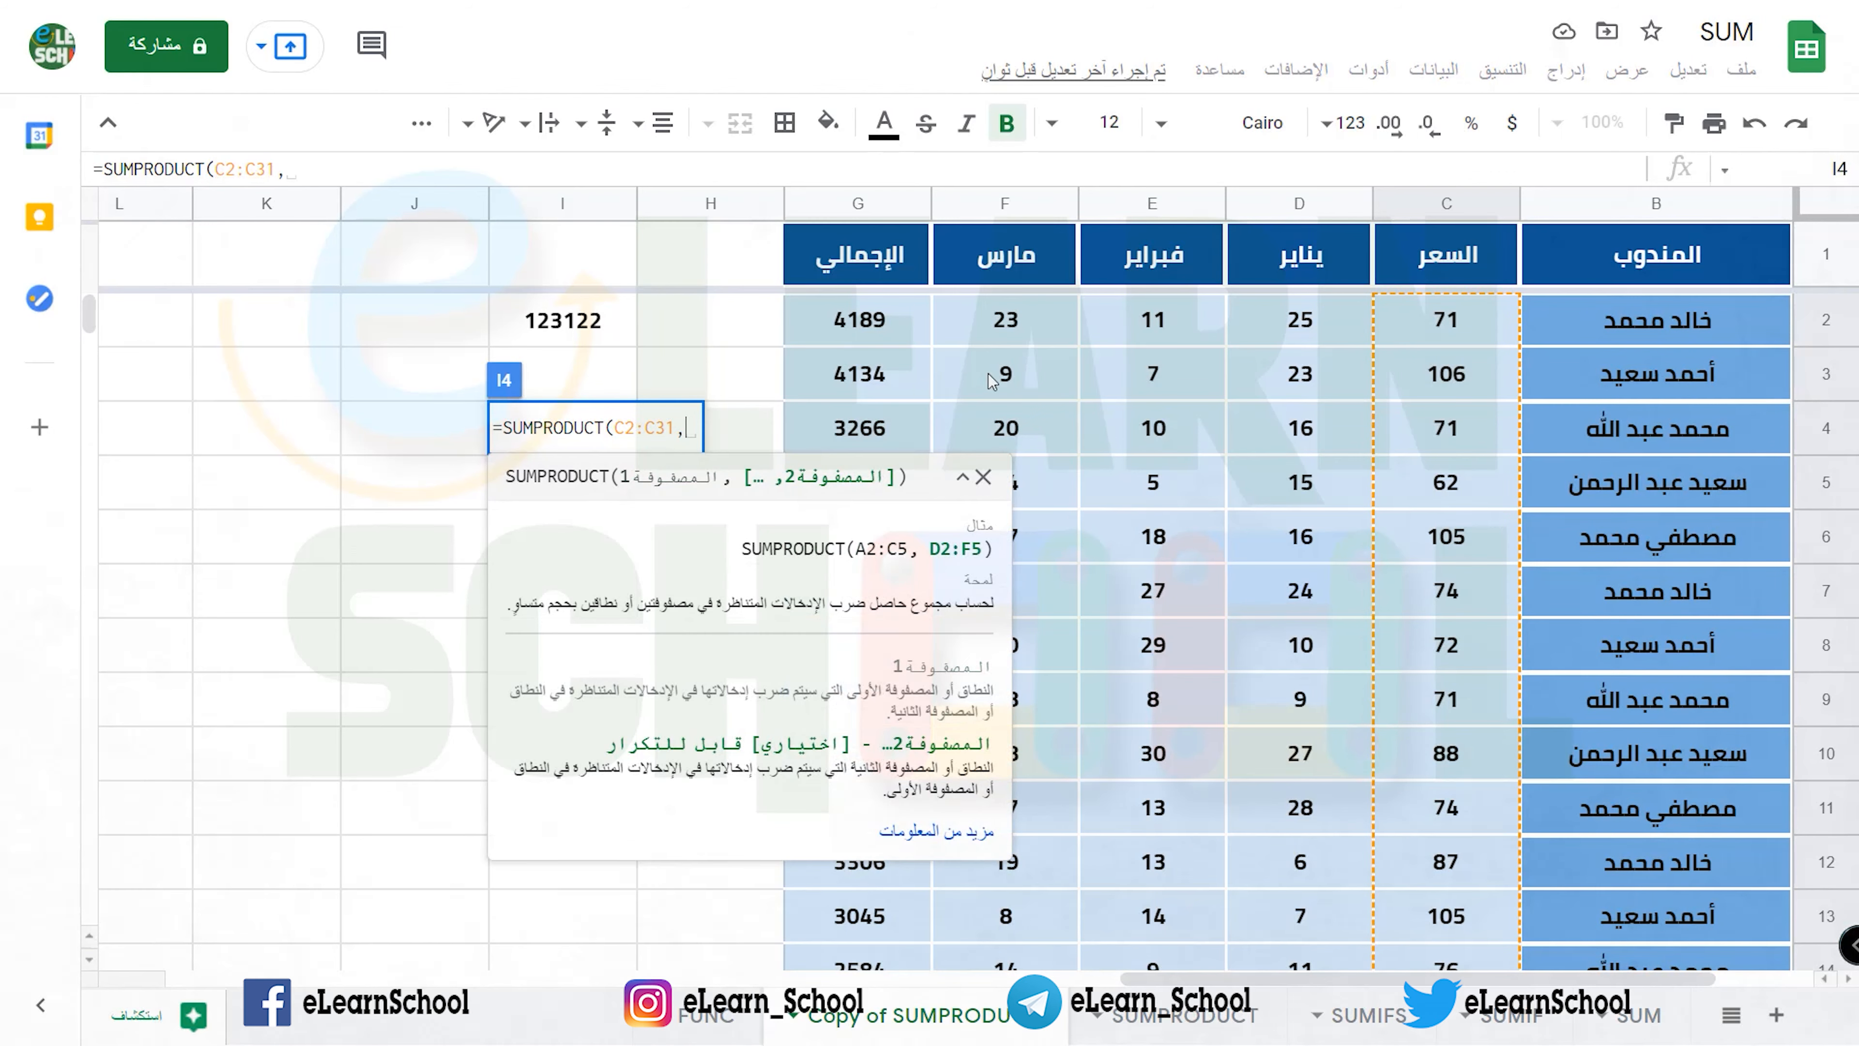
pyautogui.moveTo(1301, 324); pyautogui.dragTo(1021, 650)
pyautogui.scroll(8, 1021, 650)
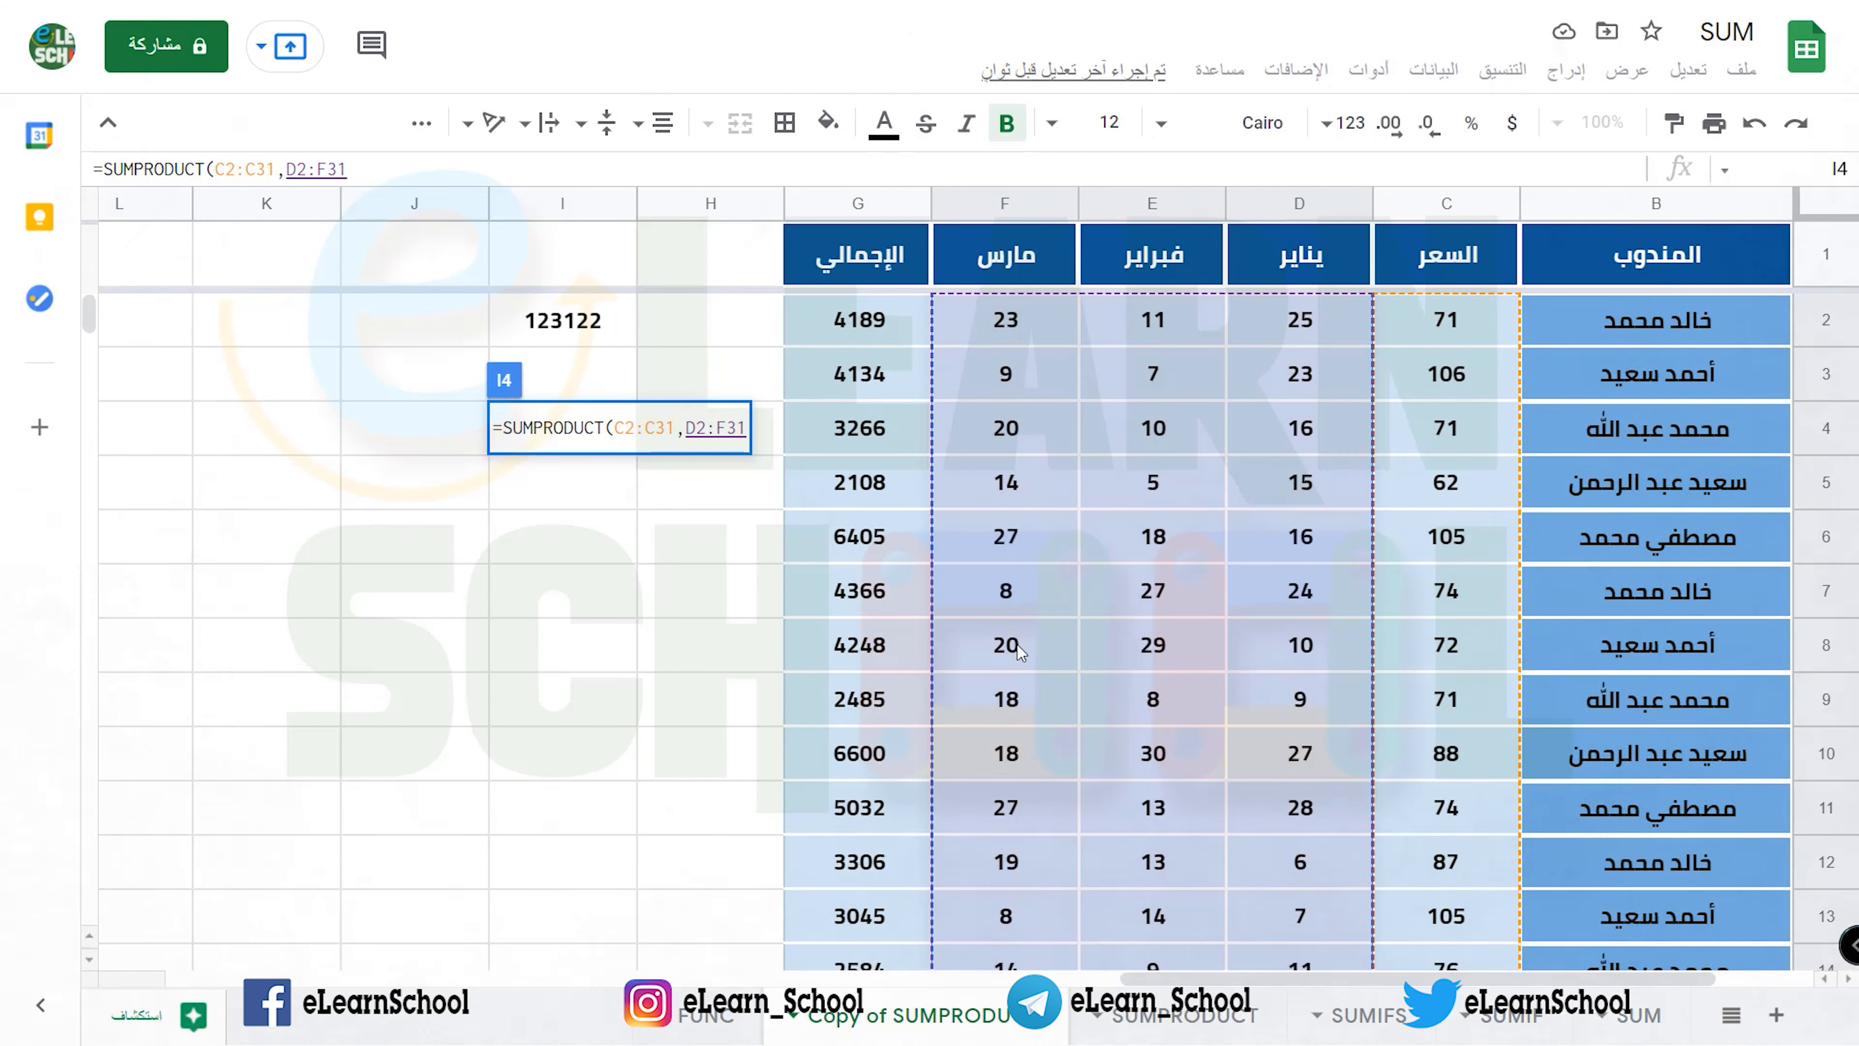
pyautogui.write(')')
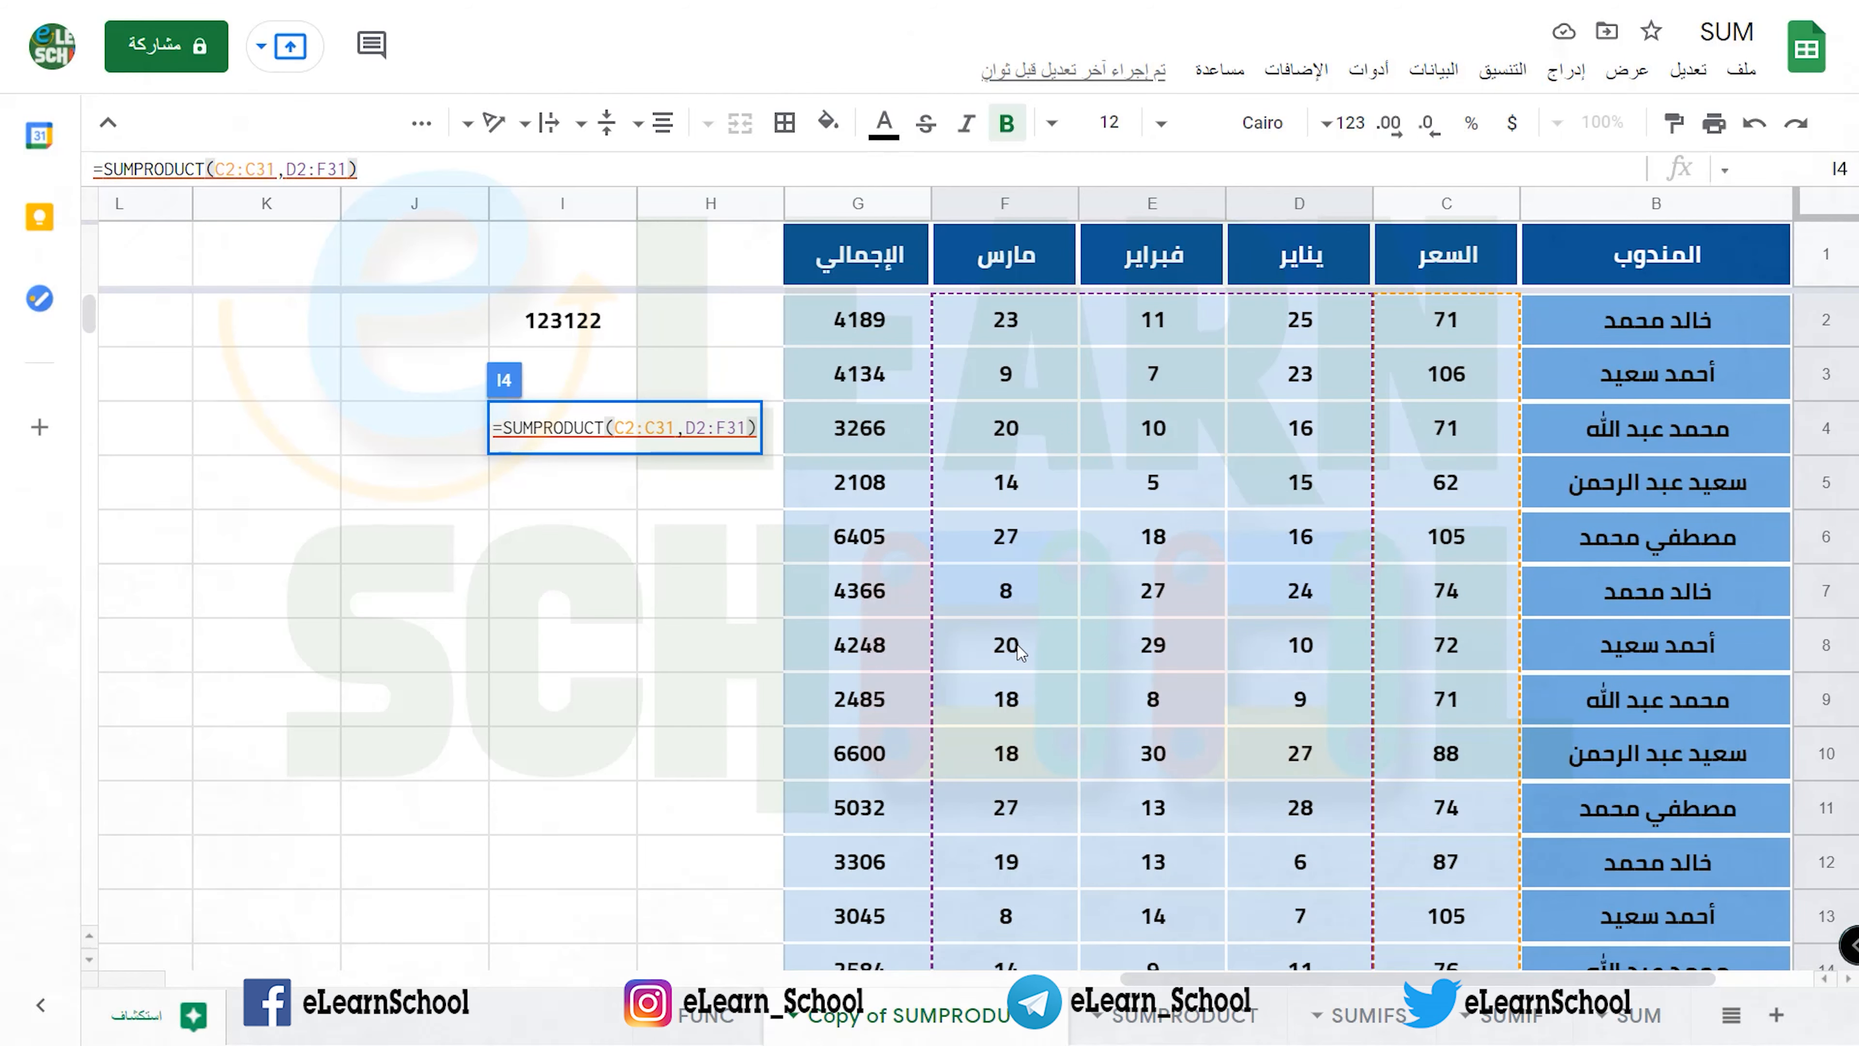
pyautogui.press('Return')
# - Read the error note on cell I4 and compare the two array ranges inside its SUMPRODUCT formula
pyautogui.moveTo(502, 427)
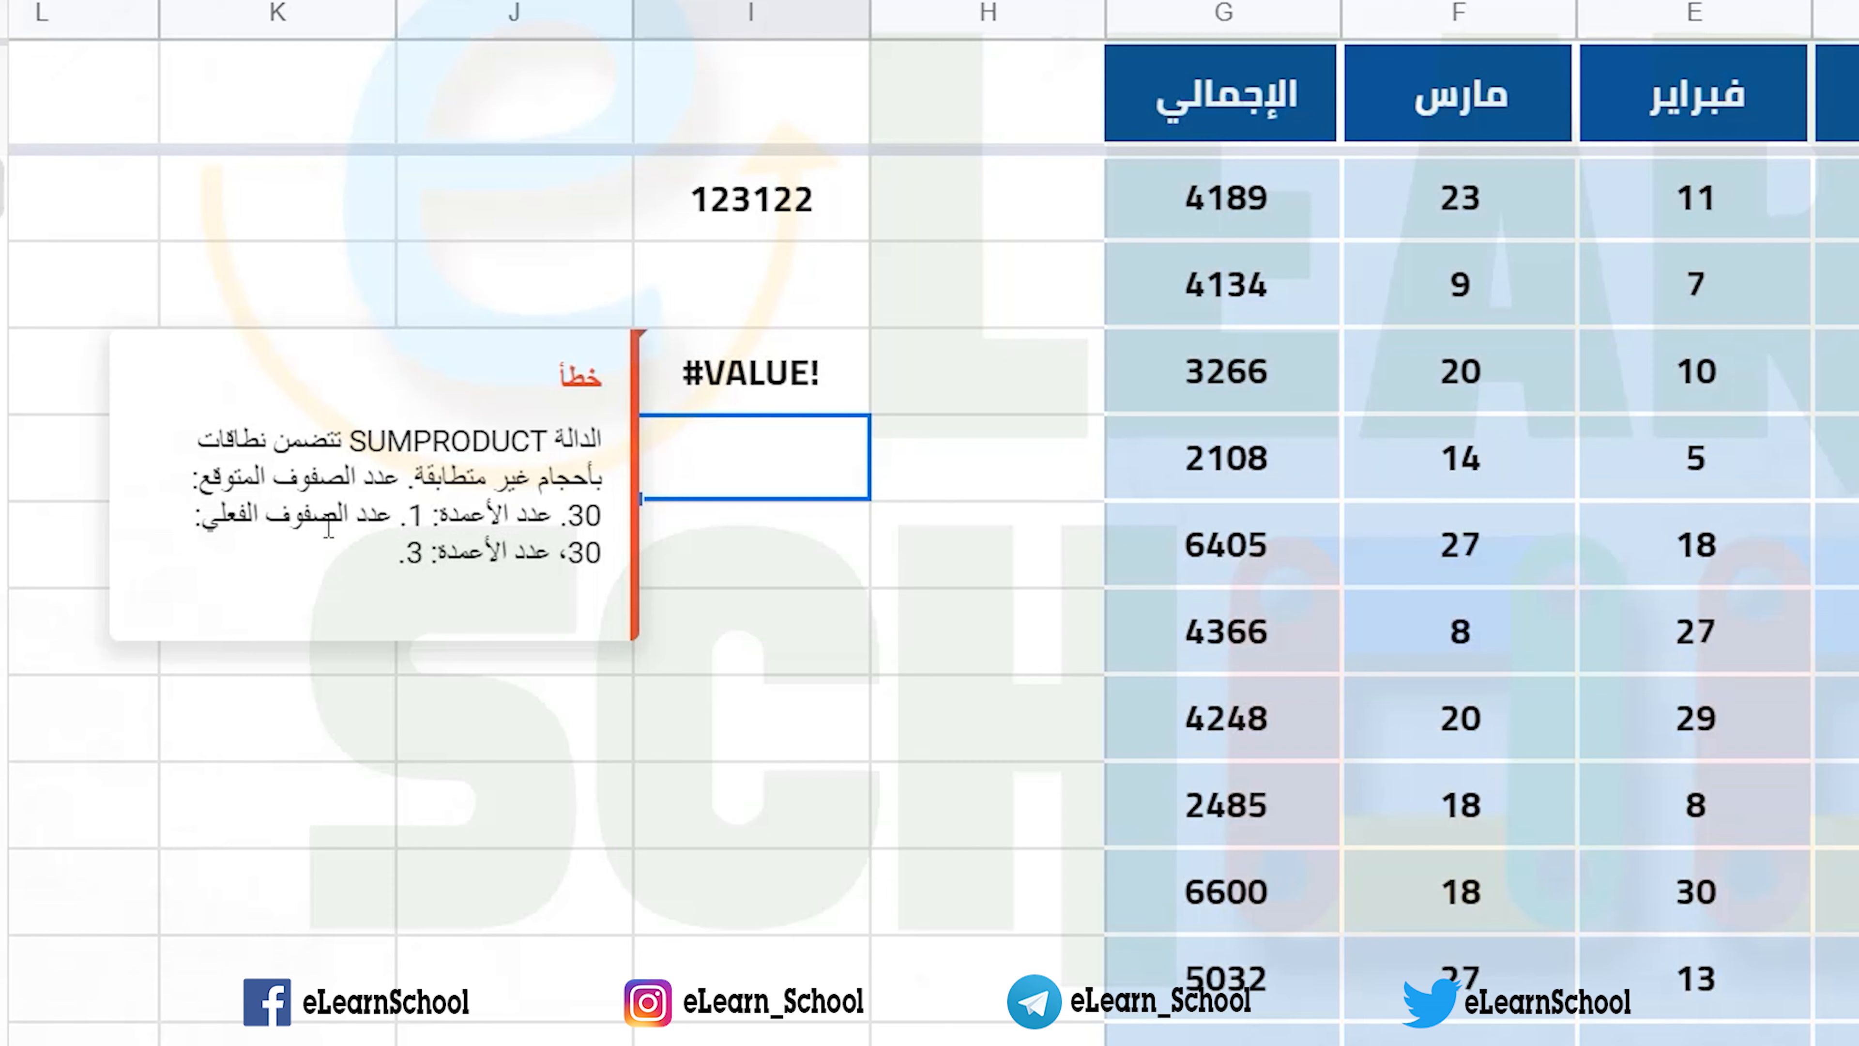
pyautogui.click(881, 407)
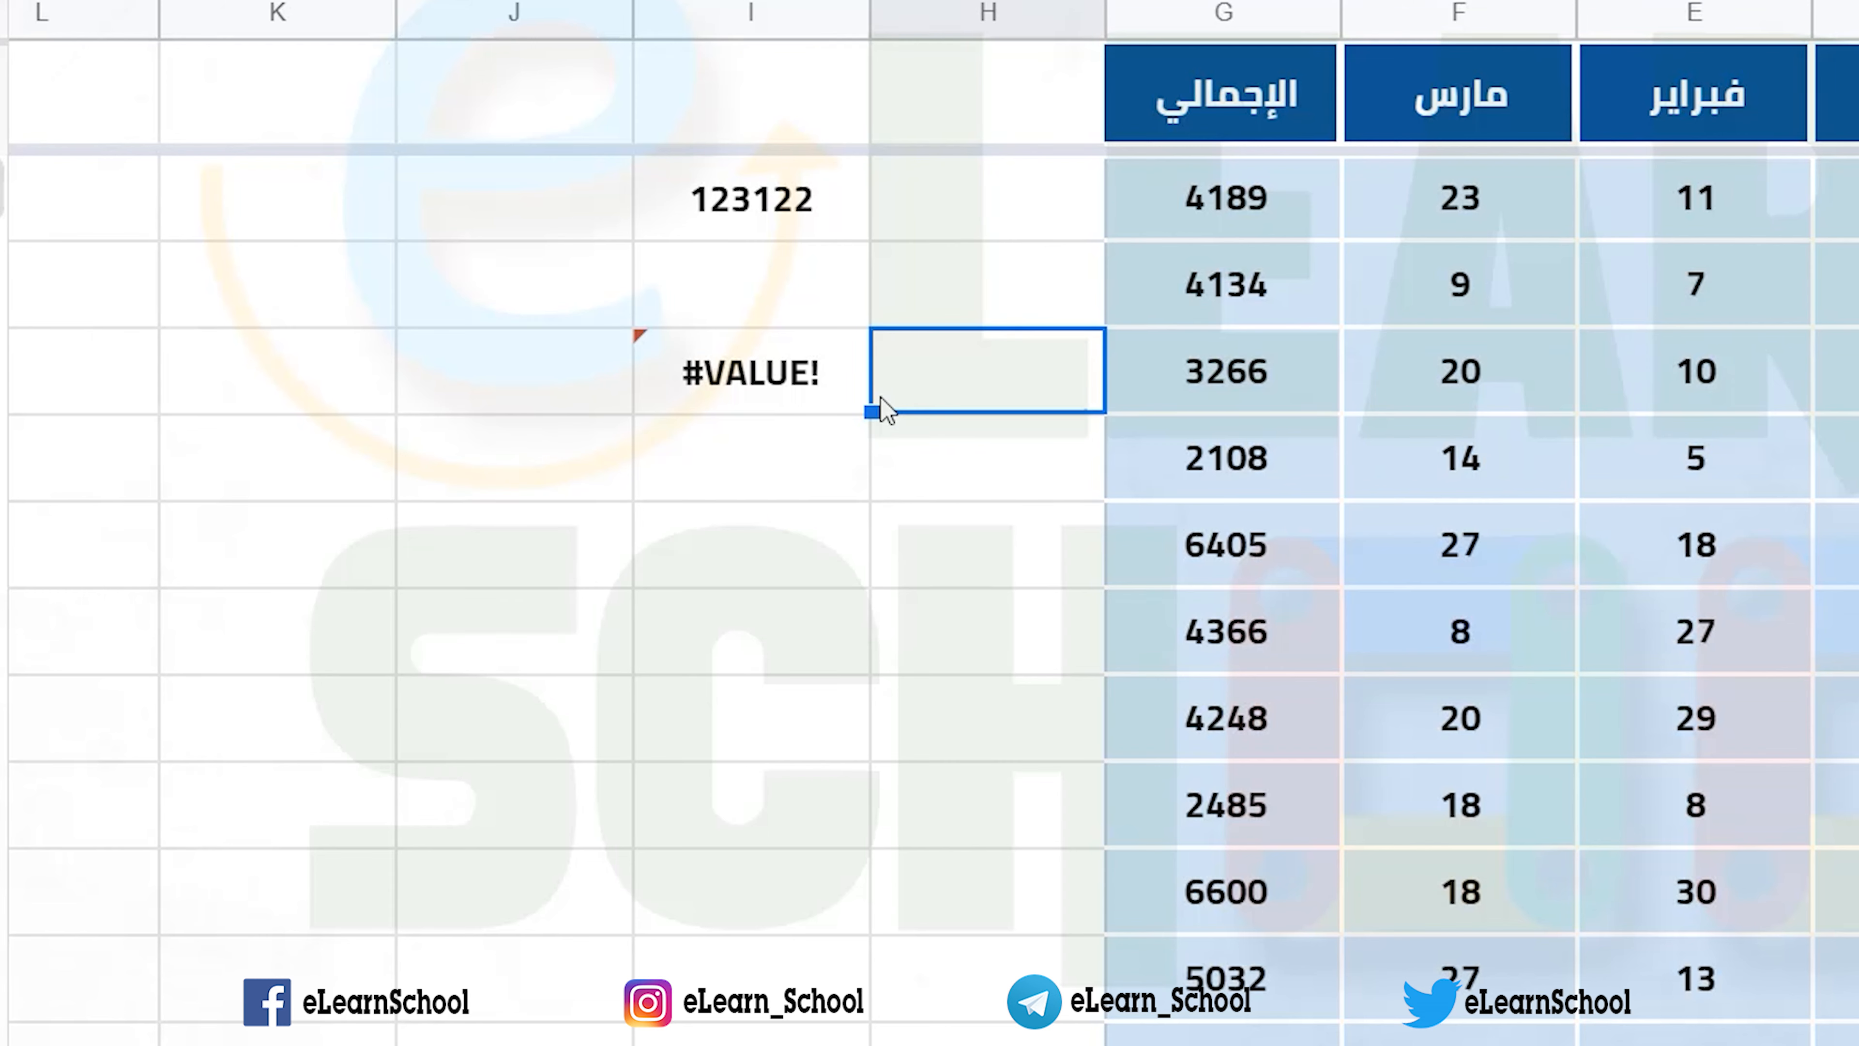
pyautogui.doubleClick(842, 408)
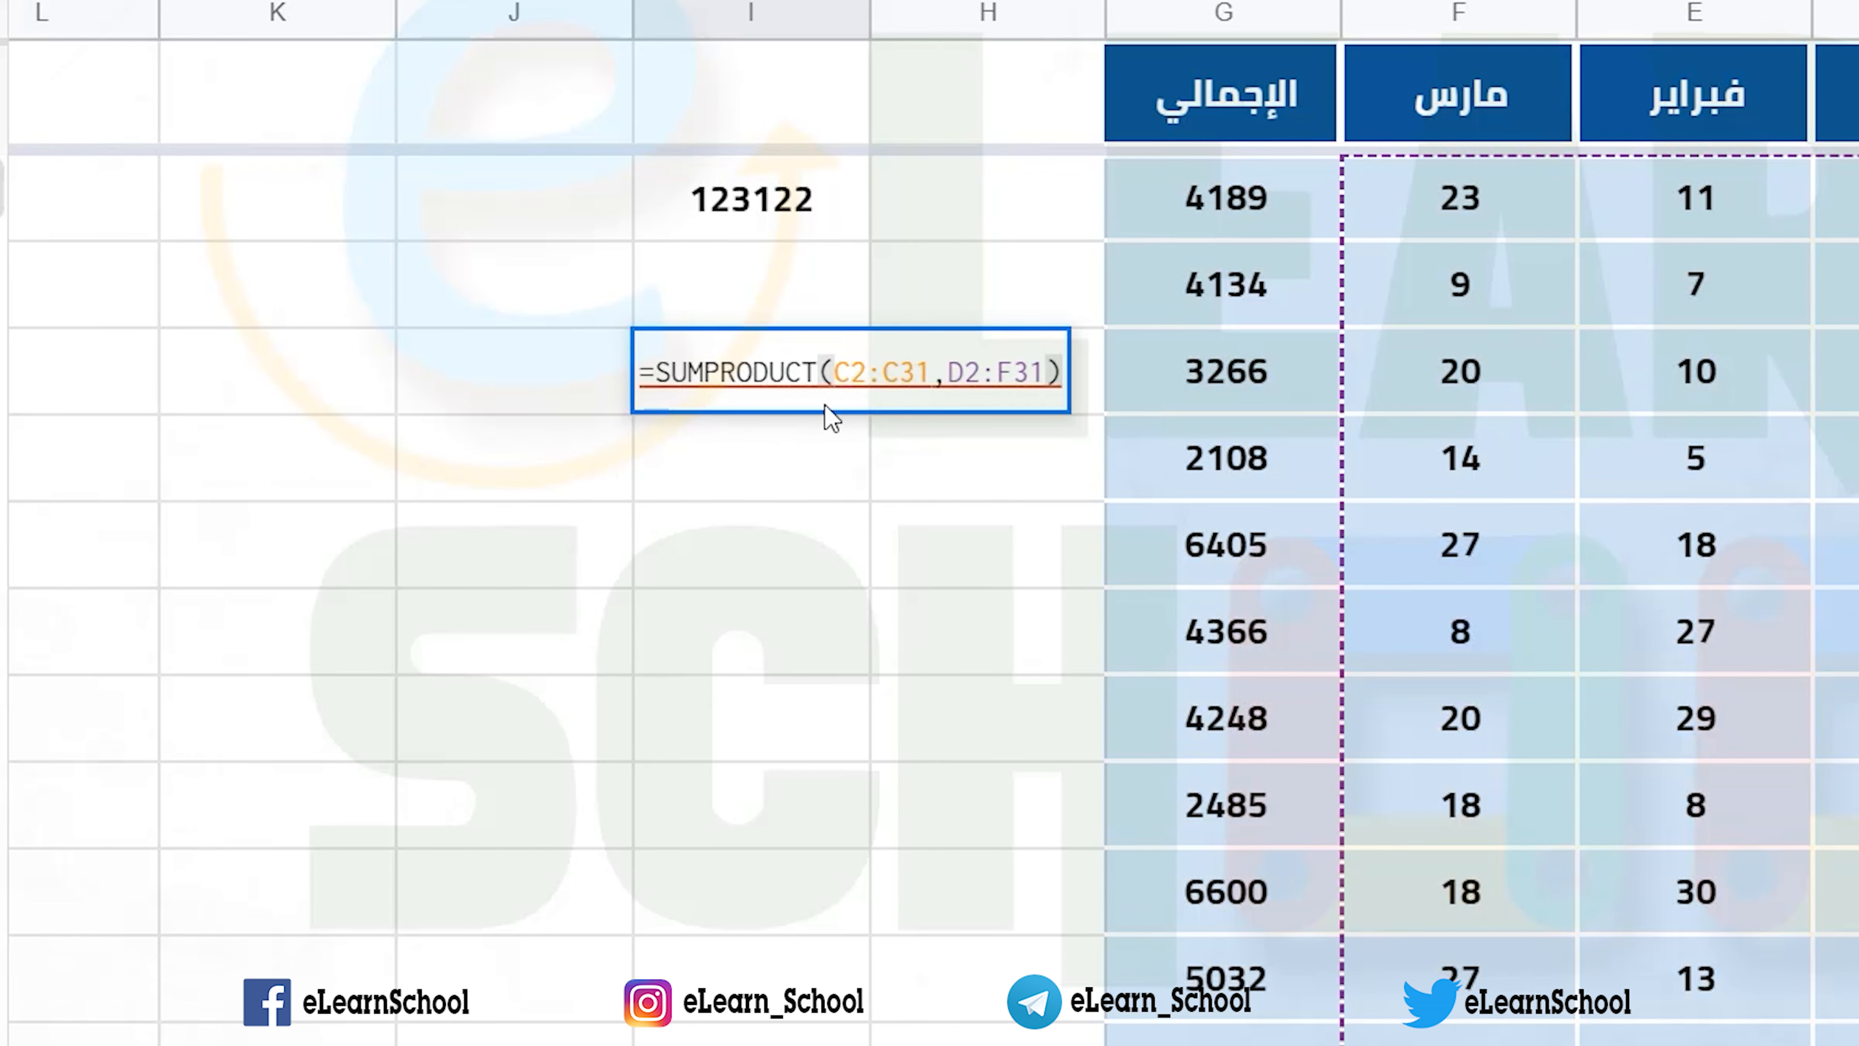
pyautogui.moveTo(842, 389); pyautogui.dragTo(930, 388)
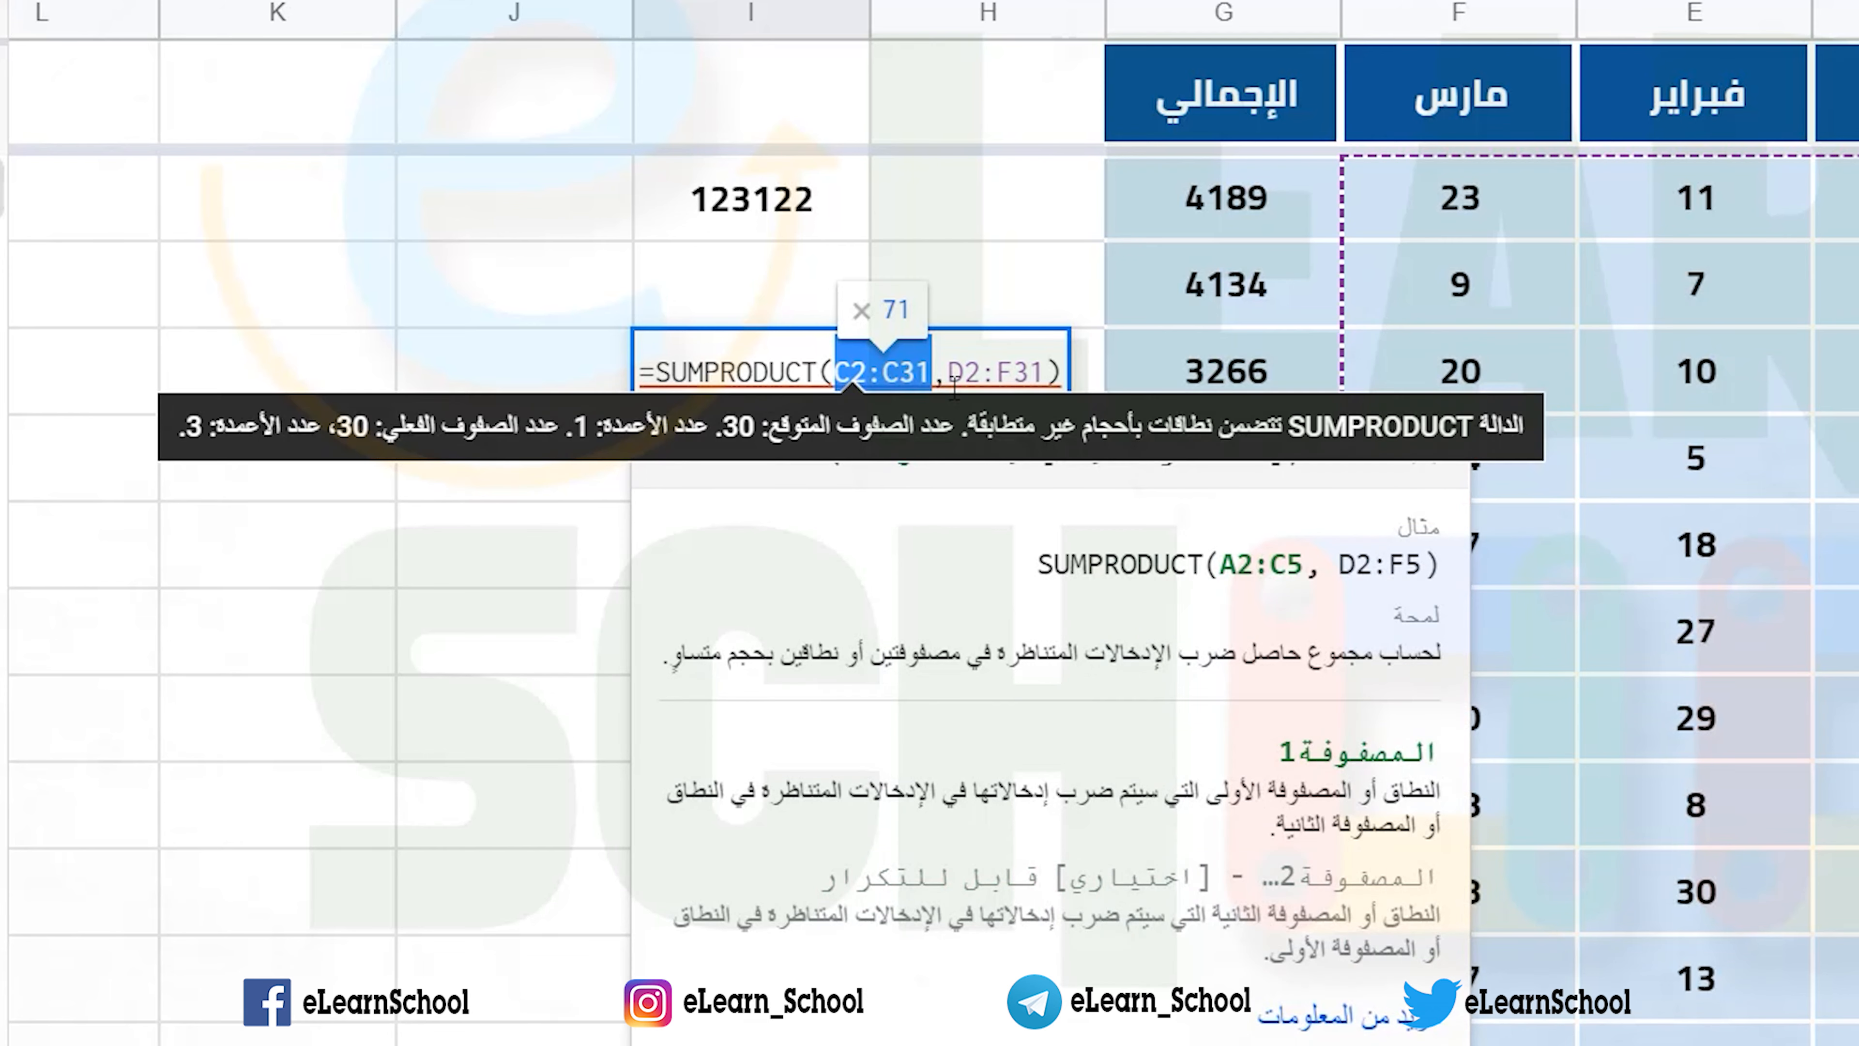
pyautogui.moveTo(950, 387); pyautogui.dragTo(1049, 388)
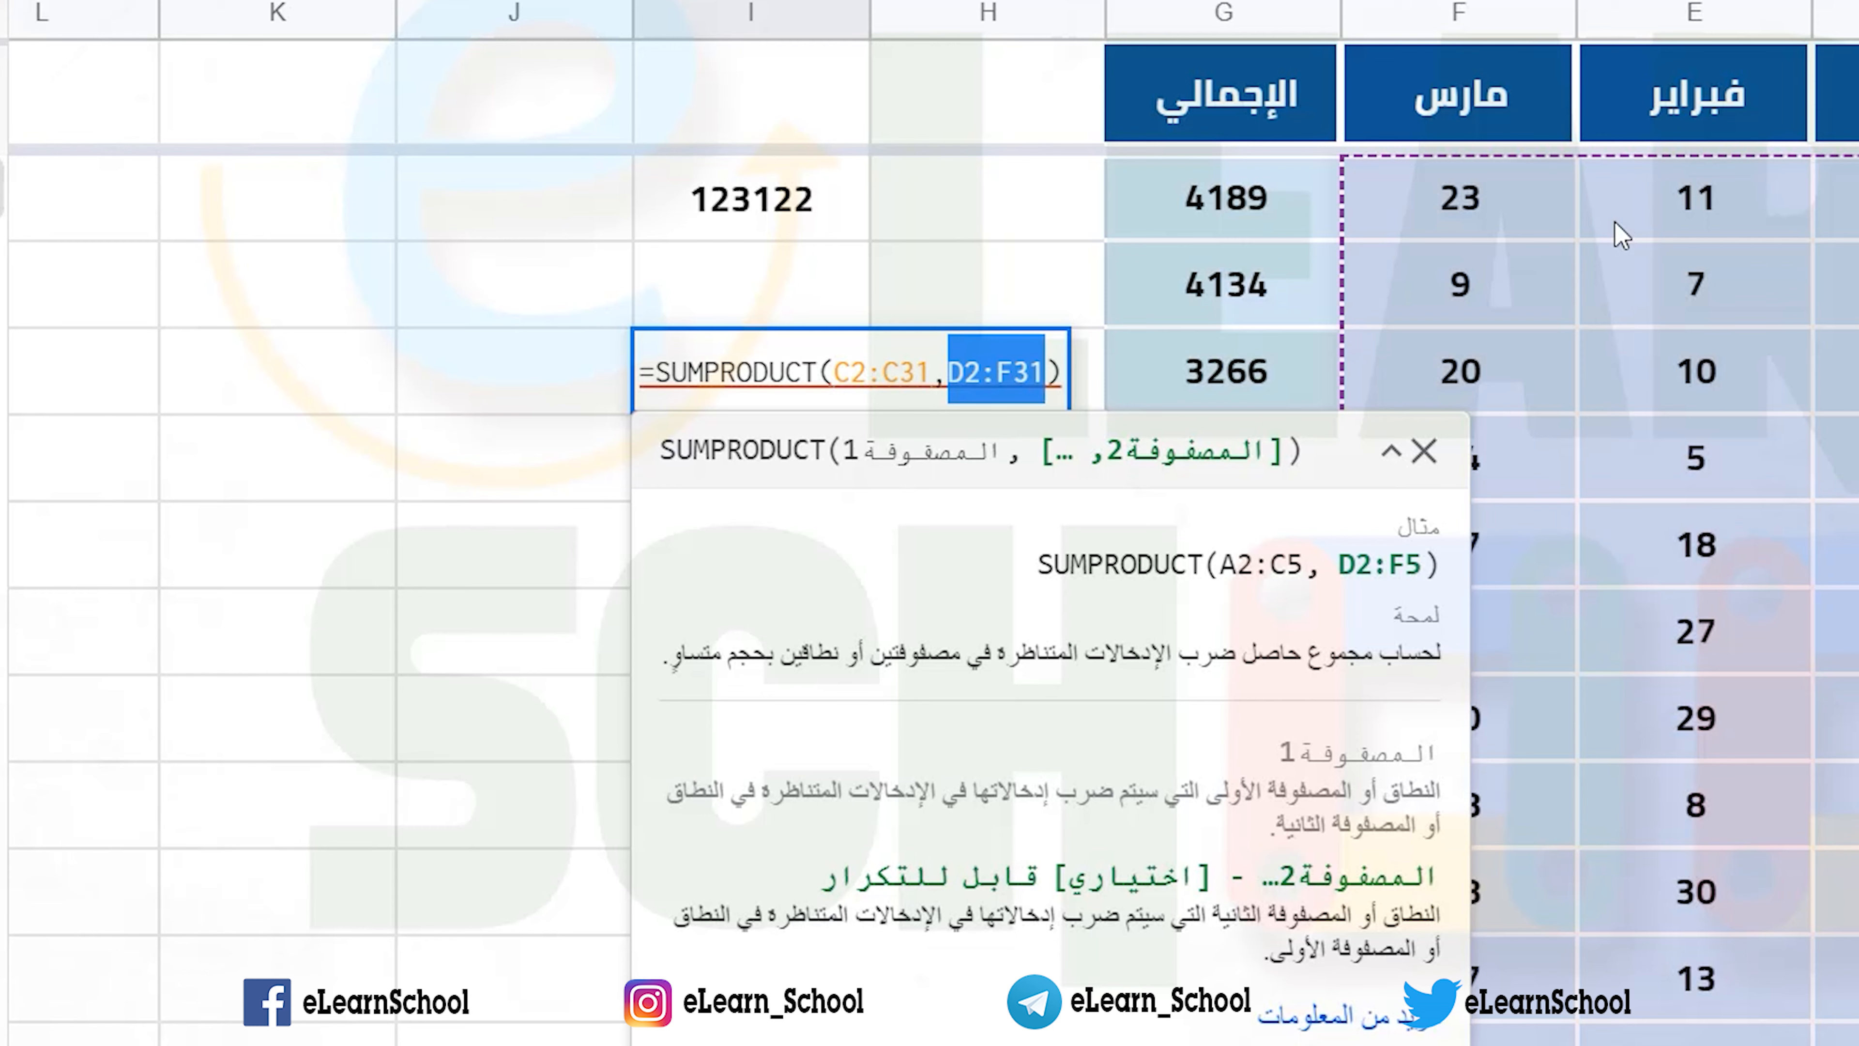
pyautogui.moveTo(849, 377)
pyautogui.press('Return')
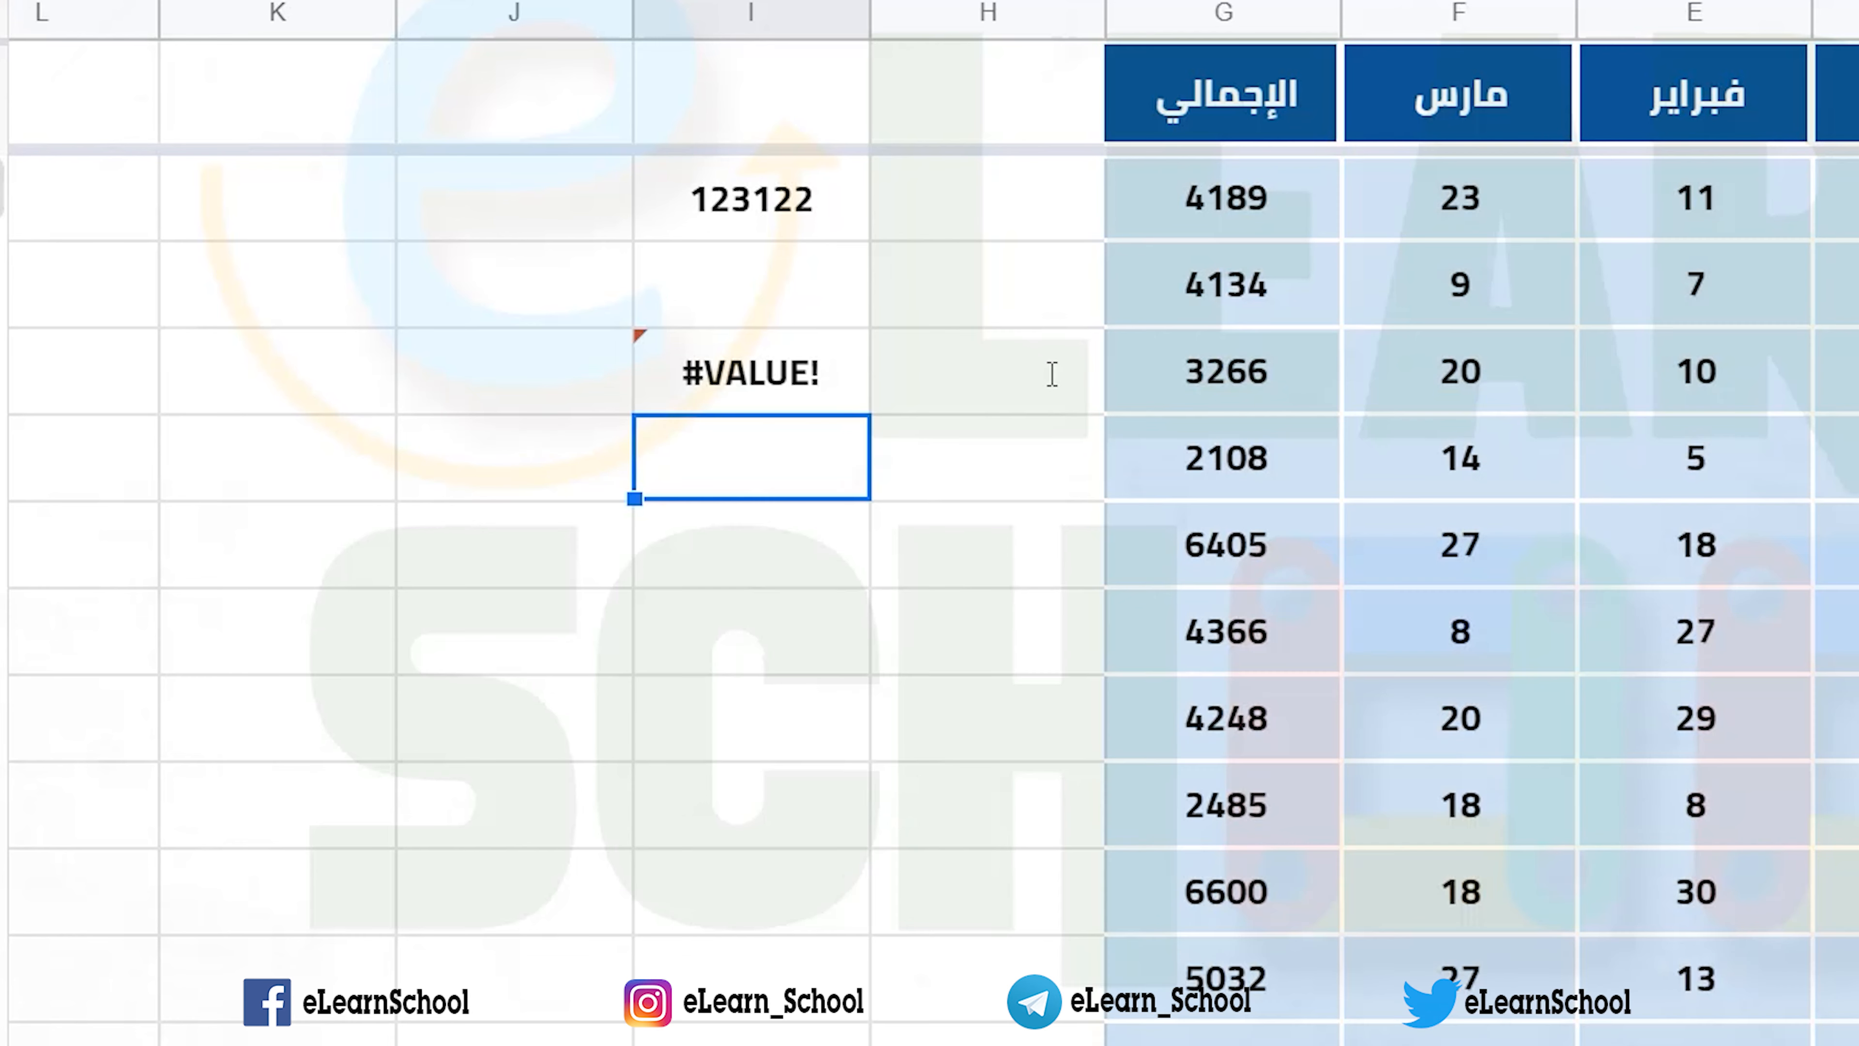
# - Replace the comma between the ranges in I4's formula with an asterisk, making it =SUMPRODUCT(C2:C31*D2:F31)
pyautogui.press('Up')
pyautogui.press('F2')
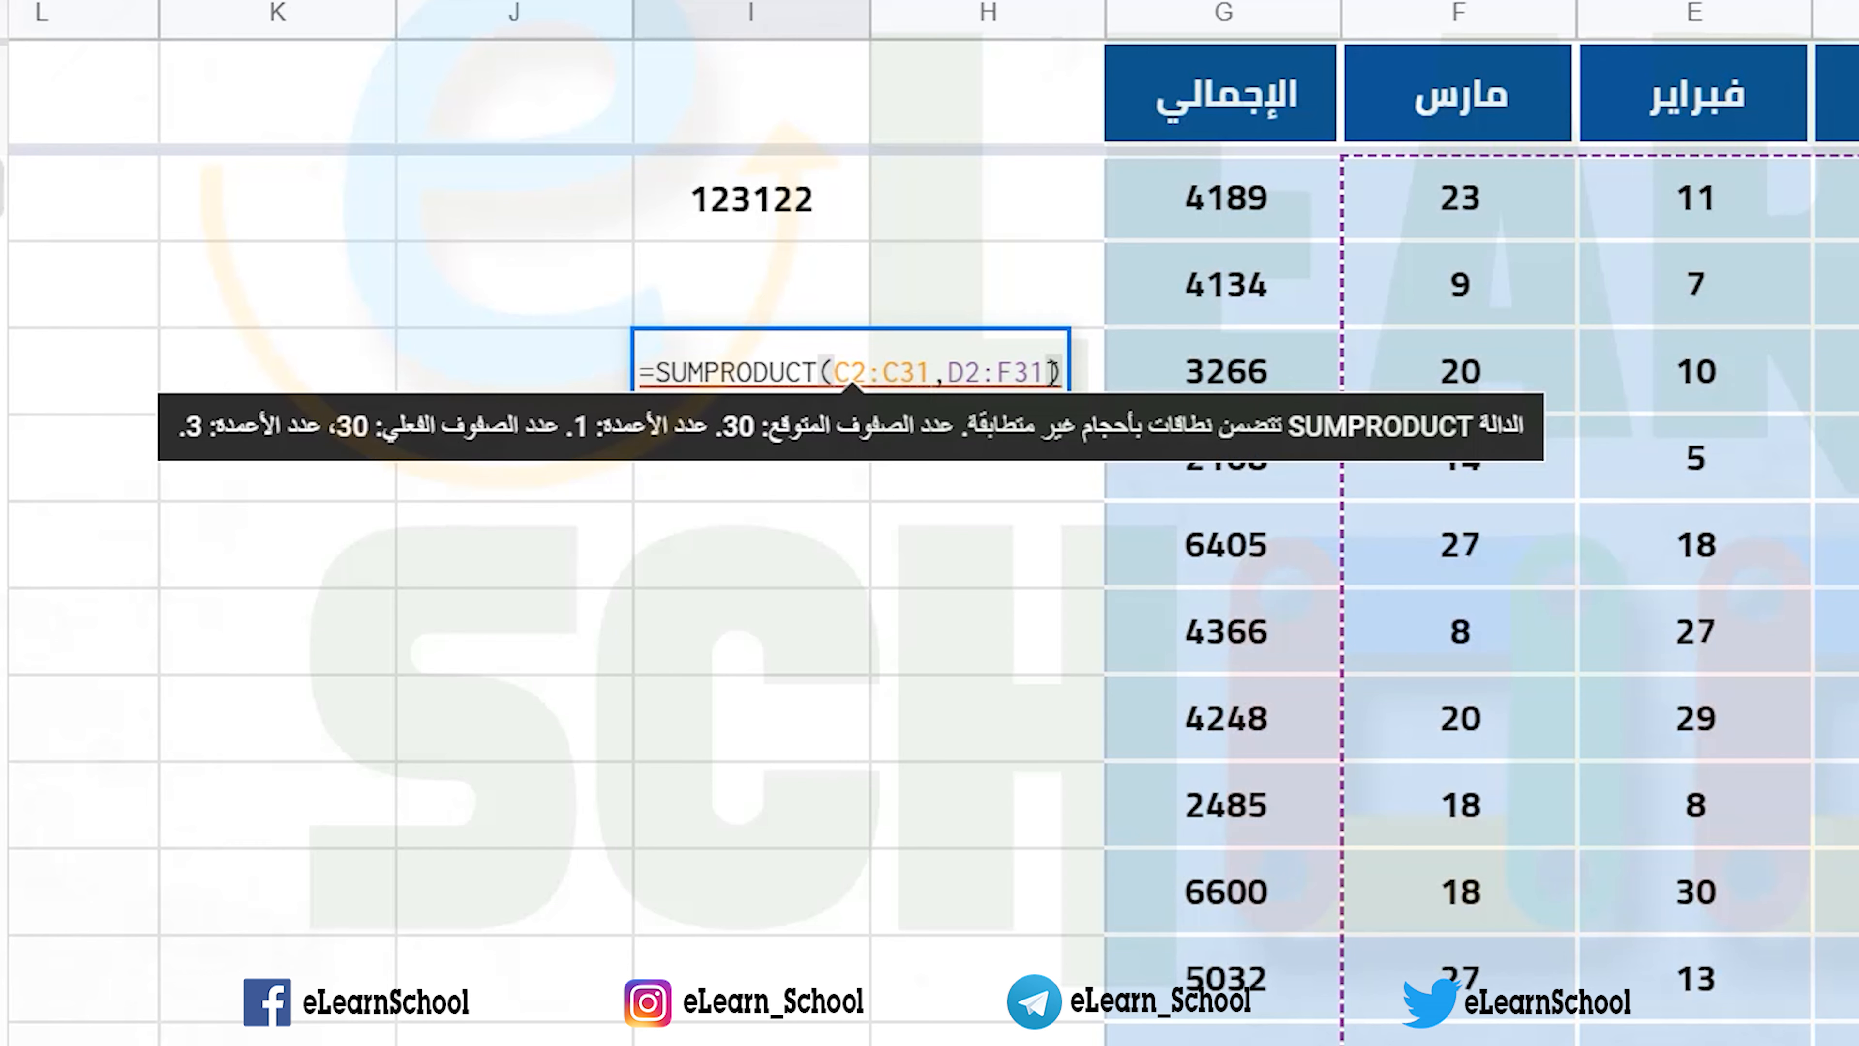
pyautogui.press('Left')
pyautogui.press('Left')
pyautogui.press('Left')
pyautogui.press('Left')
pyautogui.press('Left')
pyautogui.press('Left')
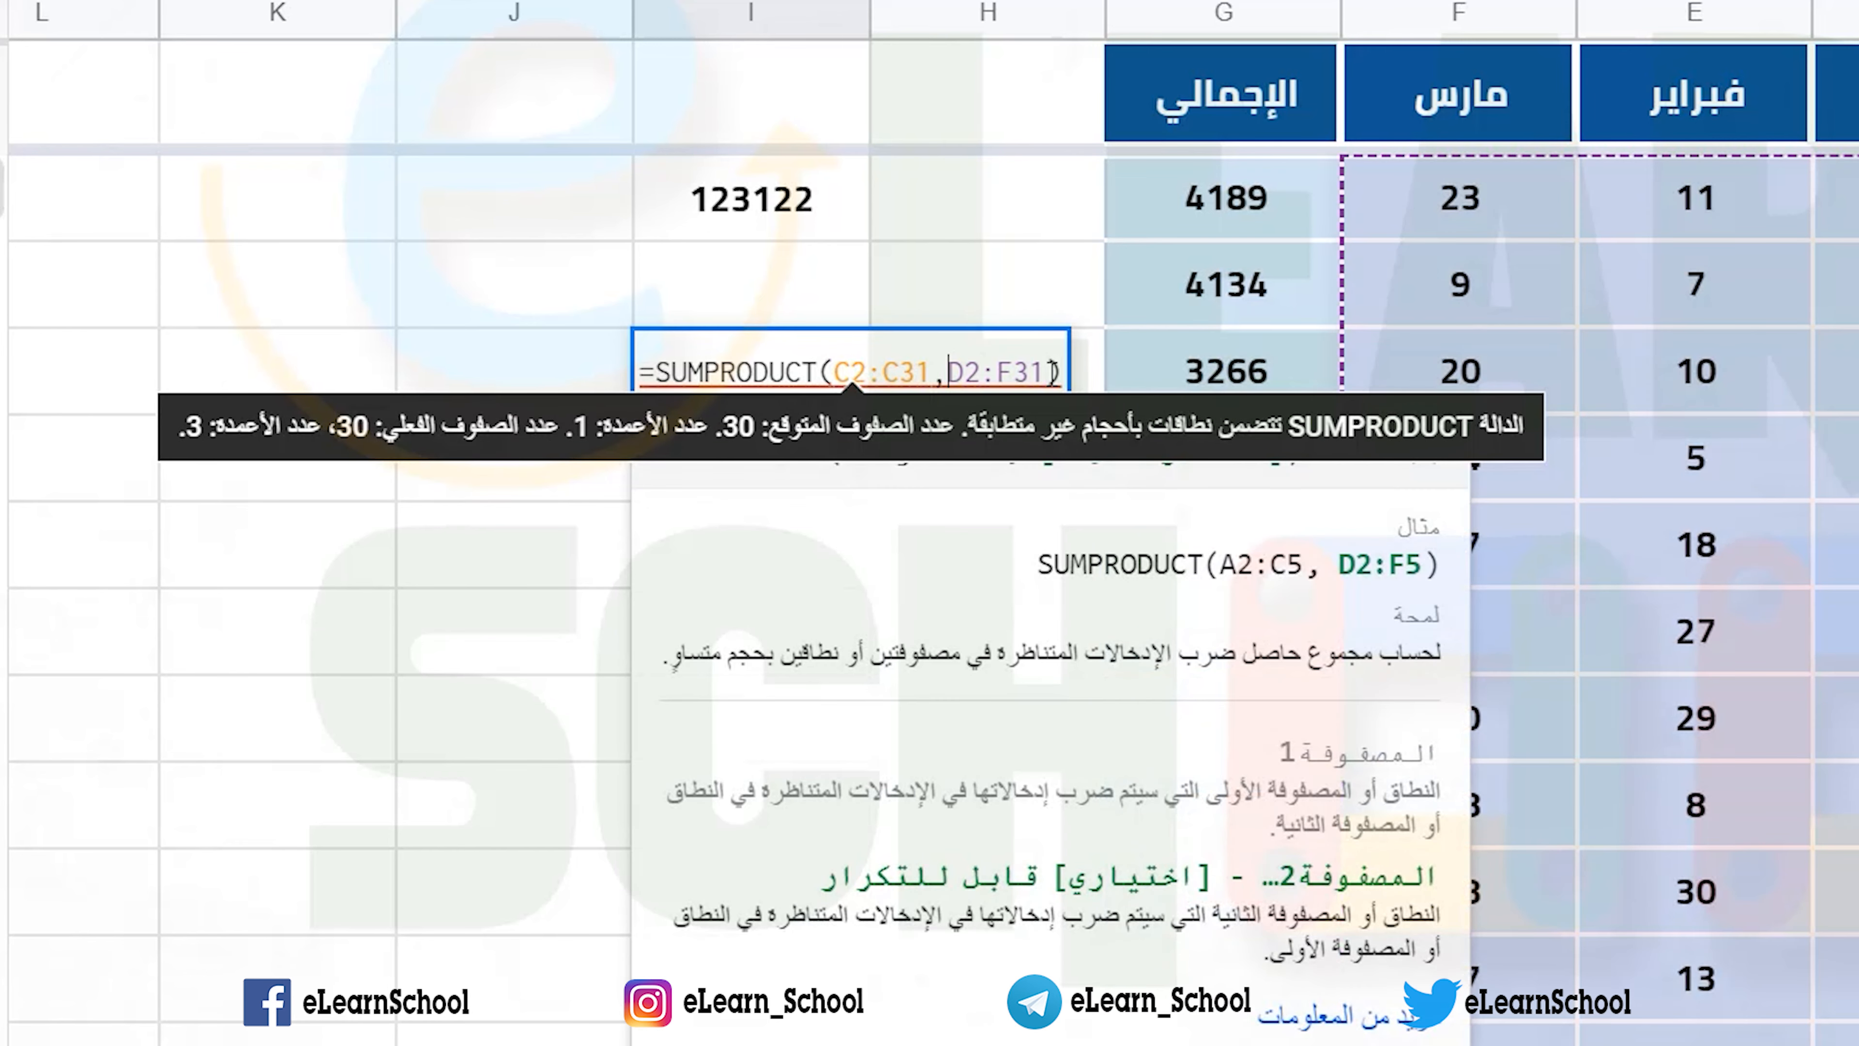
pyautogui.press('BackSpace')
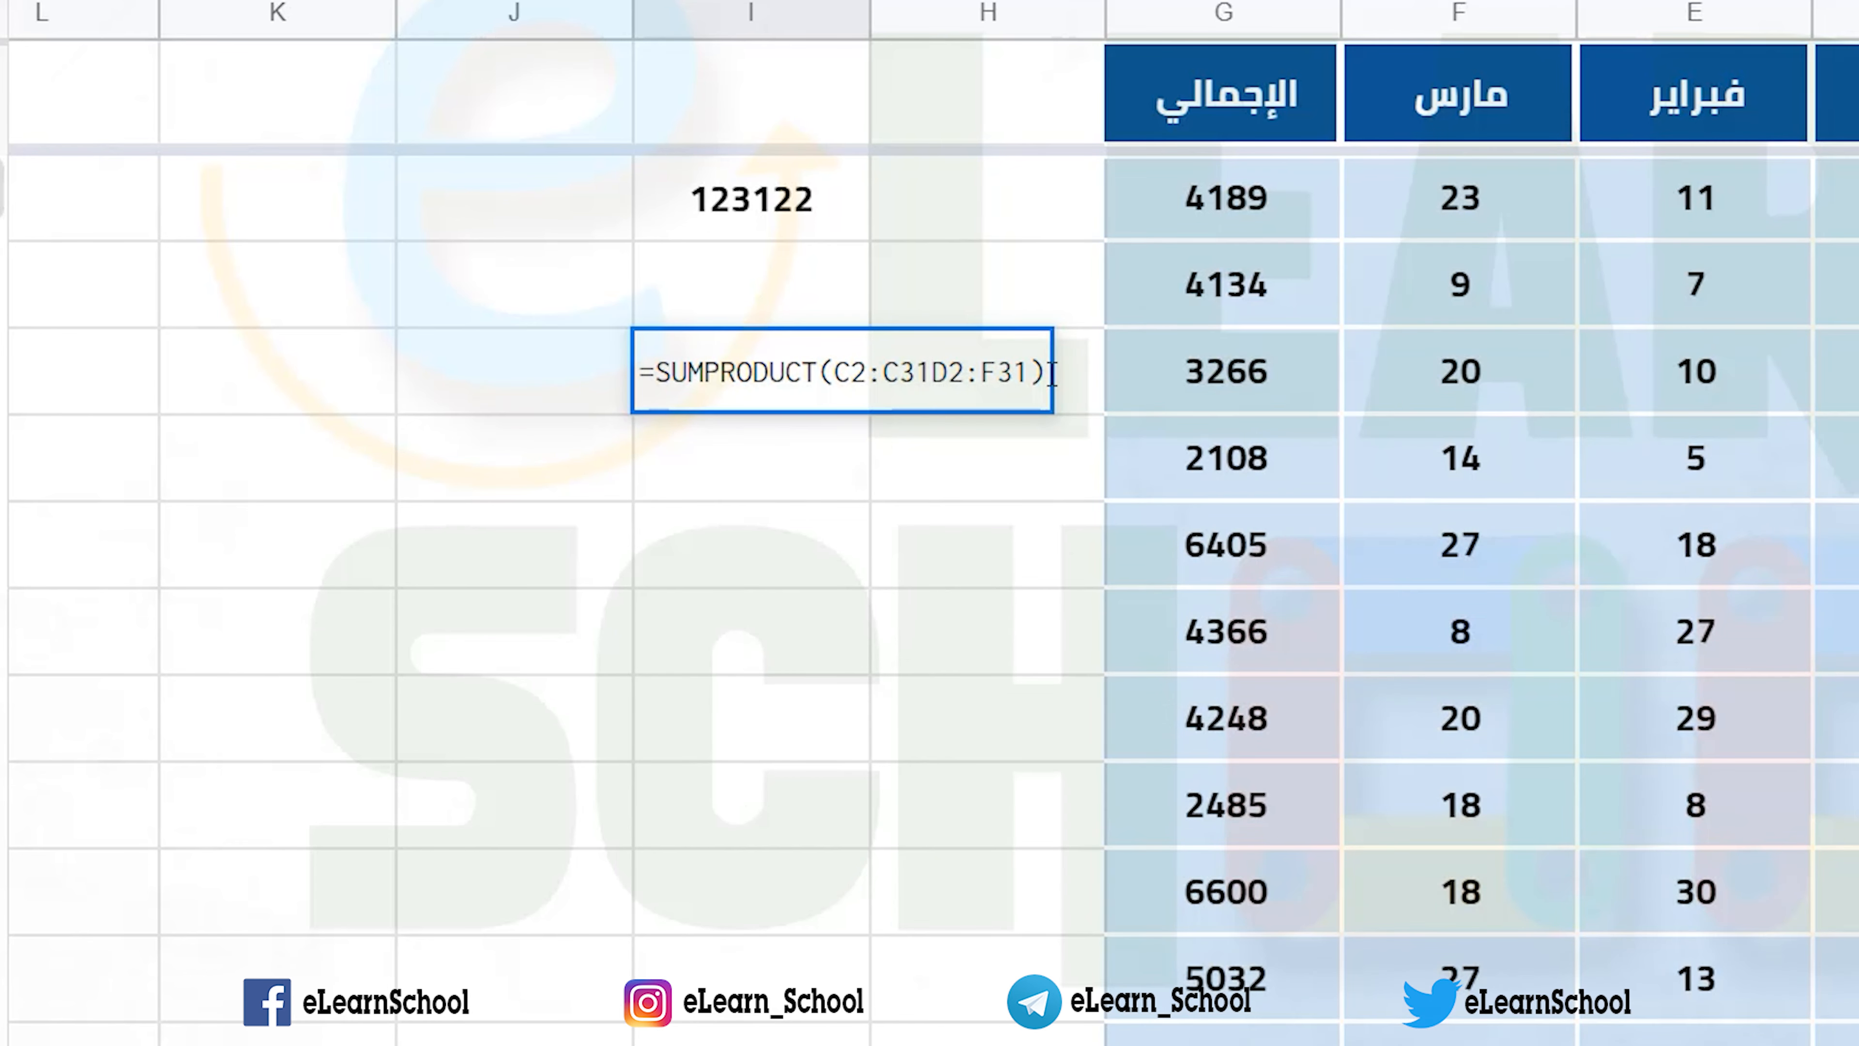
pyautogui.write('*')
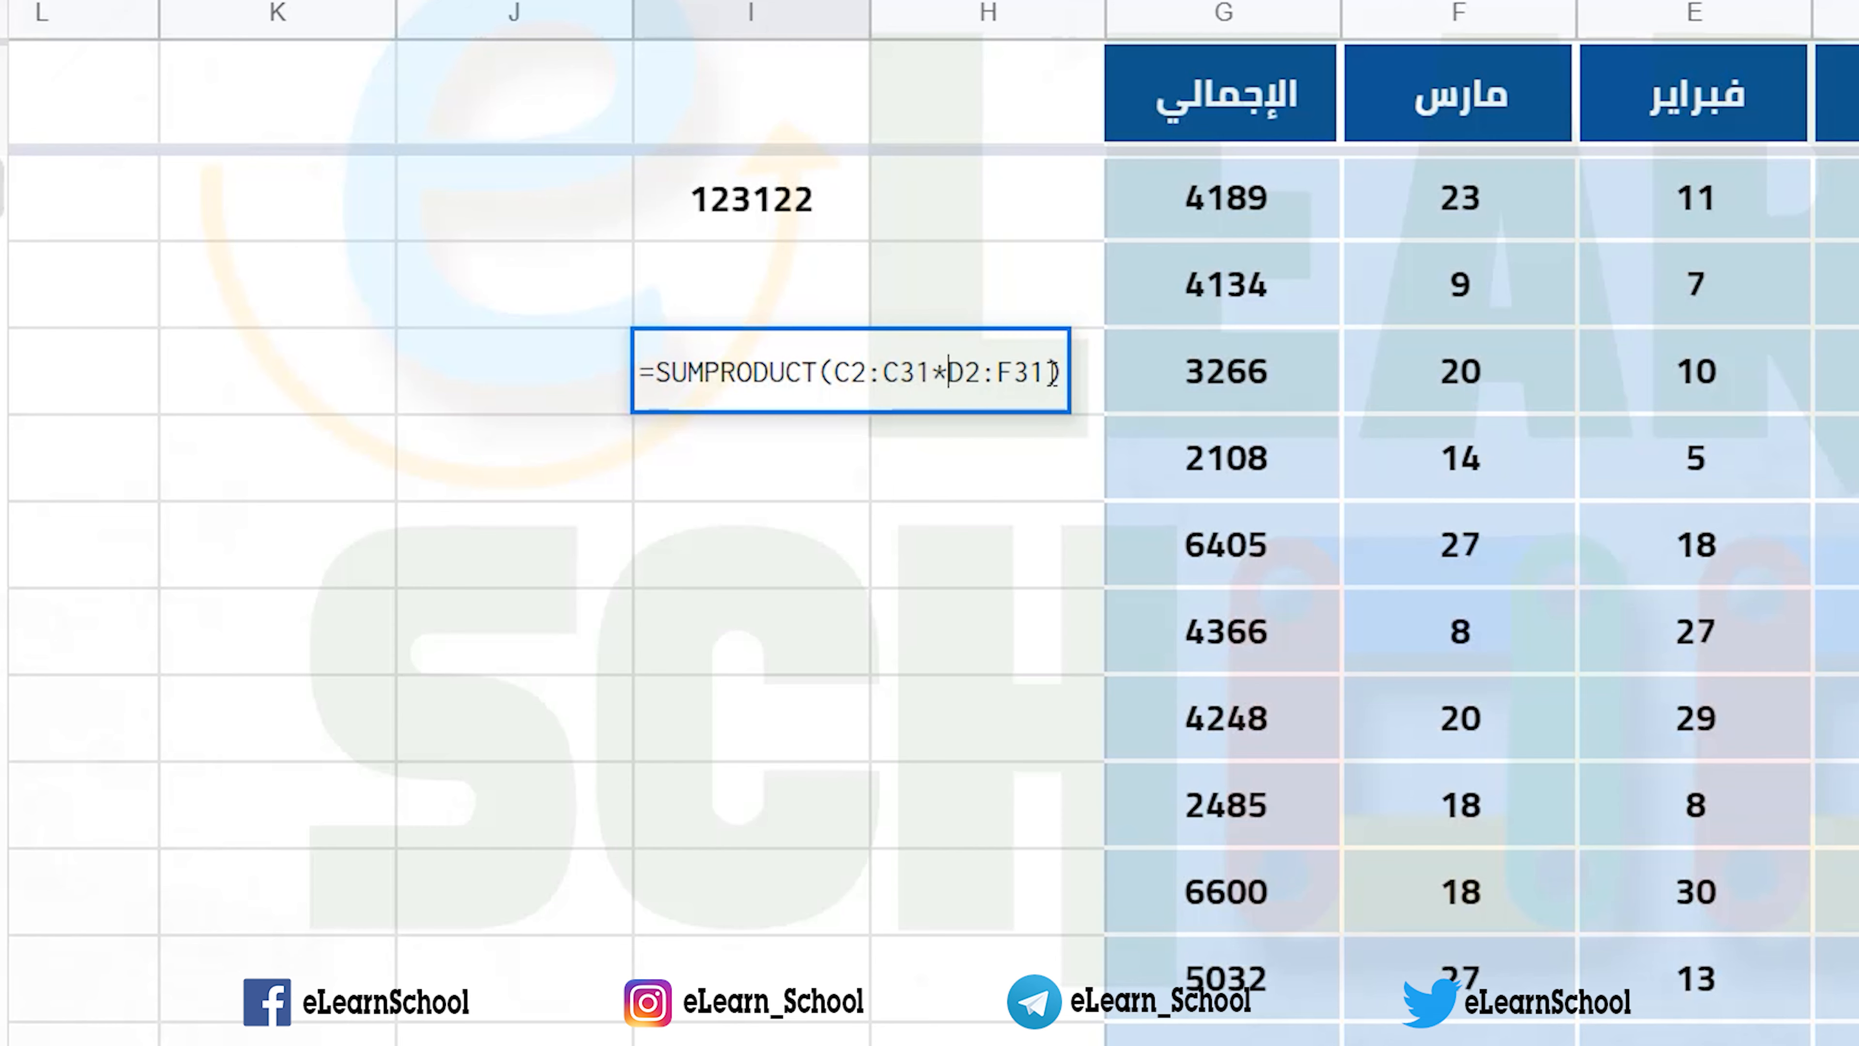
pyautogui.press('Return')
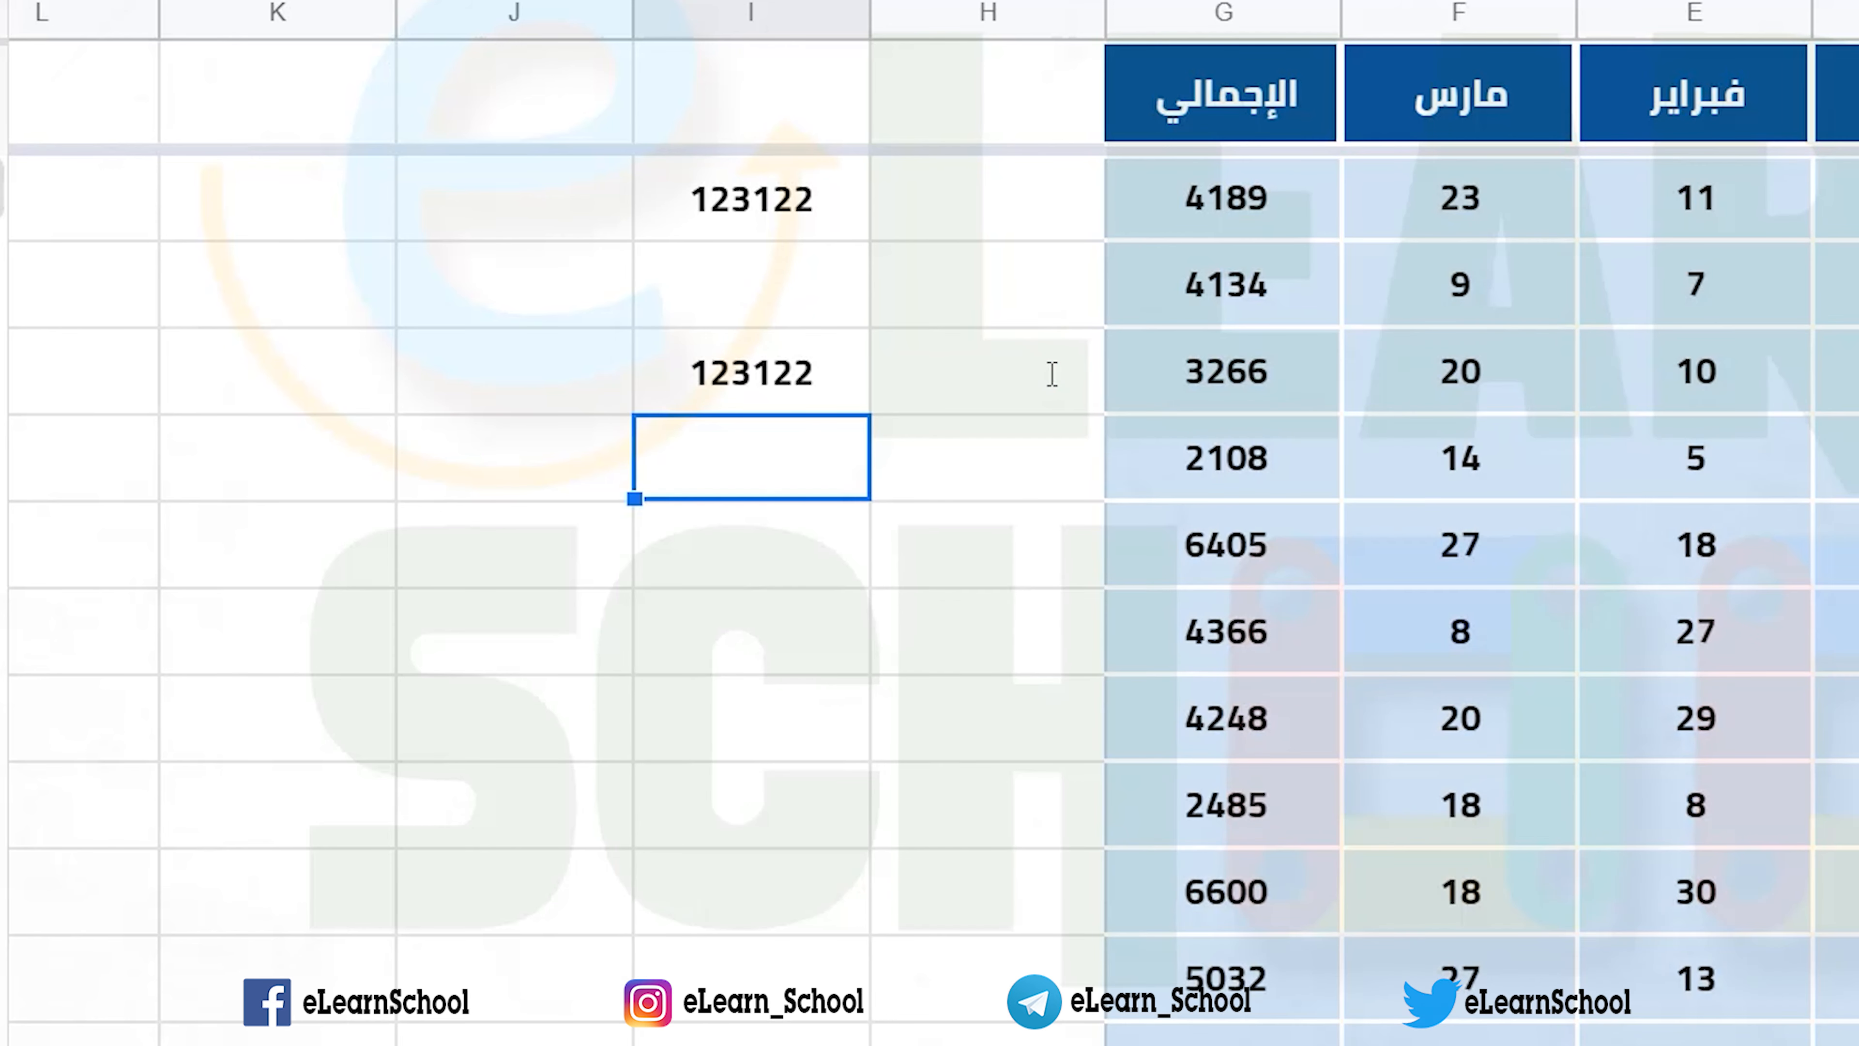
# - Compare the SUMPRODUCT total in I4 with the SUM total in I2
pyautogui.click(735, 355)
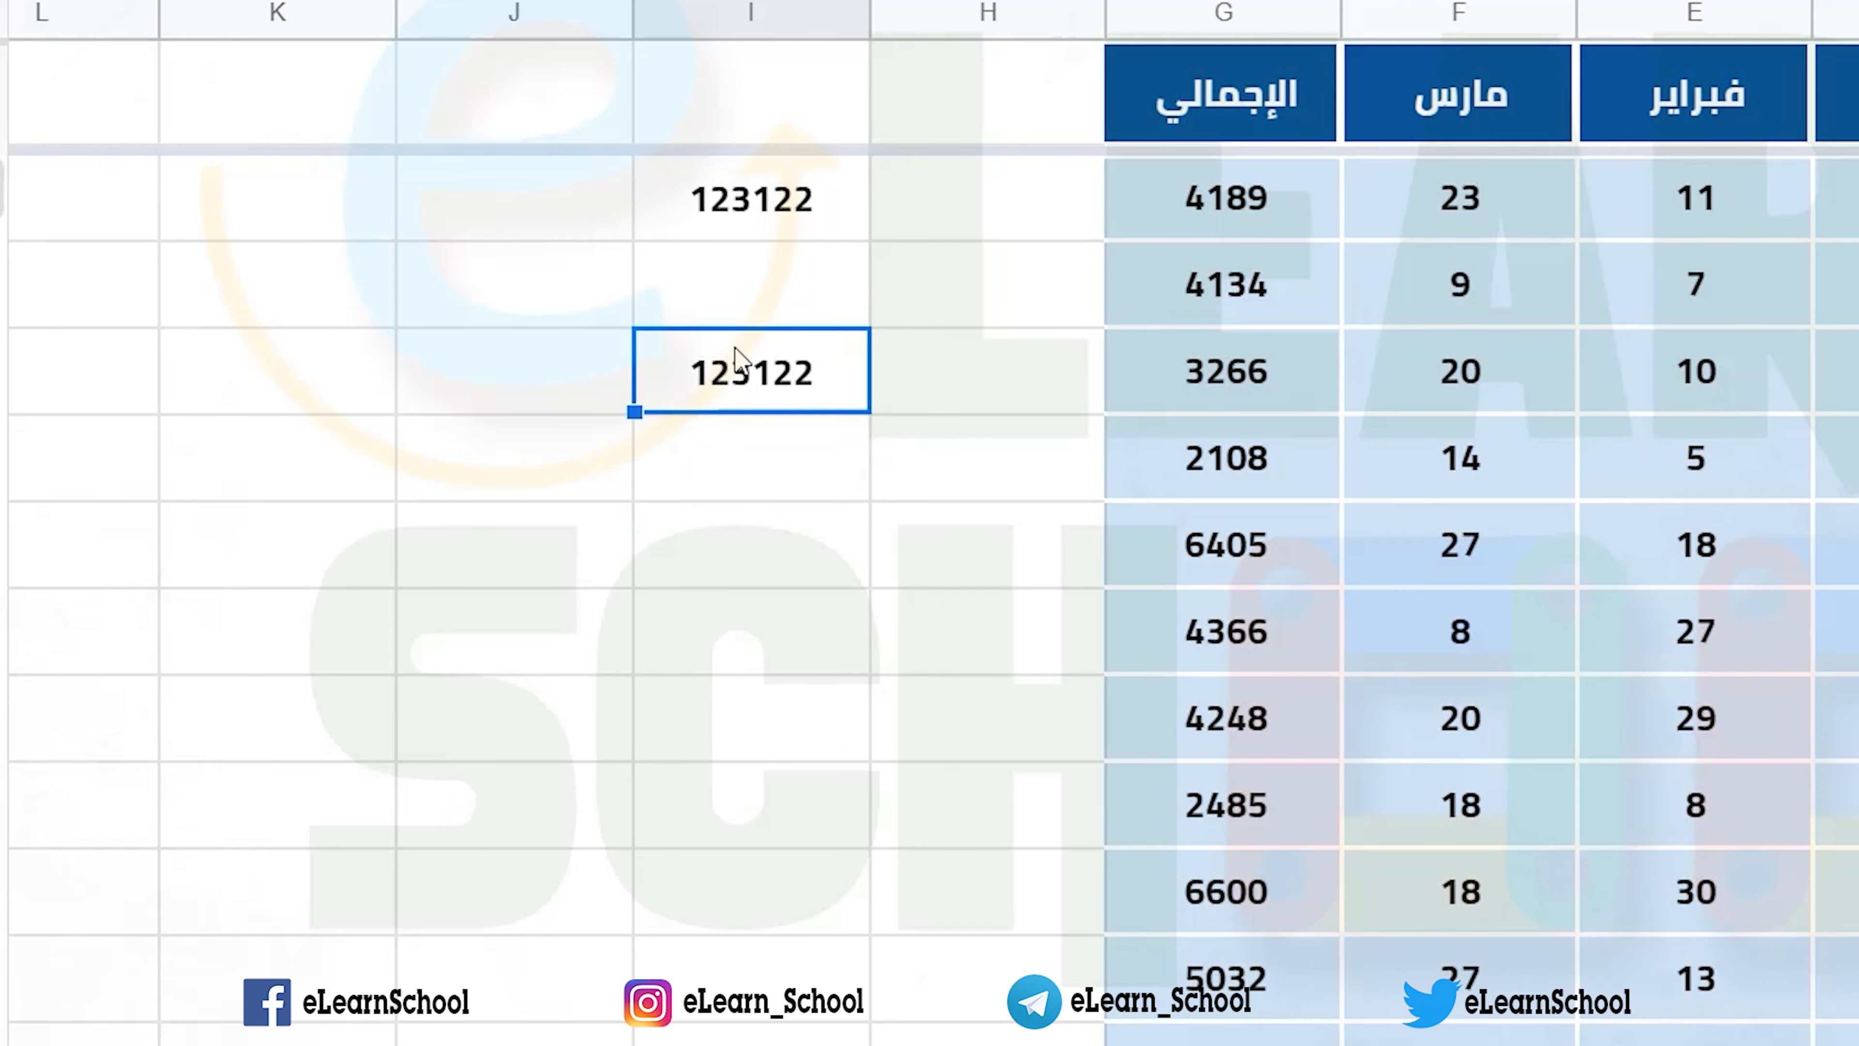
pyautogui.click(737, 218)
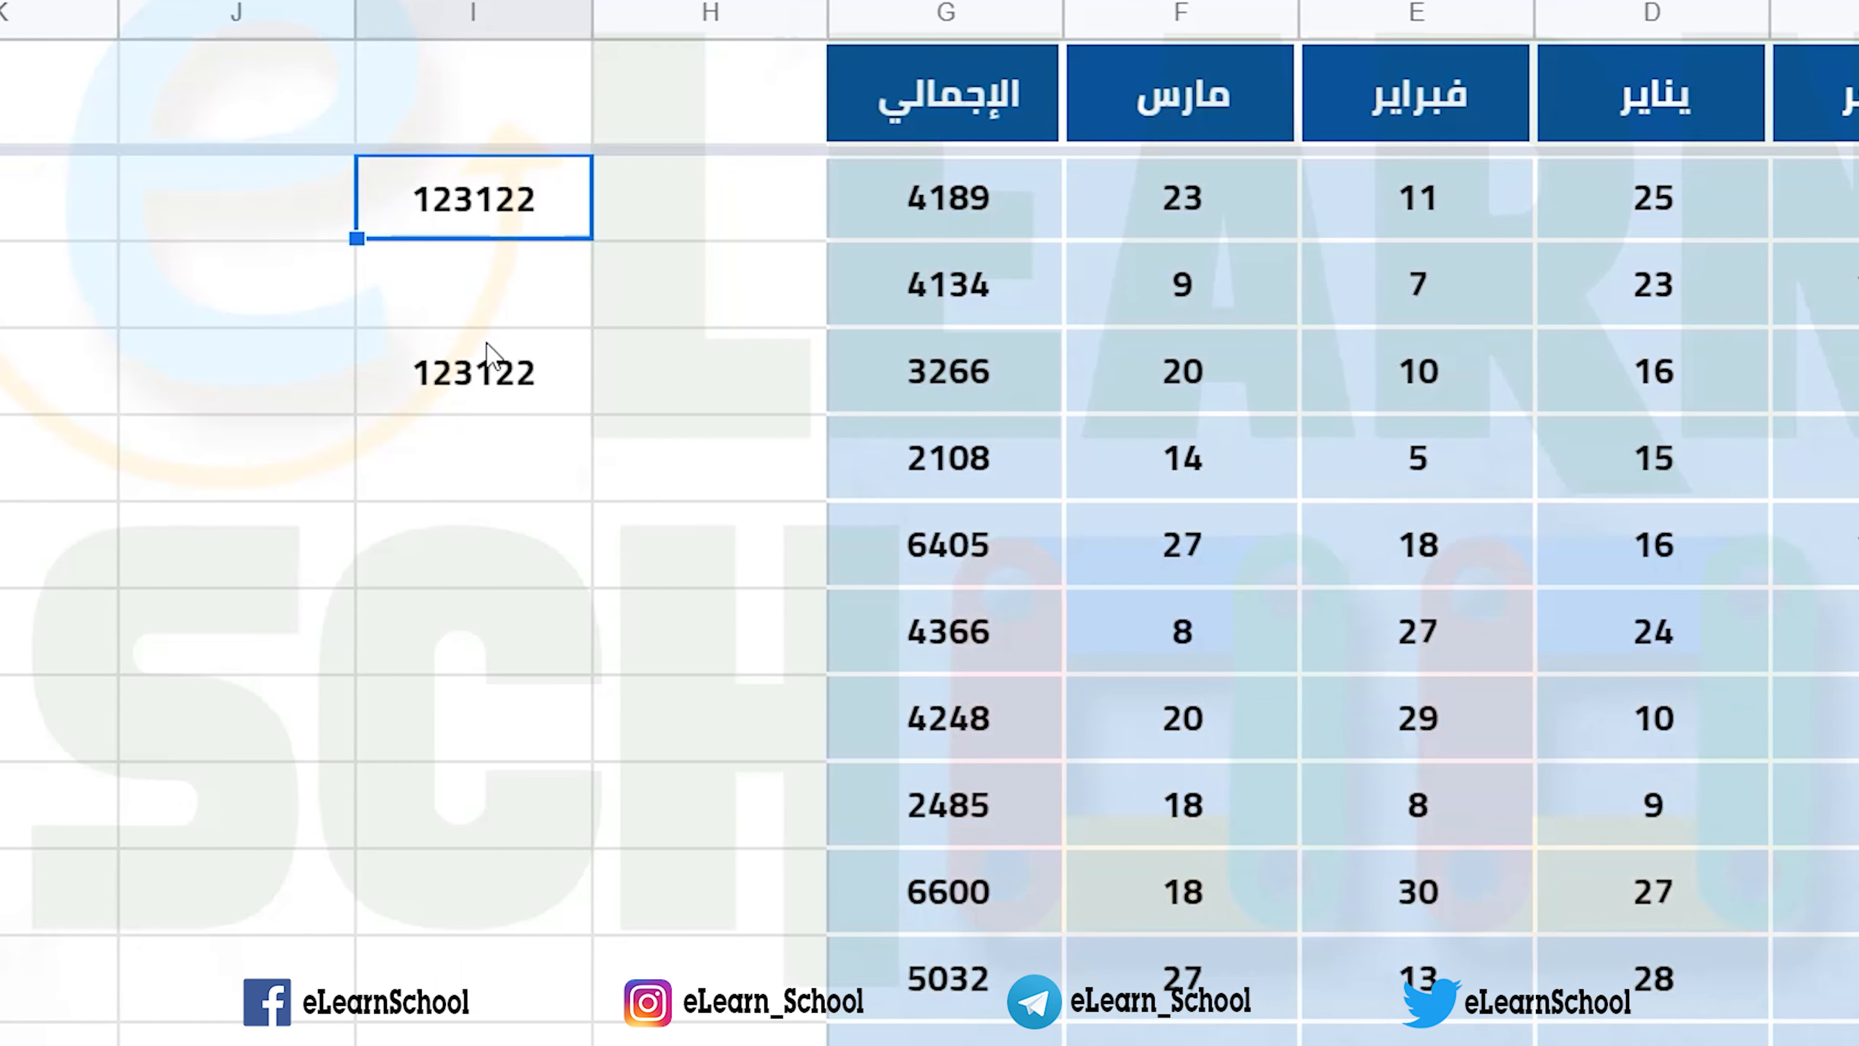
pyautogui.click(766, 374)
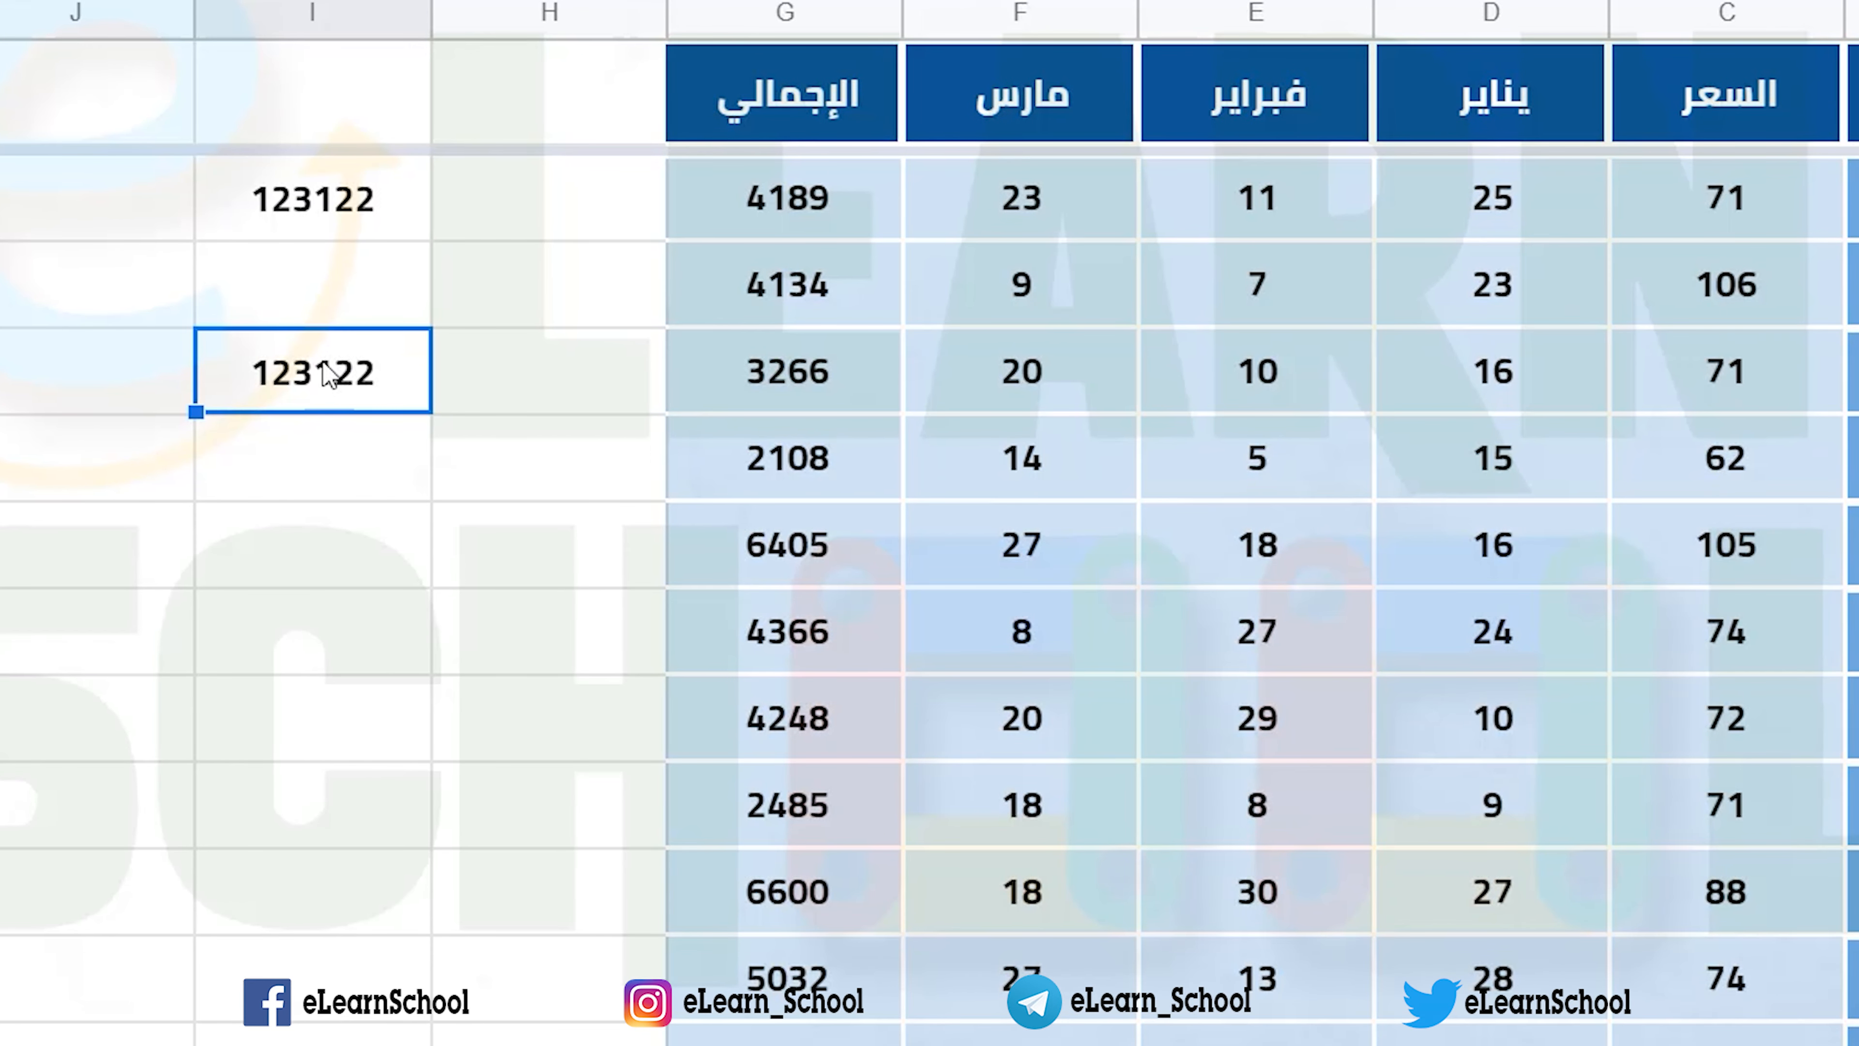
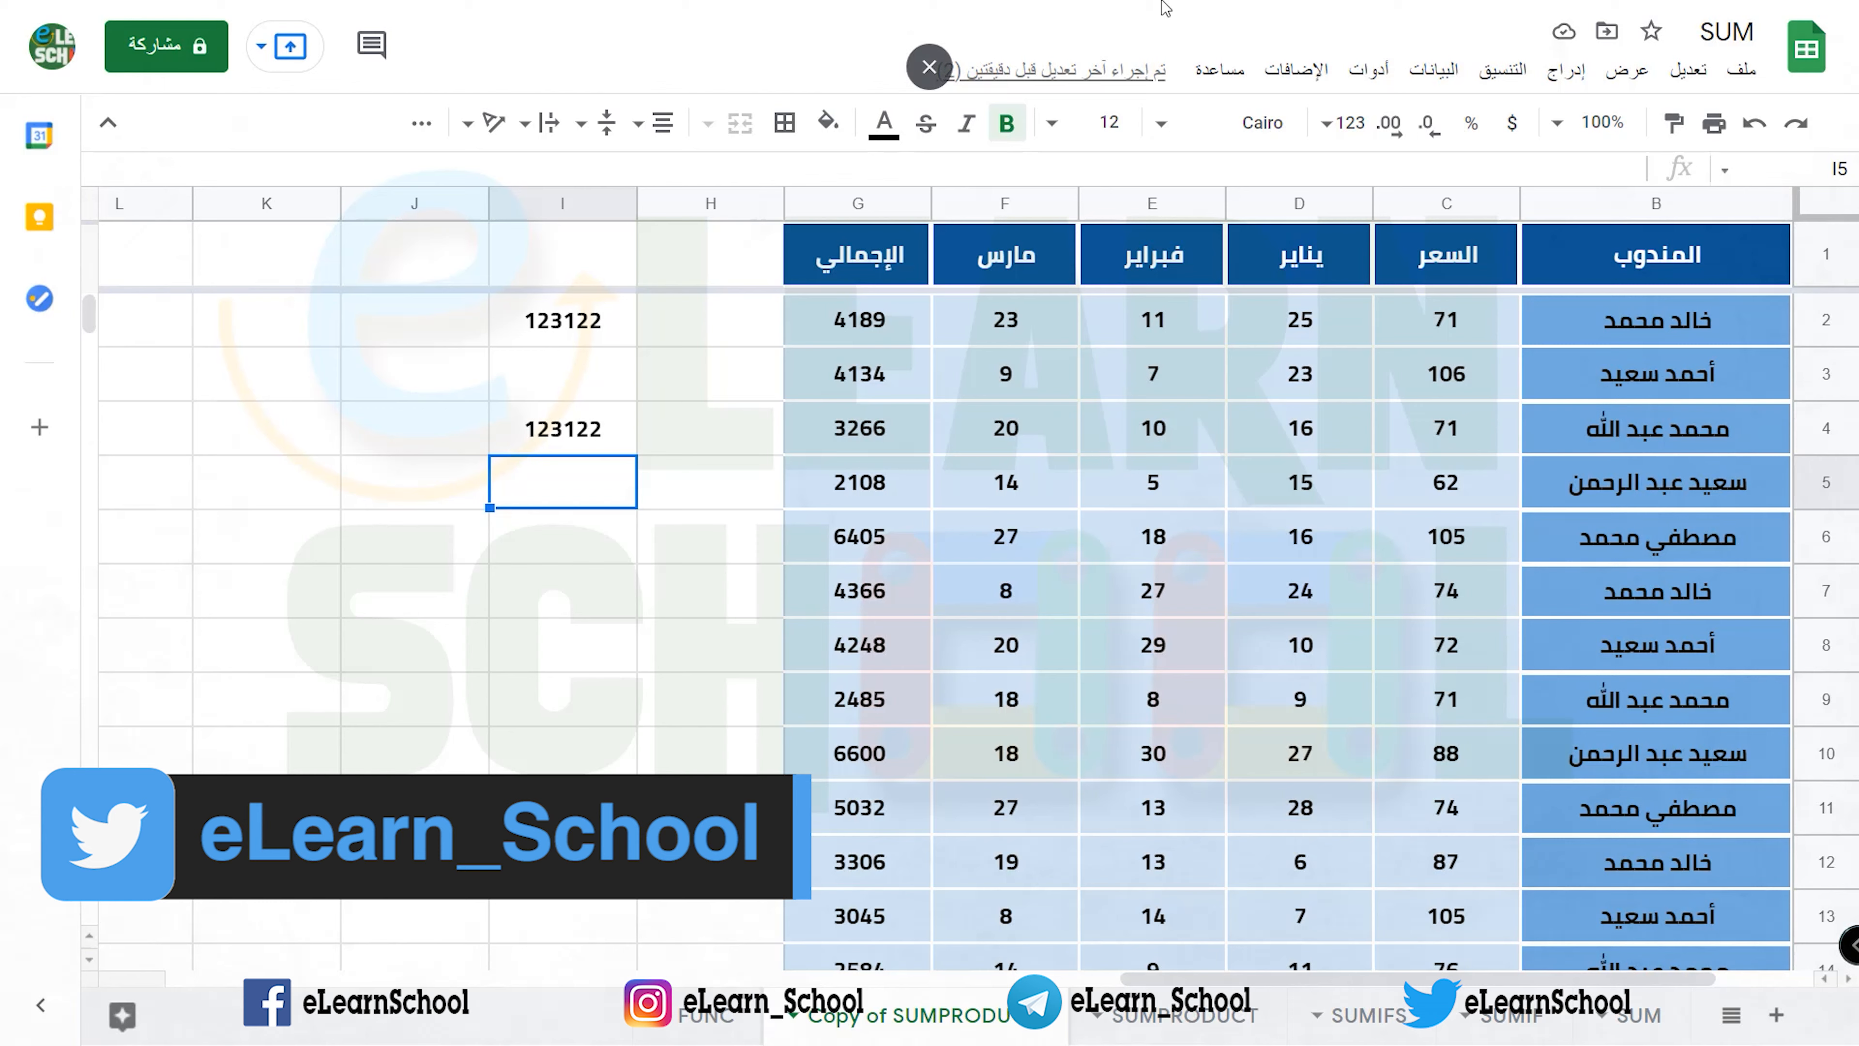
# - Examine the monthly quantities in D2:F2, the representative names in column B and the empty column H beside the totals
pyautogui.moveTo(1295, 337); pyautogui.dragTo(1046, 328)
pyautogui.click(754, 317)
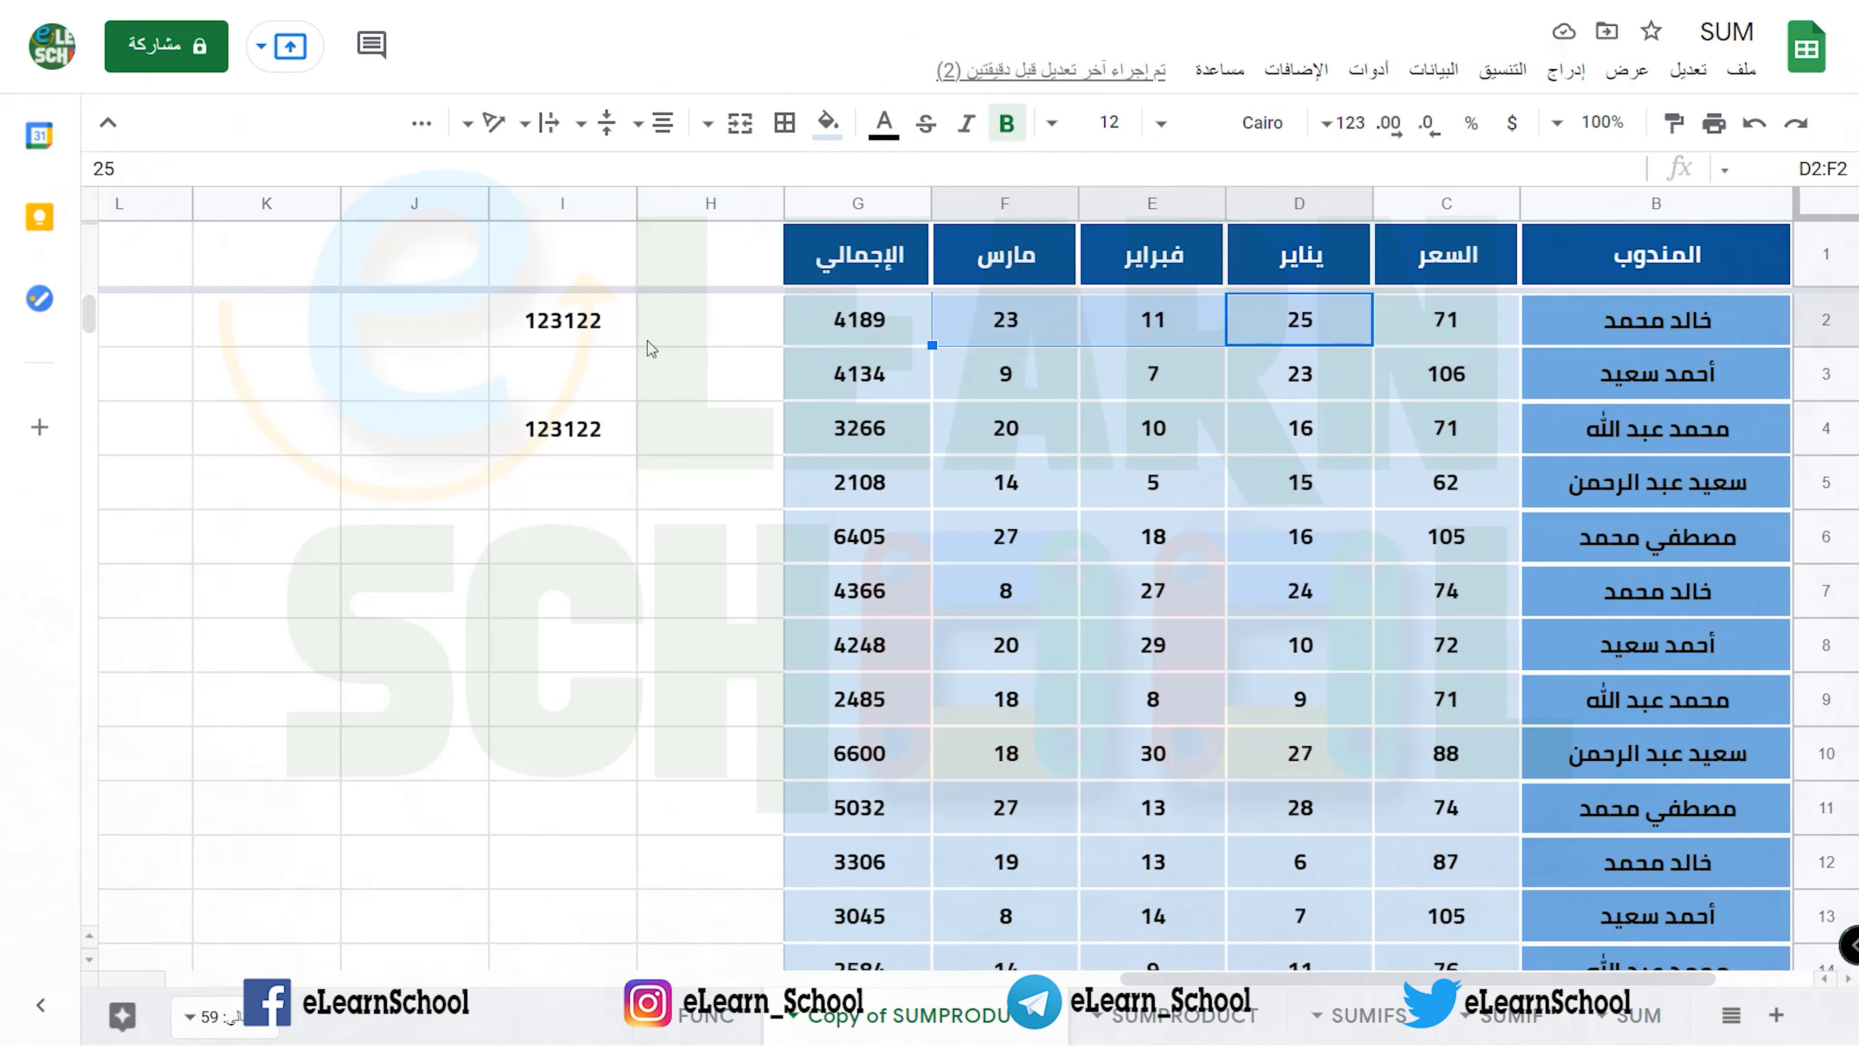
pyautogui.click(680, 347)
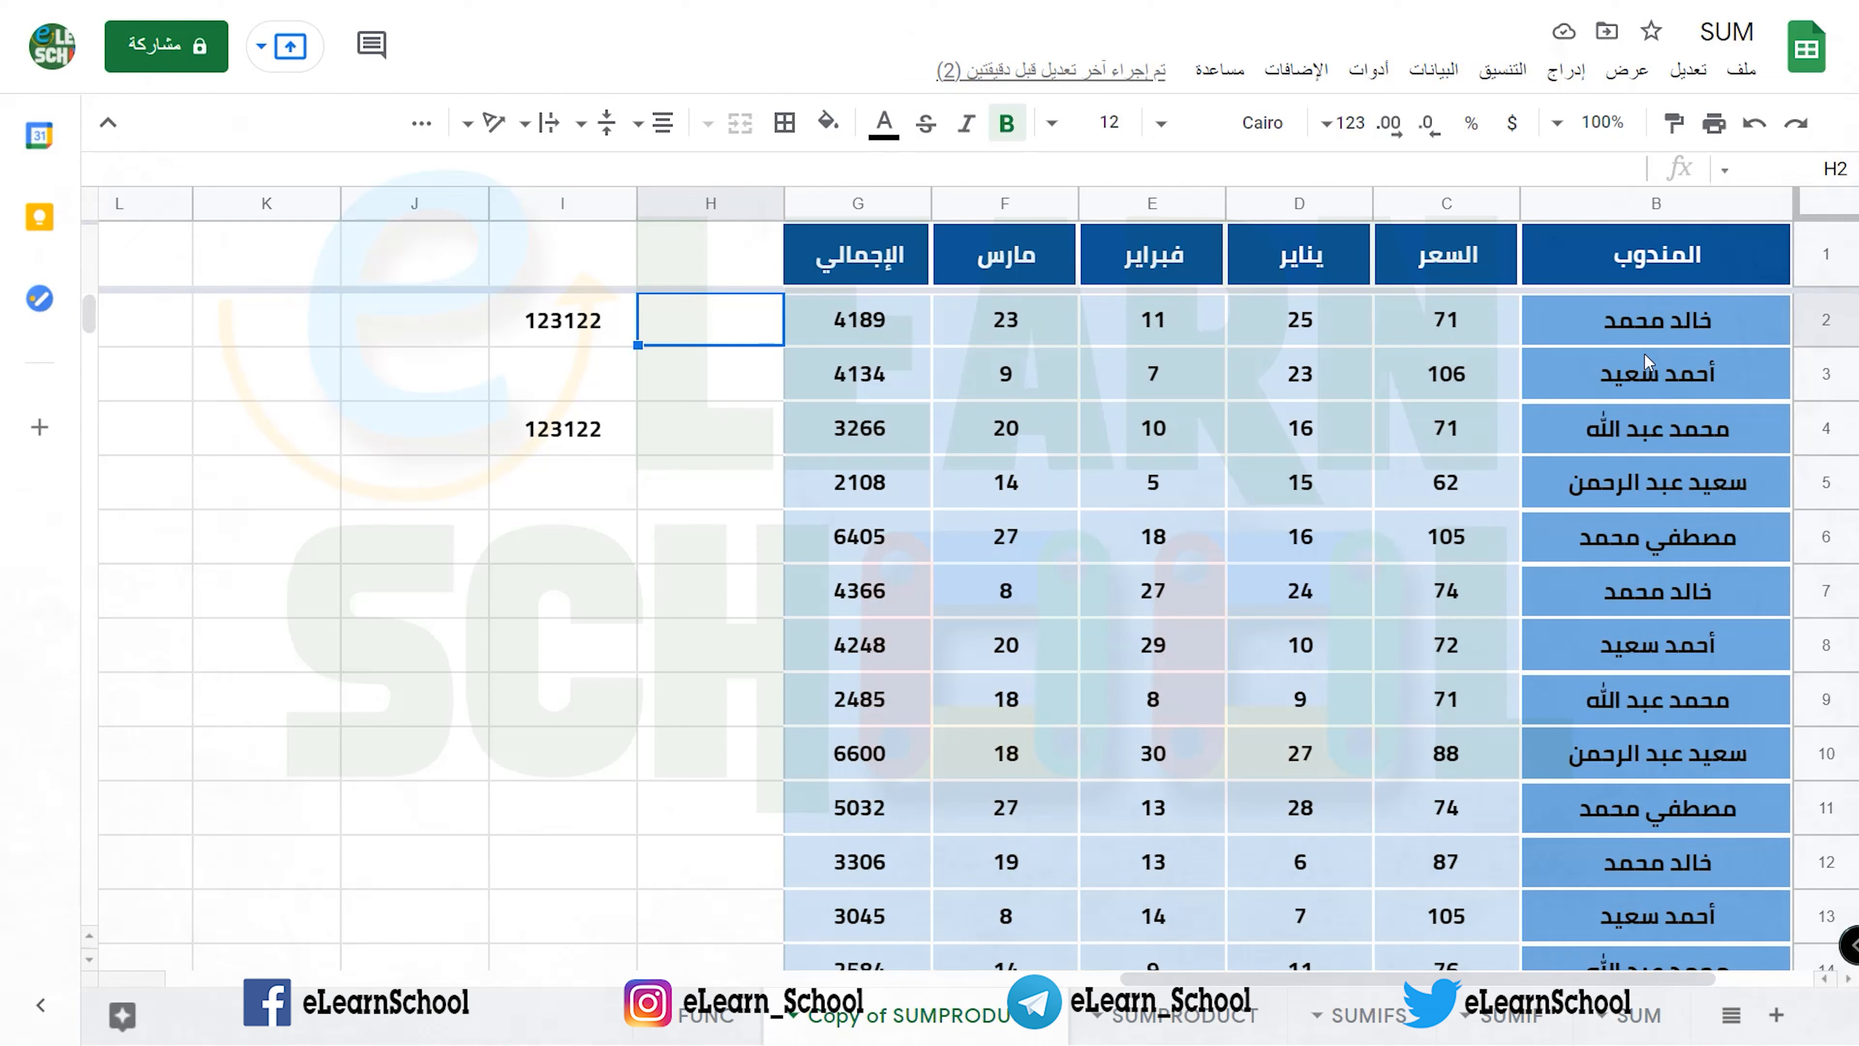
pyautogui.moveTo(1566, 319); pyautogui.dragTo(1590, 589)
pyautogui.moveTo(739, 330); pyautogui.dragTo(731, 743)
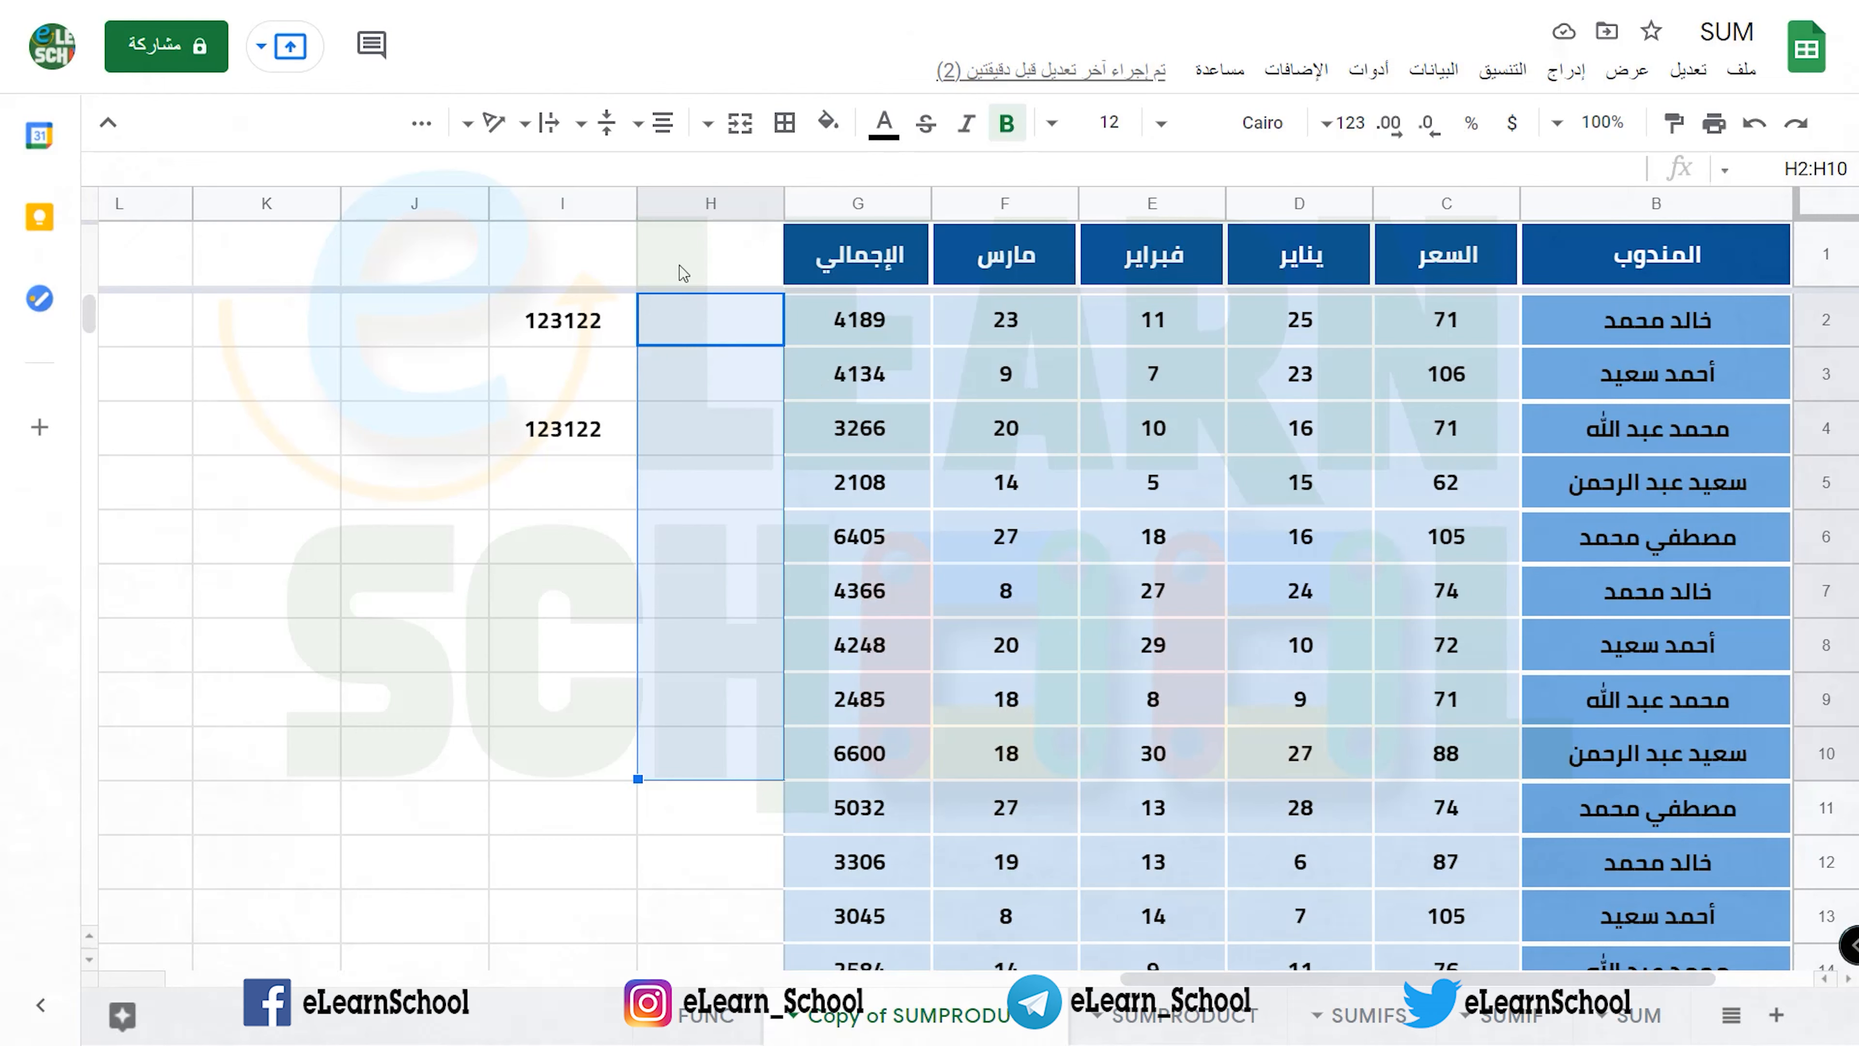
pyautogui.click(1248, 324)
pyautogui.doubleClick(1082, 328)
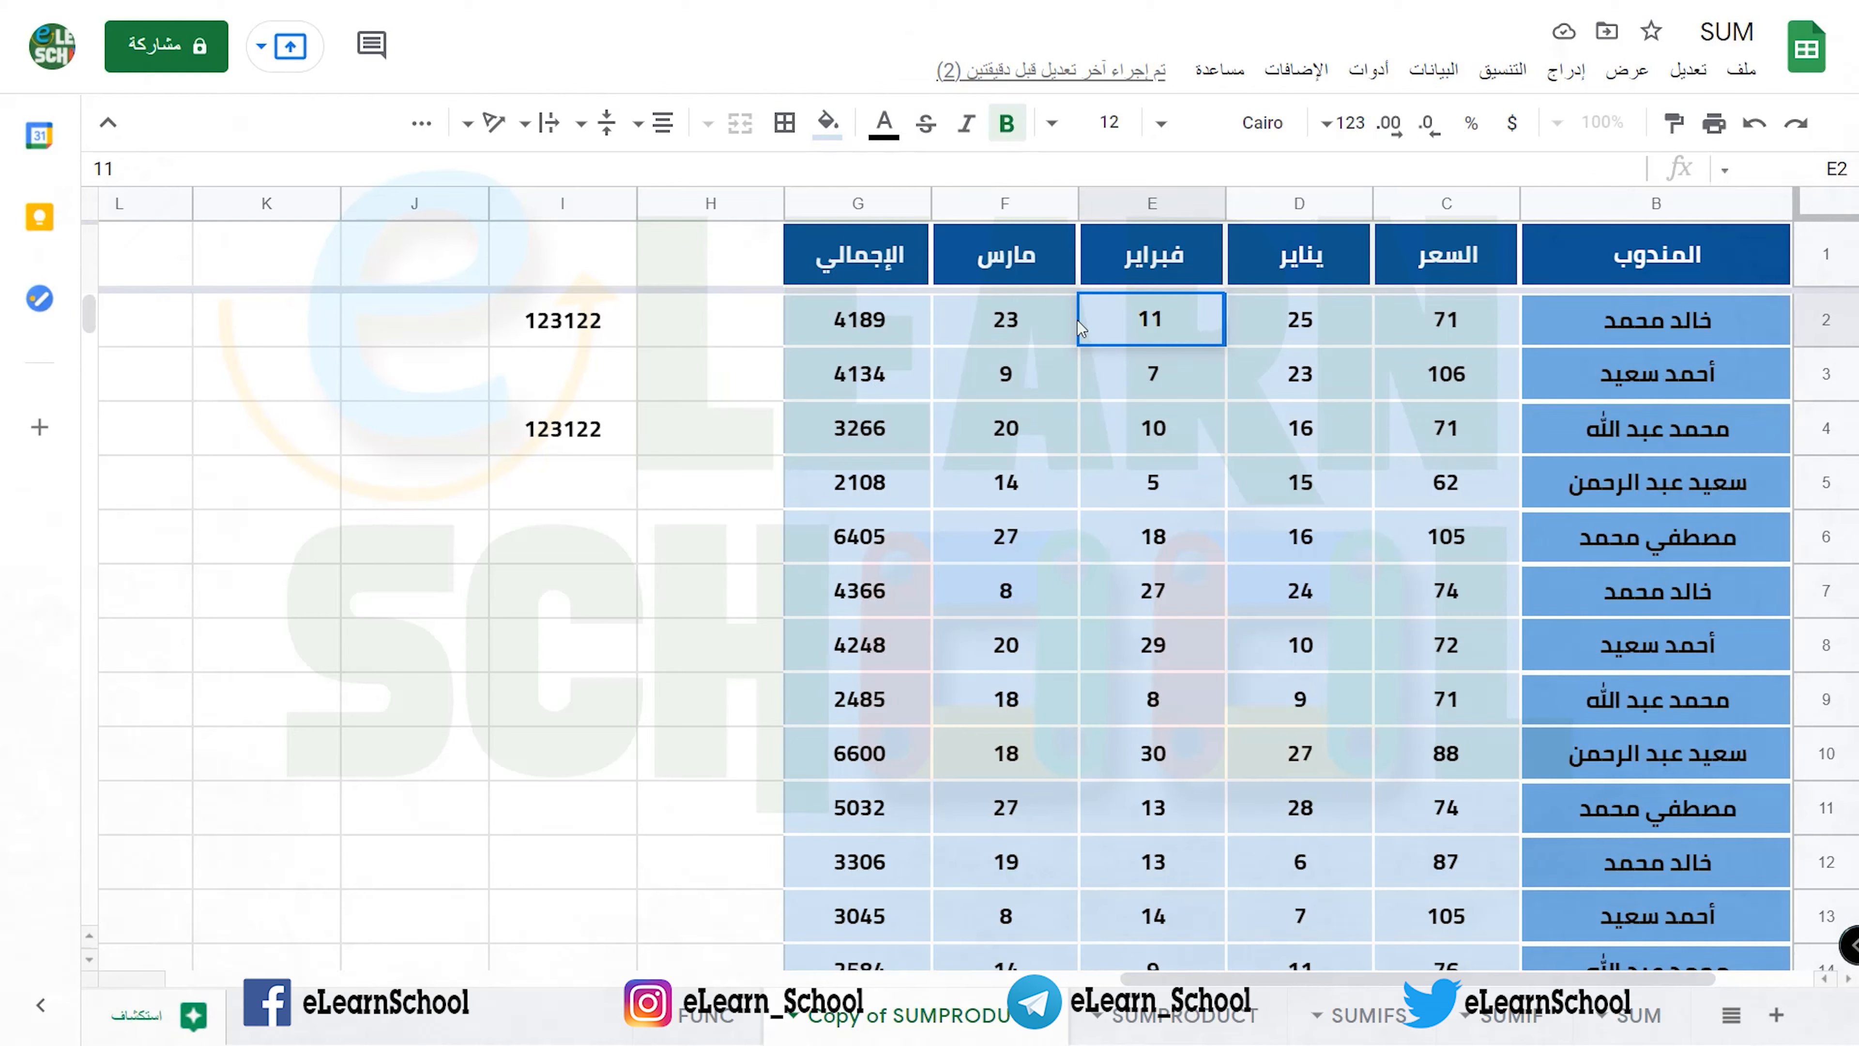
pyautogui.click(1019, 323)
pyautogui.moveTo(732, 333); pyautogui.dragTo(700, 711)
pyautogui.moveTo(1653, 333); pyautogui.dragTo(1654, 538)
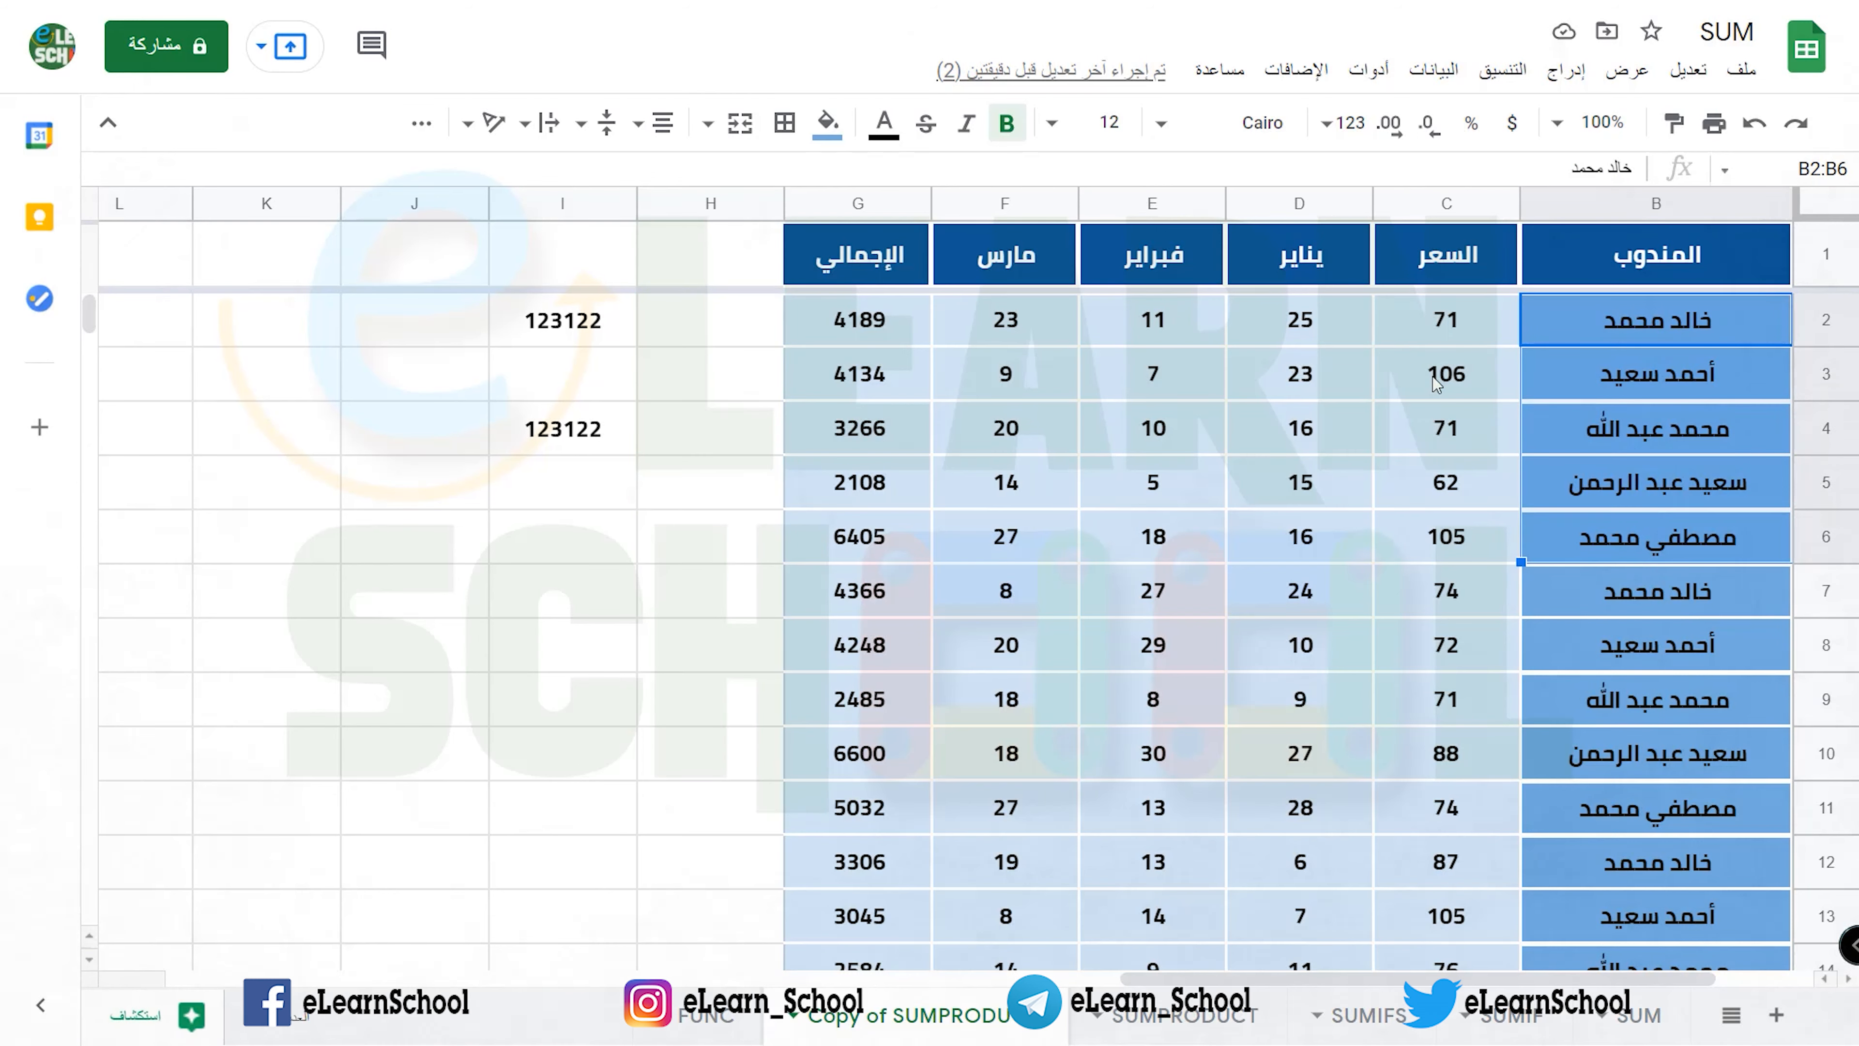
# - Examine the summary table in rows 35 to 37: its total quantity and total price labels and the representative choices in C35
pyautogui.scroll(-10, 1436, 381)
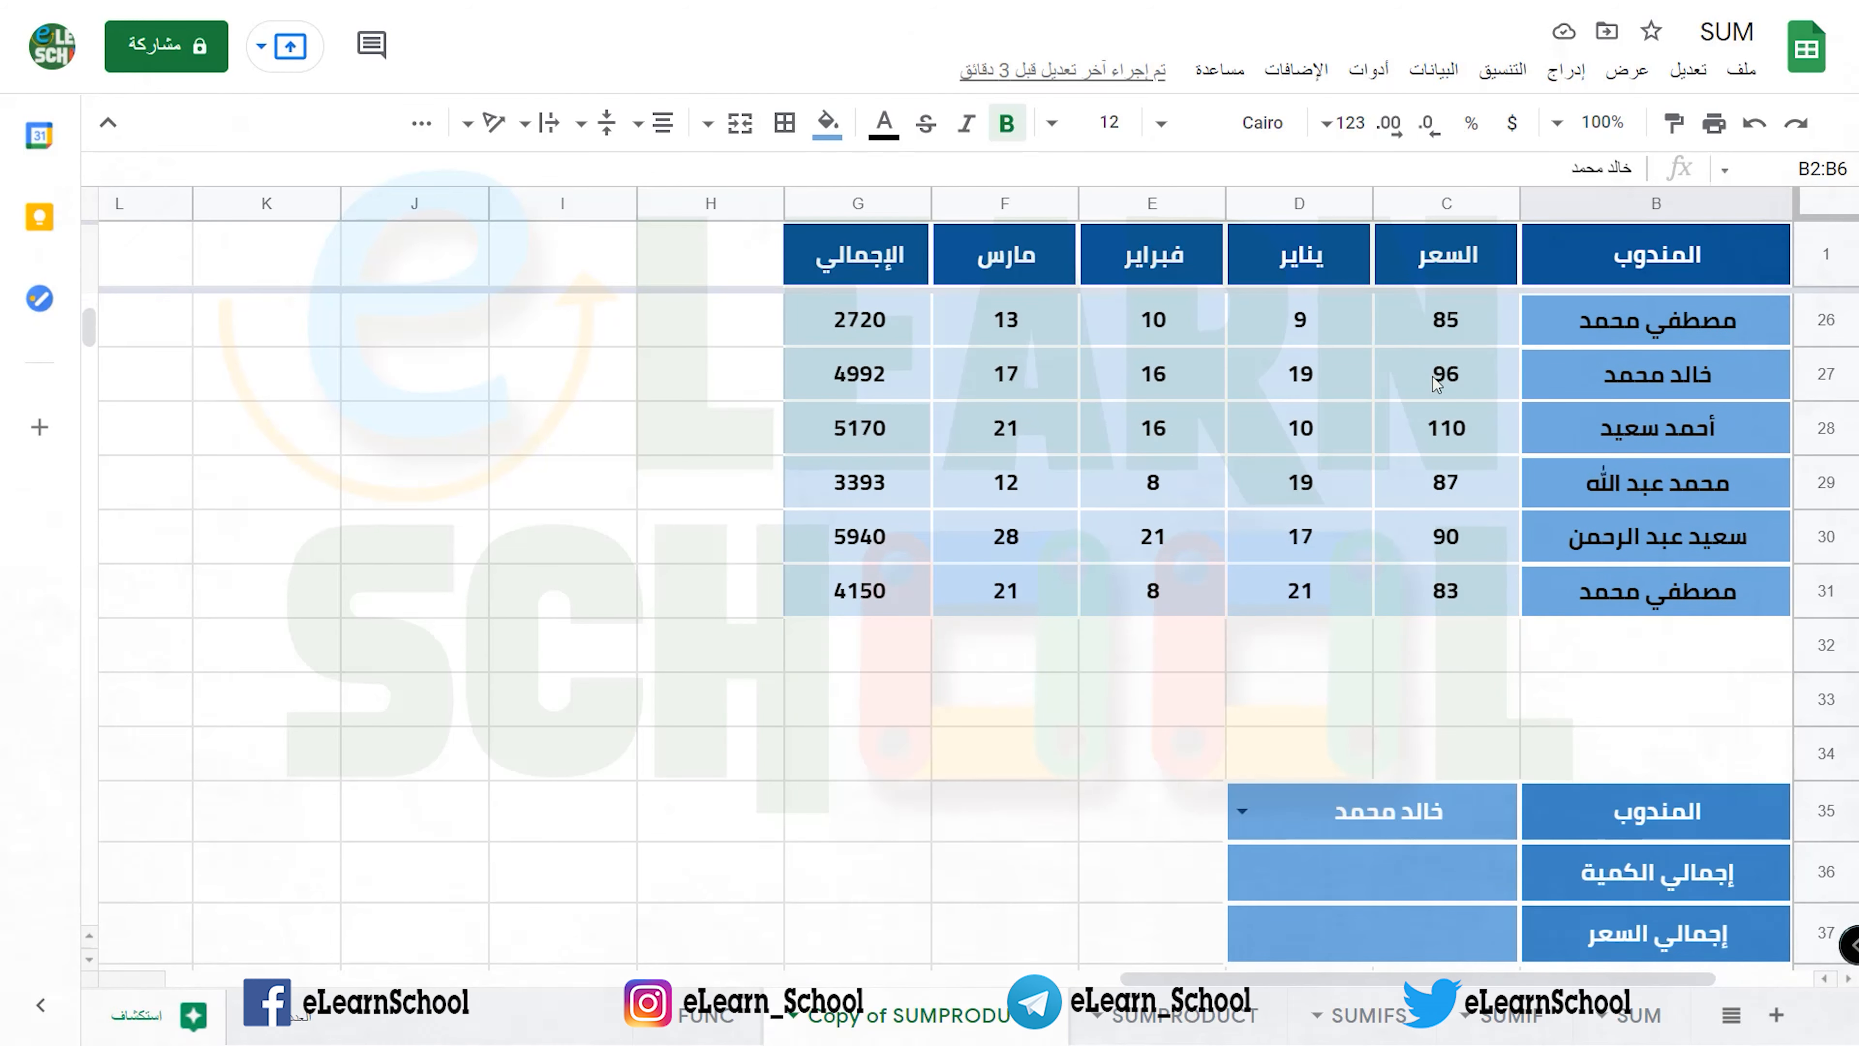
pyautogui.scroll(1, 1436, 381)
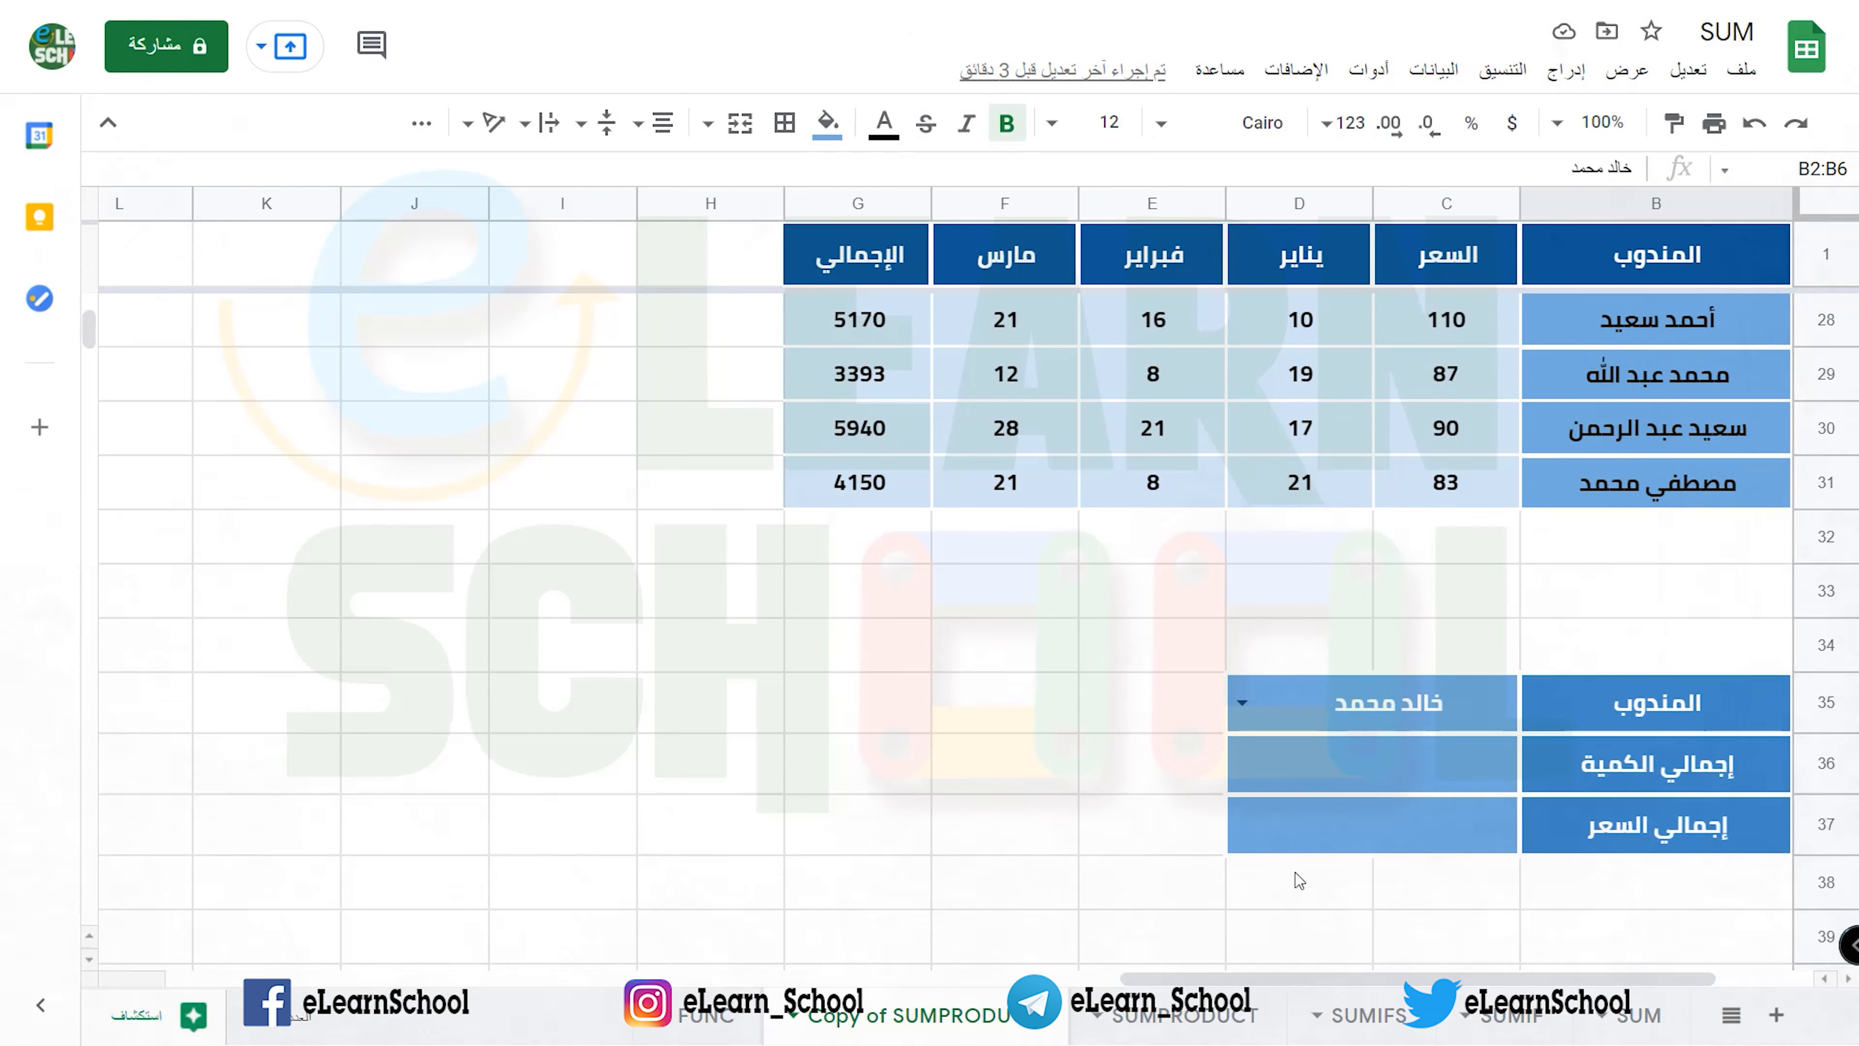
pyautogui.moveTo(1322, 981); pyautogui.dragTo(1420, 982)
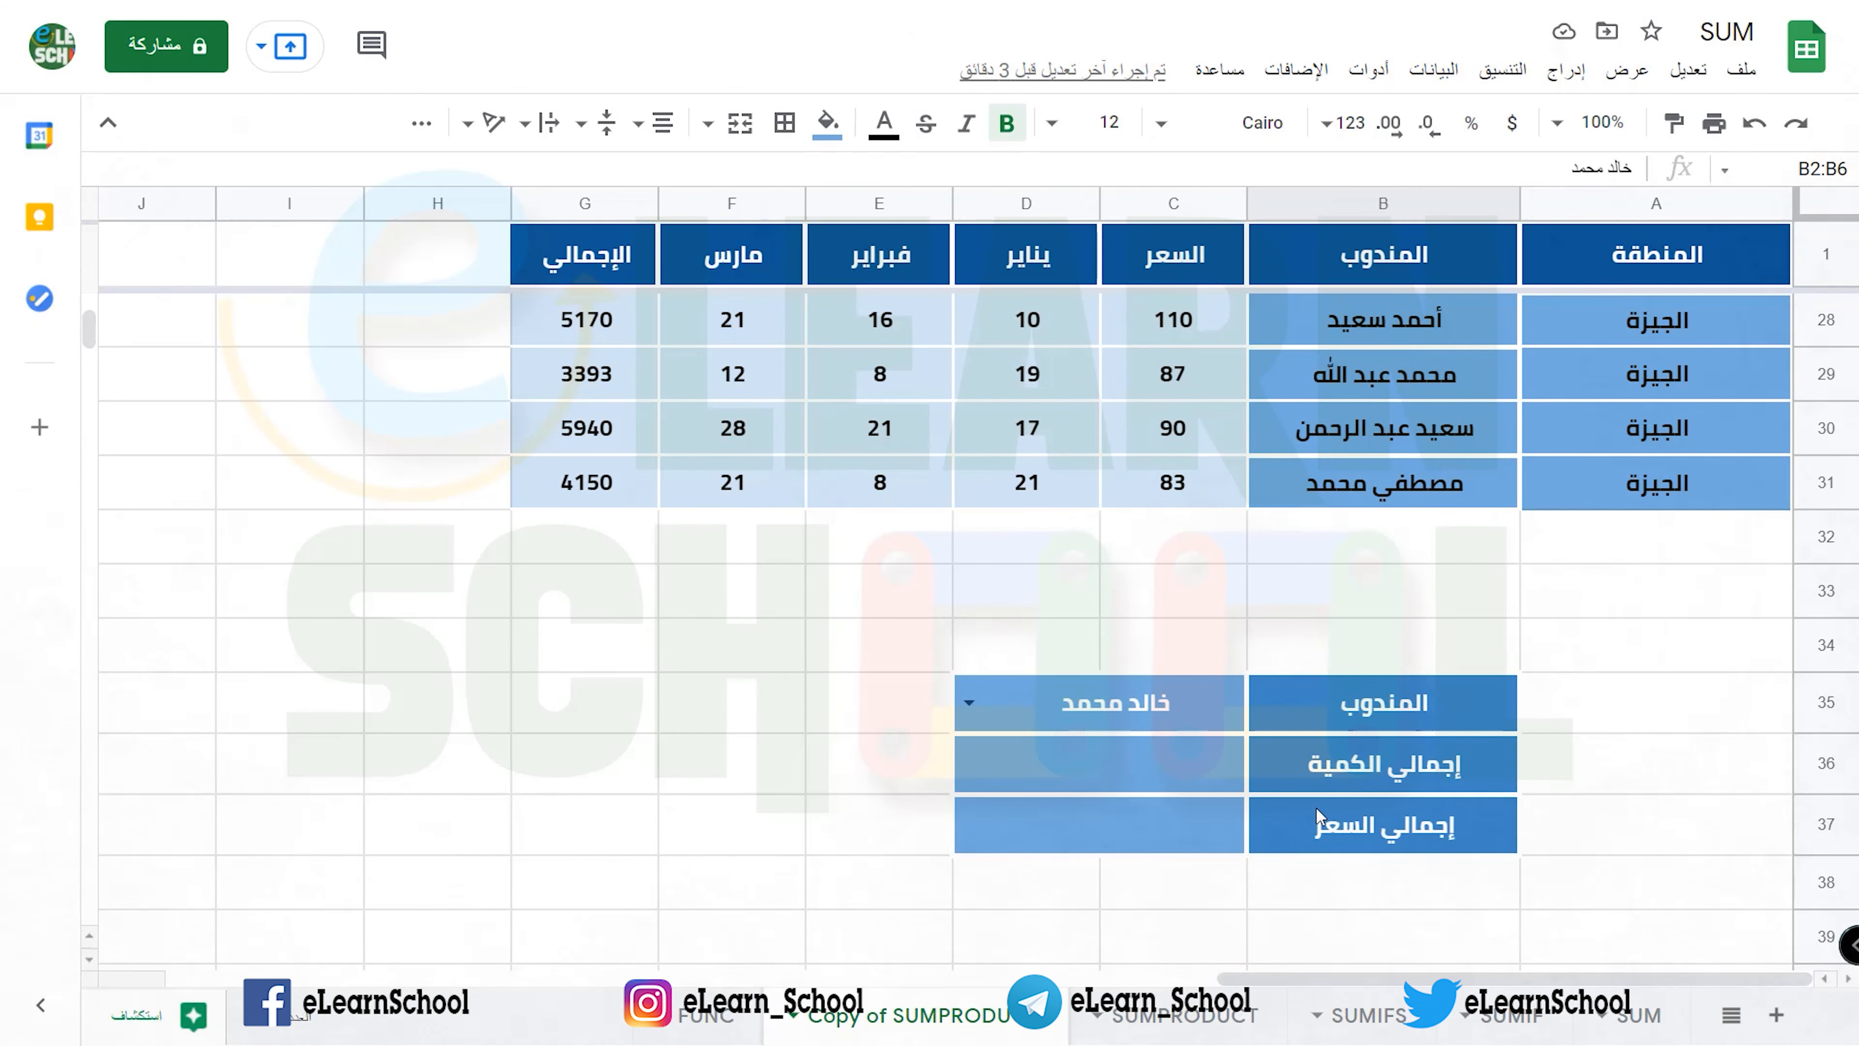
pyautogui.click(1341, 768)
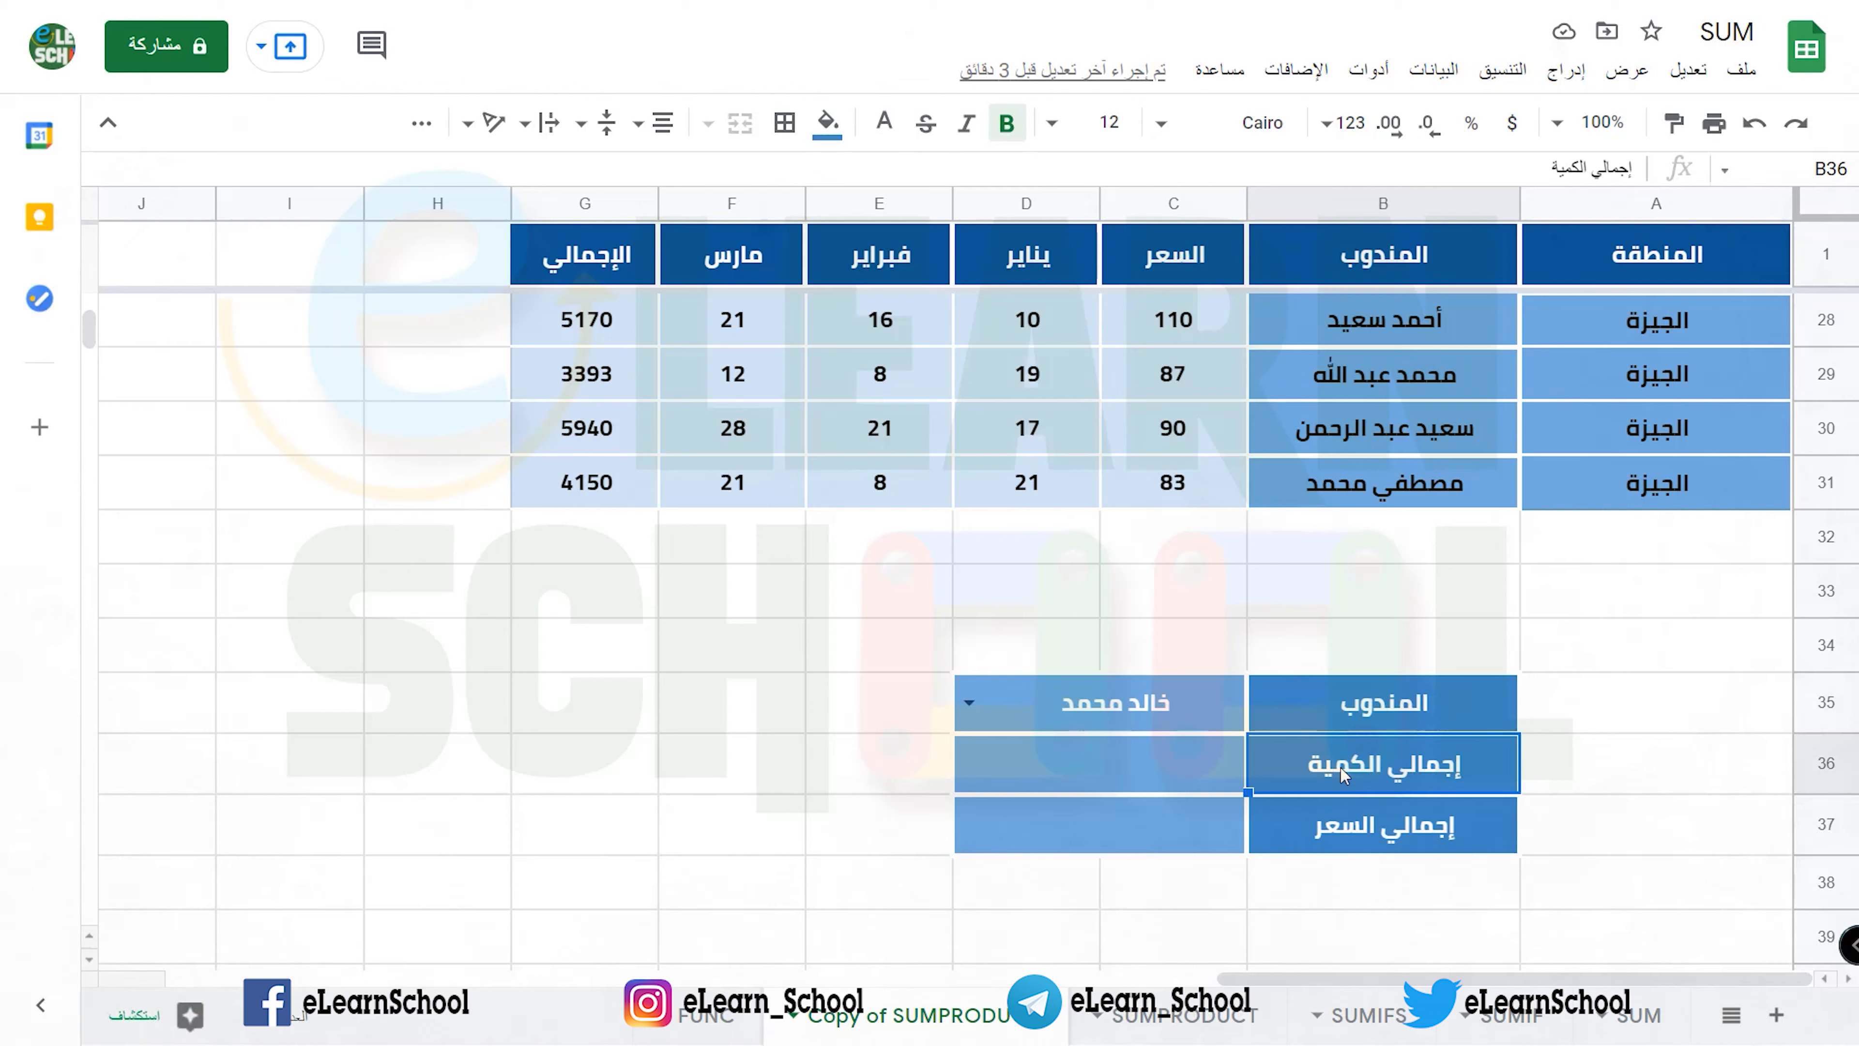
pyautogui.click(1341, 834)
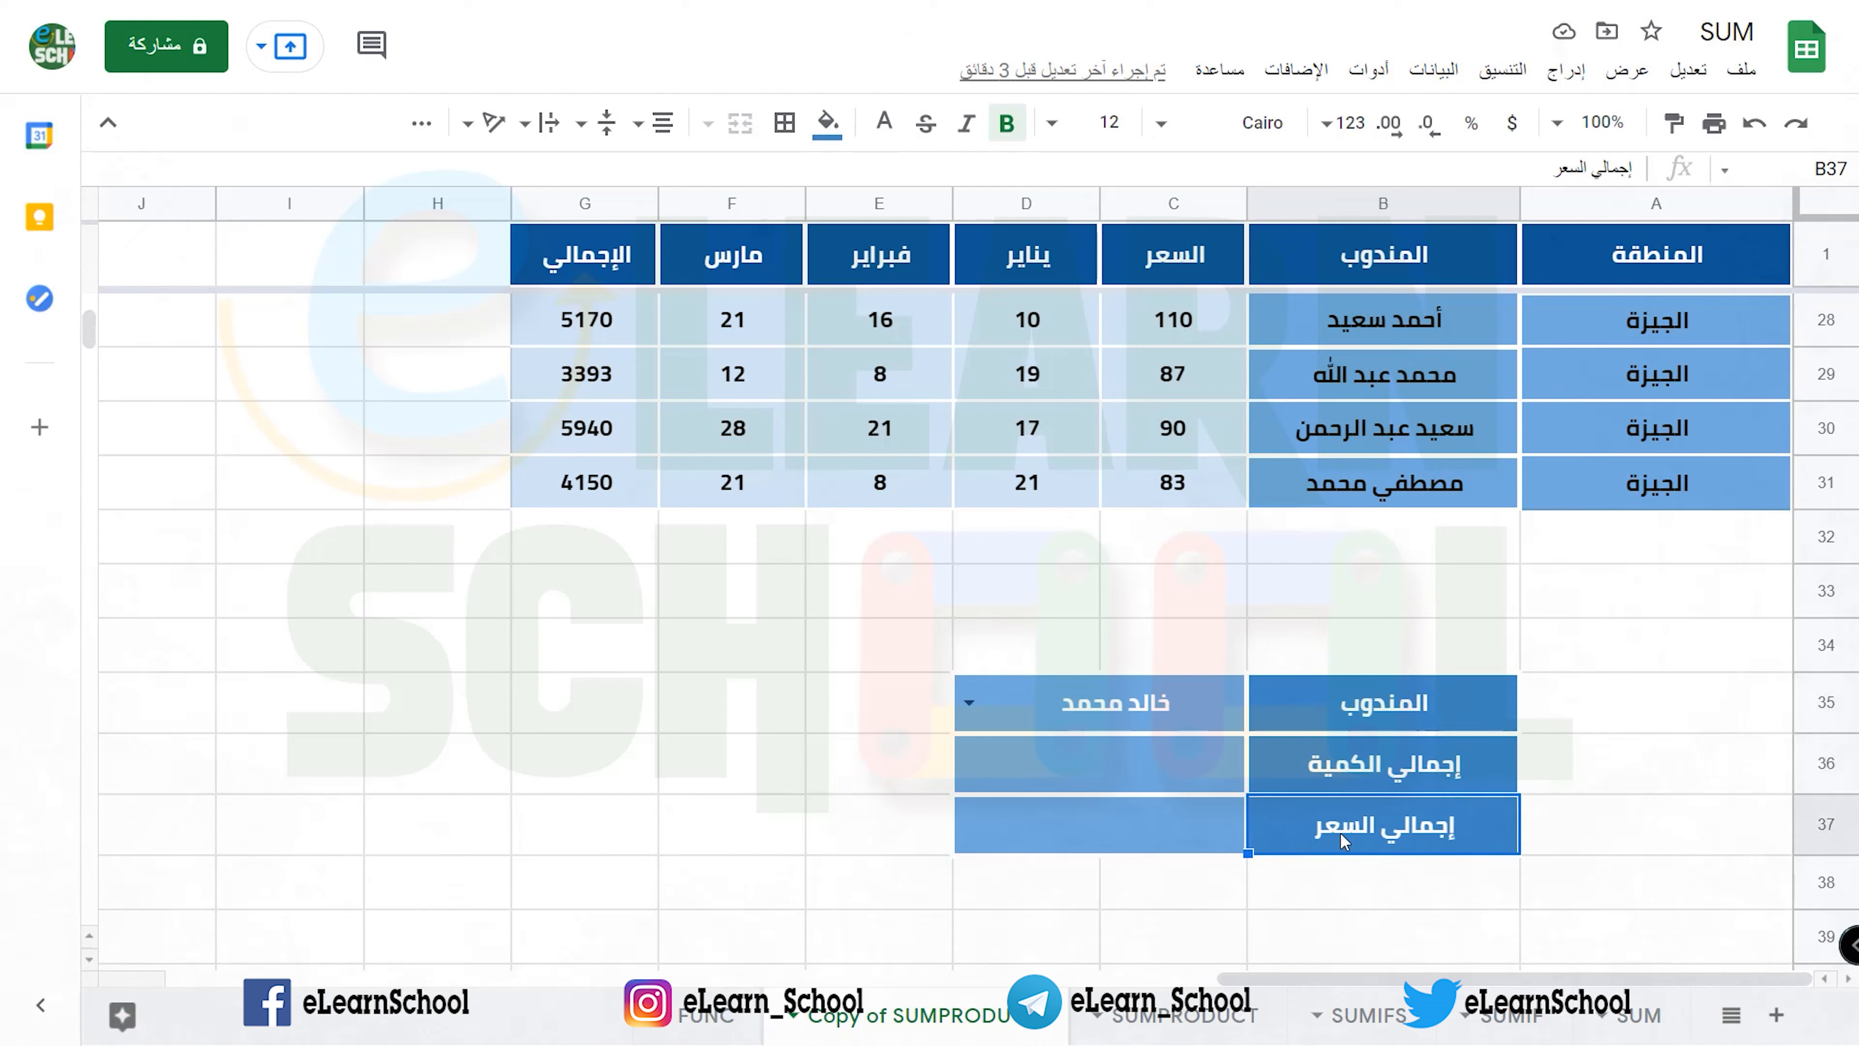
pyautogui.click(964, 702)
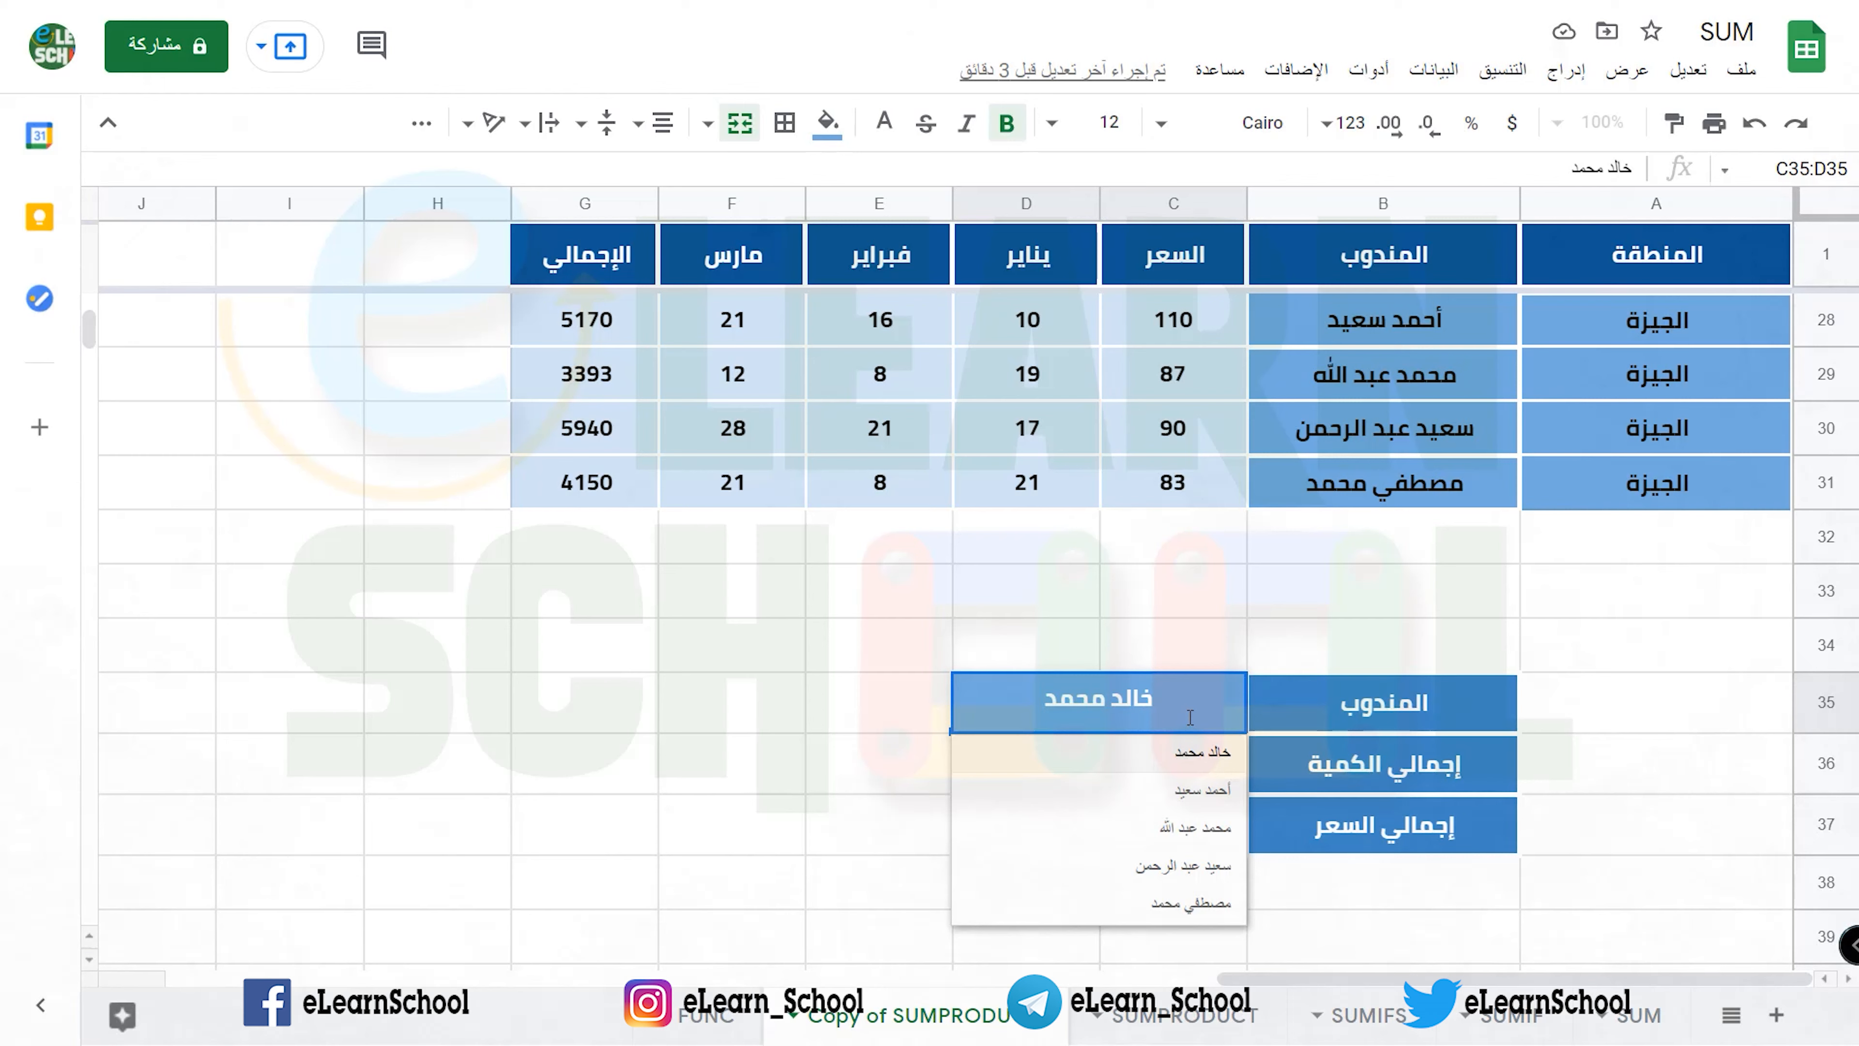
pyautogui.click(866, 729)
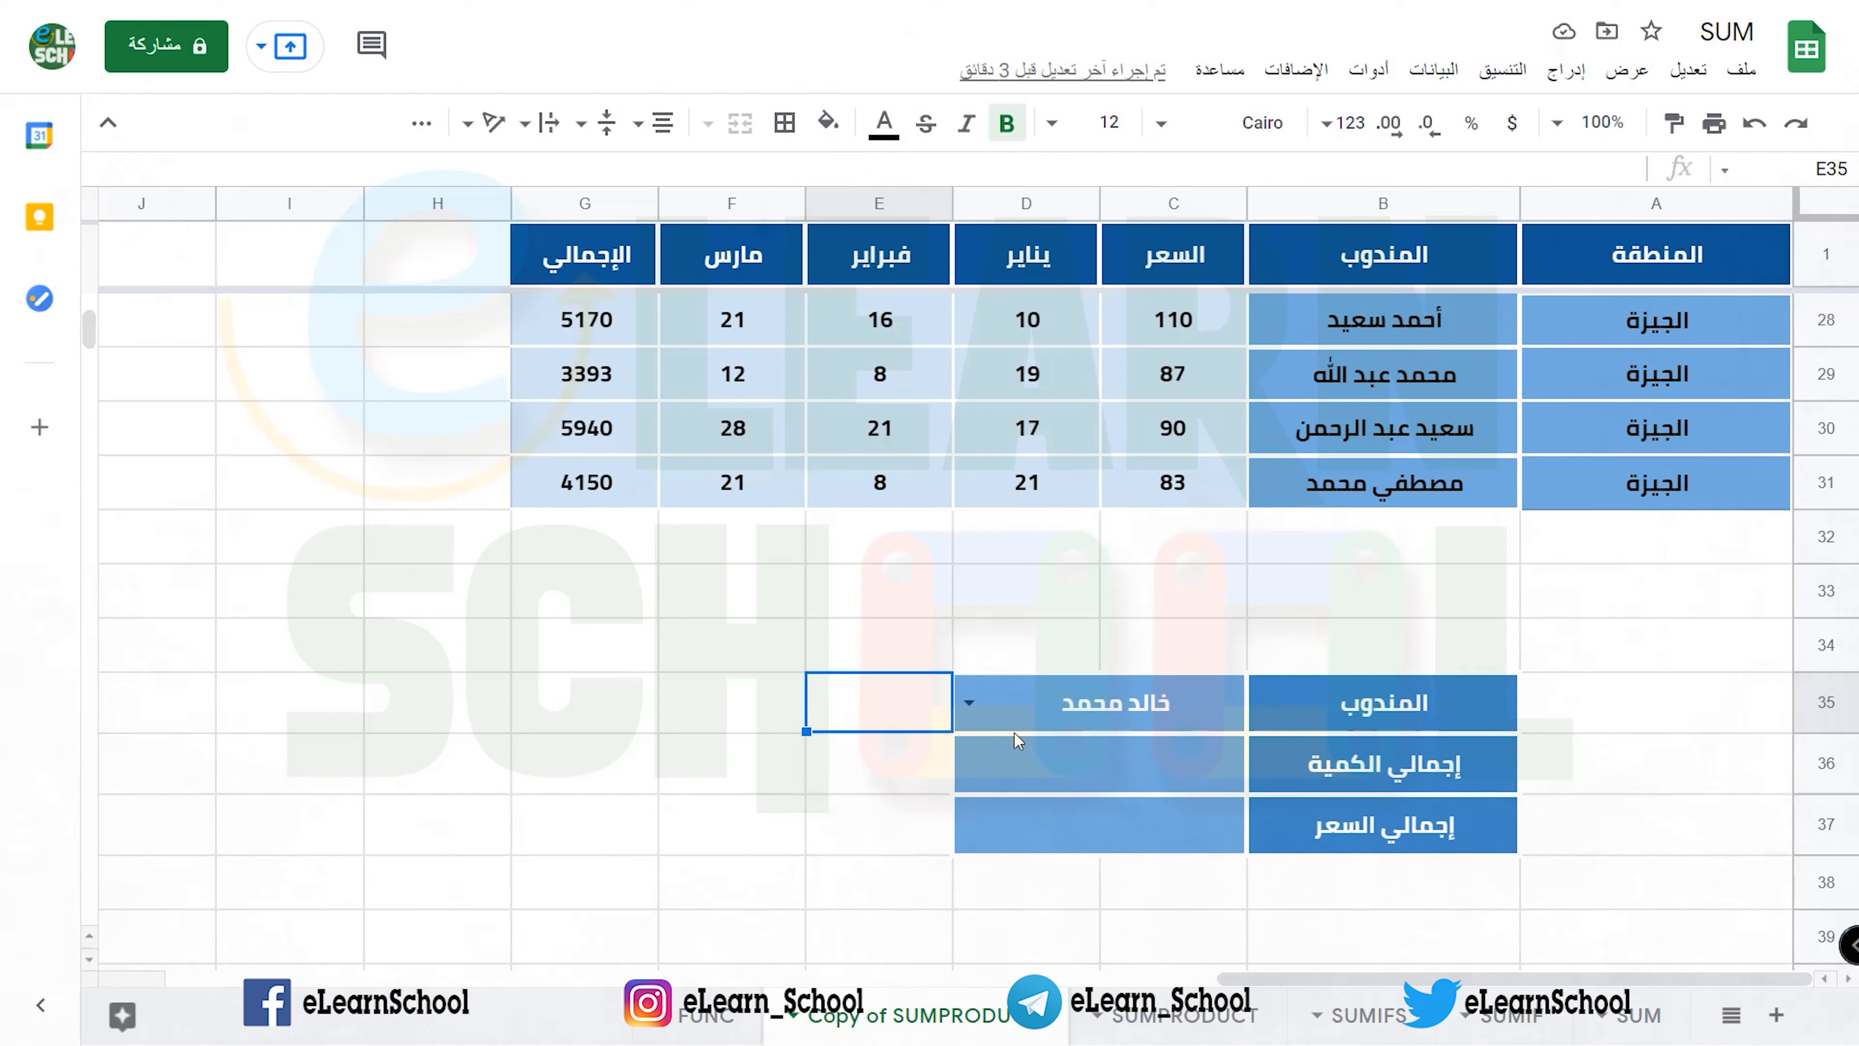
# - Start a SUMPRODUCT formula in the total quantity cell C36 with the representative names range B2:B31
pyautogui.click(1087, 770)
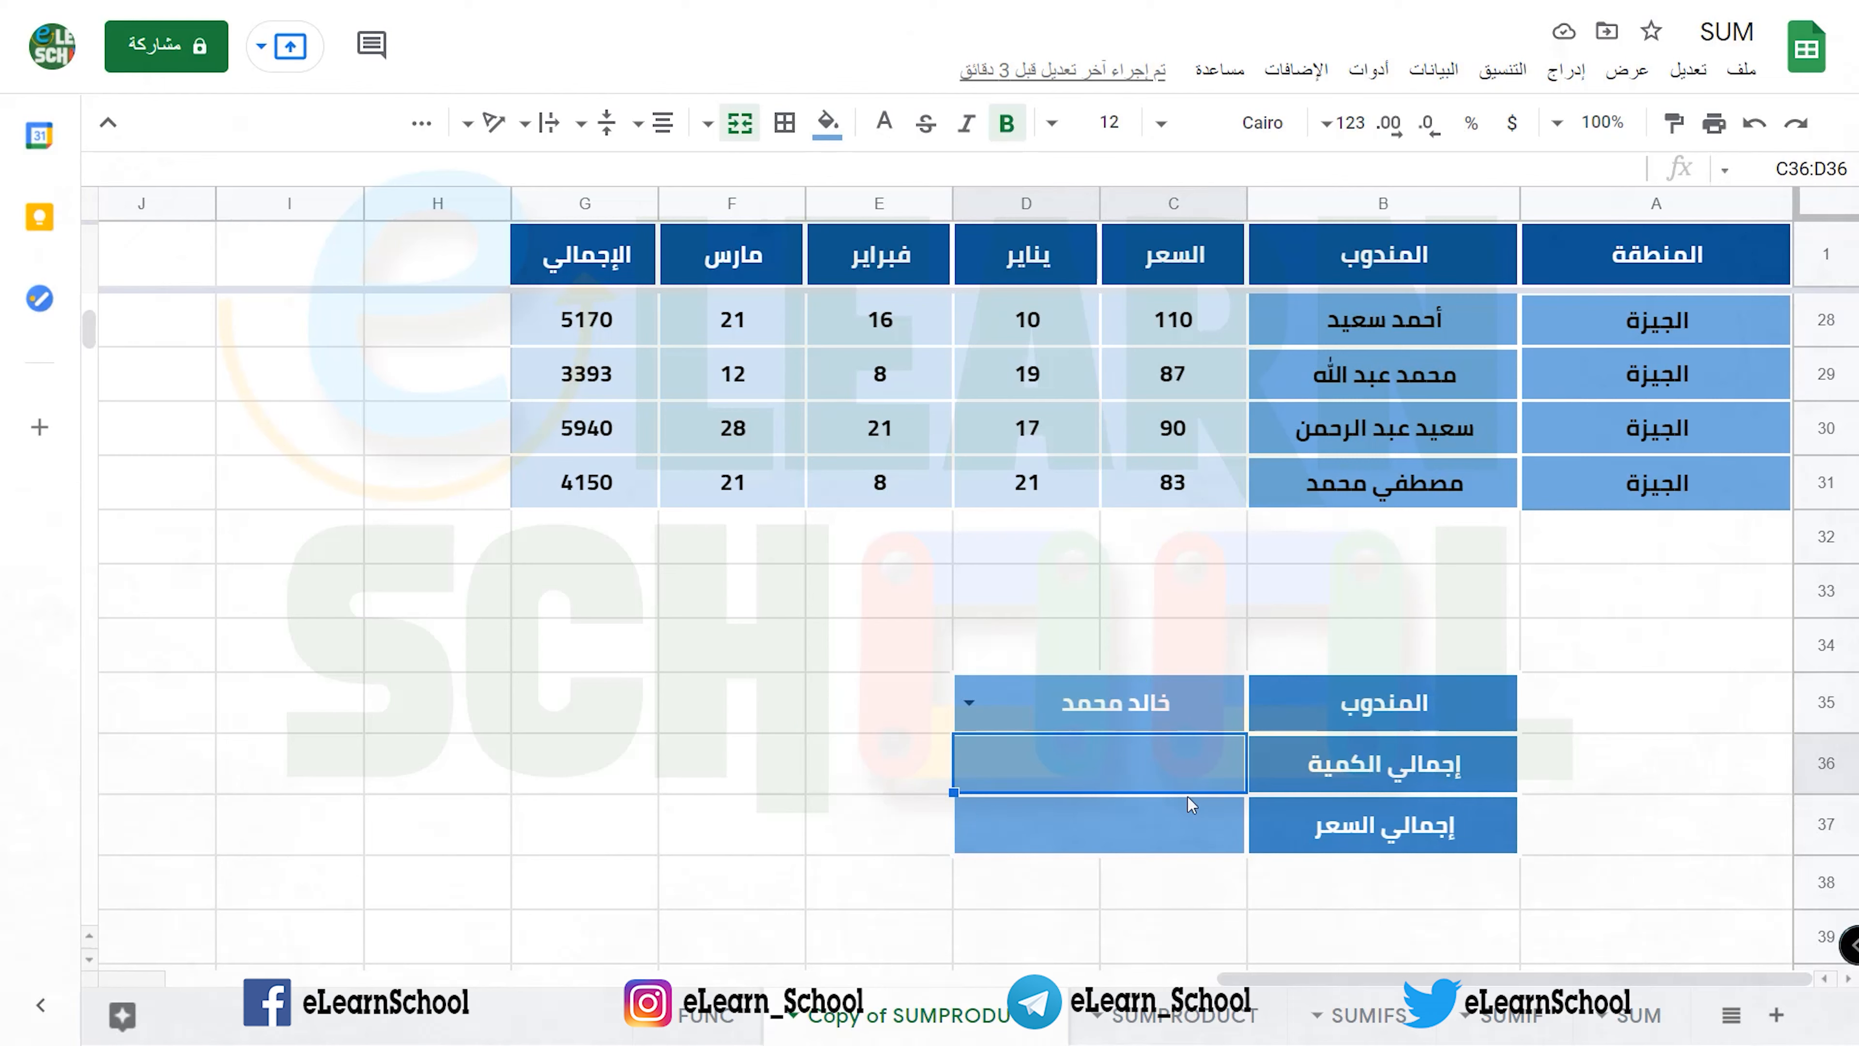
pyautogui.write('=sum')
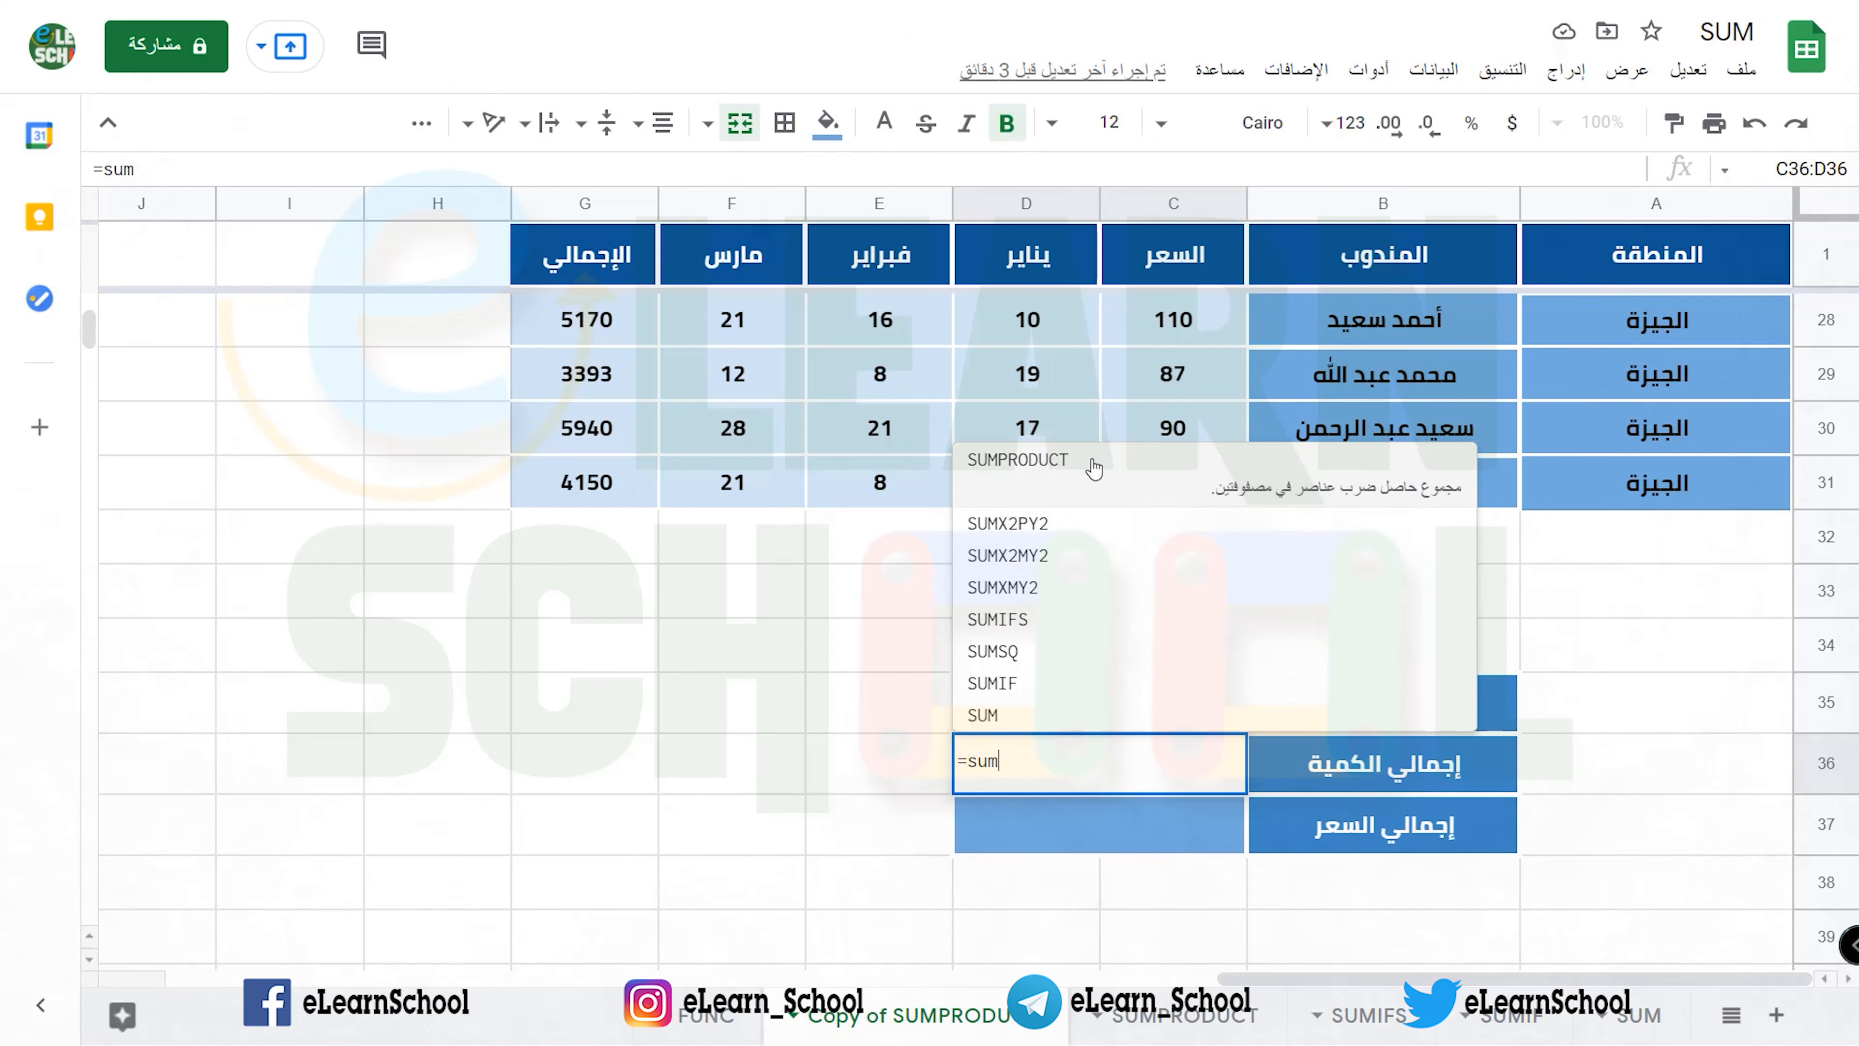
pyautogui.click(1094, 461)
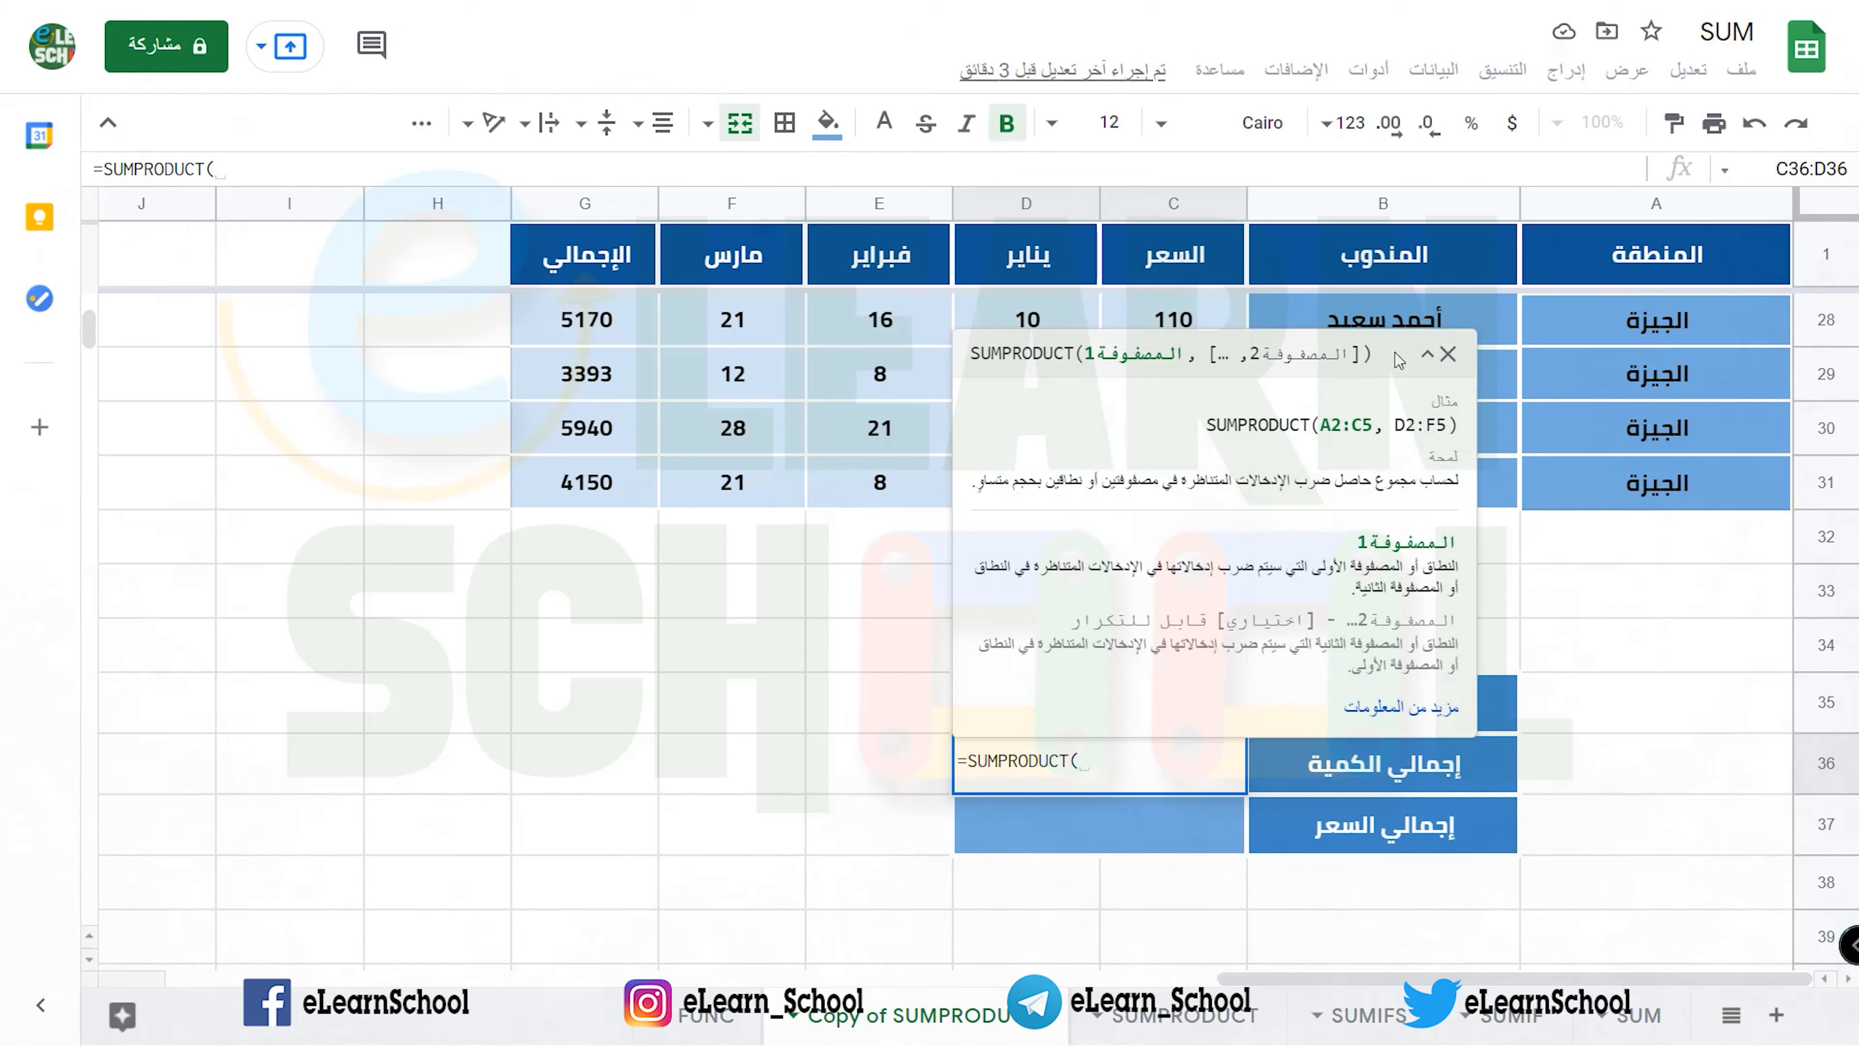
pyautogui.click(1426, 356)
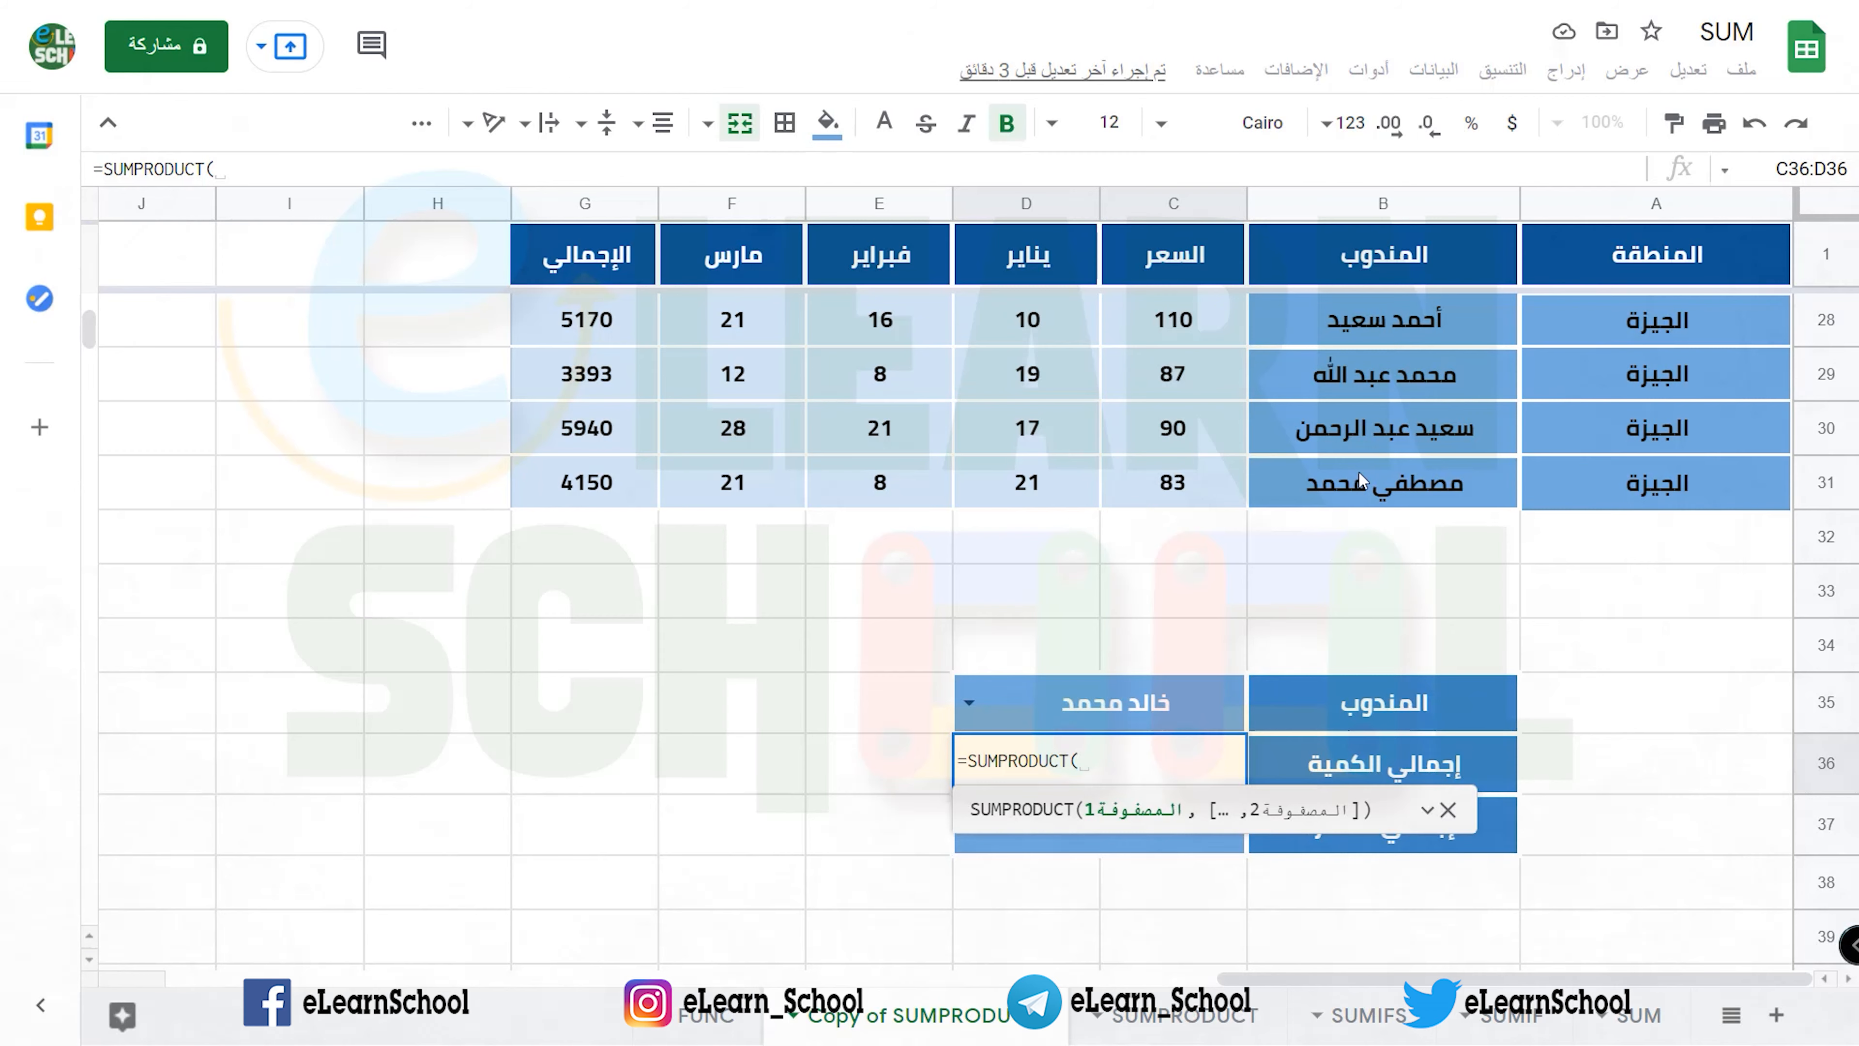
pyautogui.moveTo(1376, 501); pyautogui.dragTo(1394, 314)
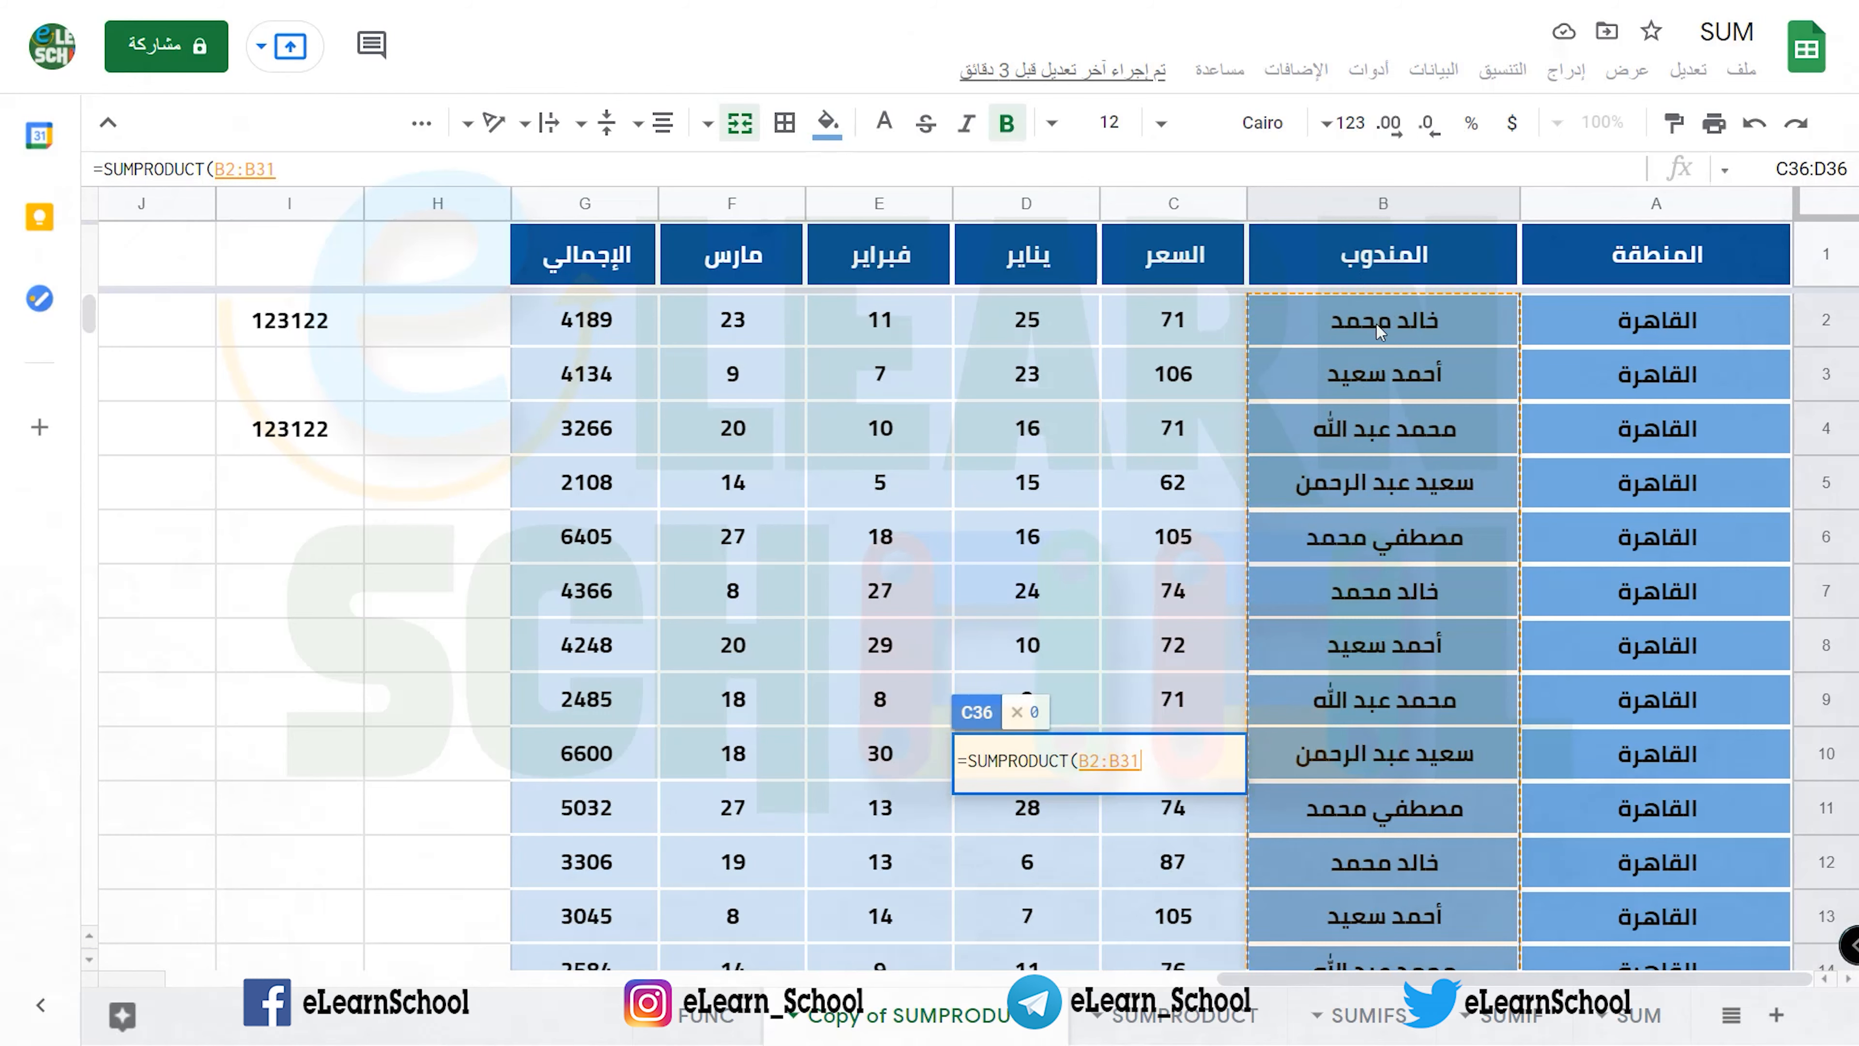
pyautogui.scroll(-6, 1377, 325)
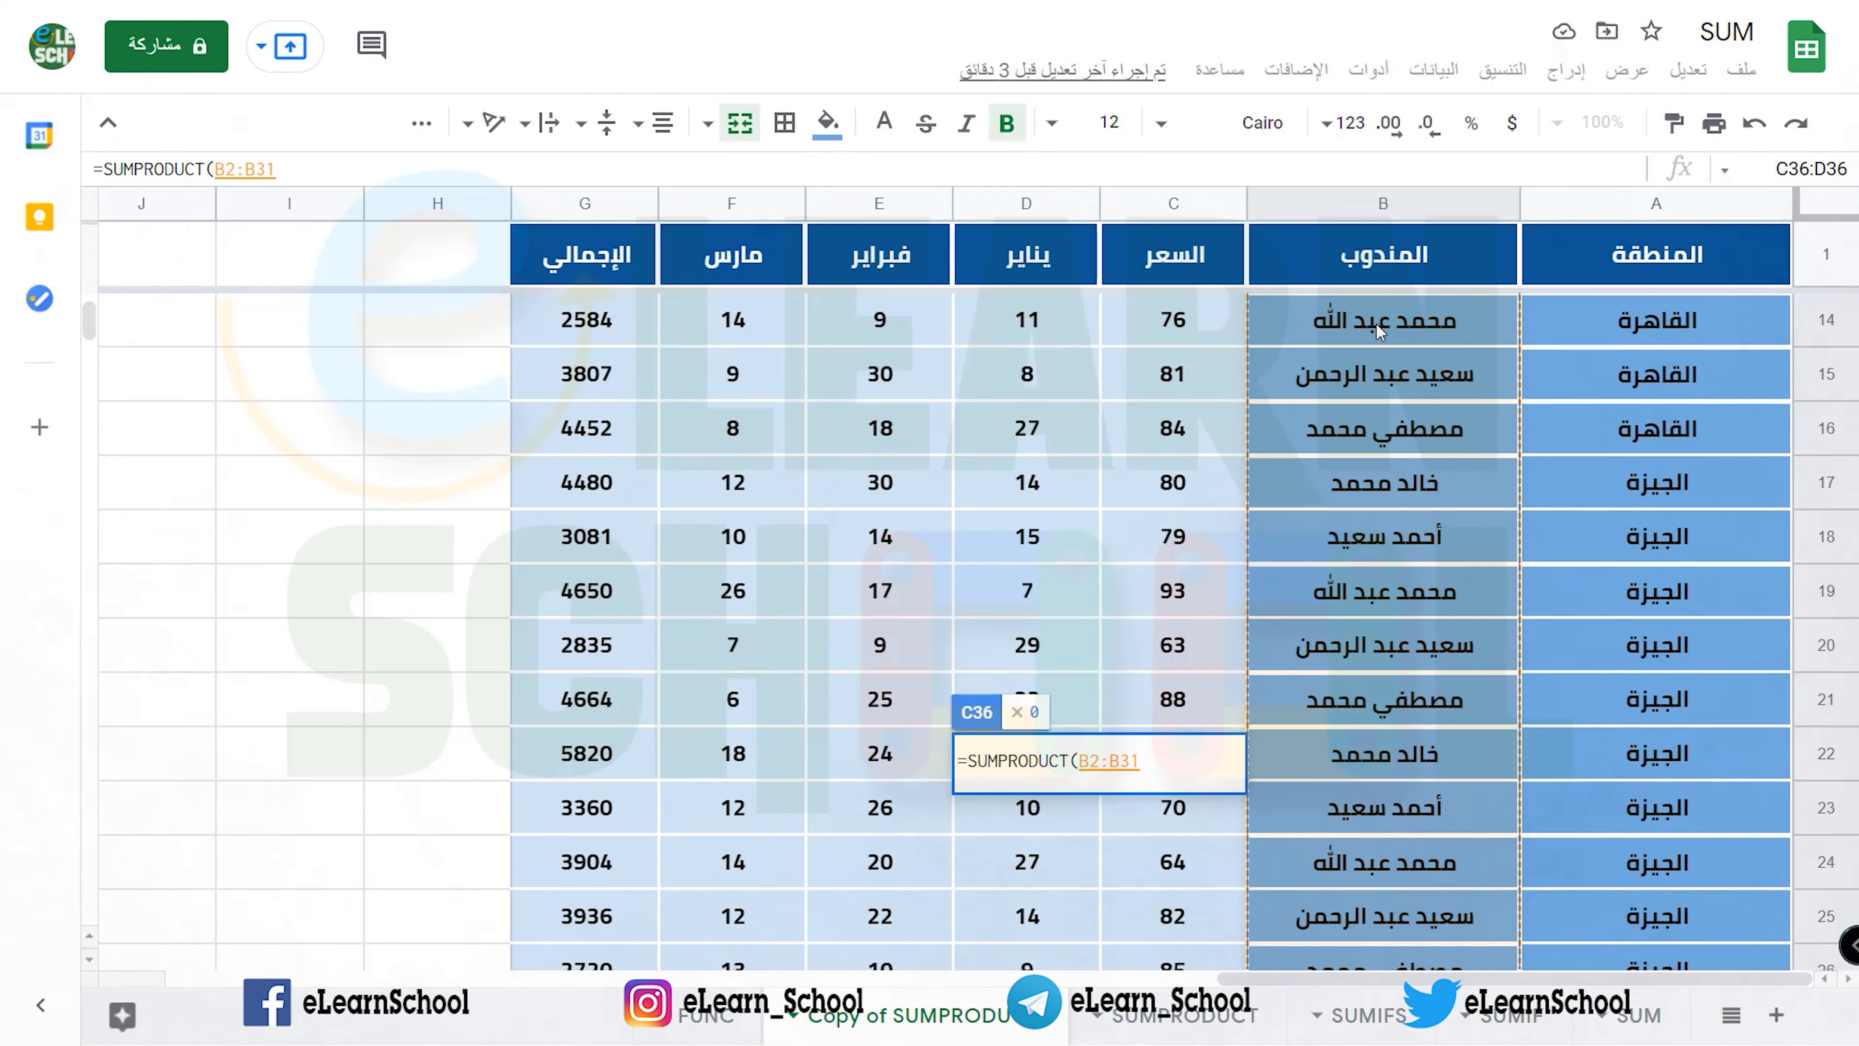
pyautogui.scroll(-2, 1377, 325)
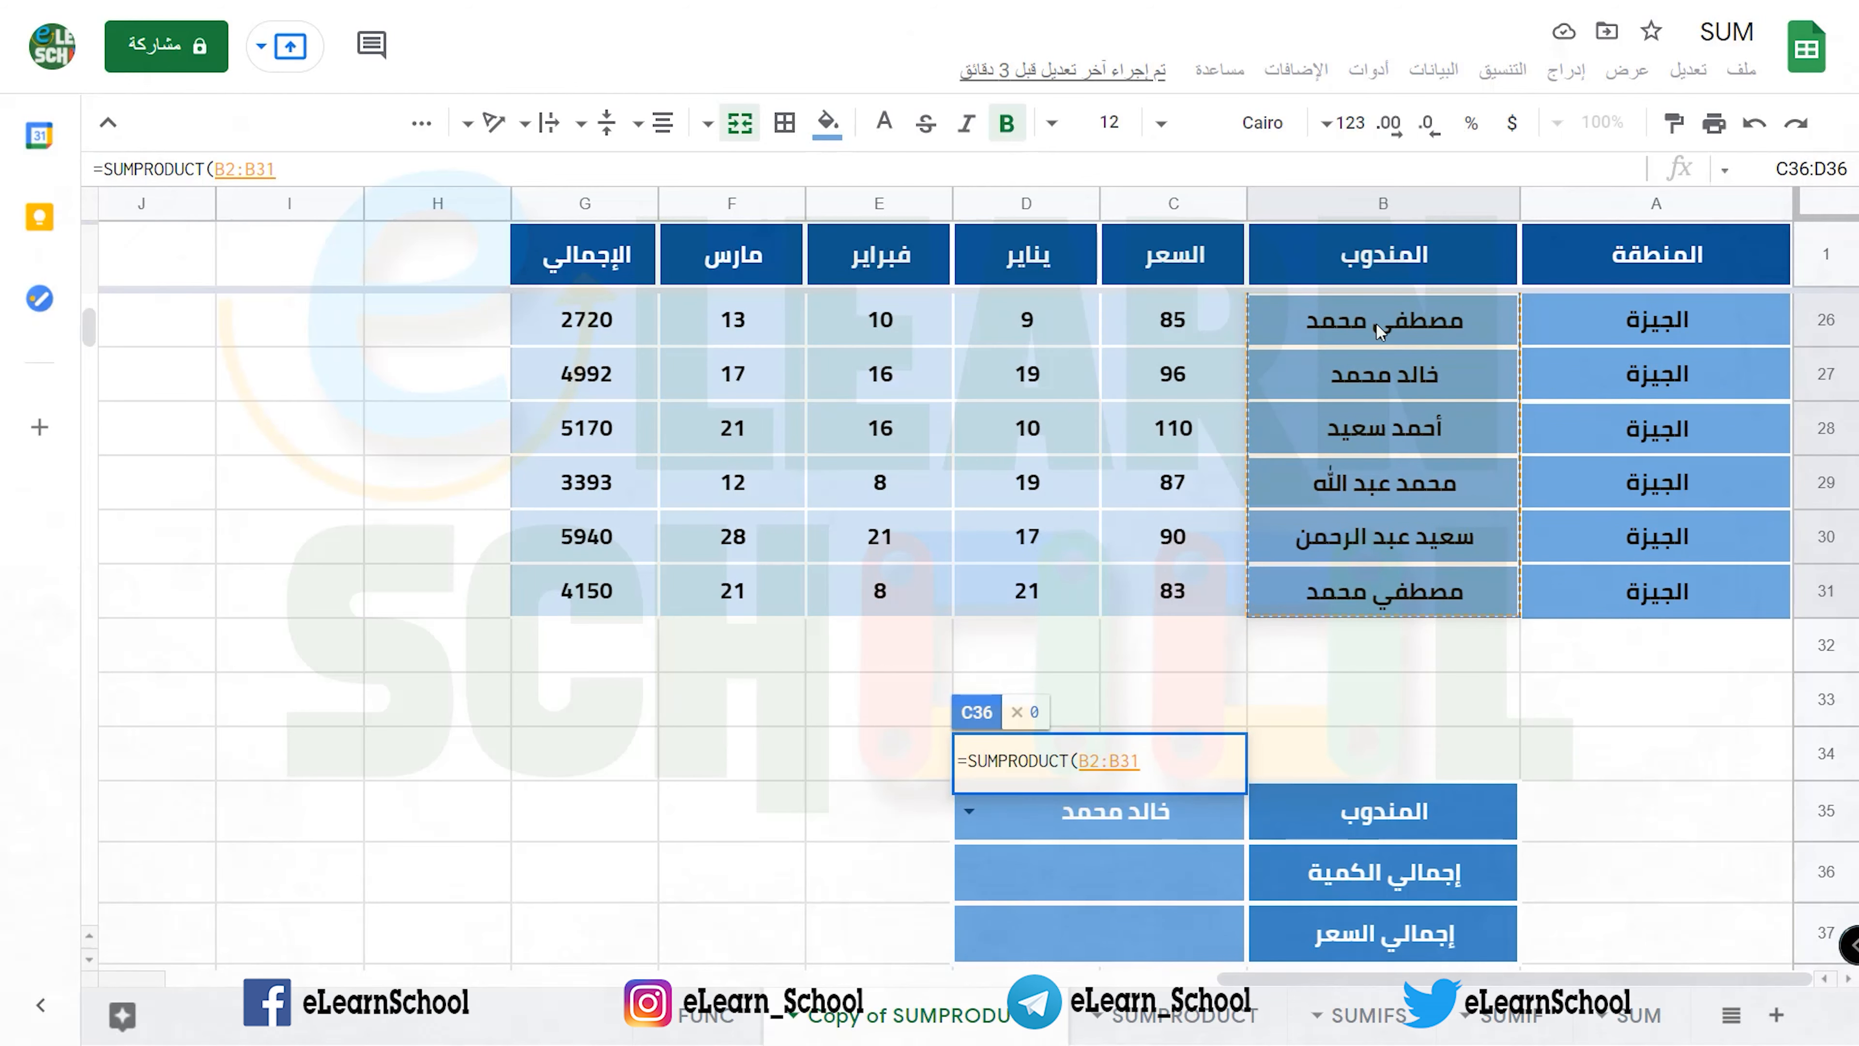
# - Compare the names range with the selected representative in C35 and enclose the condition in parentheses as (B2:B31=C35)
pyautogui.write('=')
pyautogui.scroll(-1, 1326, 595)
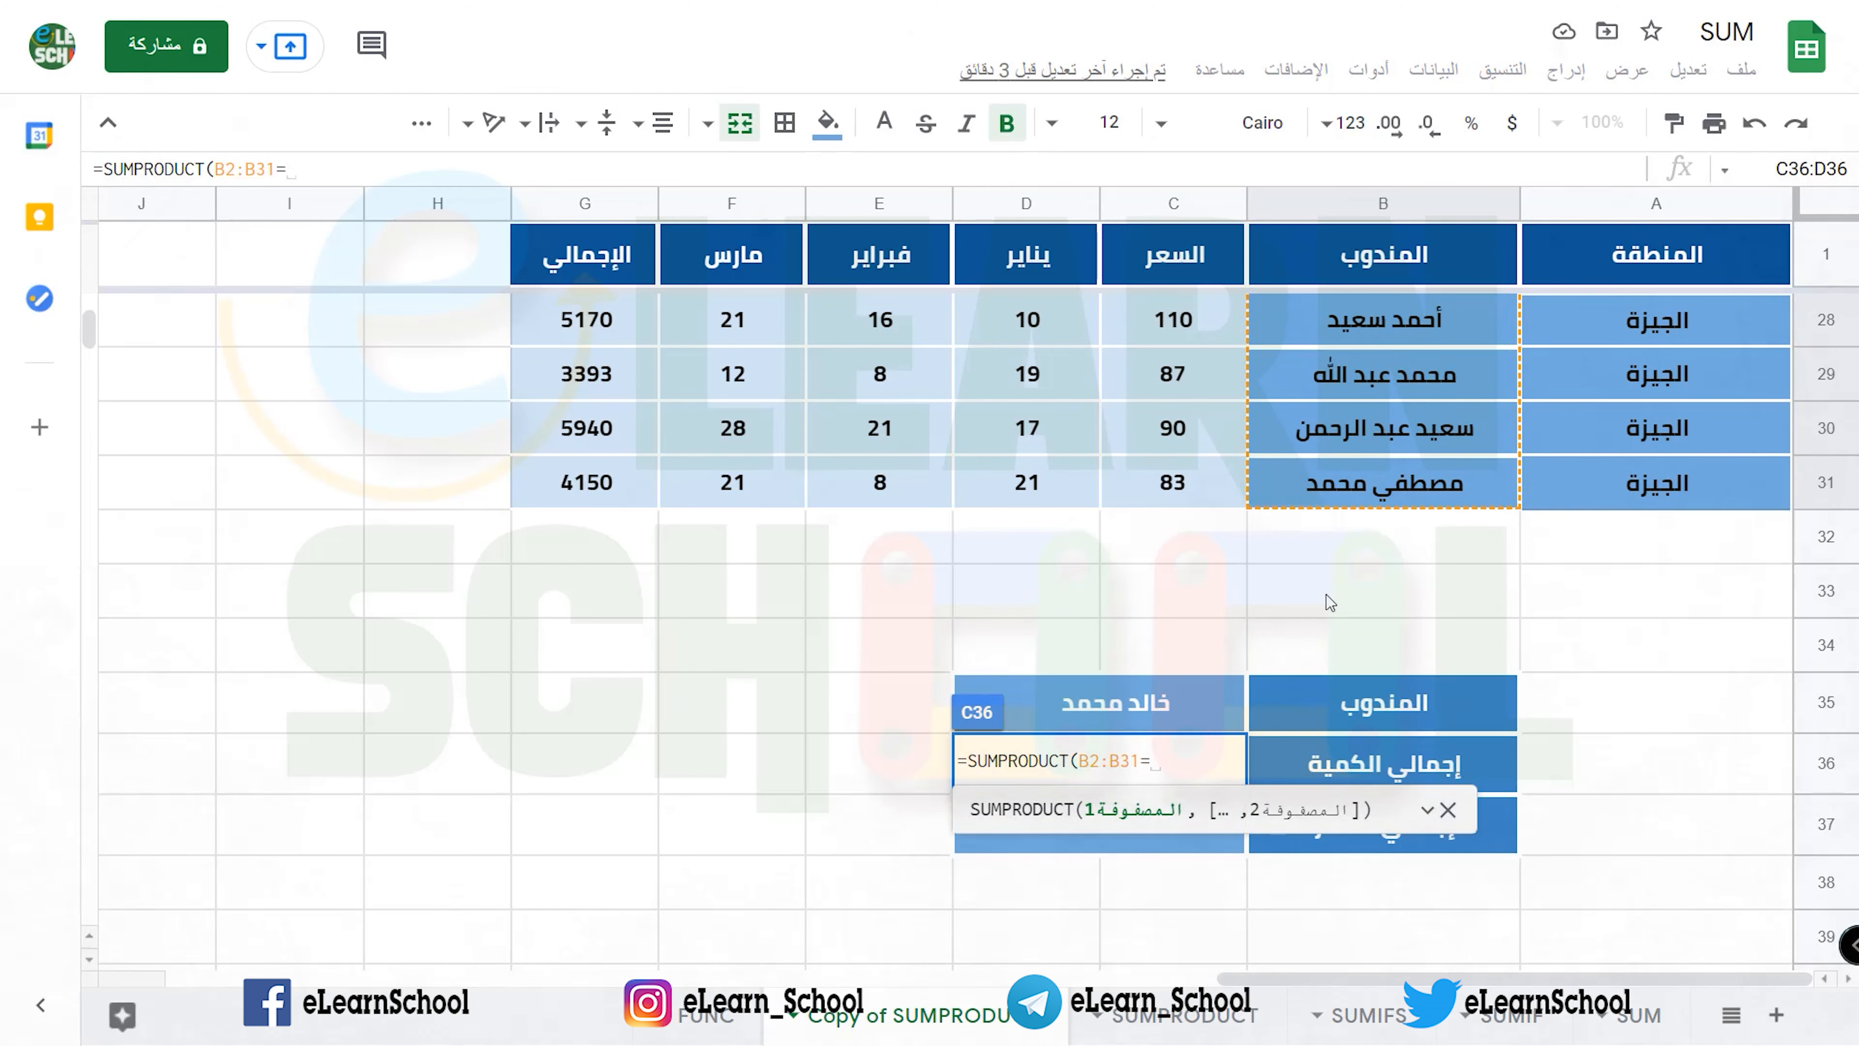
pyautogui.click(1119, 710)
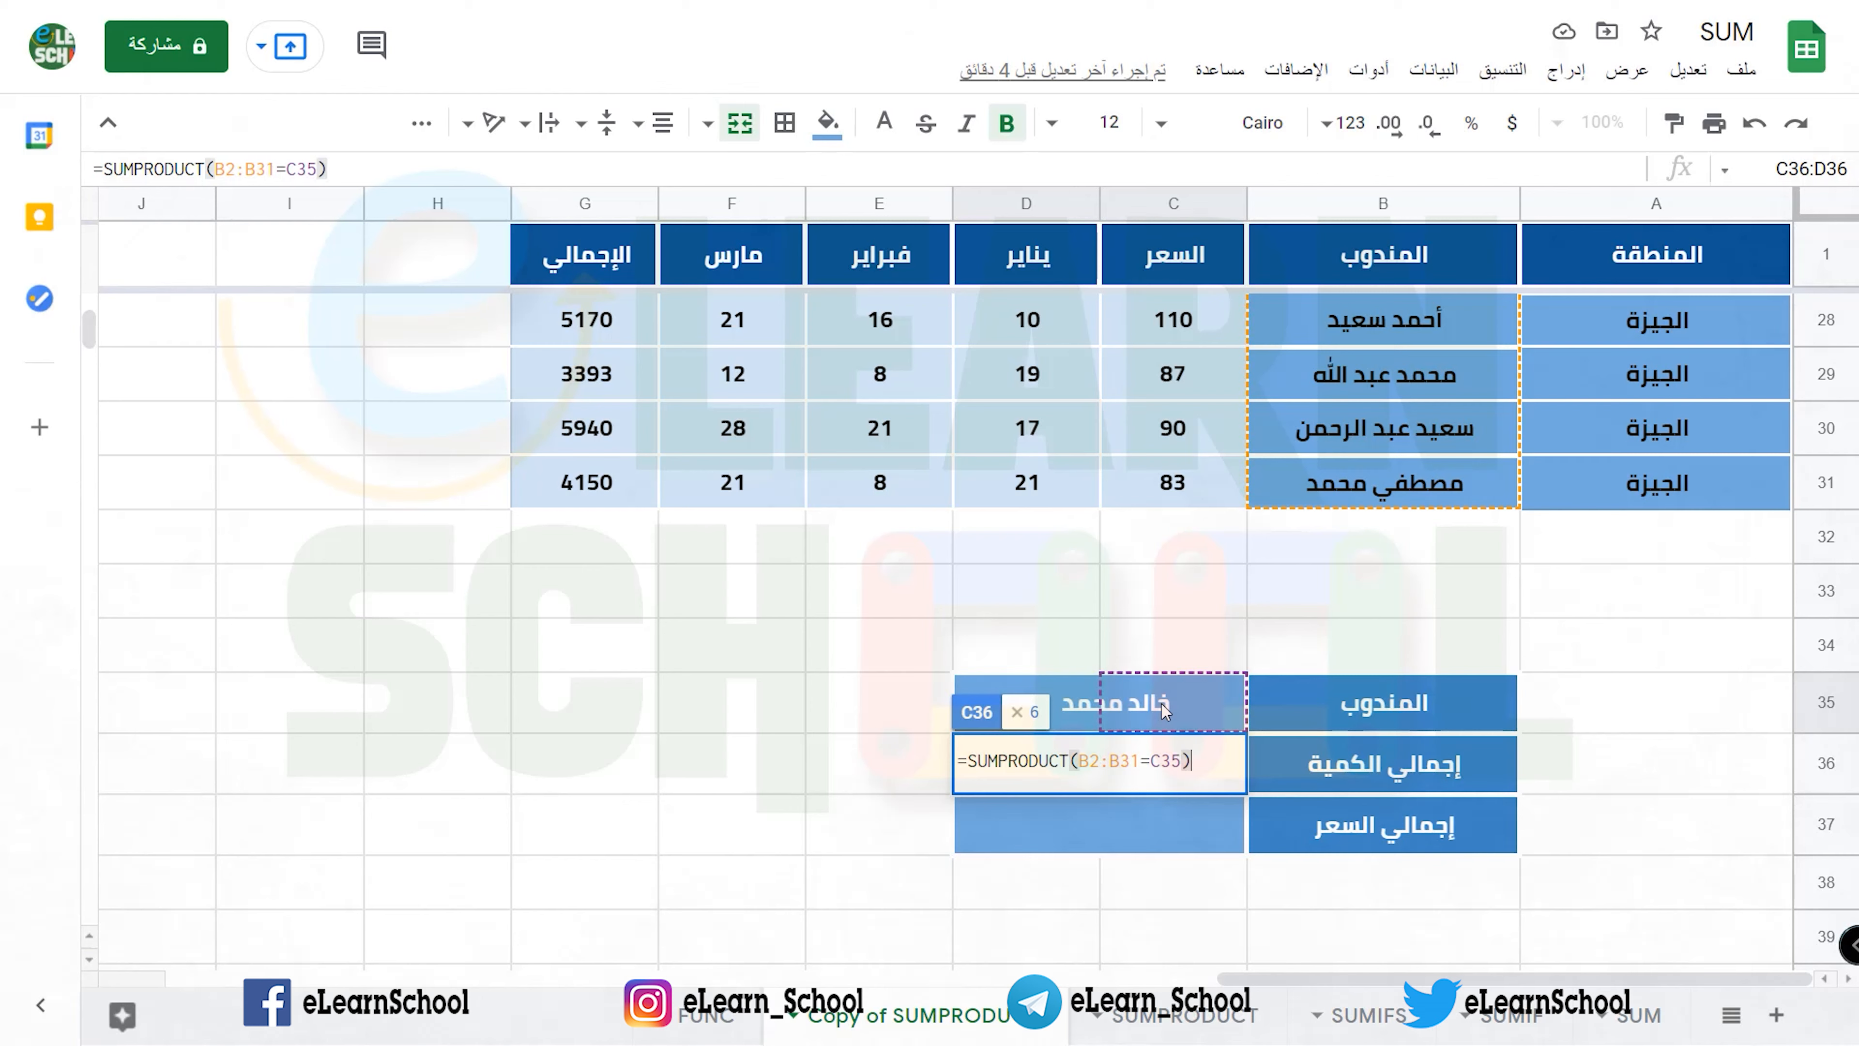
pyautogui.write(')')
pyautogui.press('Right')
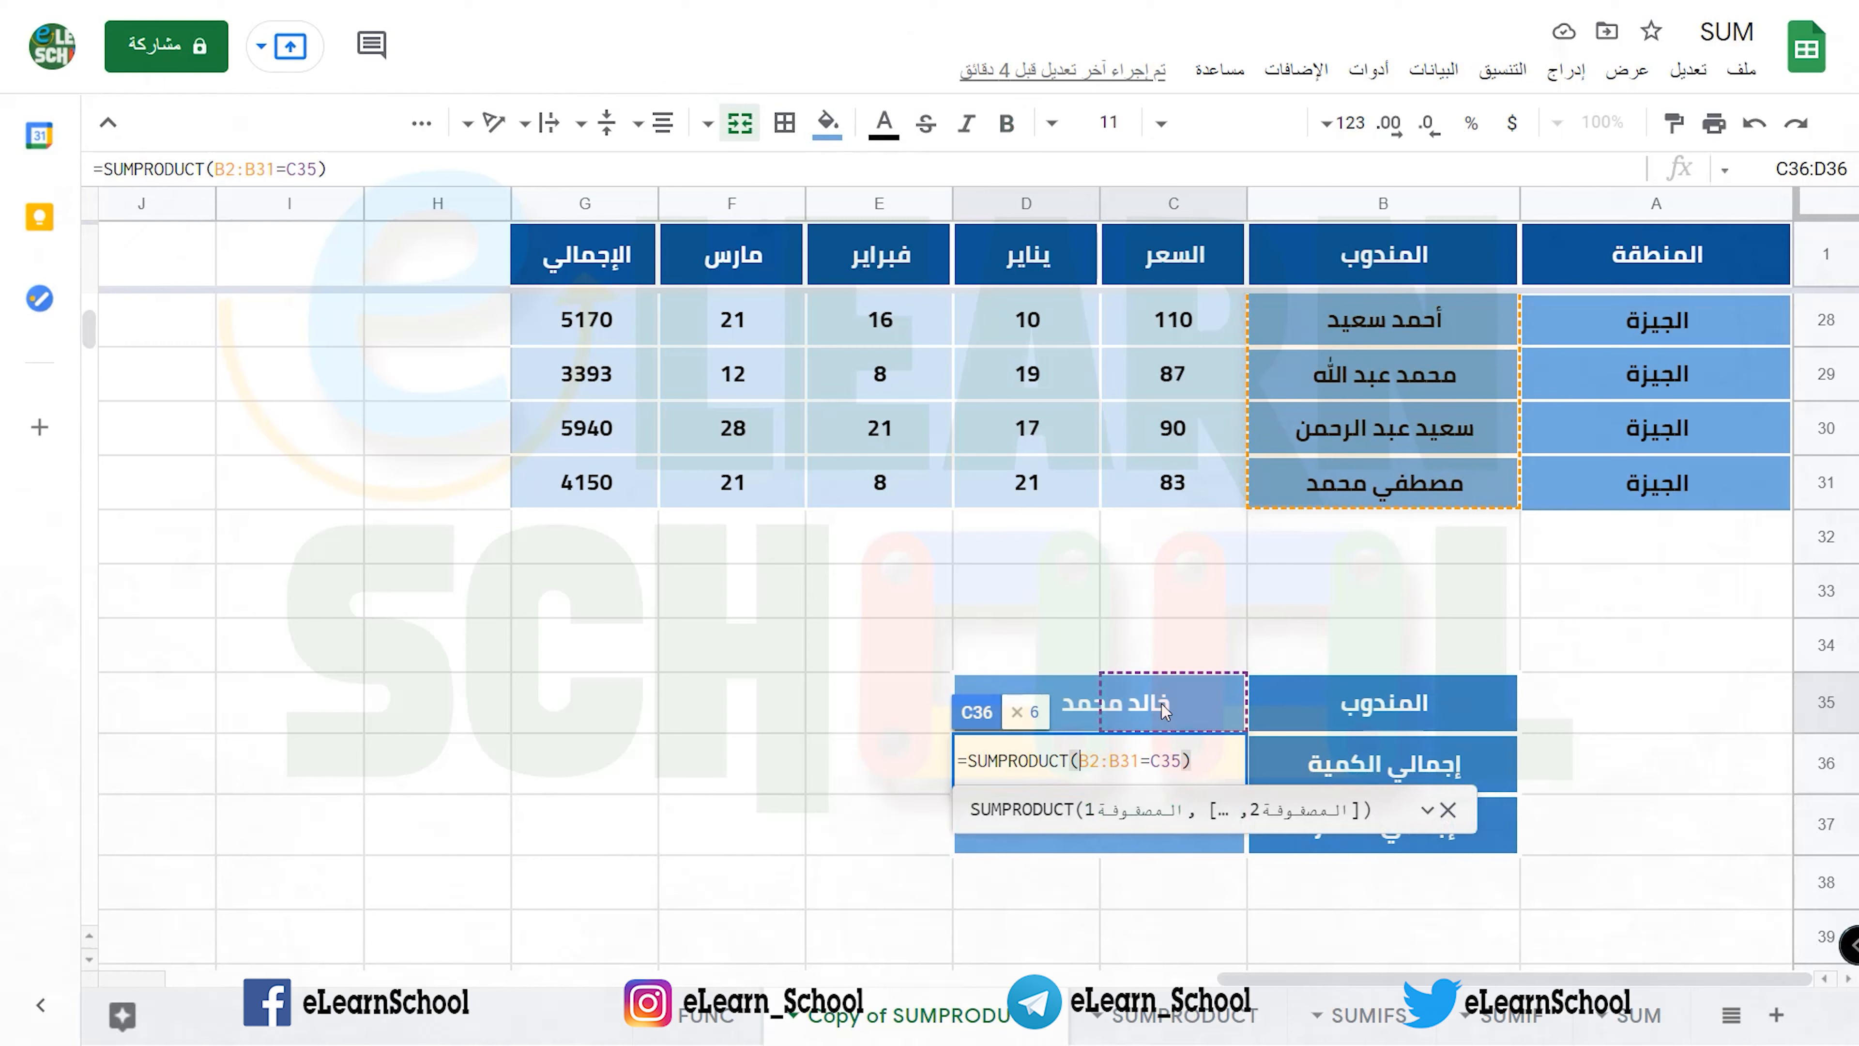
pyautogui.write('(')
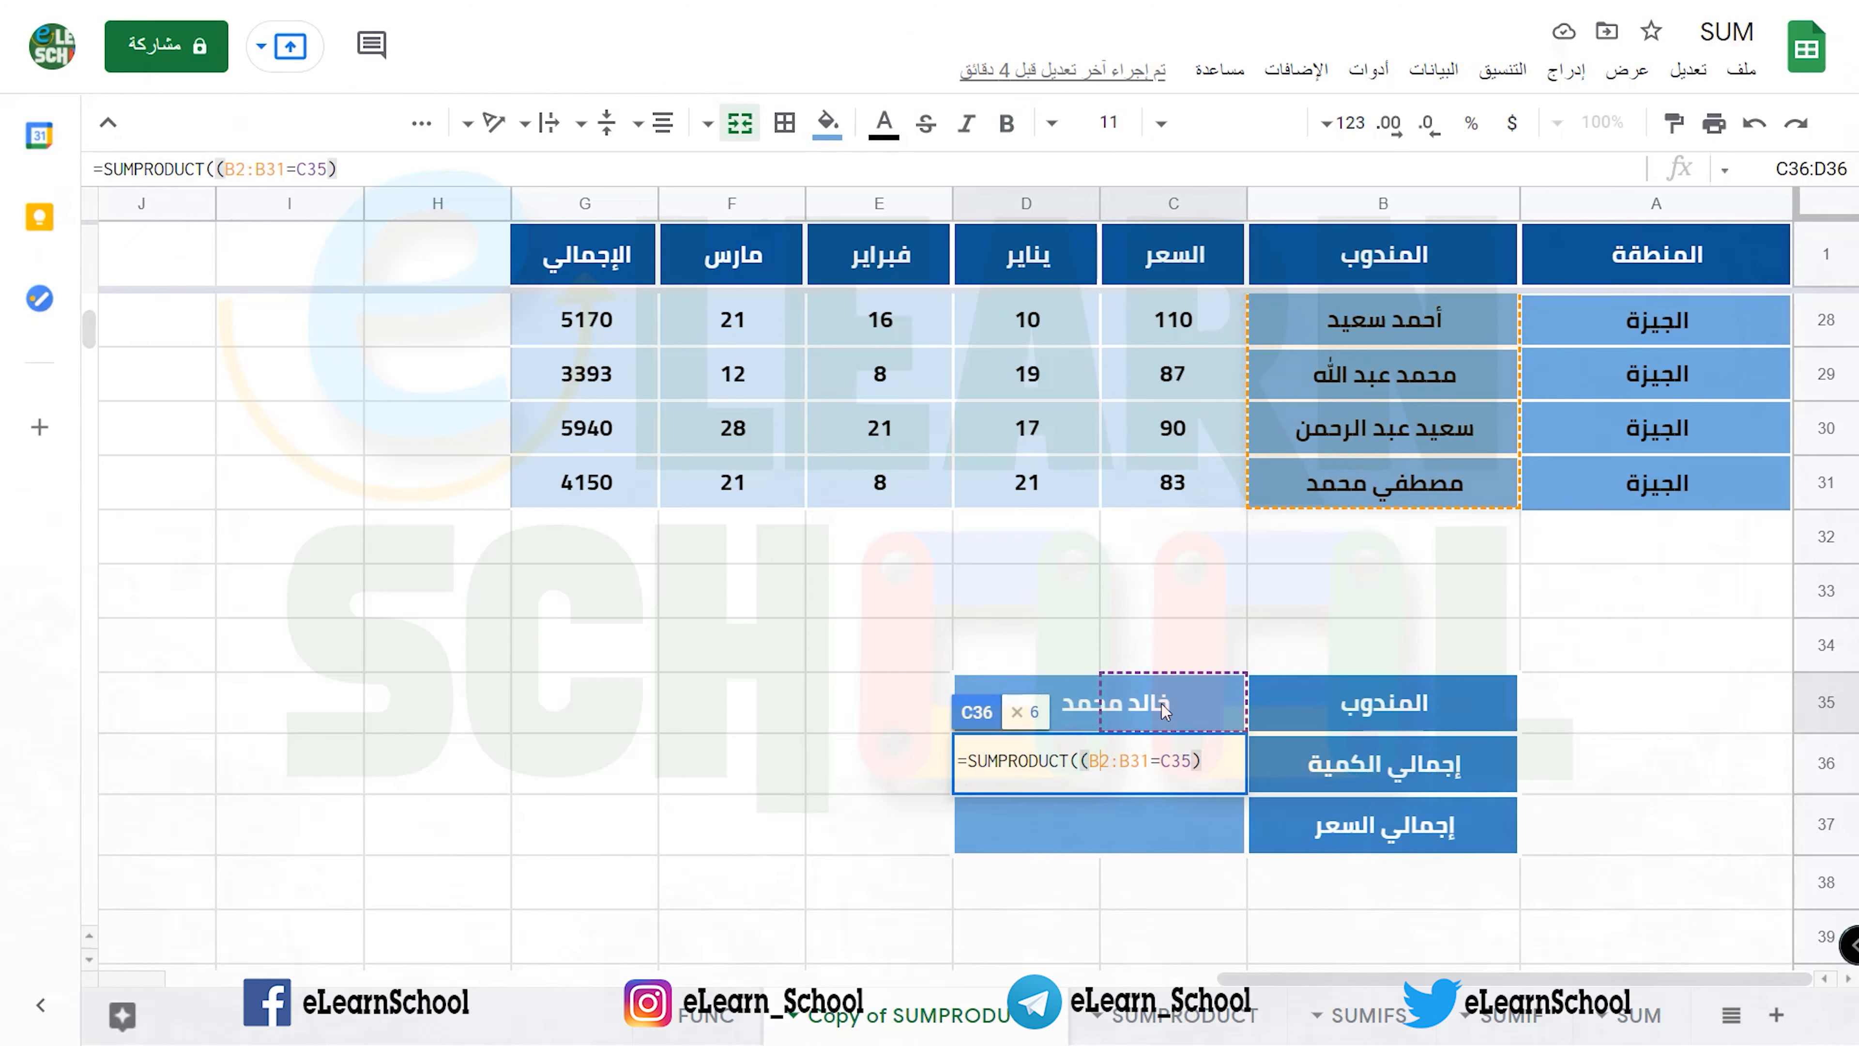
pyautogui.press('End')
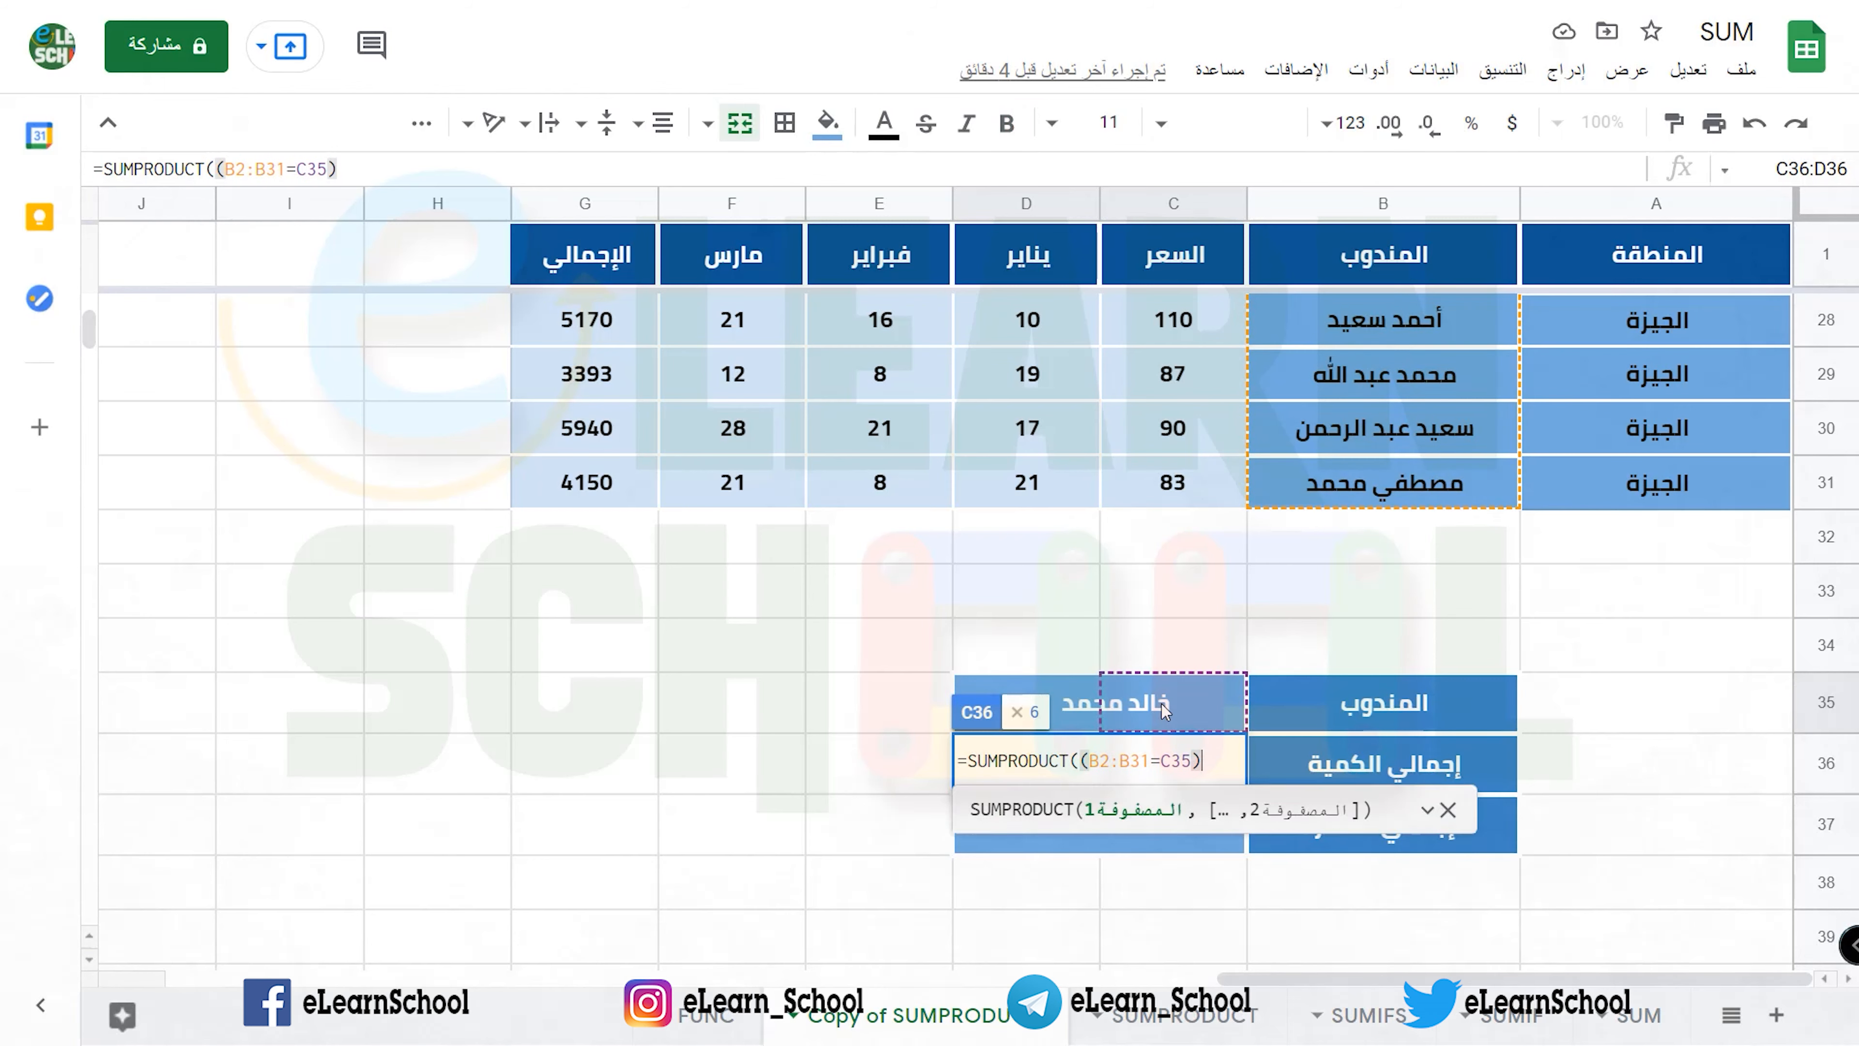
# - Multiply the name condition by the monthly quantities D2:F31 and complete the total quantity formula in C36
pyautogui.write('*')
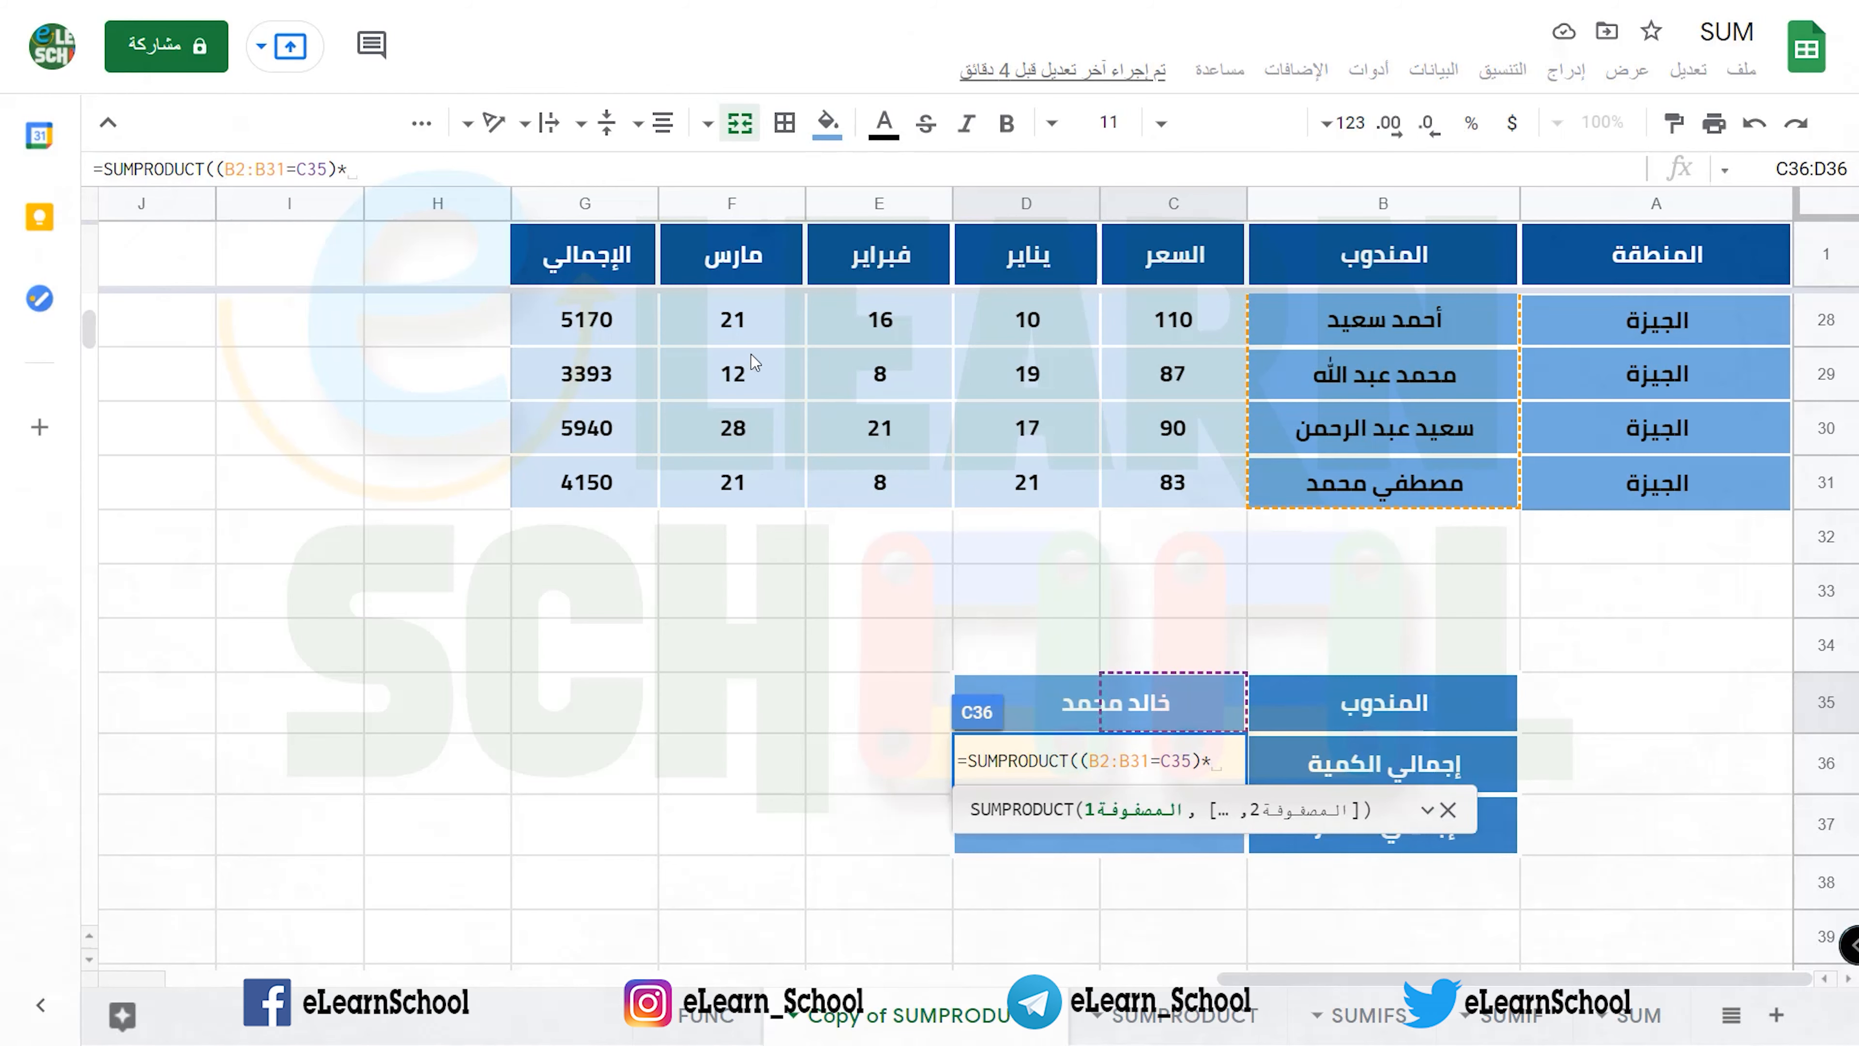
pyautogui.scroll(10, 1011, 477)
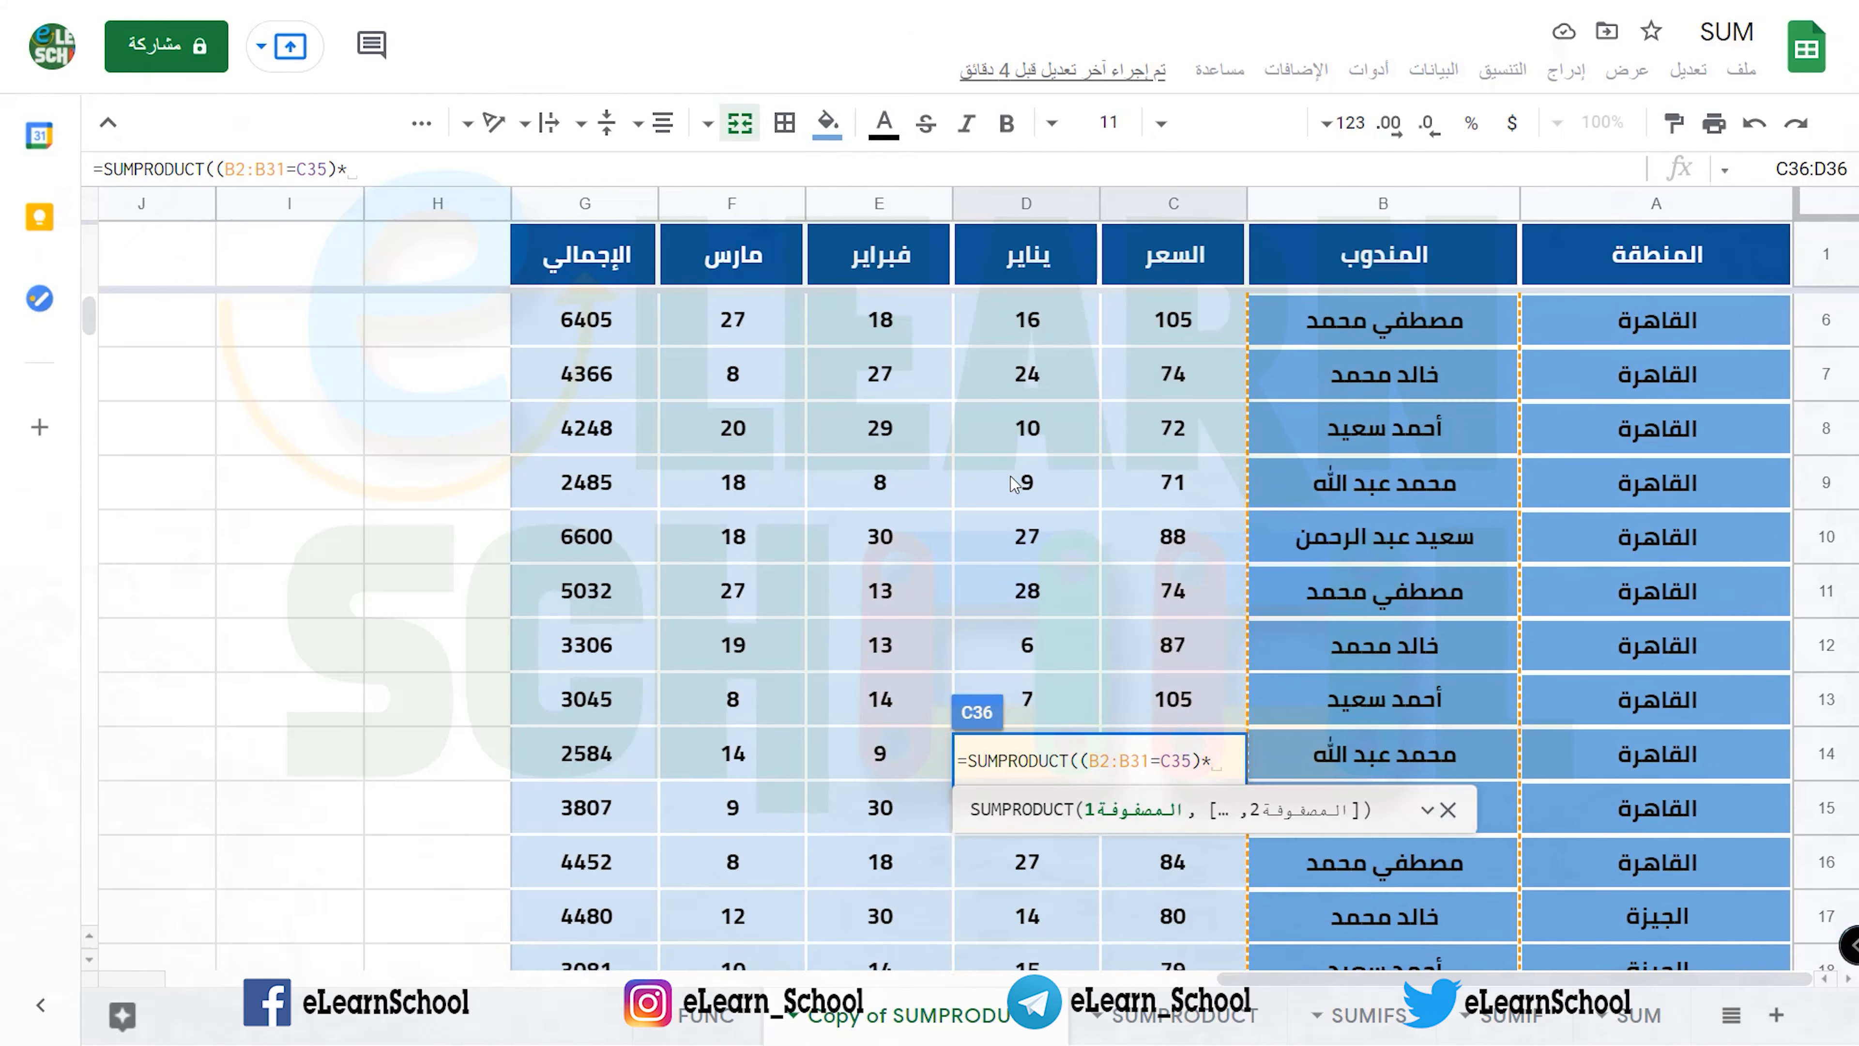
pyautogui.moveTo(1011, 340); pyautogui.dragTo(732, 864)
pyautogui.moveTo(732, 930); pyautogui.dragTo(746, 830)
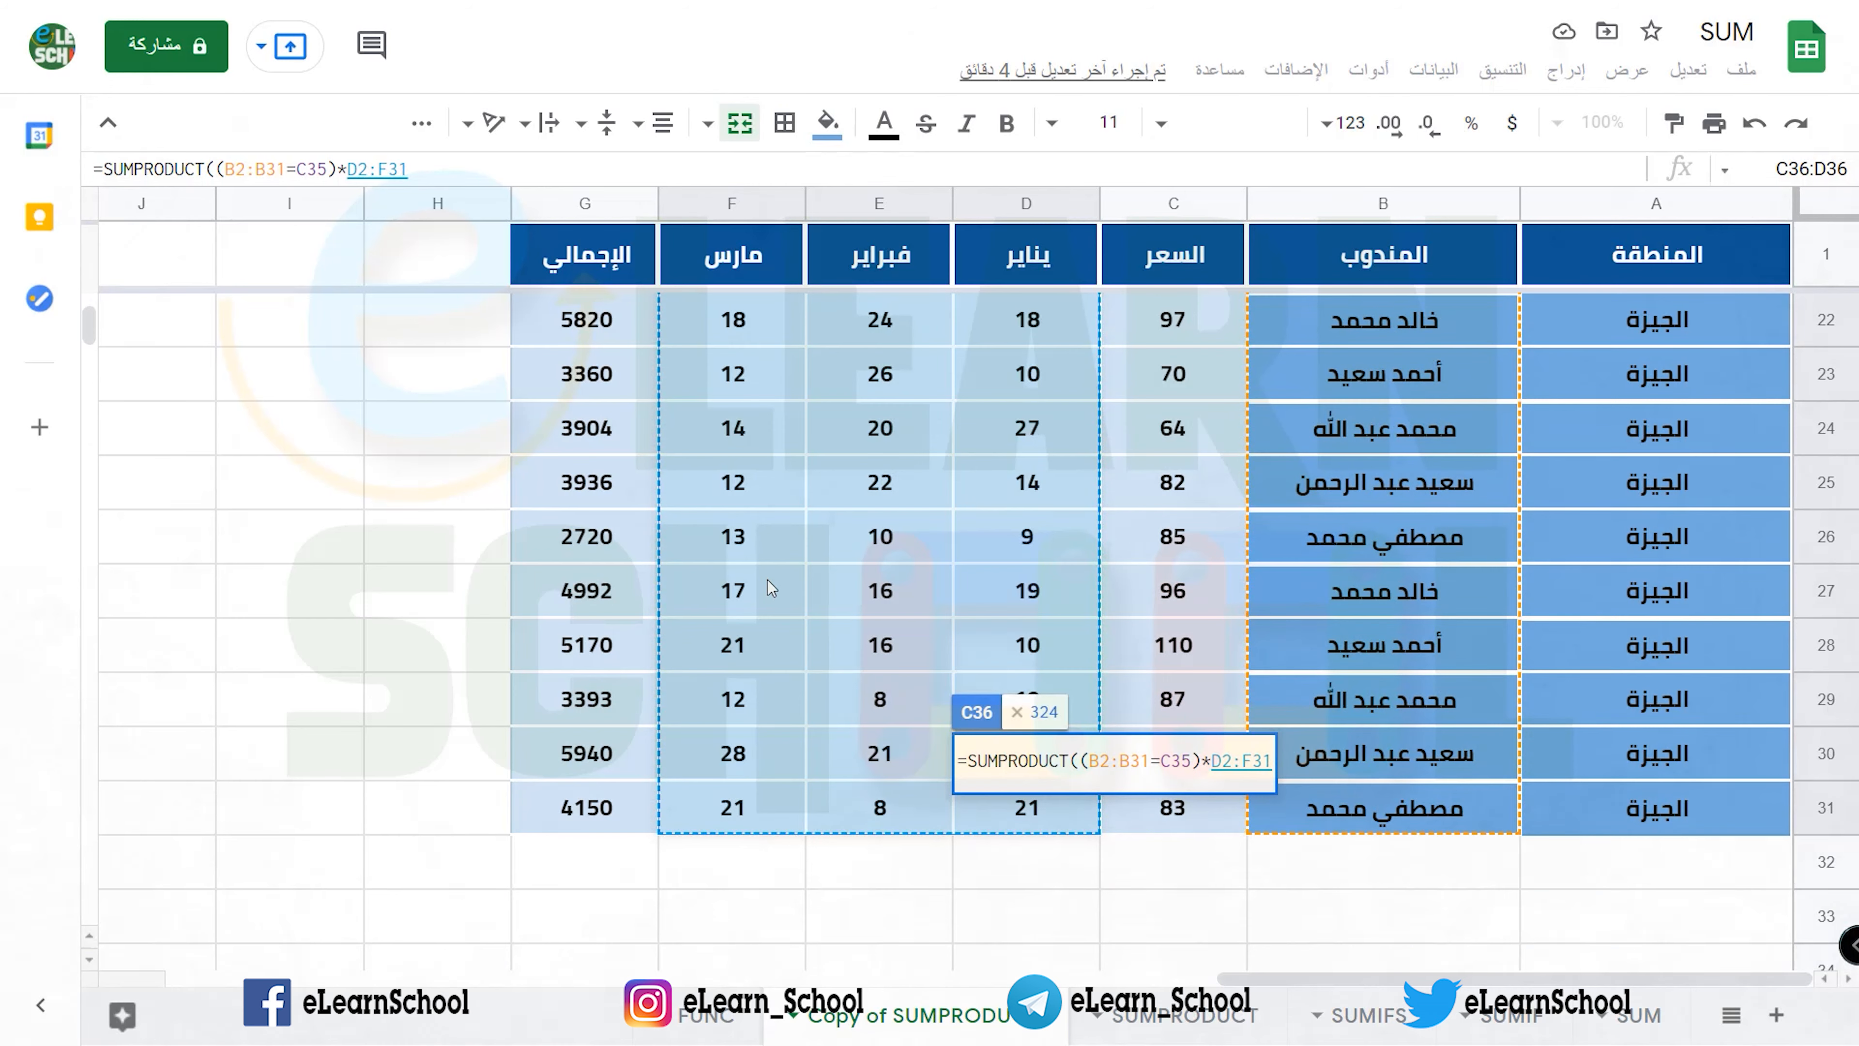
pyautogui.write(')')
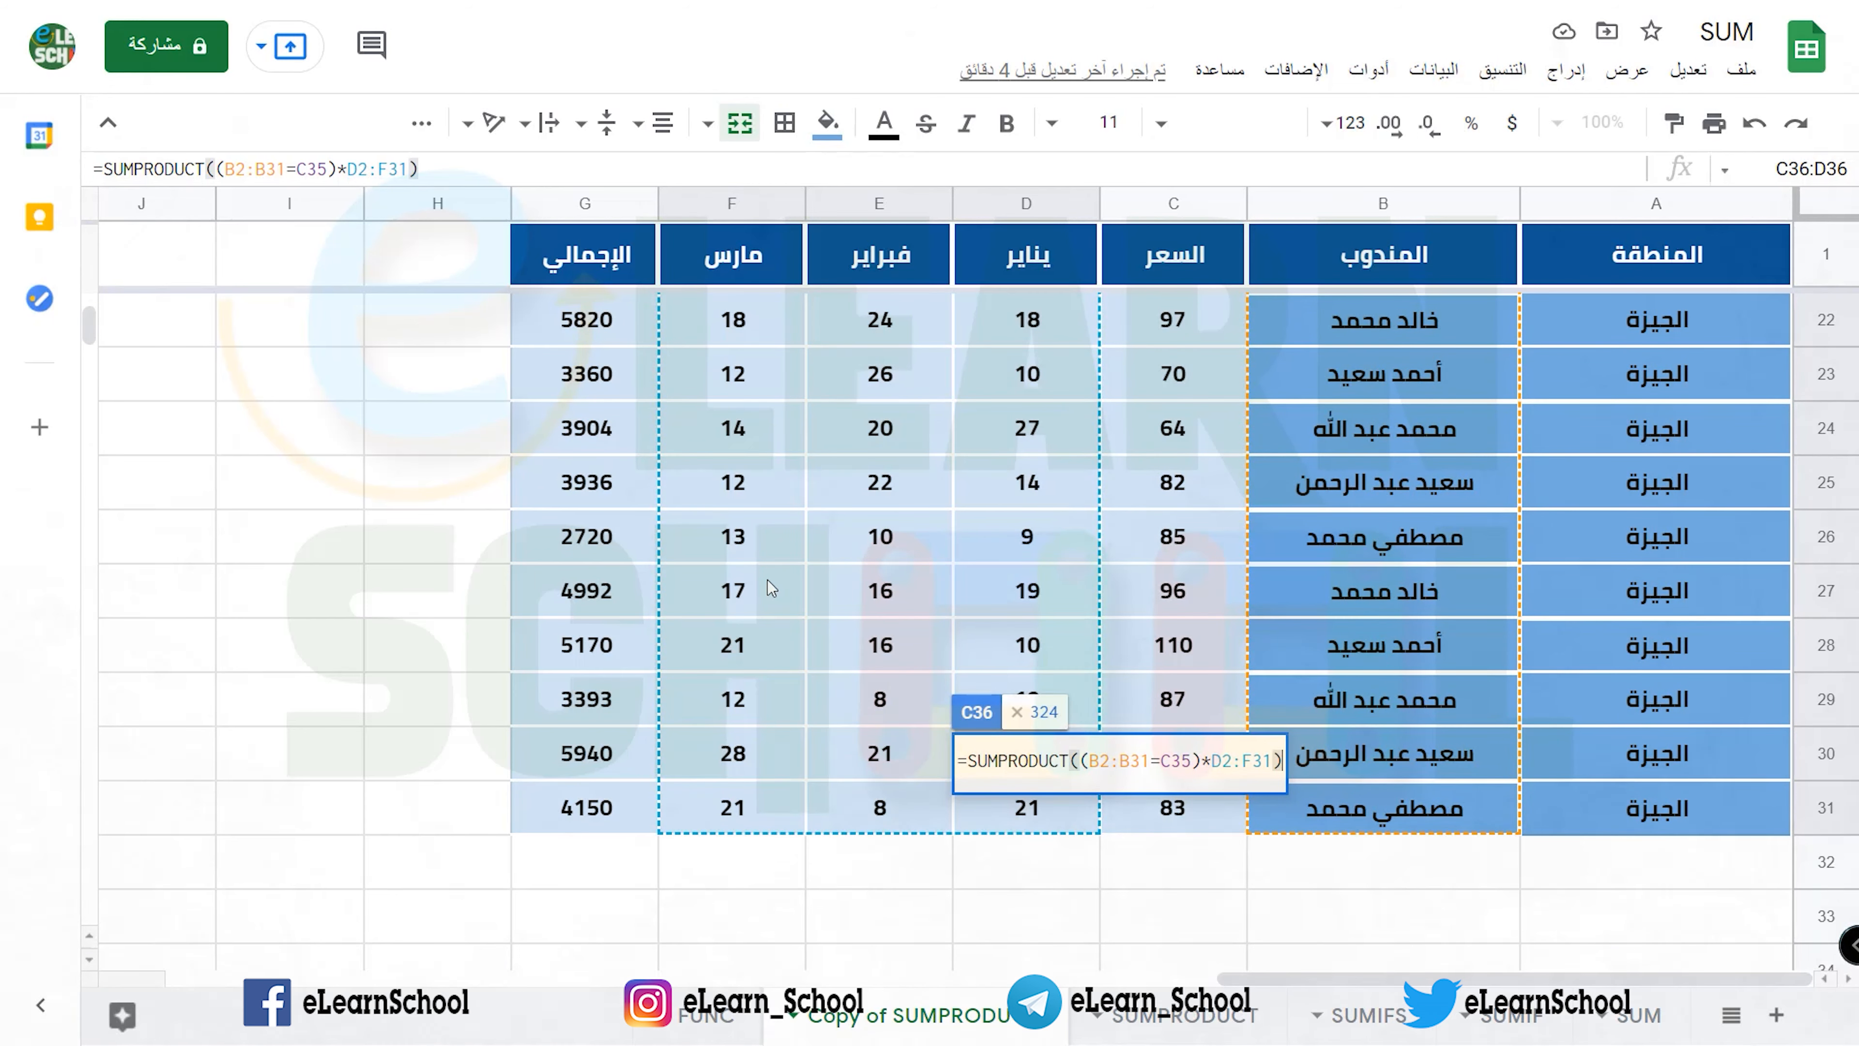
pyautogui.press('Return')
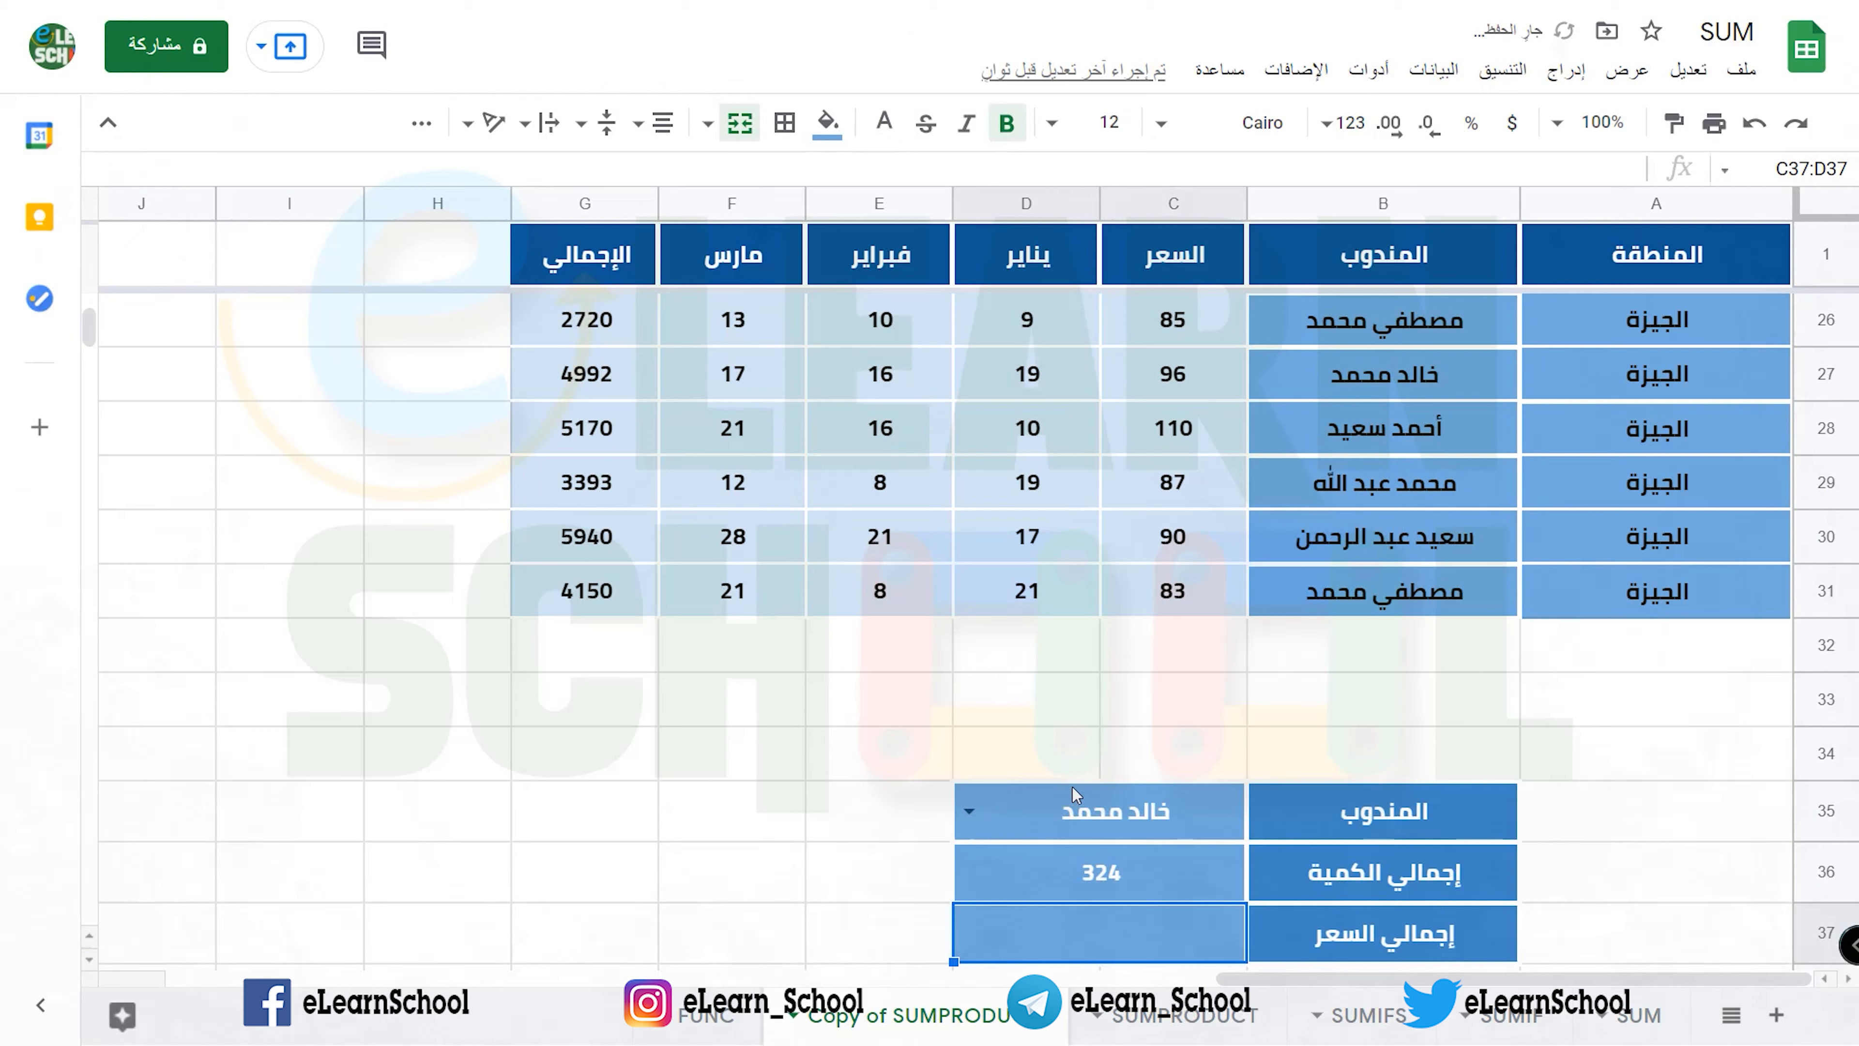
pyautogui.click(1077, 878)
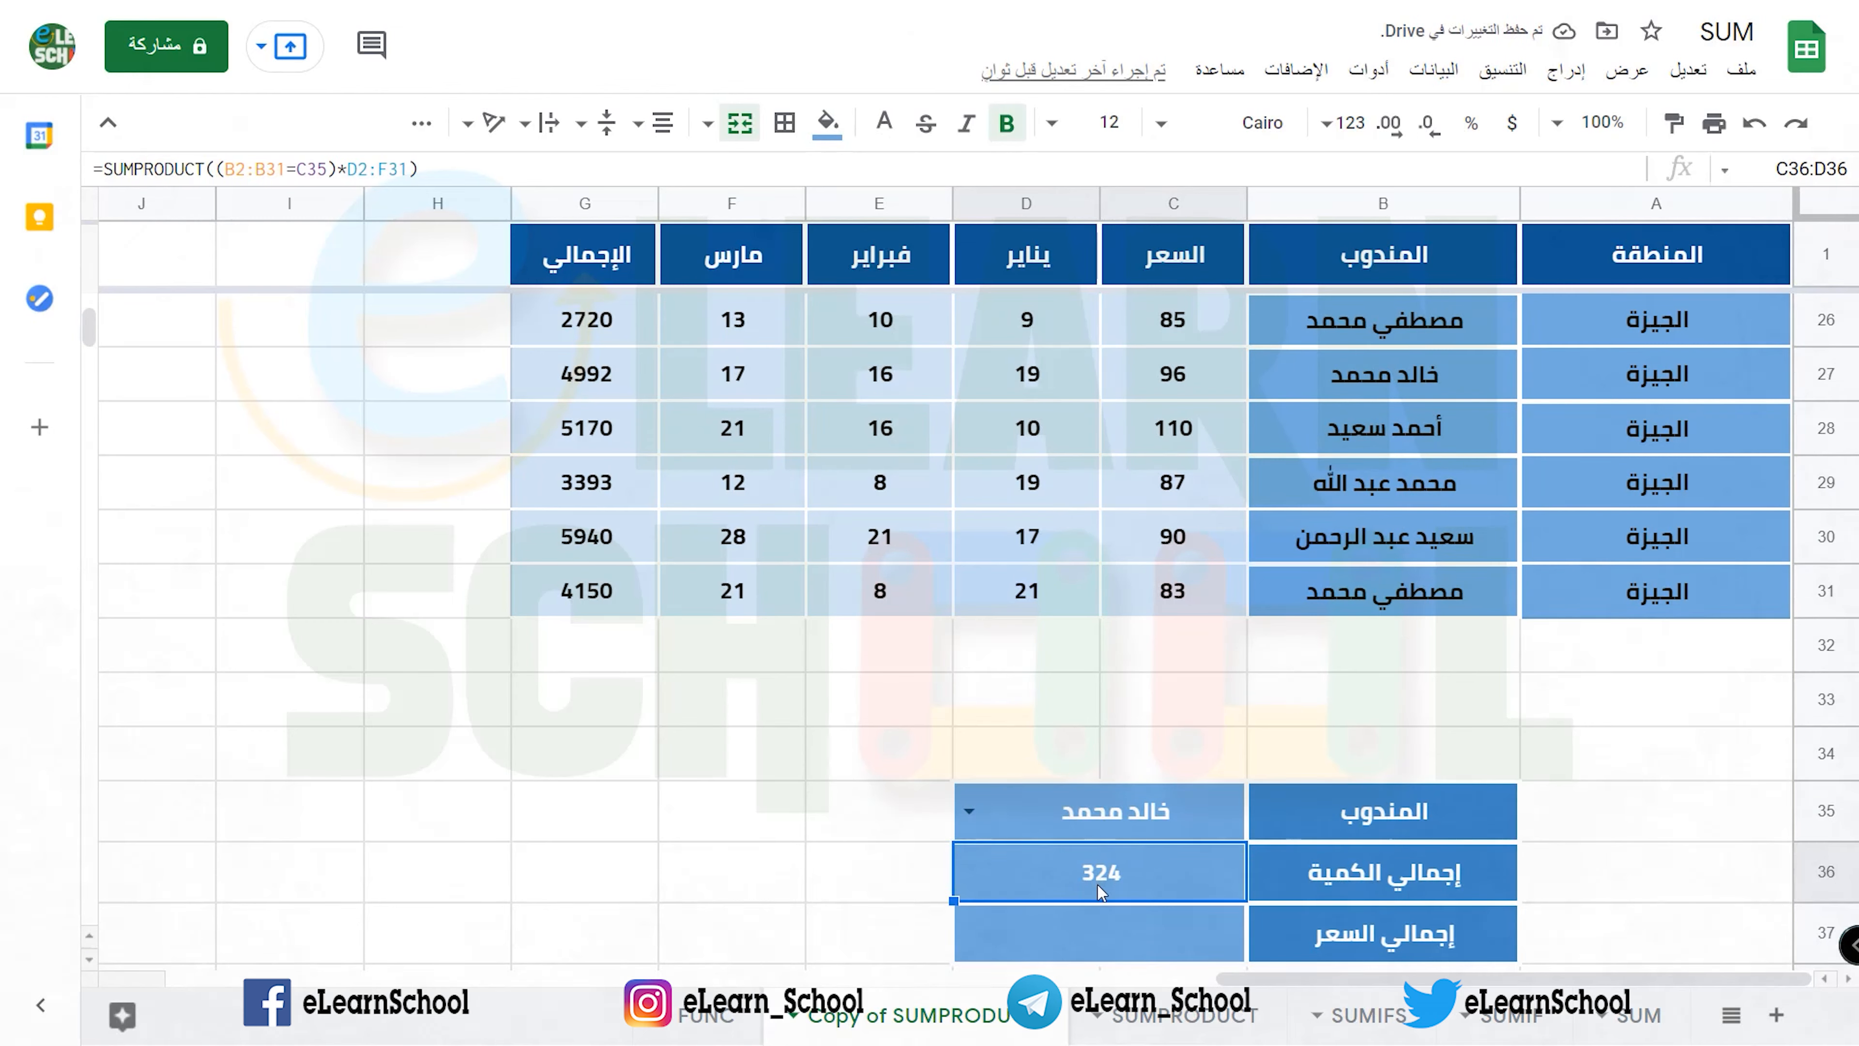
# - Add up the first row's monthly quantities in H2 with =SUM(D2:F2) and decline the suggested autofill
pyautogui.scroll(4, 765, 638)
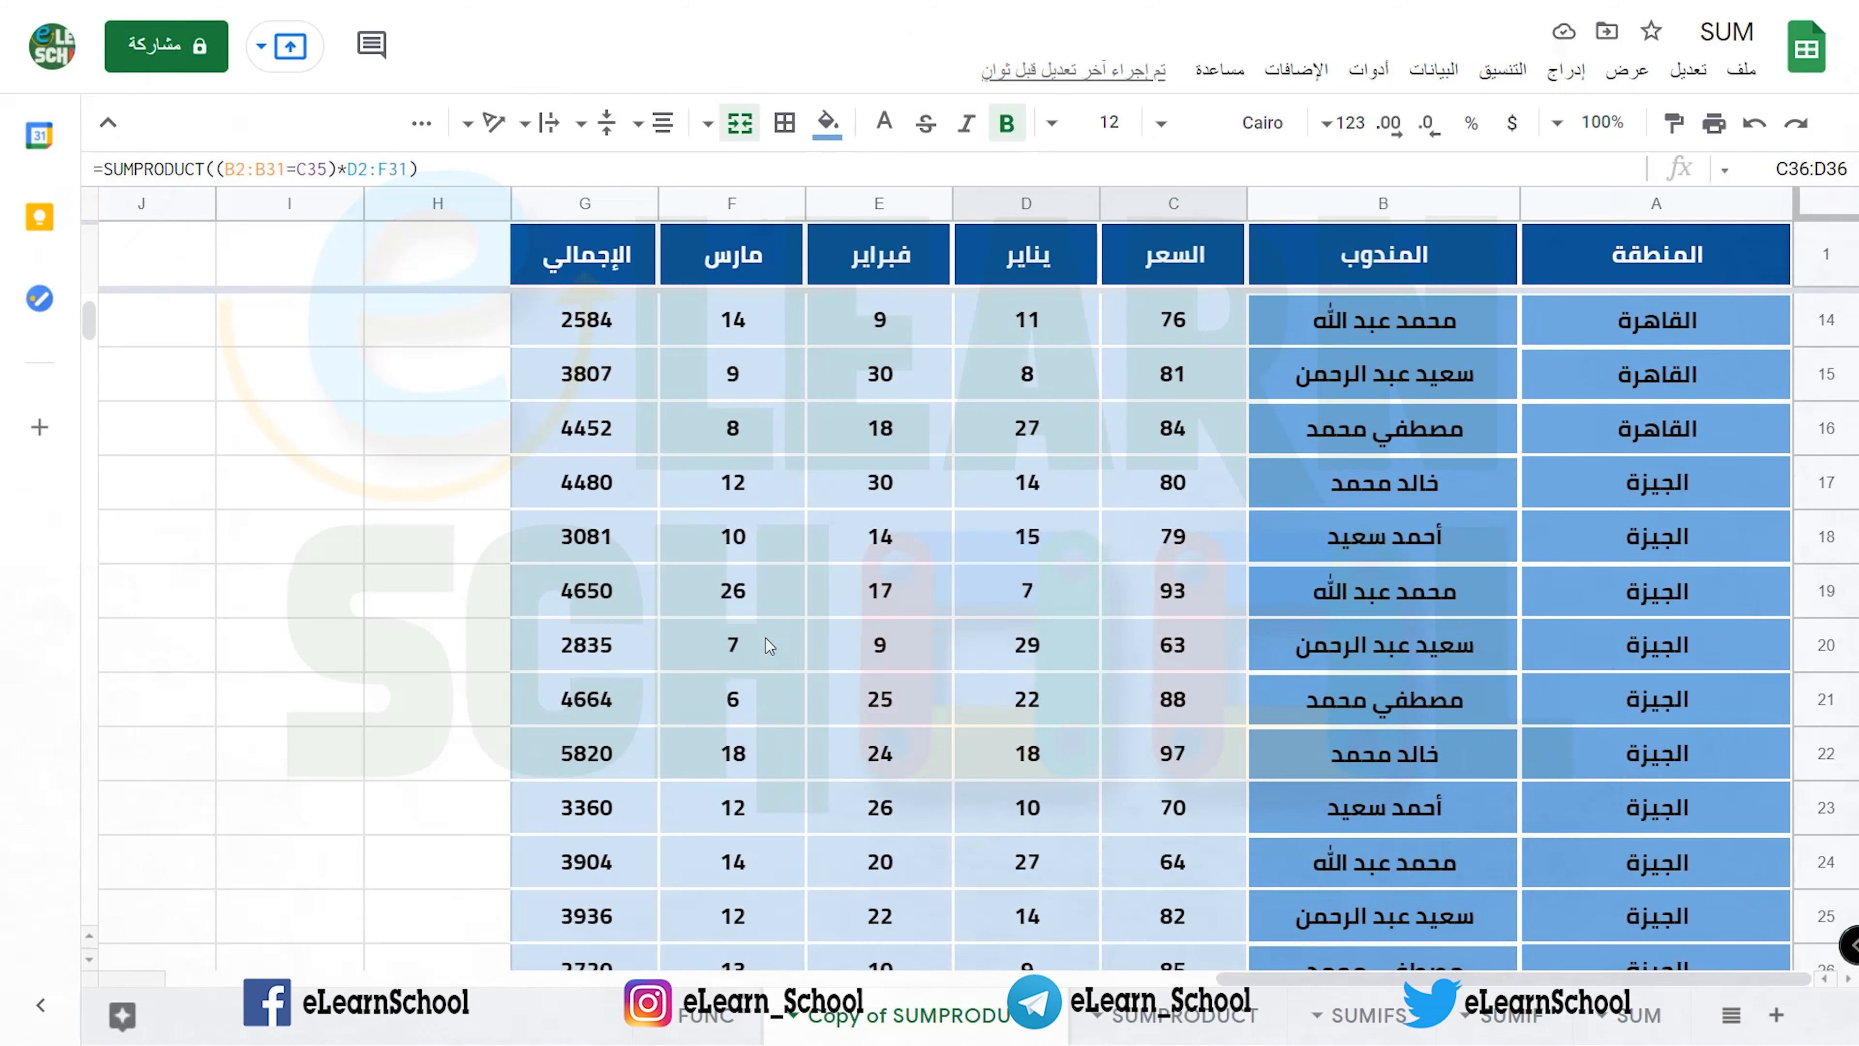
pyautogui.scroll(4, 766, 637)
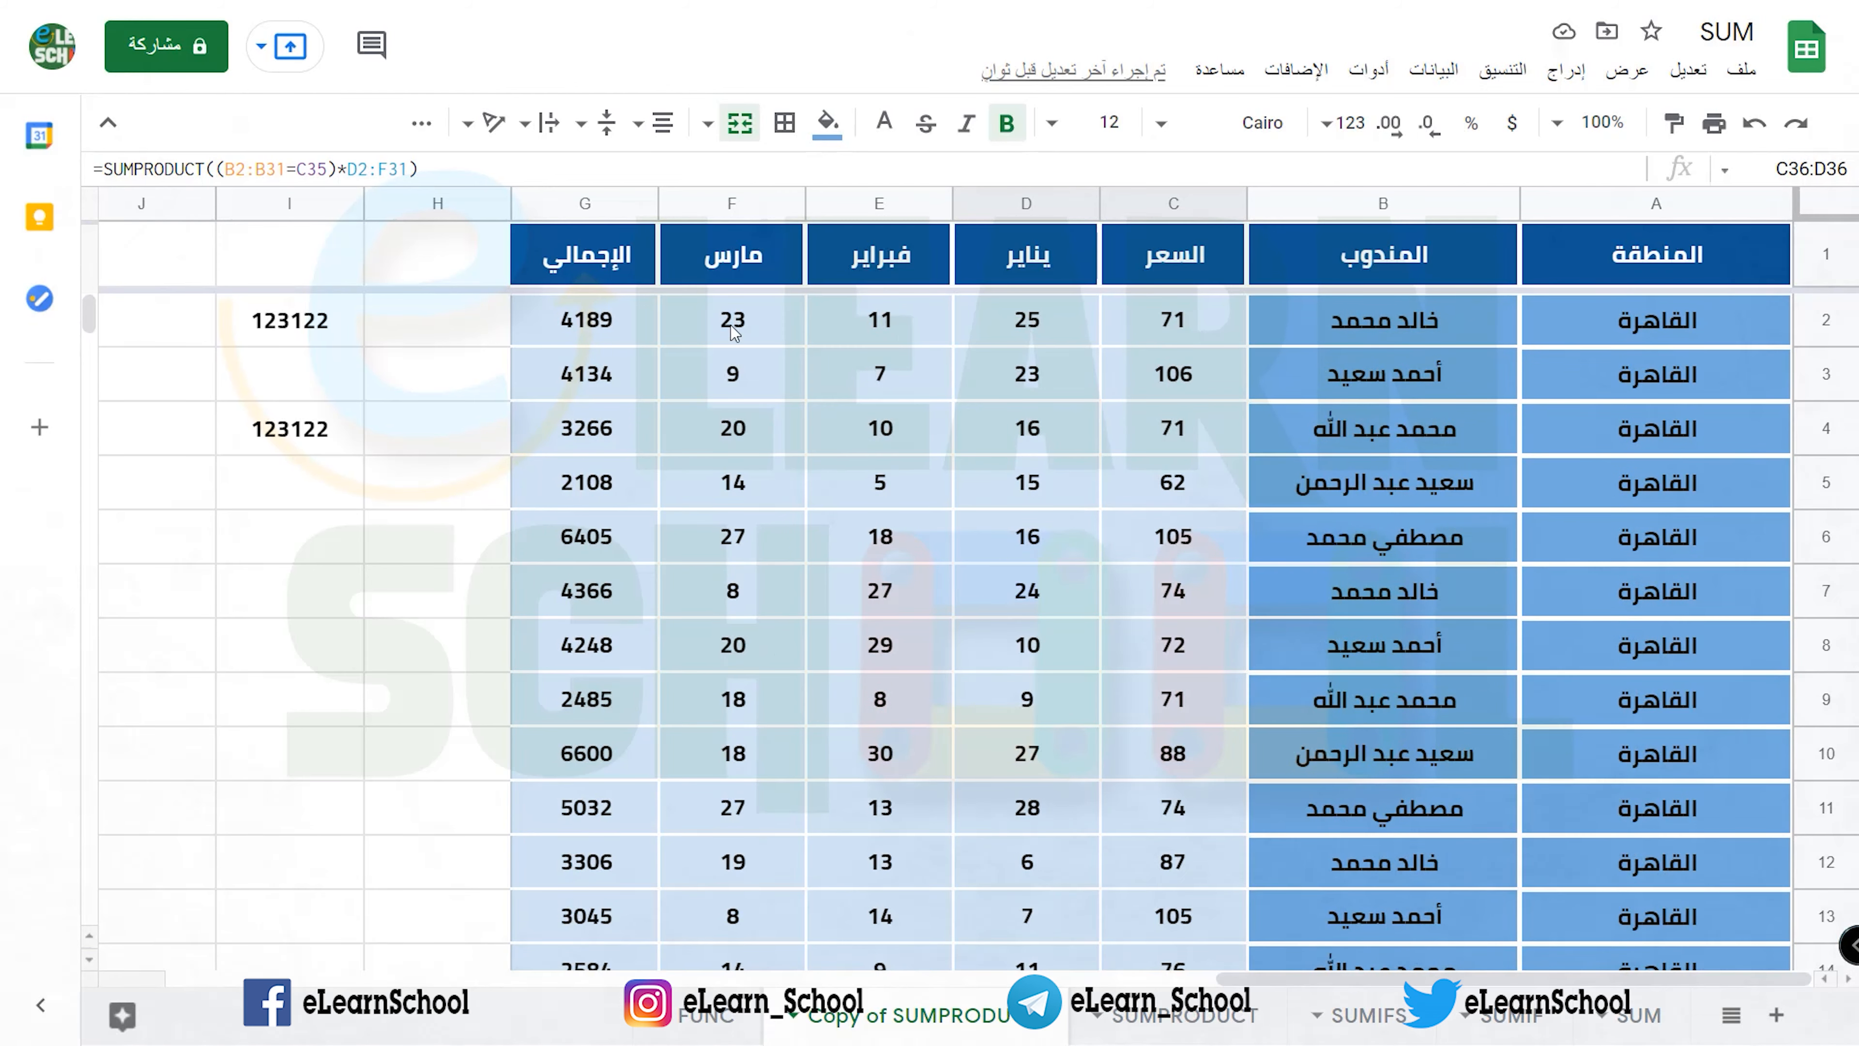
pyautogui.click(469, 329)
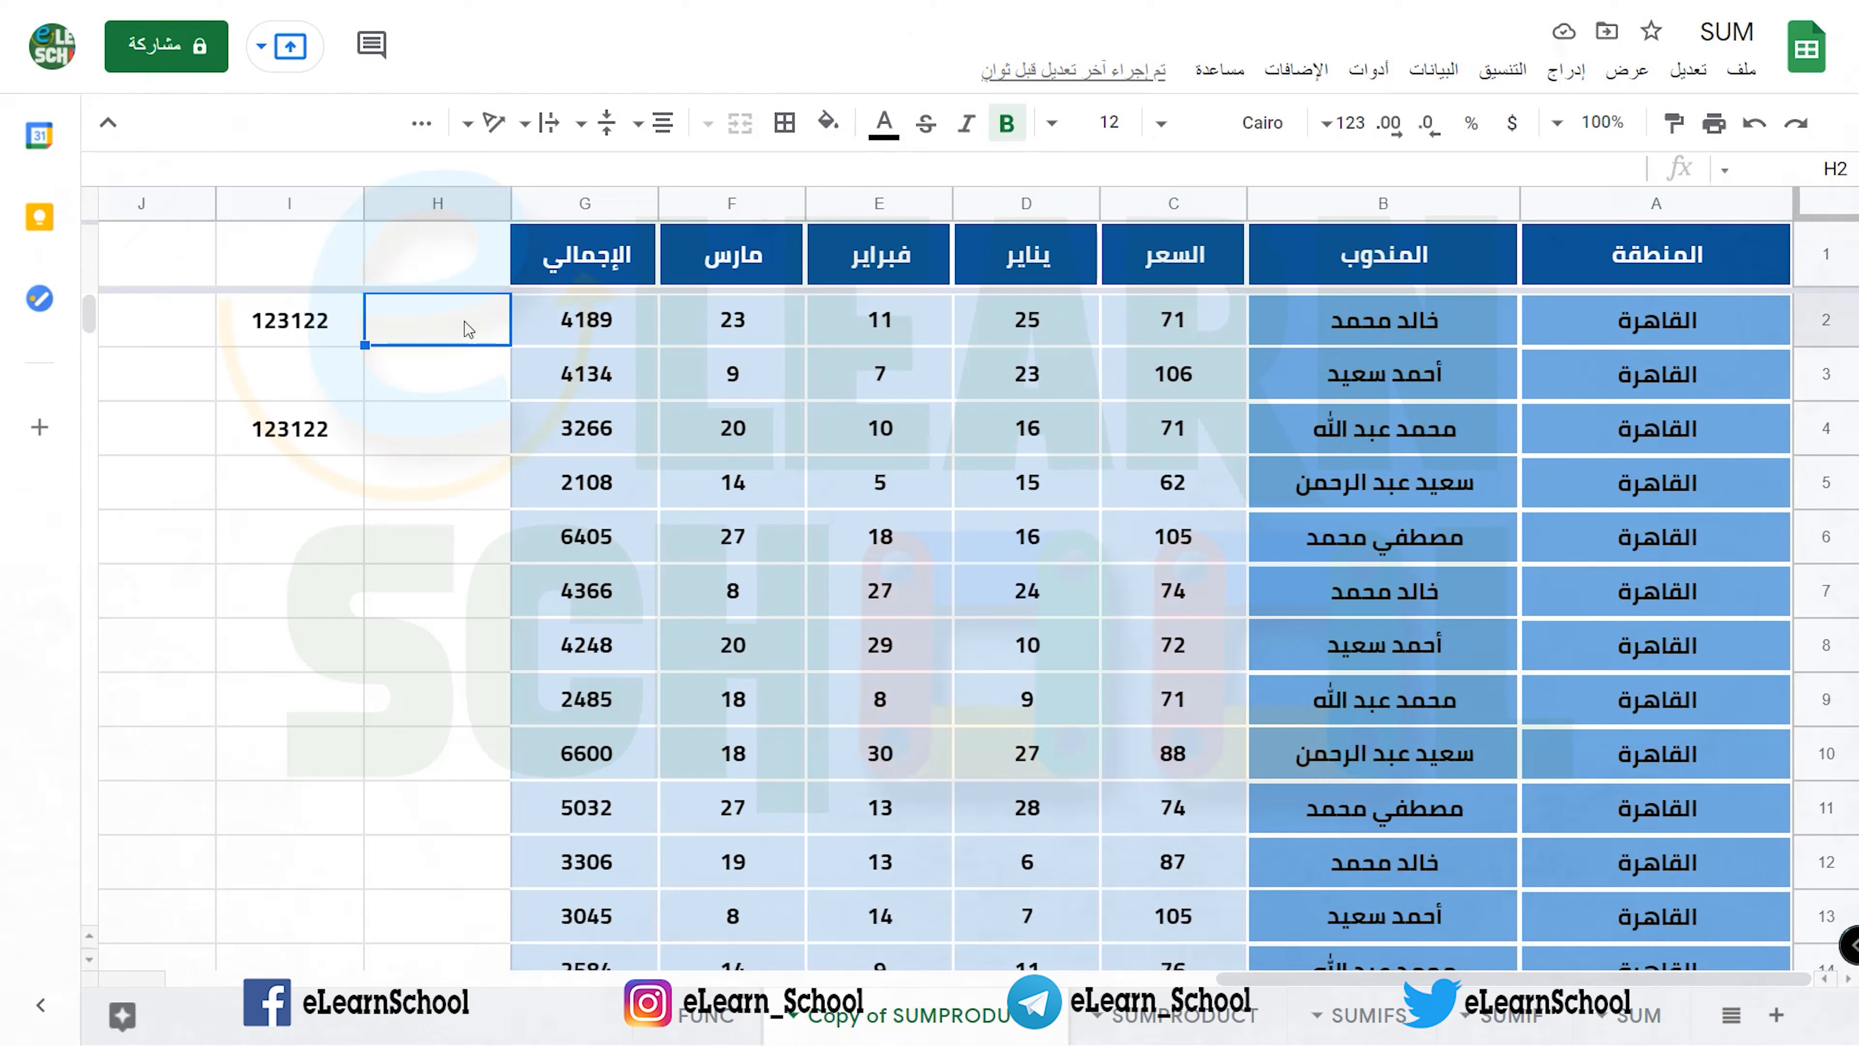
pyautogui.write('=sum')
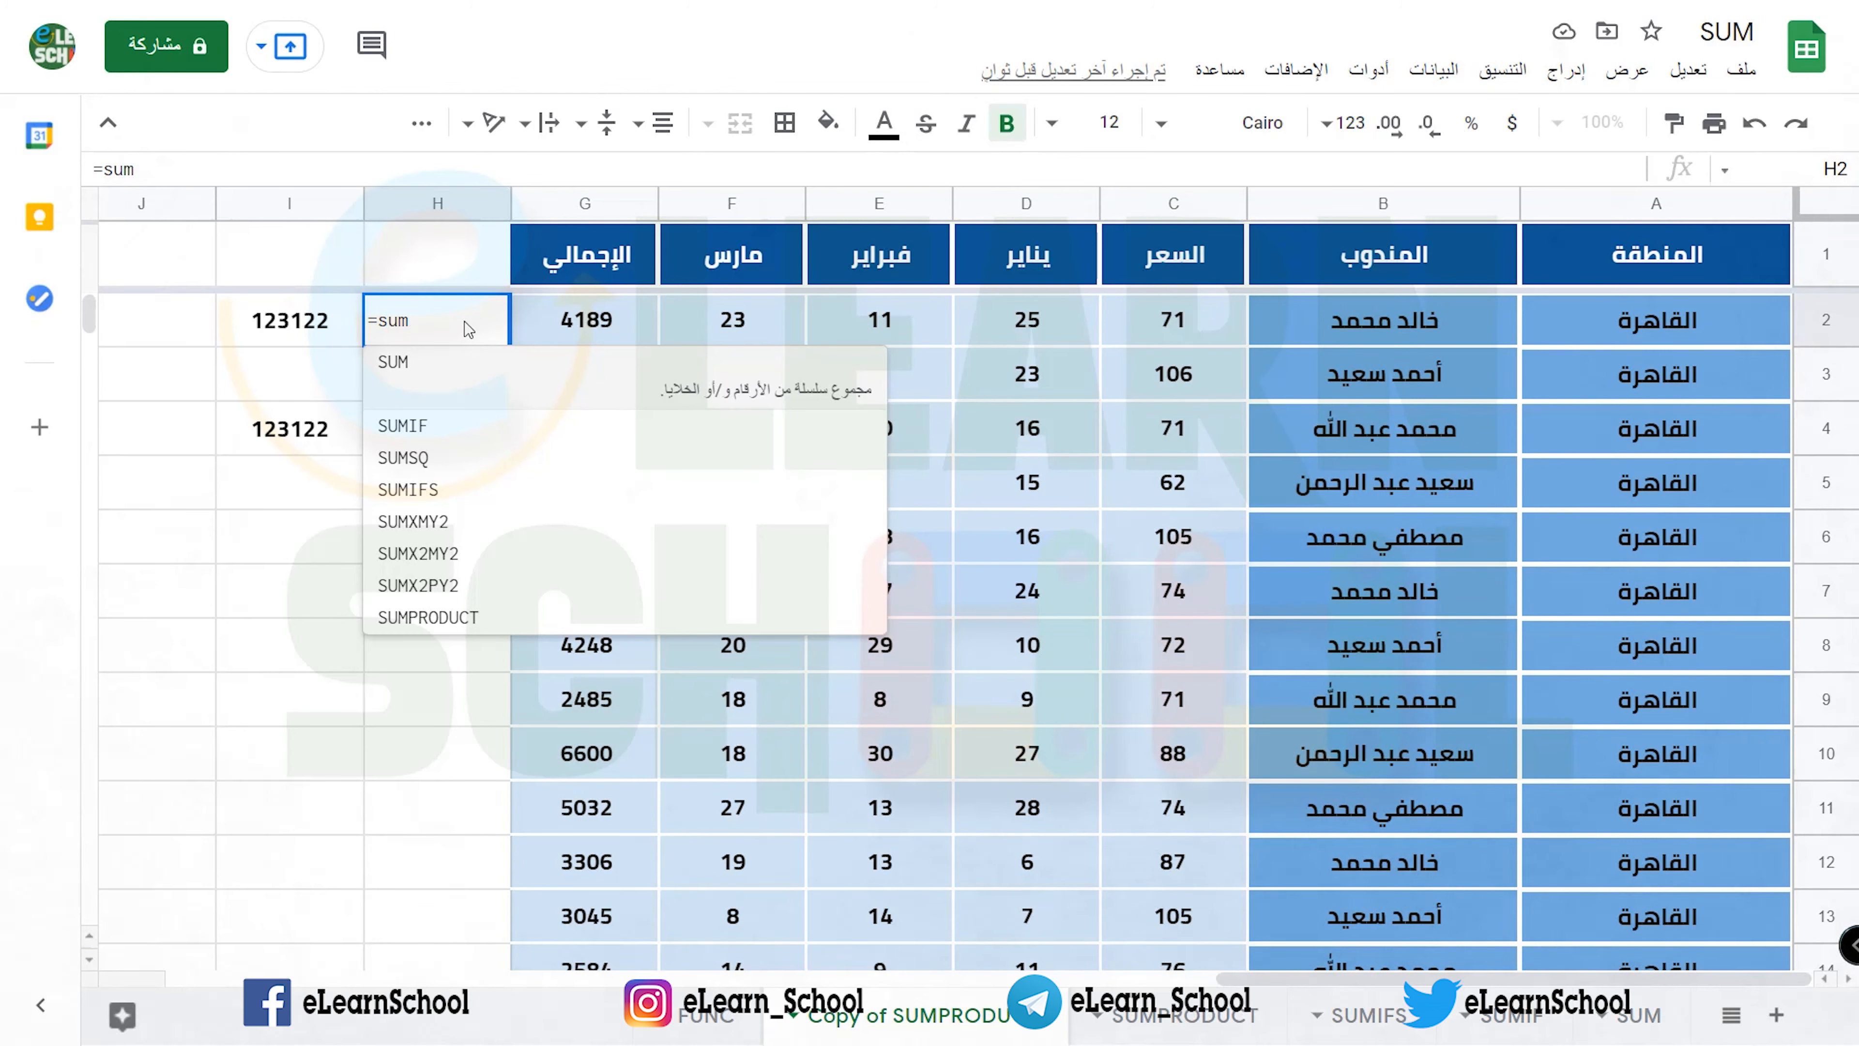
pyautogui.click(479, 364)
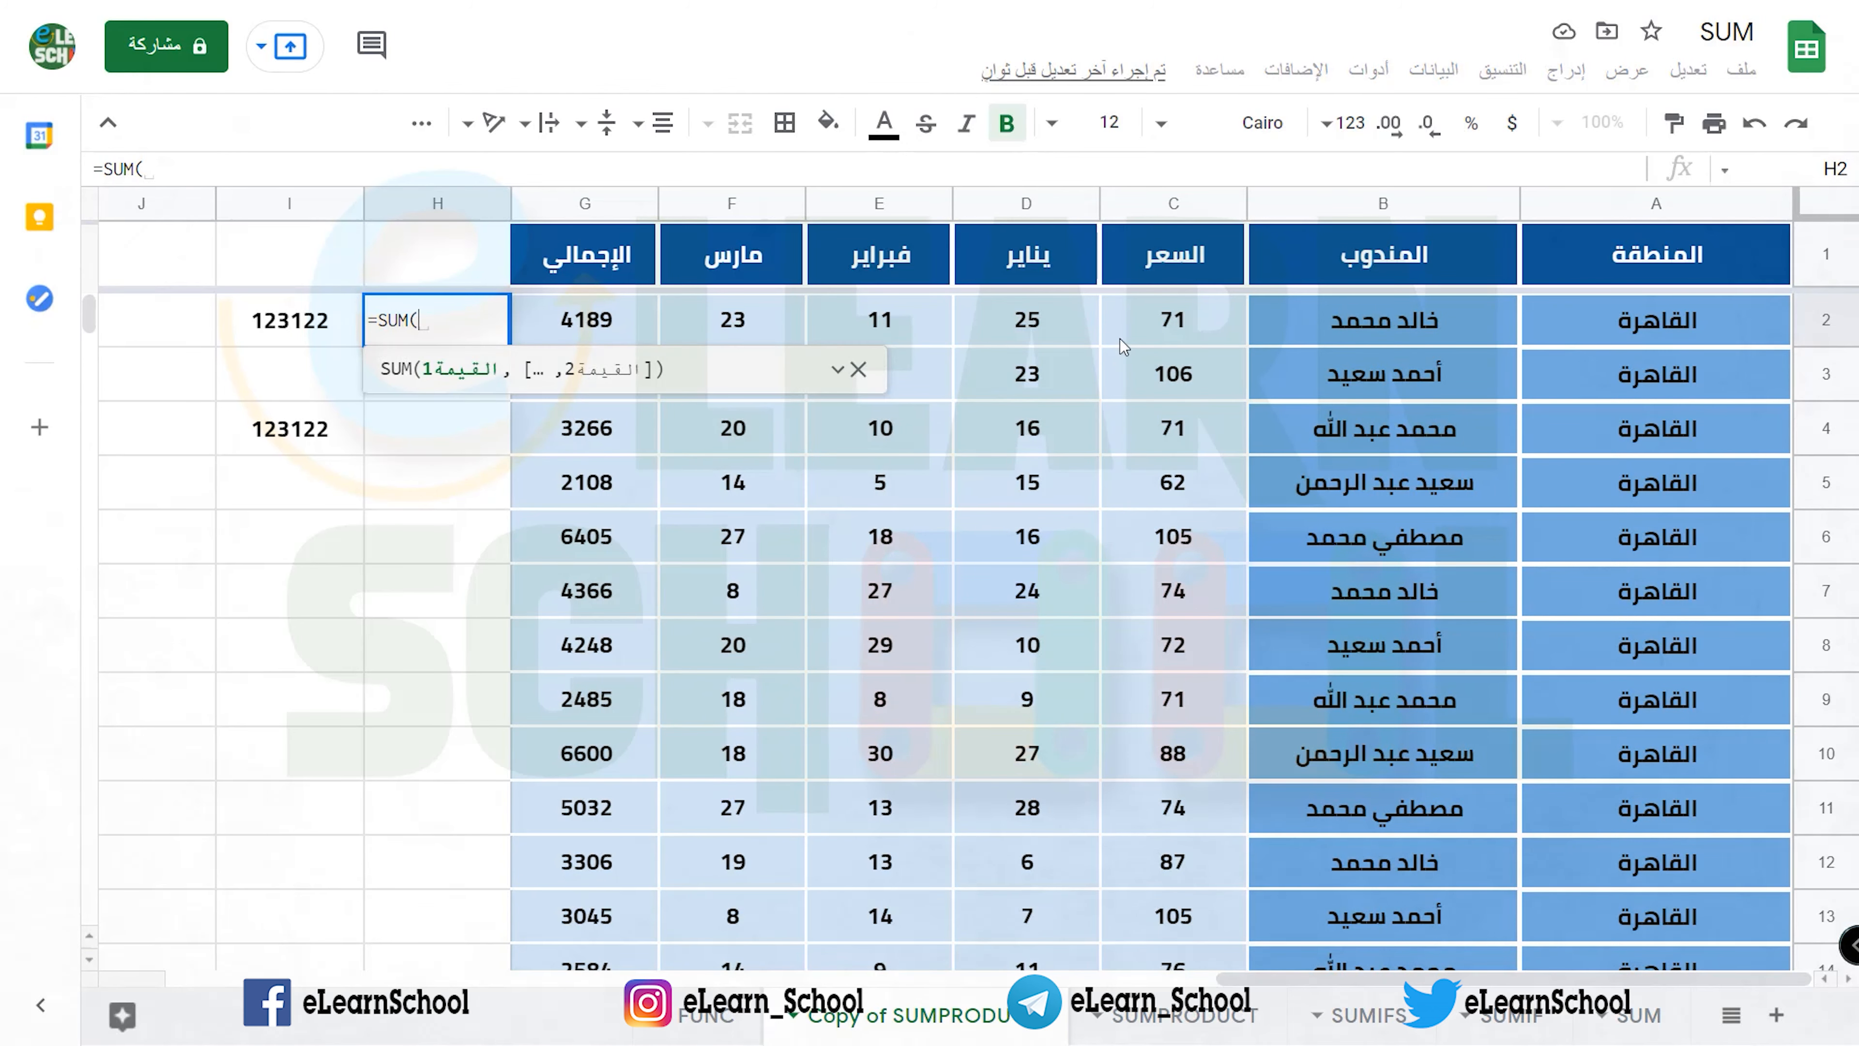
pyautogui.moveTo(1039, 323); pyautogui.dragTo(795, 308)
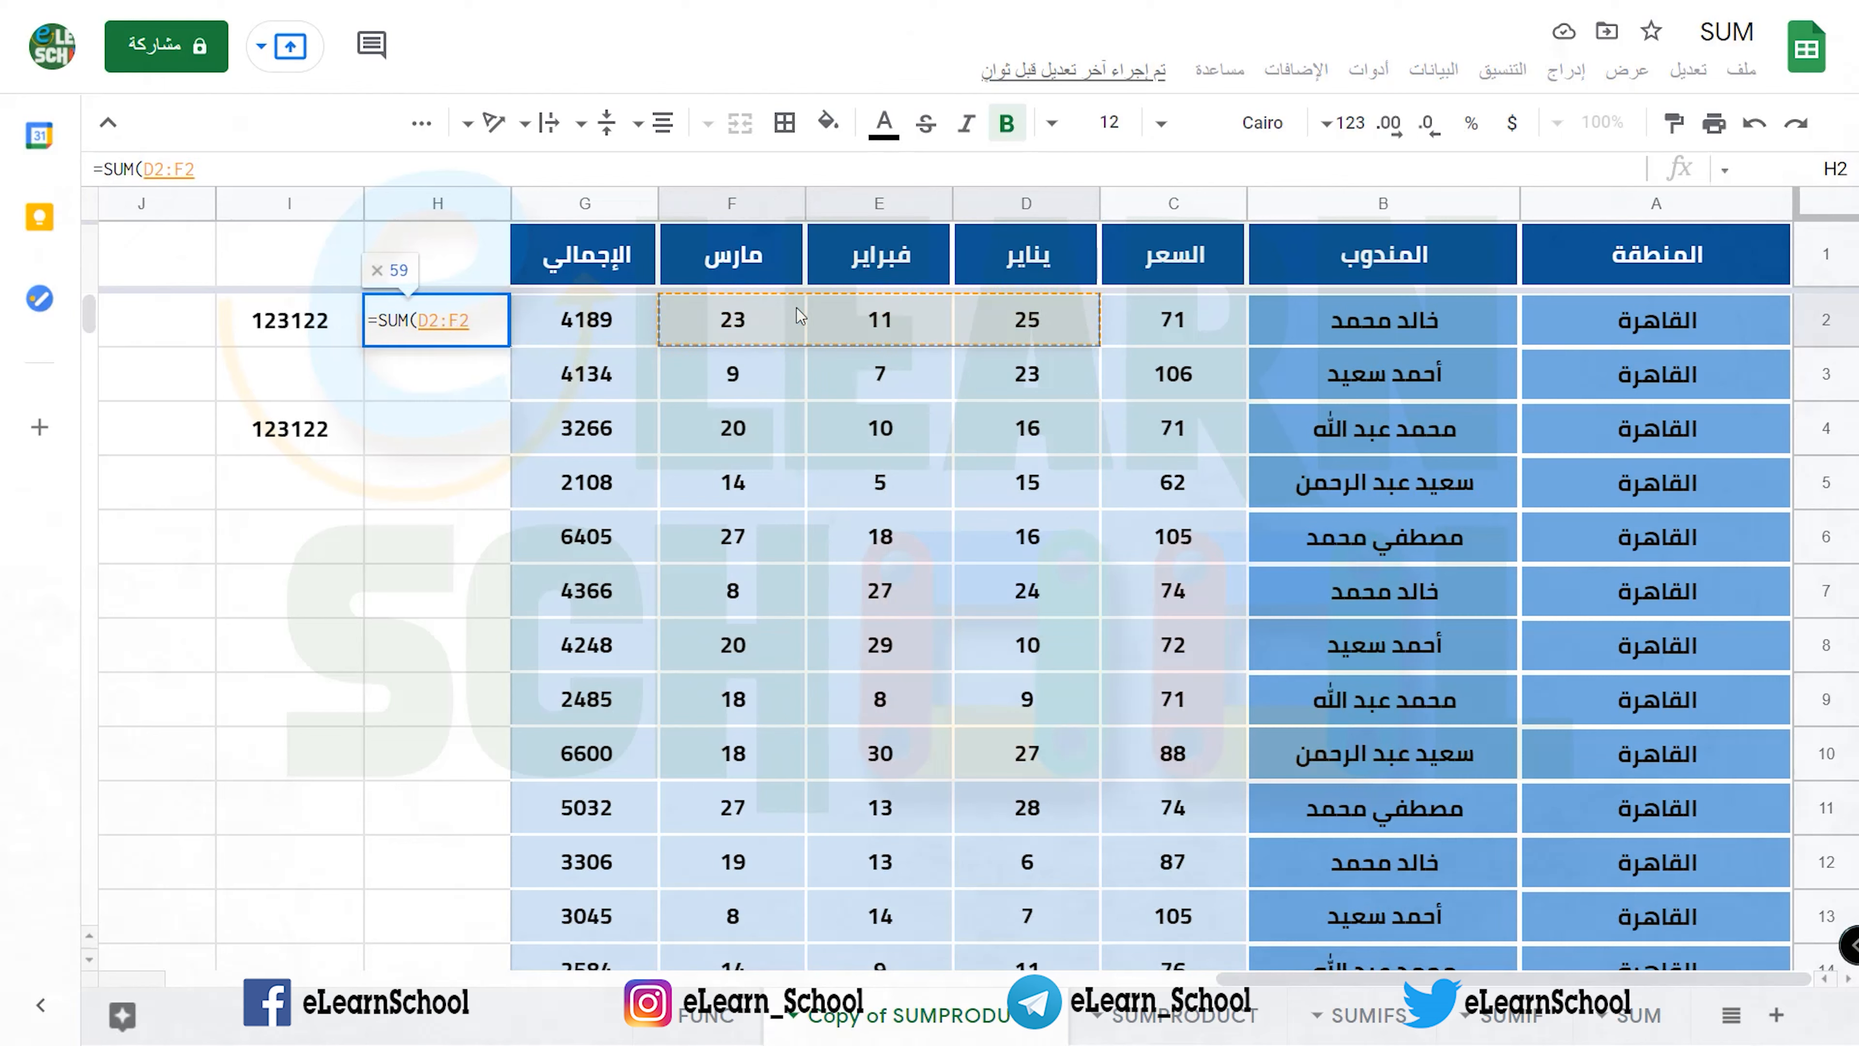
pyautogui.press('Return')
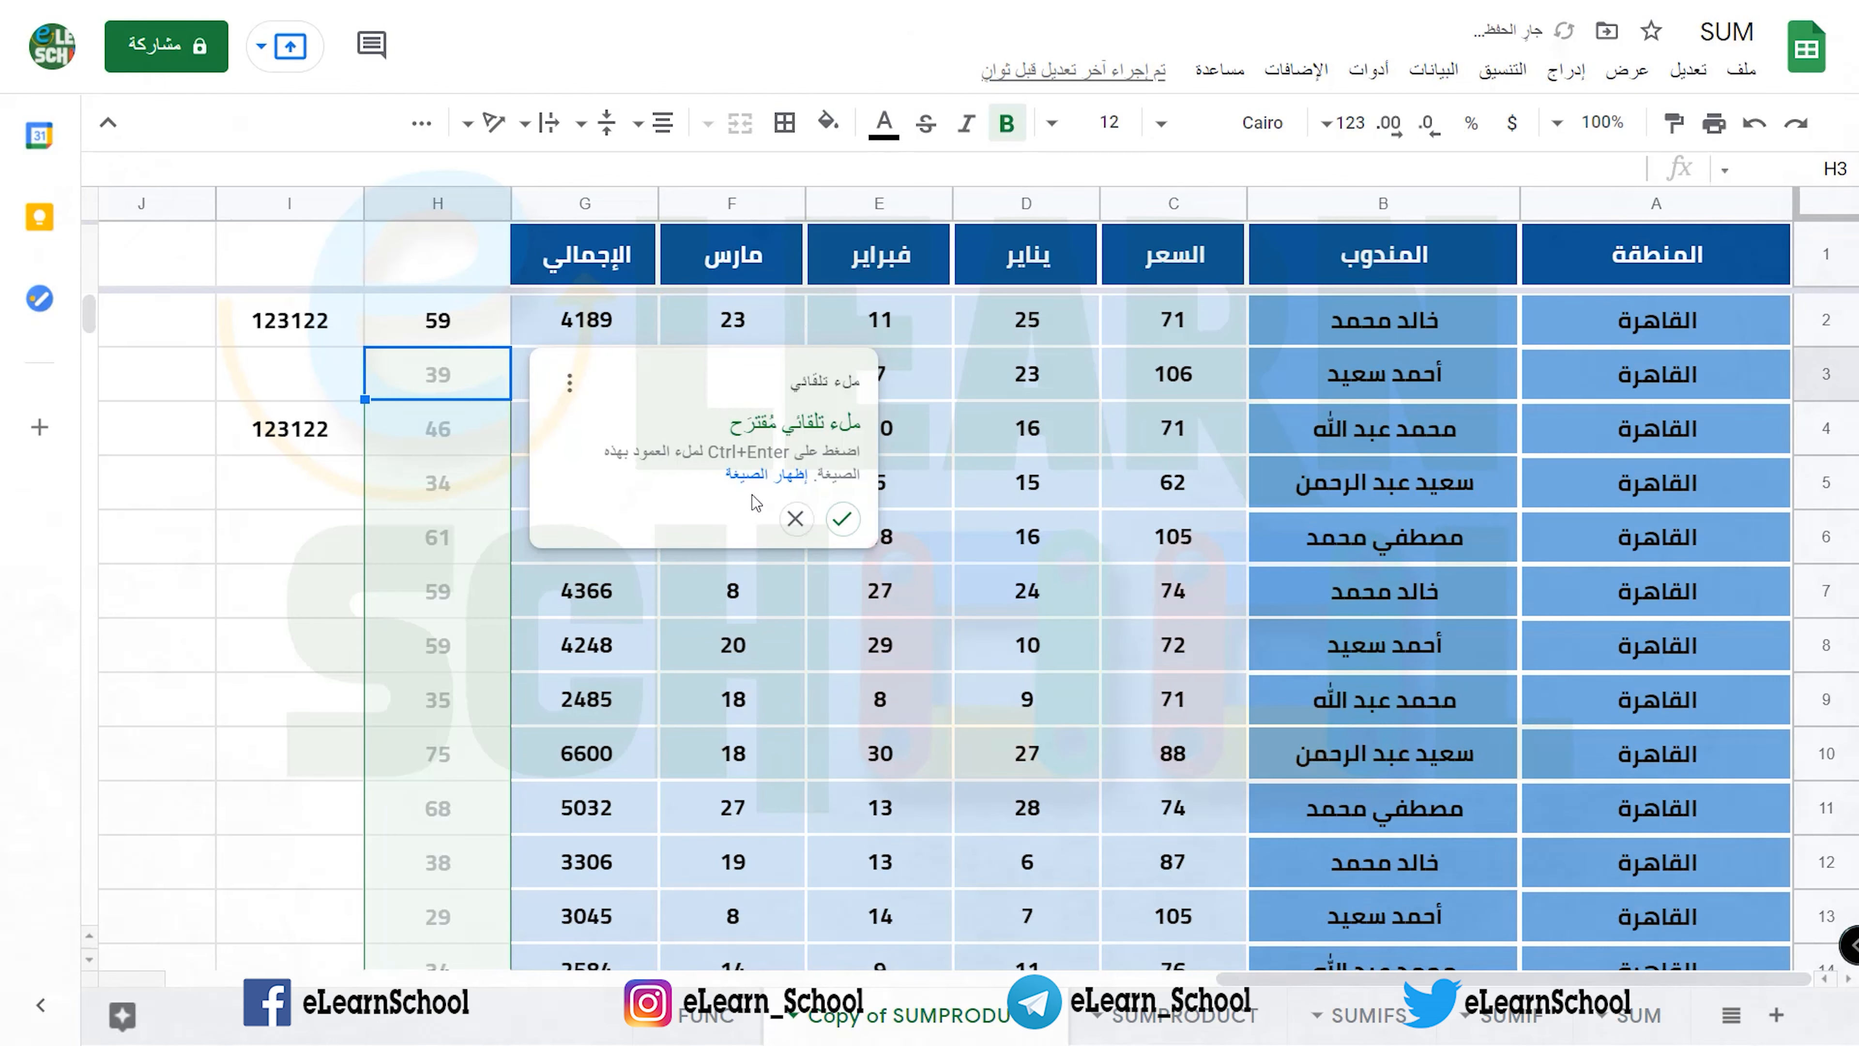
pyautogui.click(796, 518)
# - Copy the H2 sum and paste only its formula into the selected representative's other rows: H7, H12, H17, H22 and H27
pyautogui.click(435, 320)
pyautogui.hotkey('ctrl', 'c')
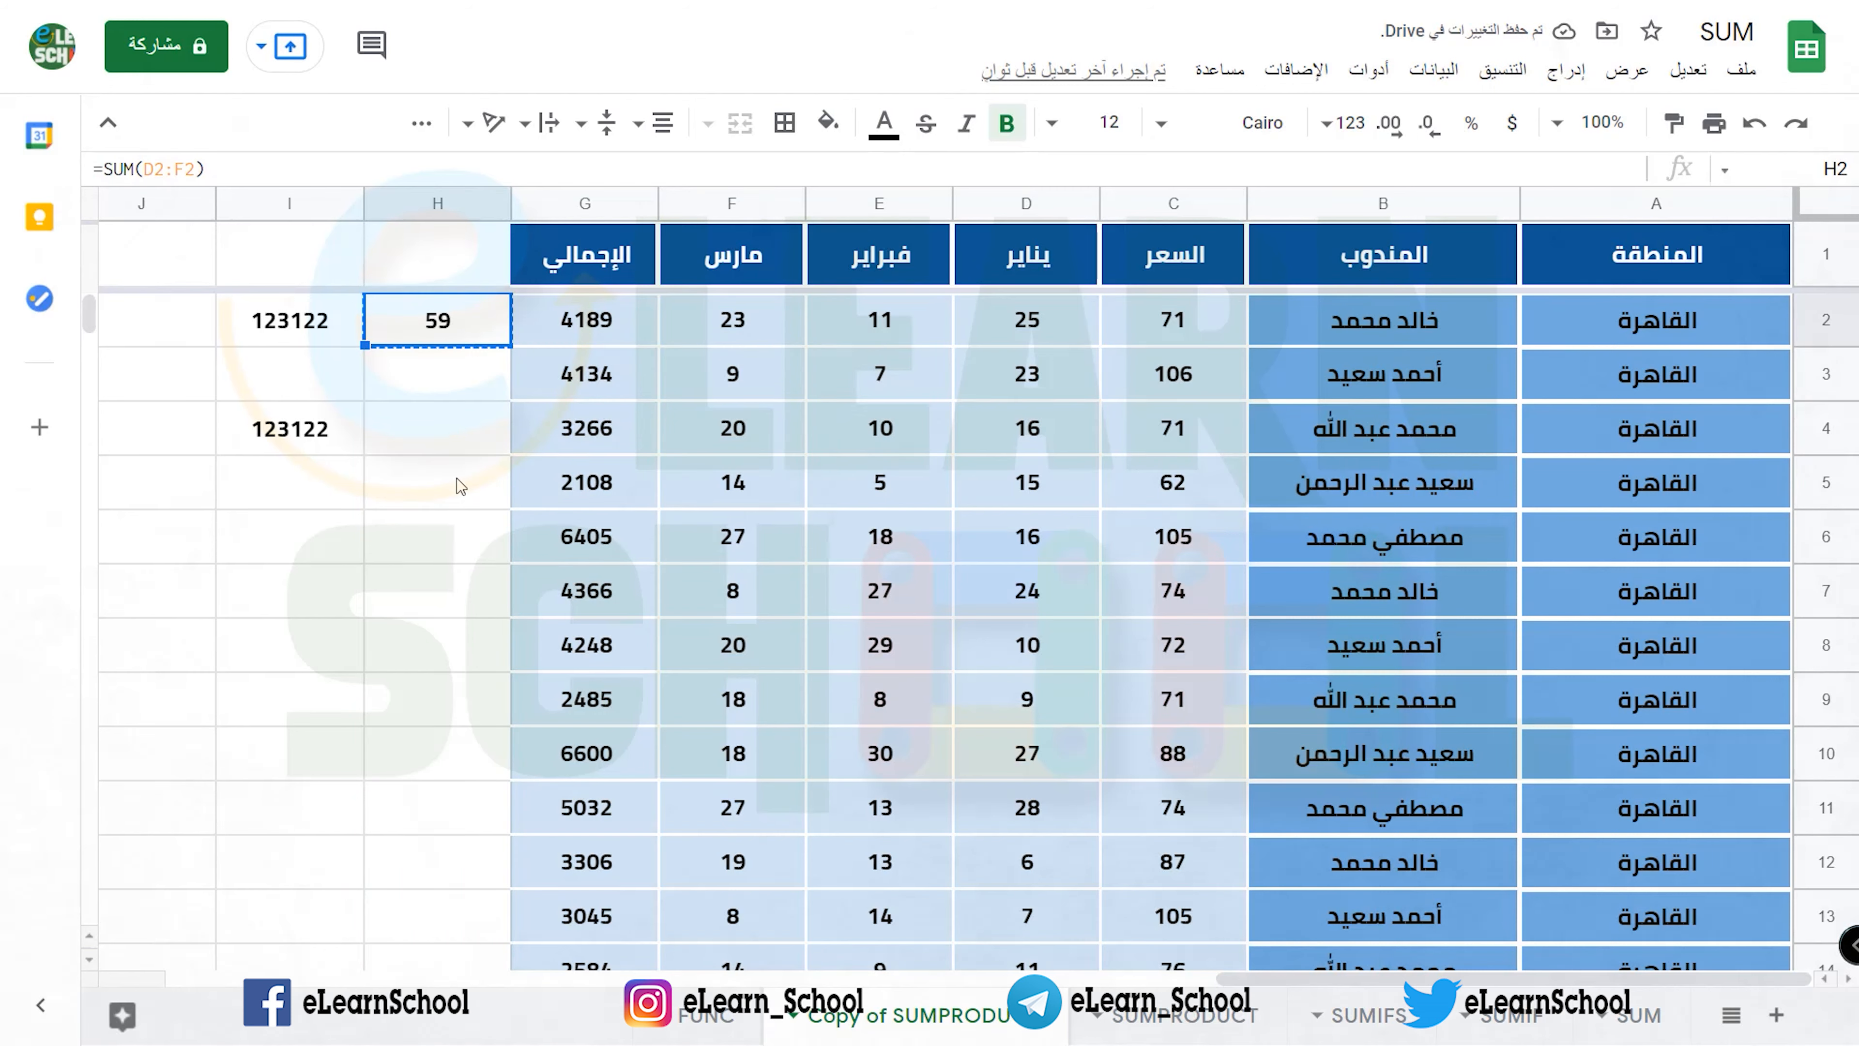
pyautogui.click(475, 590)
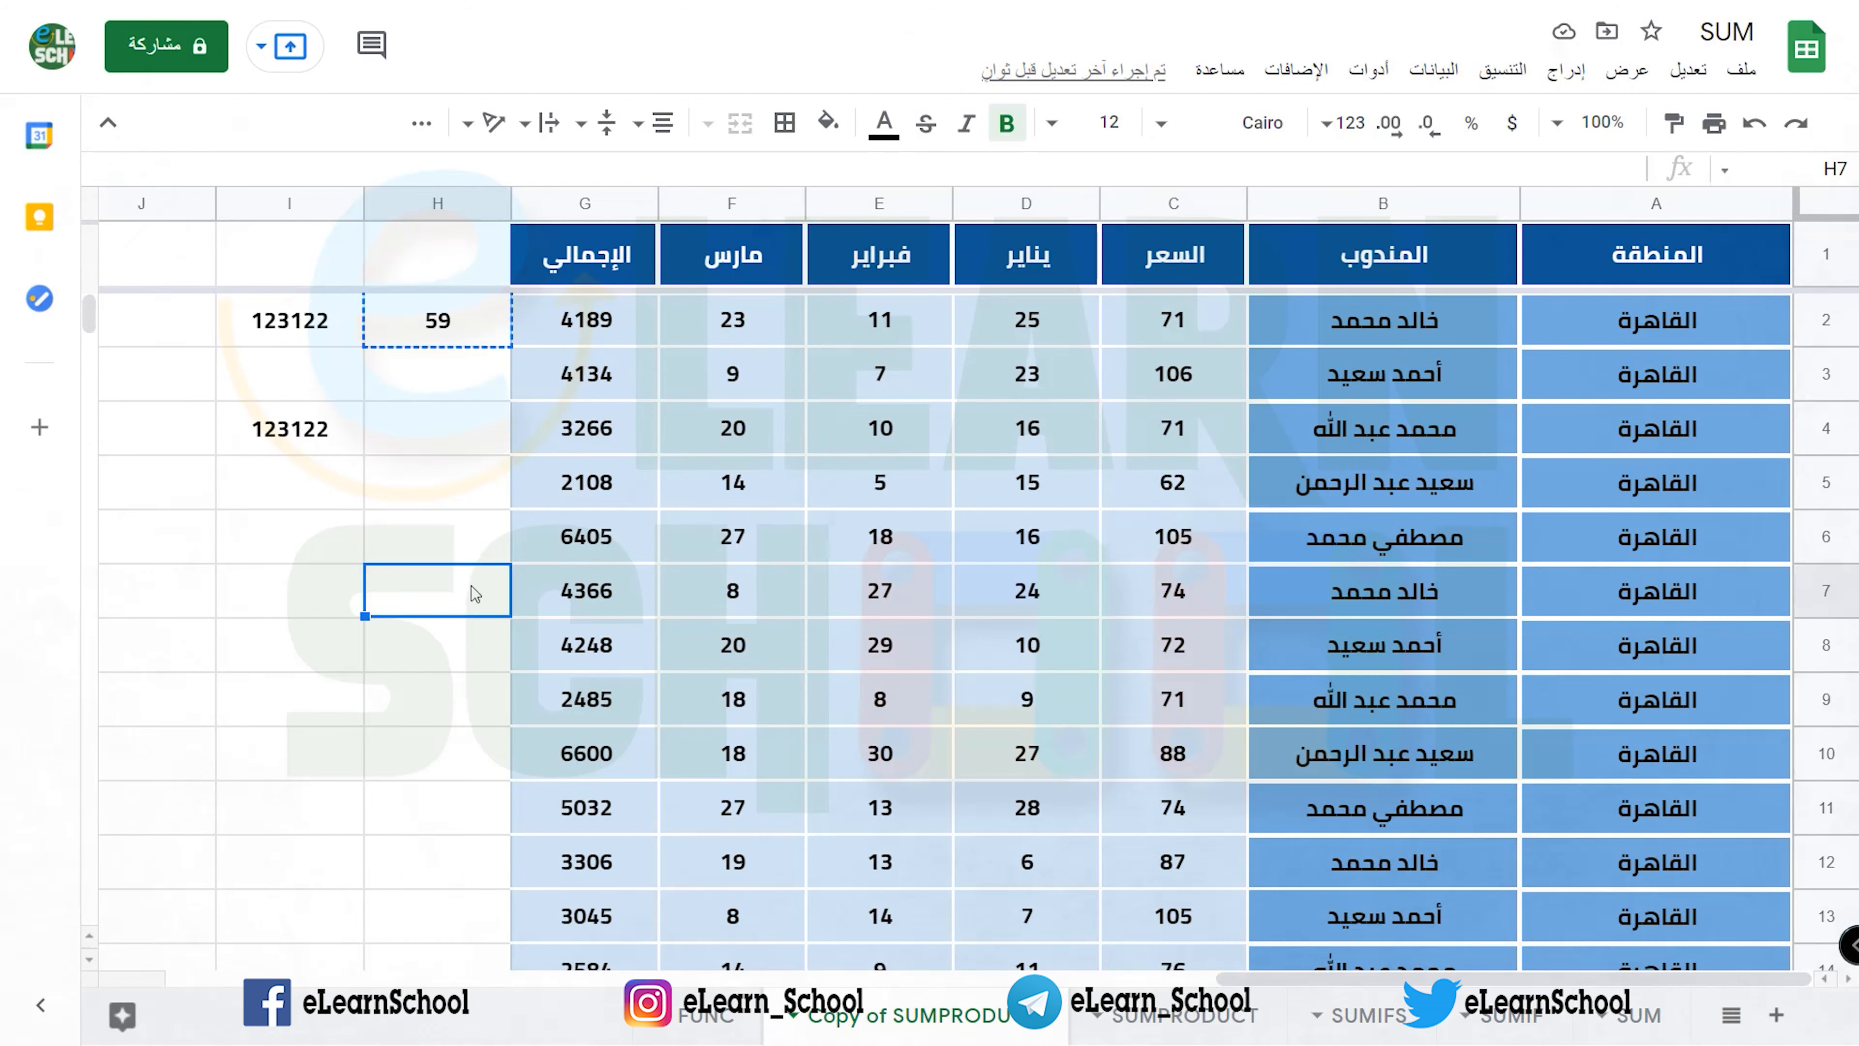
pyautogui.scroll(-2, 549, 662)
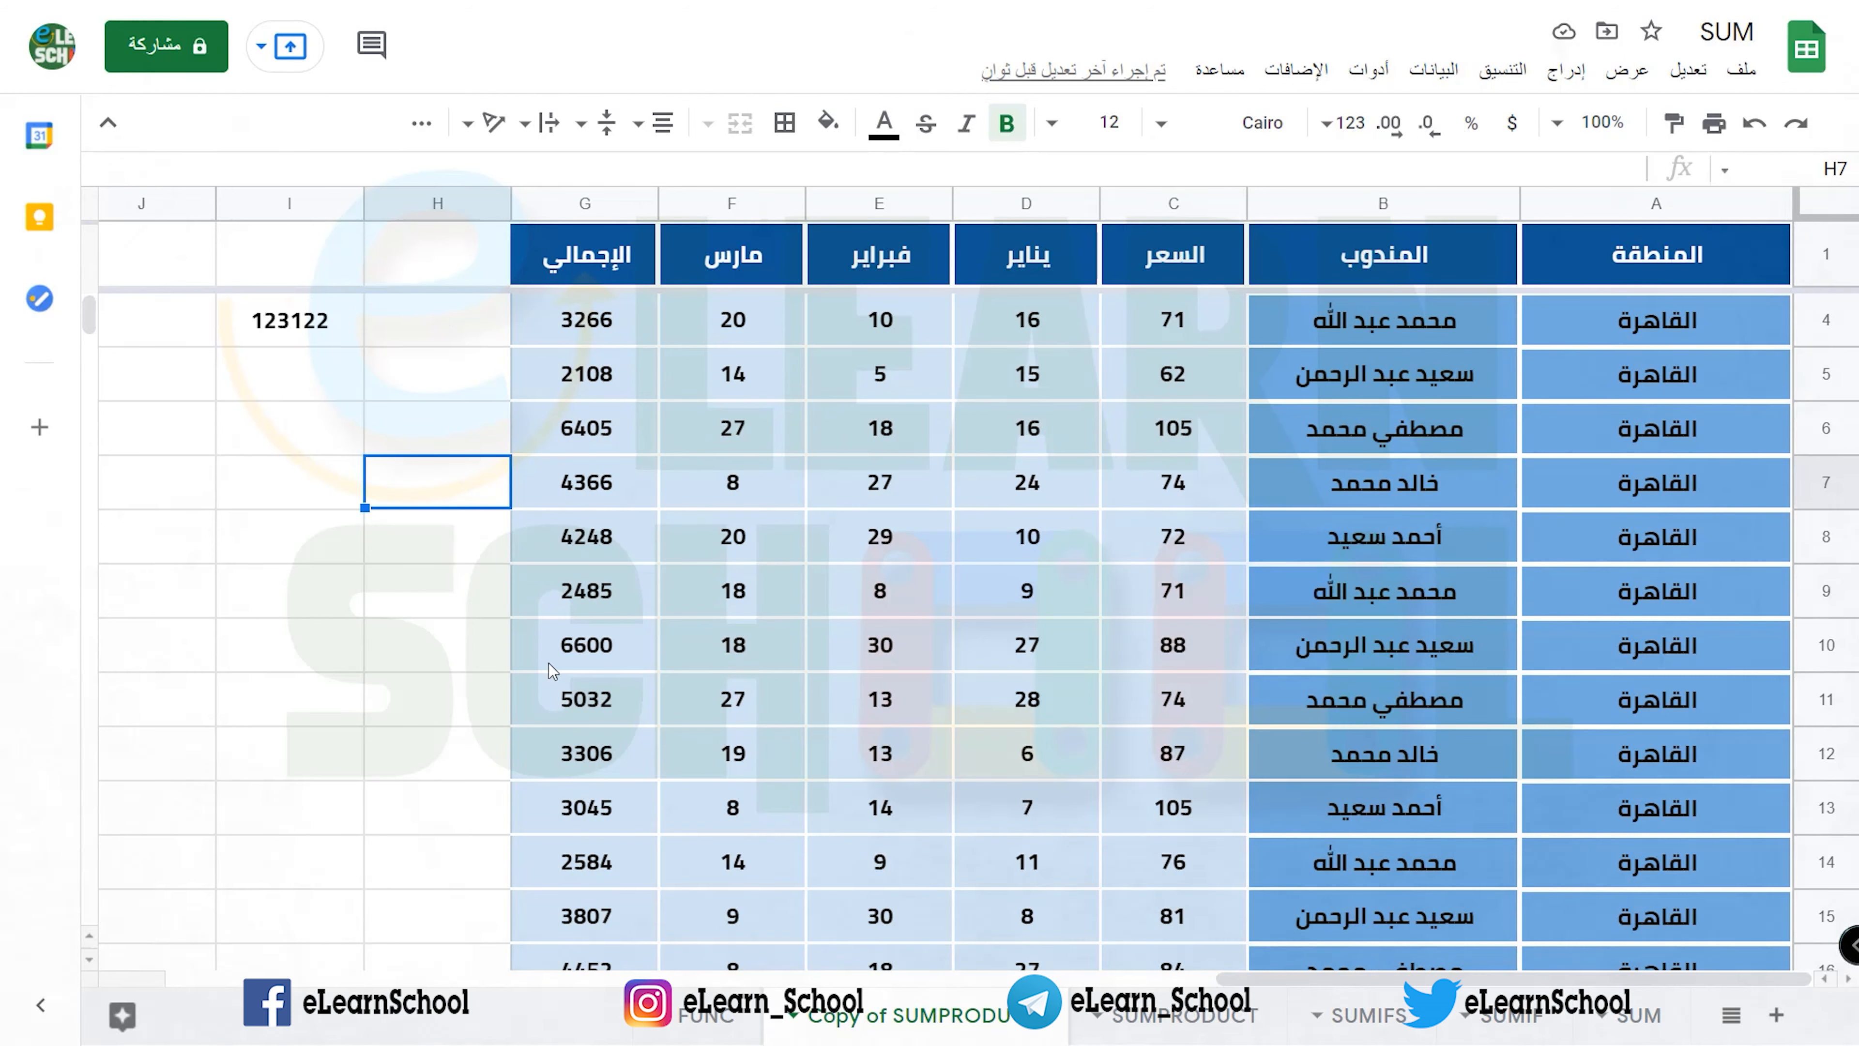
pyautogui.click(495, 758)
pyautogui.scroll(-4, 776, 842)
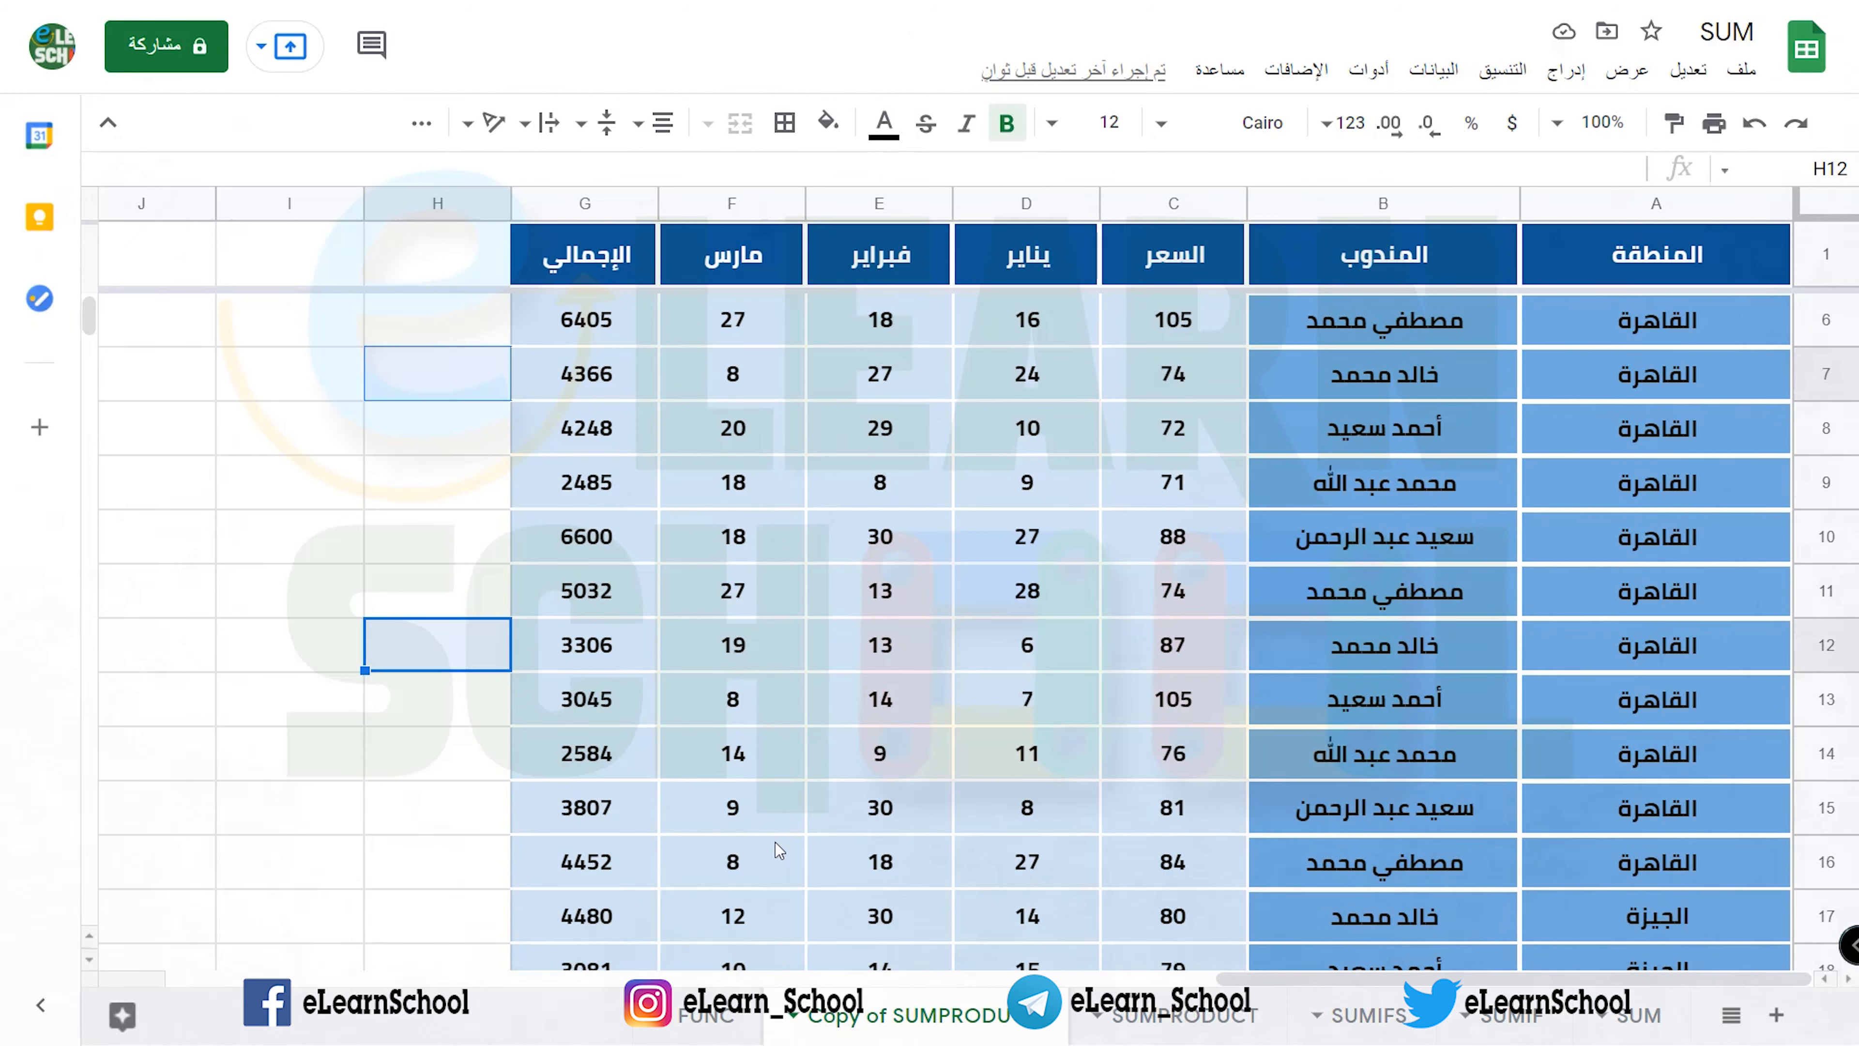
pyautogui.click(493, 801)
pyautogui.scroll(-6, 494, 801)
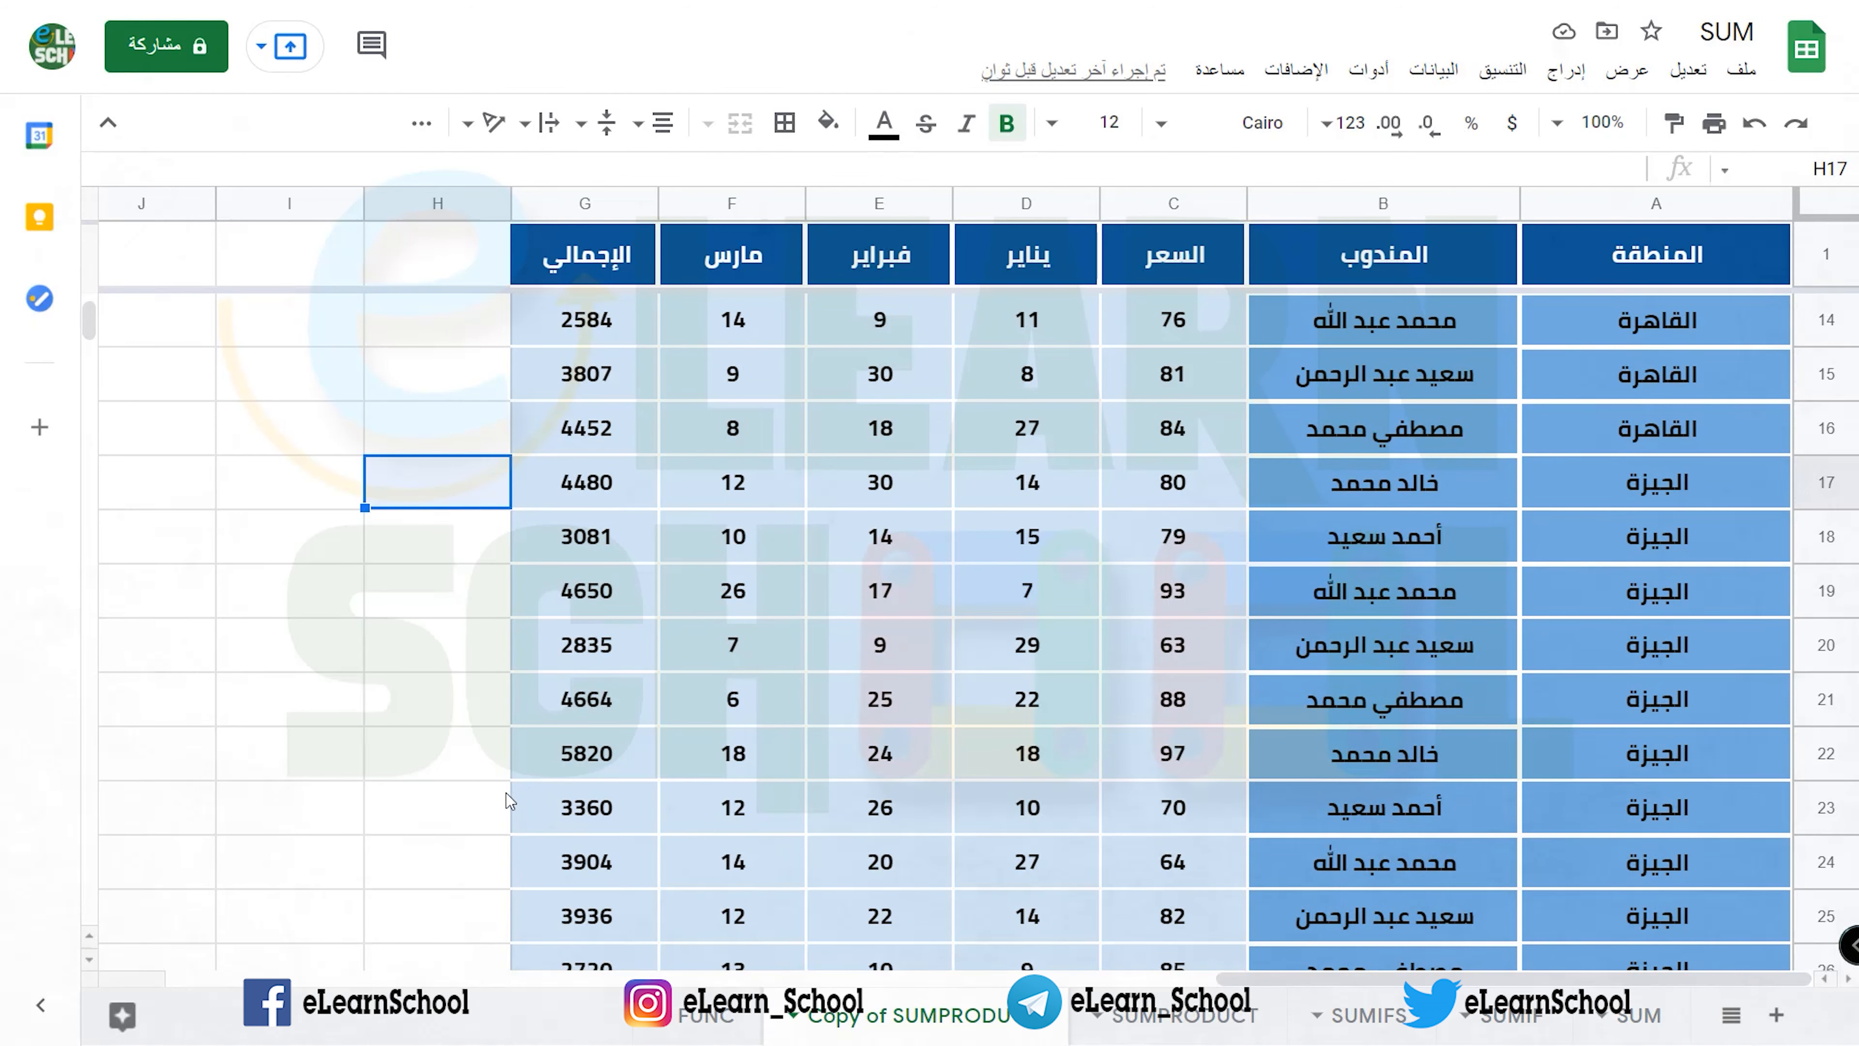
pyautogui.click(472, 767)
pyautogui.scroll(-6, 472, 767)
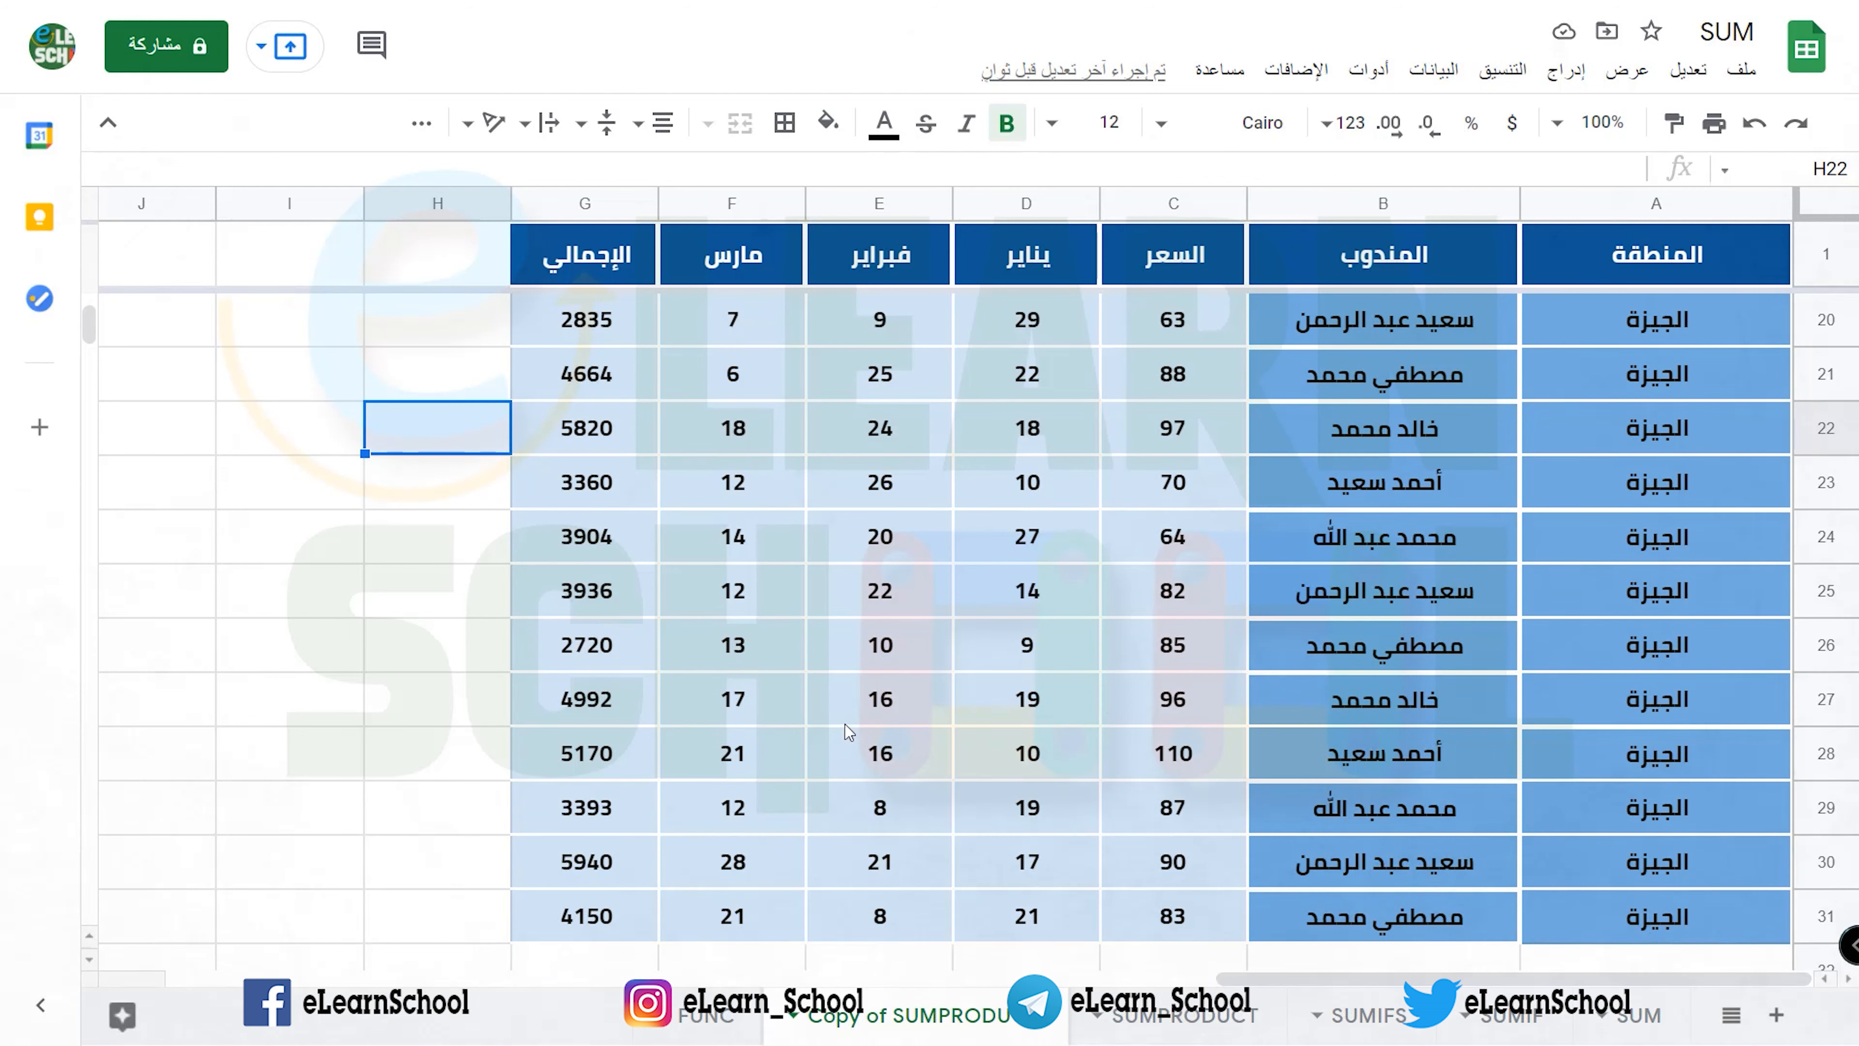
pyautogui.click(489, 716)
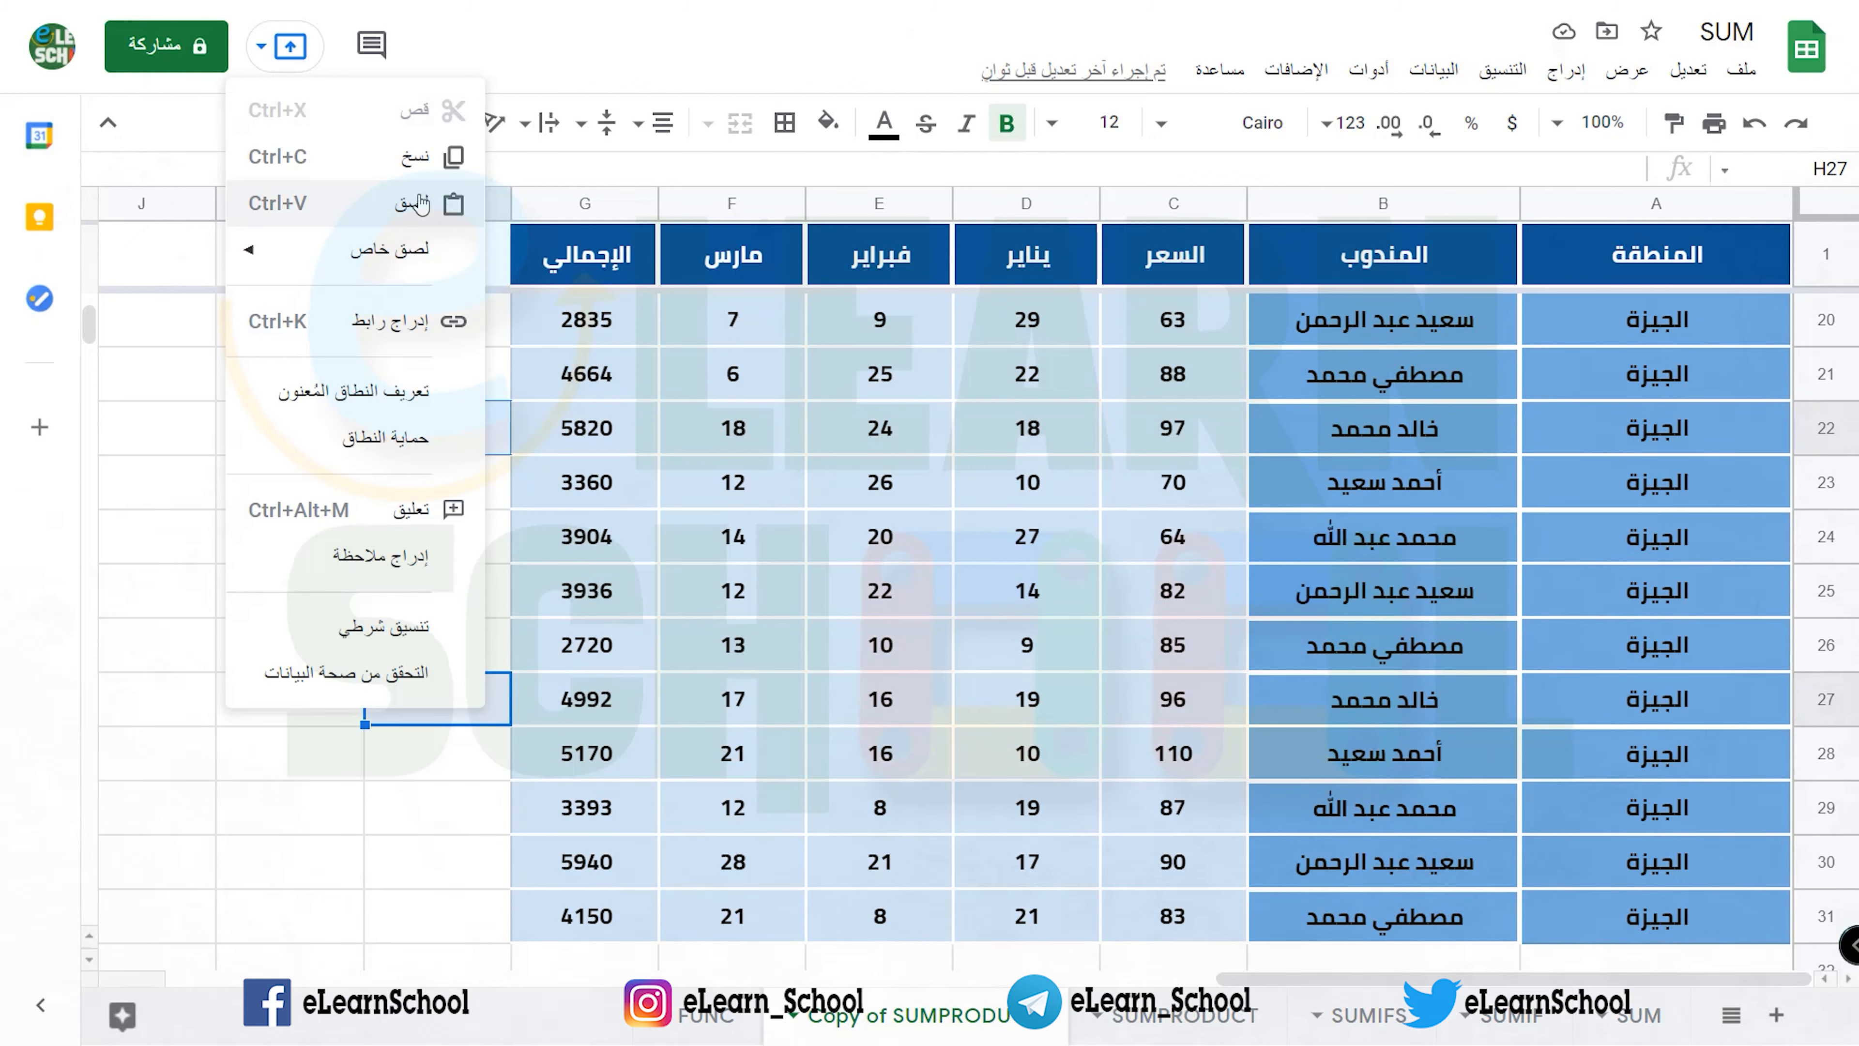
pyautogui.moveTo(431, 253)
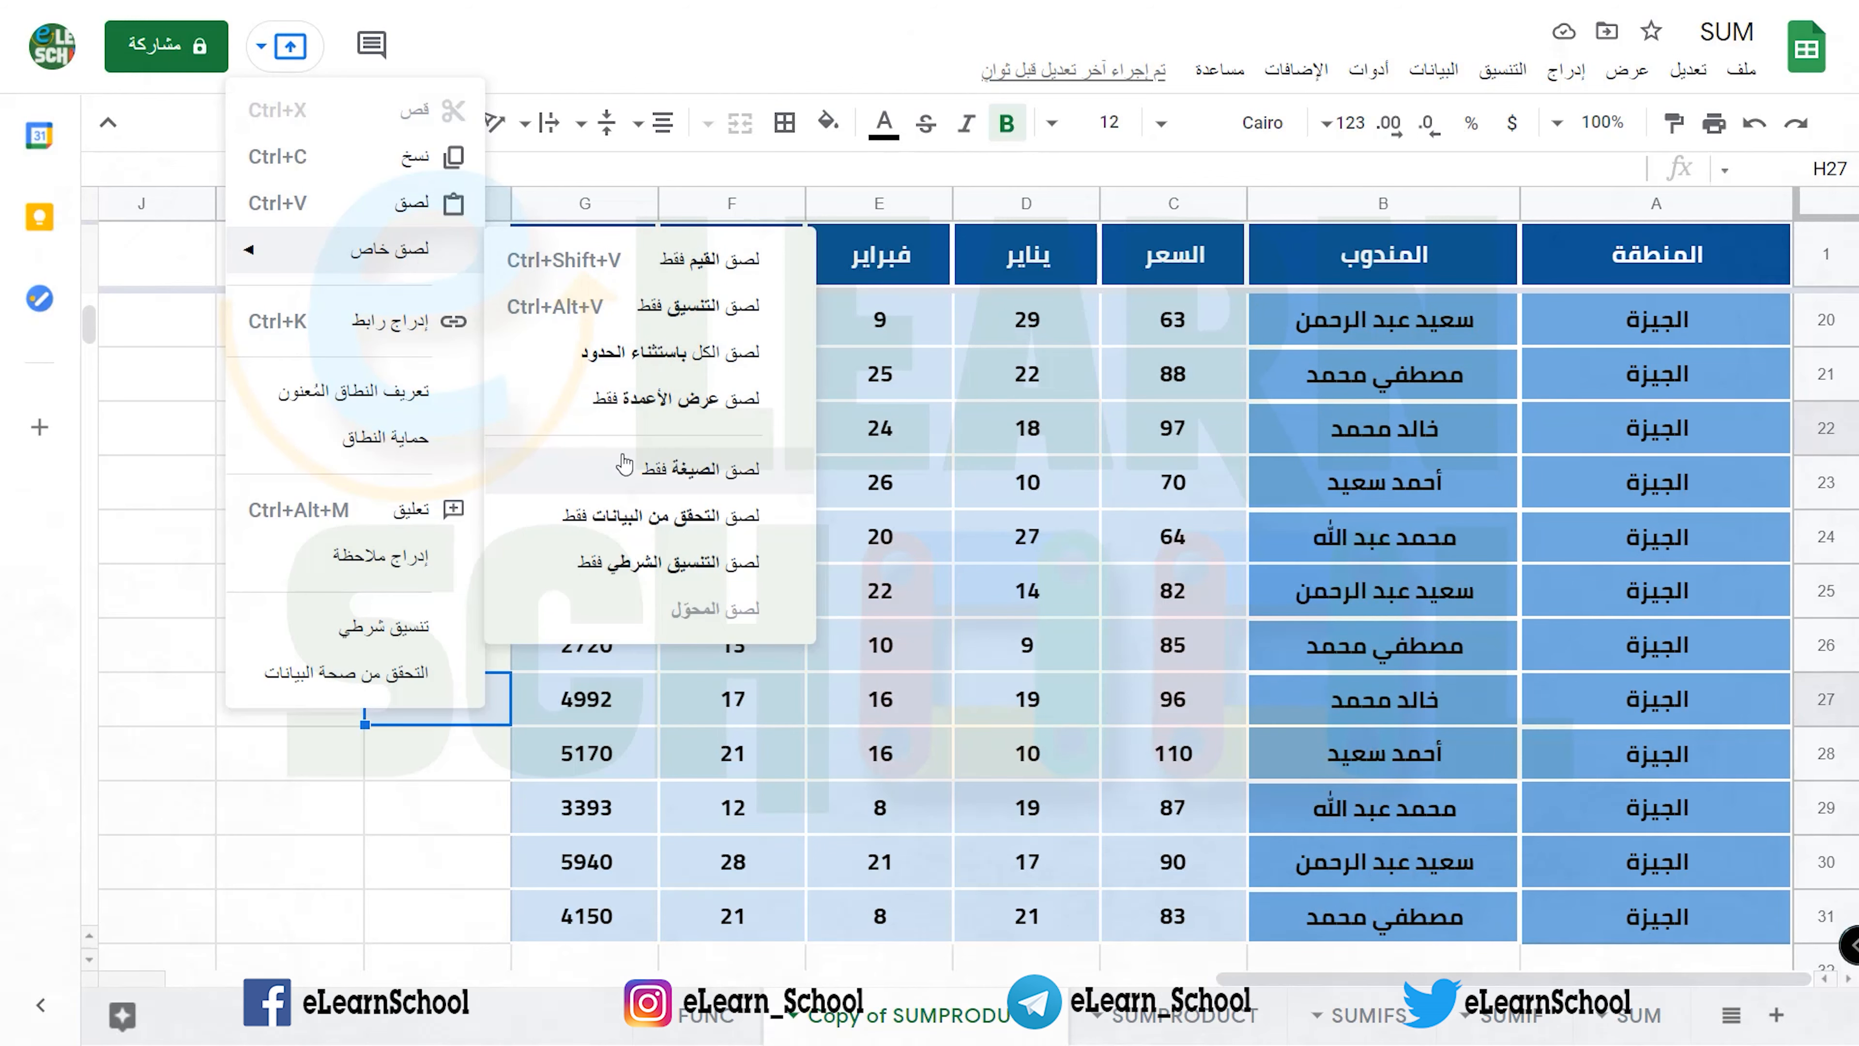
pyautogui.click(625, 469)
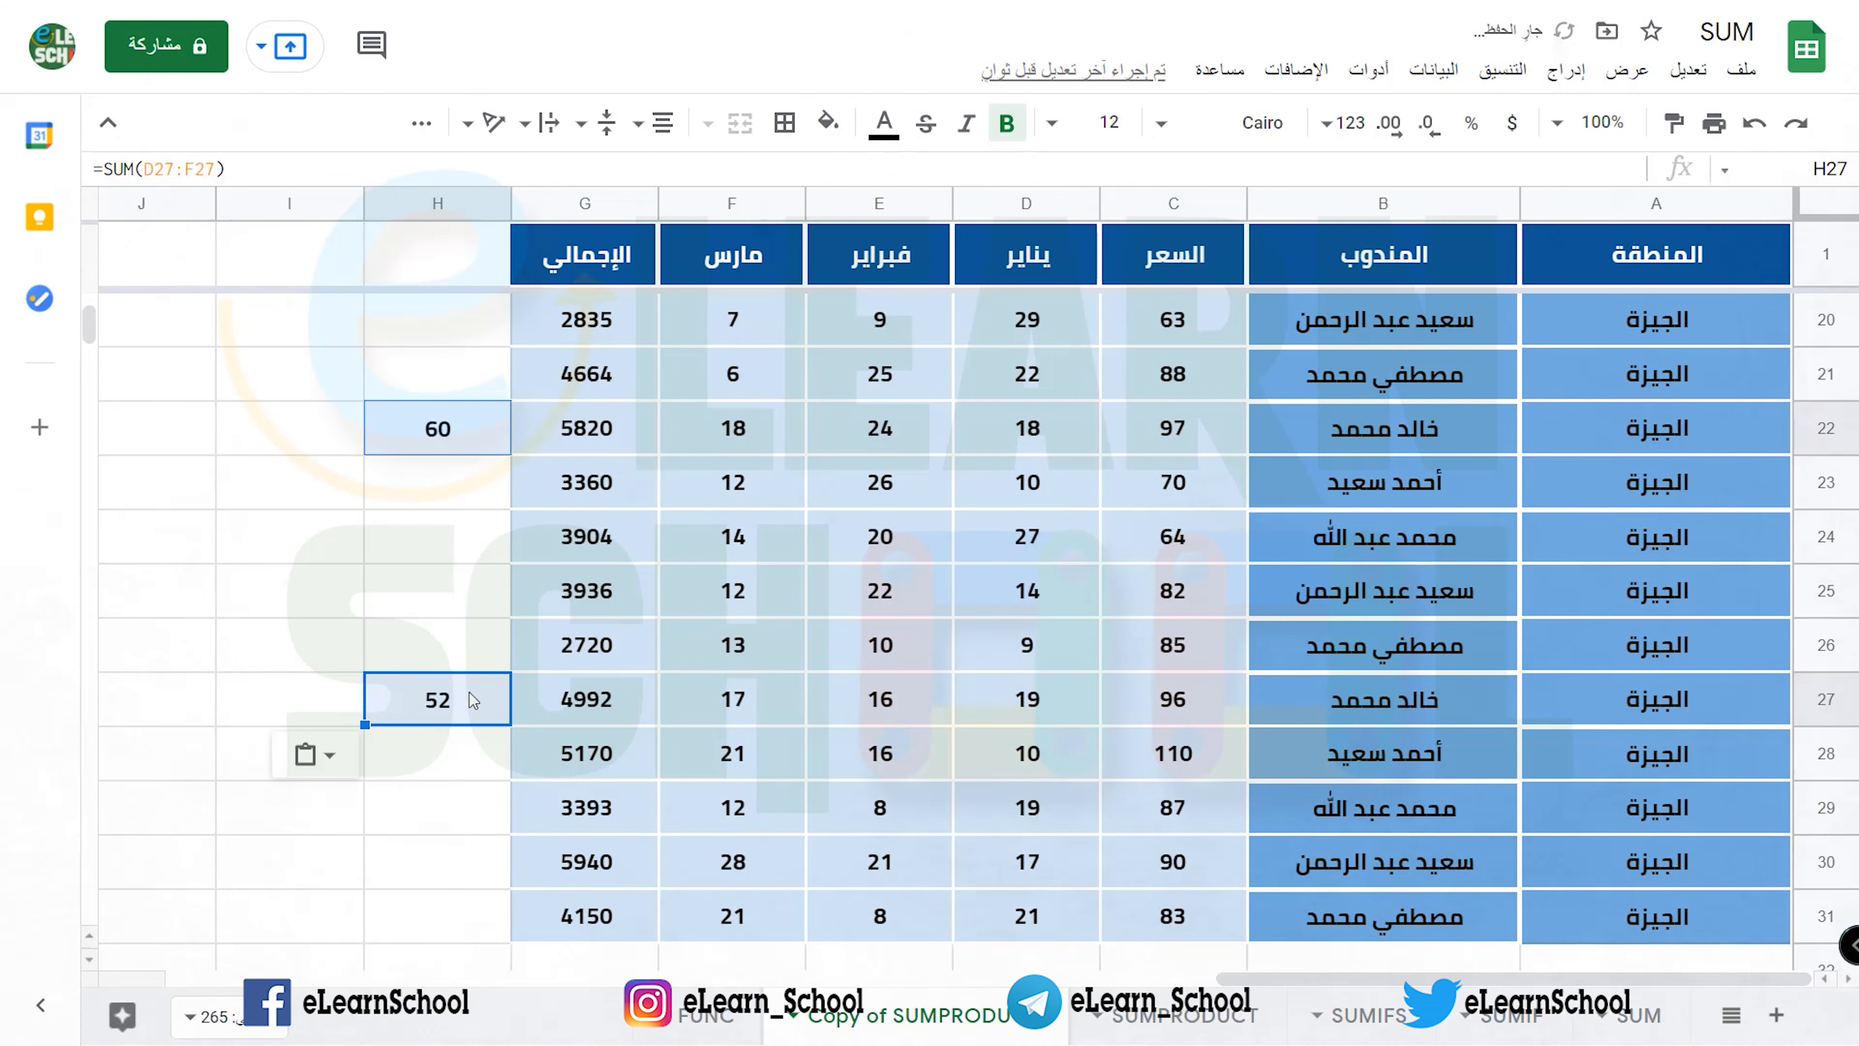
# - Select the representative's row sums in H27, H22, H17, H12, H7 and H2 together to check their combined sum
pyautogui.scroll(5, 470, 691)
pyautogui.scroll(-3, 470, 692)
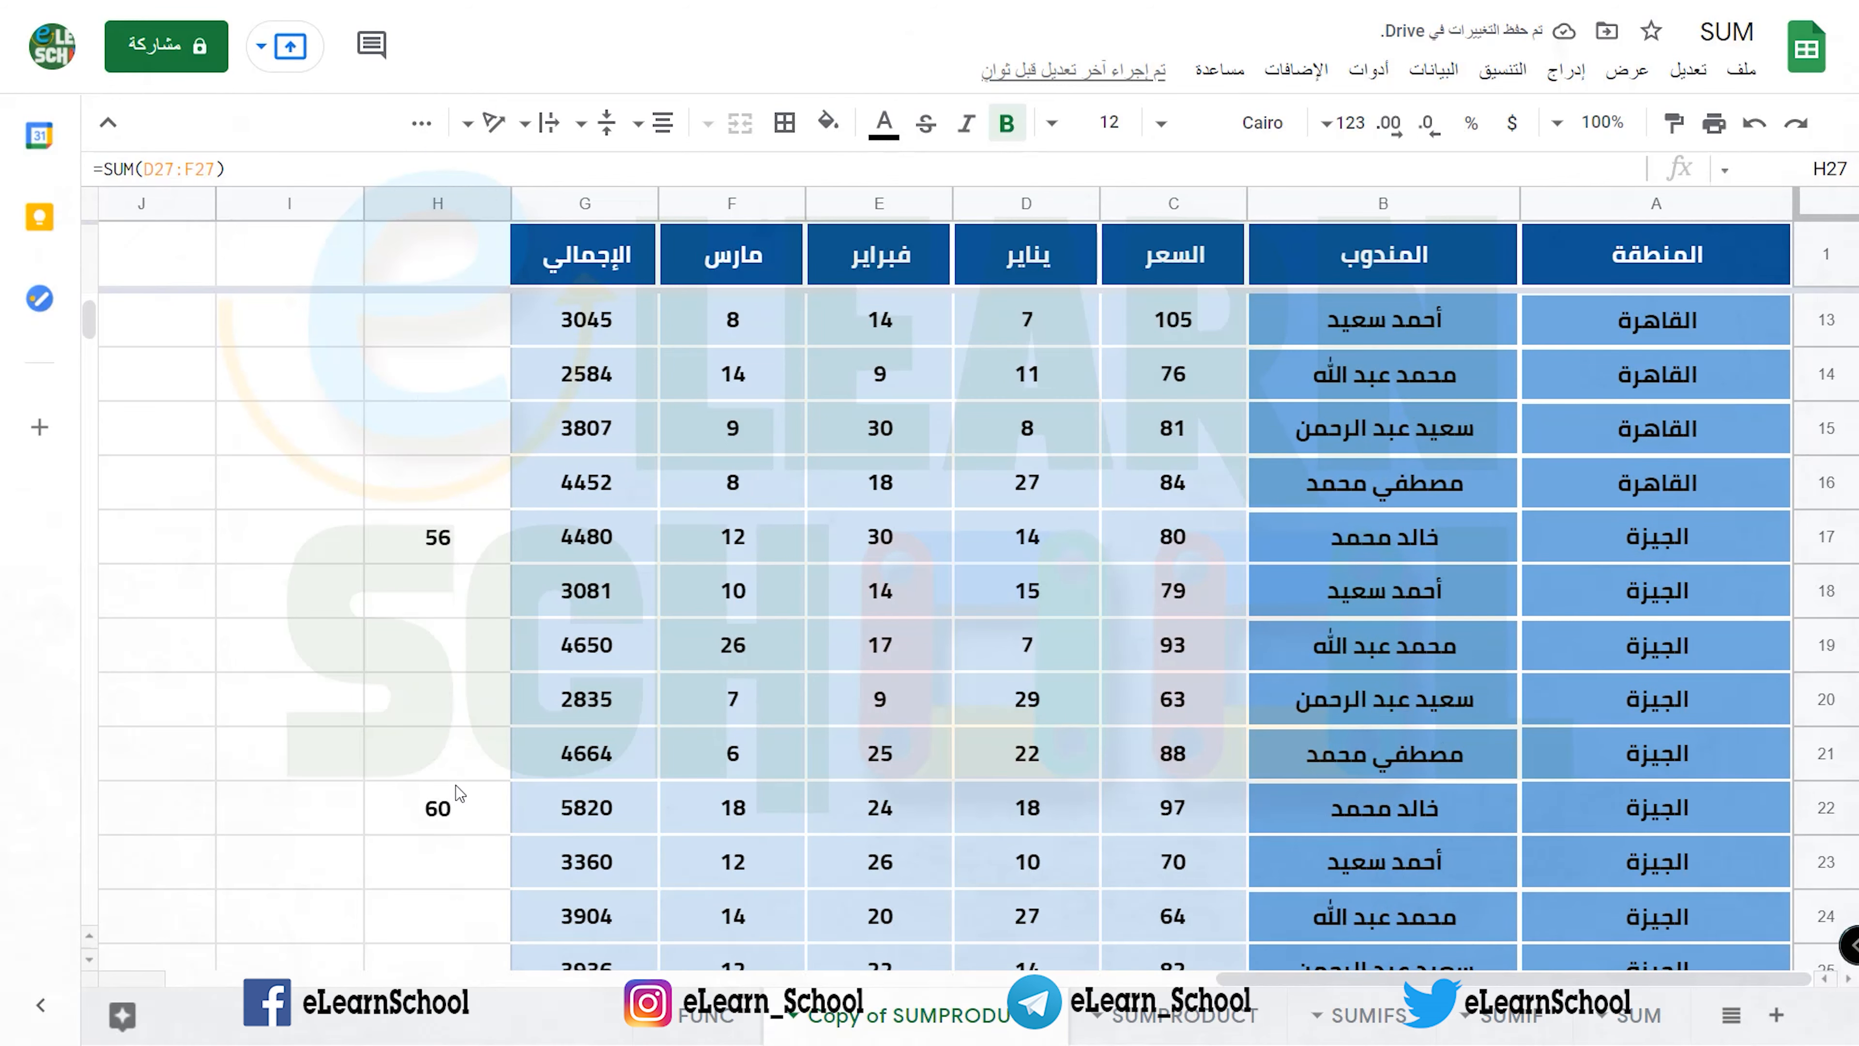
pyautogui.click(454, 798)
pyautogui.keyDown('ctrl'); pyautogui.click(438, 501); pyautogui.keyUp('ctrl')
pyautogui.click(441, 539)
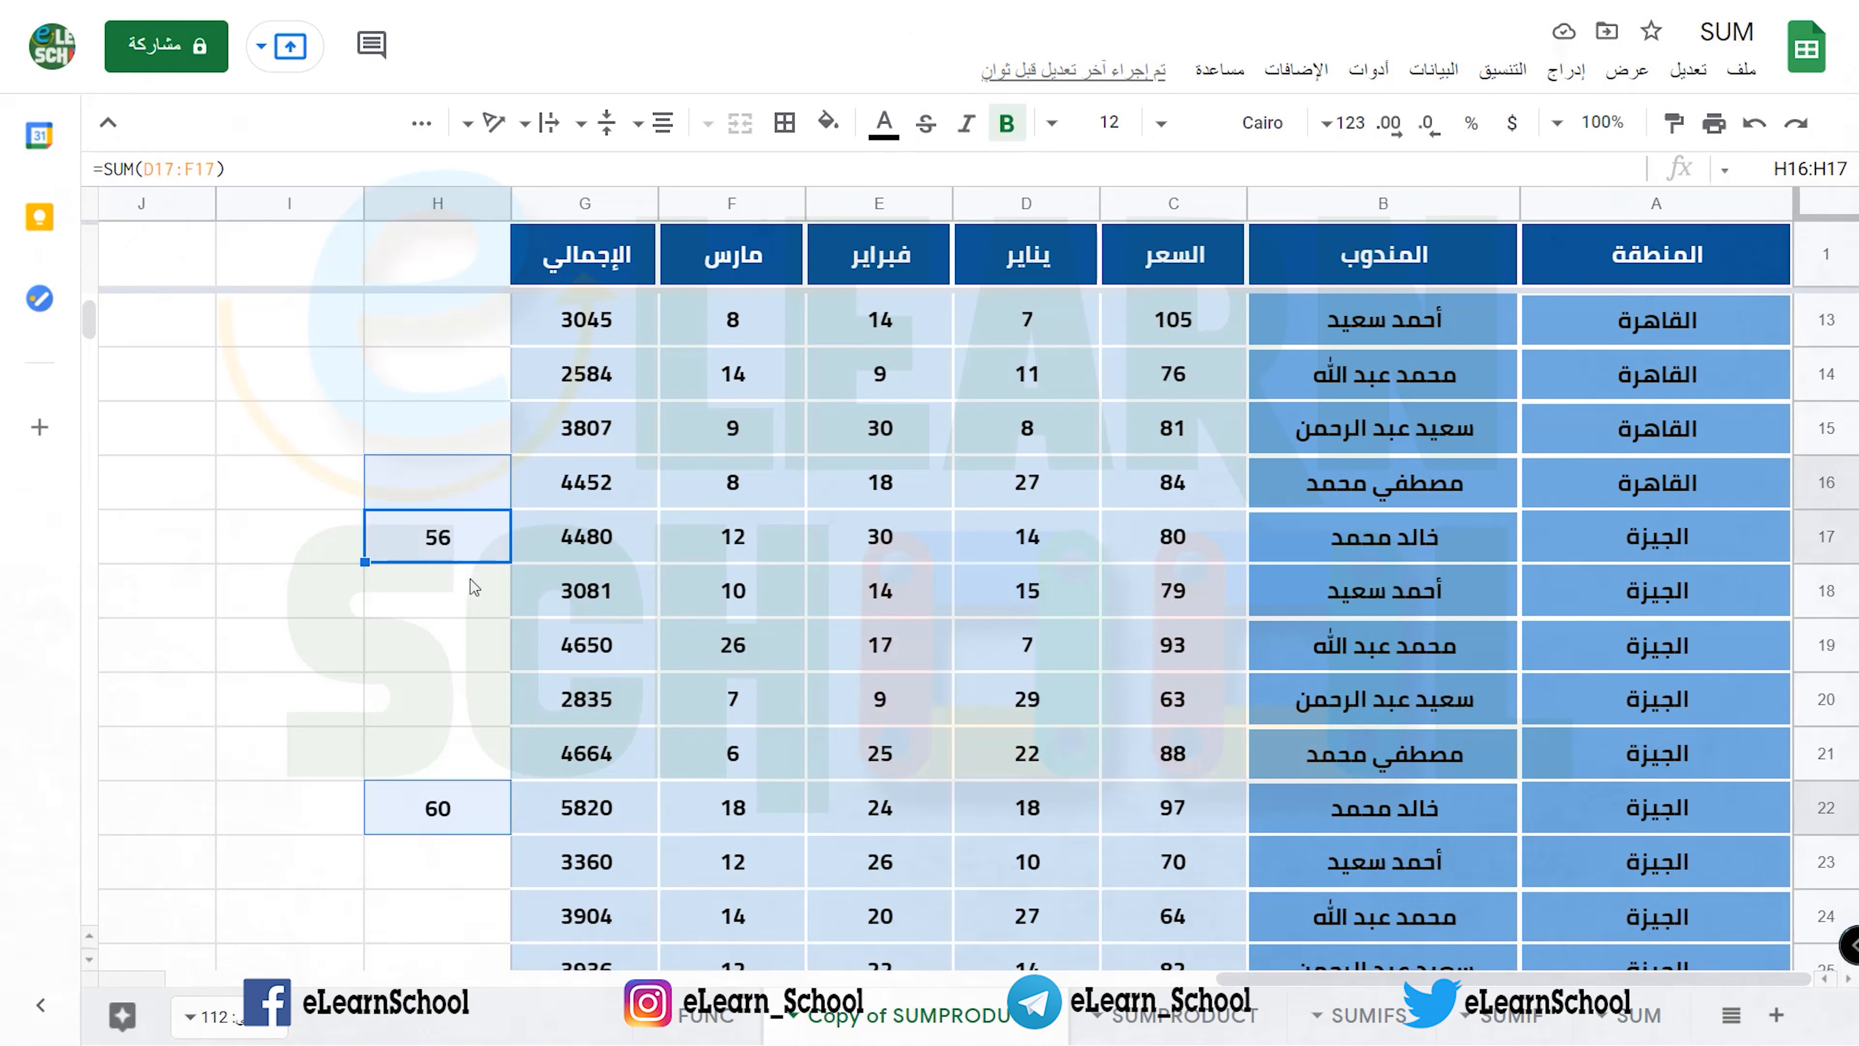
pyautogui.scroll(2, 473, 642)
pyautogui.scroll(3, 474, 643)
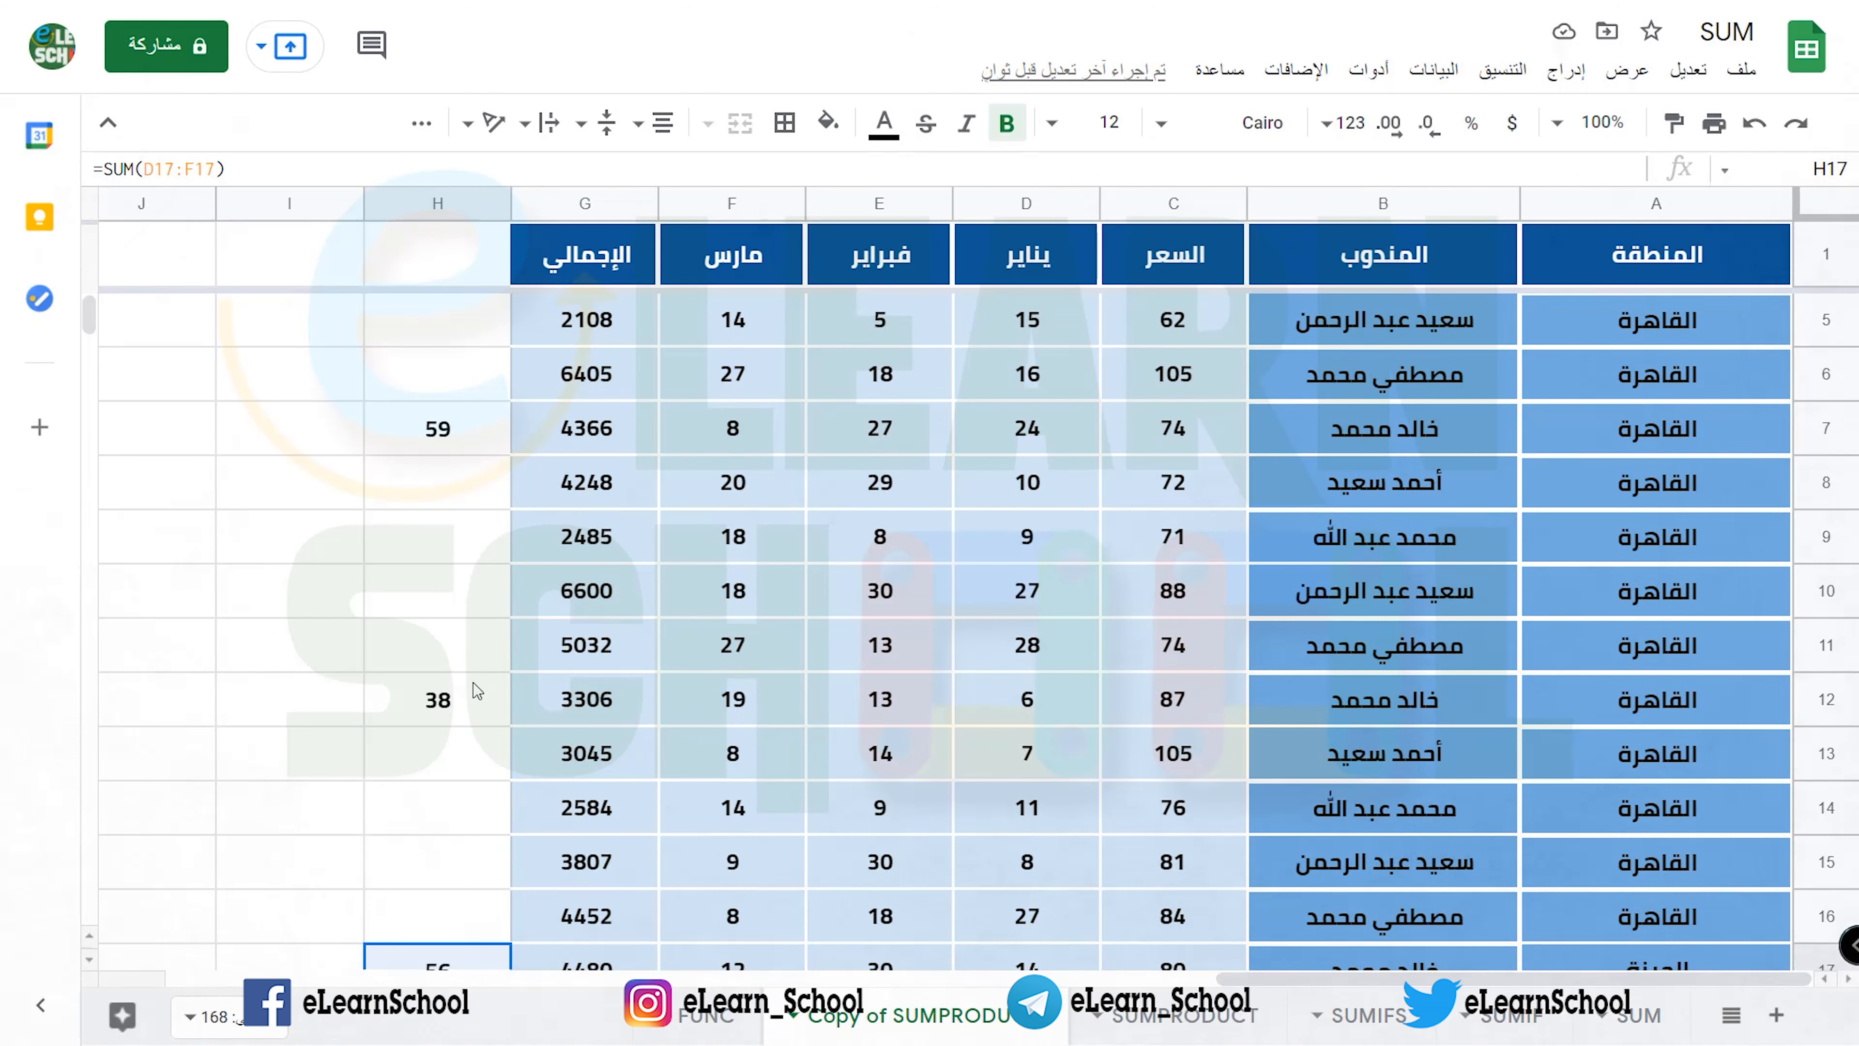
pyautogui.keyDown('ctrl'); pyautogui.click(472, 684); pyautogui.keyUp('ctrl')
pyautogui.keyDown('ctrl'); pyautogui.click(450, 428); pyautogui.keyUp('ctrl')
pyautogui.scroll(1, 450, 439)
pyautogui.scroll(1, 447, 439)
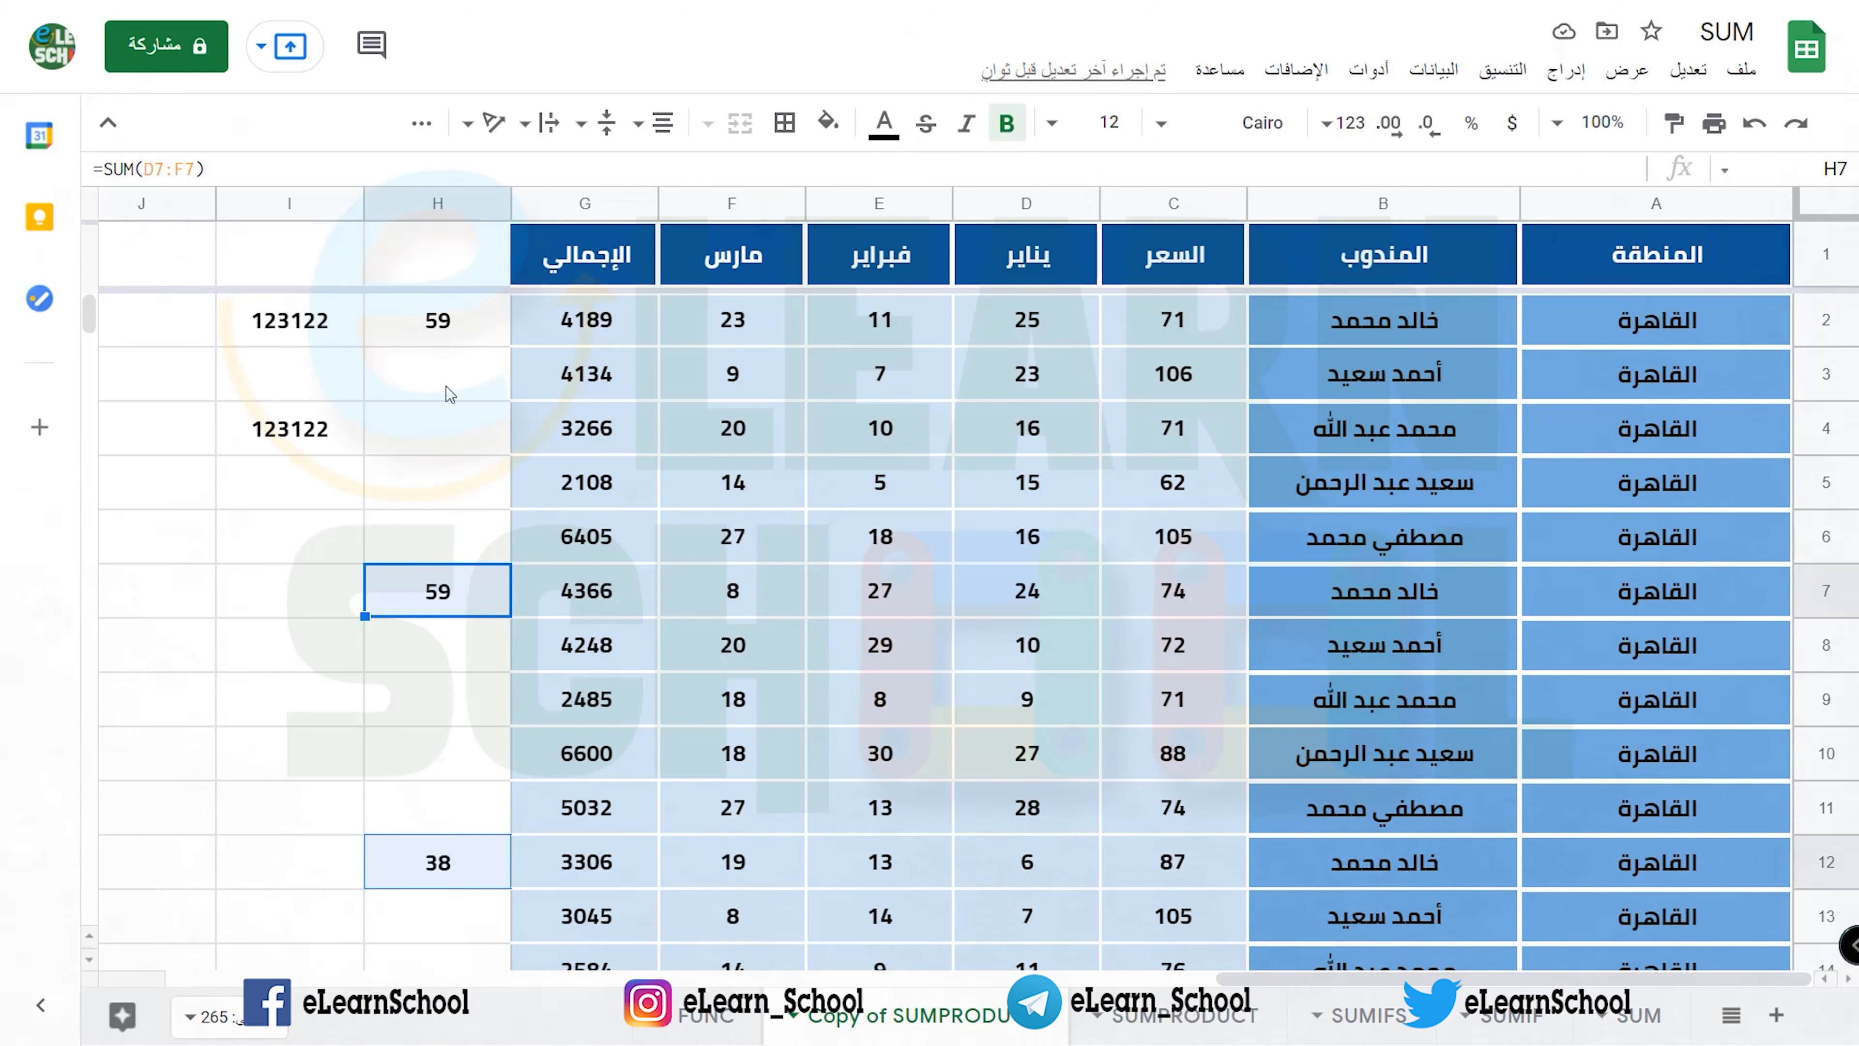
pyautogui.keyDown('ctrl'); pyautogui.click(445, 346); pyautogui.keyUp('ctrl')
pyautogui.scroll(-4, 446, 346)
pyautogui.scroll(-3, 446, 345)
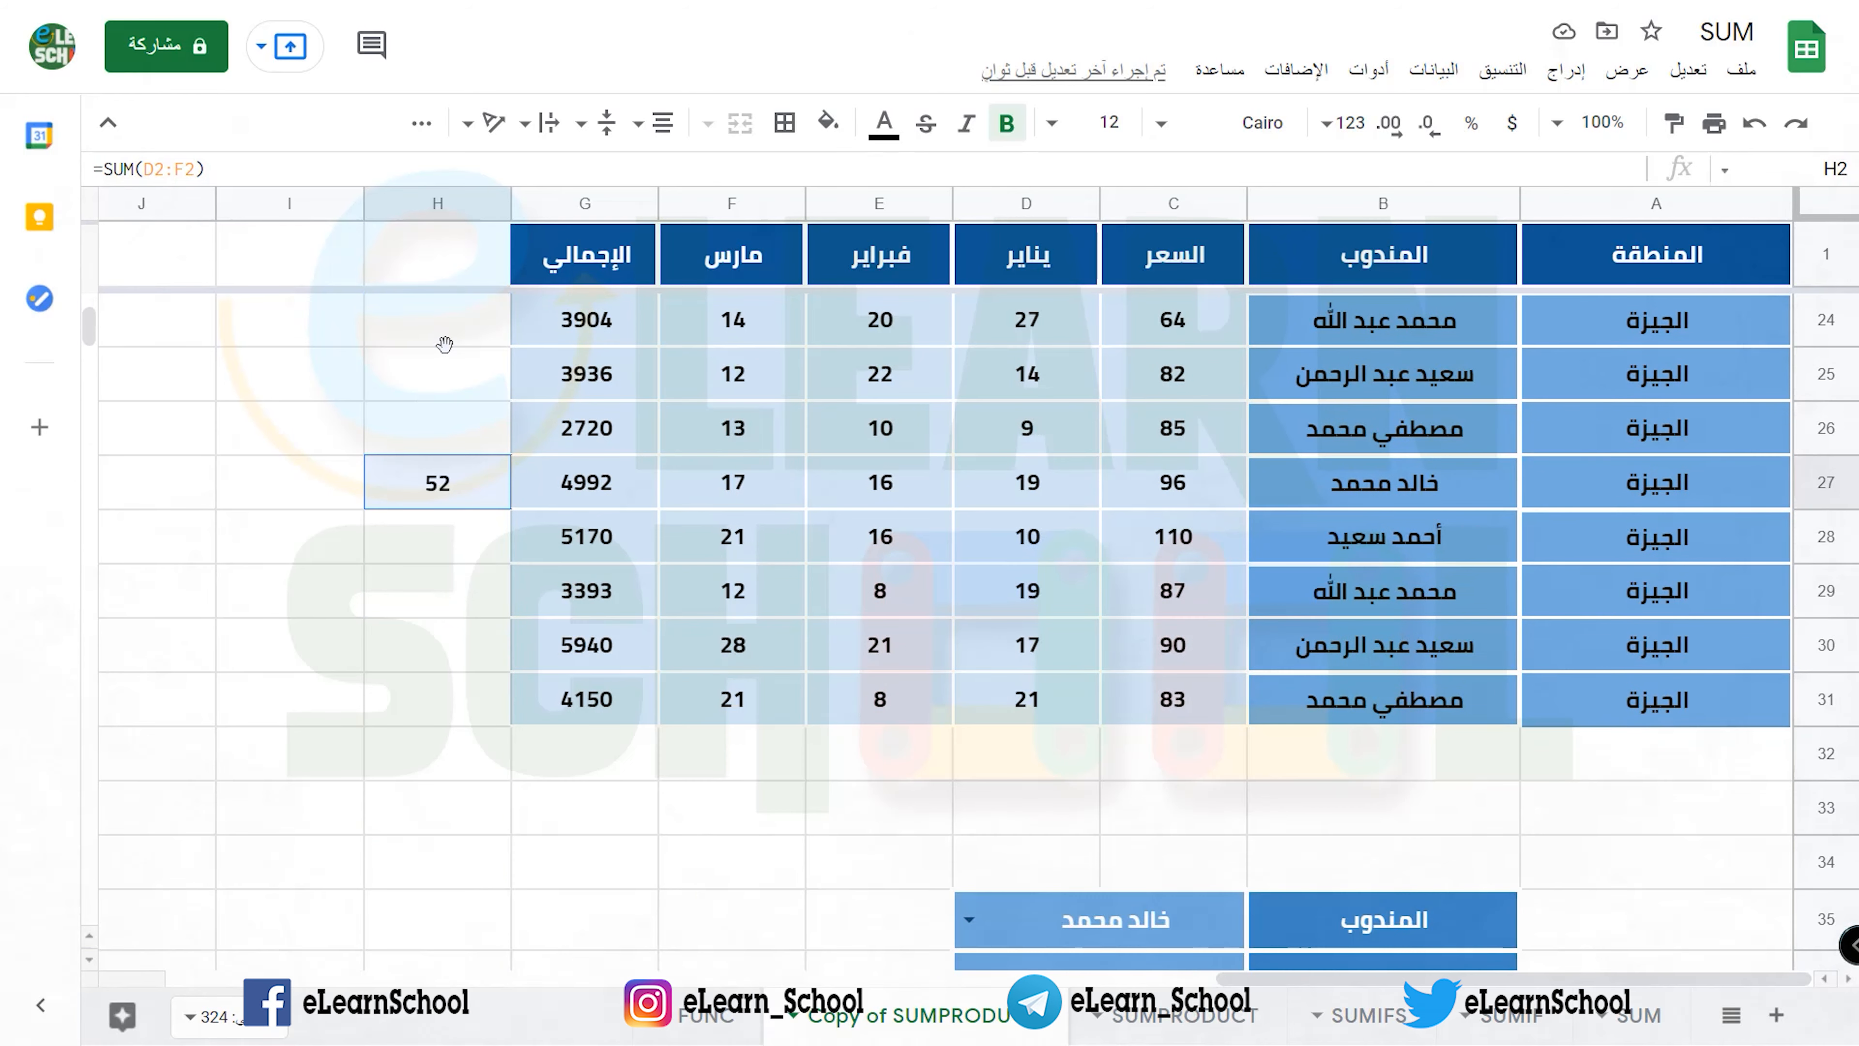
# - Insert a SUM function from the selected row sums and reference H27, H22 and H17 in its H2 formula
pyautogui.click(422, 124)
pyautogui.click(651, 182)
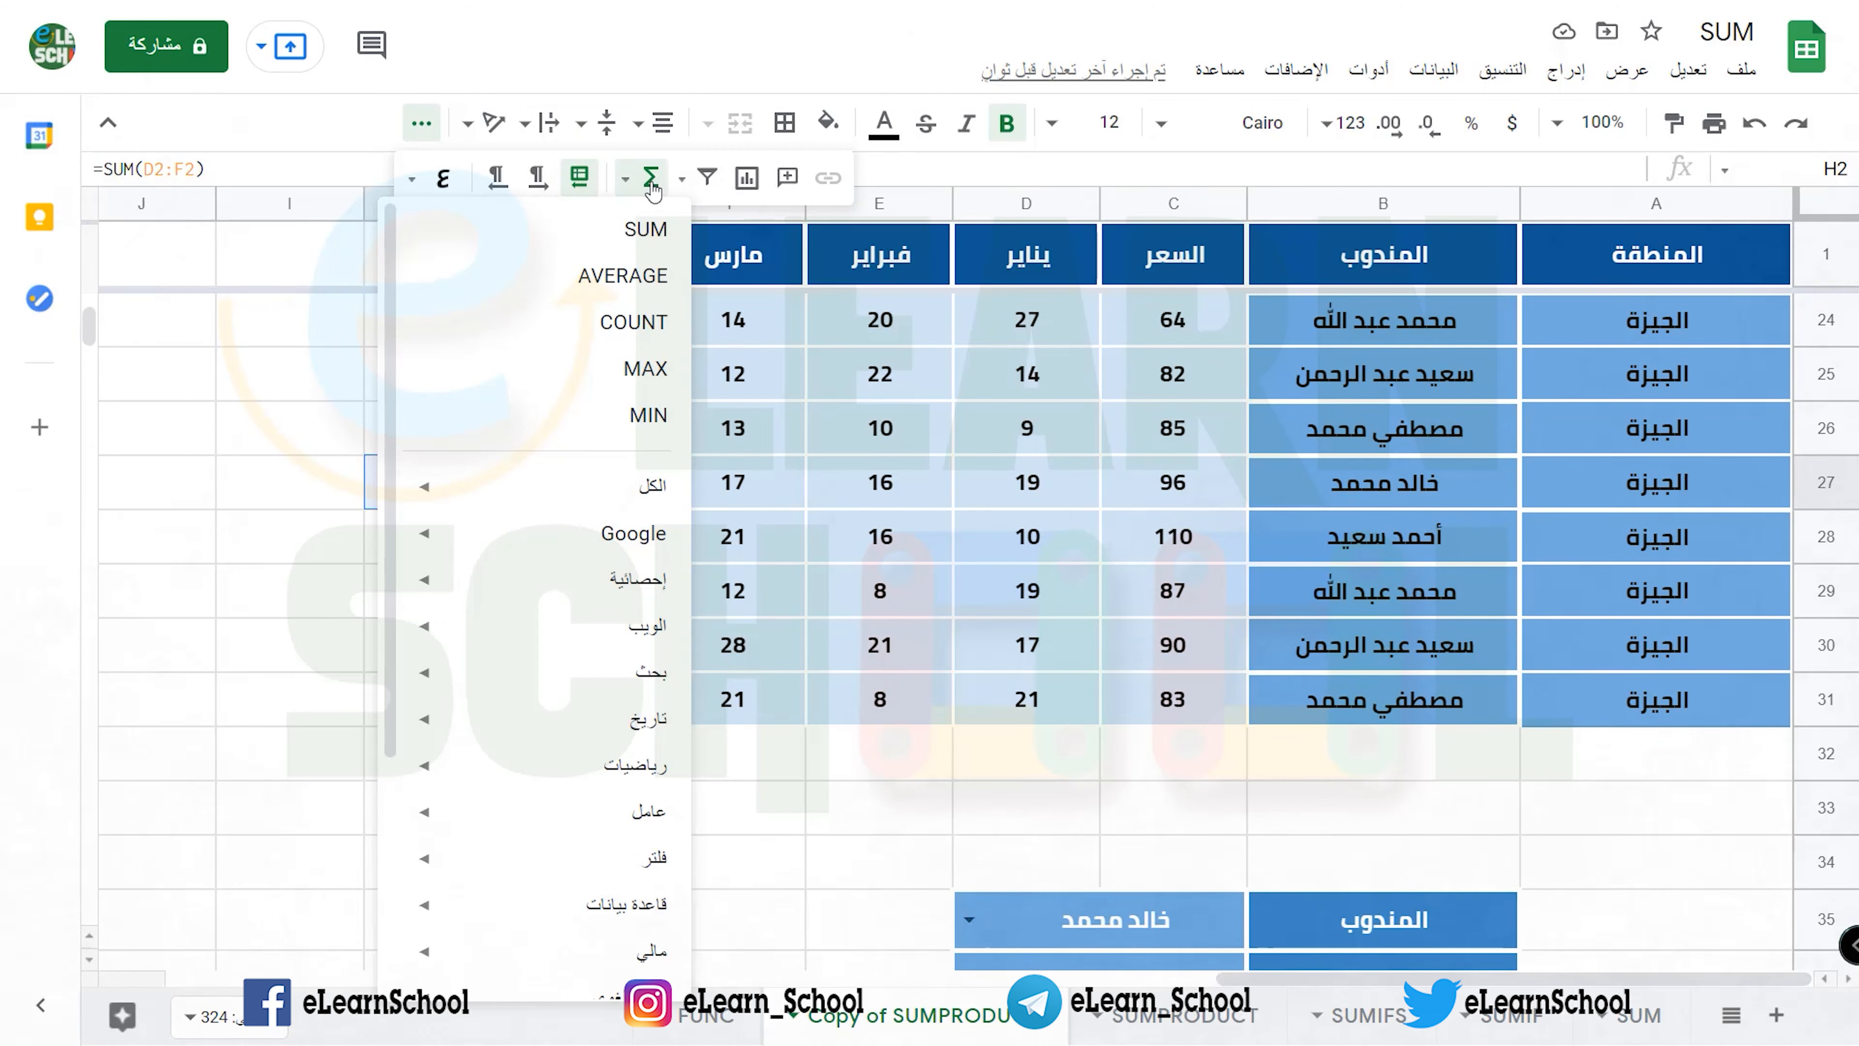
pyautogui.click(644, 227)
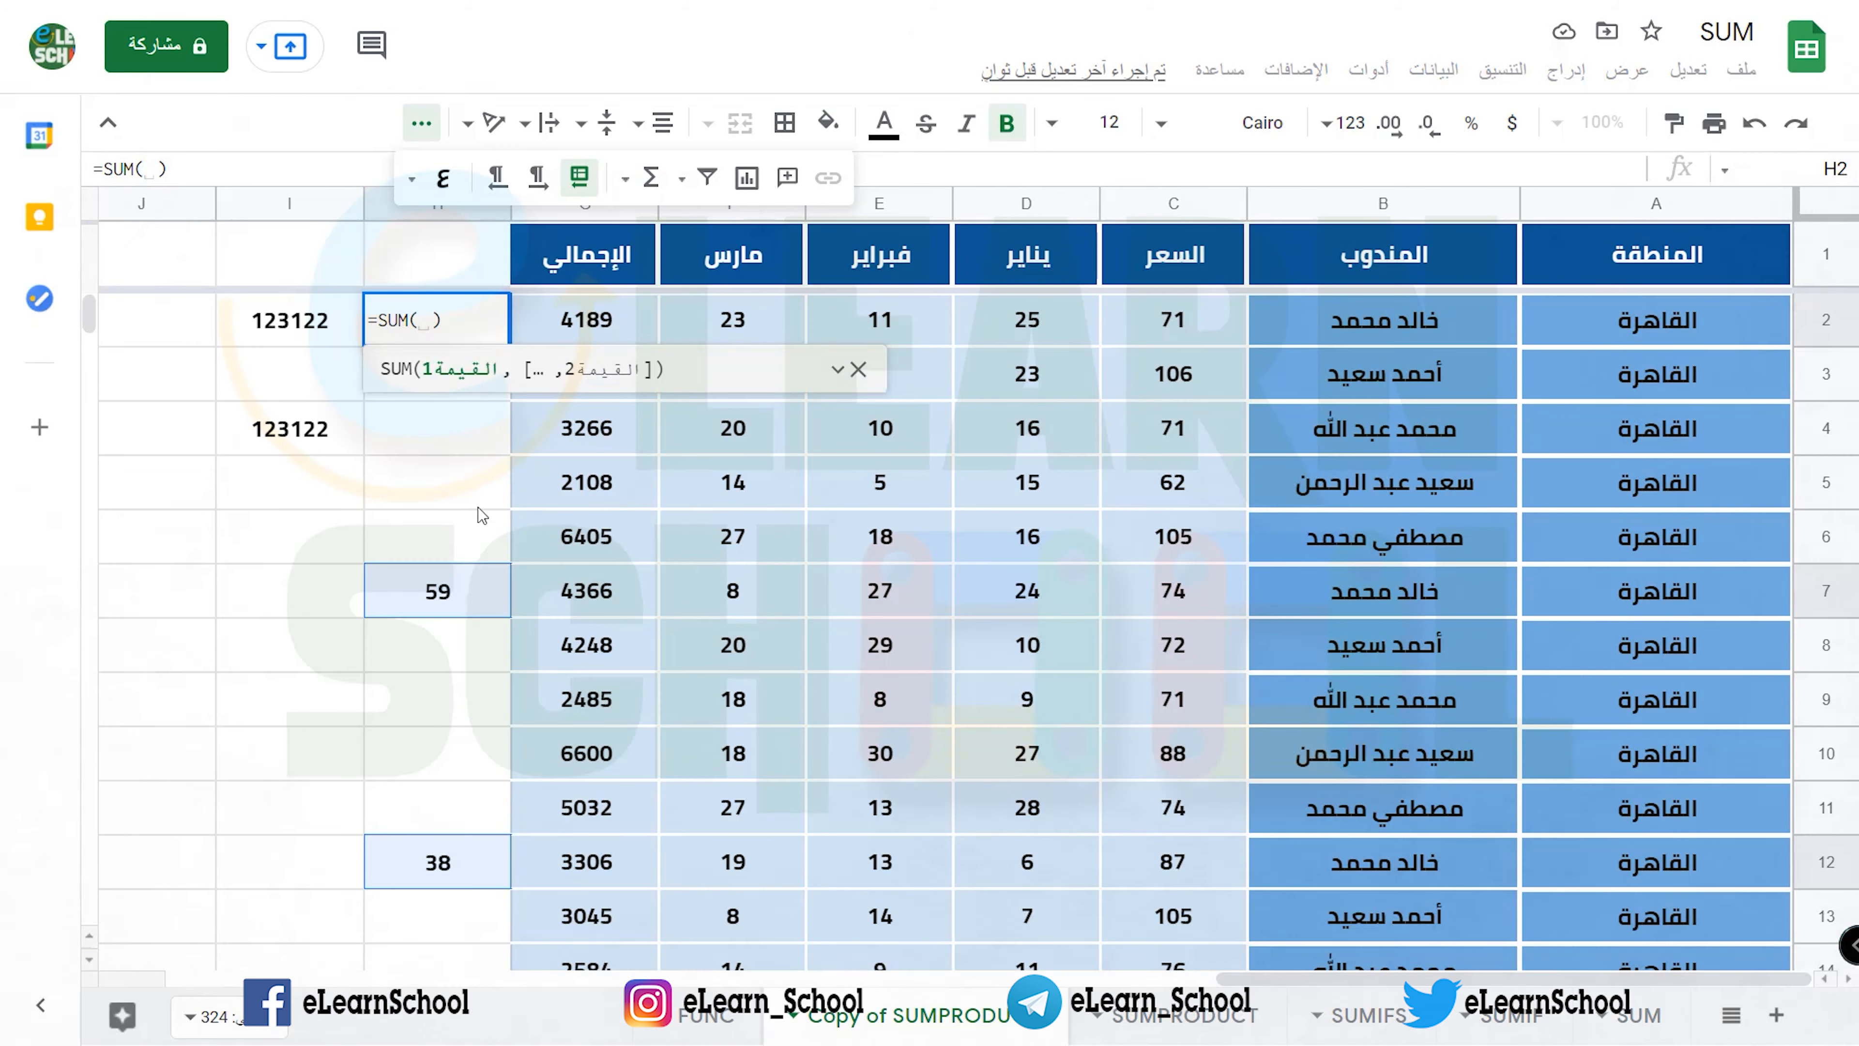
pyautogui.scroll(-9, 477, 507)
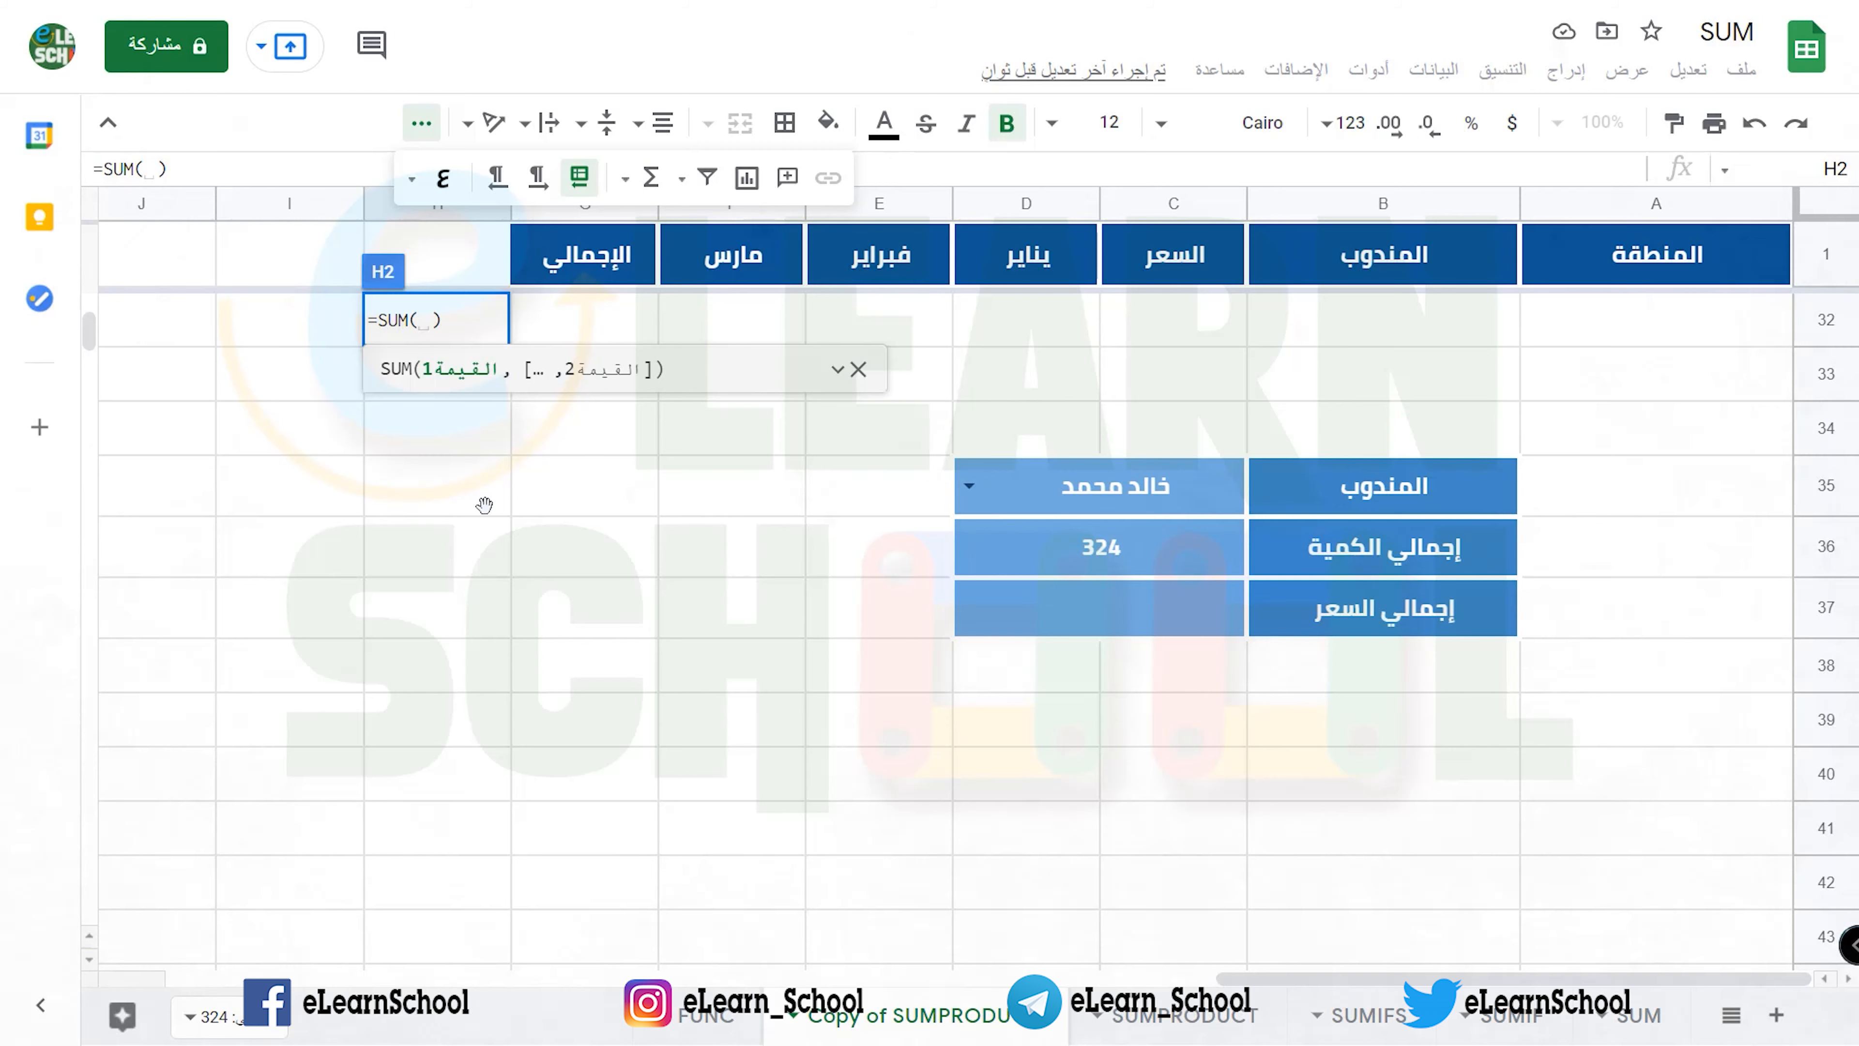
pyautogui.scroll(5, 484, 504)
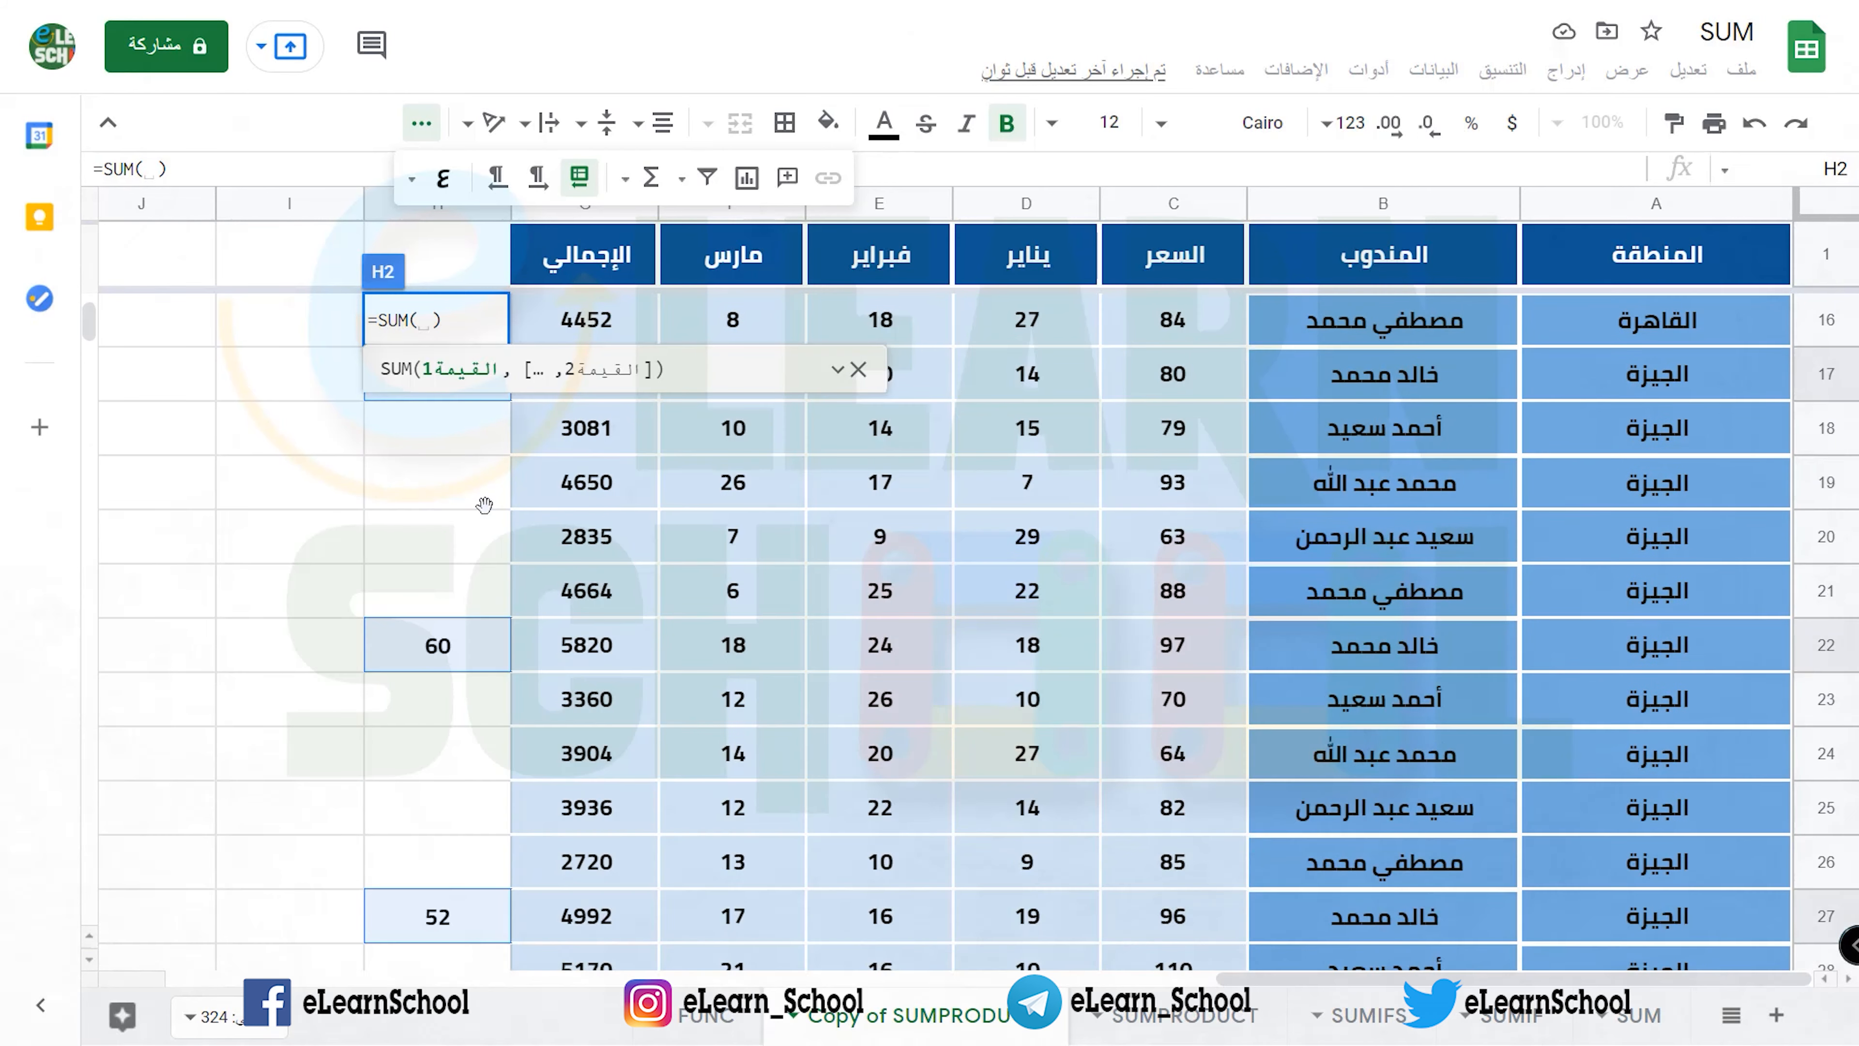
pyautogui.click(456, 898)
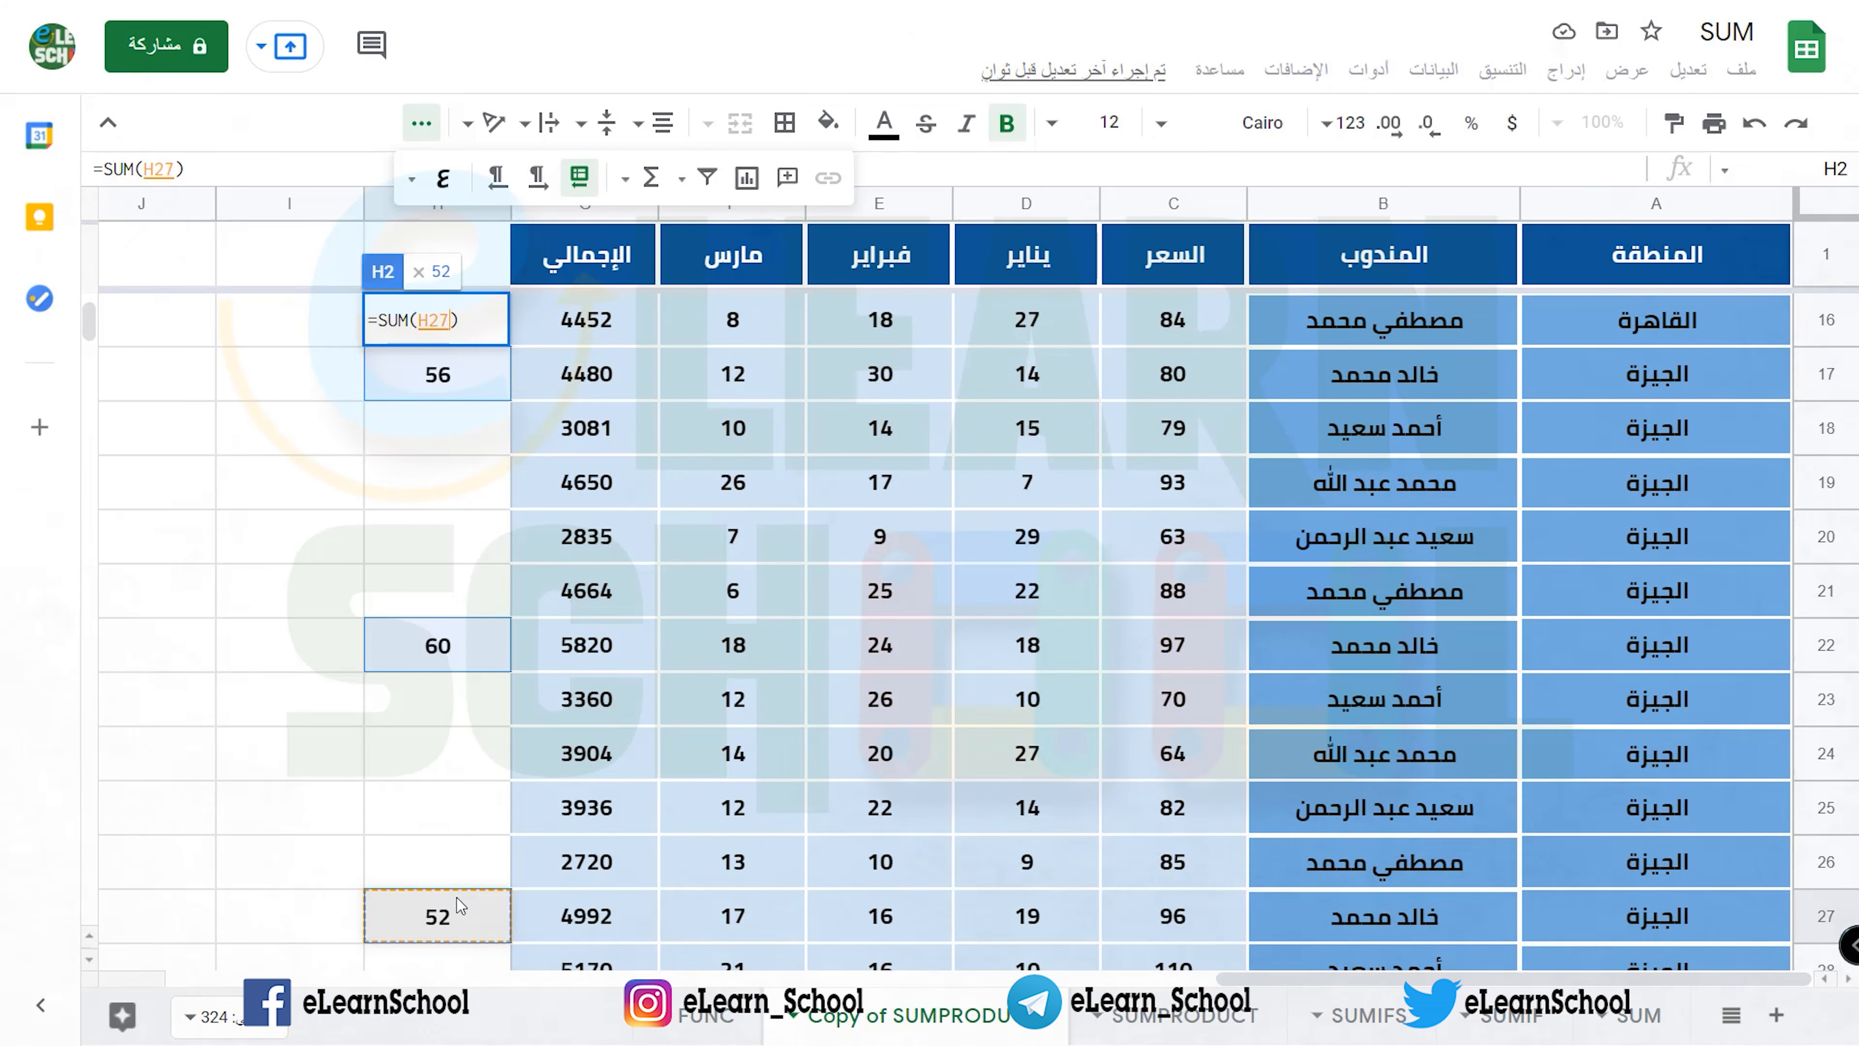
pyautogui.write(',')
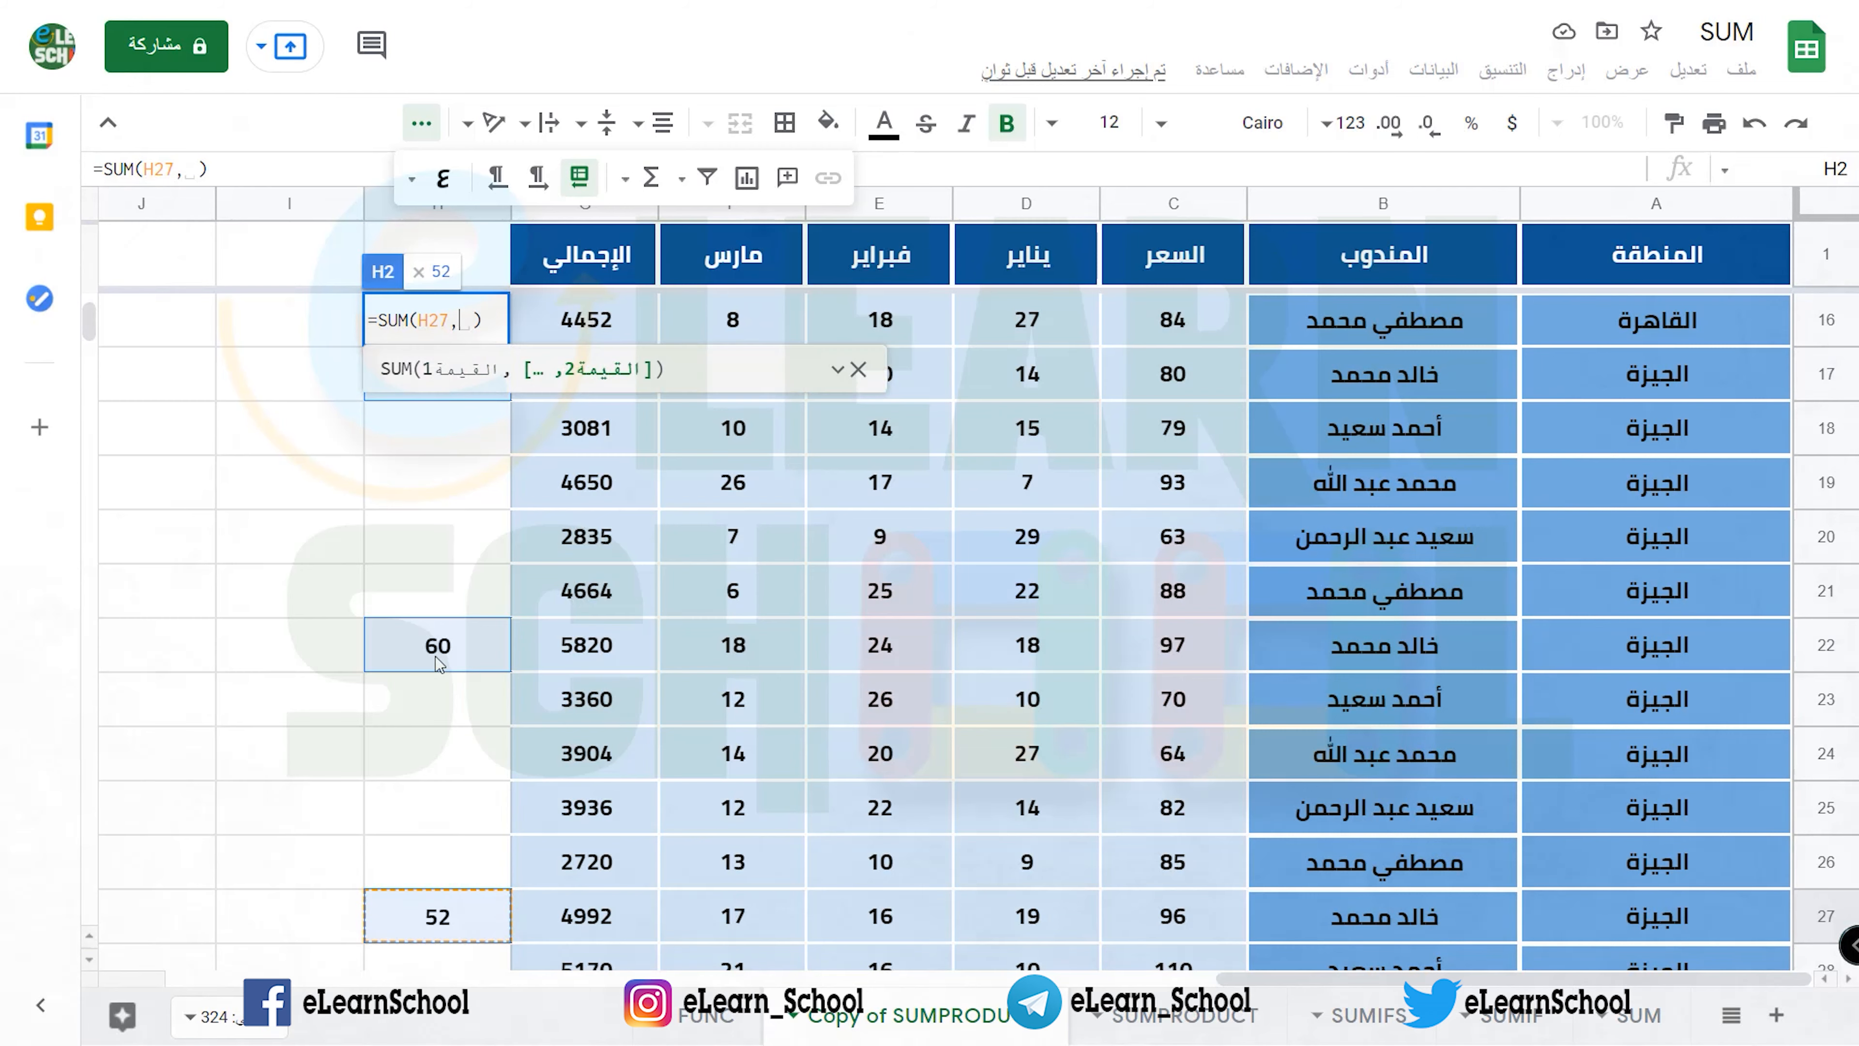
pyautogui.click(439, 659)
pyautogui.scroll(2, 439, 663)
pyautogui.write(',')
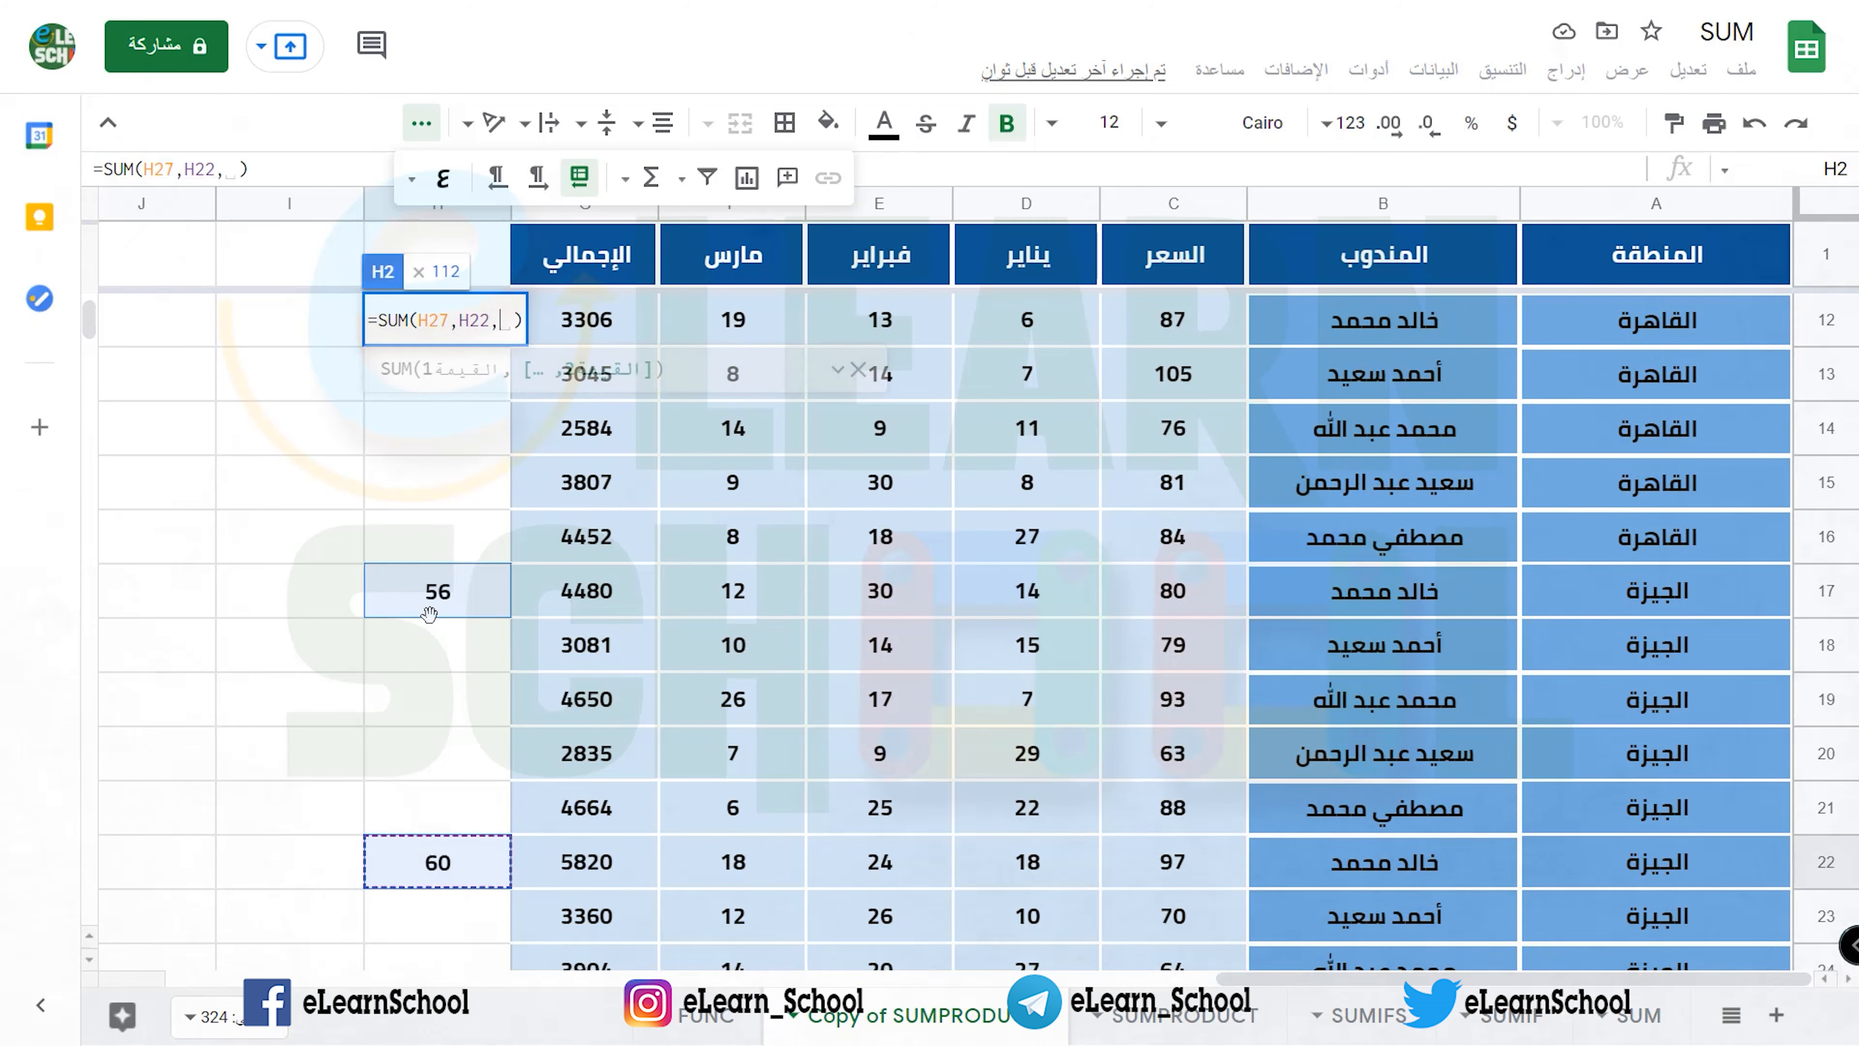
pyautogui.click(440, 612)
pyautogui.scroll(2, 439, 612)
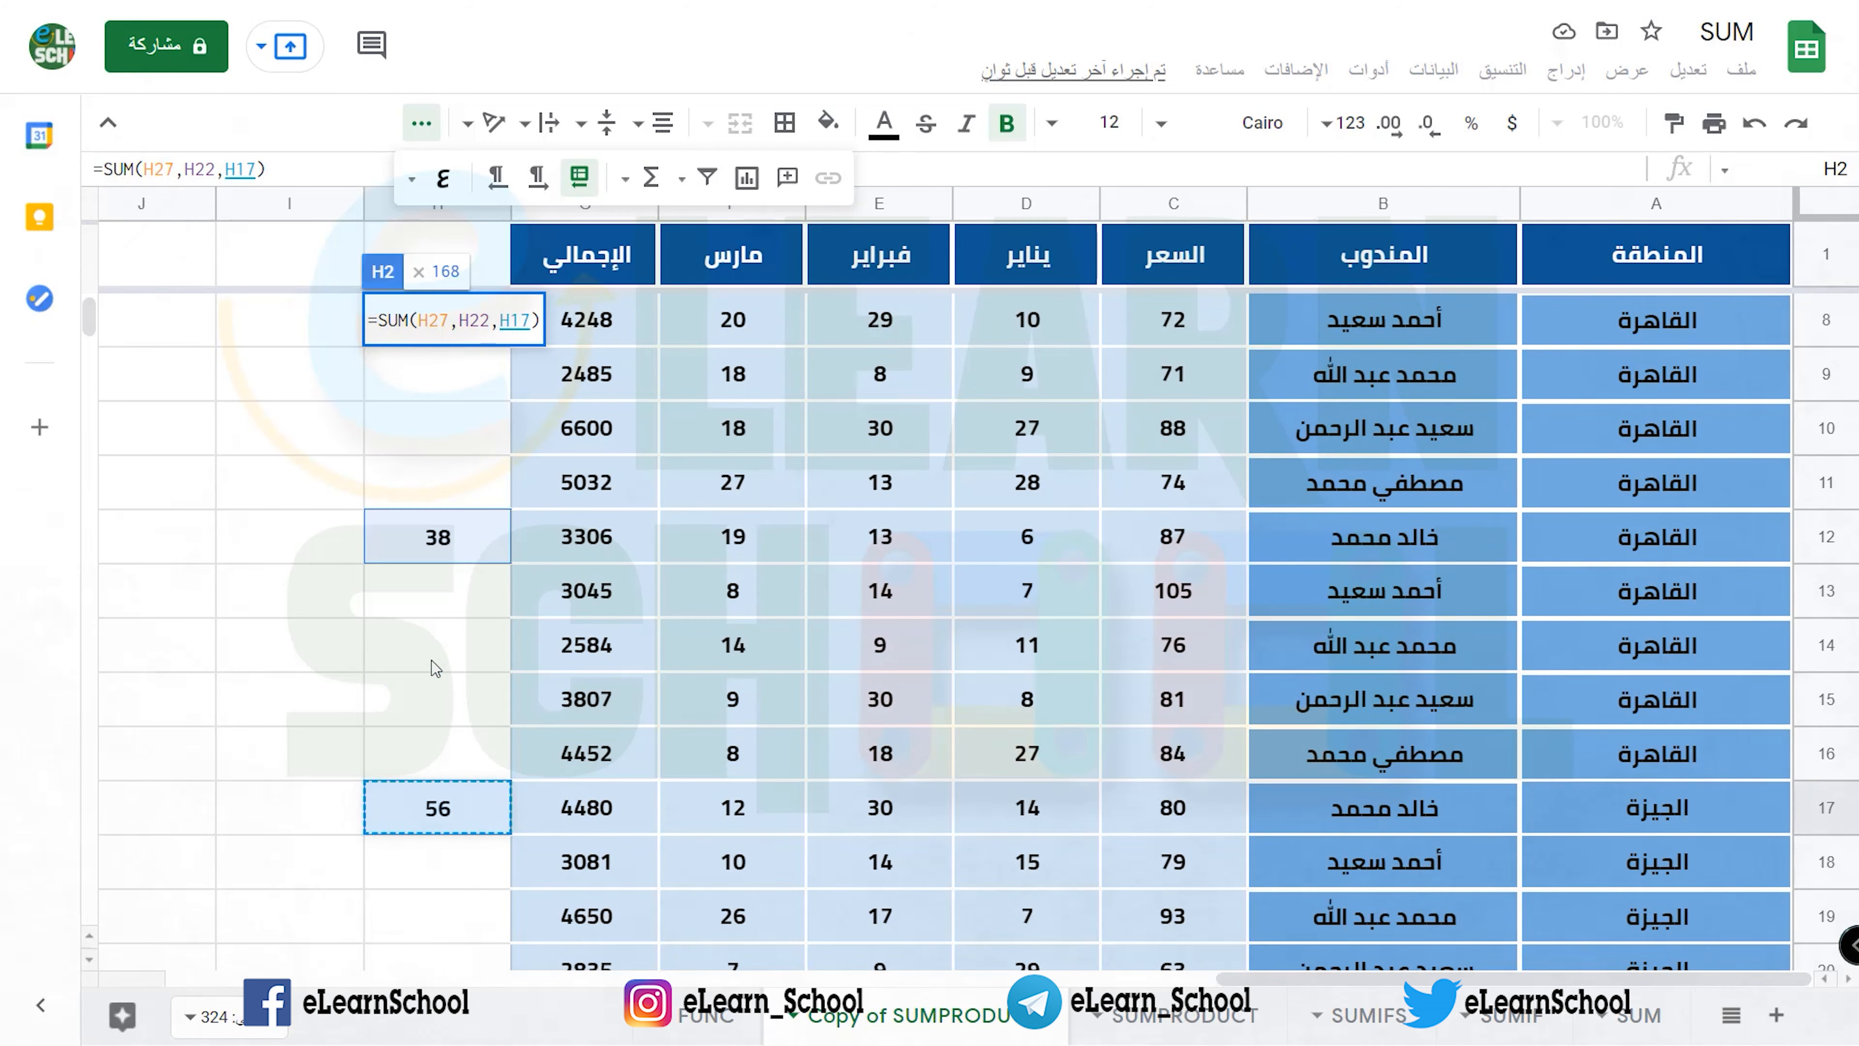
# - Try to complete the H2 sum formula by adding references to H12, H7 and H2
pyautogui.write(',')
pyautogui.click(439, 546)
pyautogui.scroll(3, 434, 623)
pyautogui.write(',,')
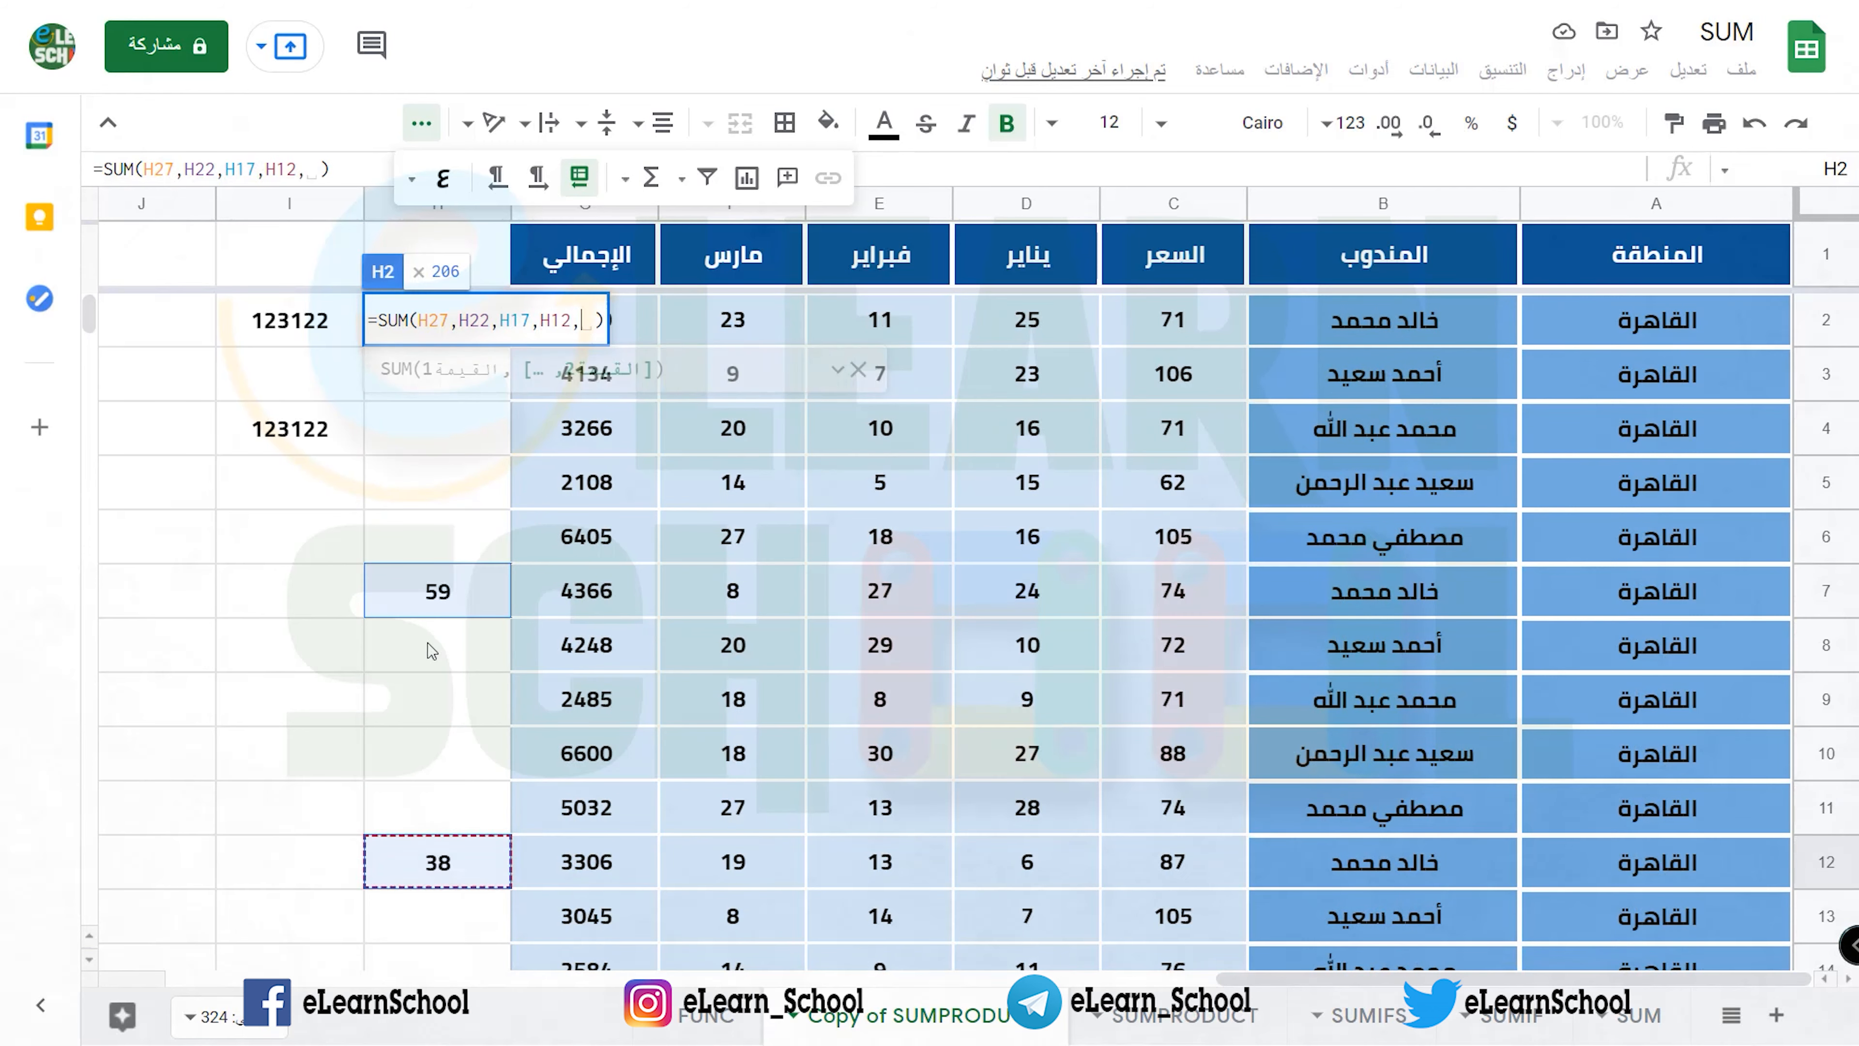
pyautogui.press('BackSpace')
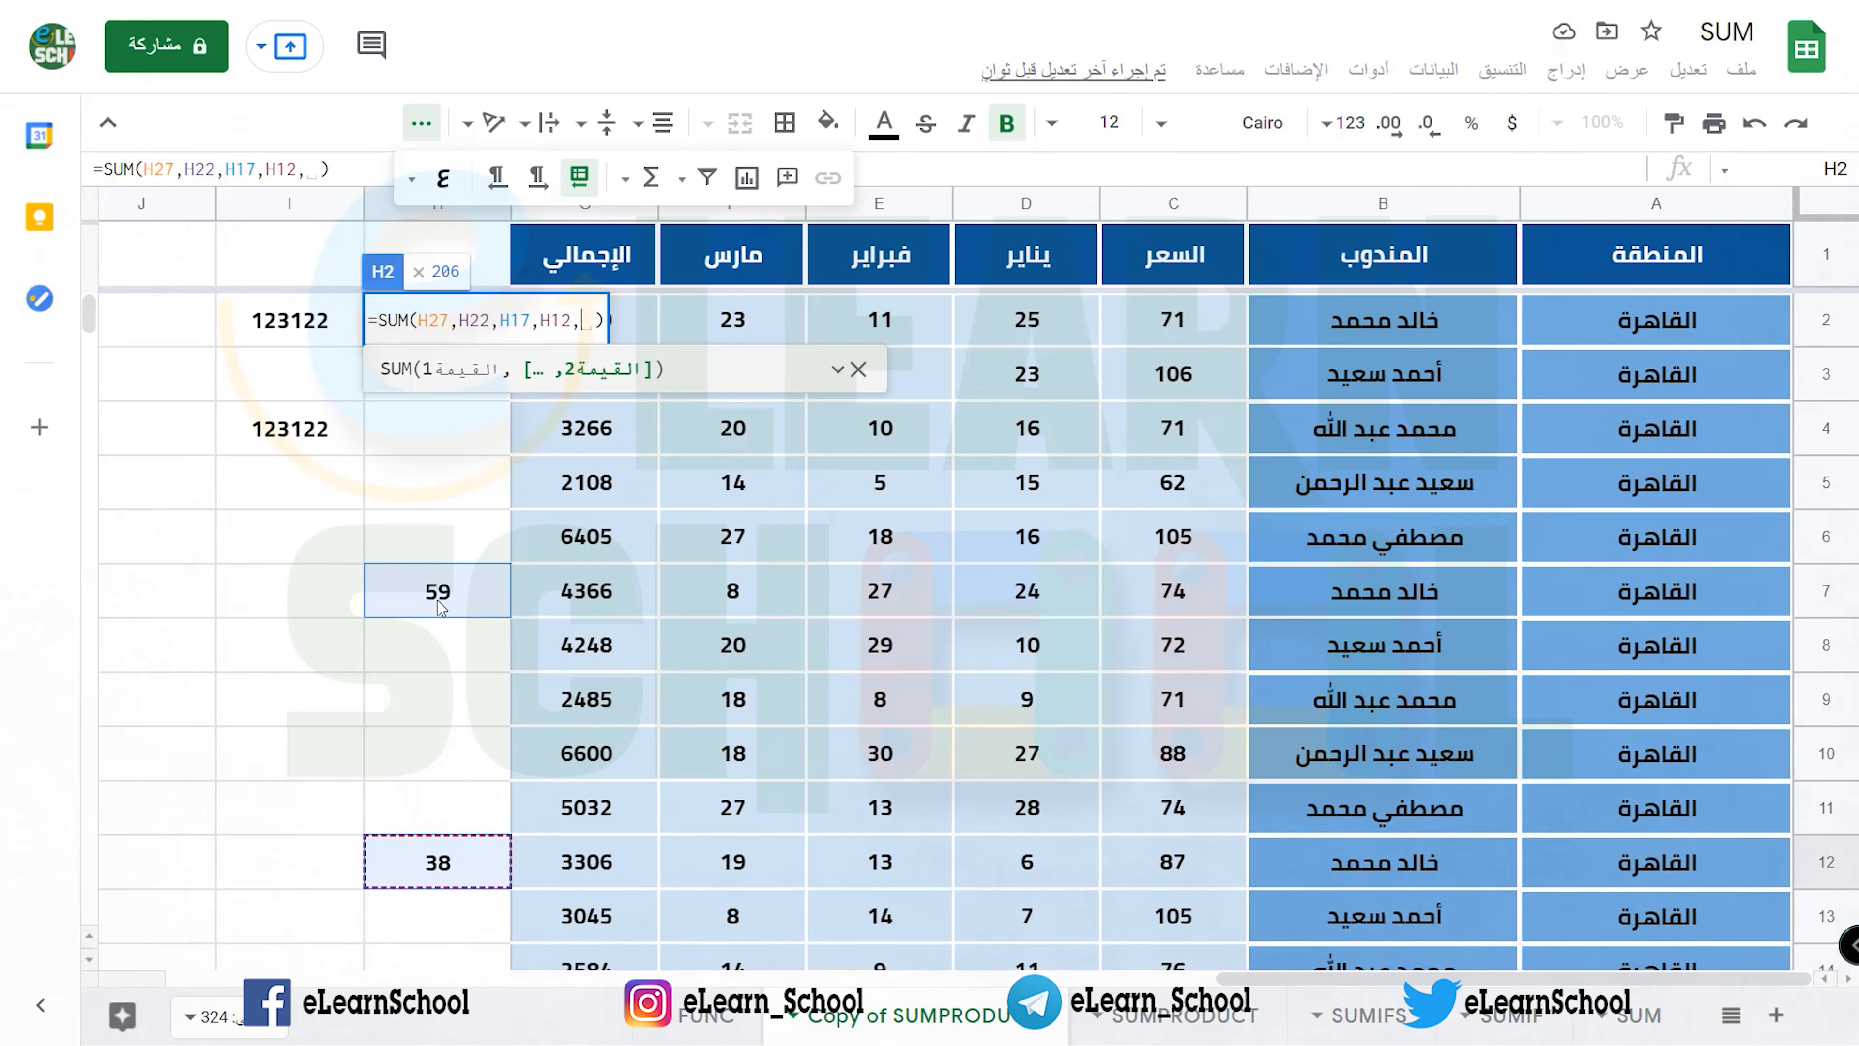
pyautogui.click(439, 591)
pyautogui.write(',')
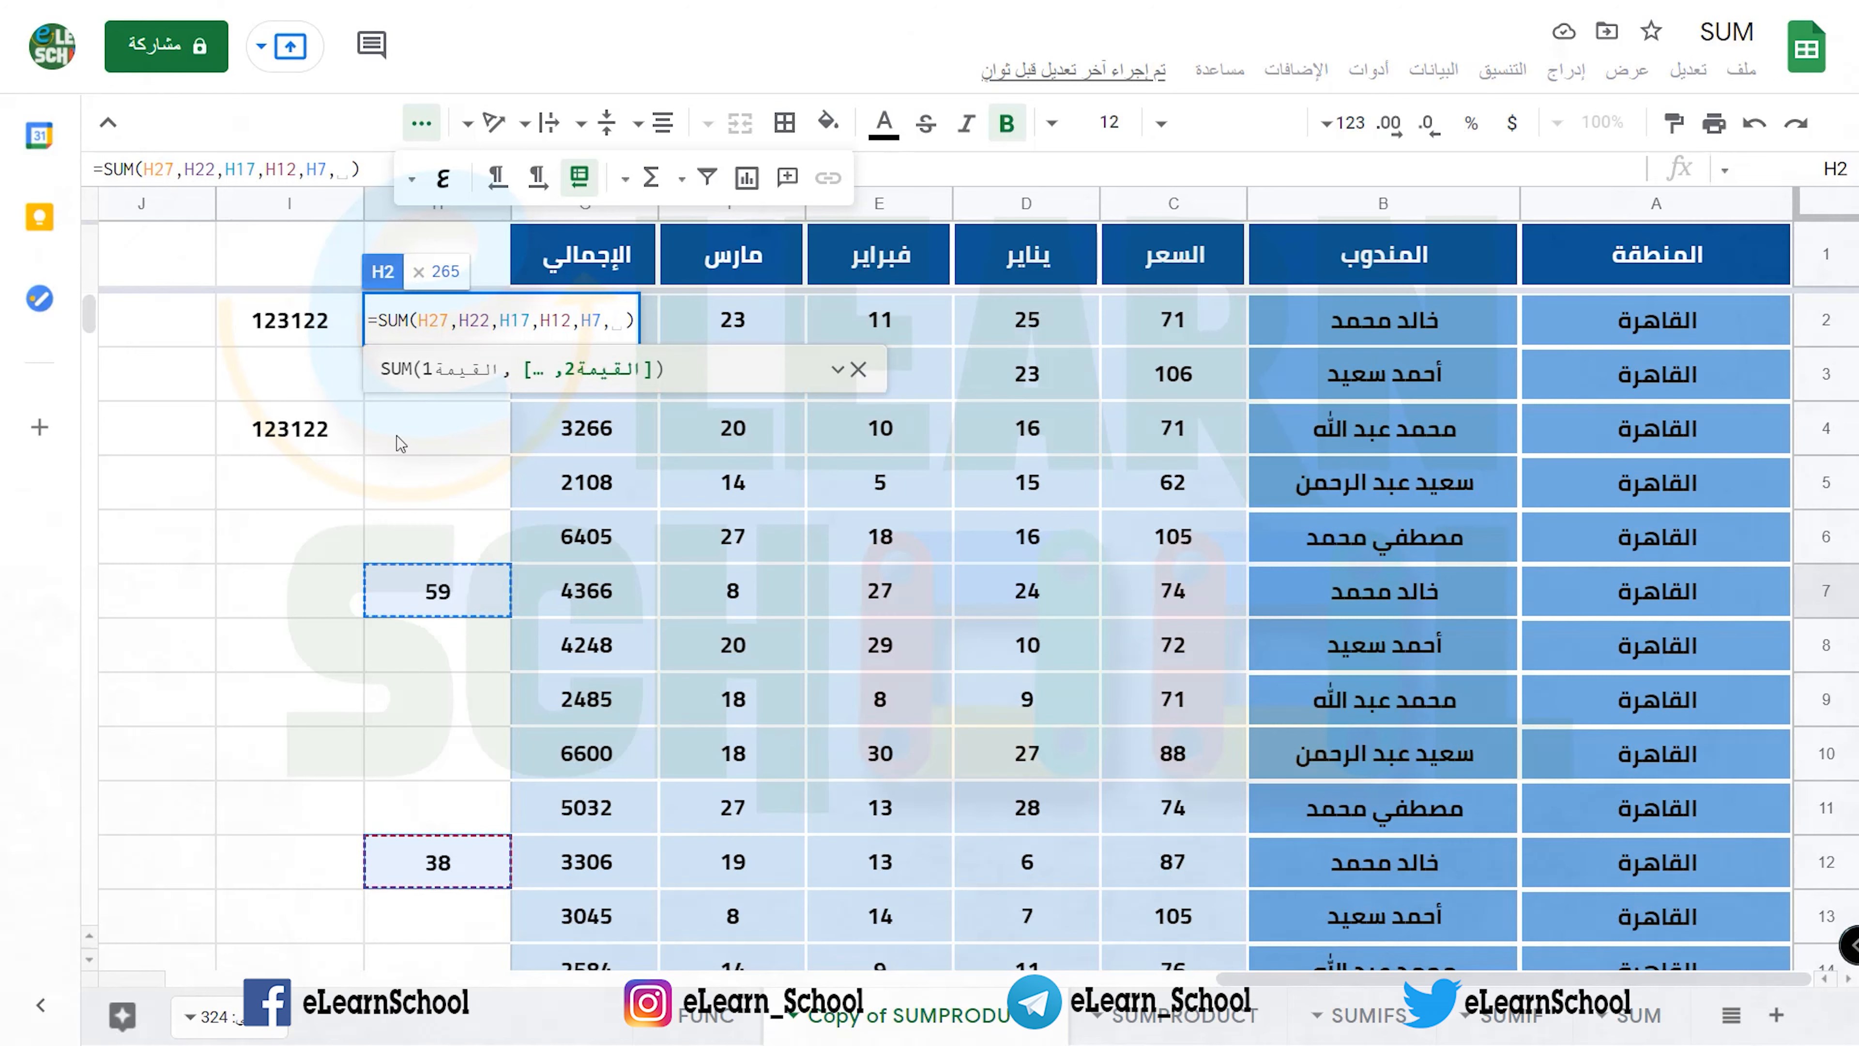
pyautogui.scroll(-1, 397, 443)
pyautogui.scroll(1, 396, 443)
pyautogui.click(428, 126)
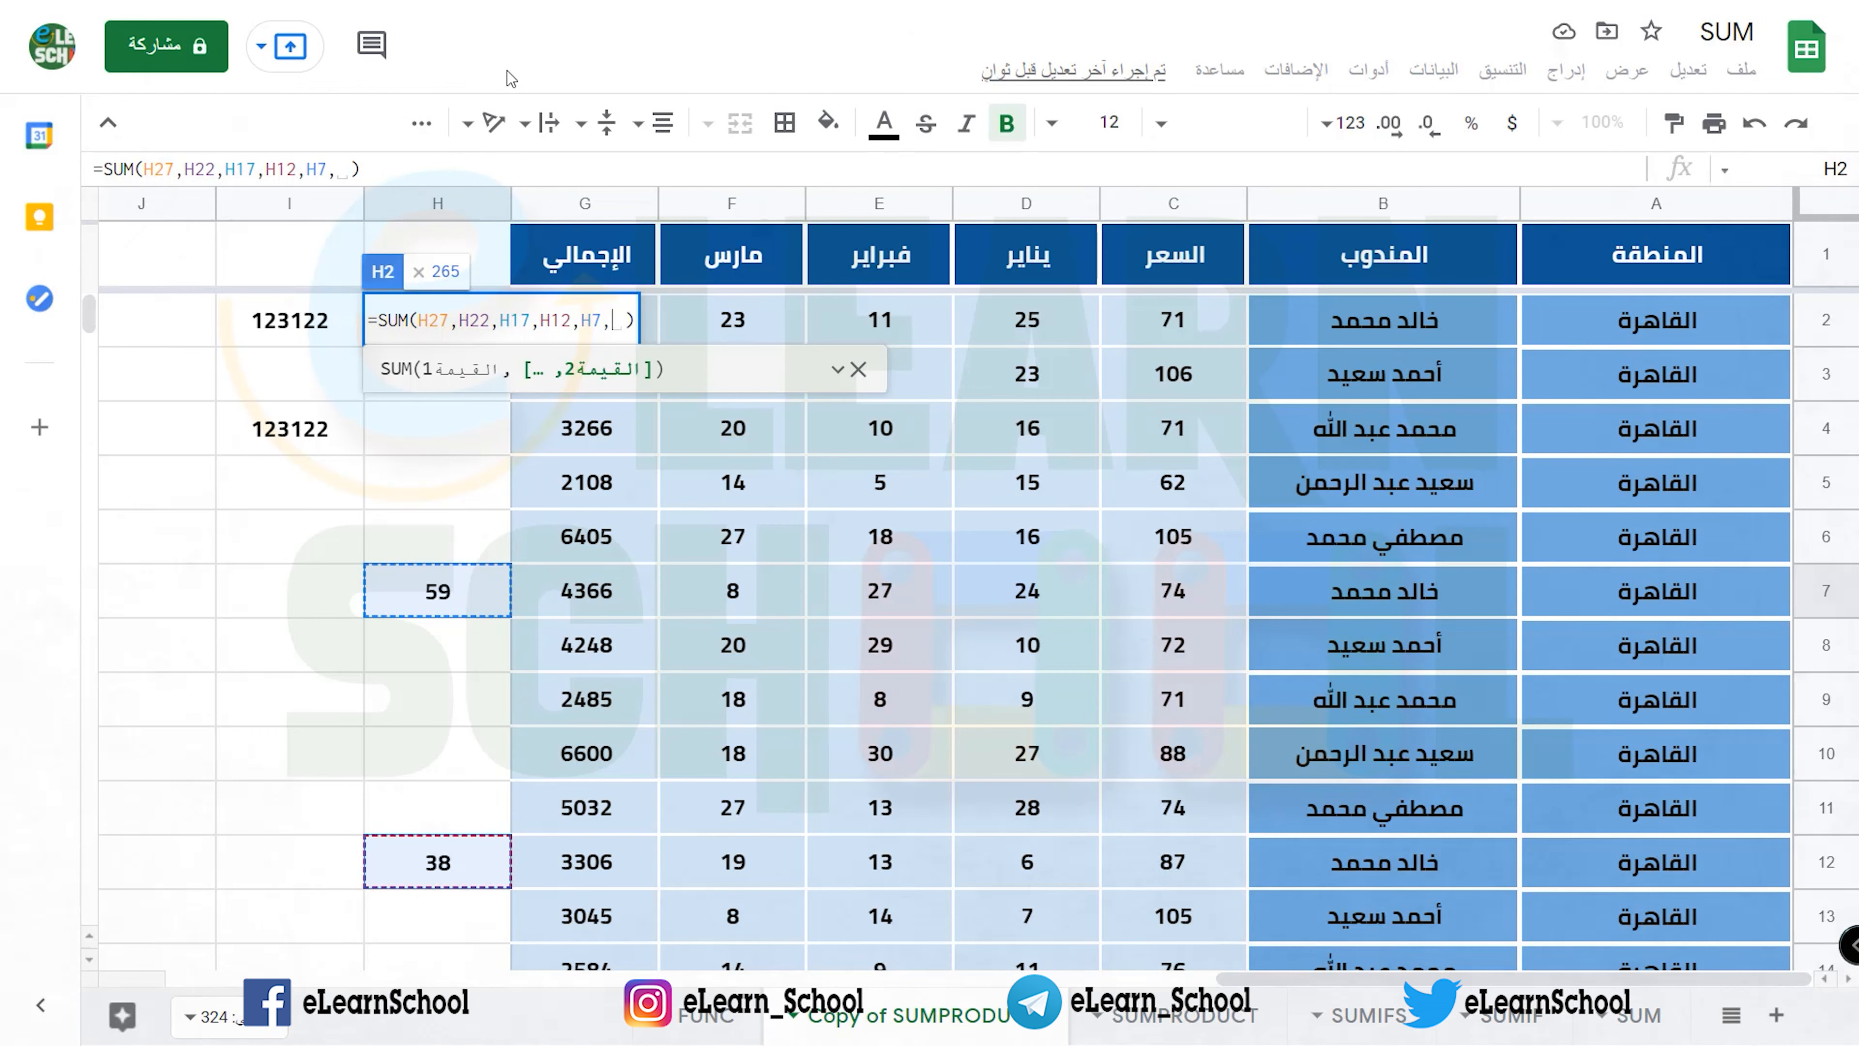
pyautogui.write('H2')
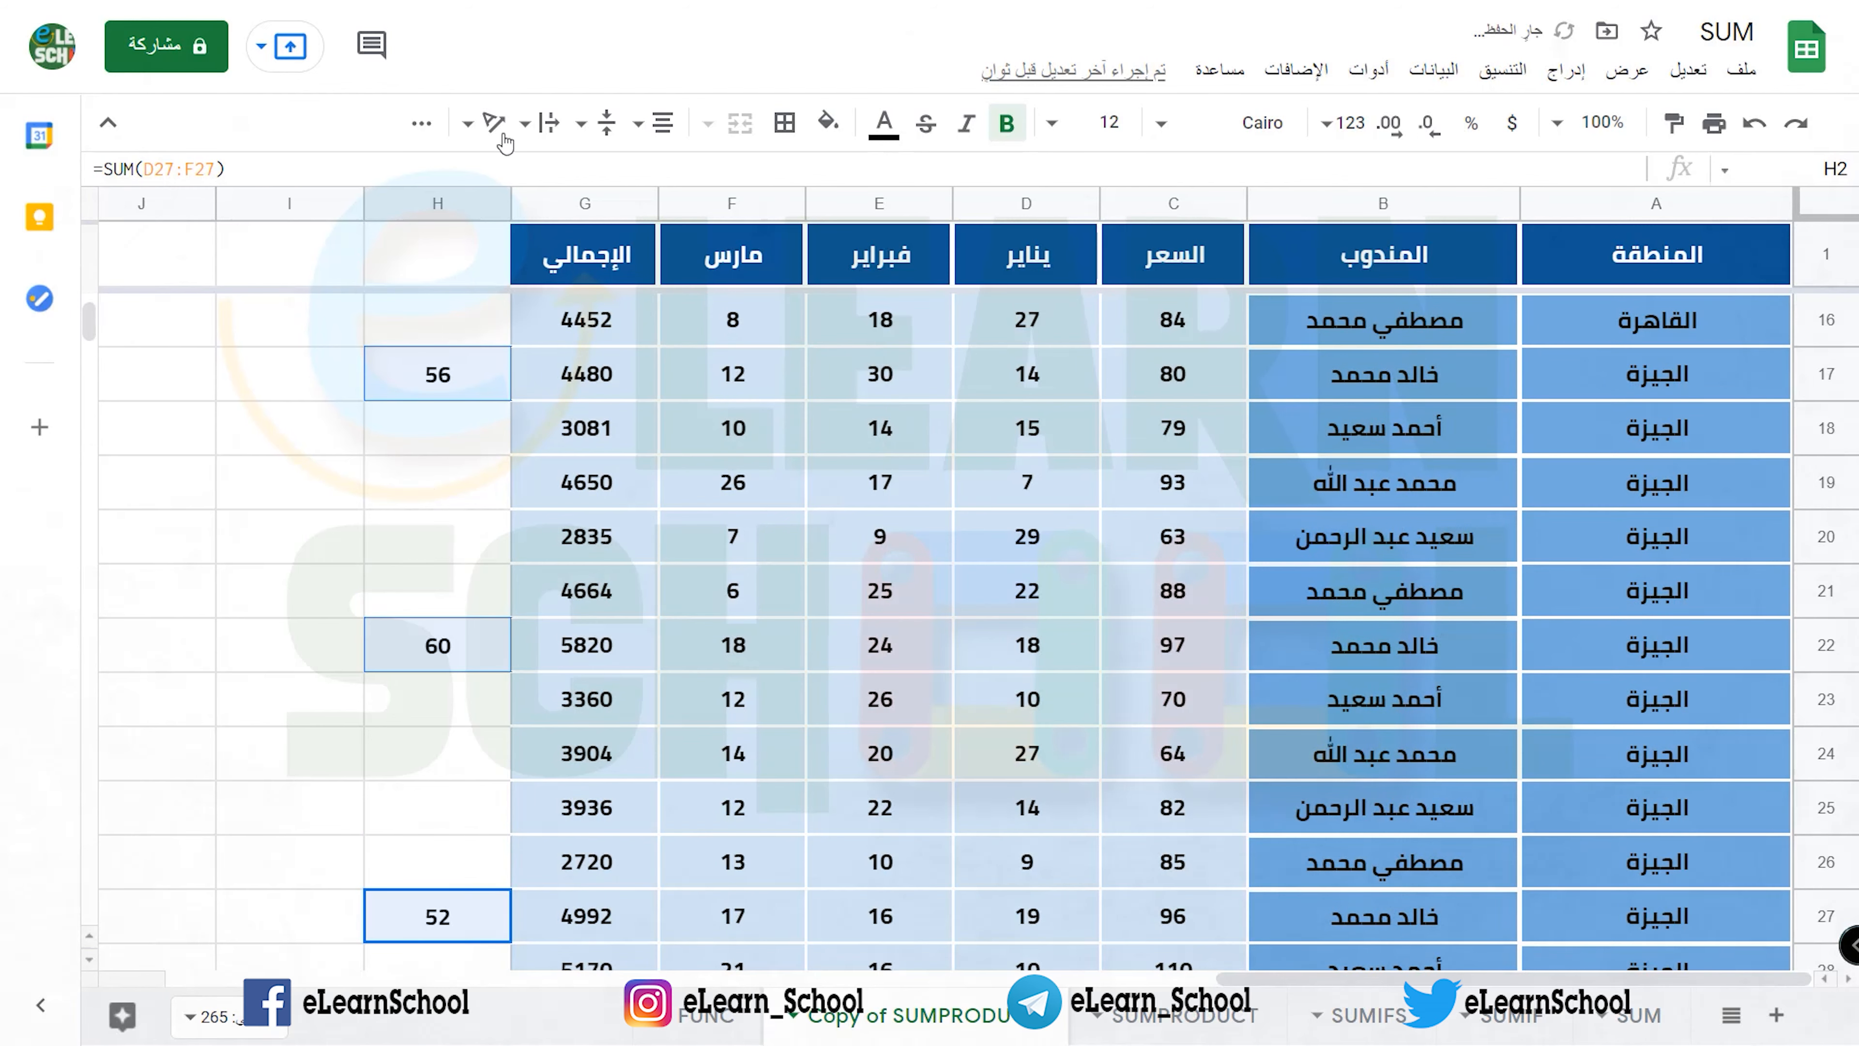
# - Inspect the error note on H2 and undo the sum formula entered there
pyautogui.scroll(5, 537, 343)
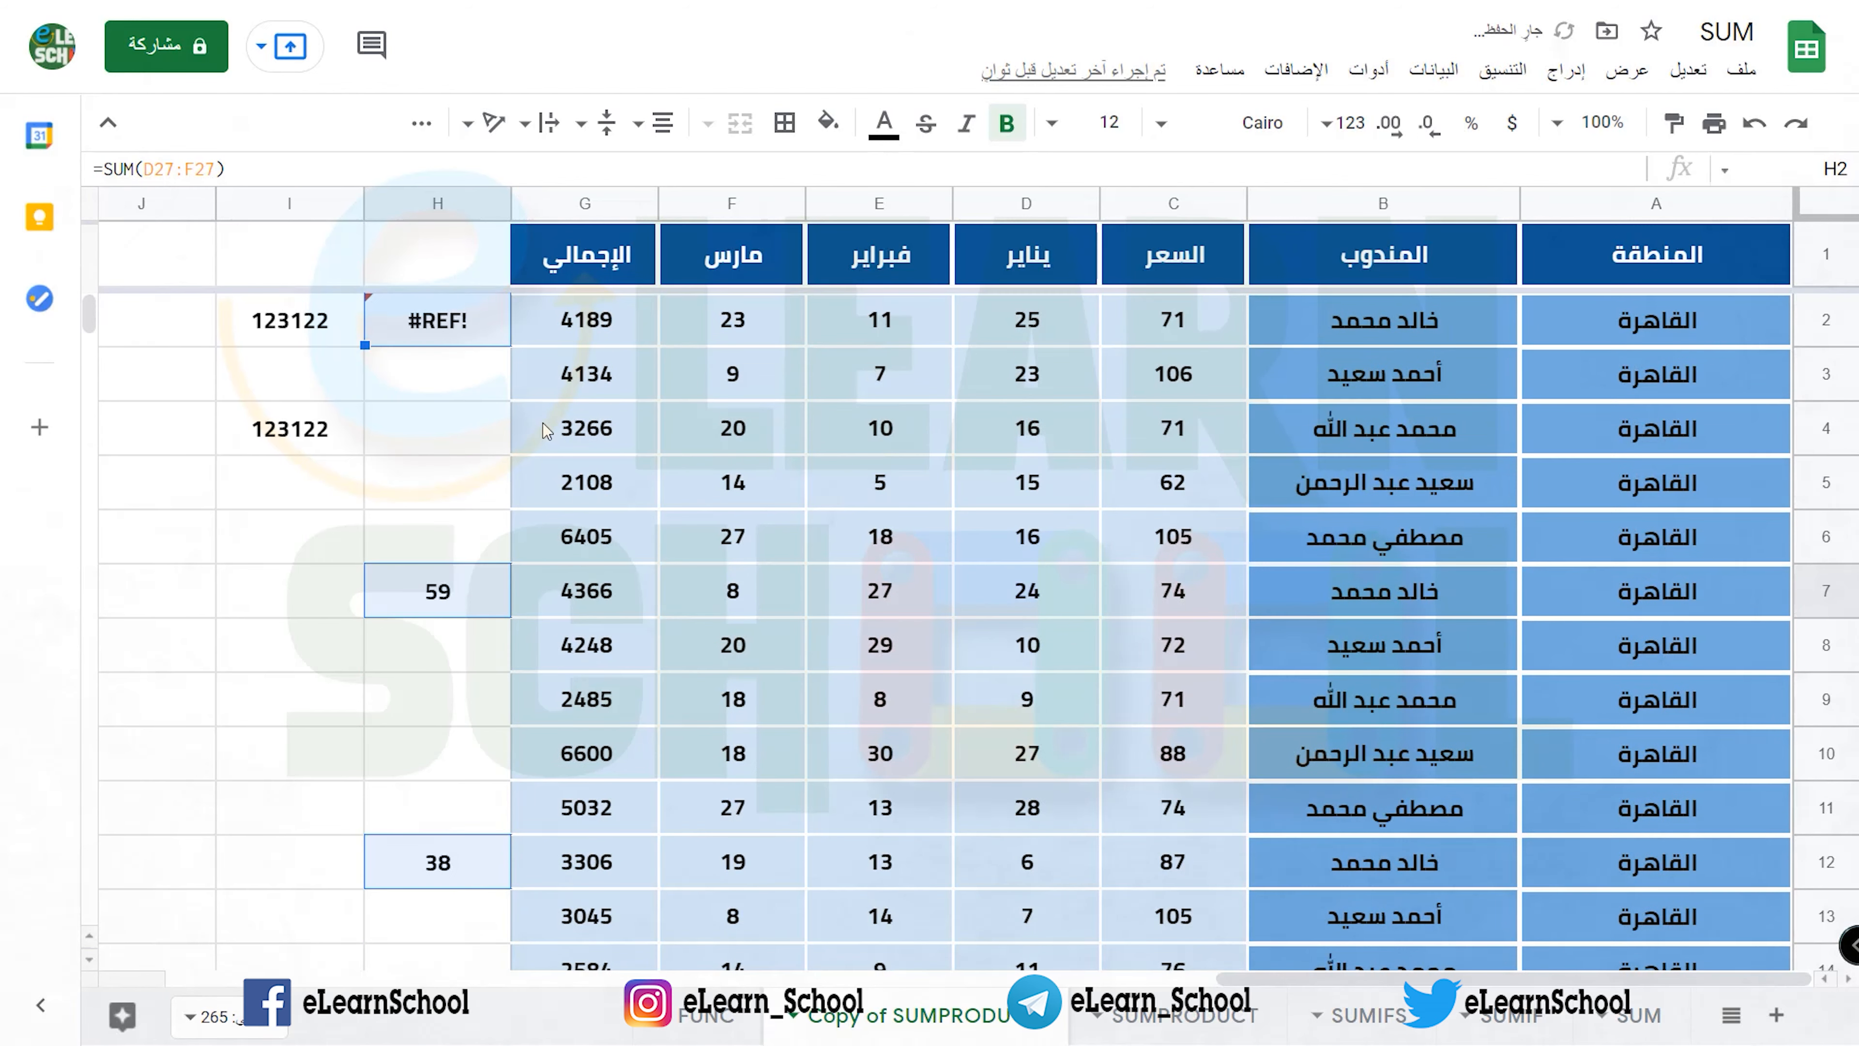
pyautogui.moveTo(449, 340)
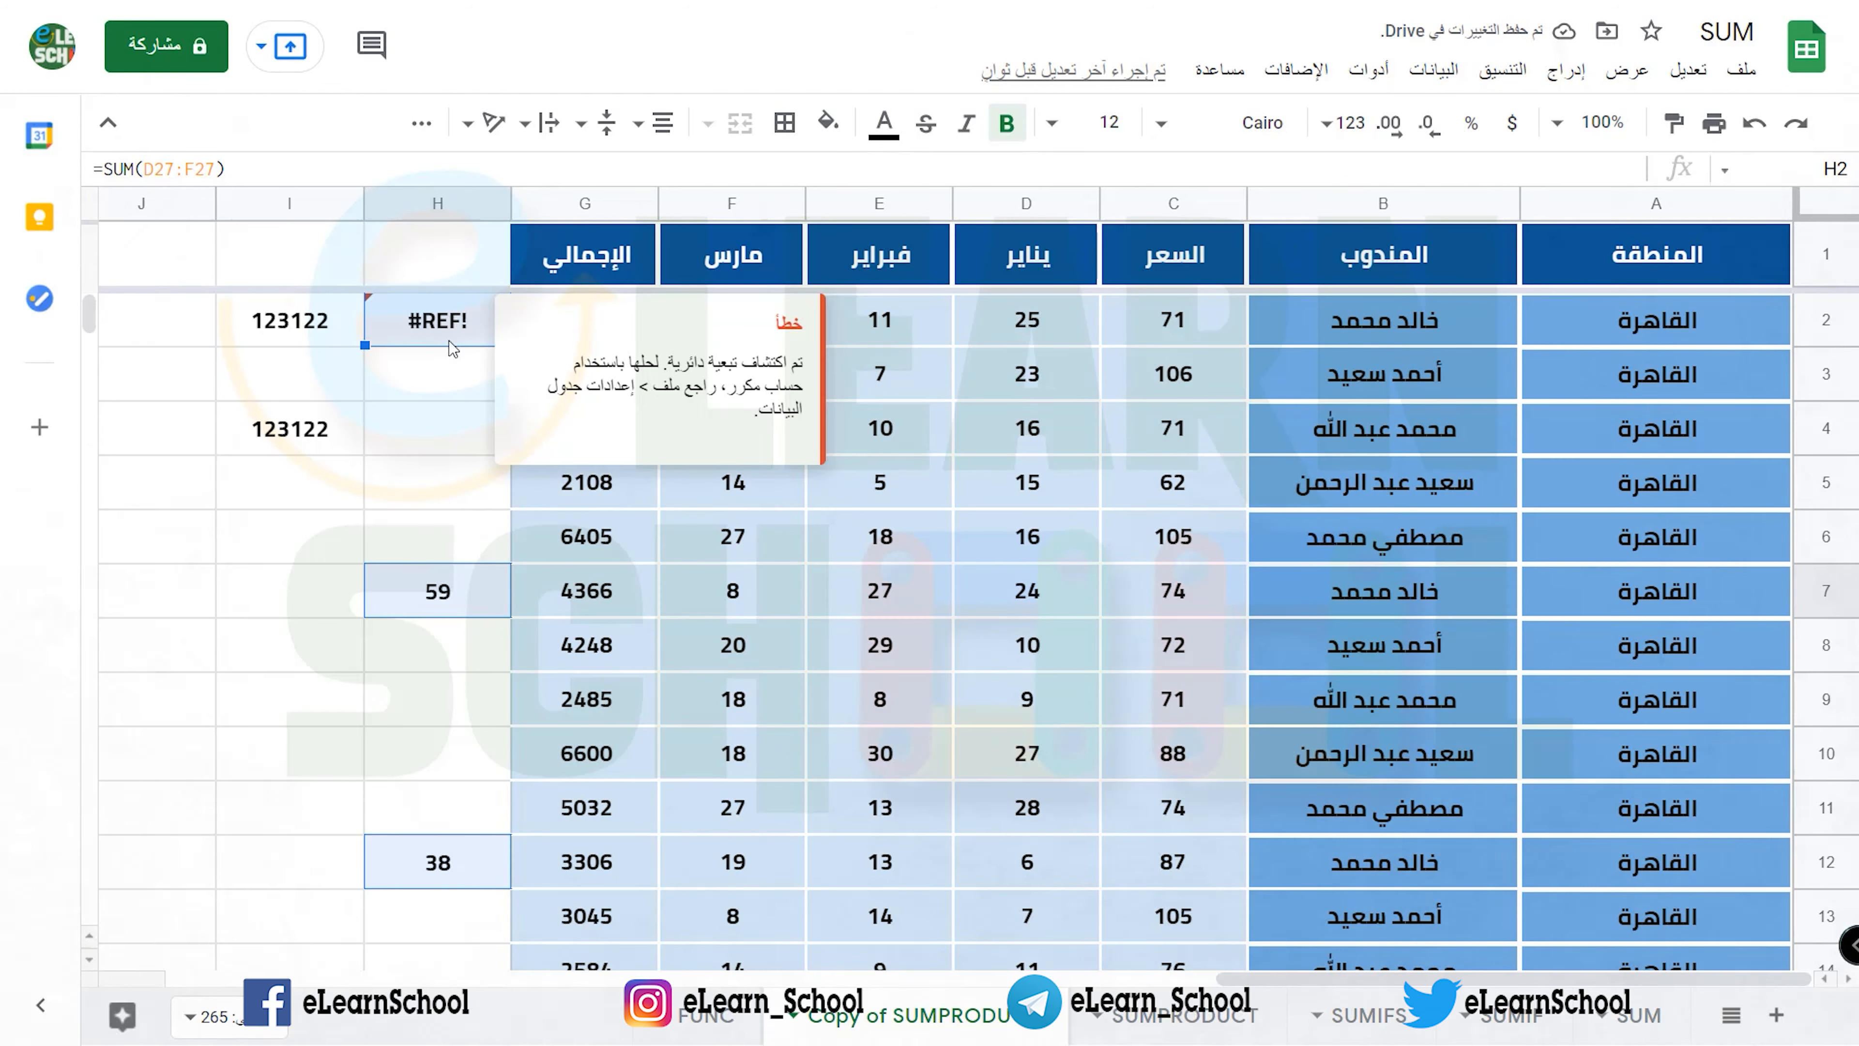
pyautogui.click(463, 377)
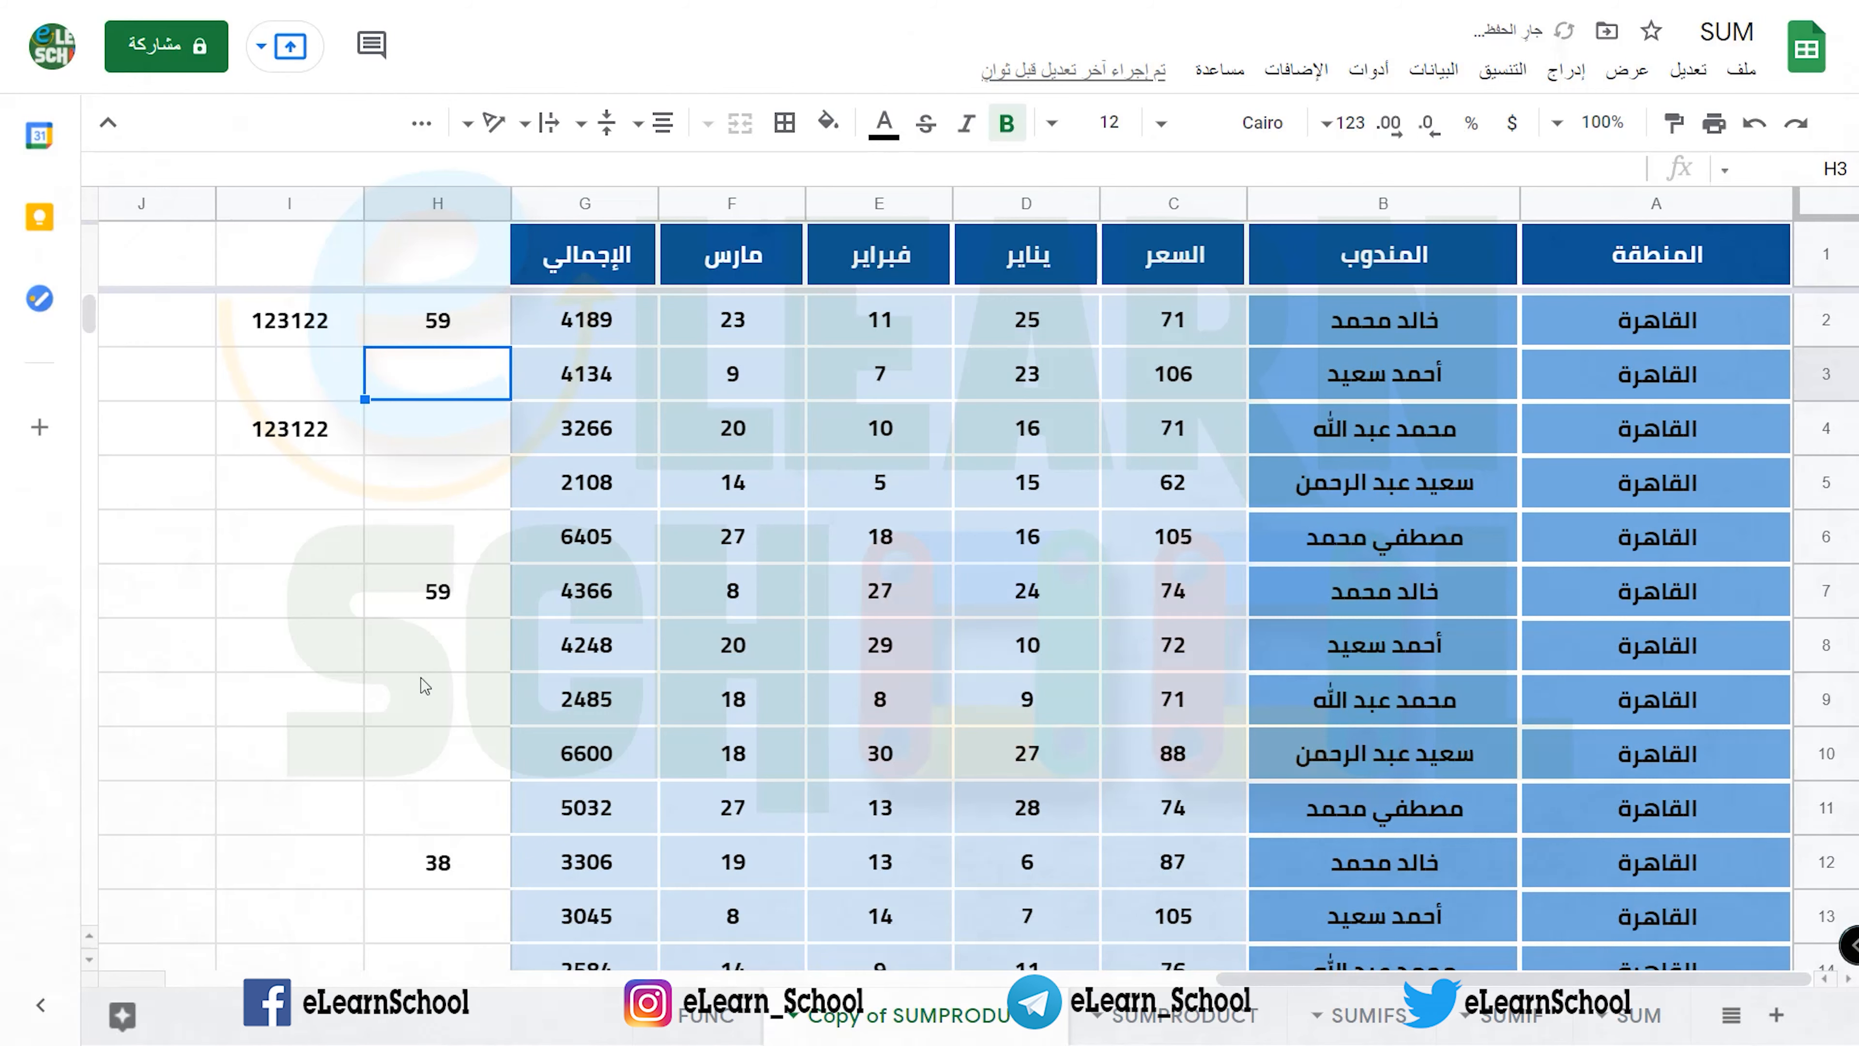
# - Start a SUM formula in H32 below the data and reference the row sums H27, H22 and H17
pyautogui.scroll(-8, 420, 681)
pyautogui.click(437, 636)
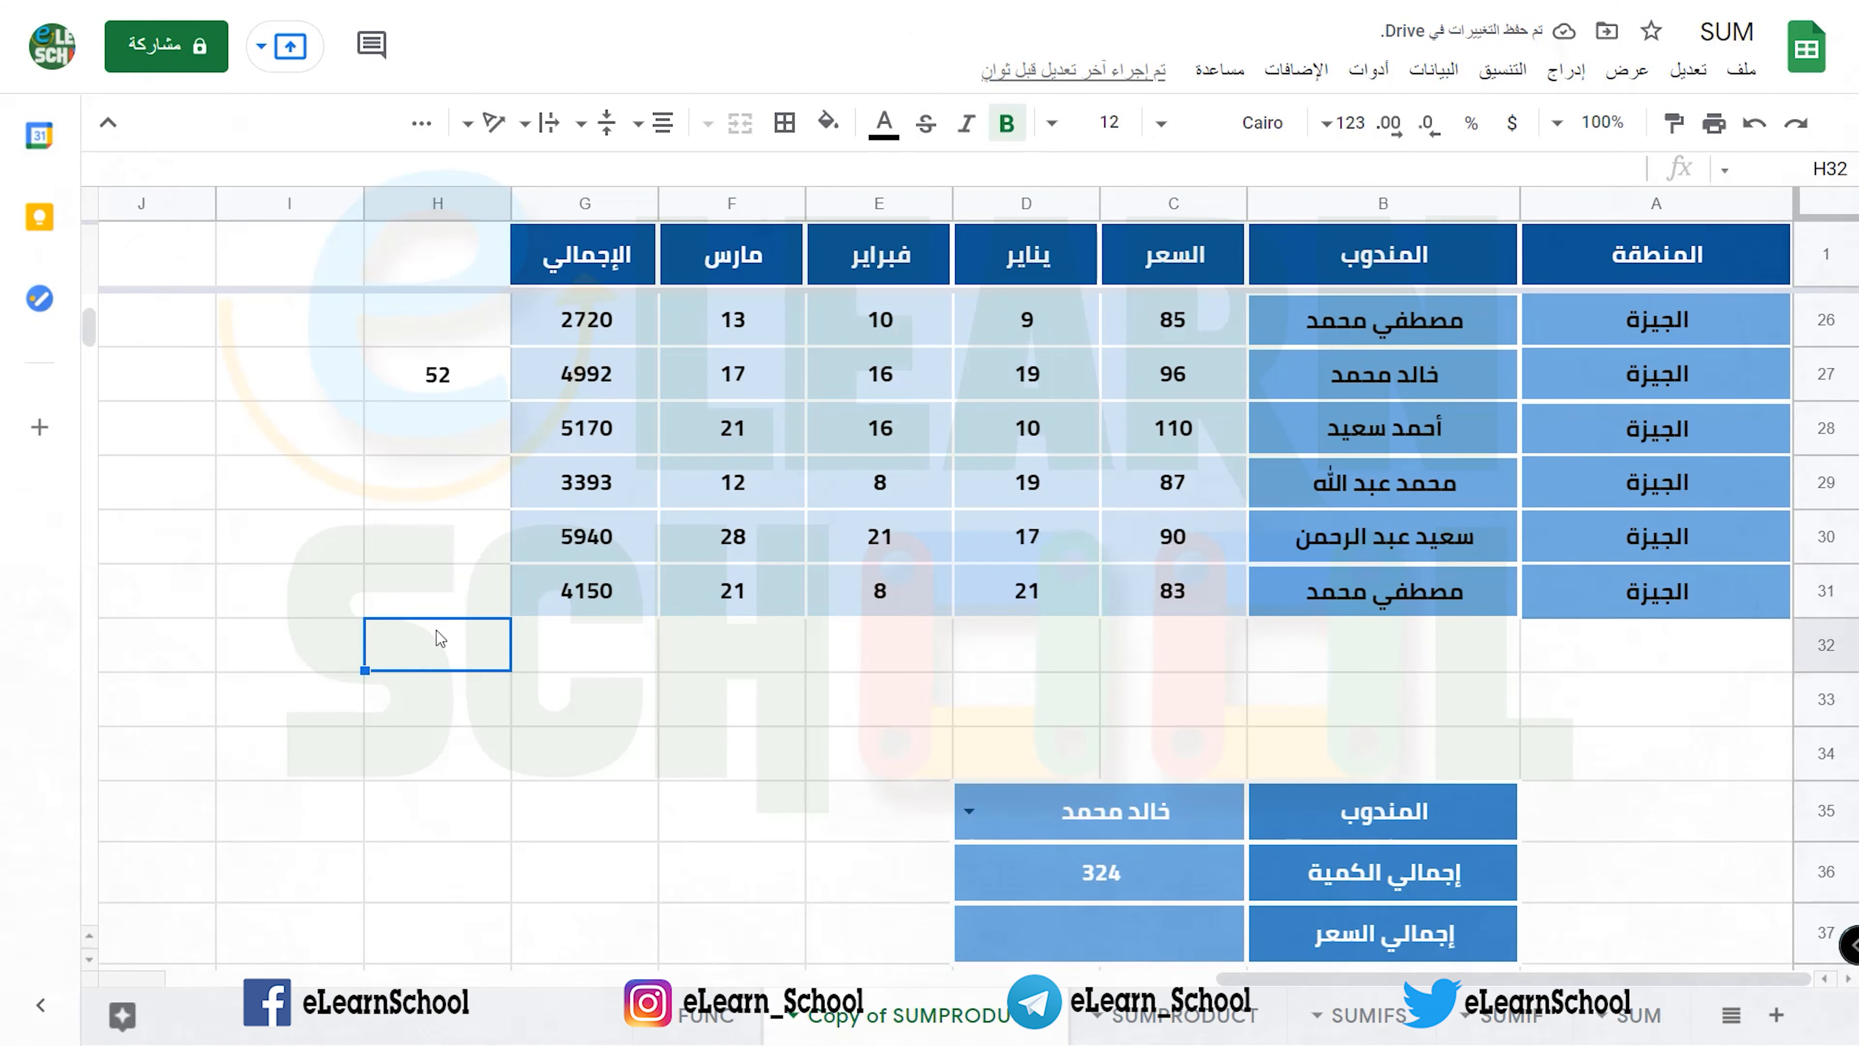
pyautogui.write('=sum')
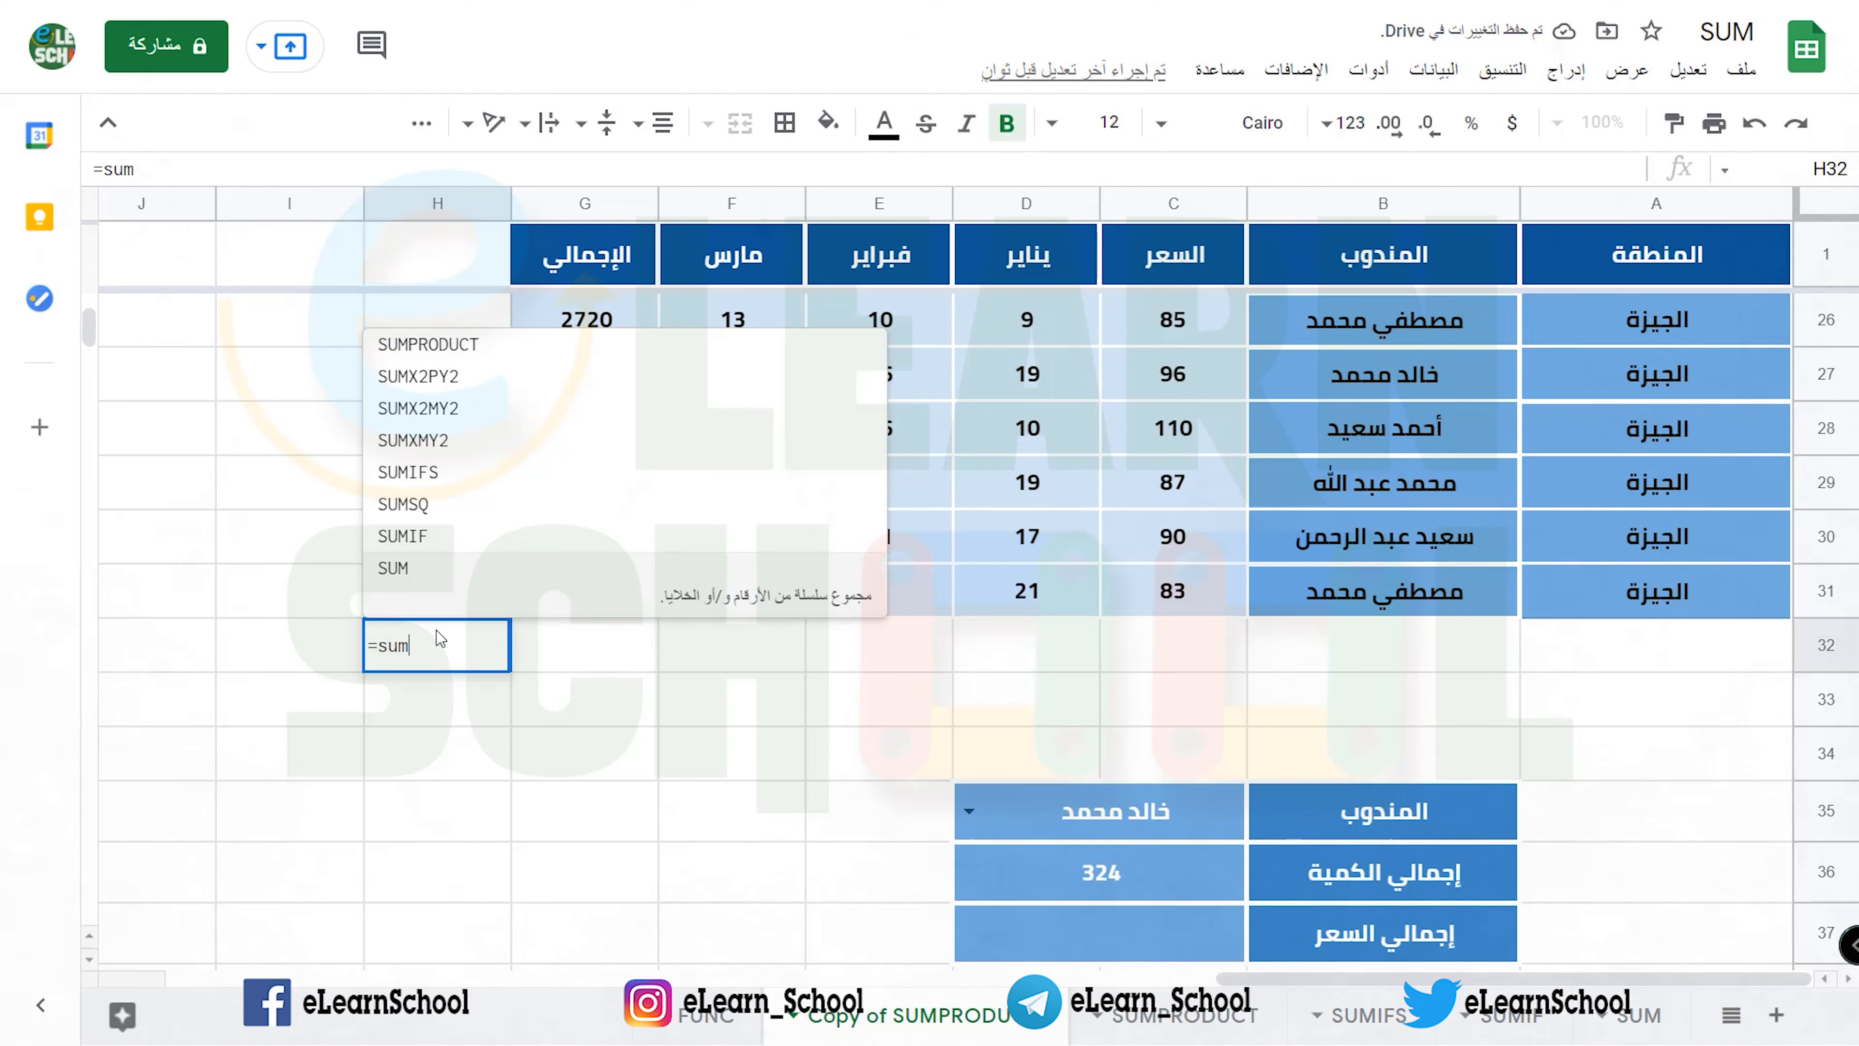
pyautogui.press('Tab')
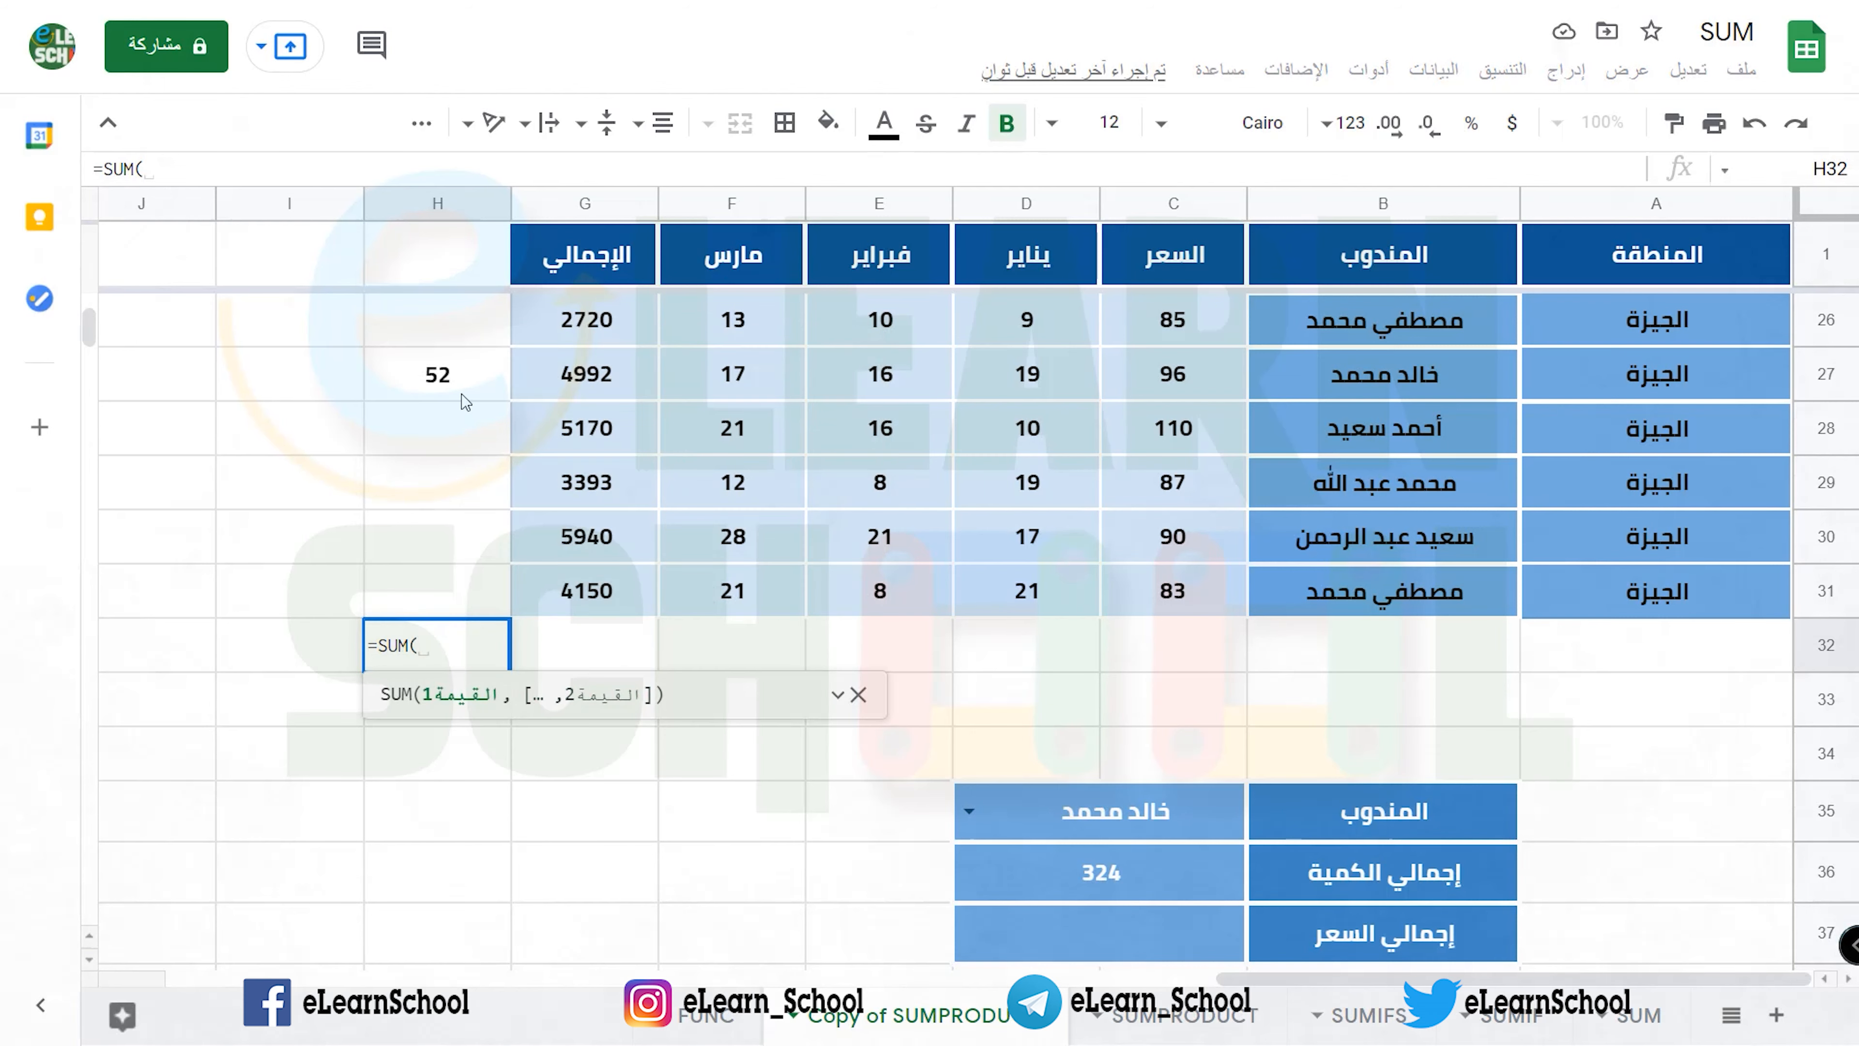
pyautogui.click(462, 394)
pyautogui.write(',')
pyautogui.scroll(3, 469, 440)
pyautogui.click(463, 427)
pyautogui.write(',')
pyautogui.scroll(2, 463, 432)
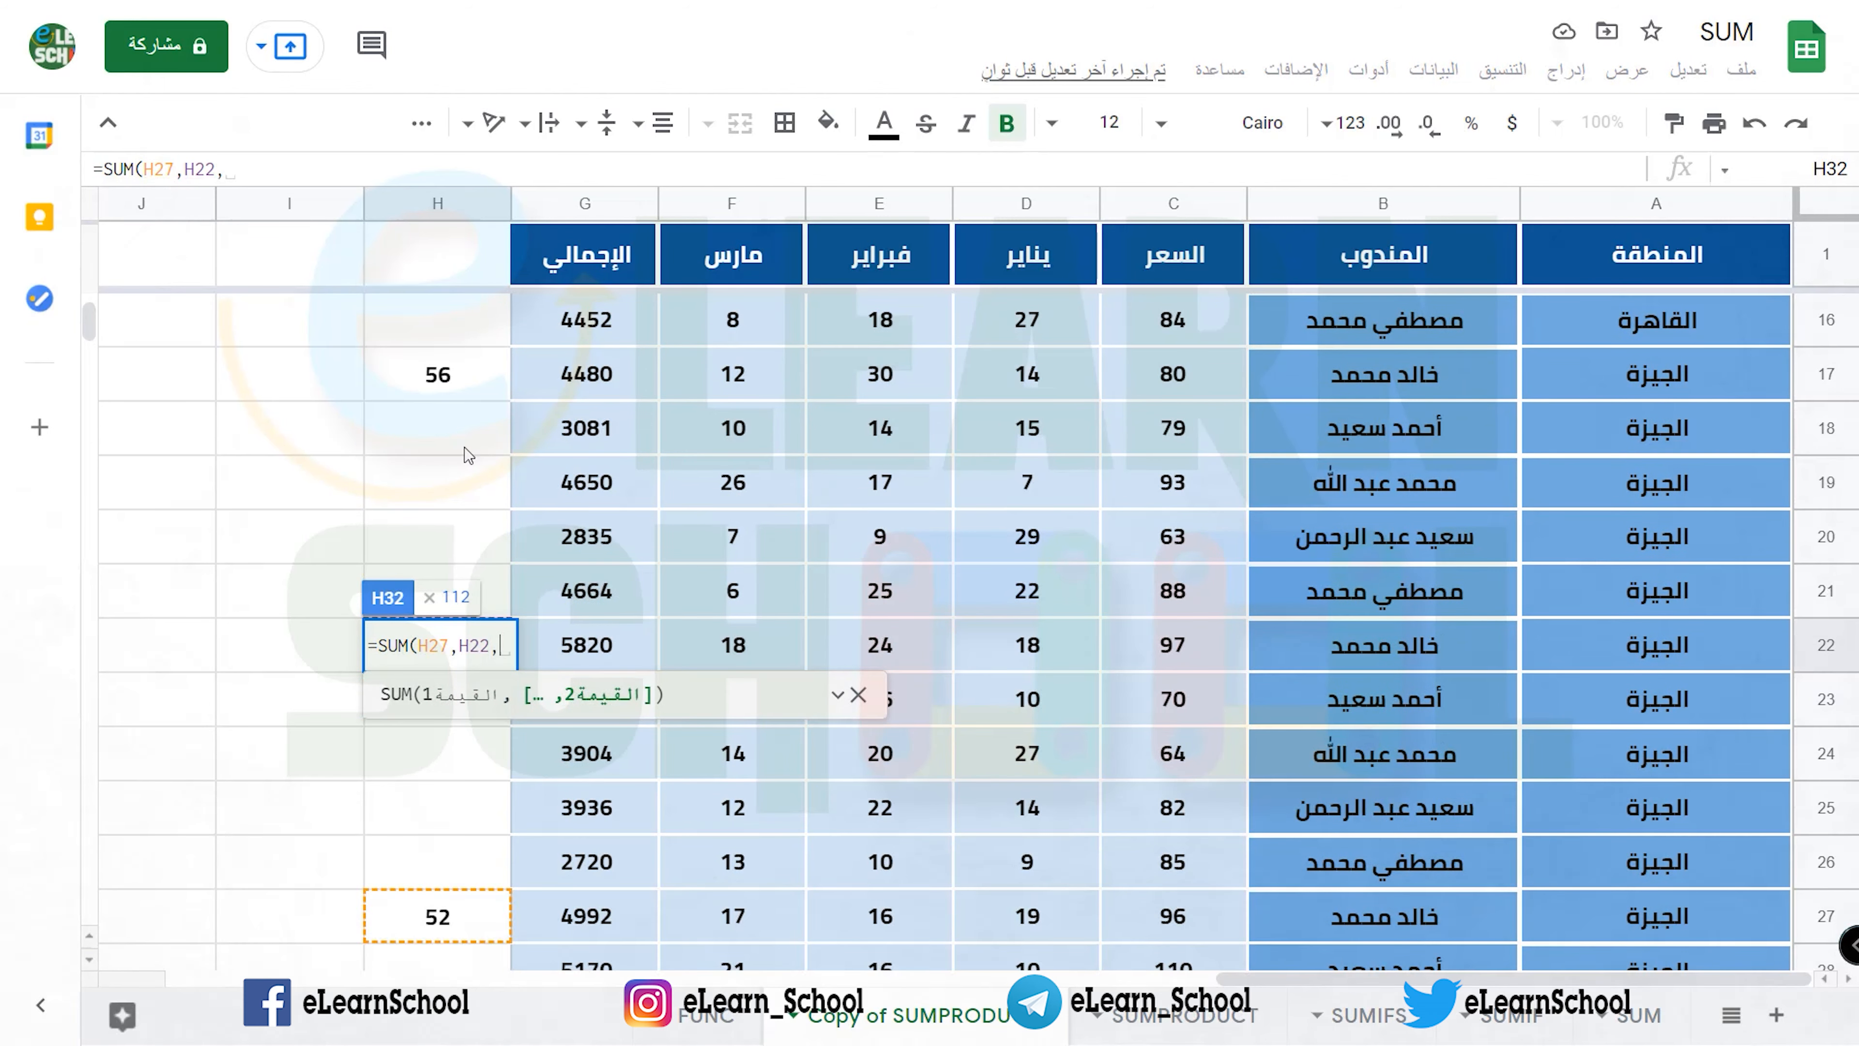
pyautogui.scroll(-1, 465, 449)
pyautogui.scroll(2, 465, 448)
pyautogui.click(467, 481)
pyautogui.write(',')
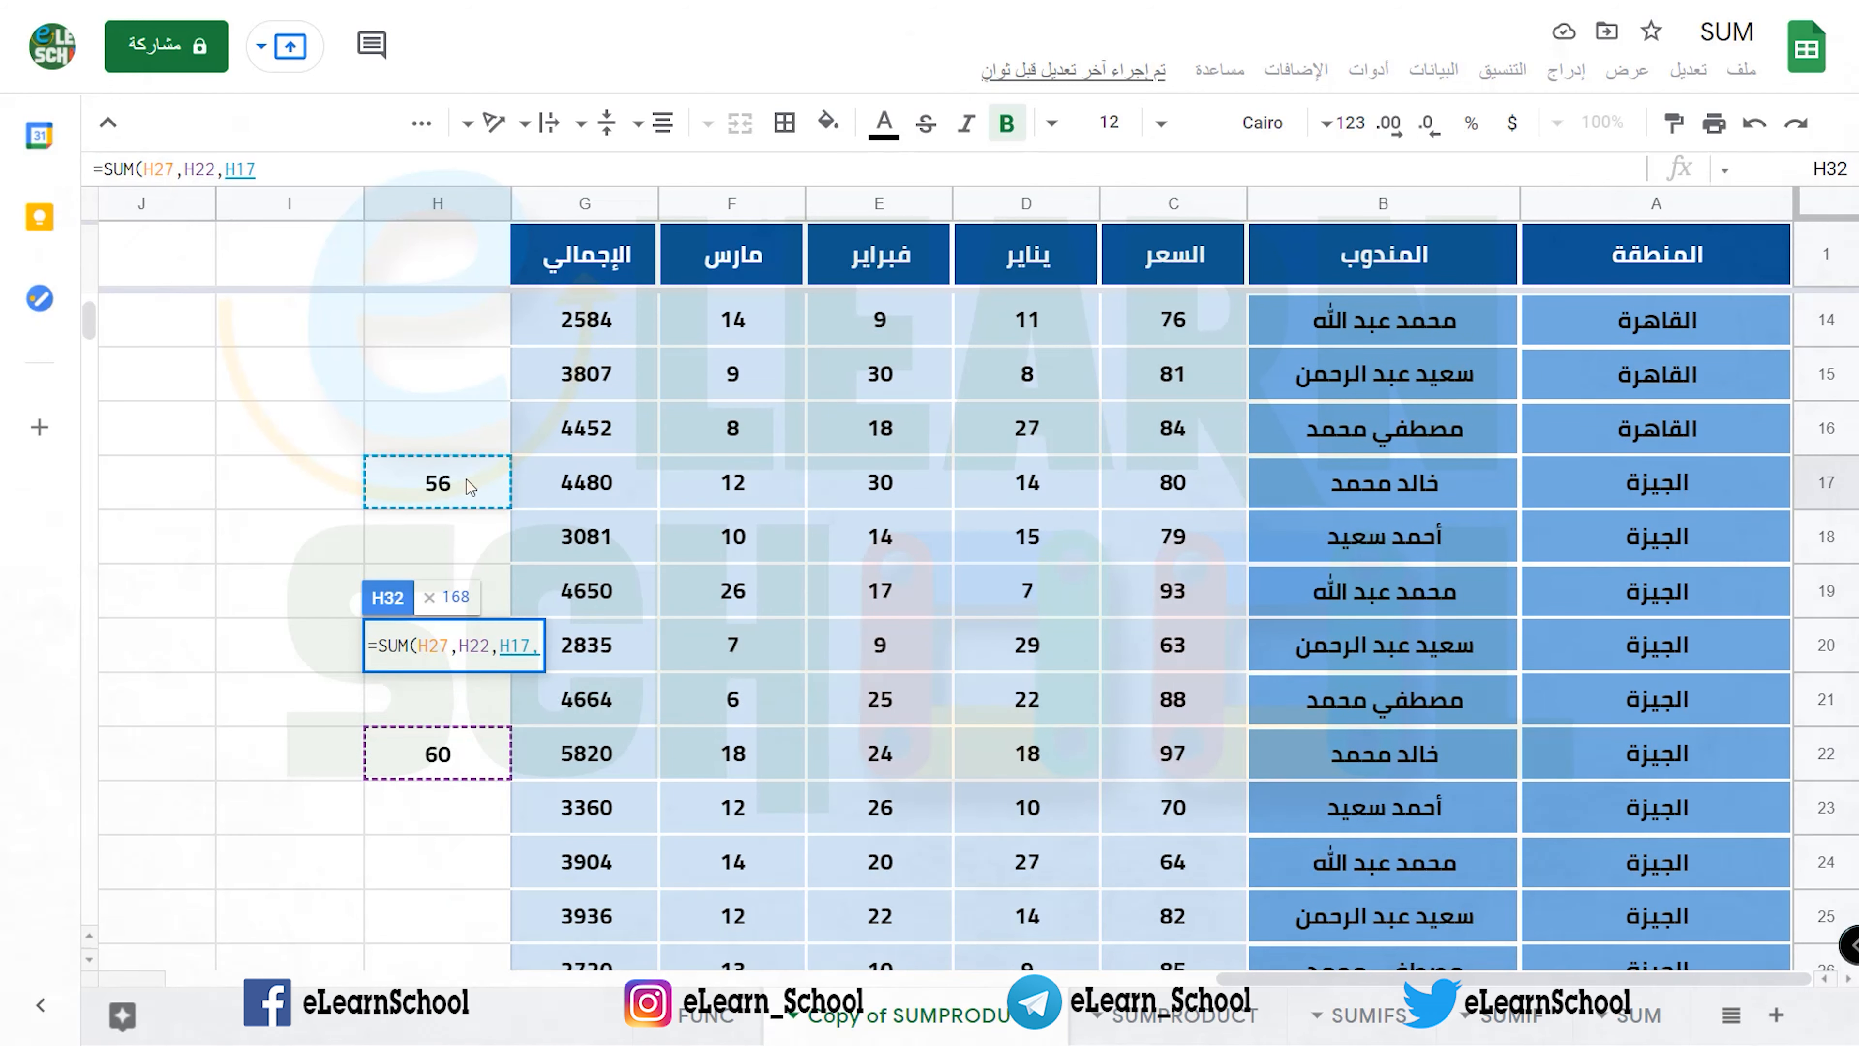
# - Add the row sums H12, H7 and H2 to the H32 formula and complete it
pyautogui.scroll(2, 466, 480)
pyautogui.click(461, 429)
pyautogui.write(',')
pyautogui.scroll(3, 464, 477)
pyautogui.click(465, 476)
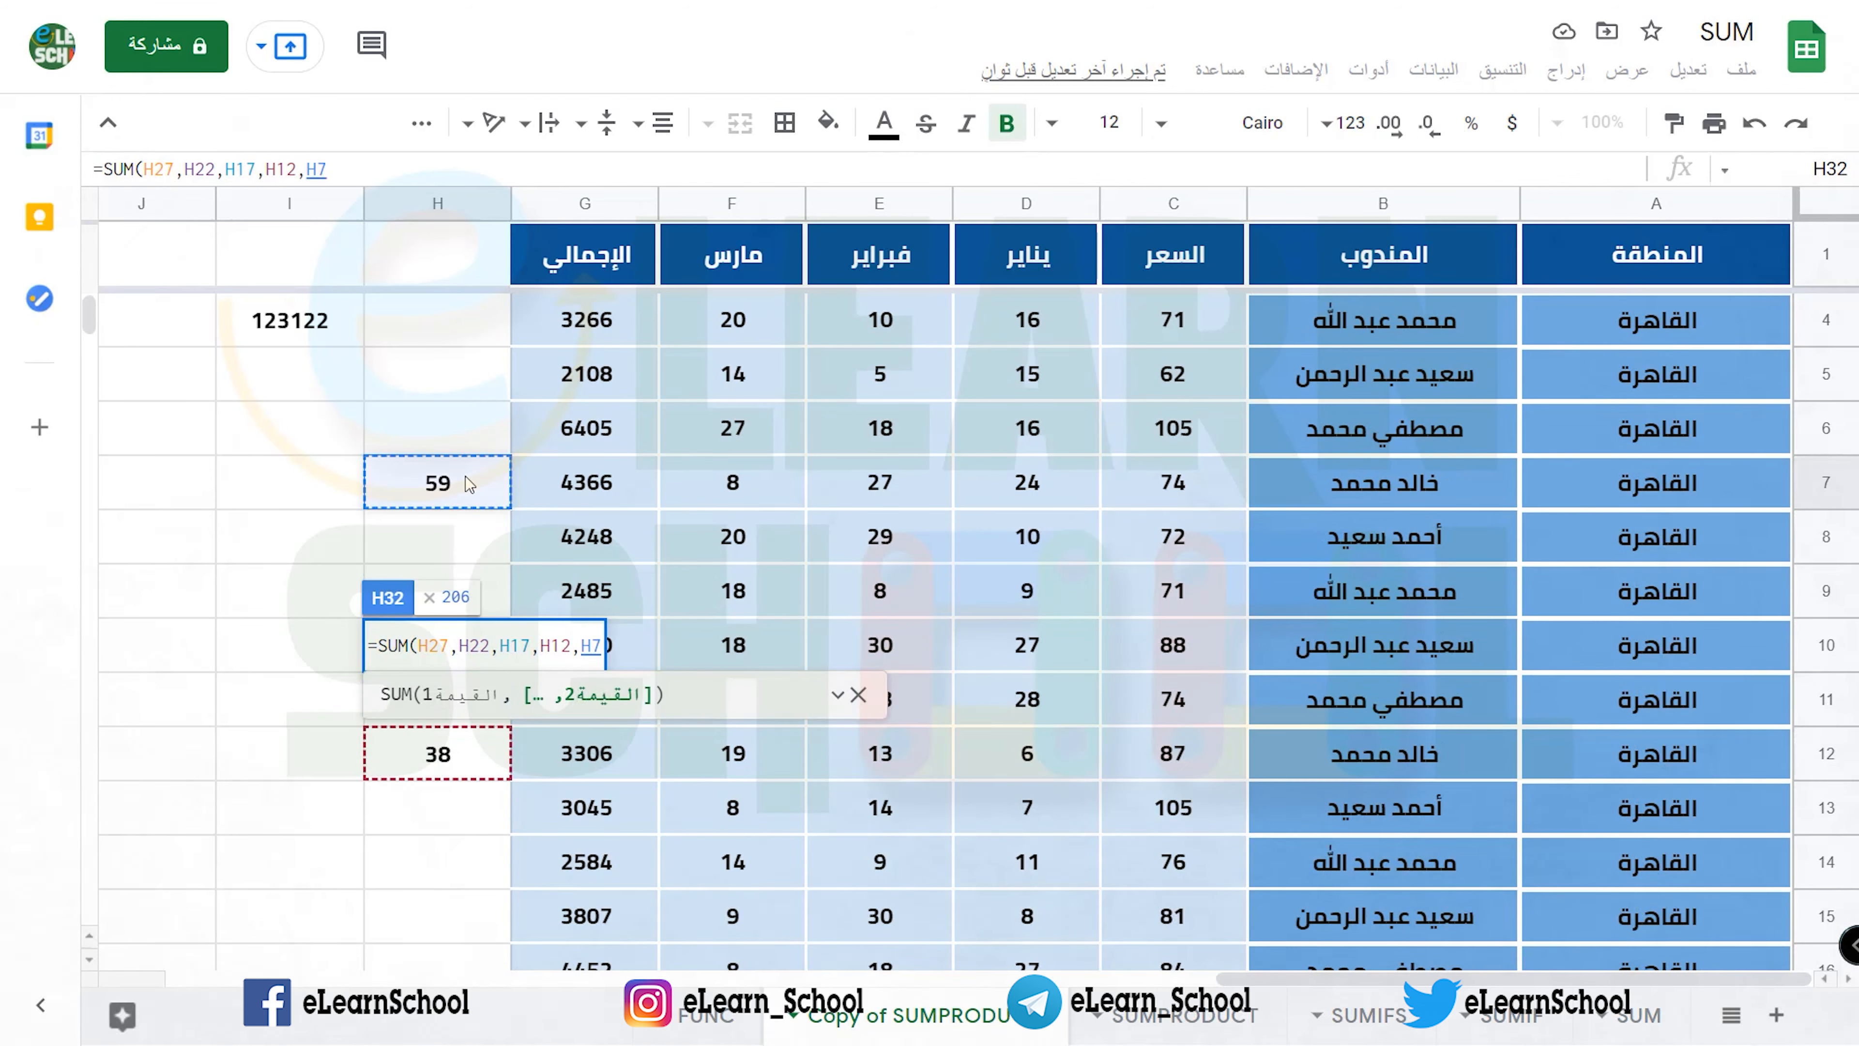
pyautogui.write(',')
pyautogui.scroll(1, 465, 423)
pyautogui.click(463, 337)
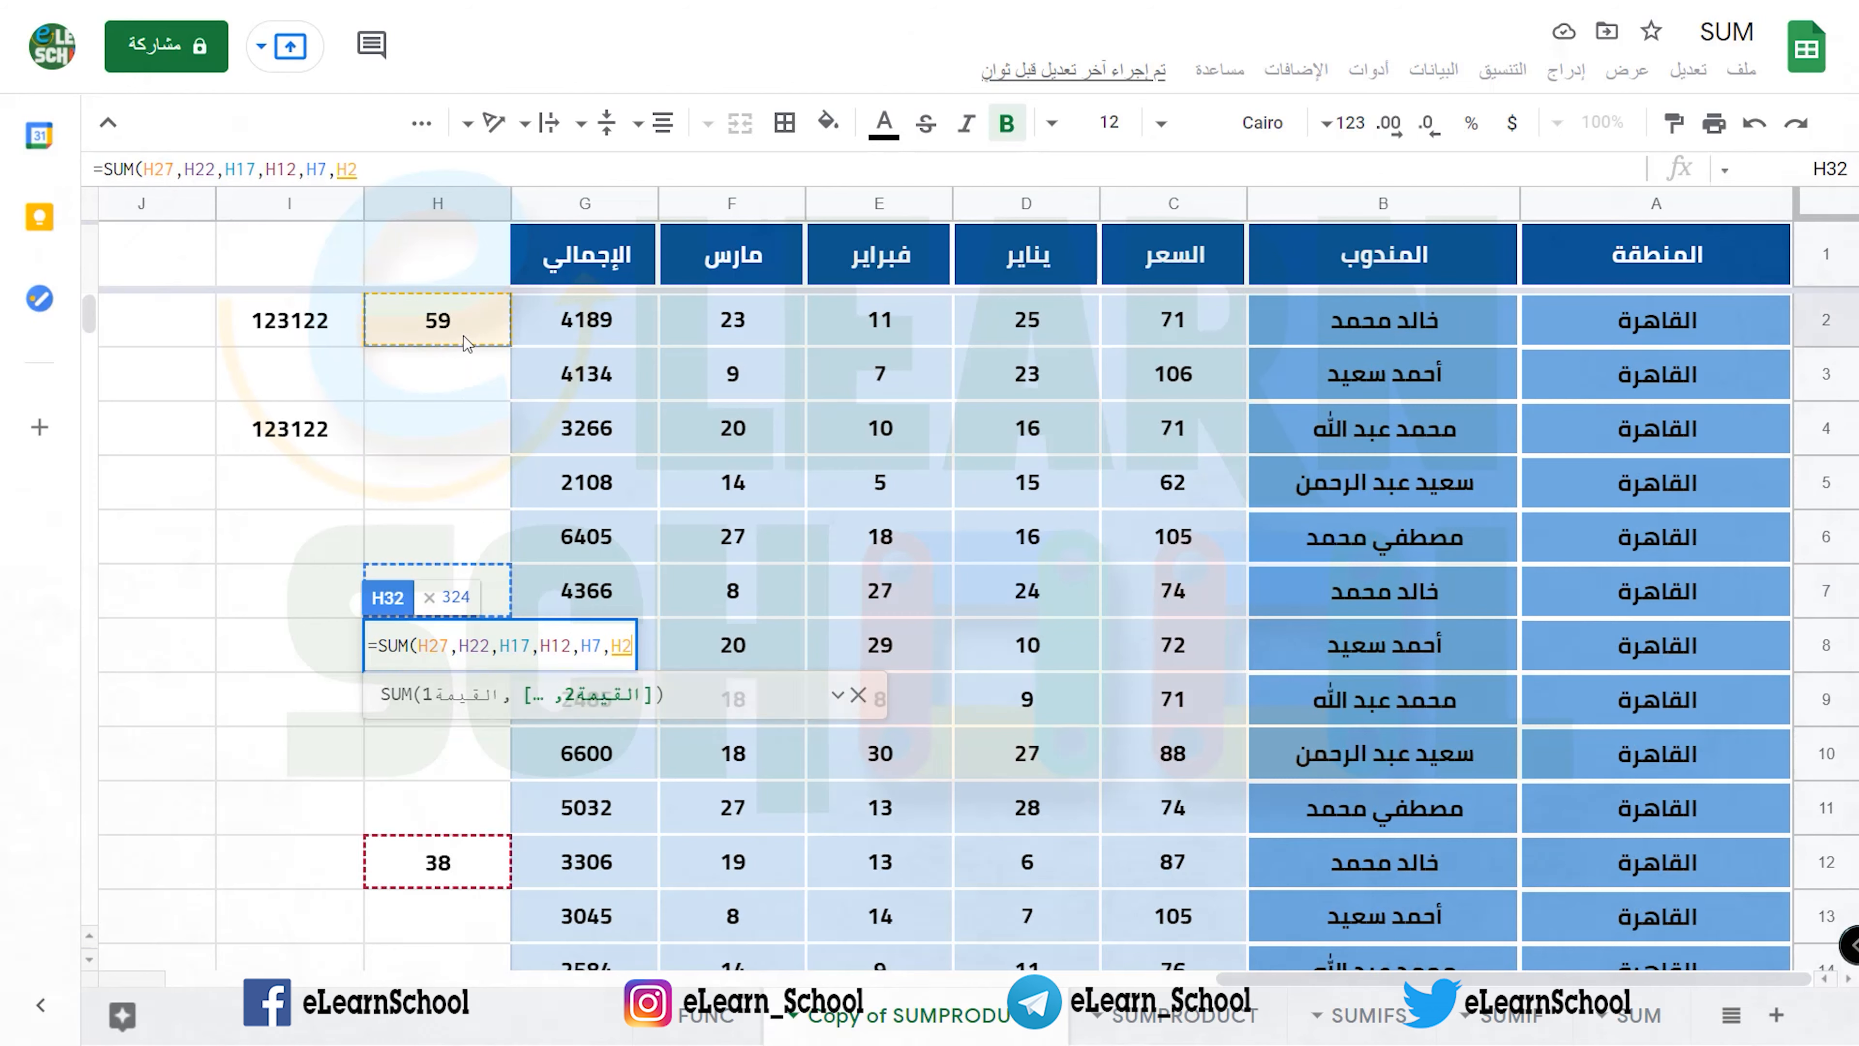
pyautogui.write(')')
pyautogui.press('Return')
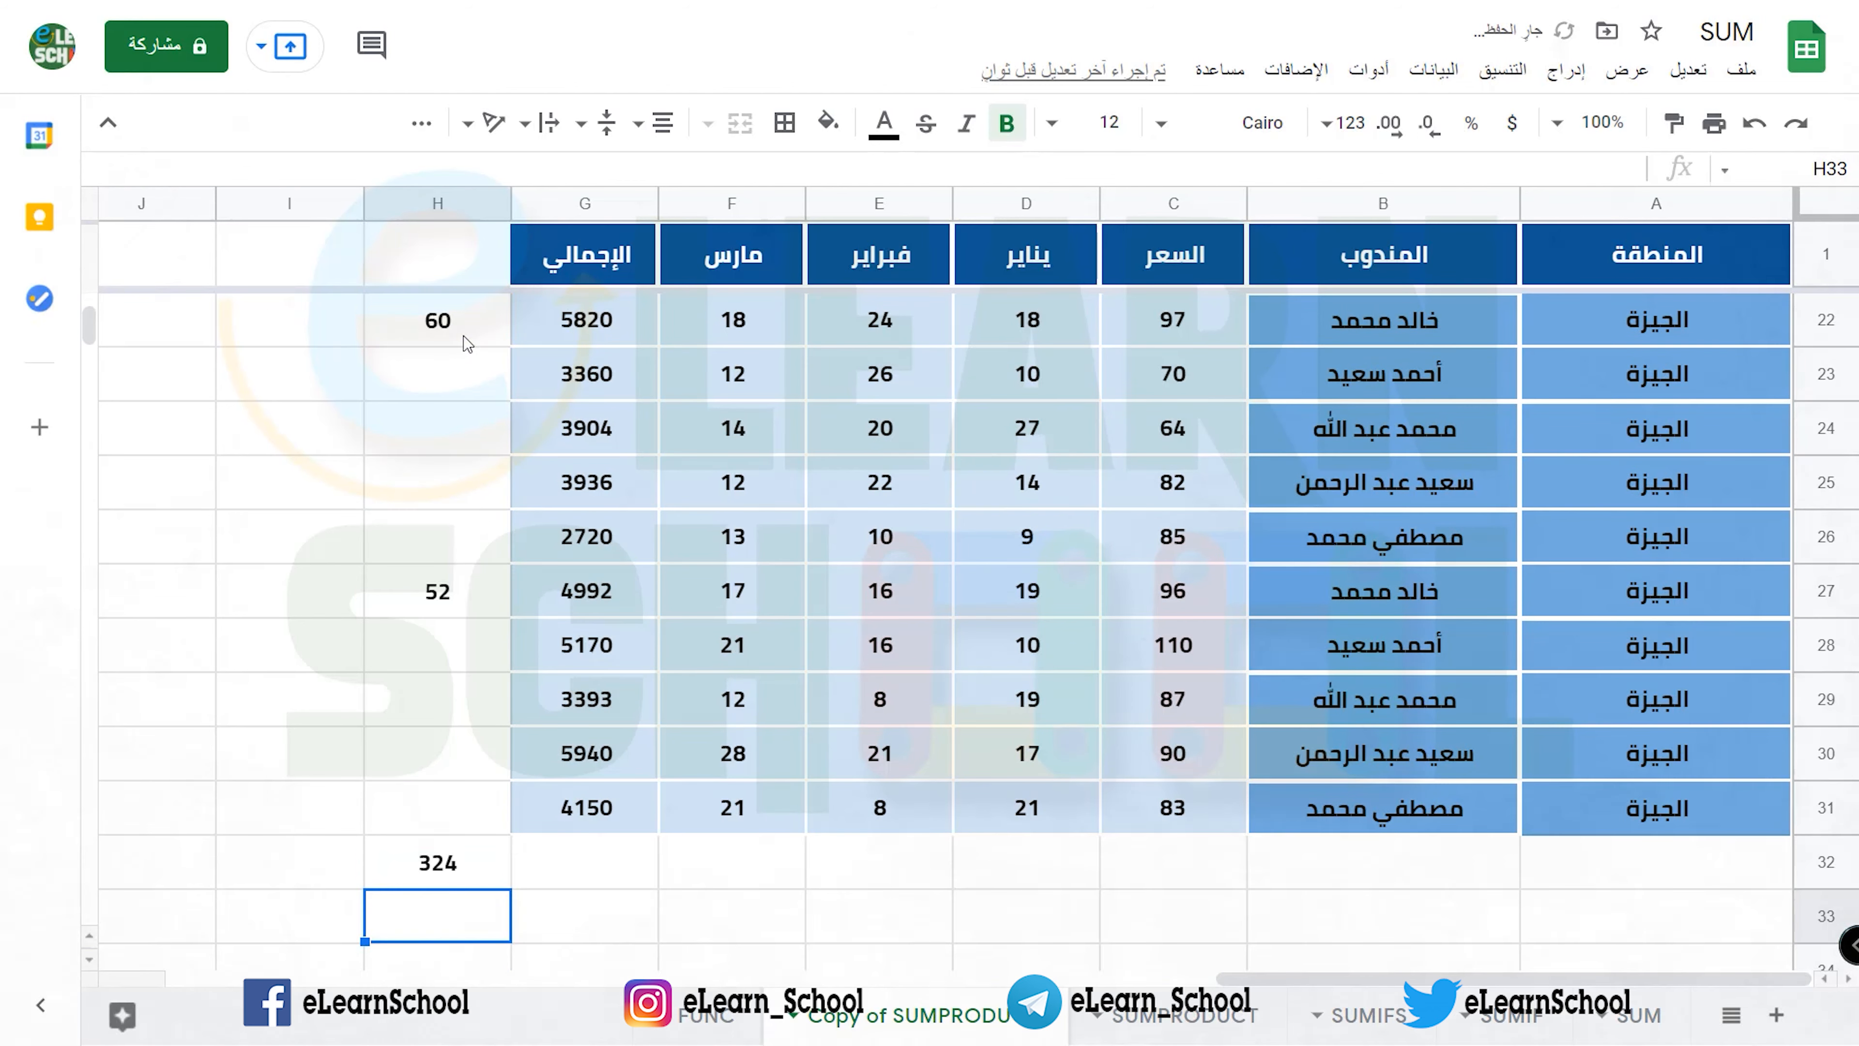
# - Compare the manual sum in H32 with the SUMPRODUCT total quantity in C36
pyautogui.click(460, 883)
pyautogui.scroll(-3, 1024, 717)
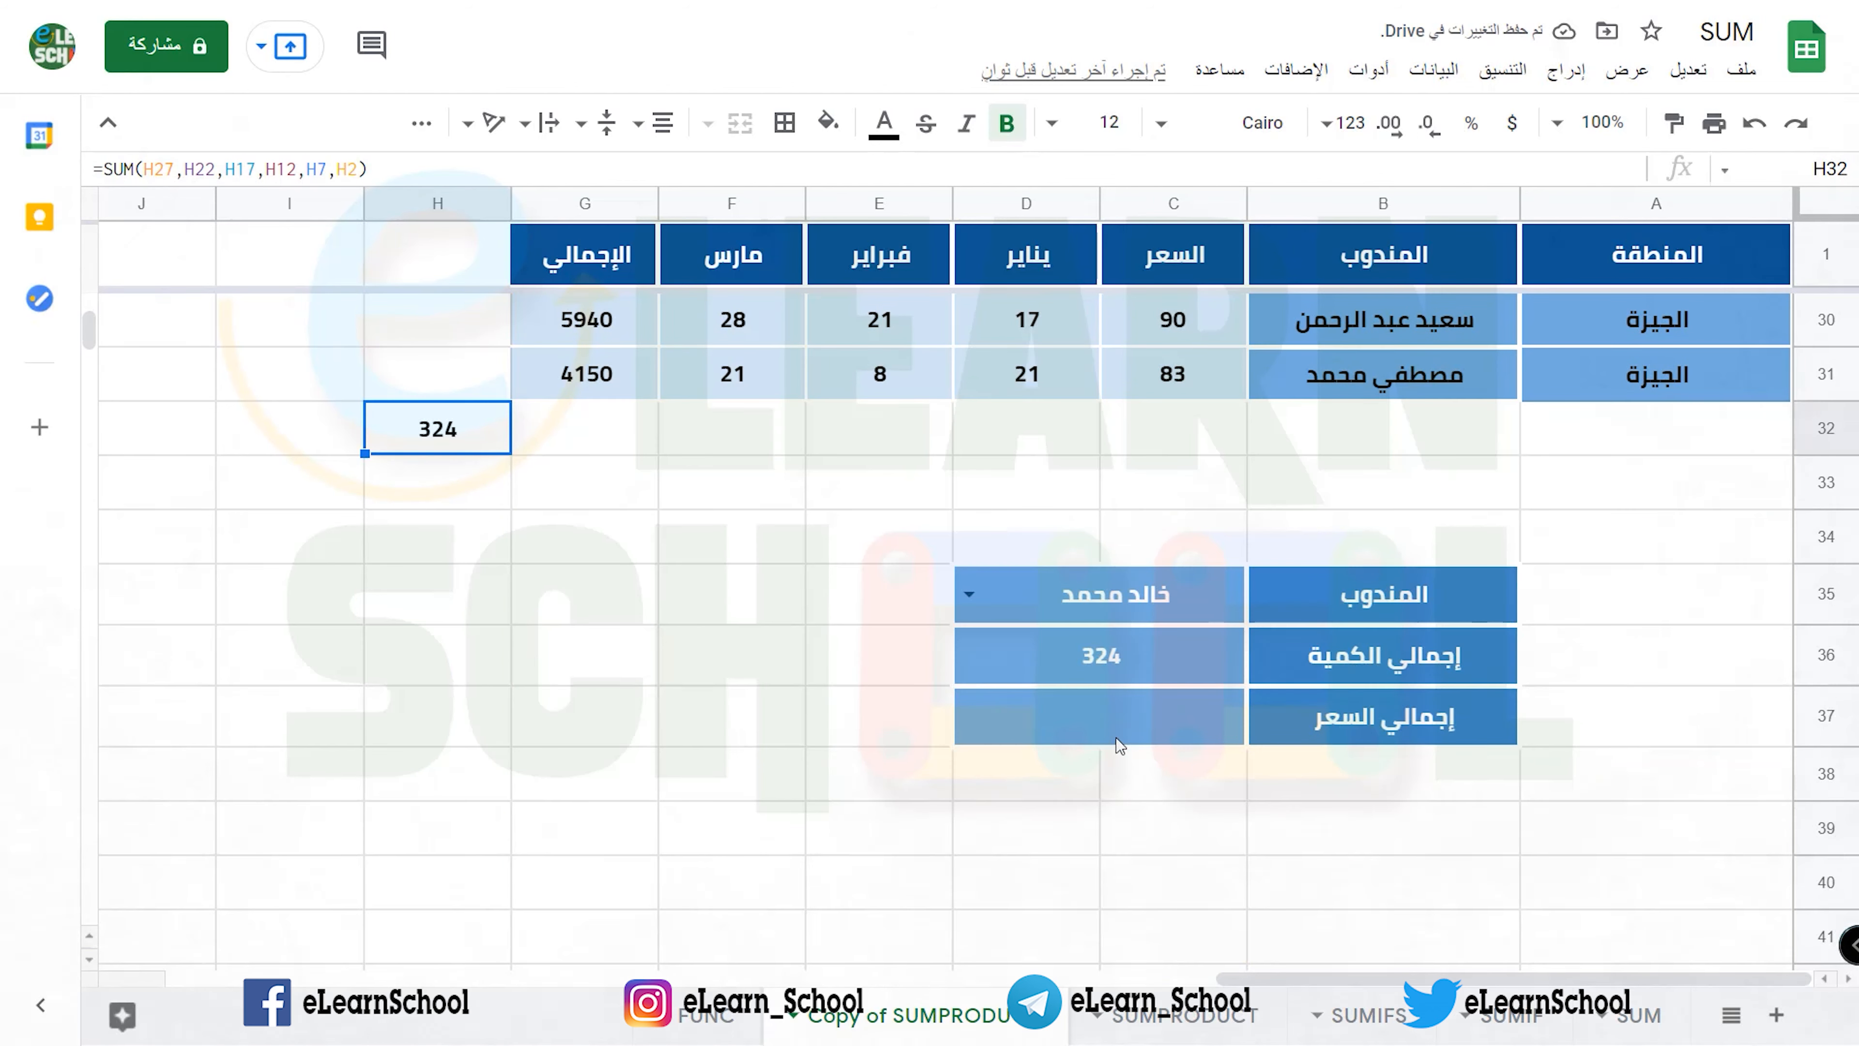
pyautogui.click(1113, 648)
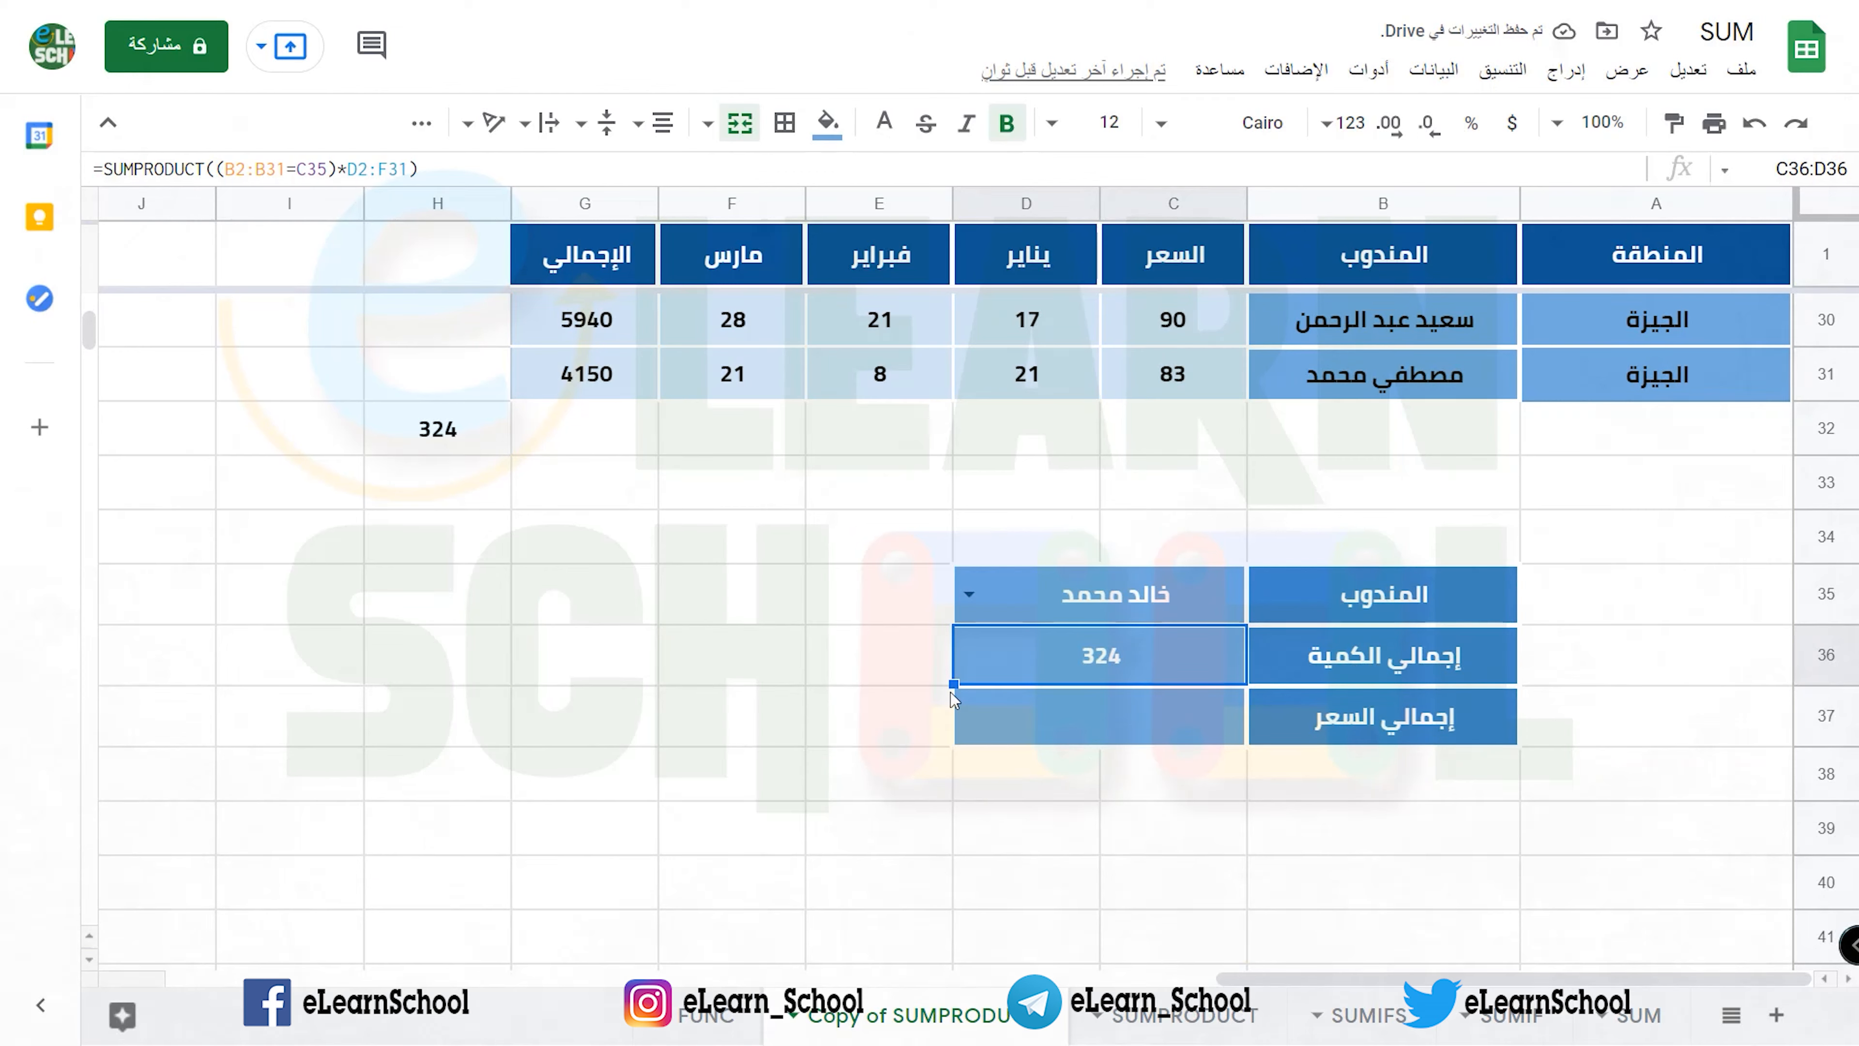
# - Switch the representative in C35 to the second, third and fourth listed names in turn, checking the total quantity in C36
pyautogui.click(968, 605)
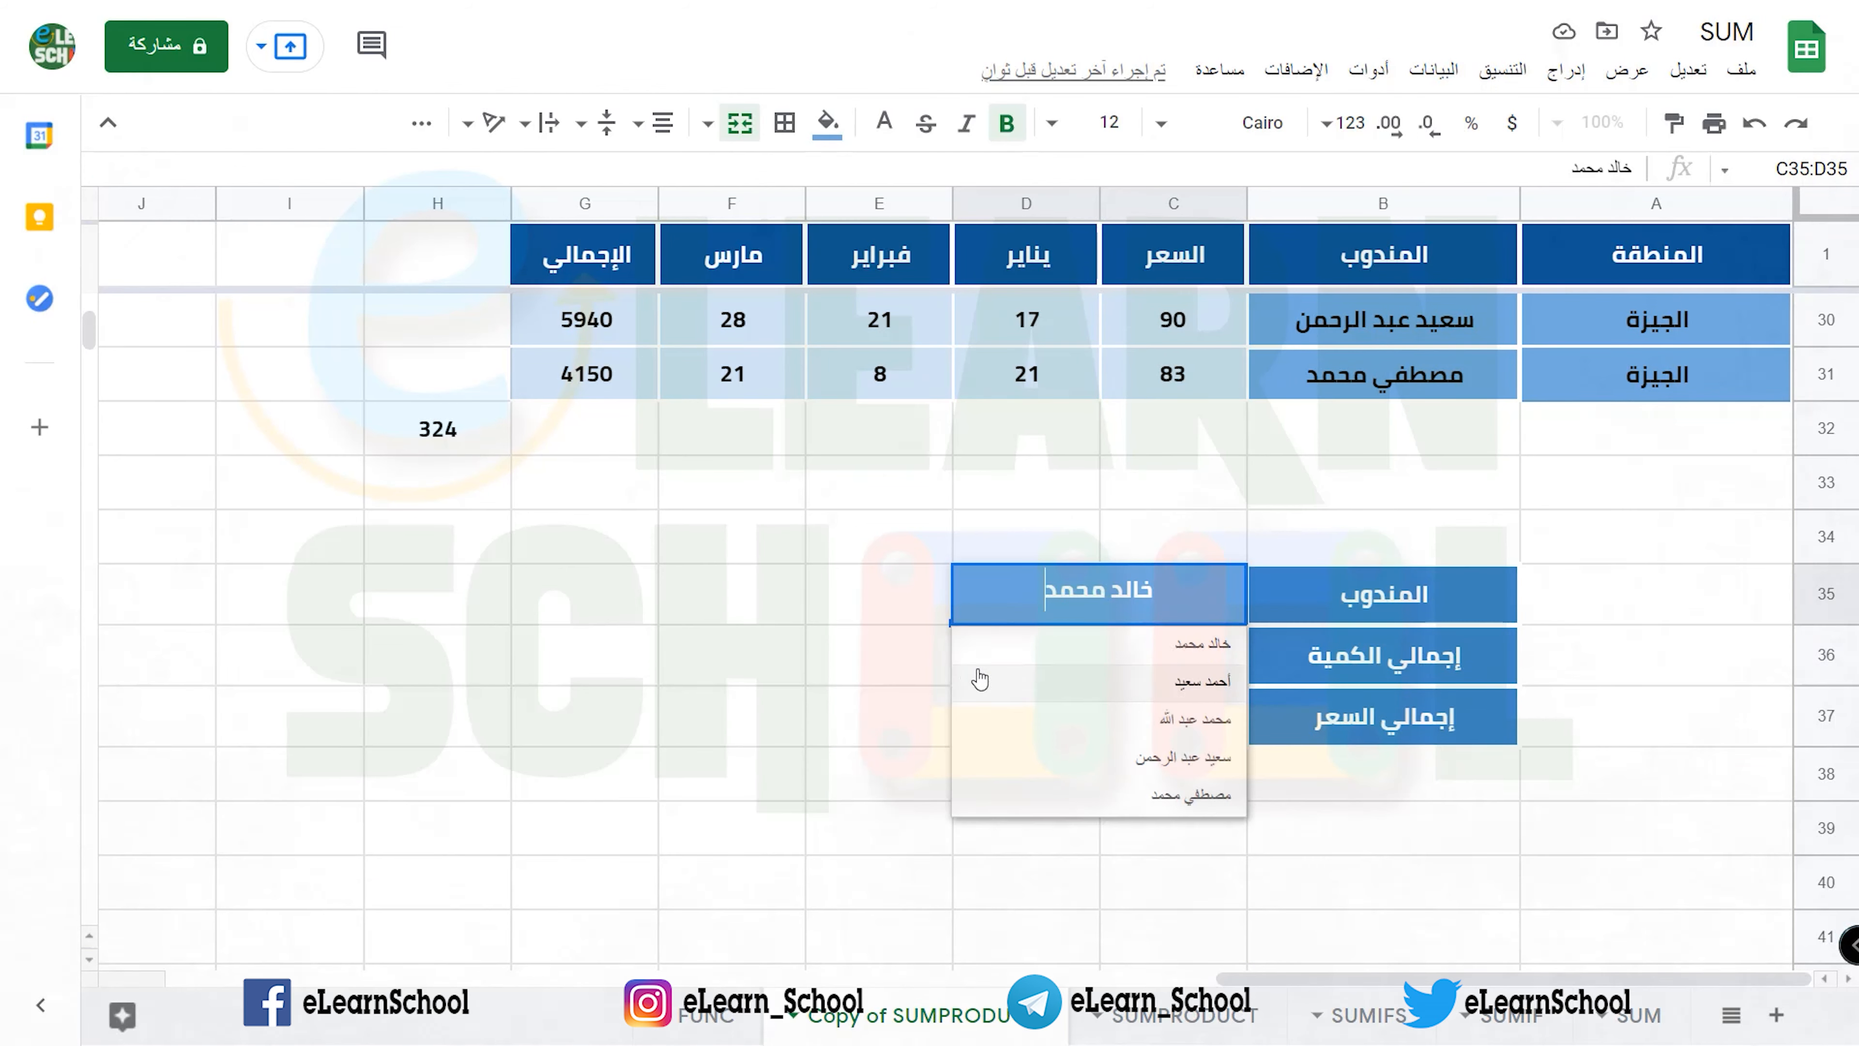
pyautogui.click(1011, 716)
pyautogui.click(1048, 667)
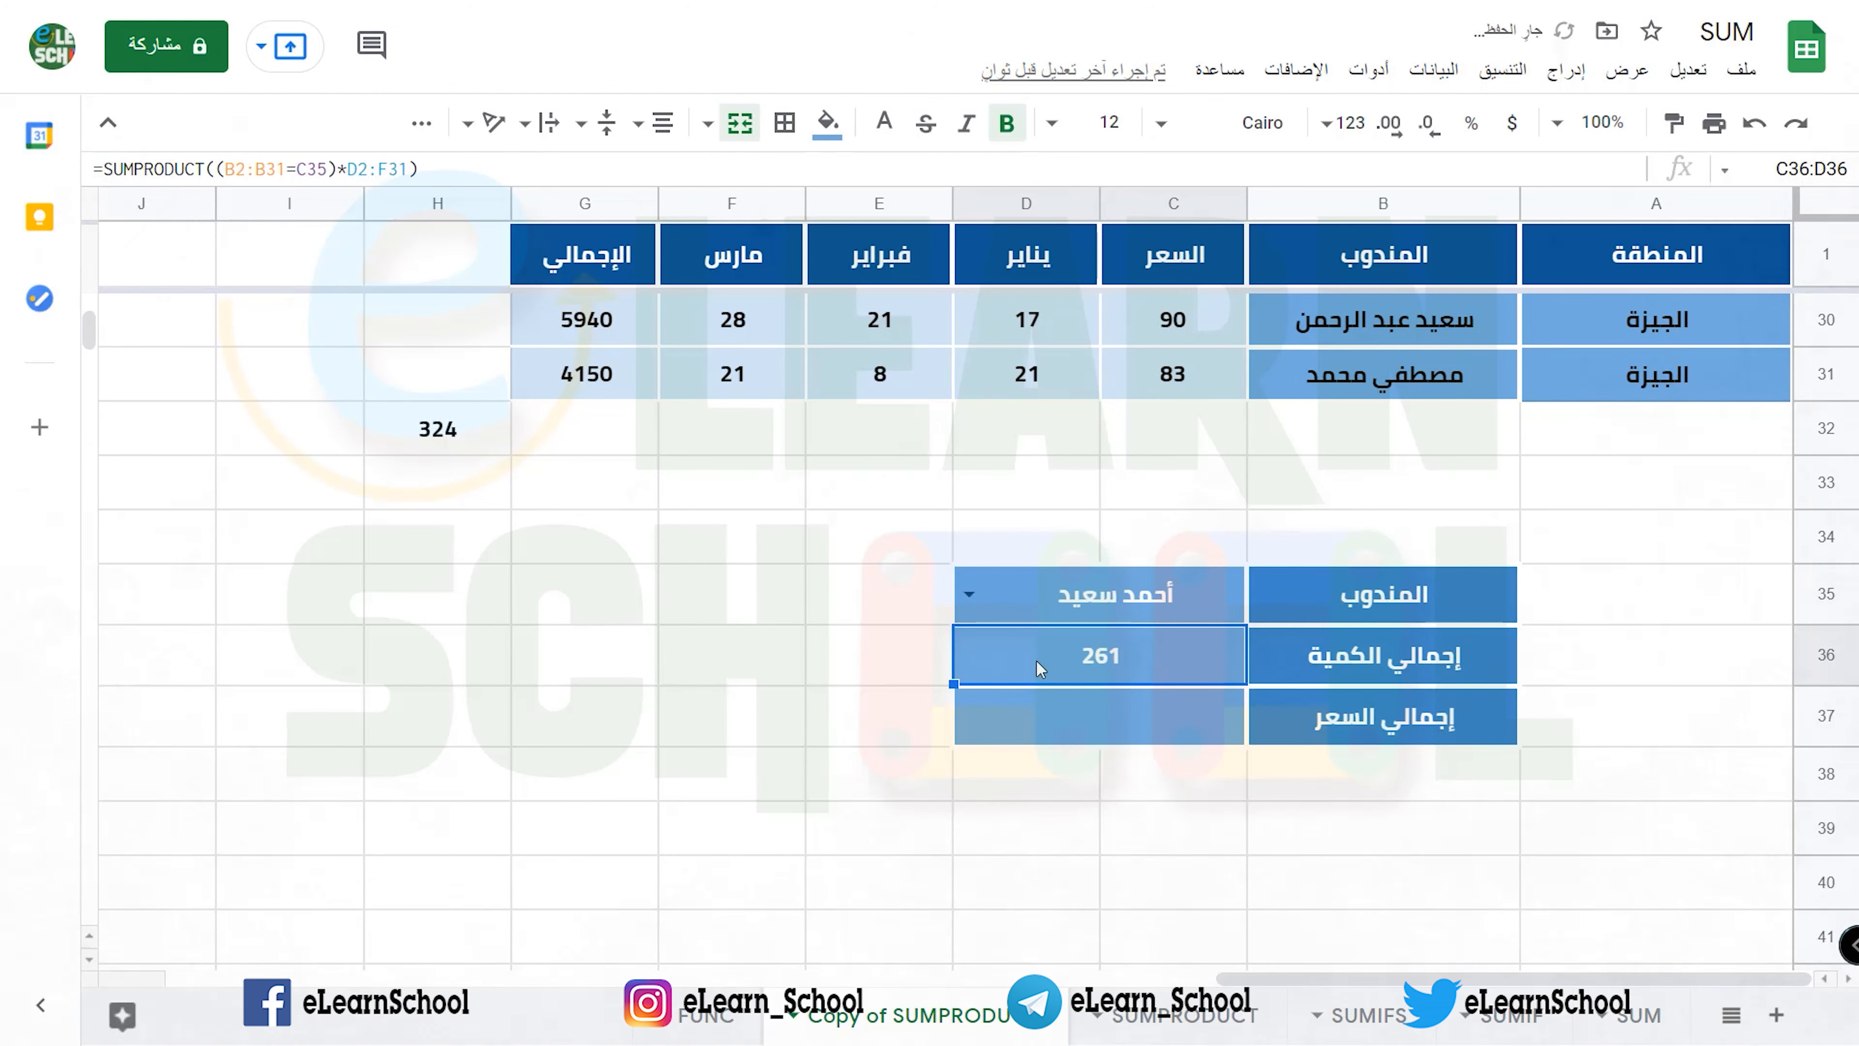
pyautogui.click(978, 607)
pyautogui.click(1019, 701)
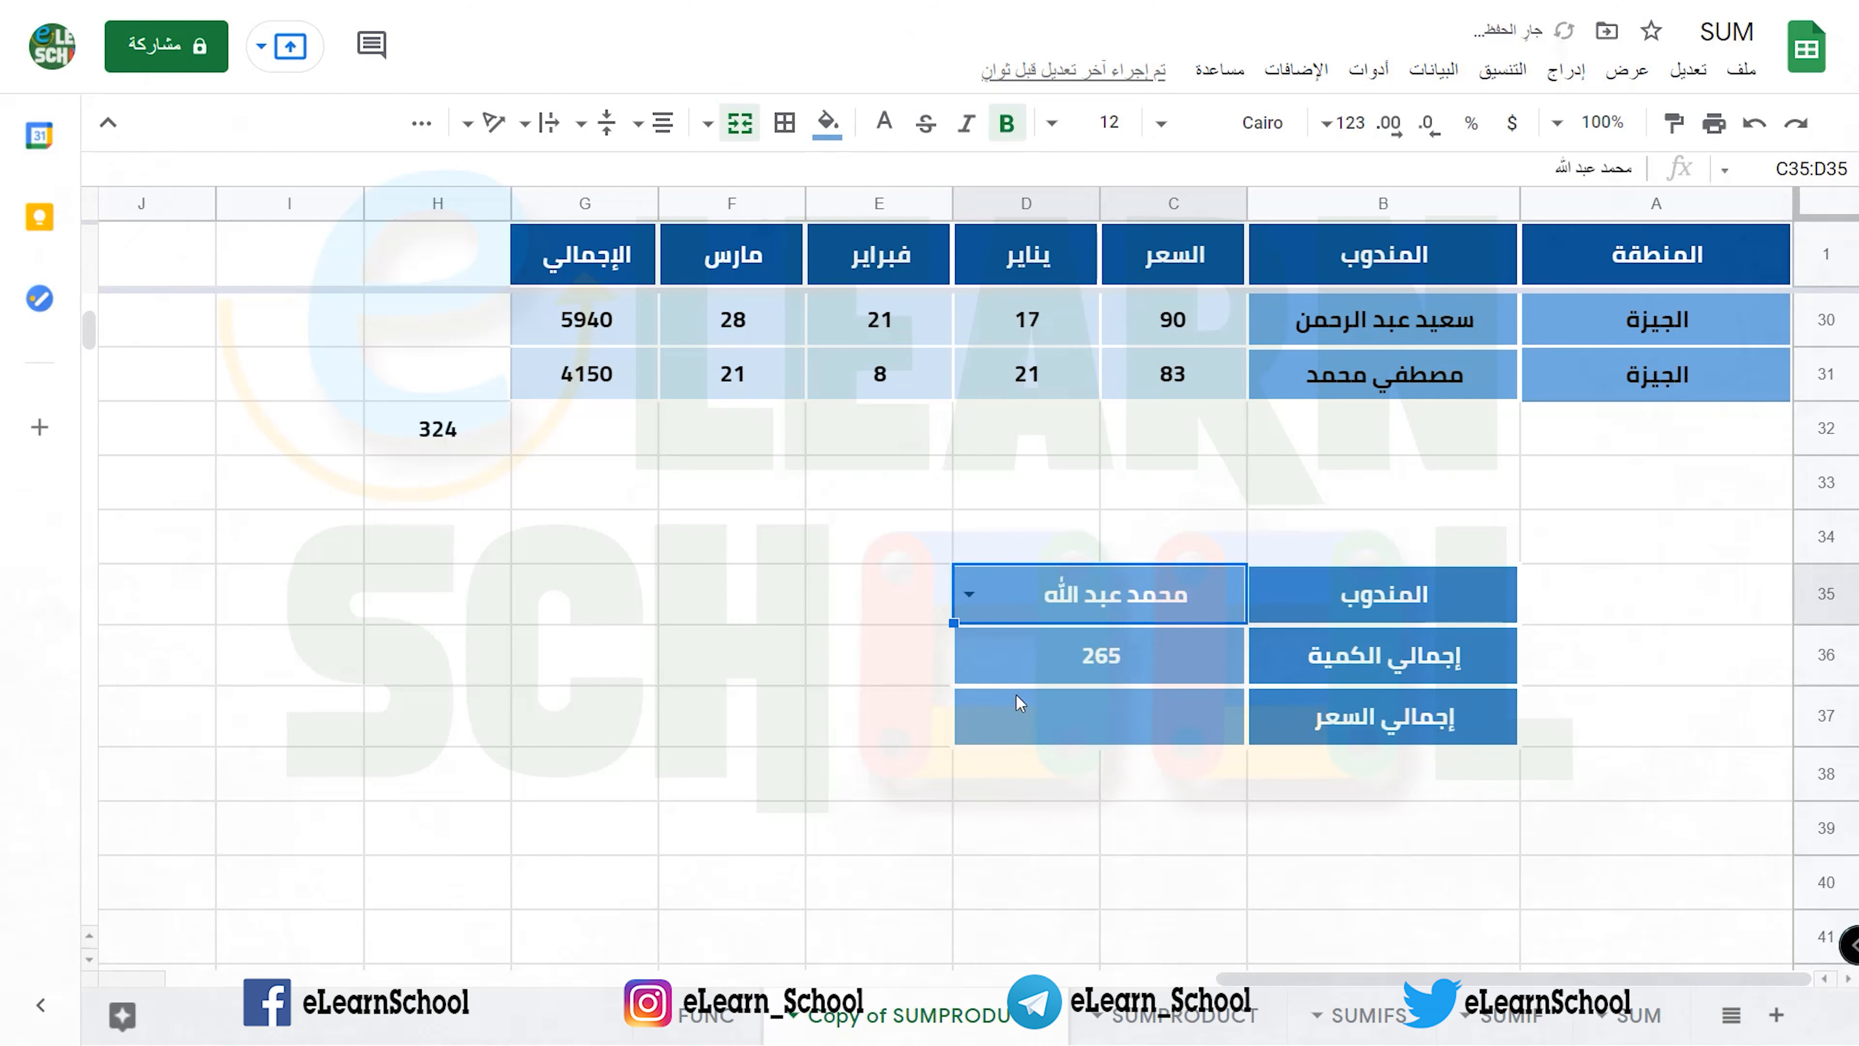
pyautogui.click(971, 595)
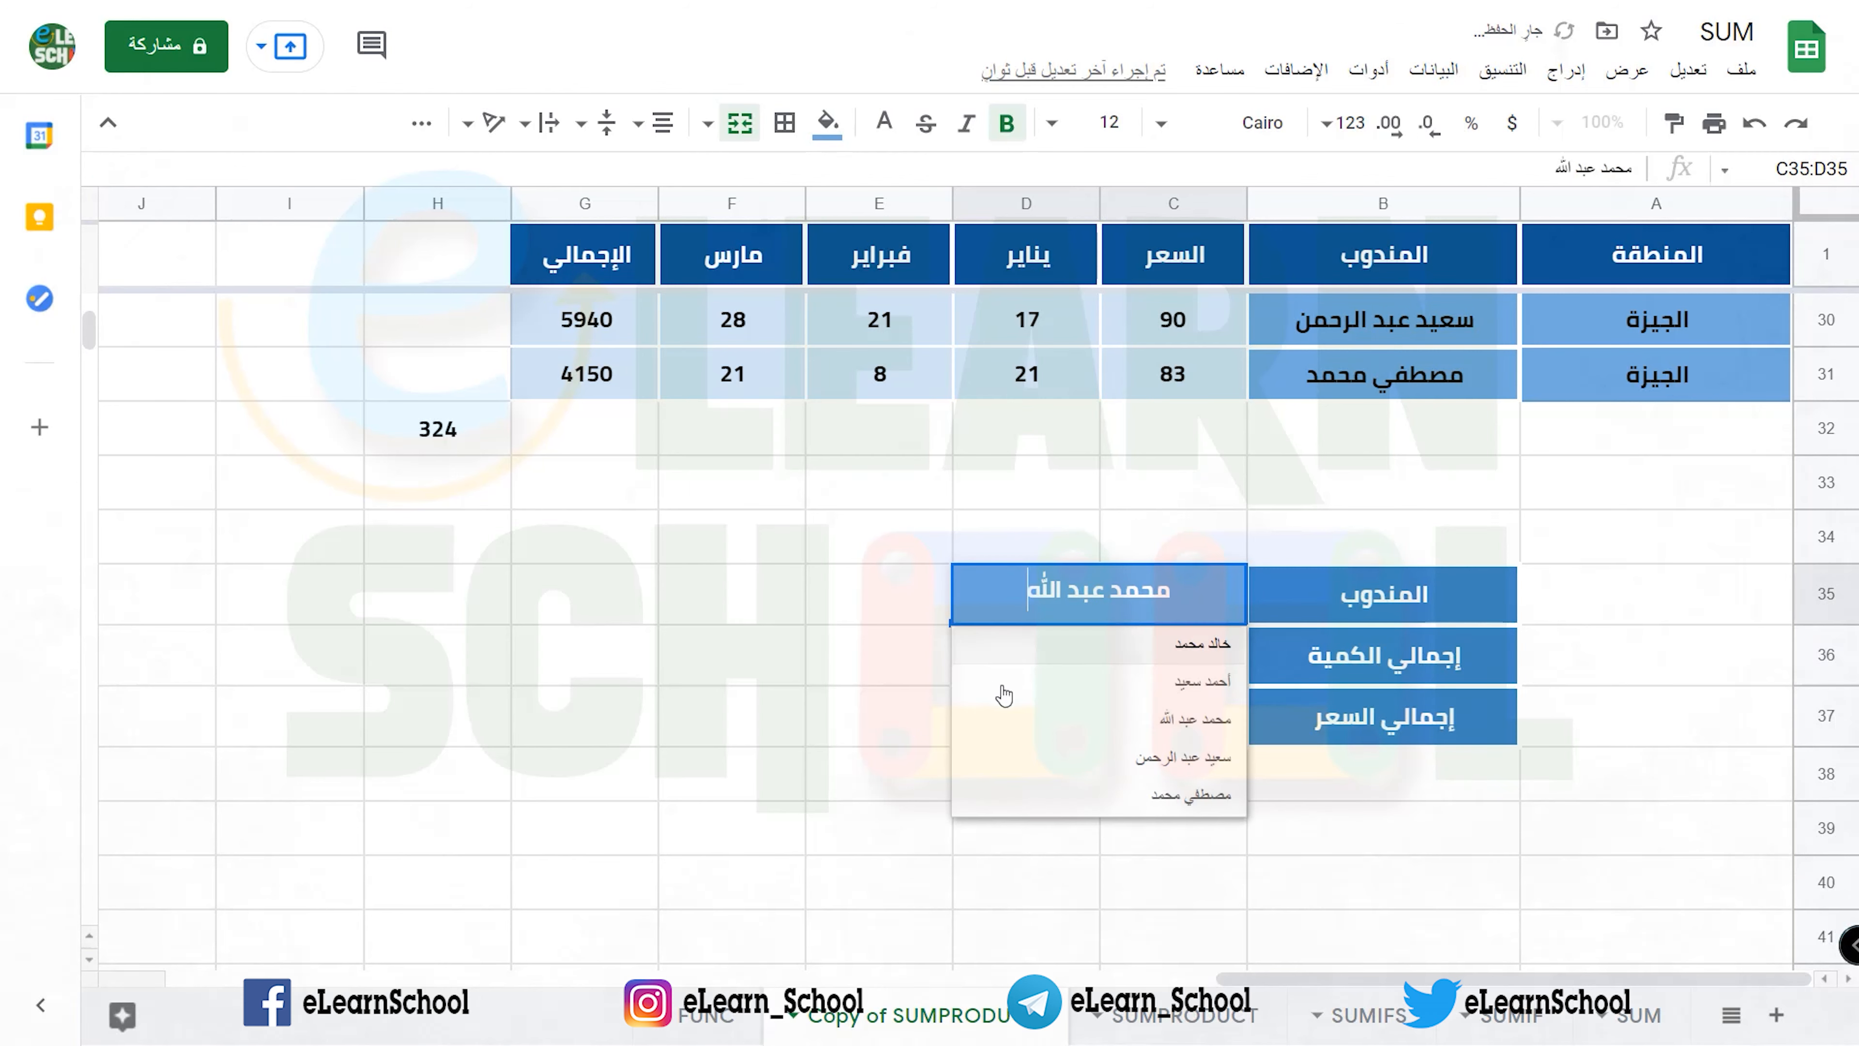
pyautogui.click(1012, 758)
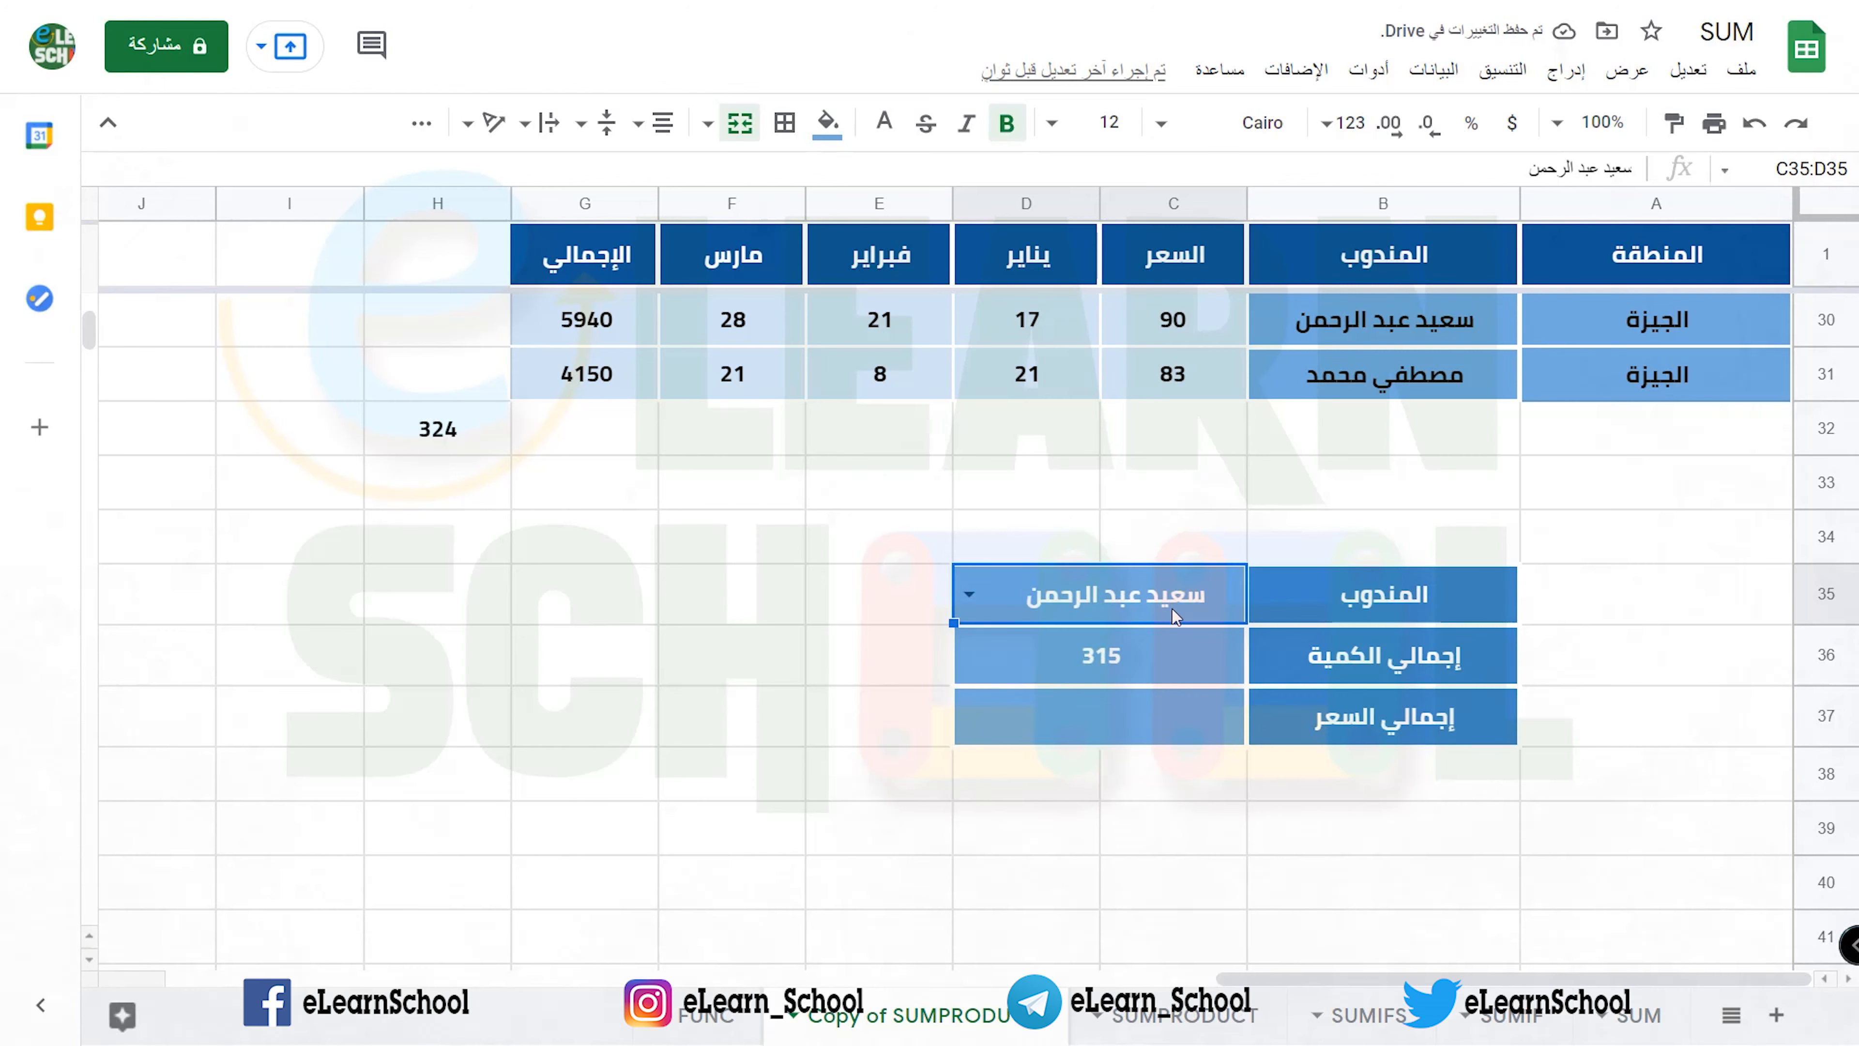
pyautogui.click(1179, 665)
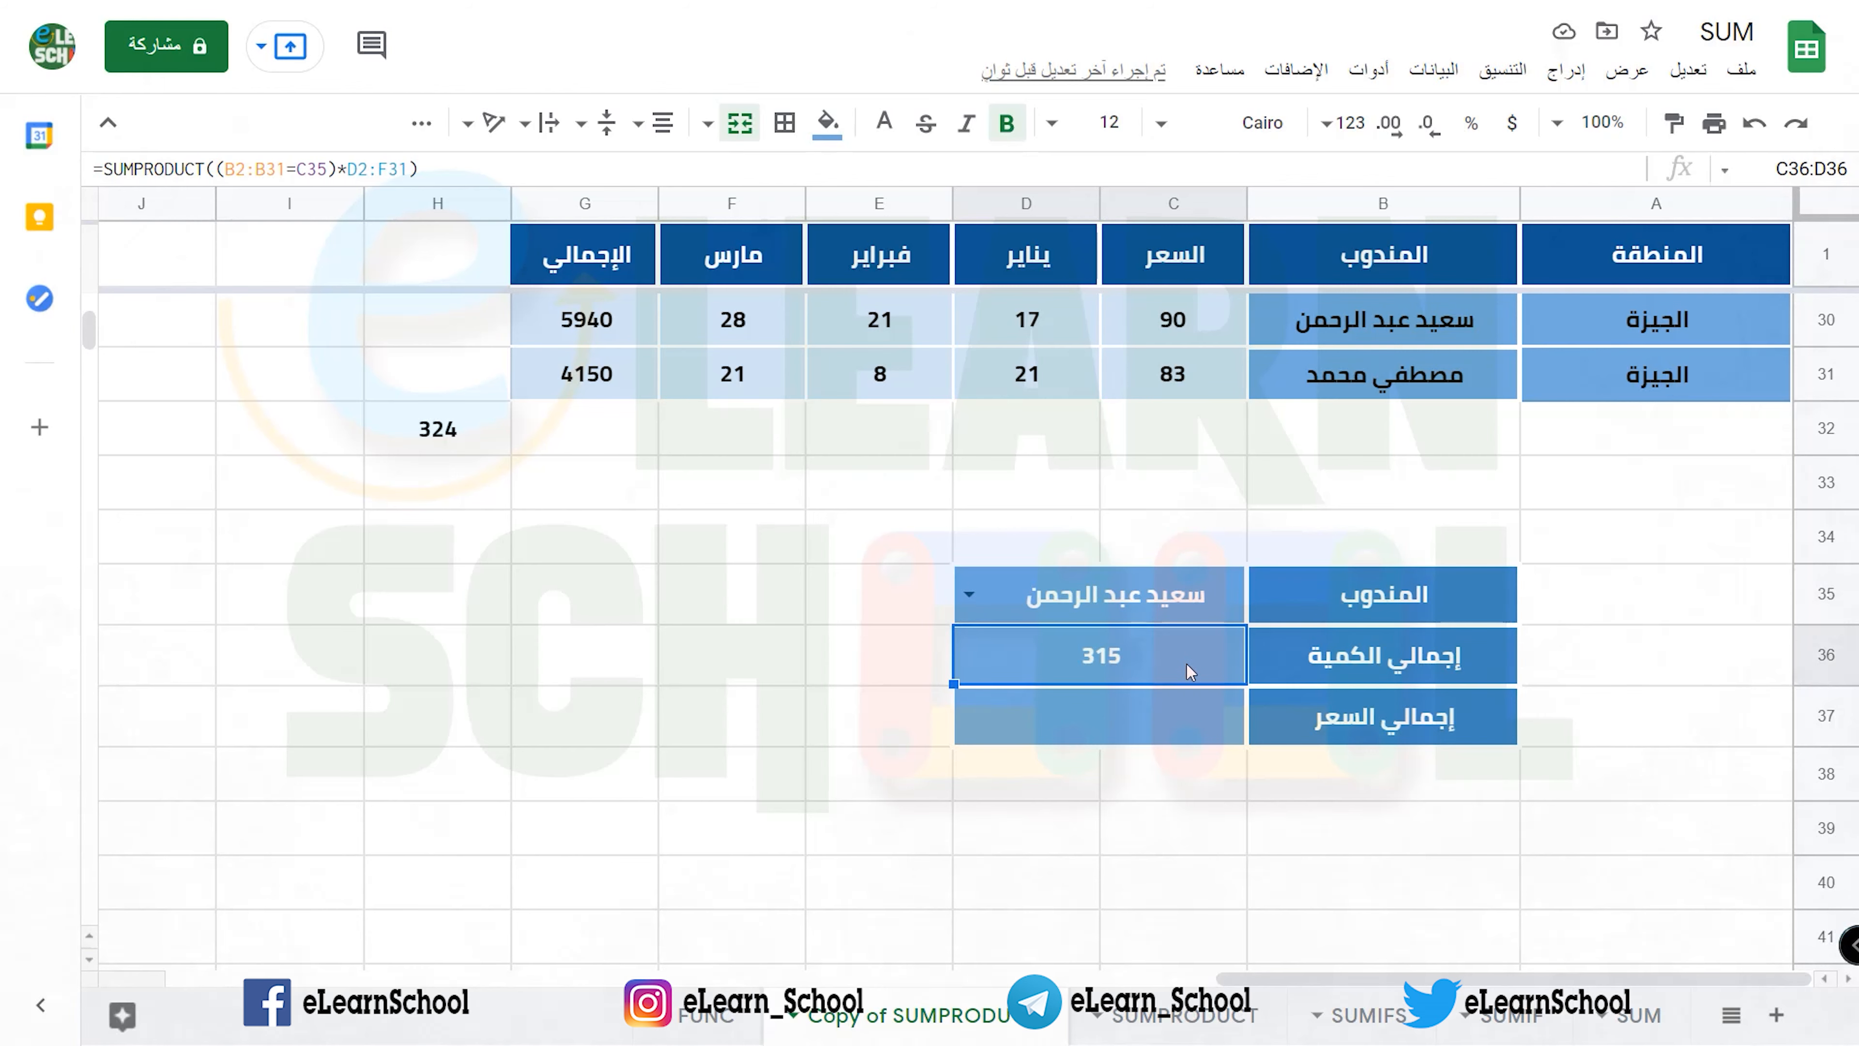
# - Try a comma instead of the multiplication sign between (B2:B31=C35) and D2:F31 in the C36 SUMPRODUCT formula
pyautogui.doubleClick(1186, 664)
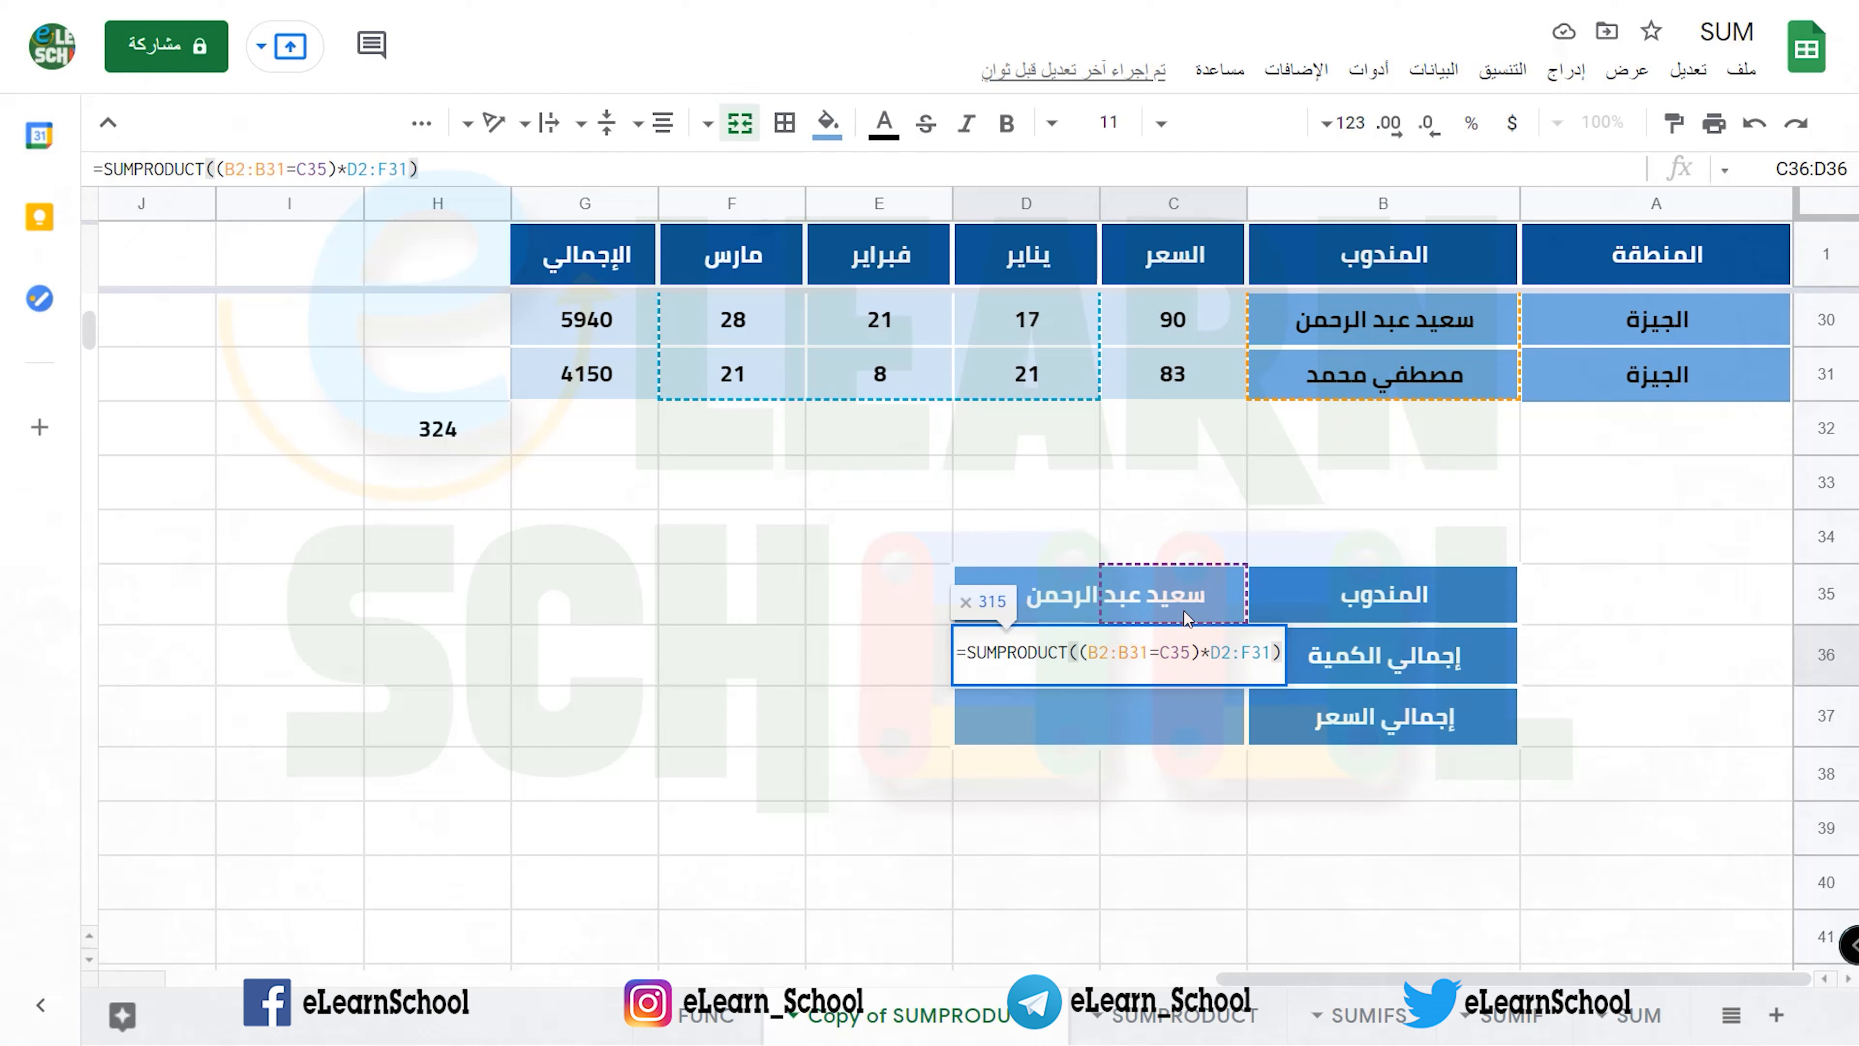
pyautogui.click(1201, 654)
pyautogui.press('Right')
pyautogui.press('BackSpace')
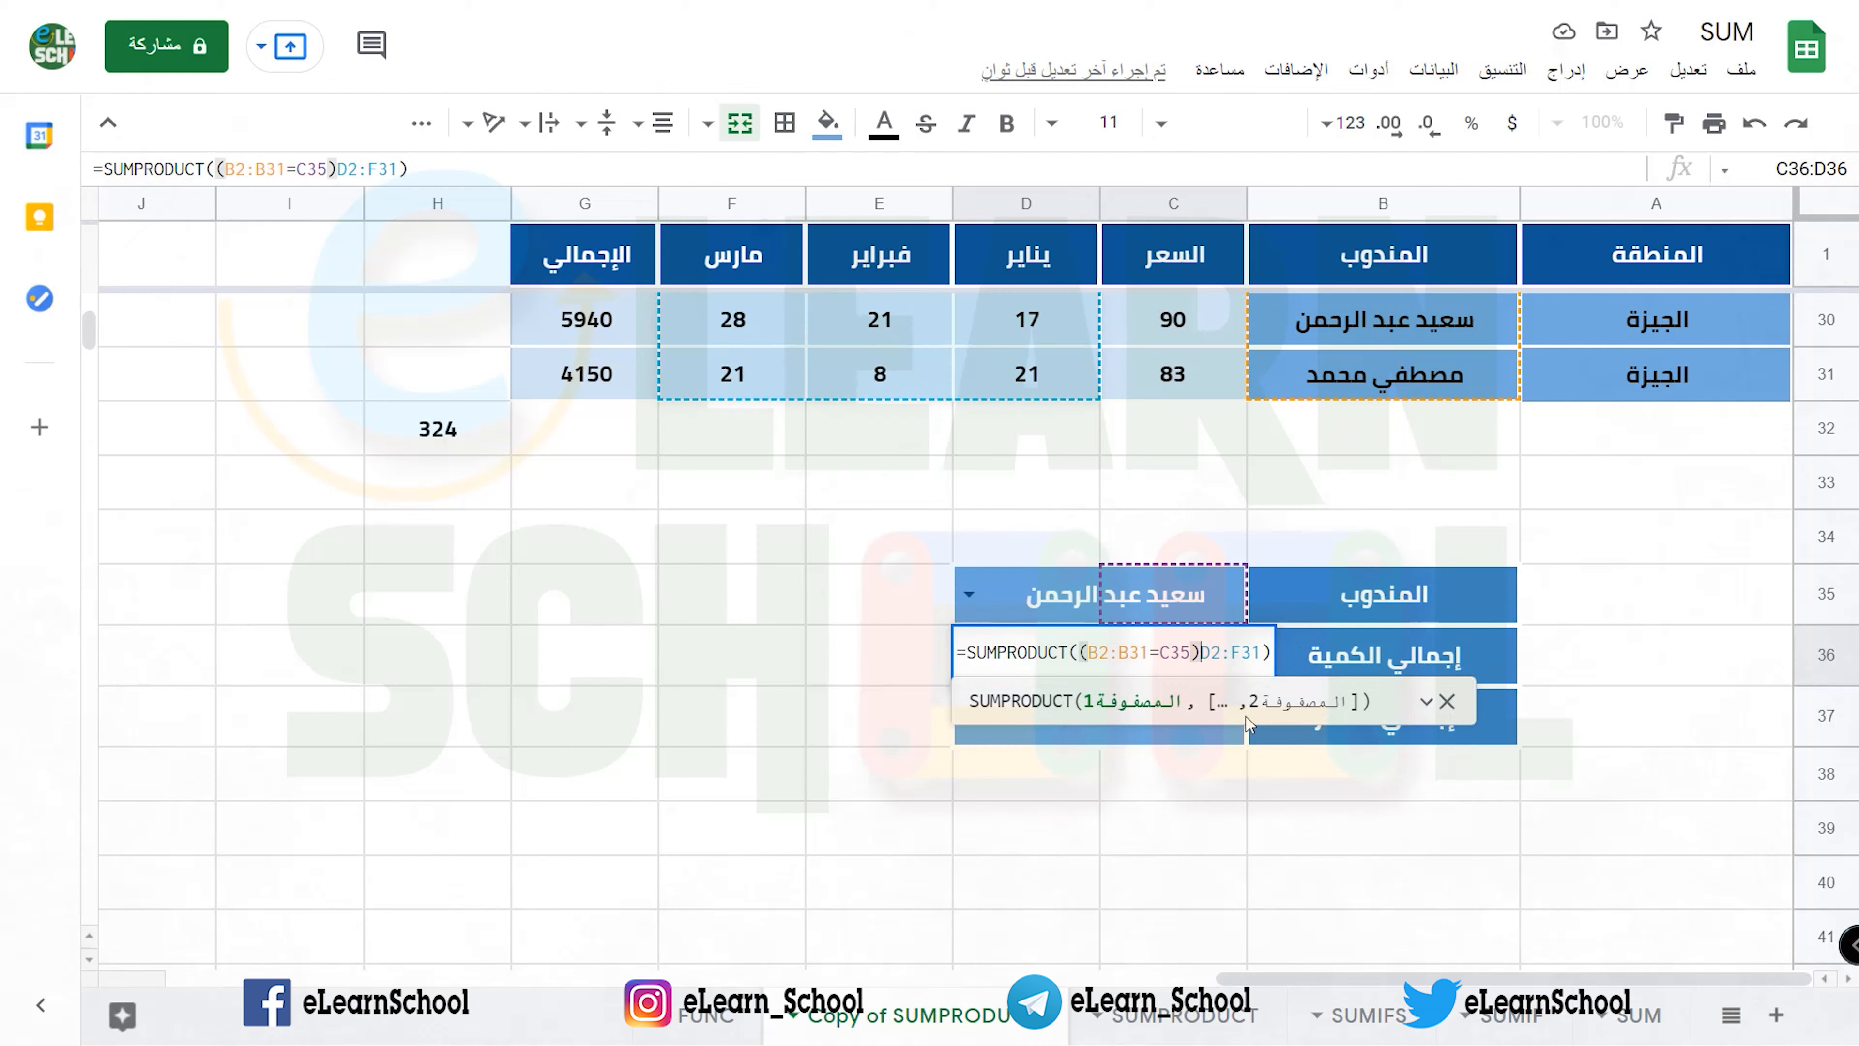
pyautogui.write(',')
pyautogui.press('Return')
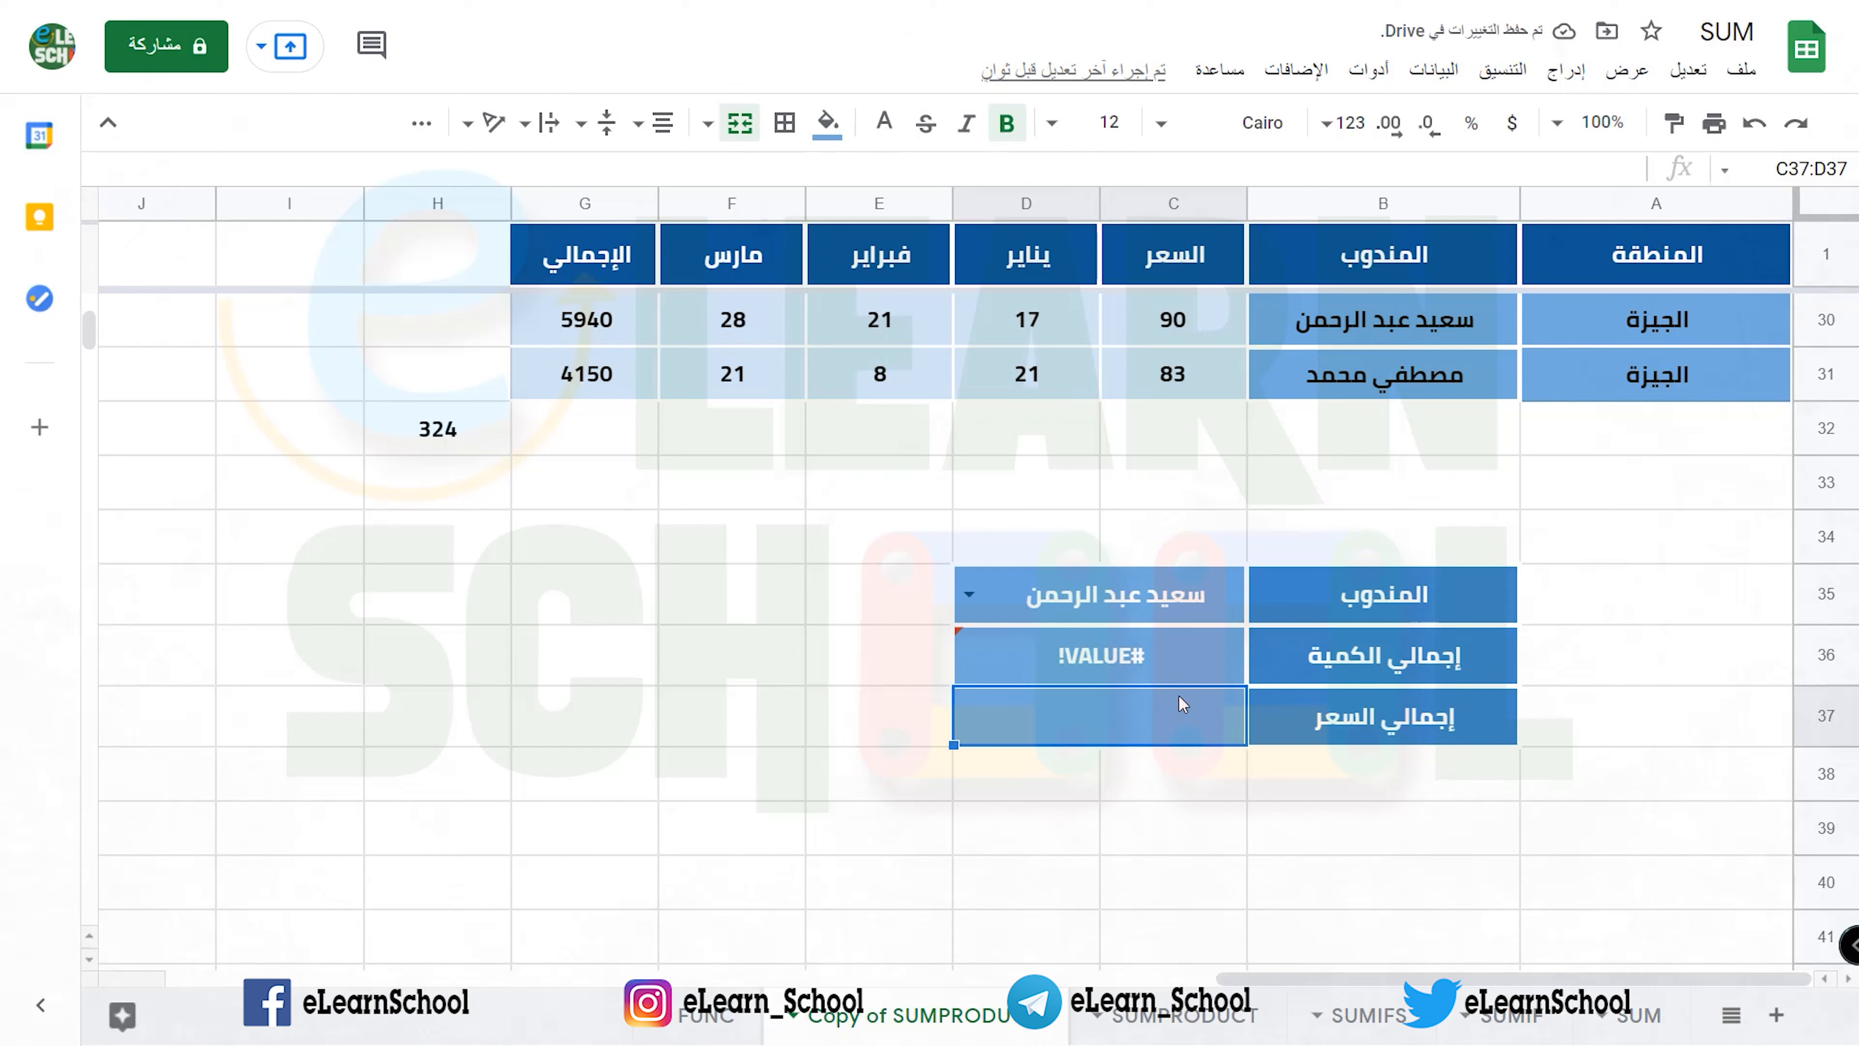
# - Undo the comma substitution in the C36 formula and clear the helper cells H2:I32
pyautogui.hotkey('ctrl', 'z')
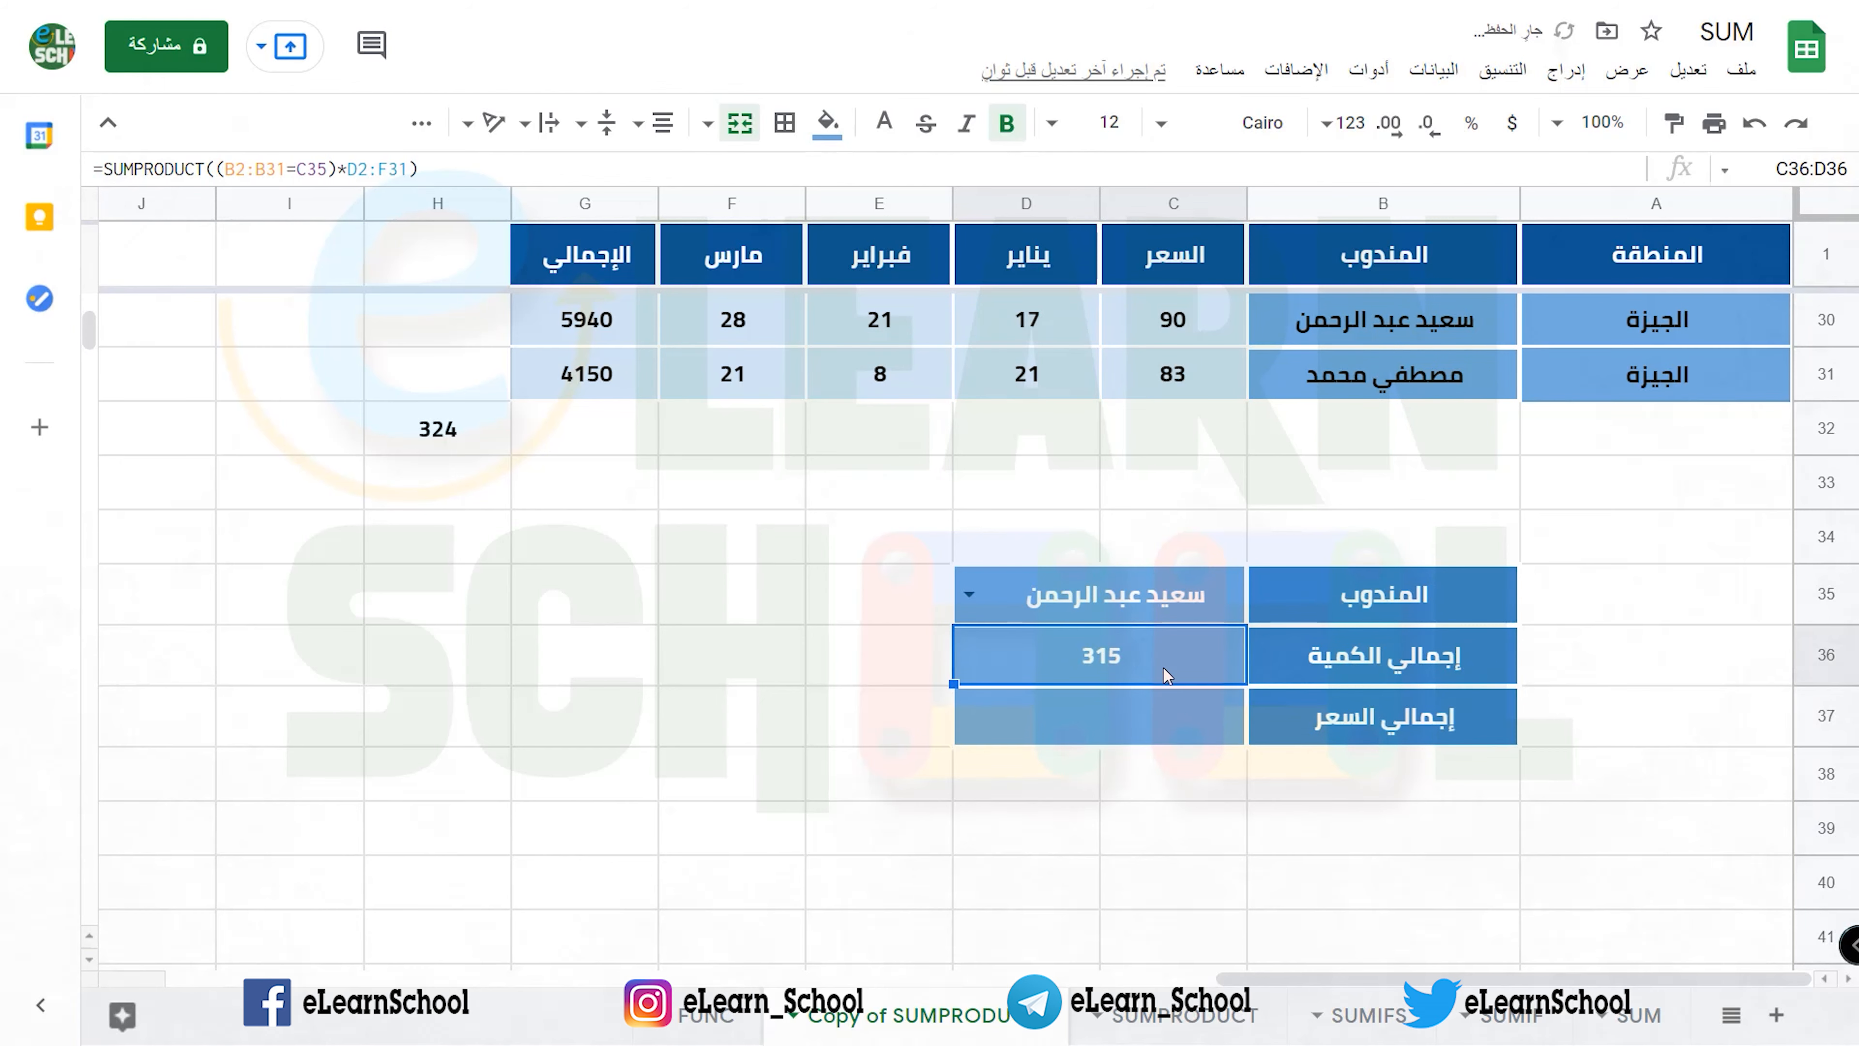
pyautogui.scroll(3, 1163, 667)
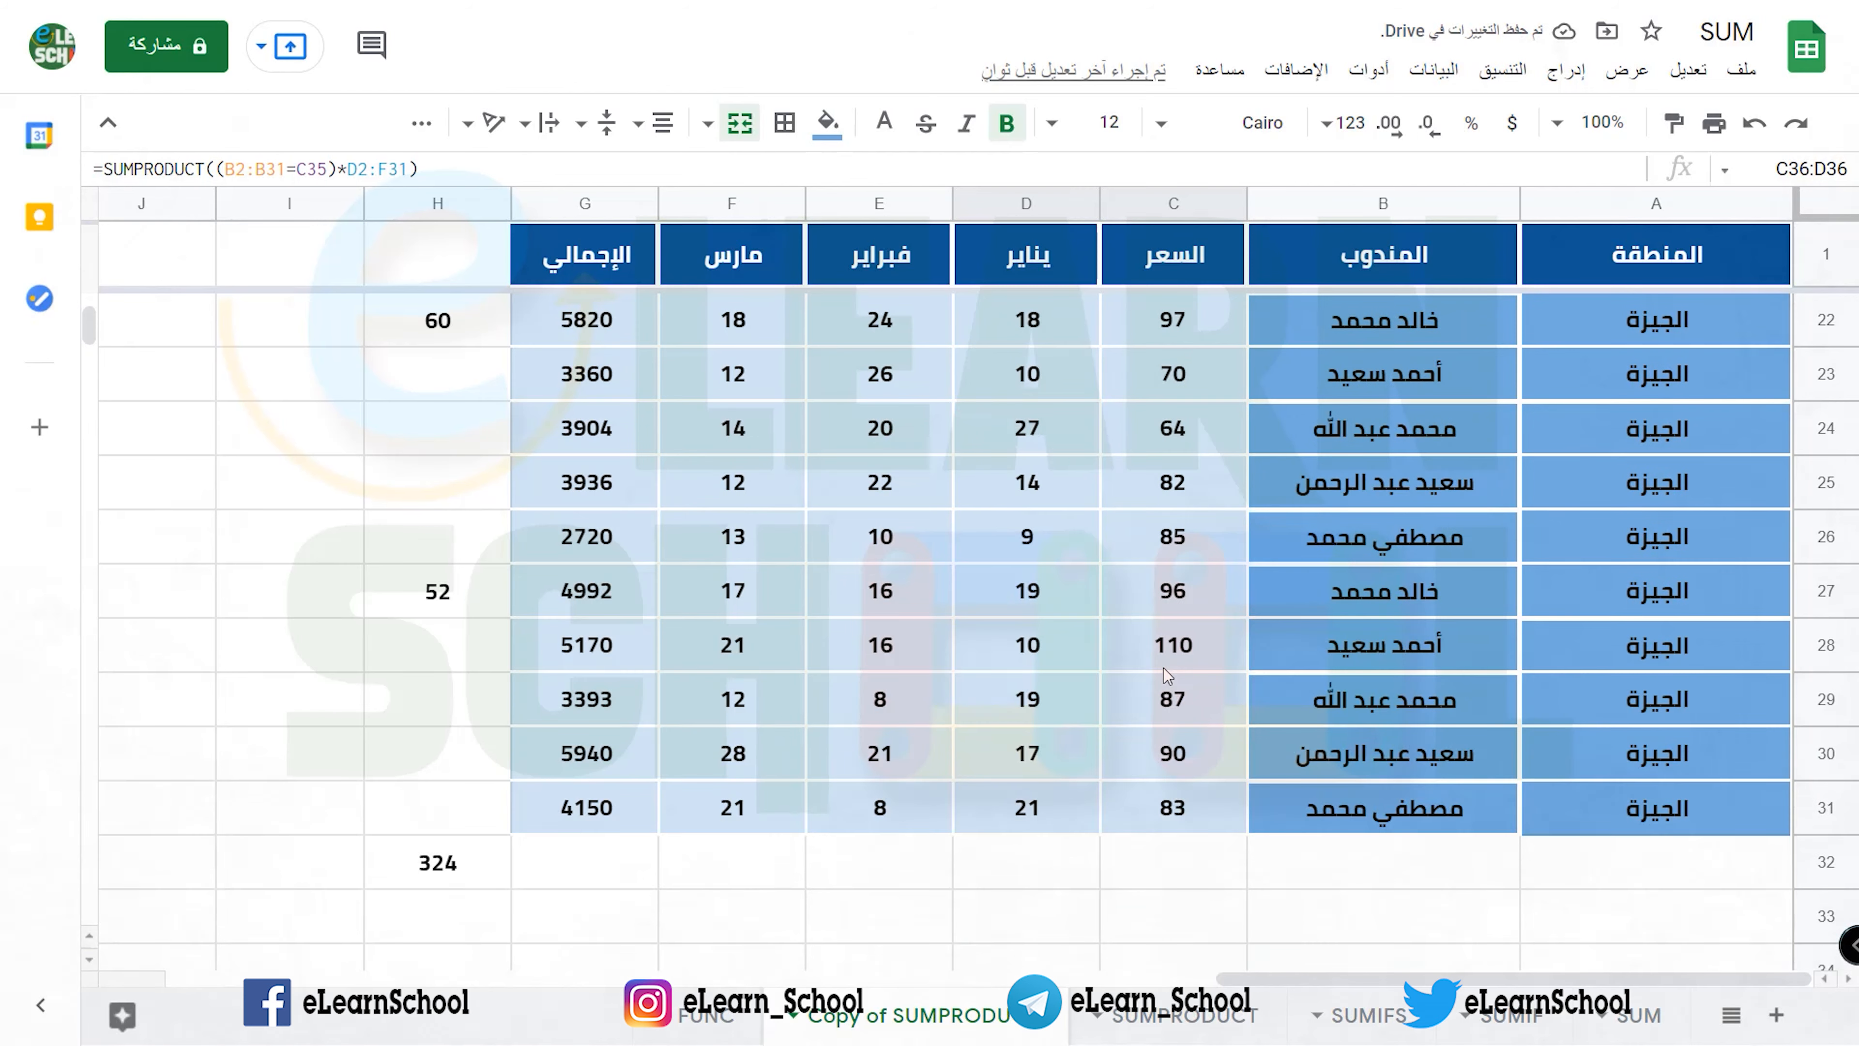
pyautogui.click(482, 860)
pyautogui.scroll(7, 482, 860)
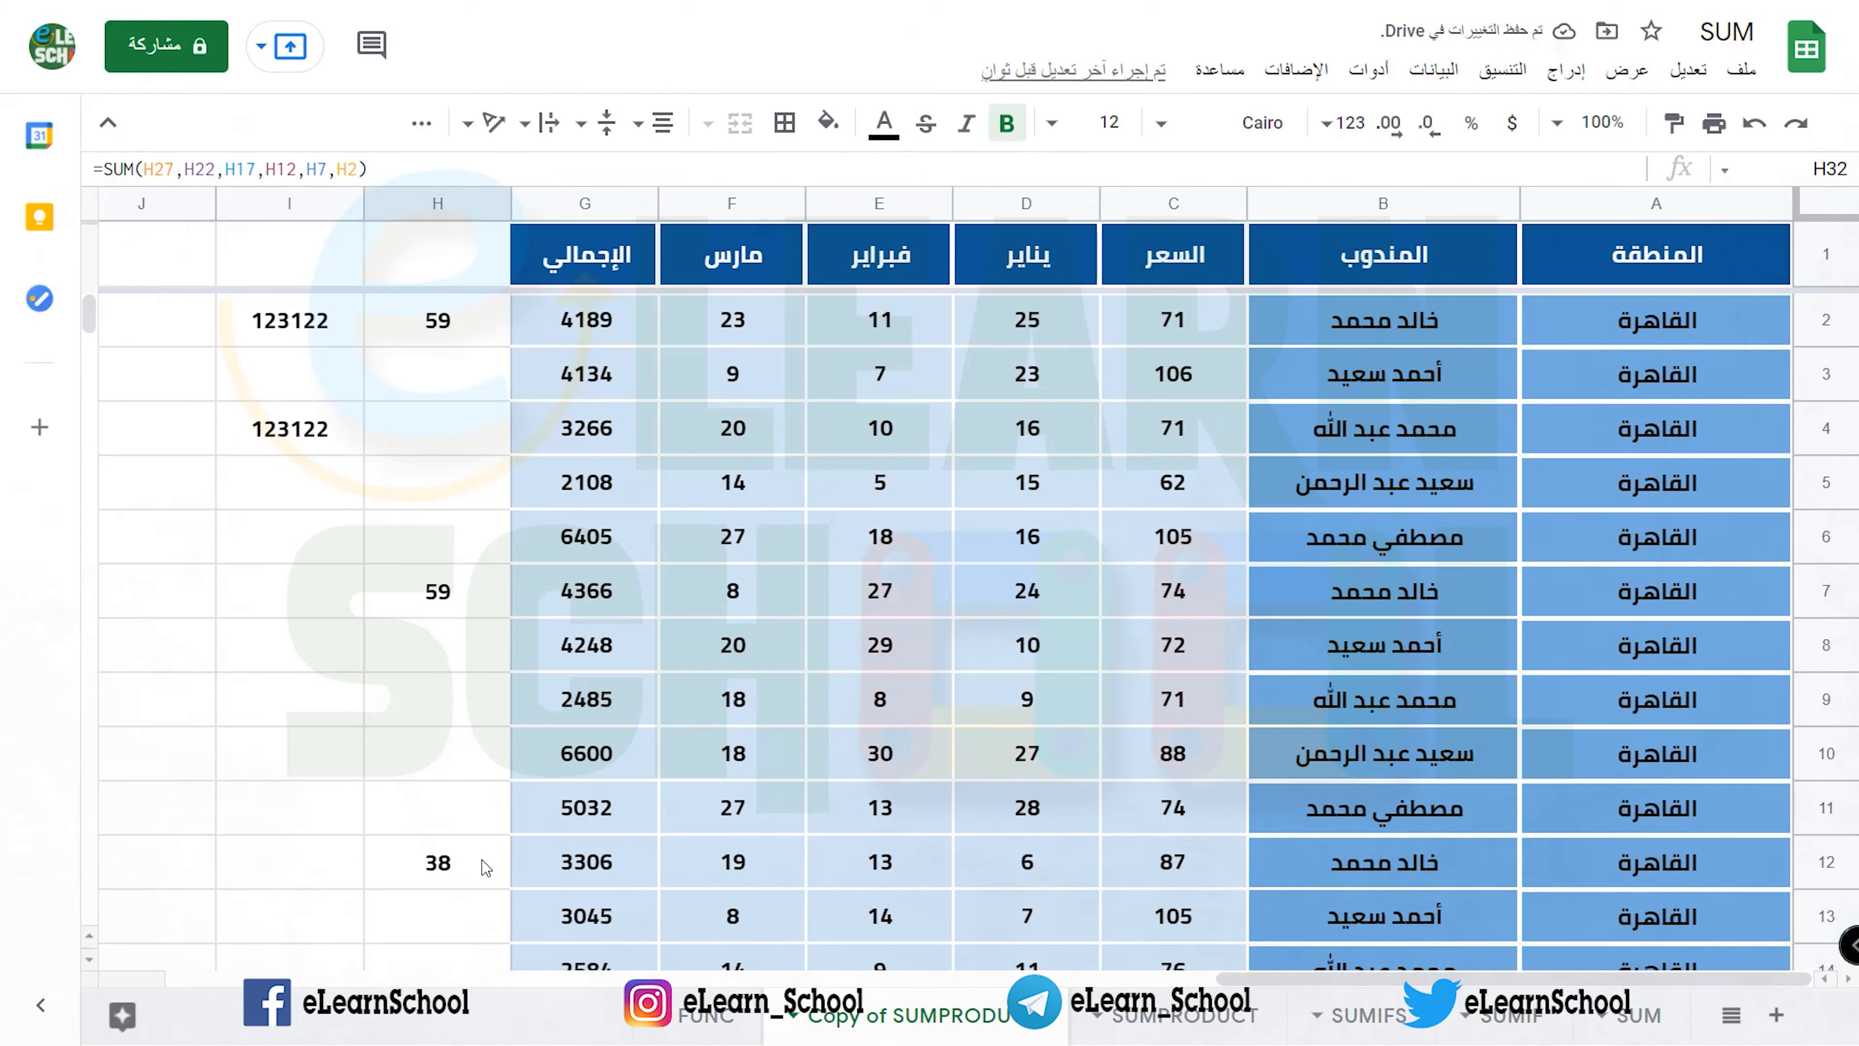
pyautogui.keyDown('shift'); pyautogui.click(340, 338); pyautogui.keyUp('shift')
pyautogui.press('Delete')
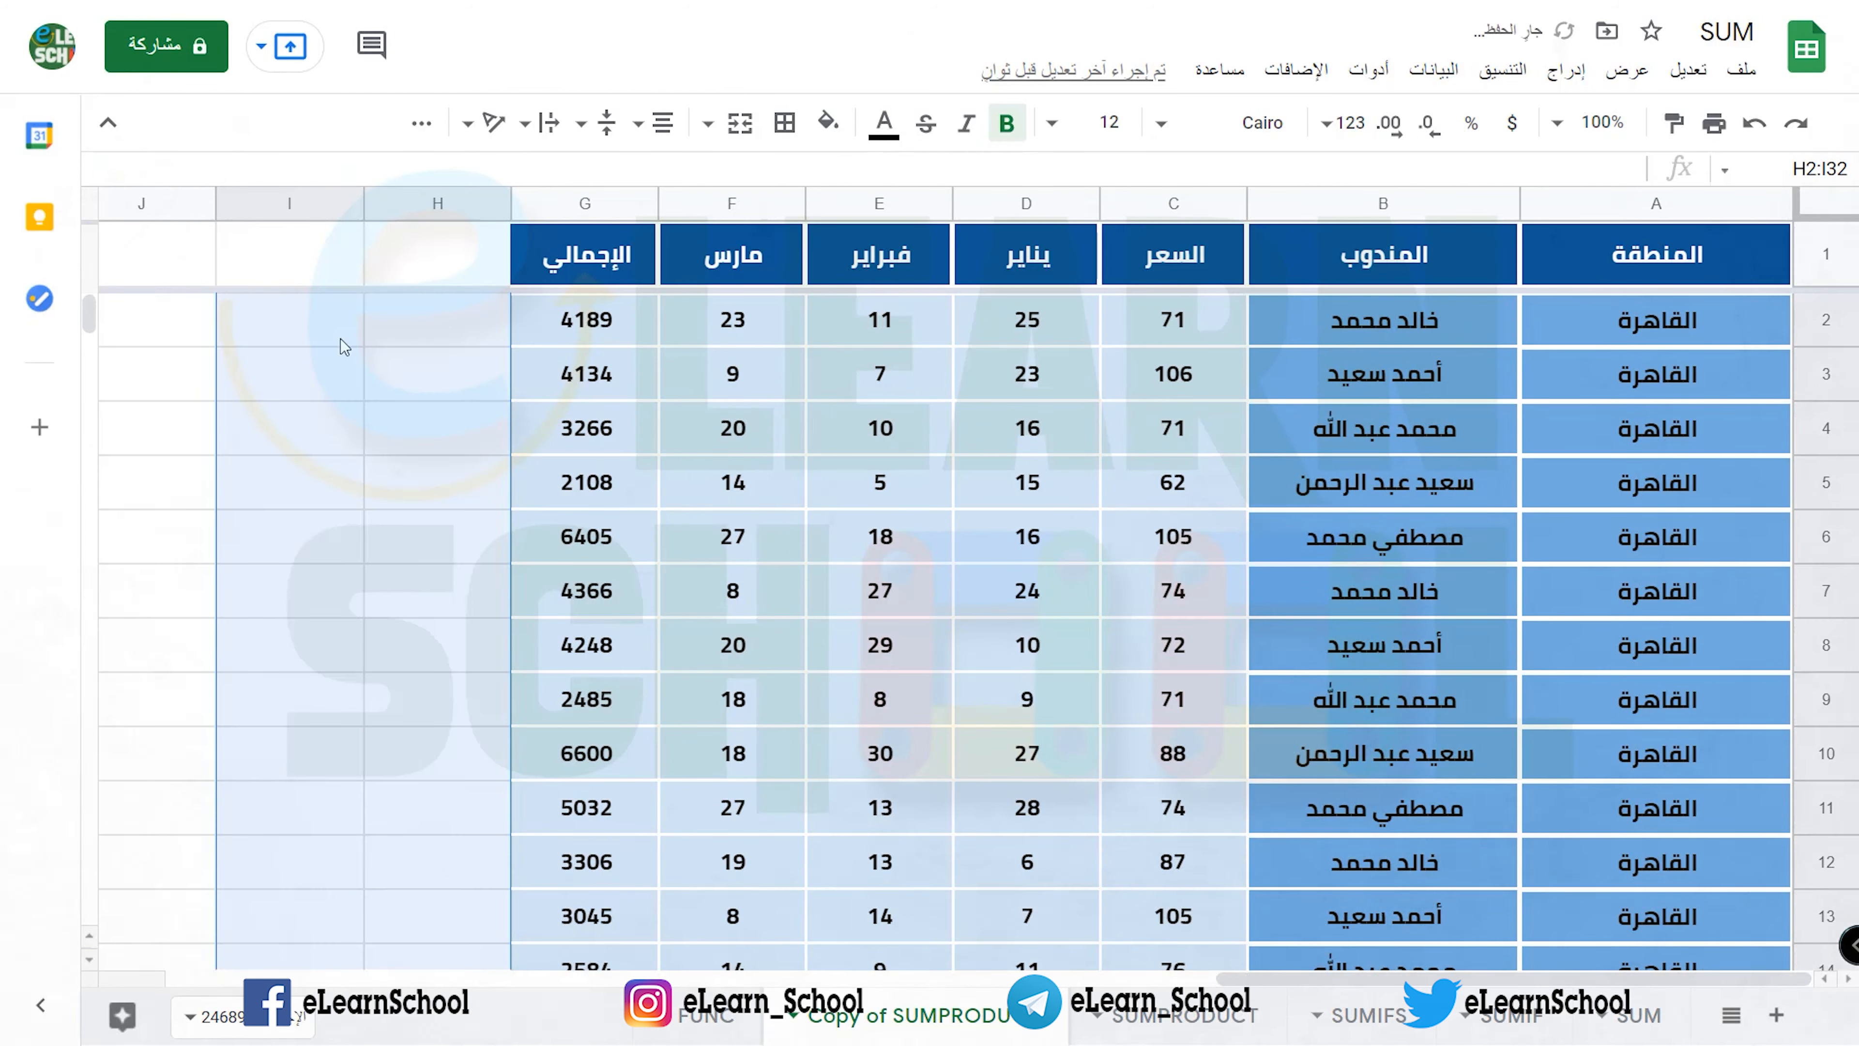
pyautogui.click(355, 344)
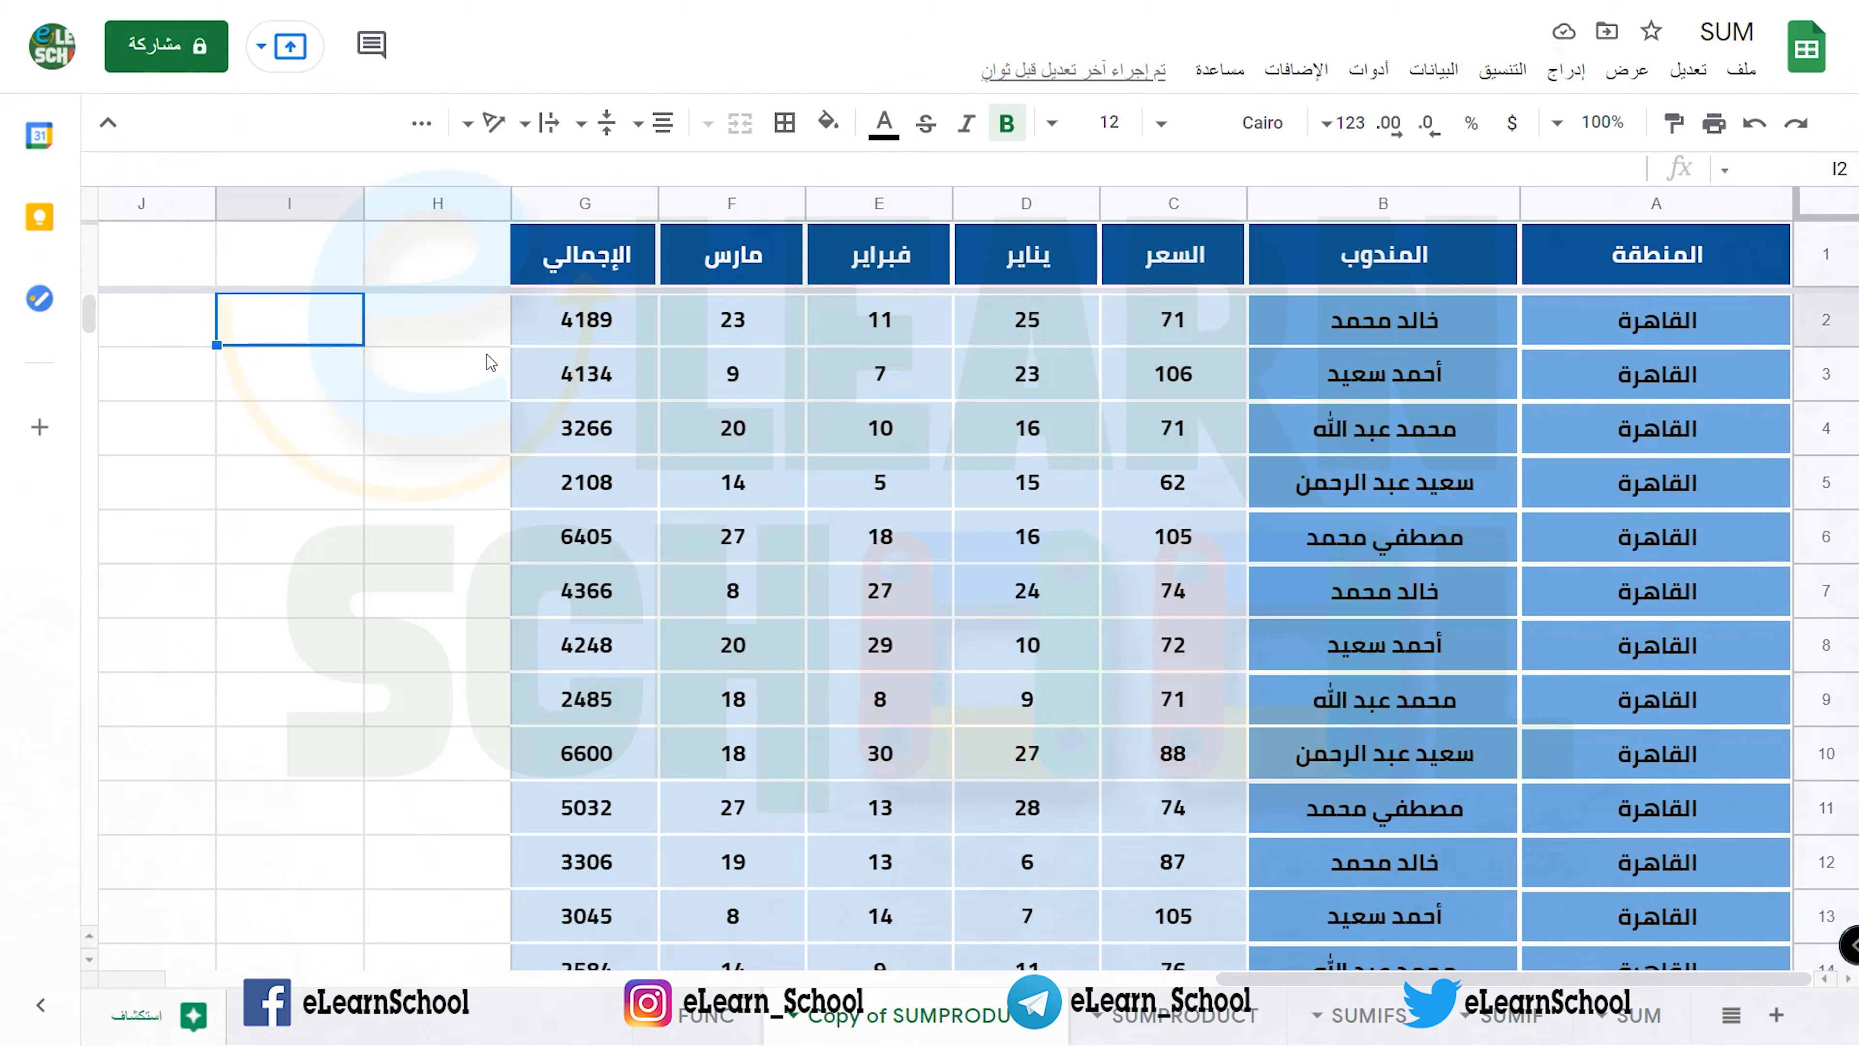
# - Enter a SUM formula in I2 that totals the three monthly quantities in D2:F2
pyautogui.click(480, 335)
pyautogui.click(331, 317)
pyautogui.write('=sum')
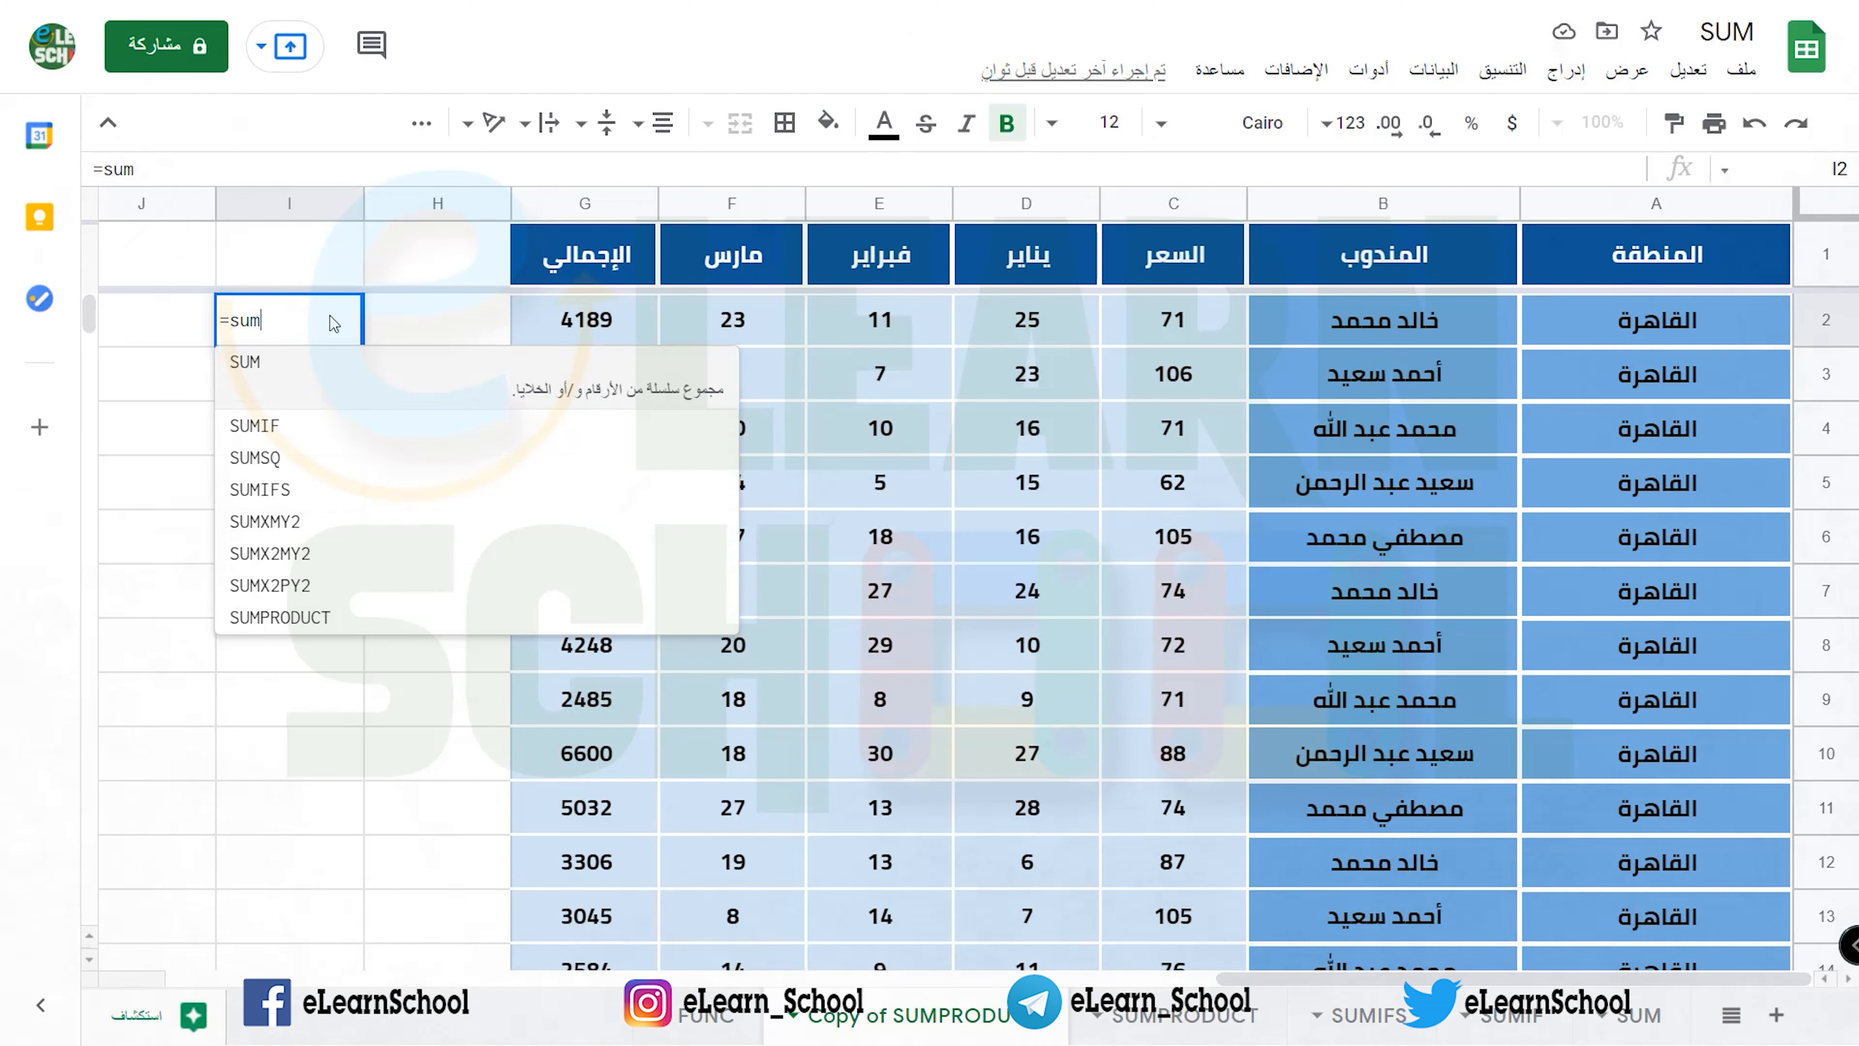
pyautogui.click(331, 357)
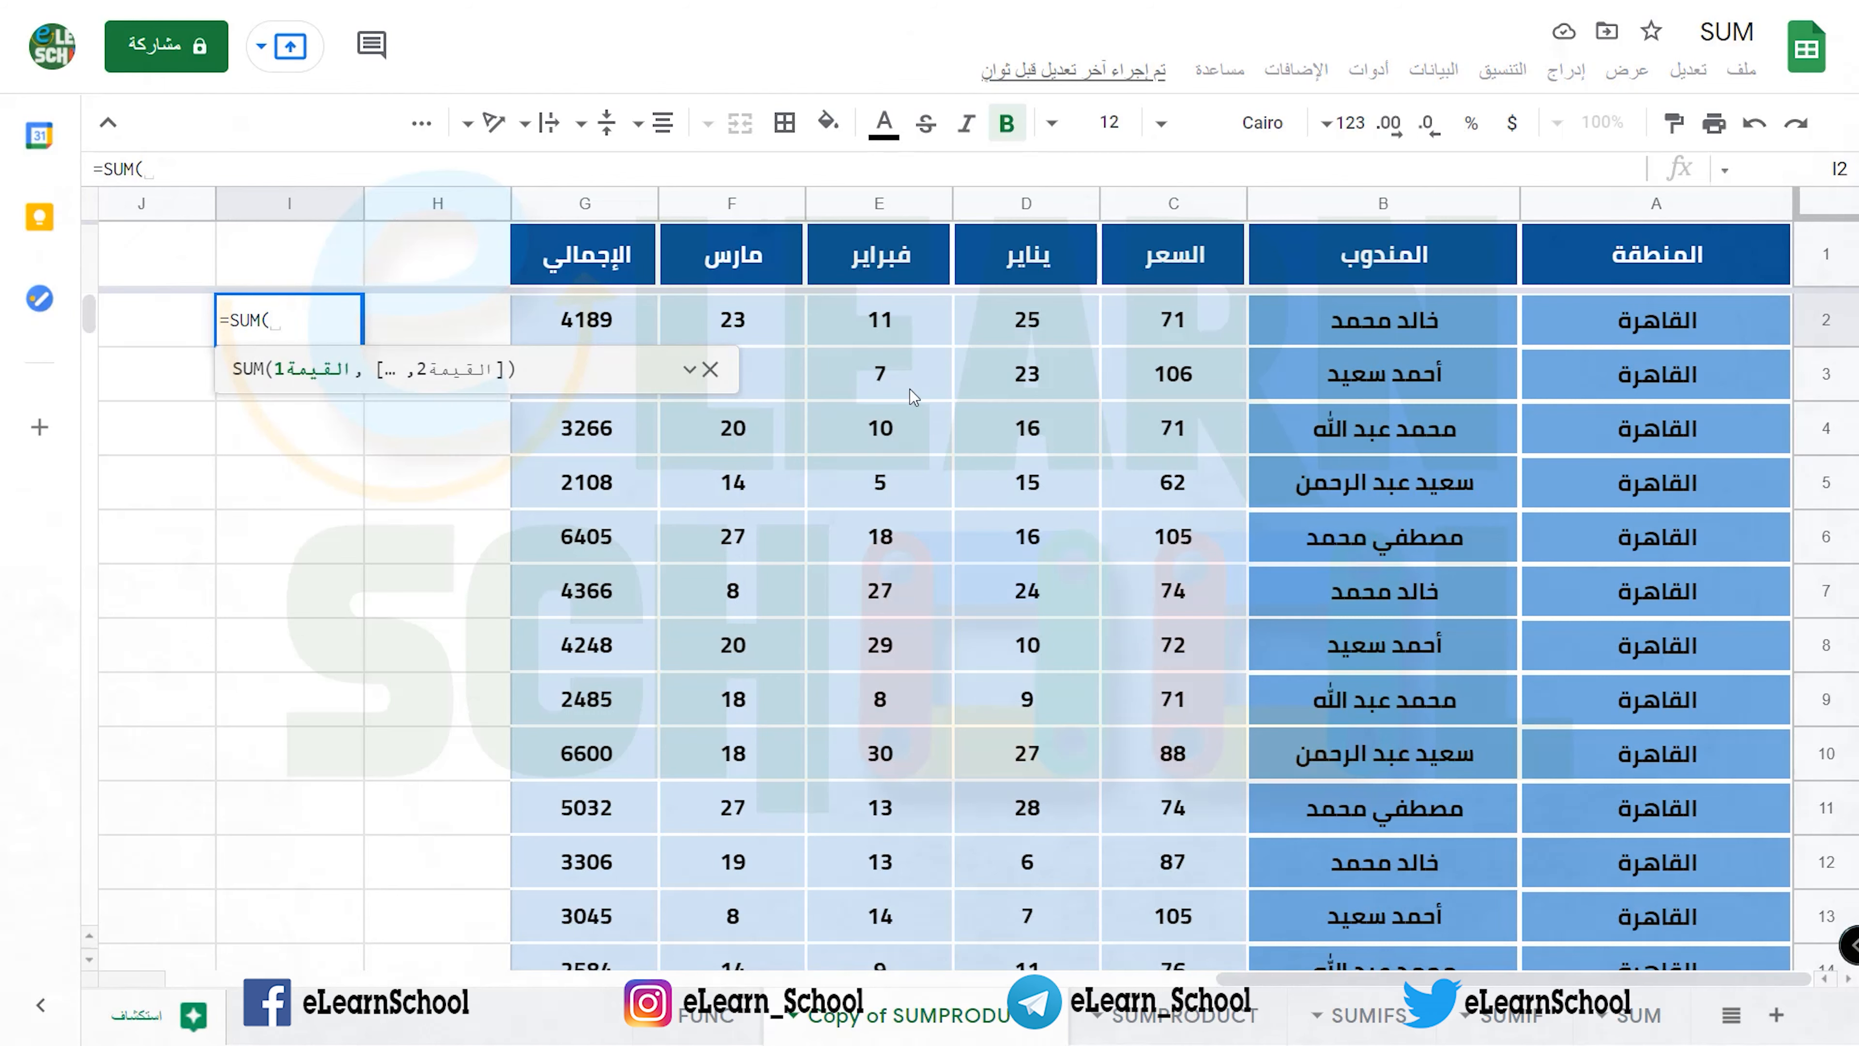
pyautogui.moveTo(986, 308); pyautogui.dragTo(794, 326)
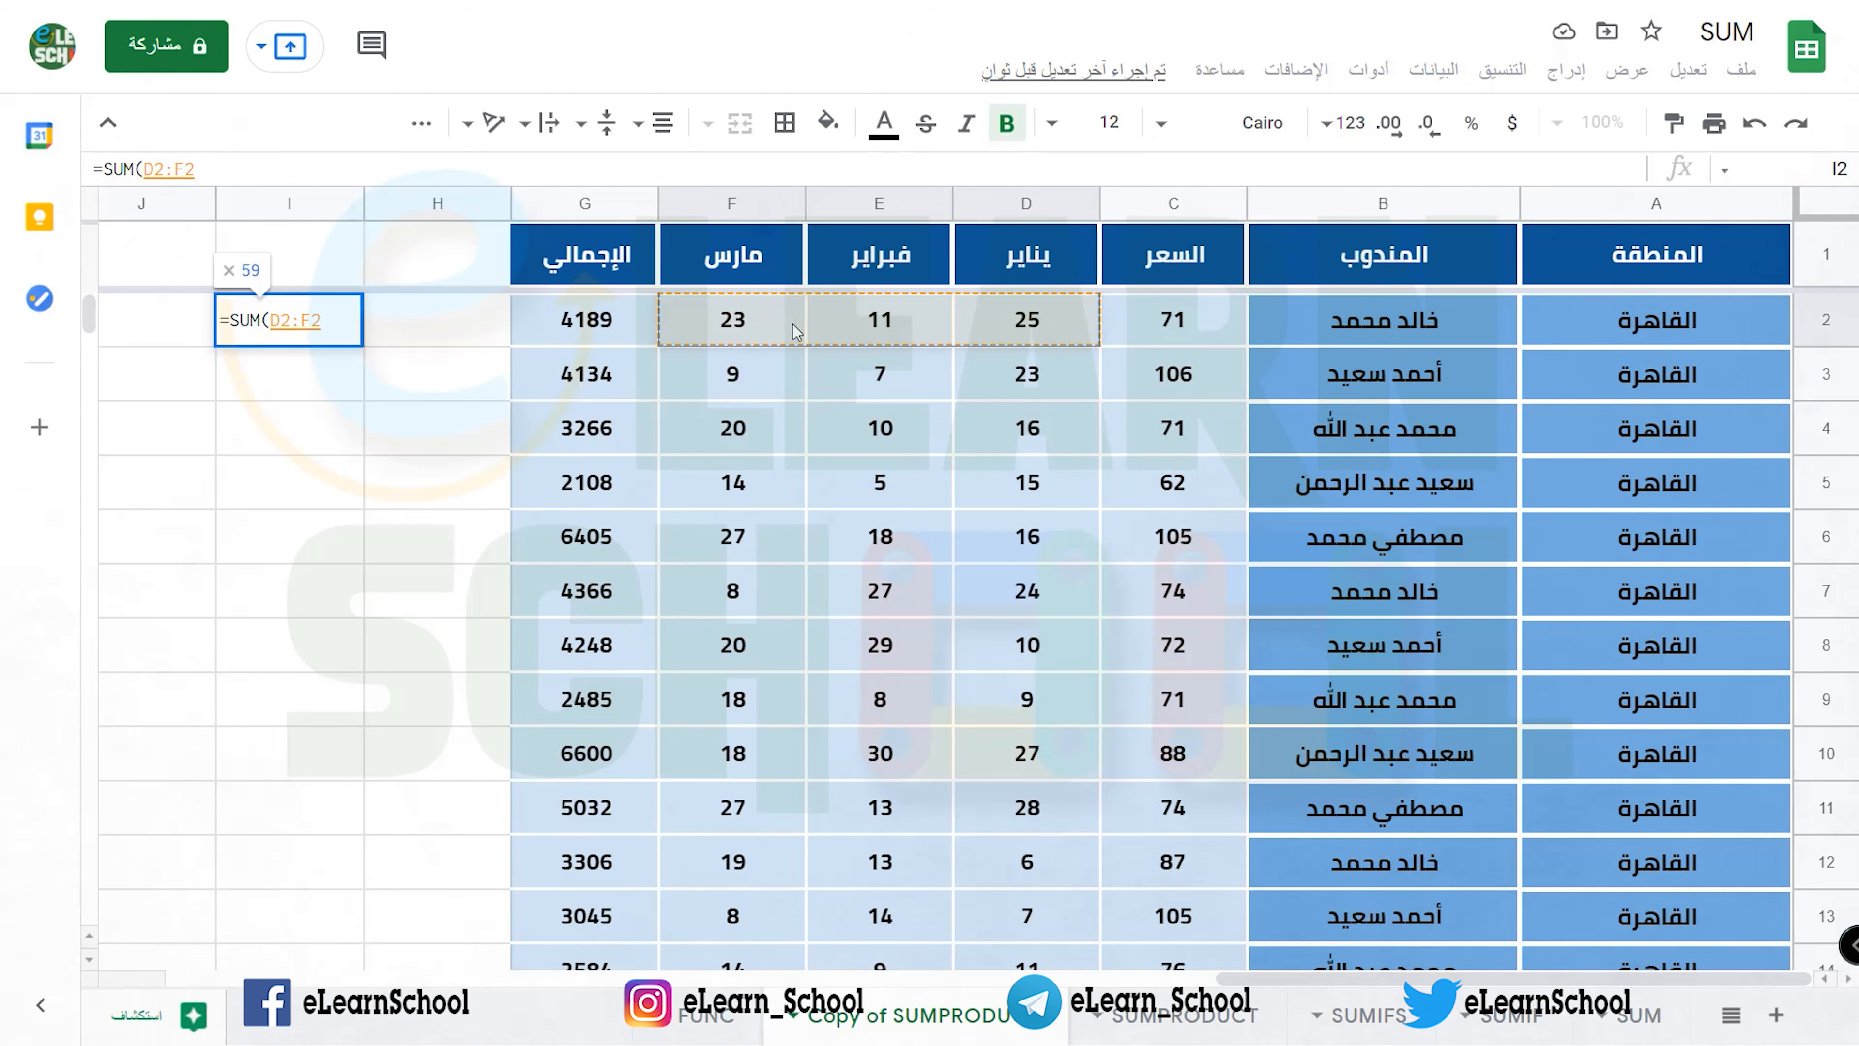
pyautogui.press('Return')
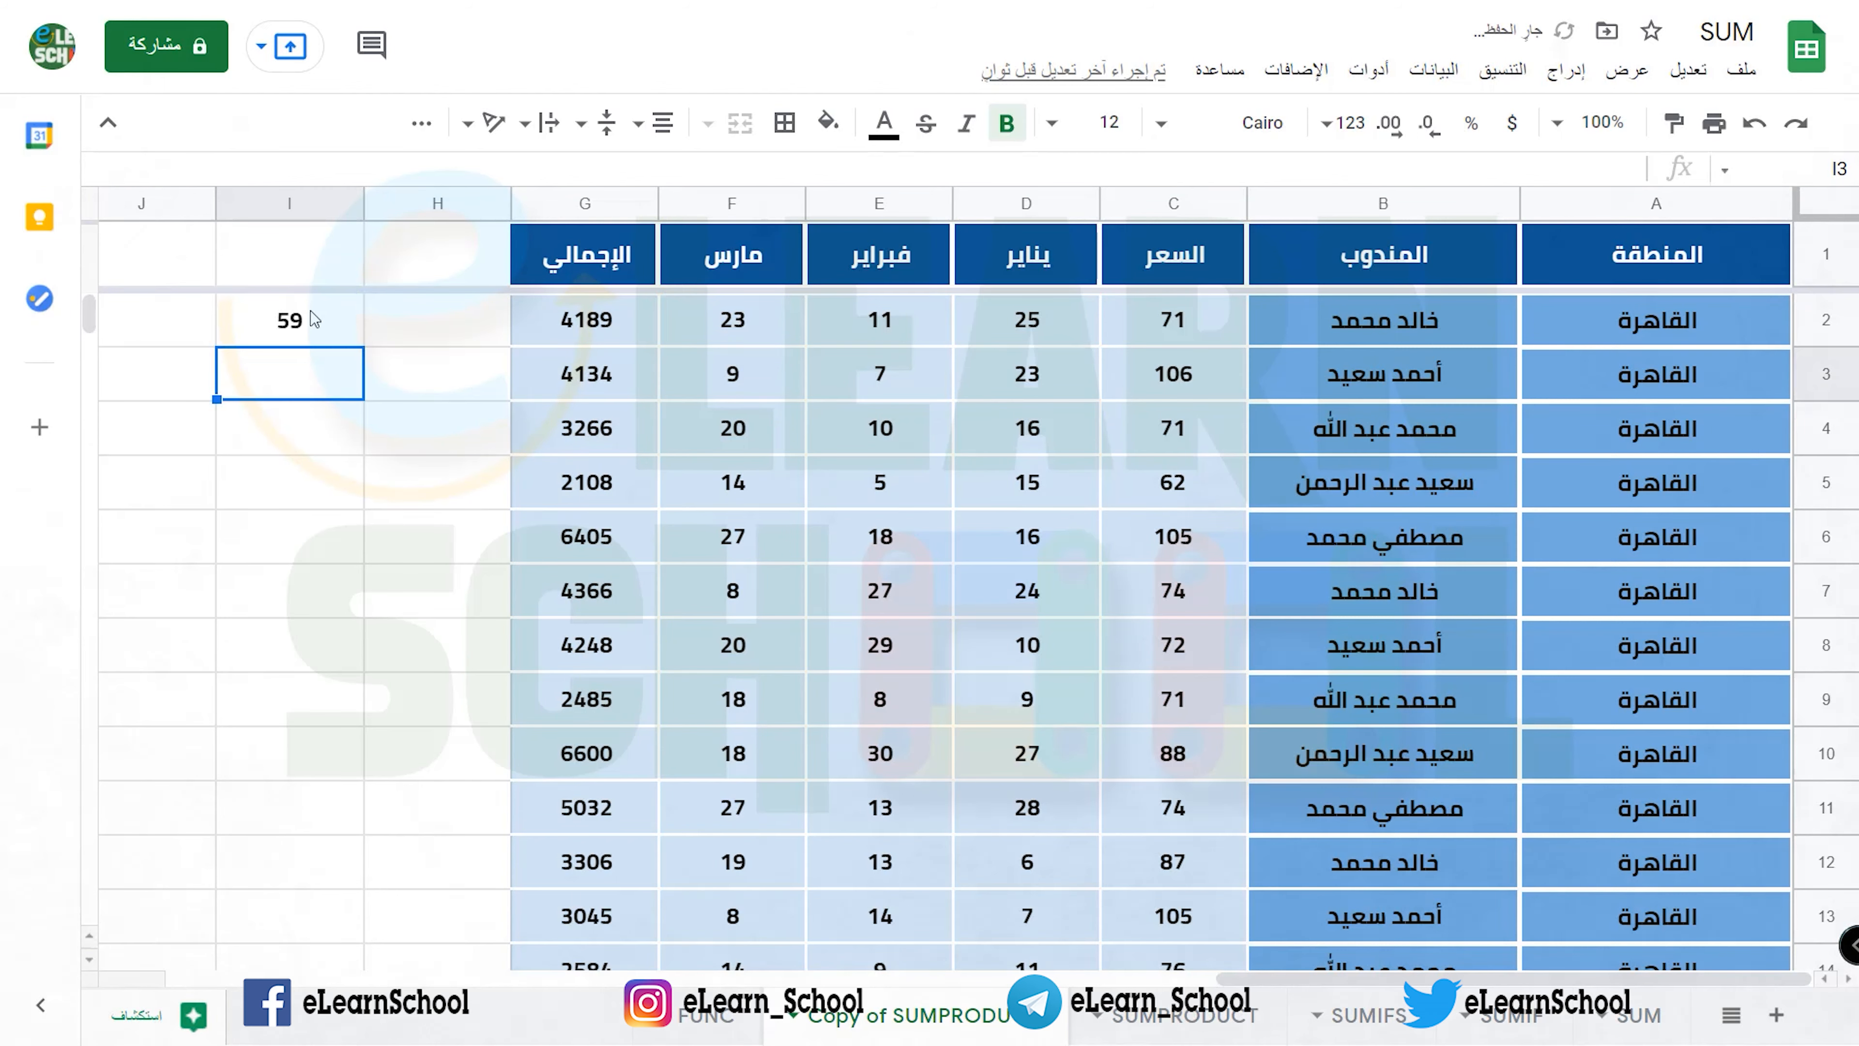
# - Copy the I2 row-sum formula down through I31
pyautogui.click(316, 311)
pyautogui.moveTo(216, 340); pyautogui.dragTo(265, 770)
pyautogui.scroll(-3, 1171, 710)
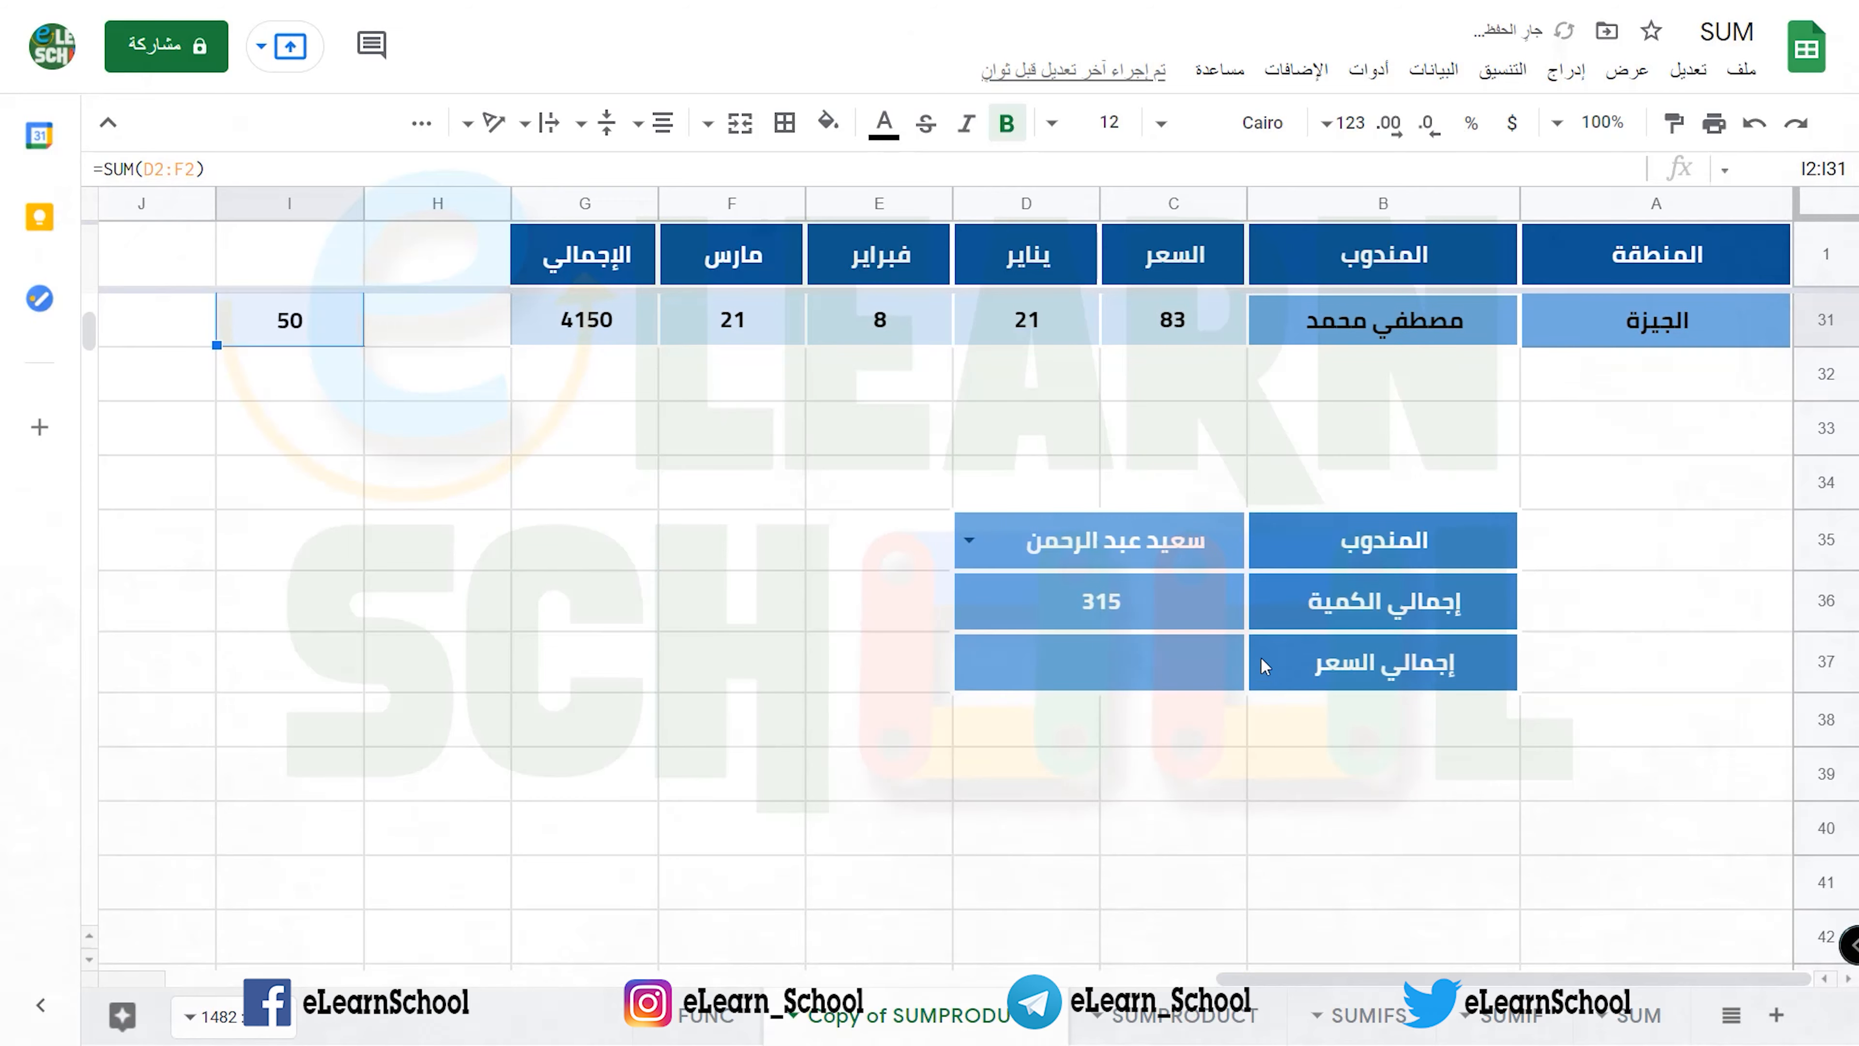
# - Examine the D2:F31 quantity range inside the C36 SUMPRODUCT formula without changing it
pyautogui.click(1194, 598)
pyautogui.doubleClick(1195, 600)
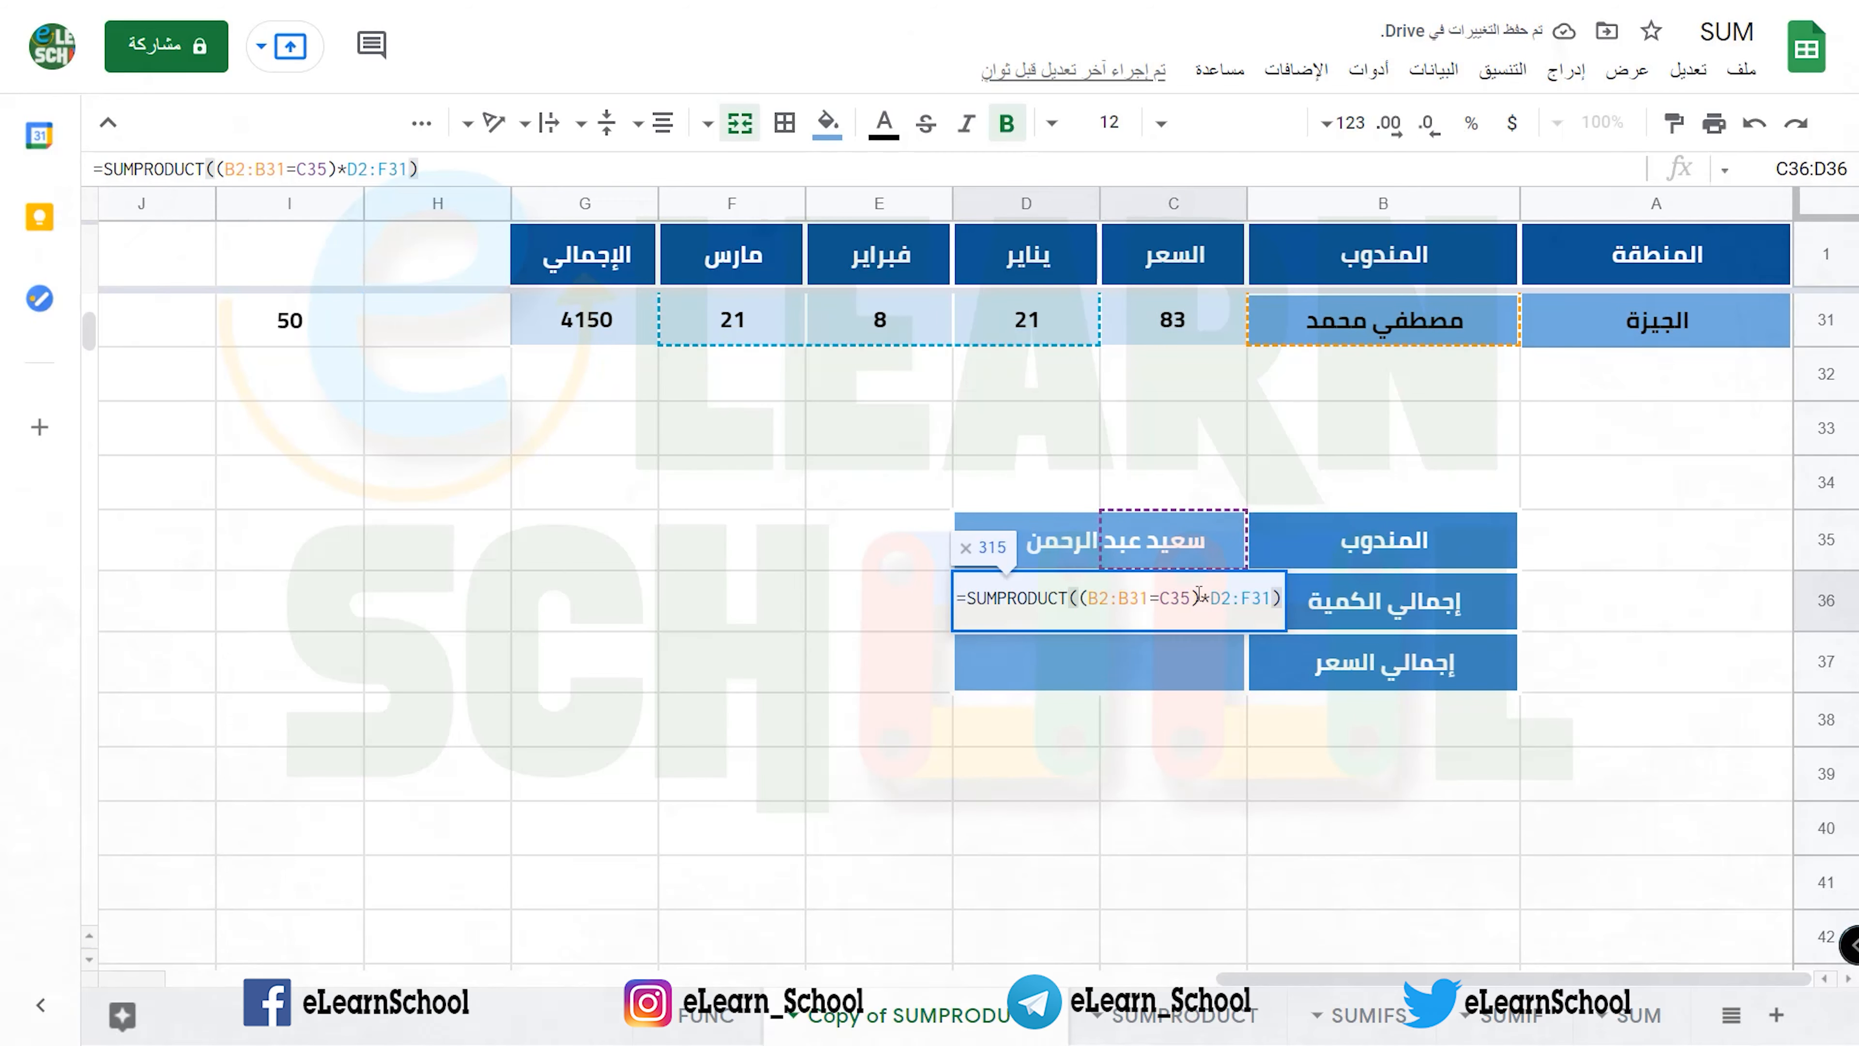
pyautogui.moveTo(1211, 609); pyautogui.dragTo(1270, 610)
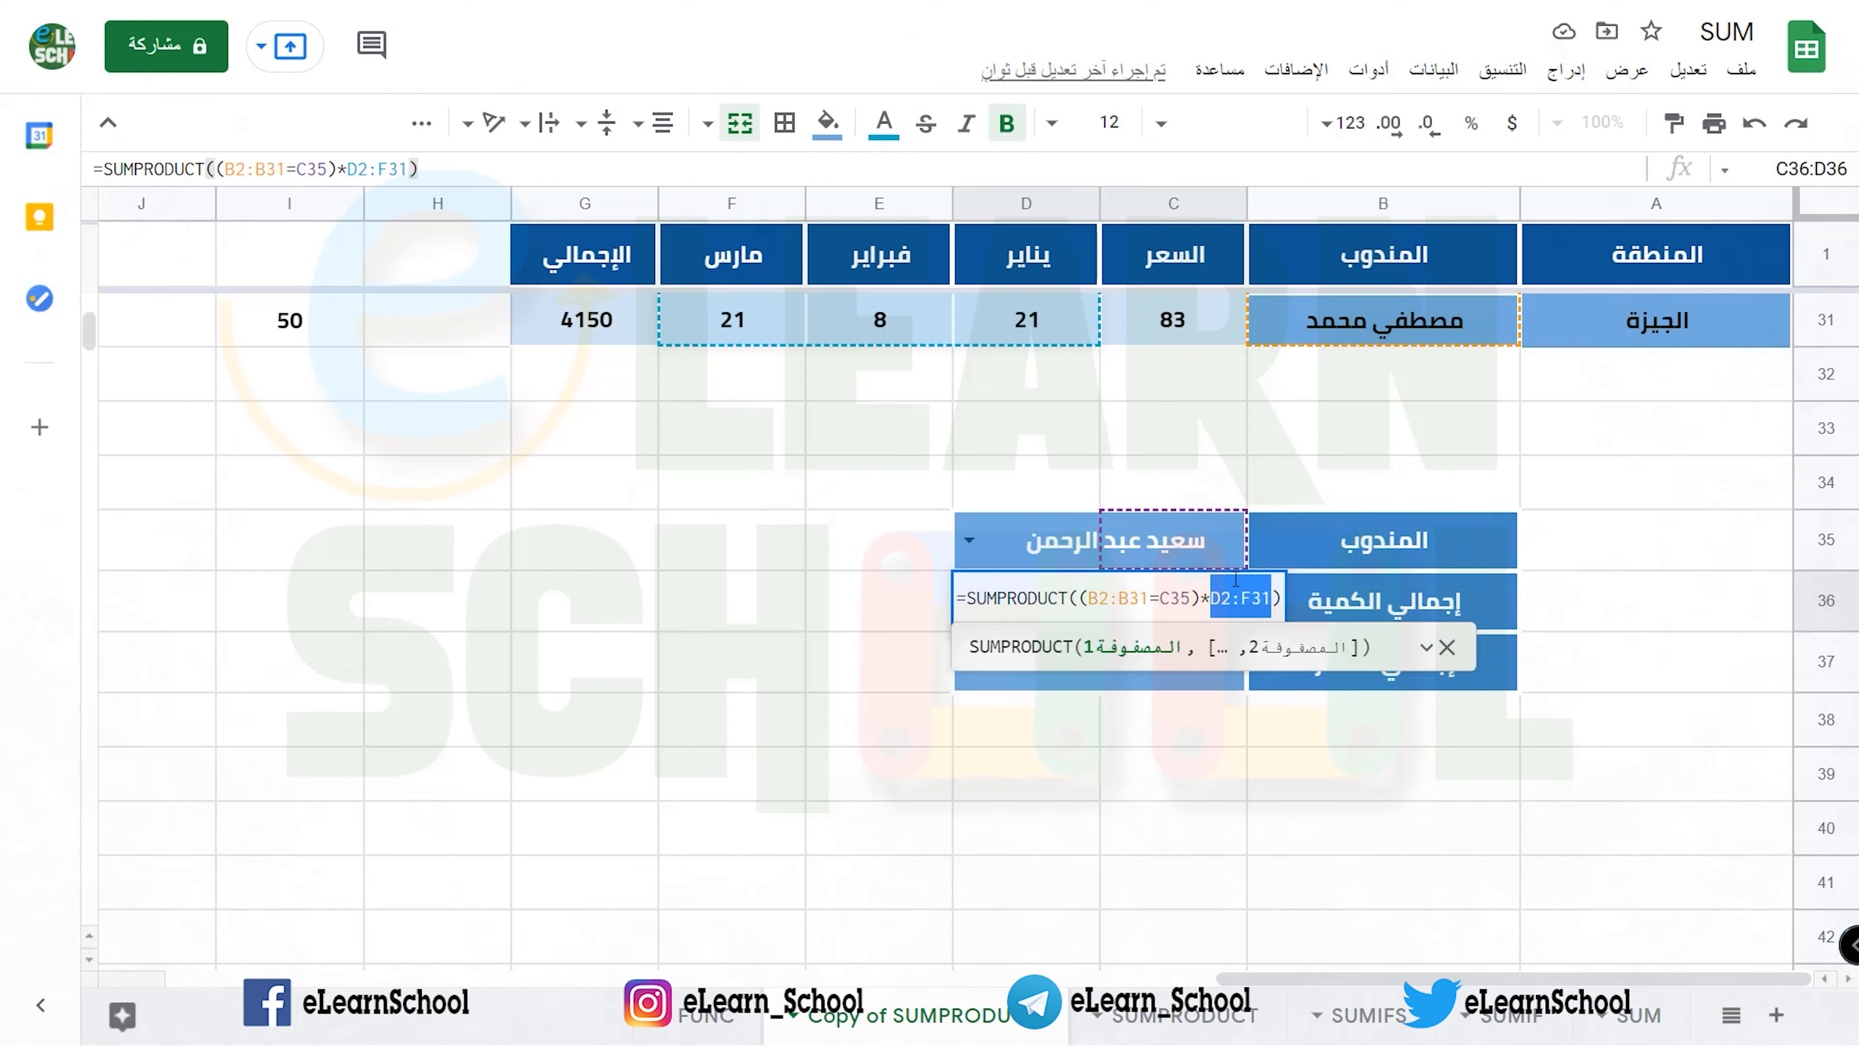
pyautogui.press('Return')
# - Enter the comparison =B2=C35 in H2 to test the row's representative against the selected one
pyautogui.scroll(10, 221, 660)
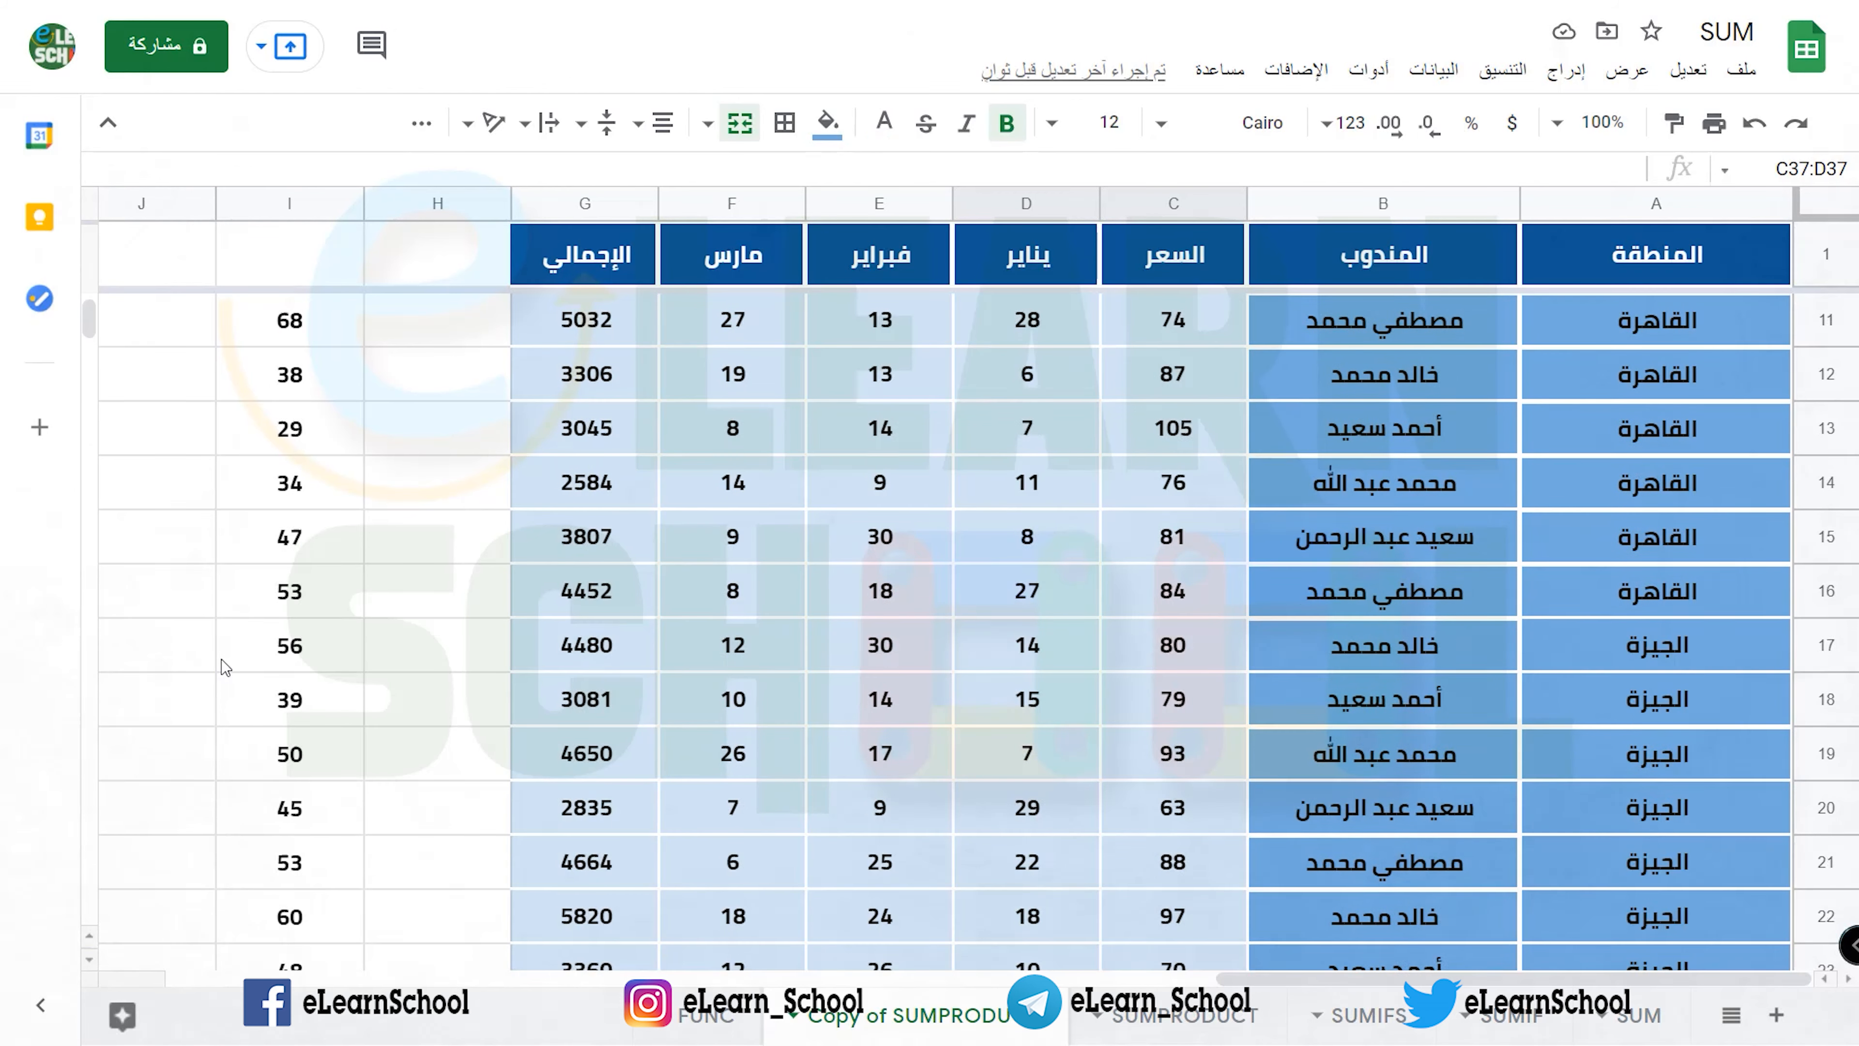
pyautogui.click(376, 339)
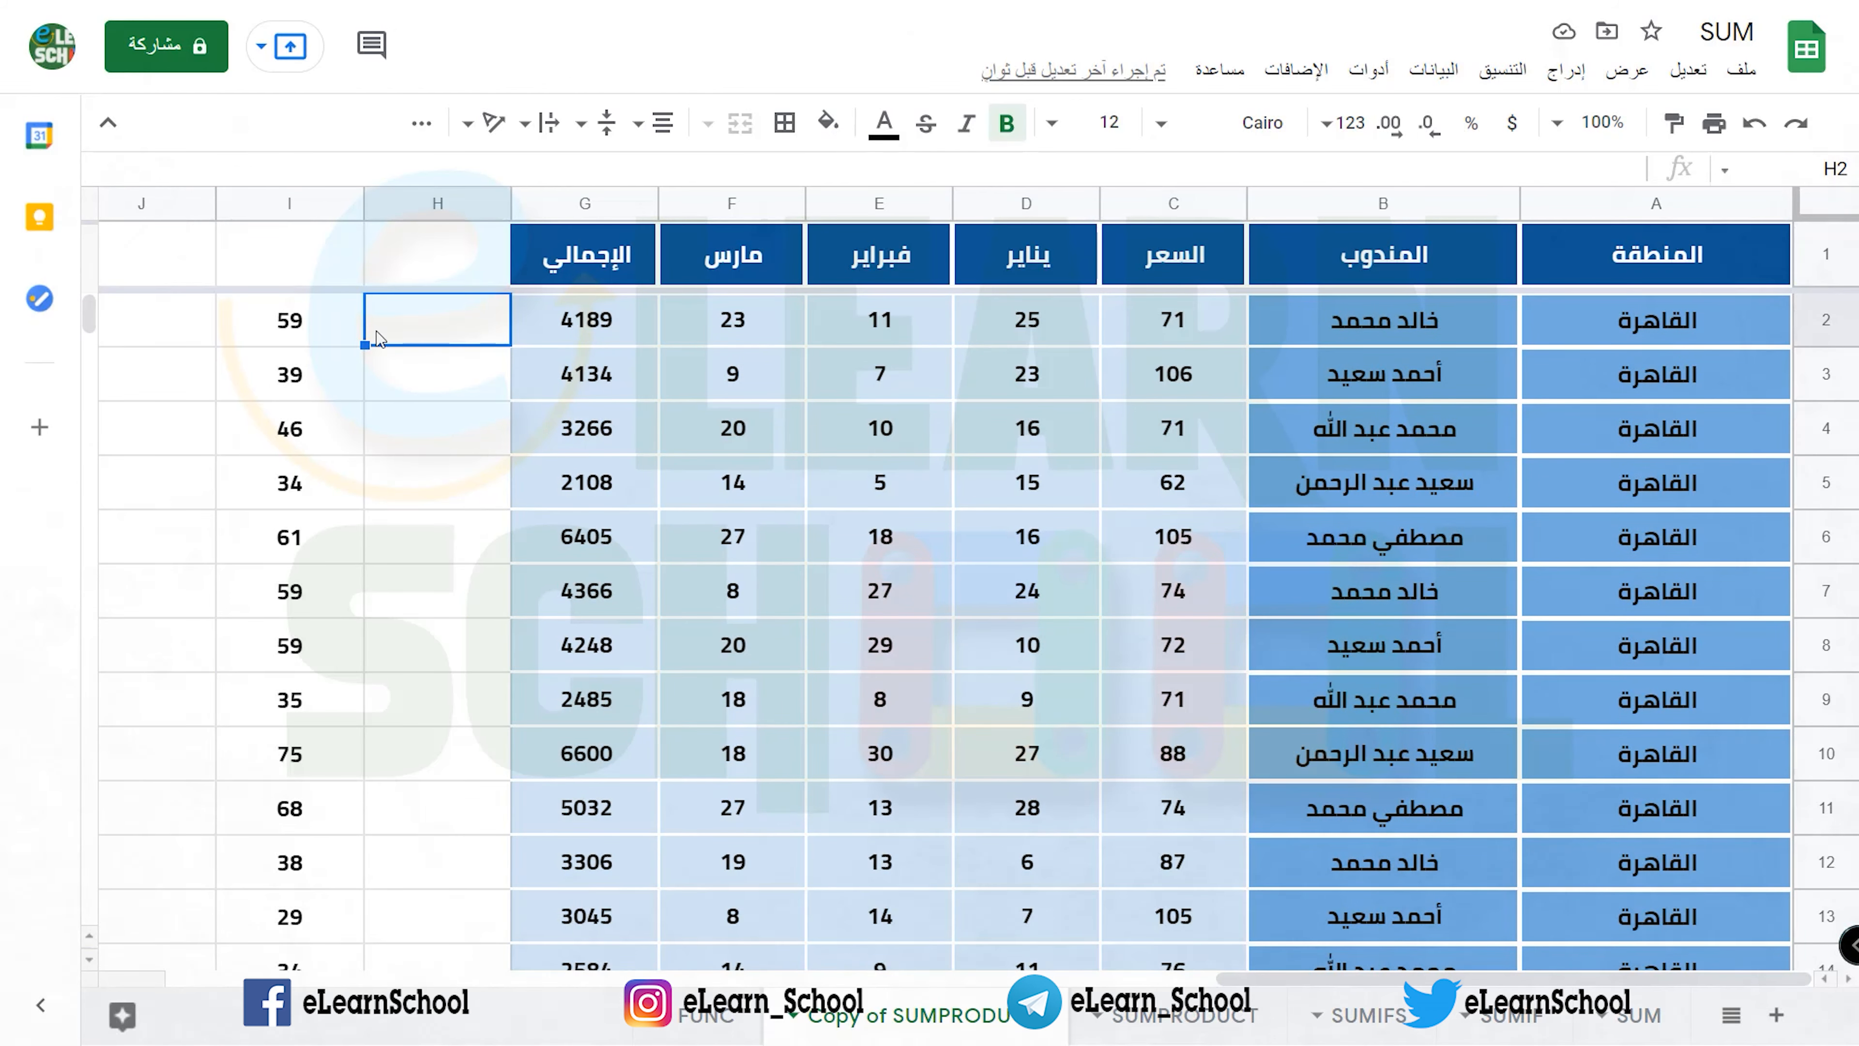
pyautogui.write('=')
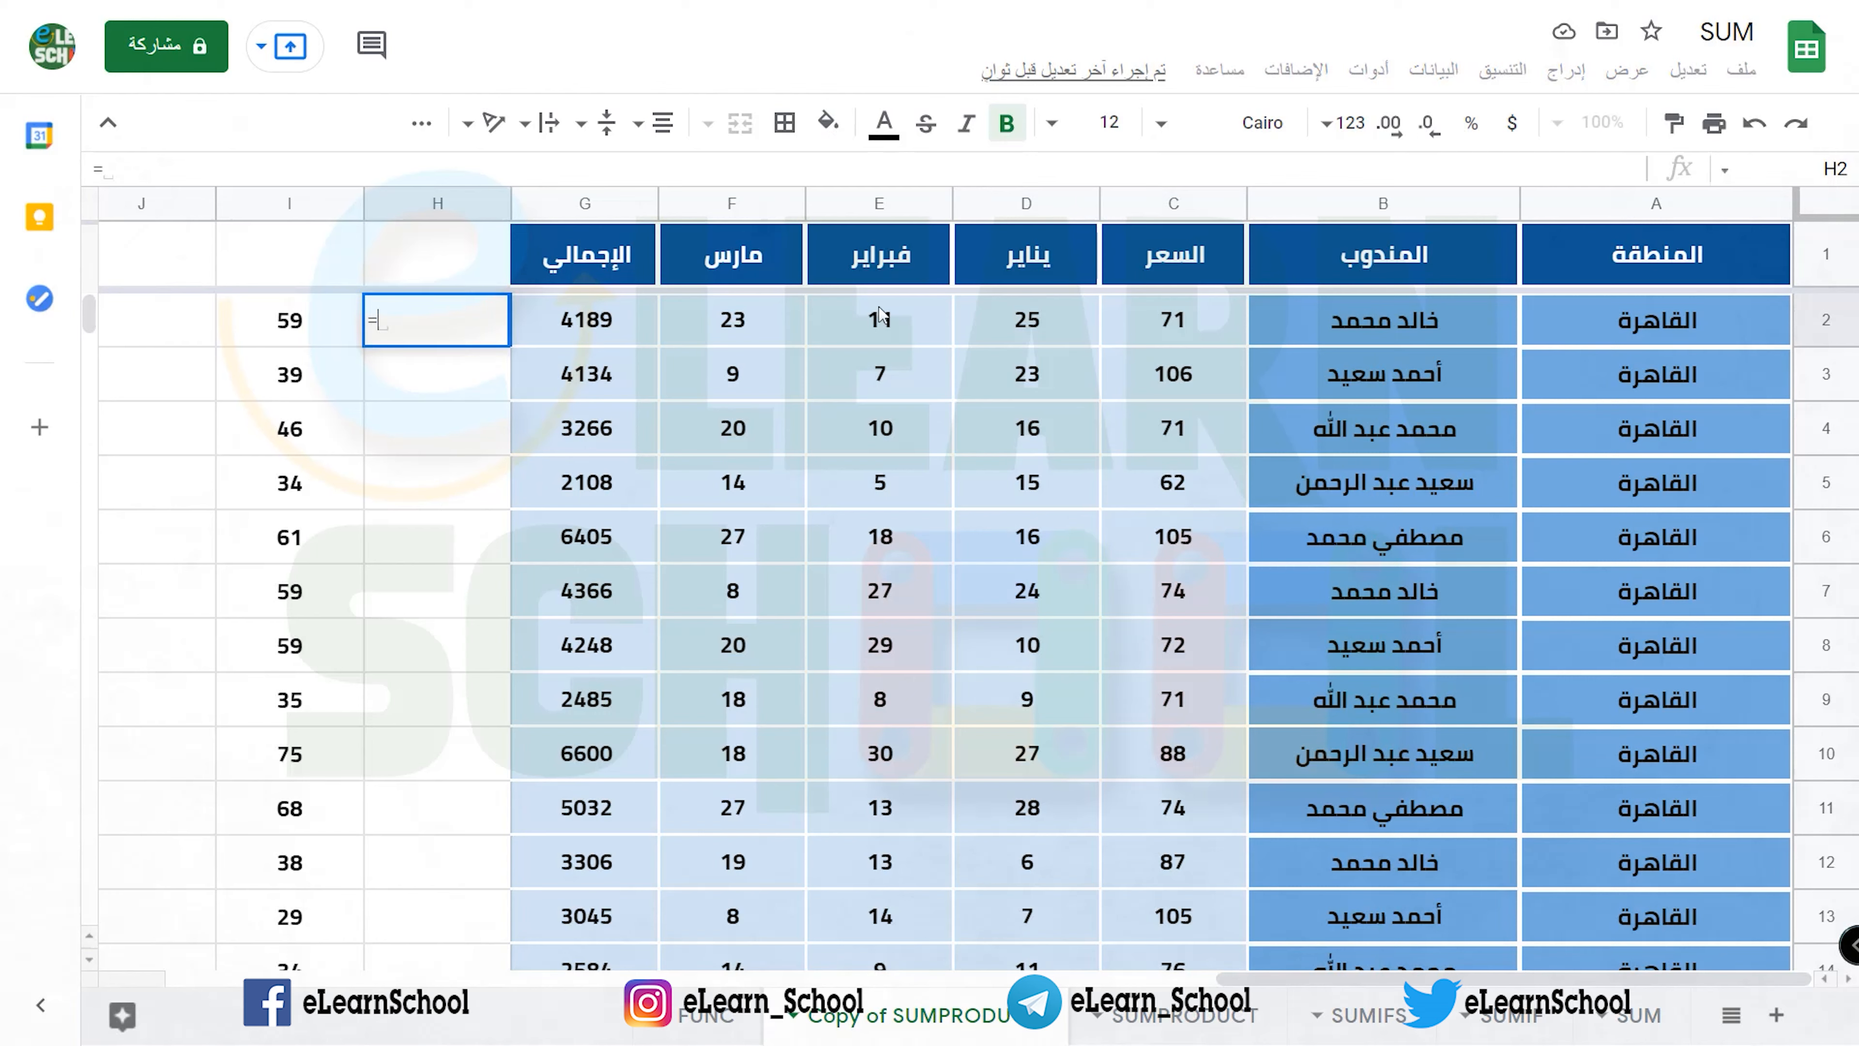
pyautogui.click(1293, 334)
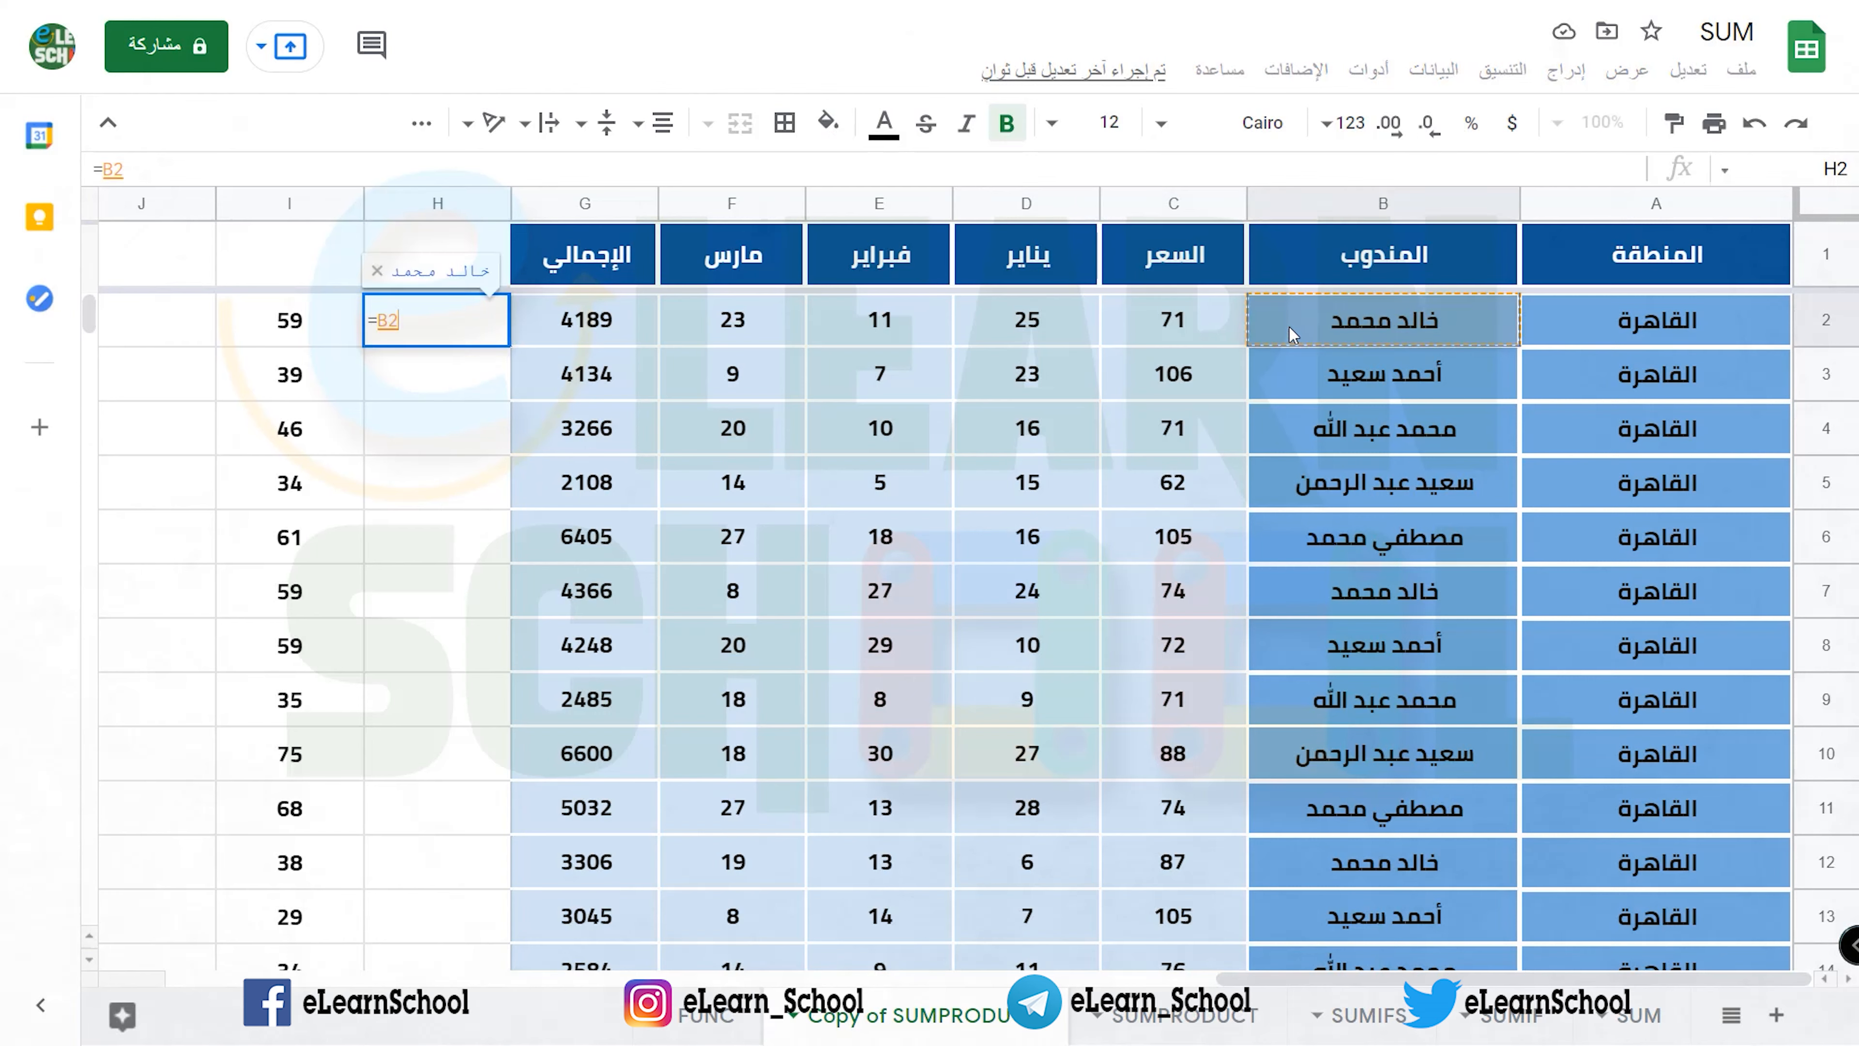
pyautogui.write('=')
pyautogui.scroll(-9, 1281, 630)
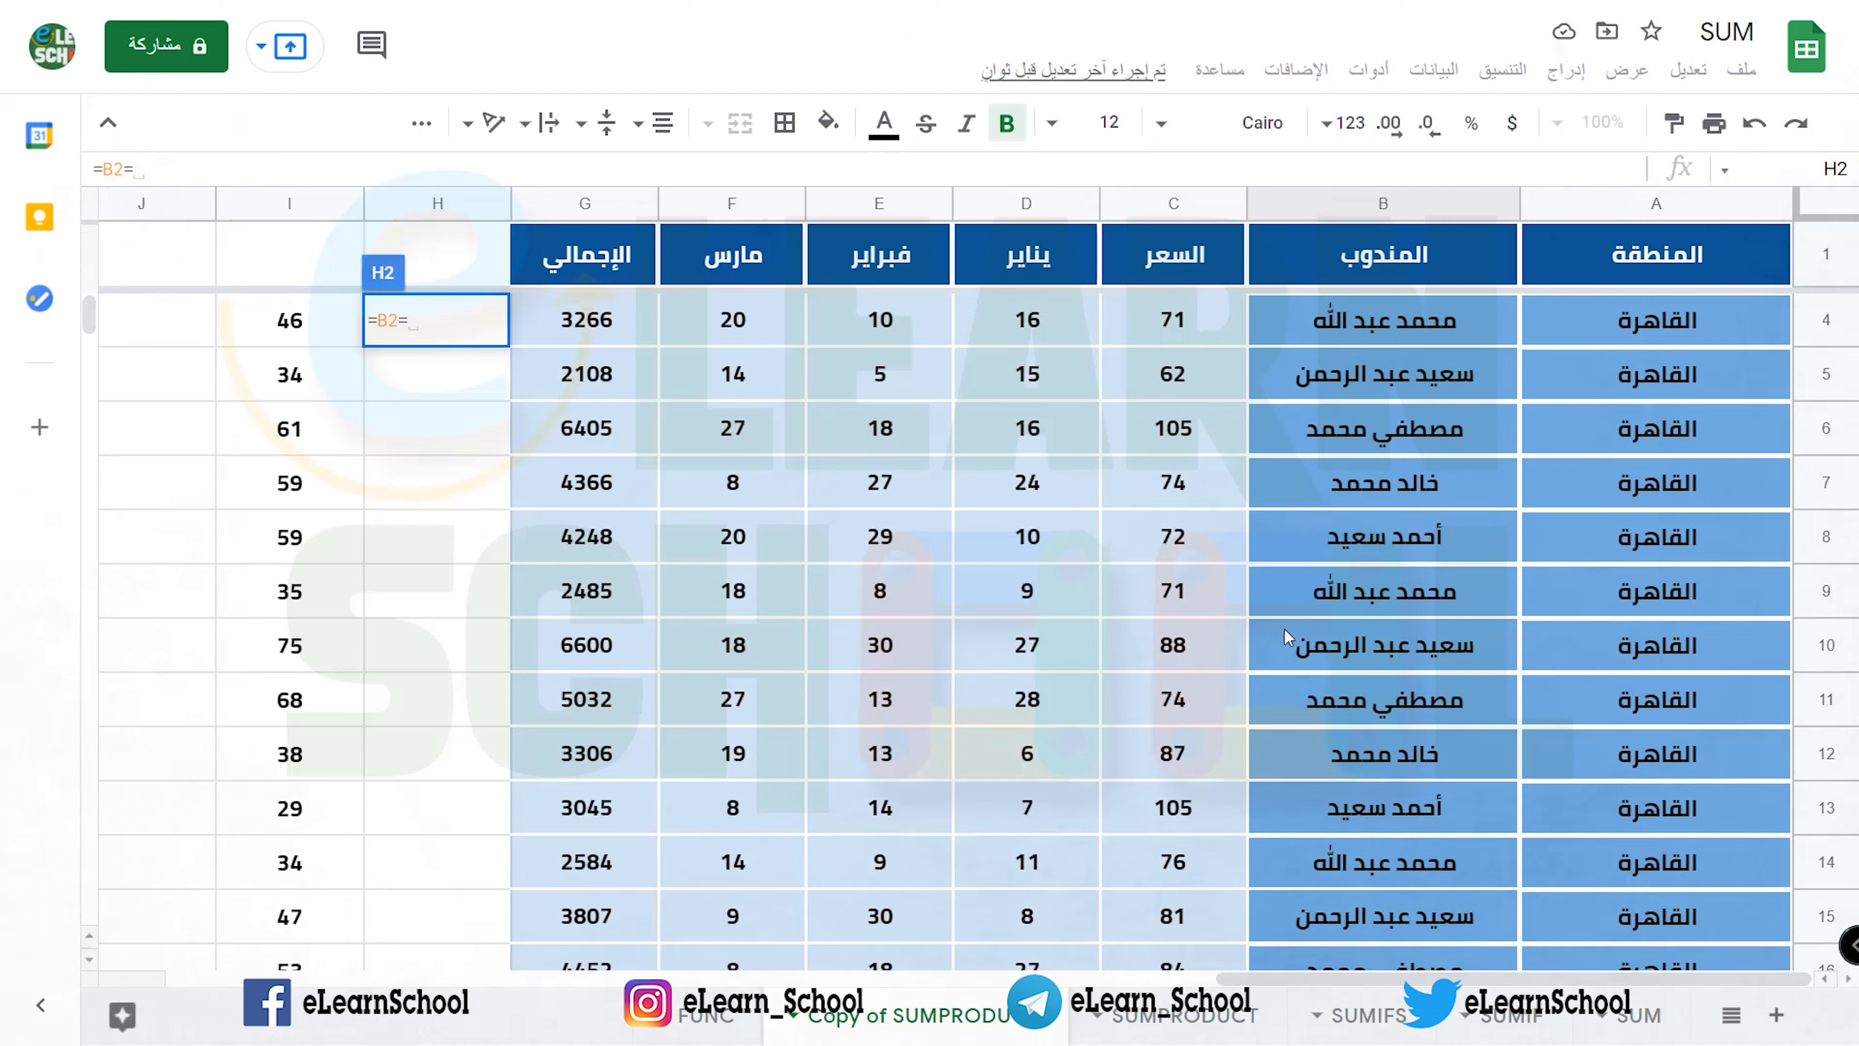
pyautogui.click(1194, 706)
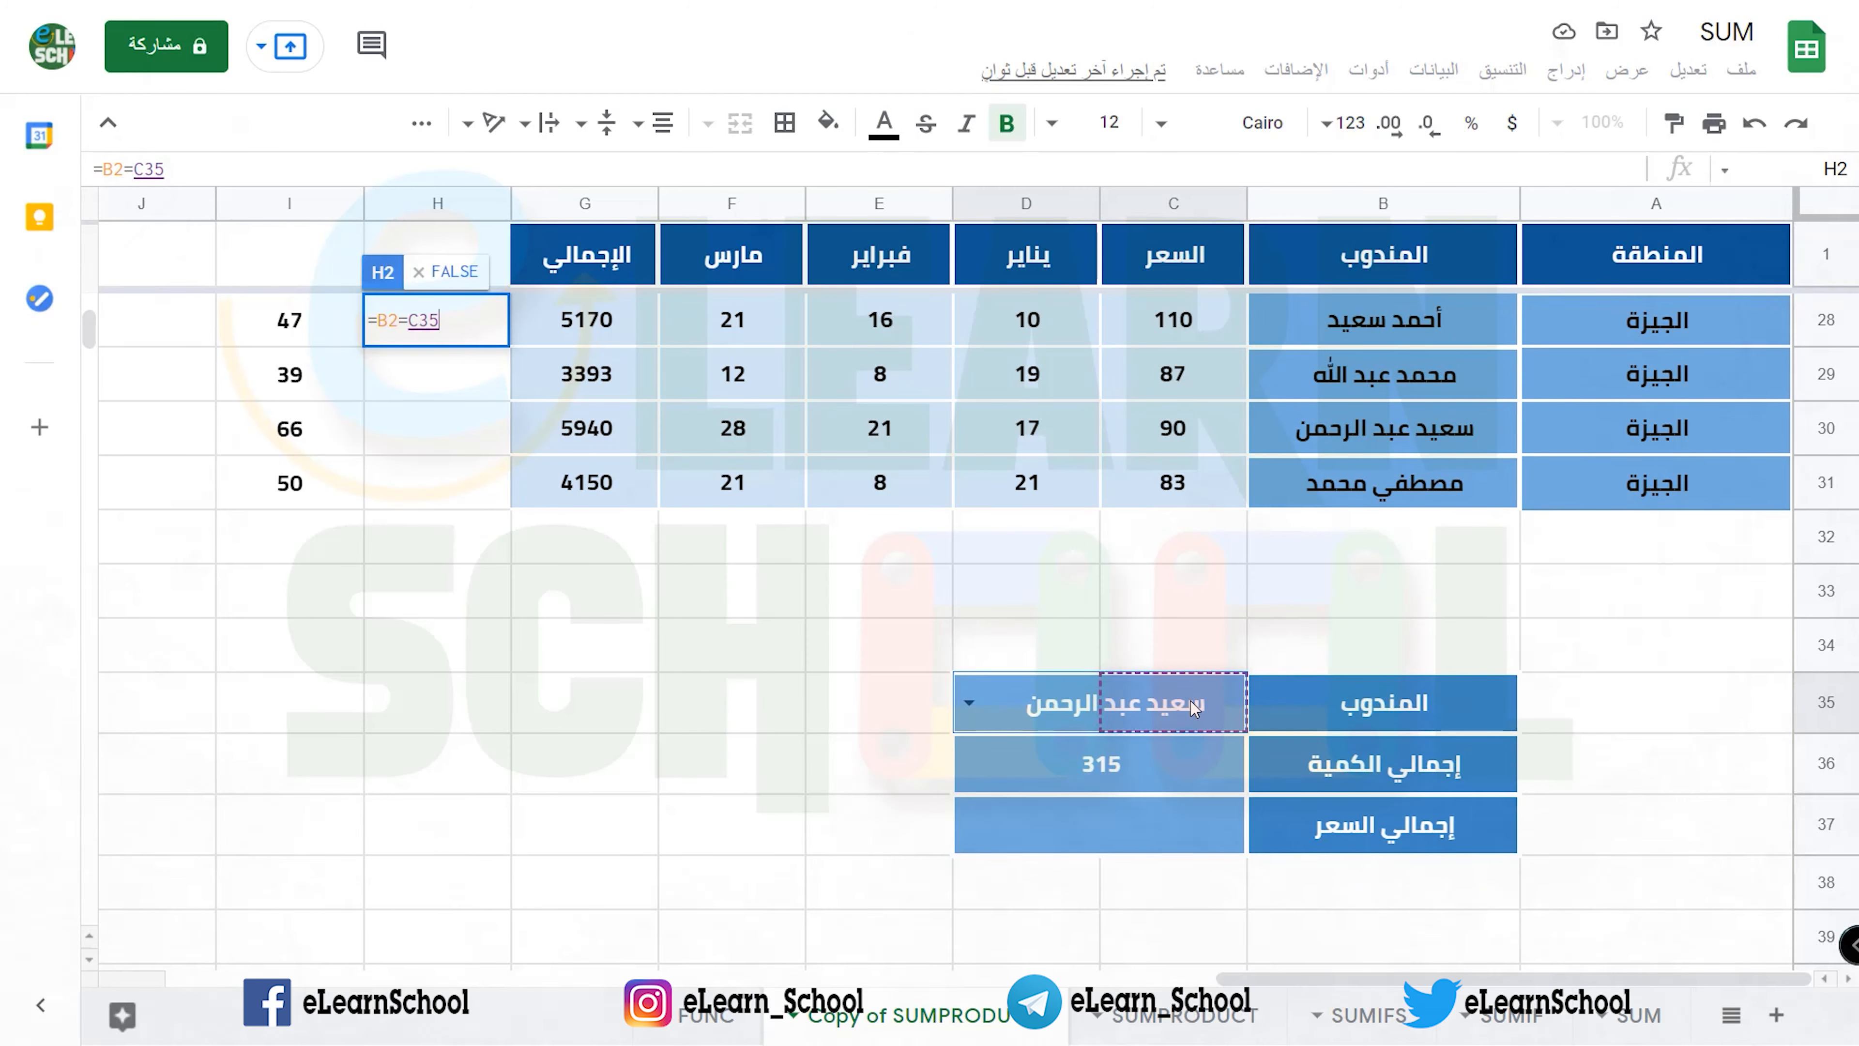
pyautogui.scroll(9, 1190, 700)
pyautogui.press('Return')
pyautogui.press('Up')
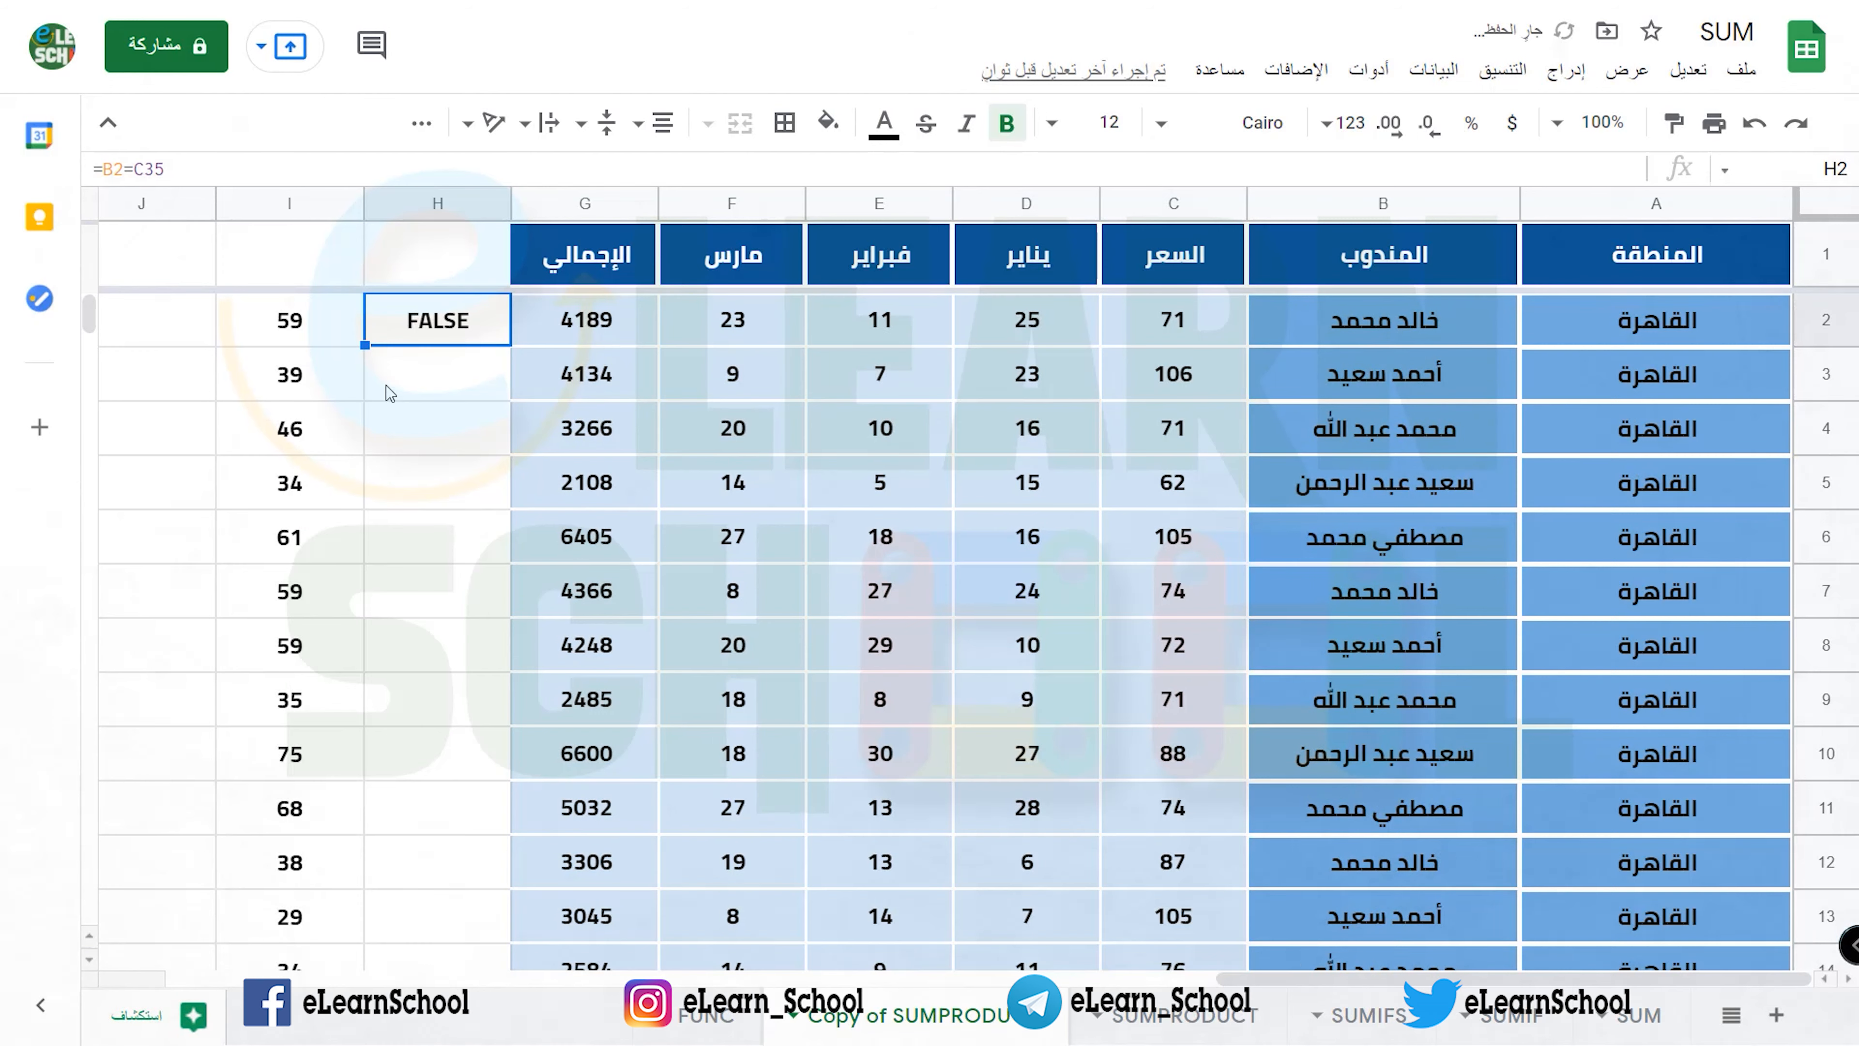
# - Copy the H2 comparison with its relative C35 reference down to H31 and check it against B2 and C35
pyautogui.moveTo(366, 339); pyautogui.dragTo(435, 774)
pyautogui.scroll(10, 436, 774)
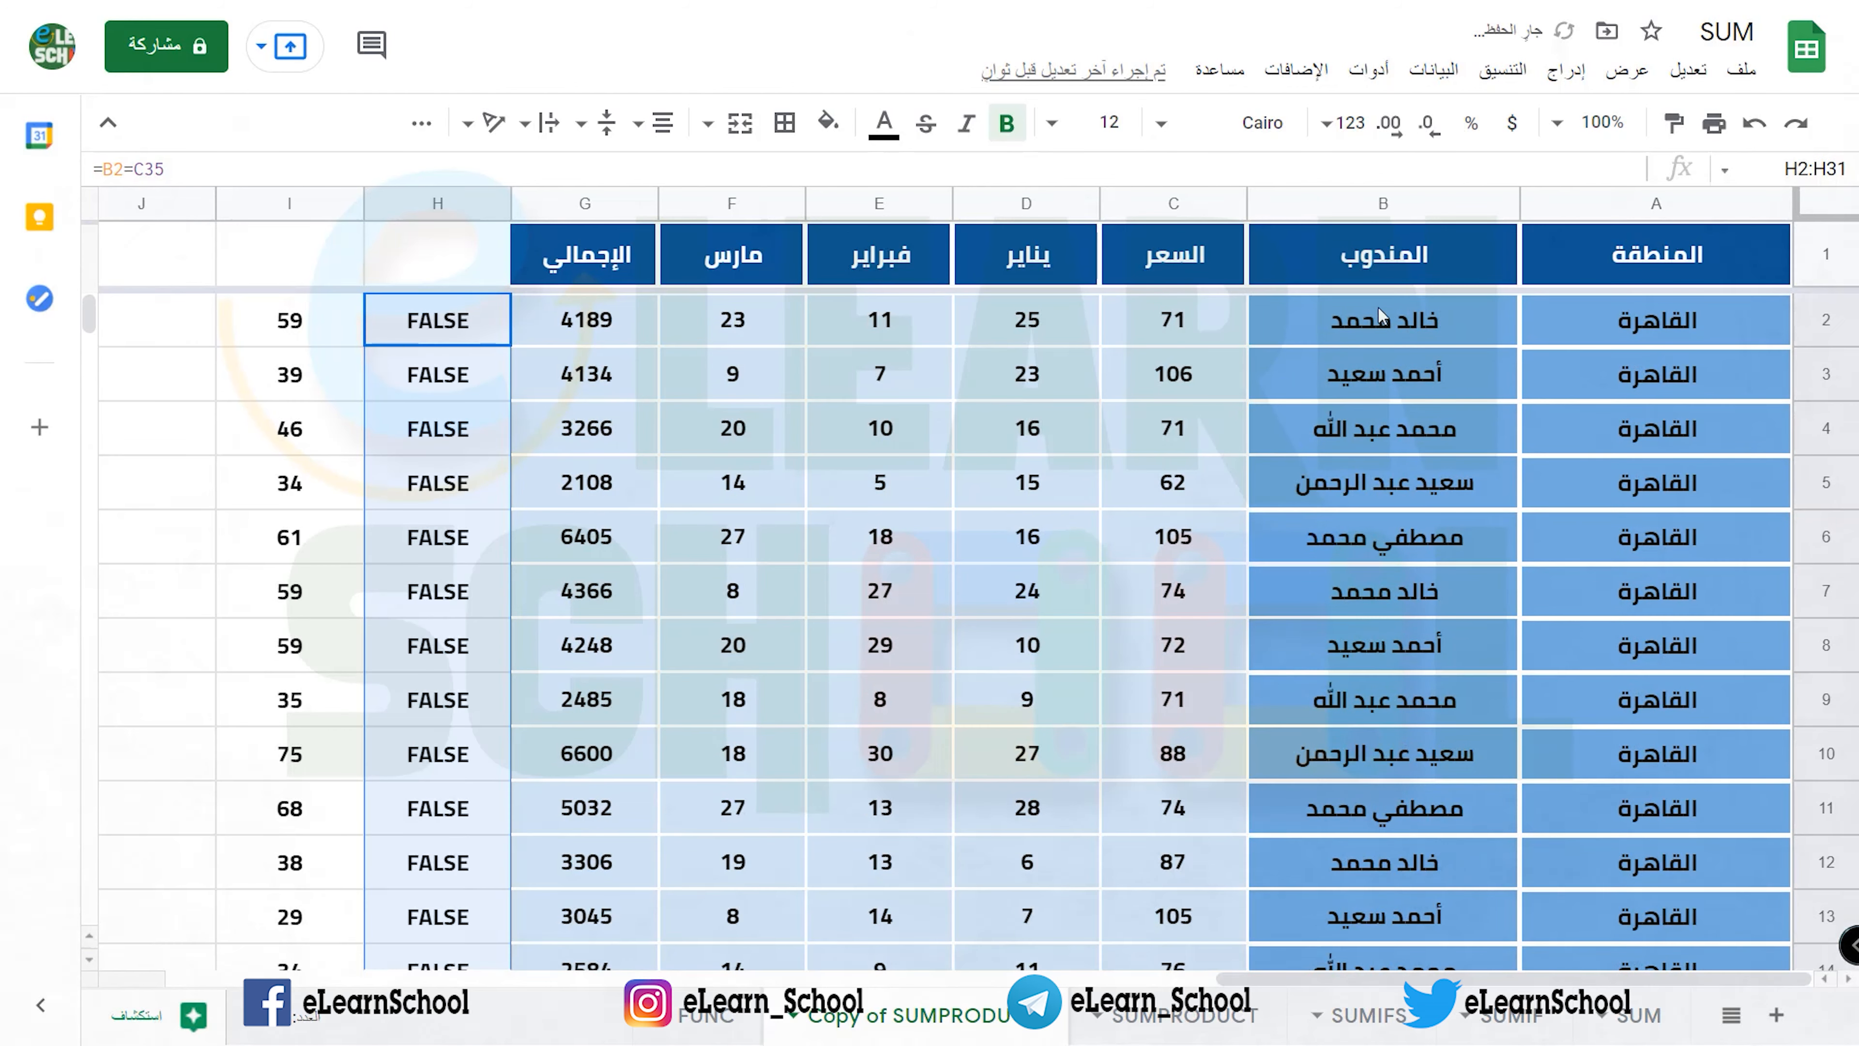
pyautogui.click(1384, 328)
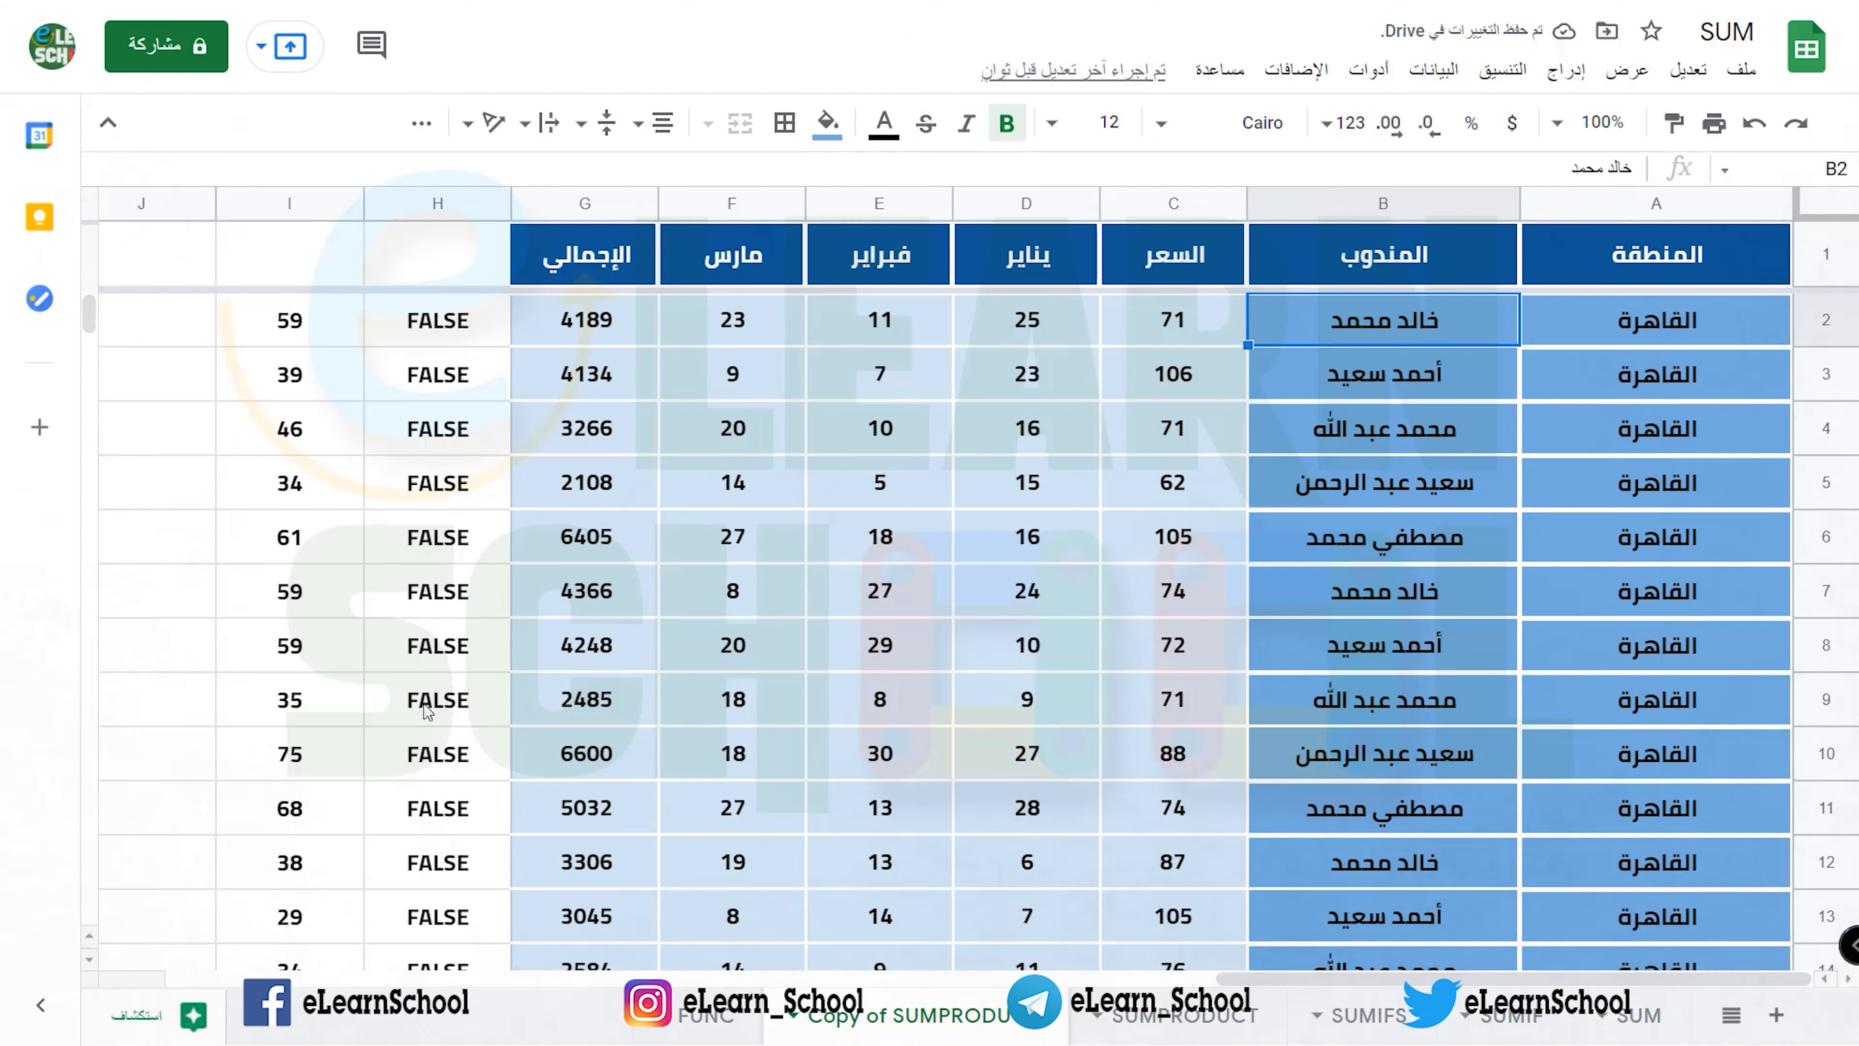
pyautogui.scroll(-8, 428, 681)
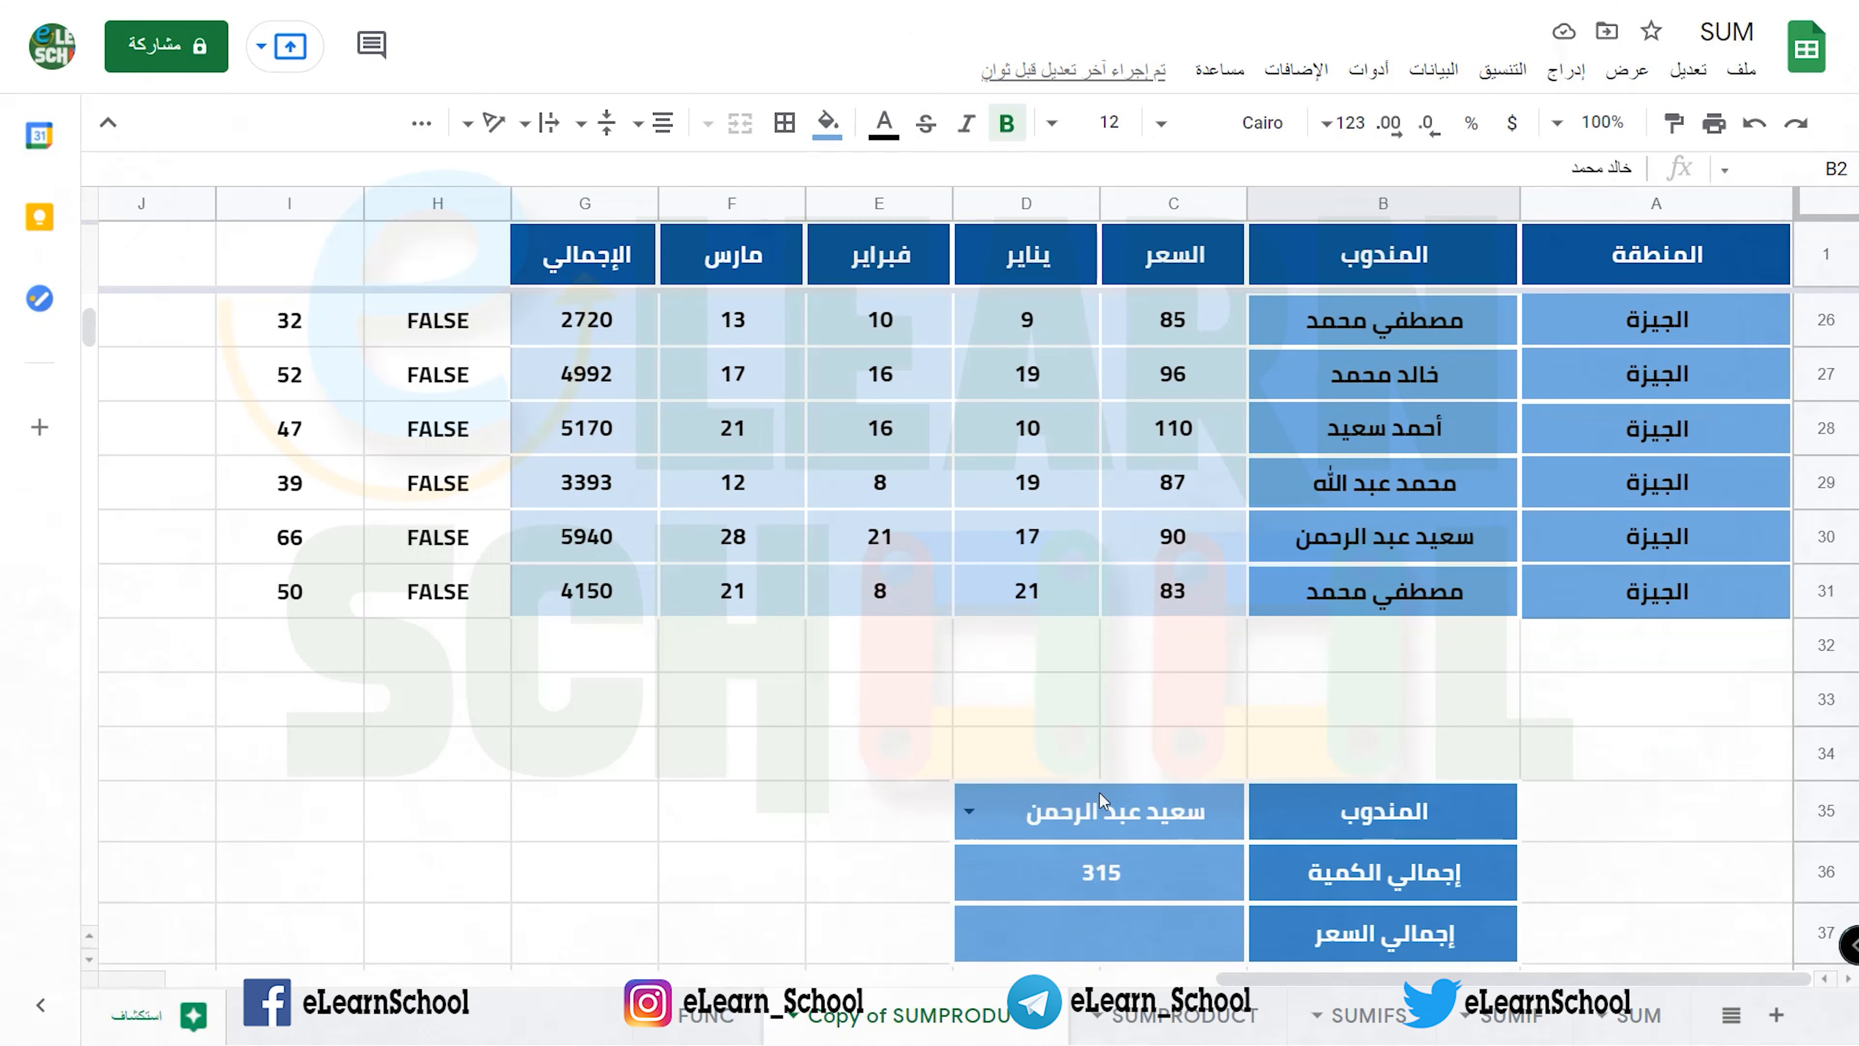
pyautogui.scroll(8, 343, 445)
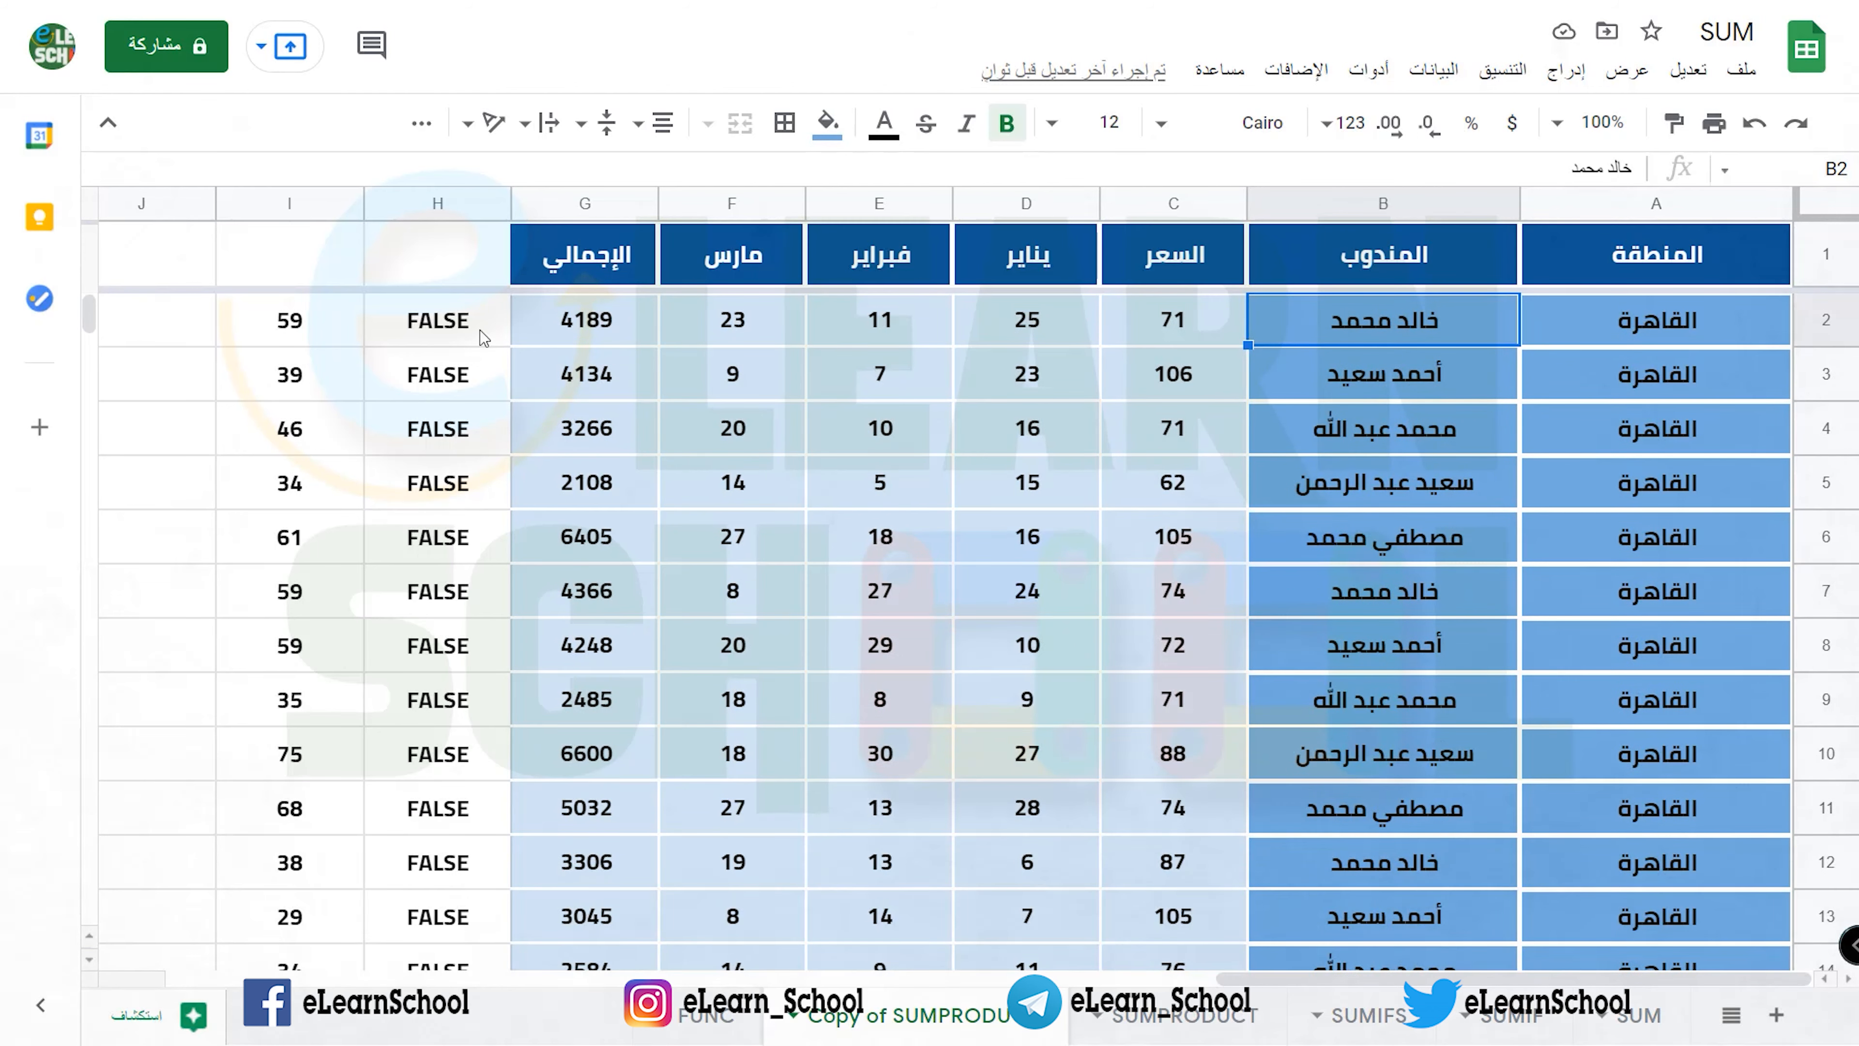
pyautogui.click(482, 337)
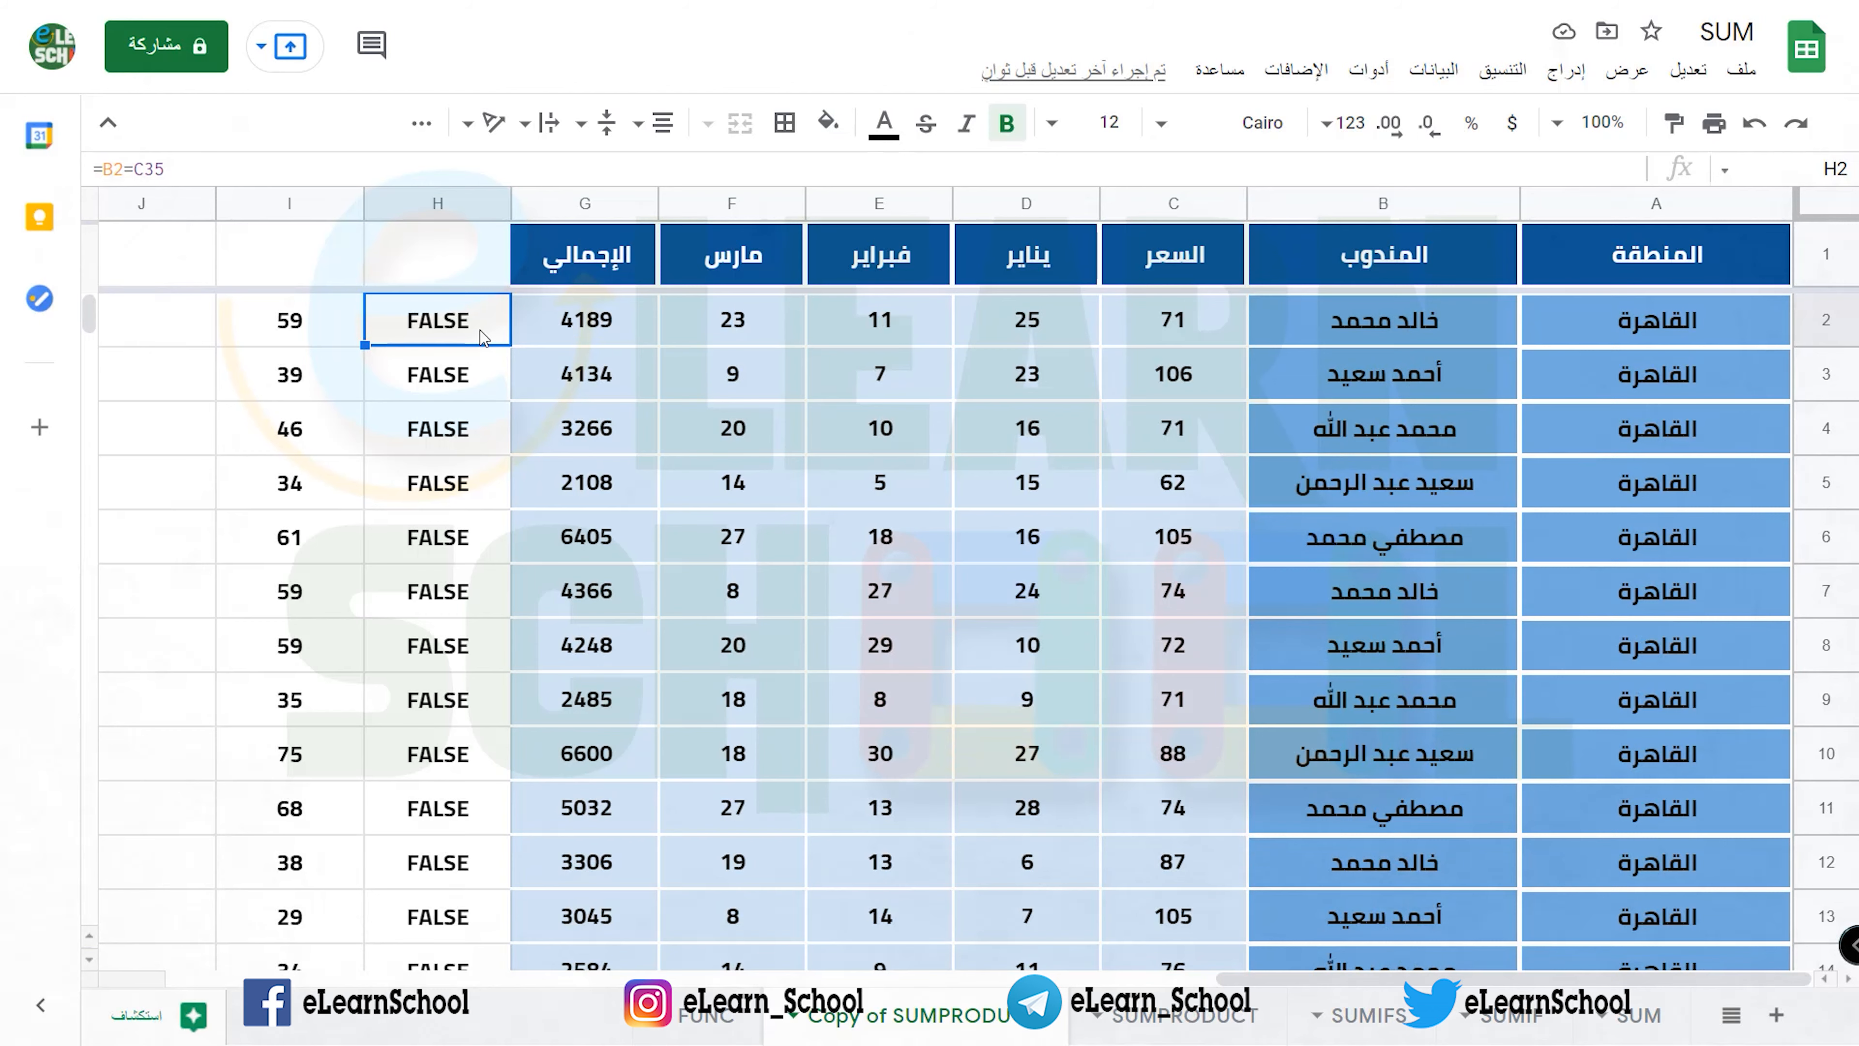
# - Select the first listed representative in C35 and check the comparison results in column H
pyautogui.scroll(-9, 1332, 523)
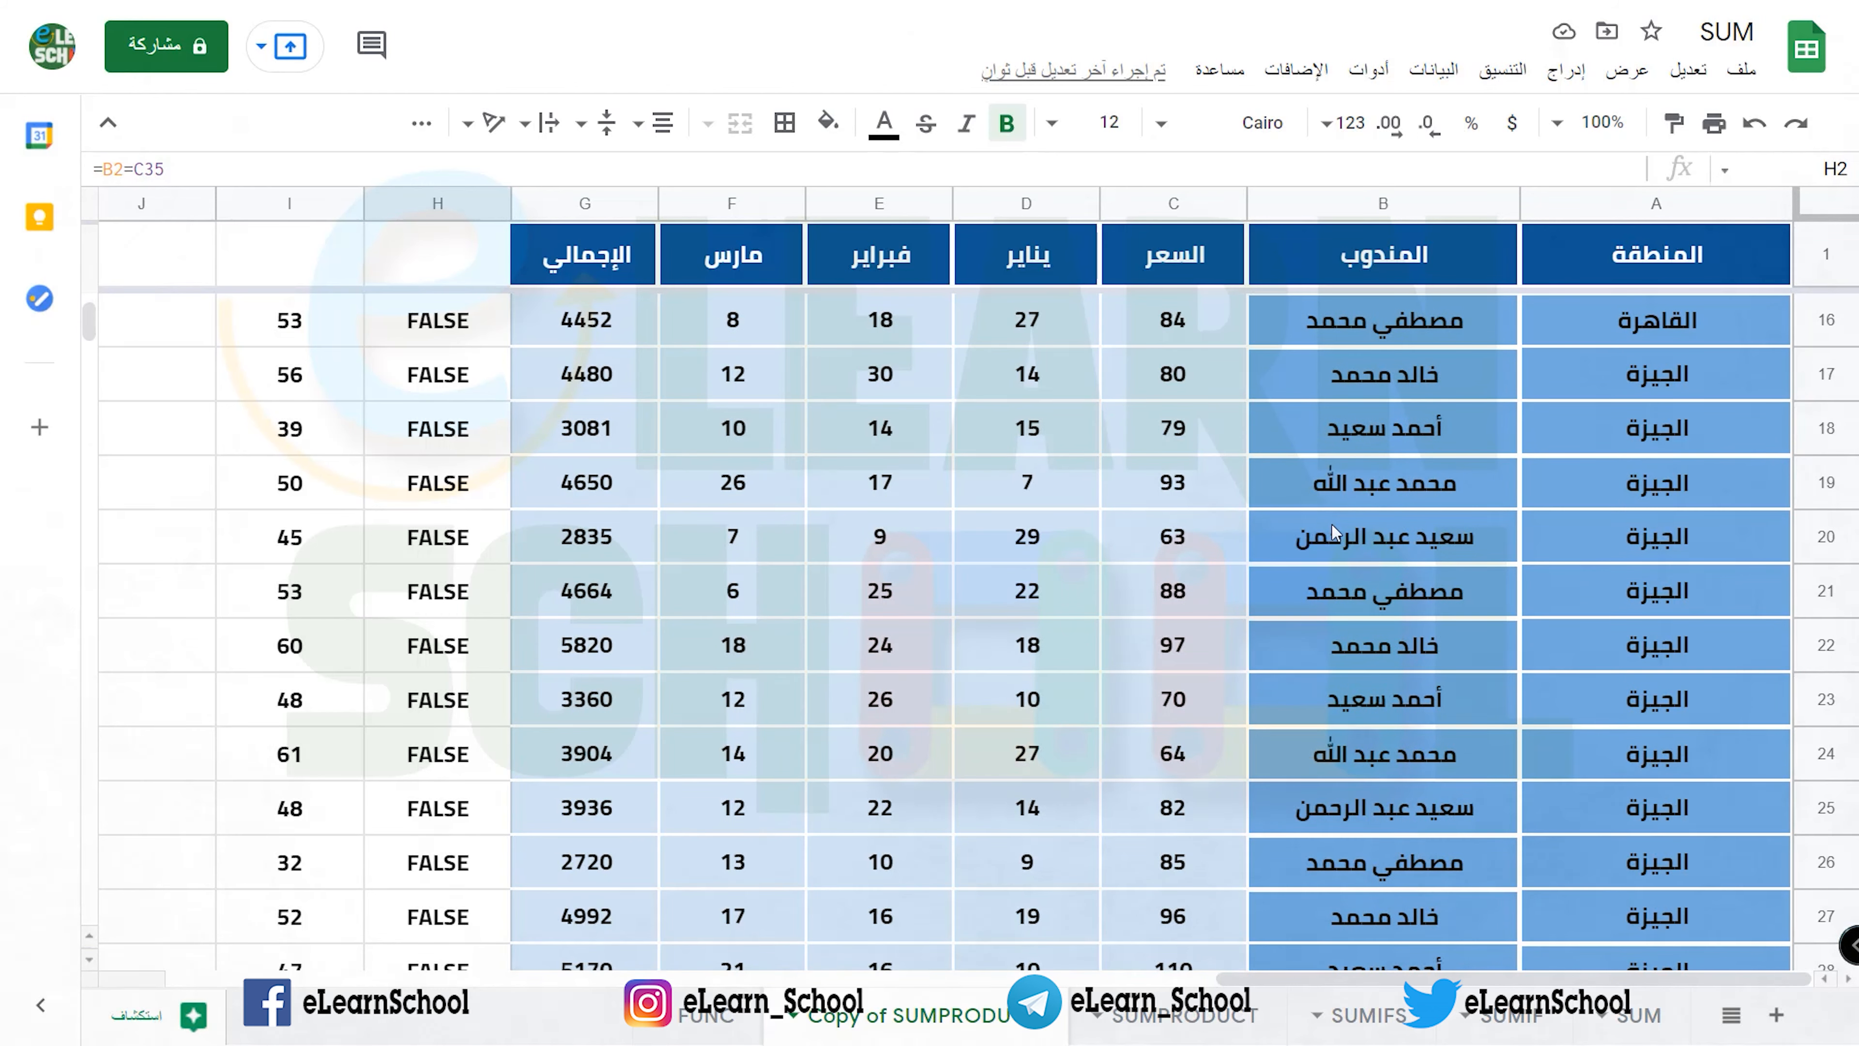
pyautogui.click(1141, 614)
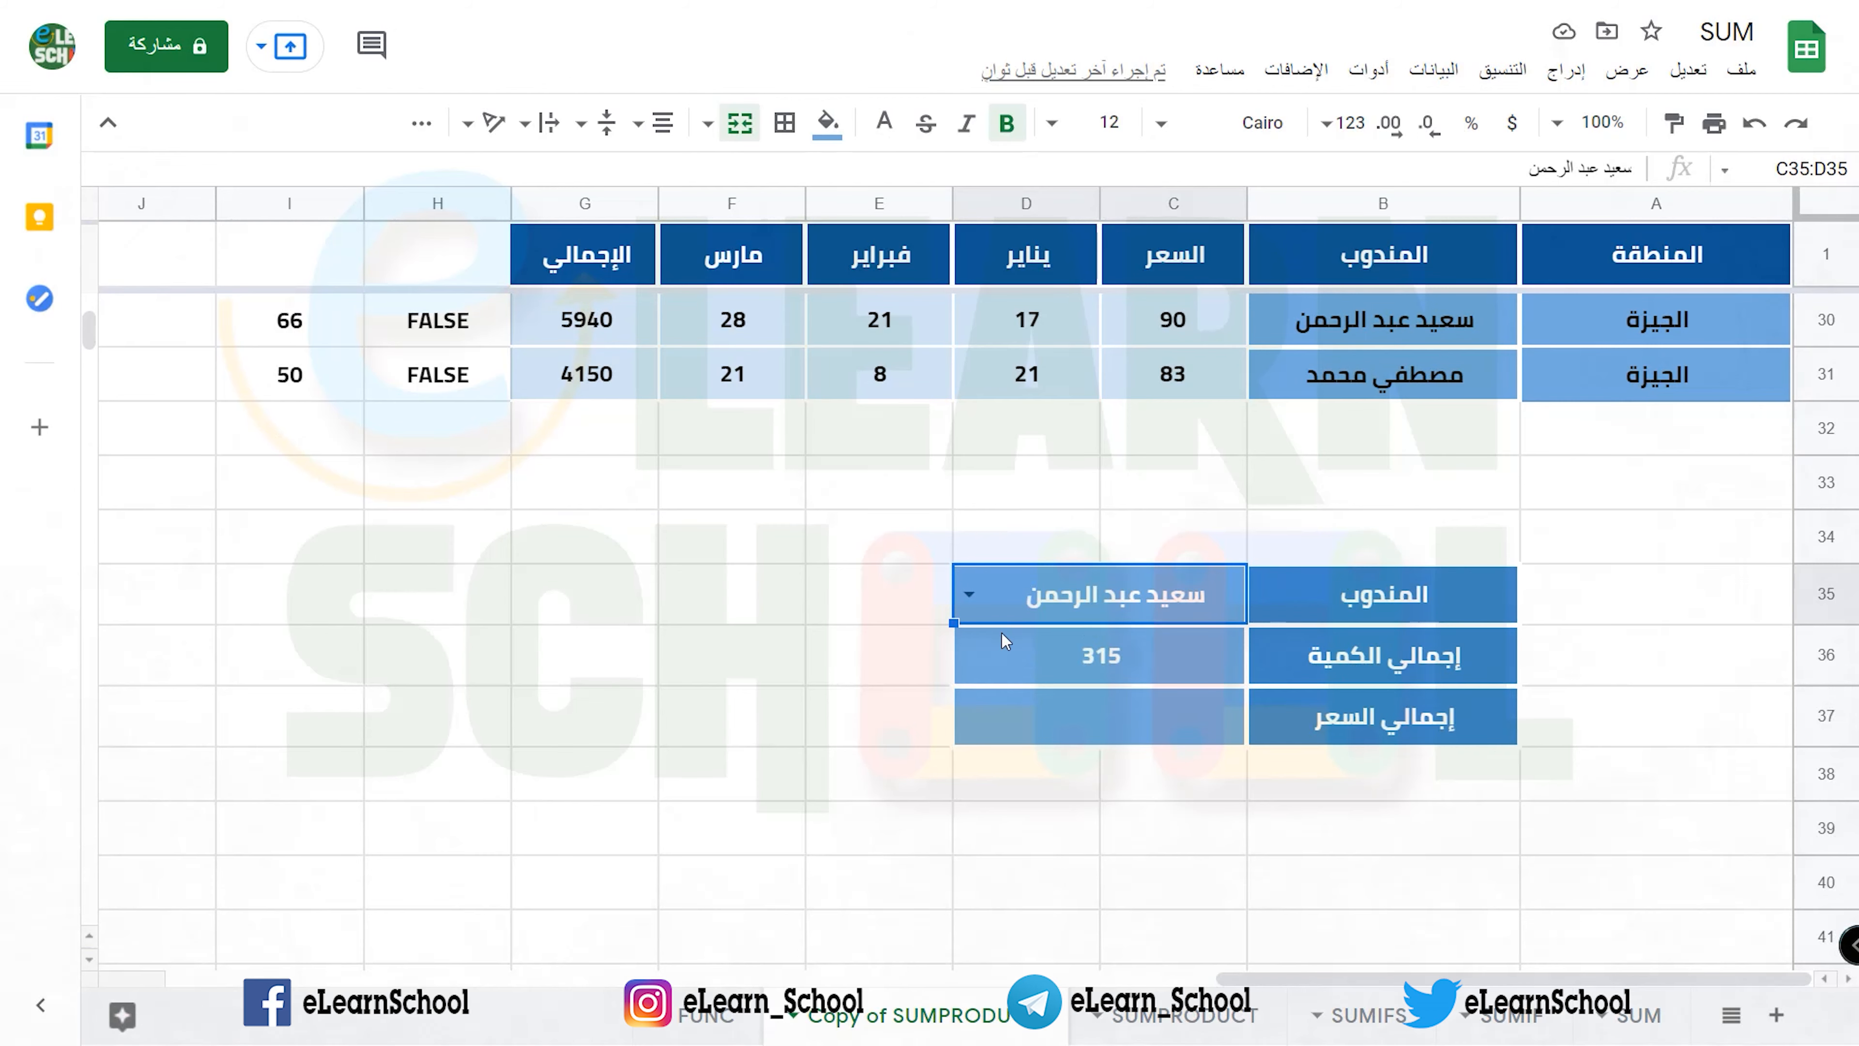
pyautogui.click(985, 599)
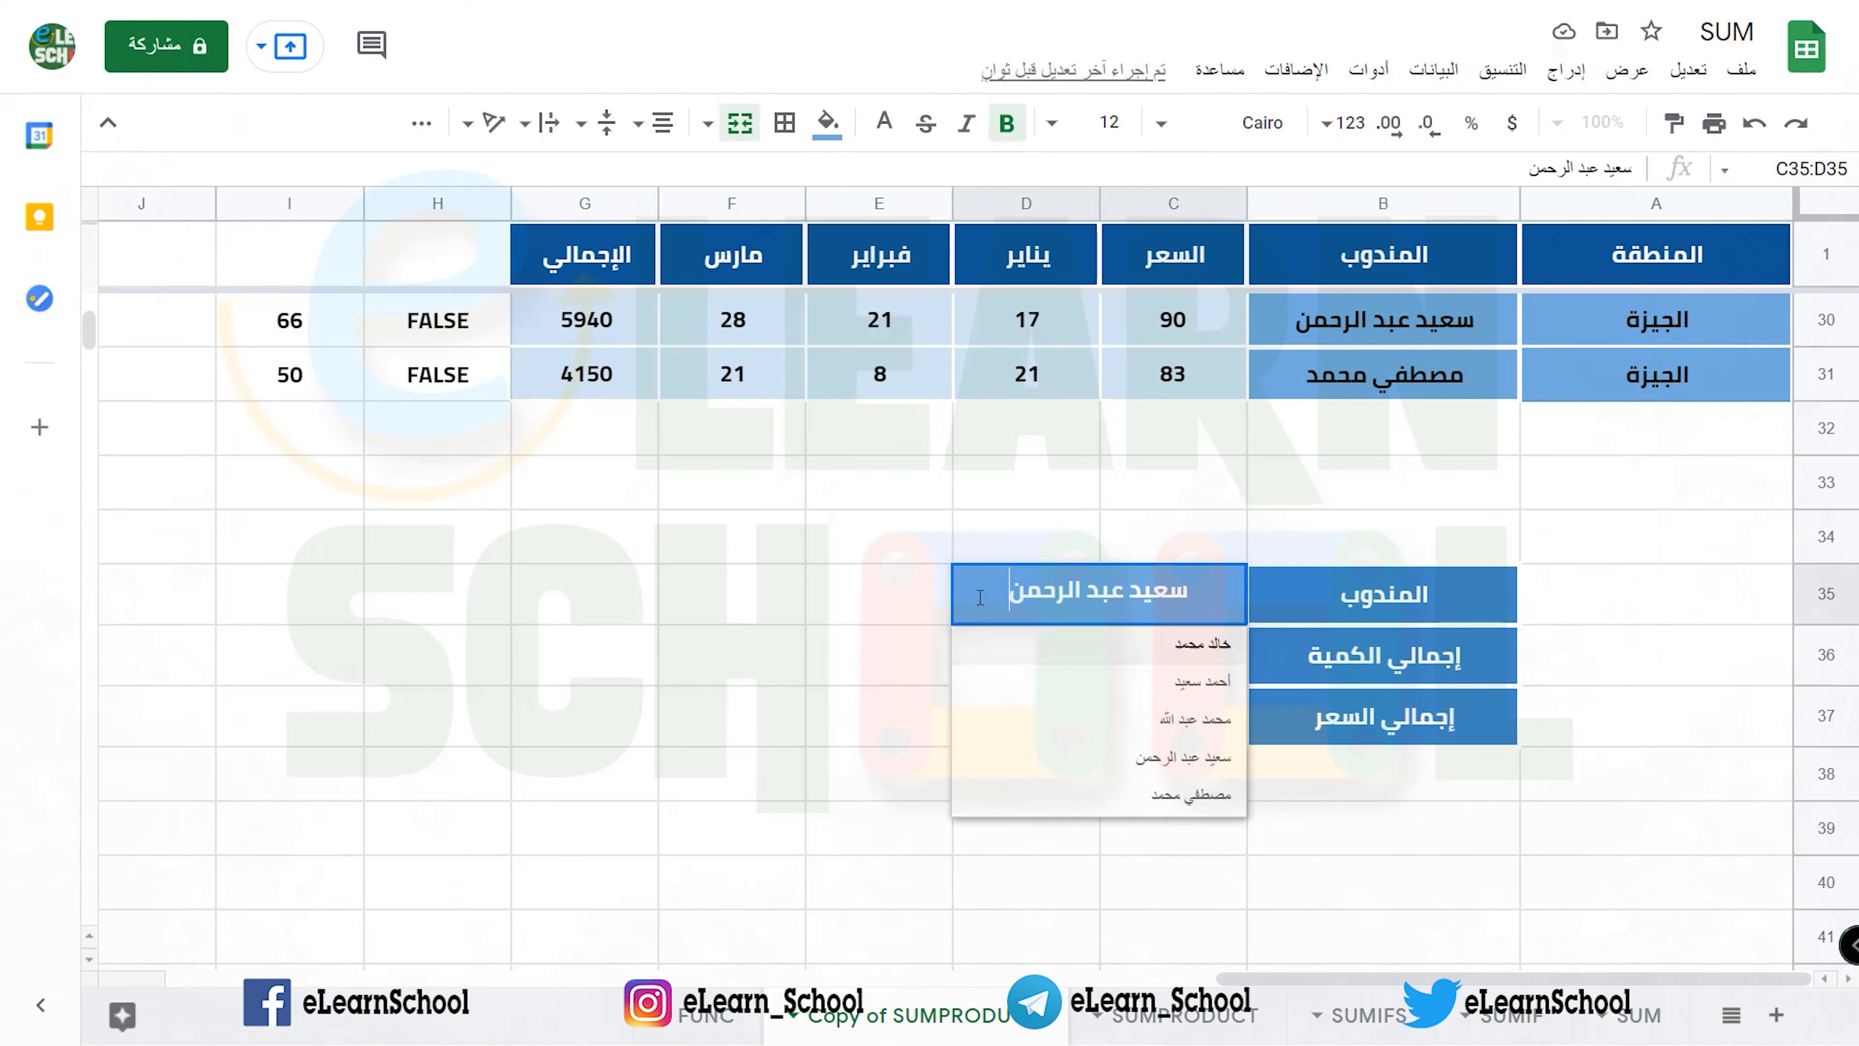
pyautogui.click(1045, 642)
pyautogui.scroll(1, 814, 565)
pyautogui.scroll(9, 814, 566)
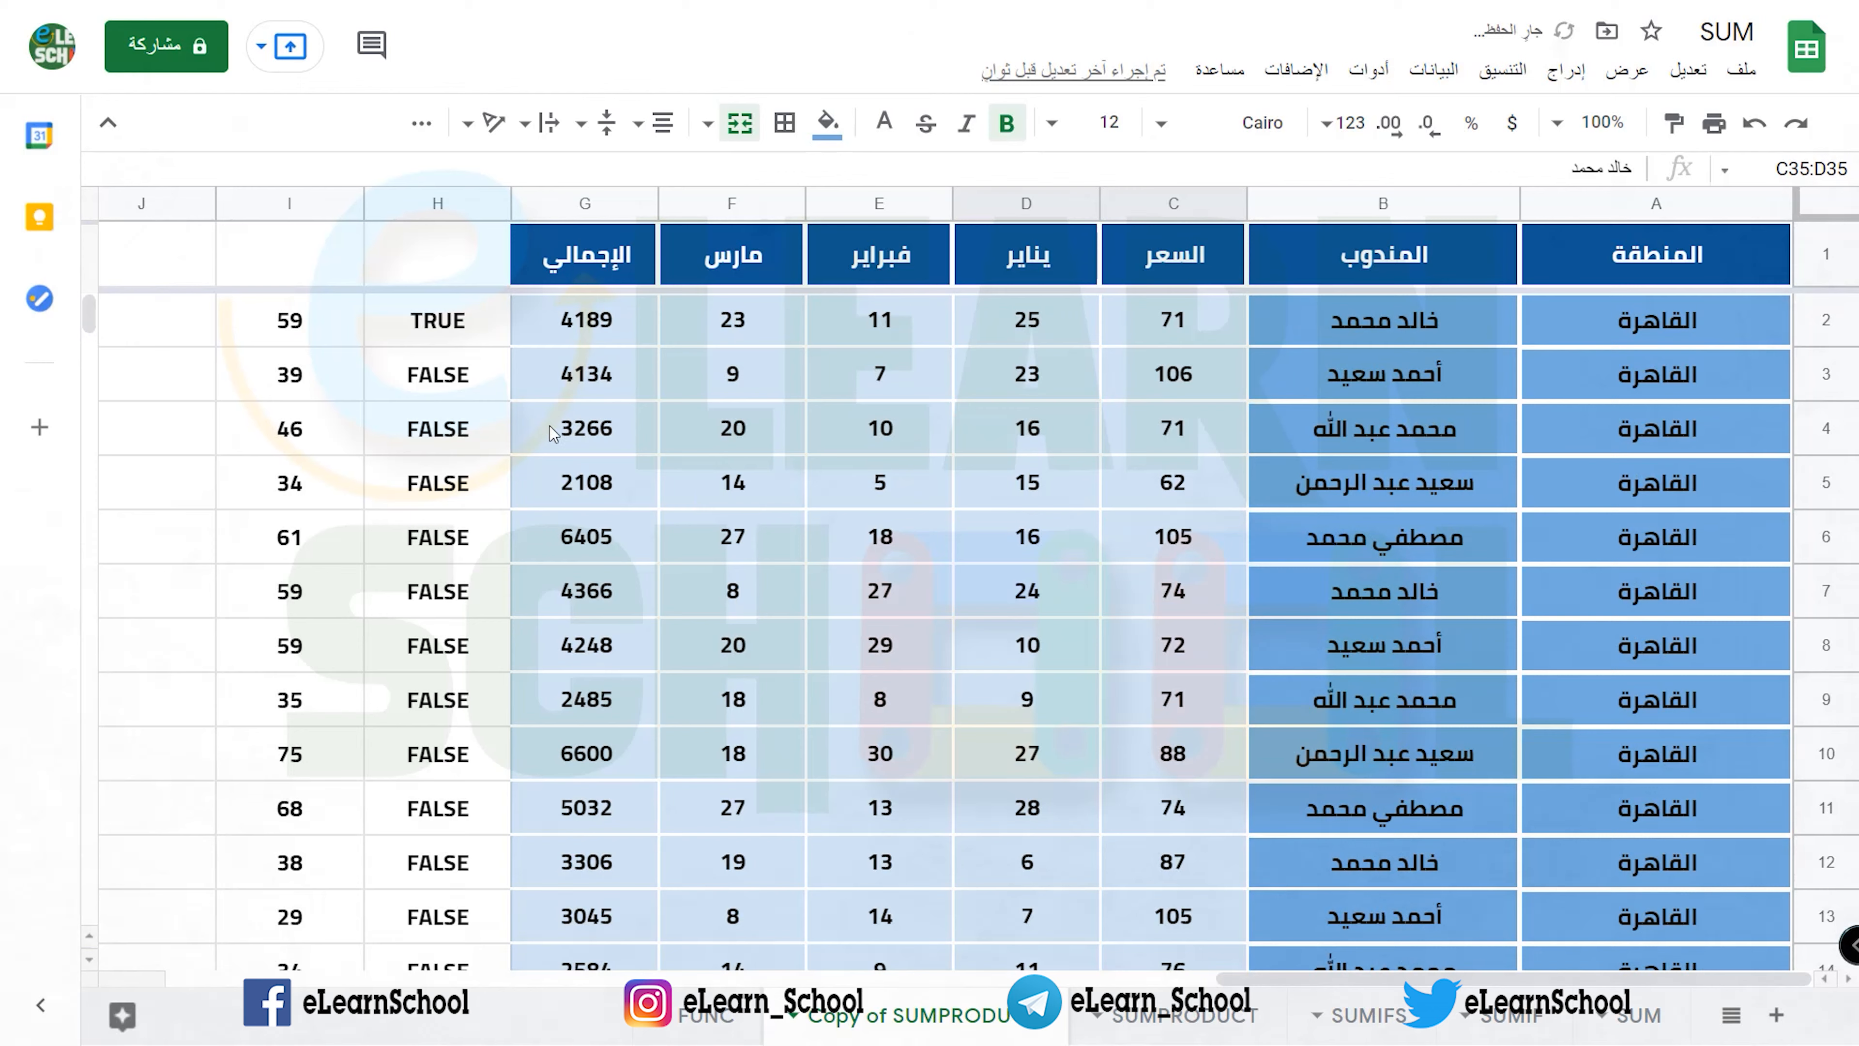
# - Make the C35 reference in the H2 comparison absolute as $C$35 and copy the formula down to H31
pyautogui.click(386, 325)
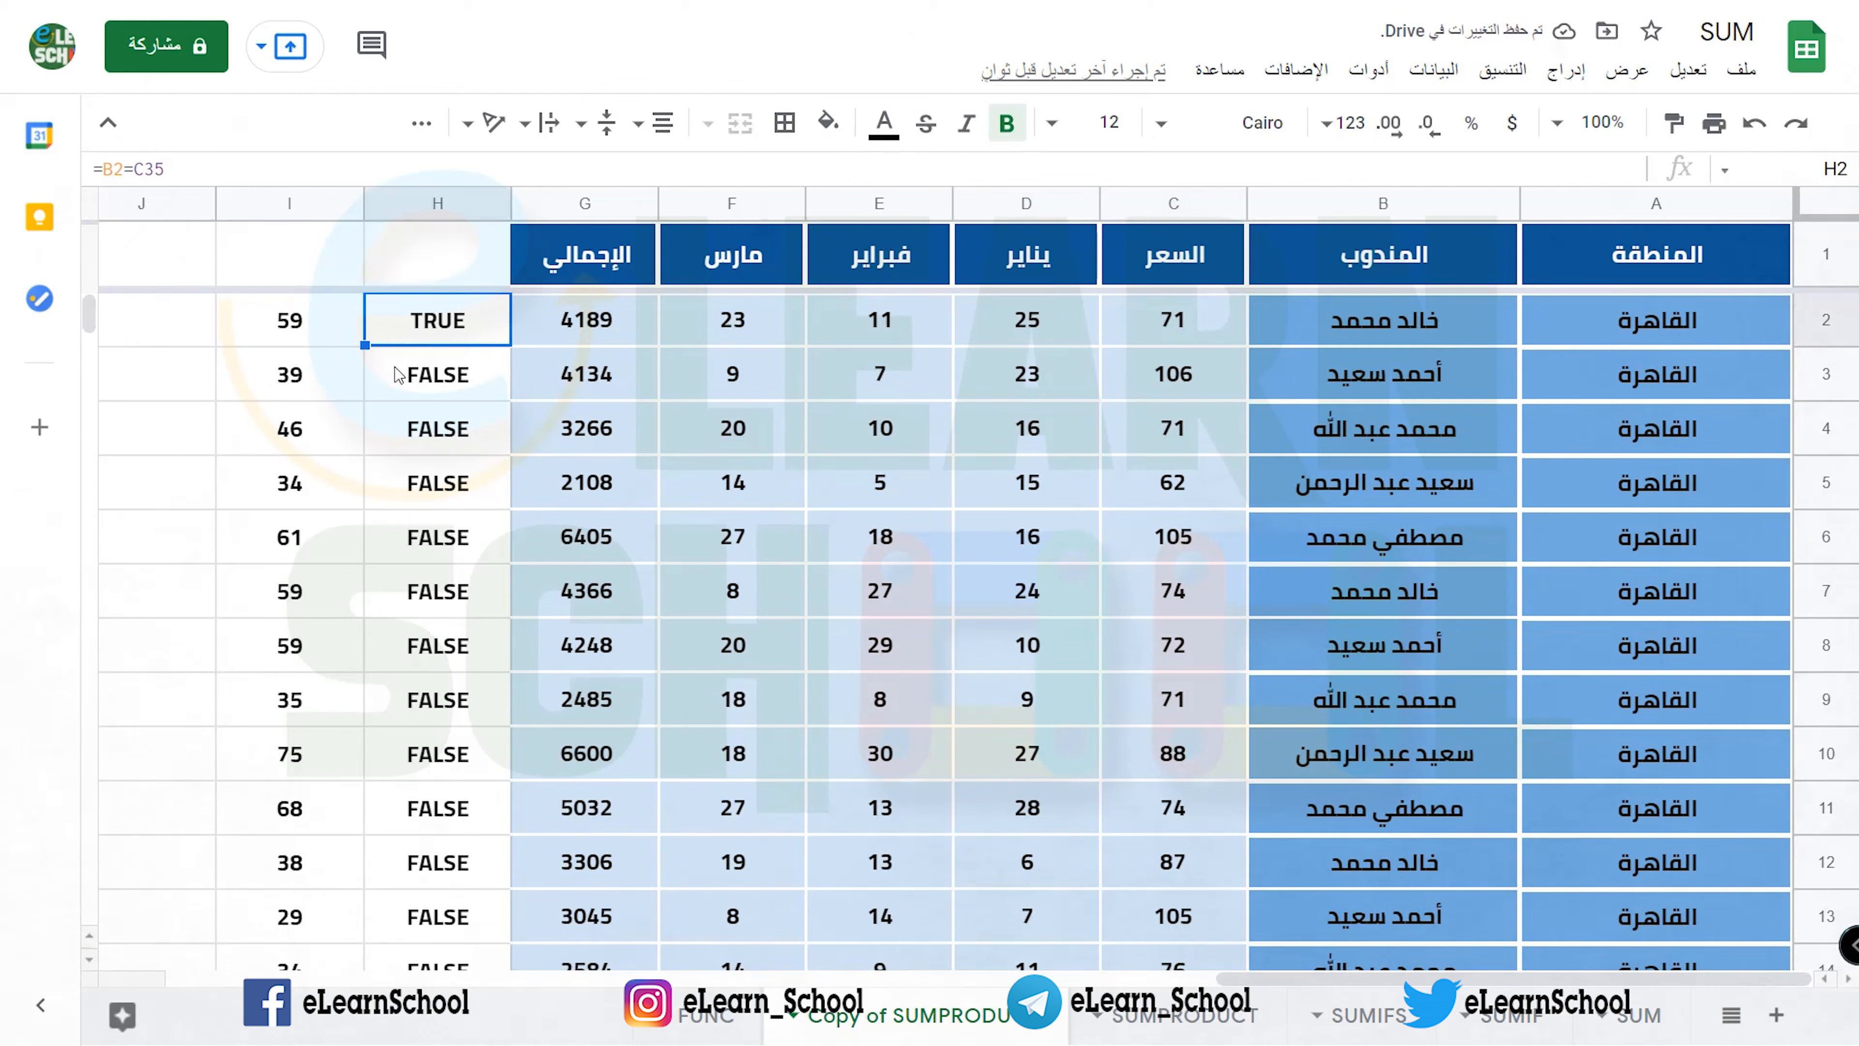
pyautogui.doubleClick(416, 326)
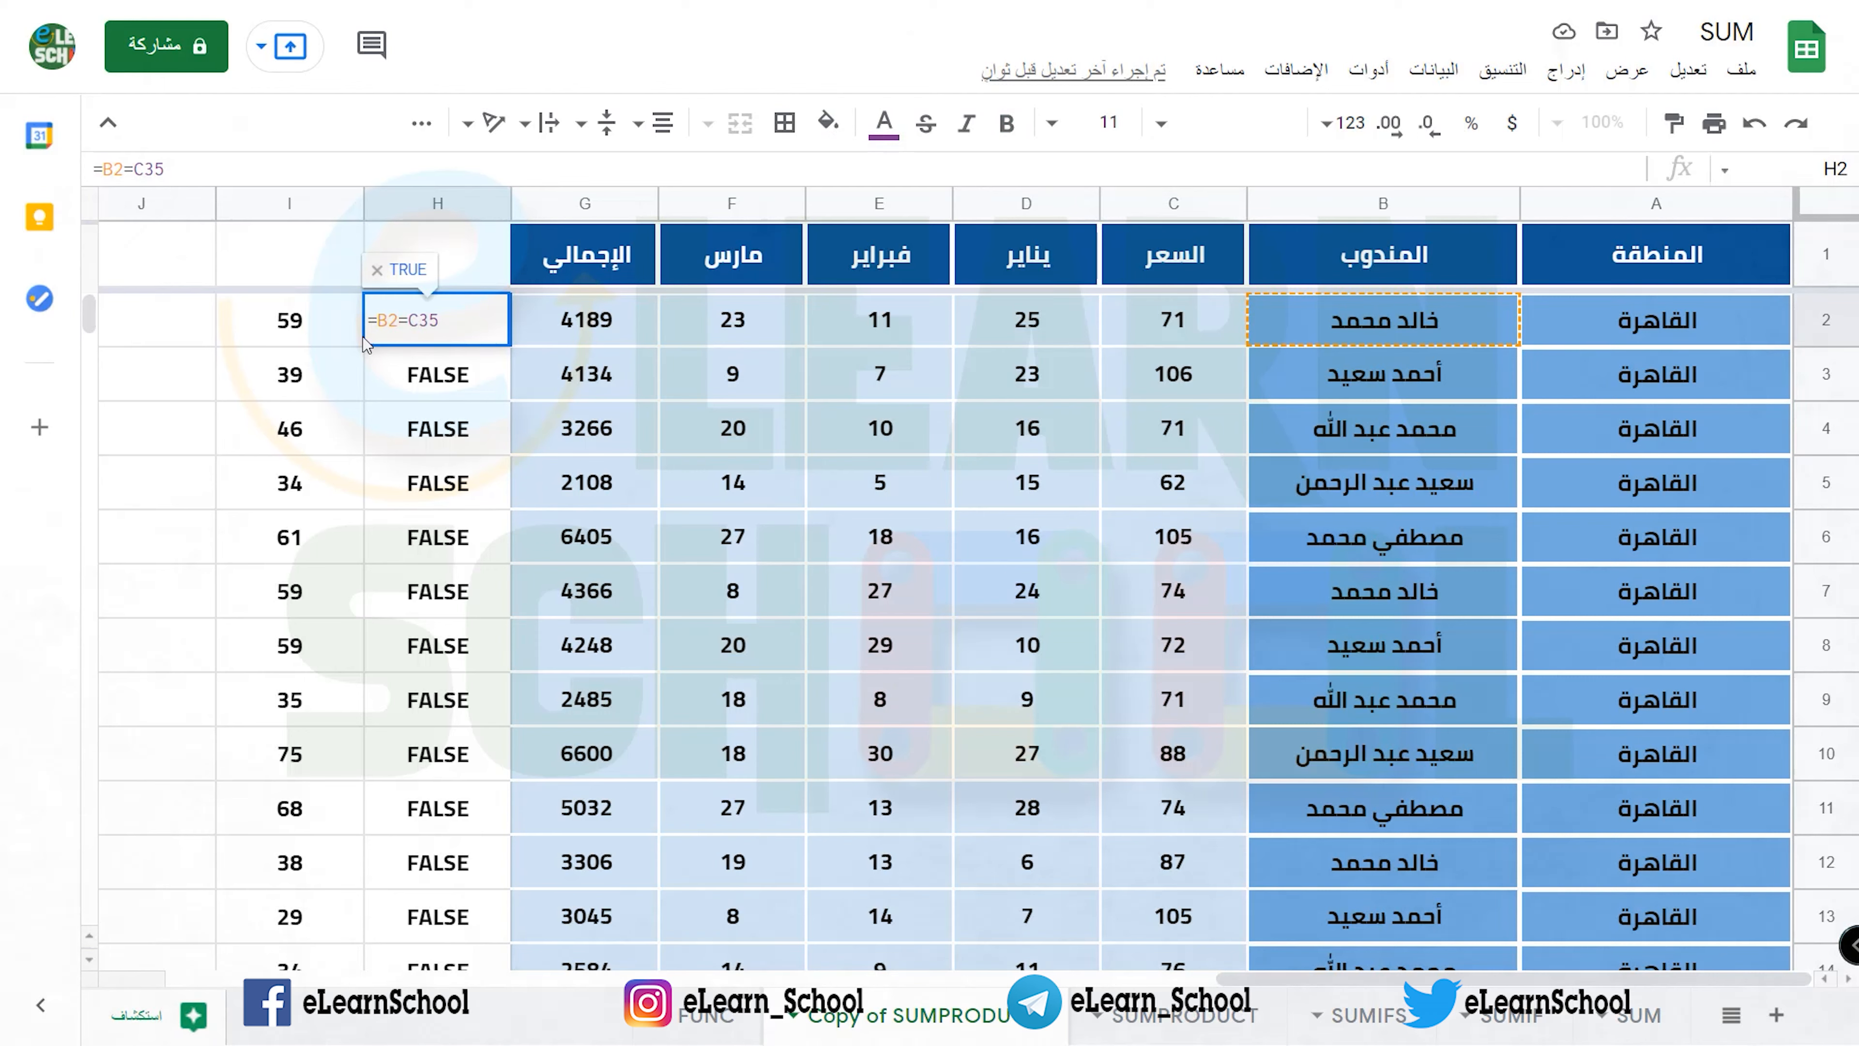
pyautogui.press('F4')
pyautogui.hotkey('ctrl', 'Return')
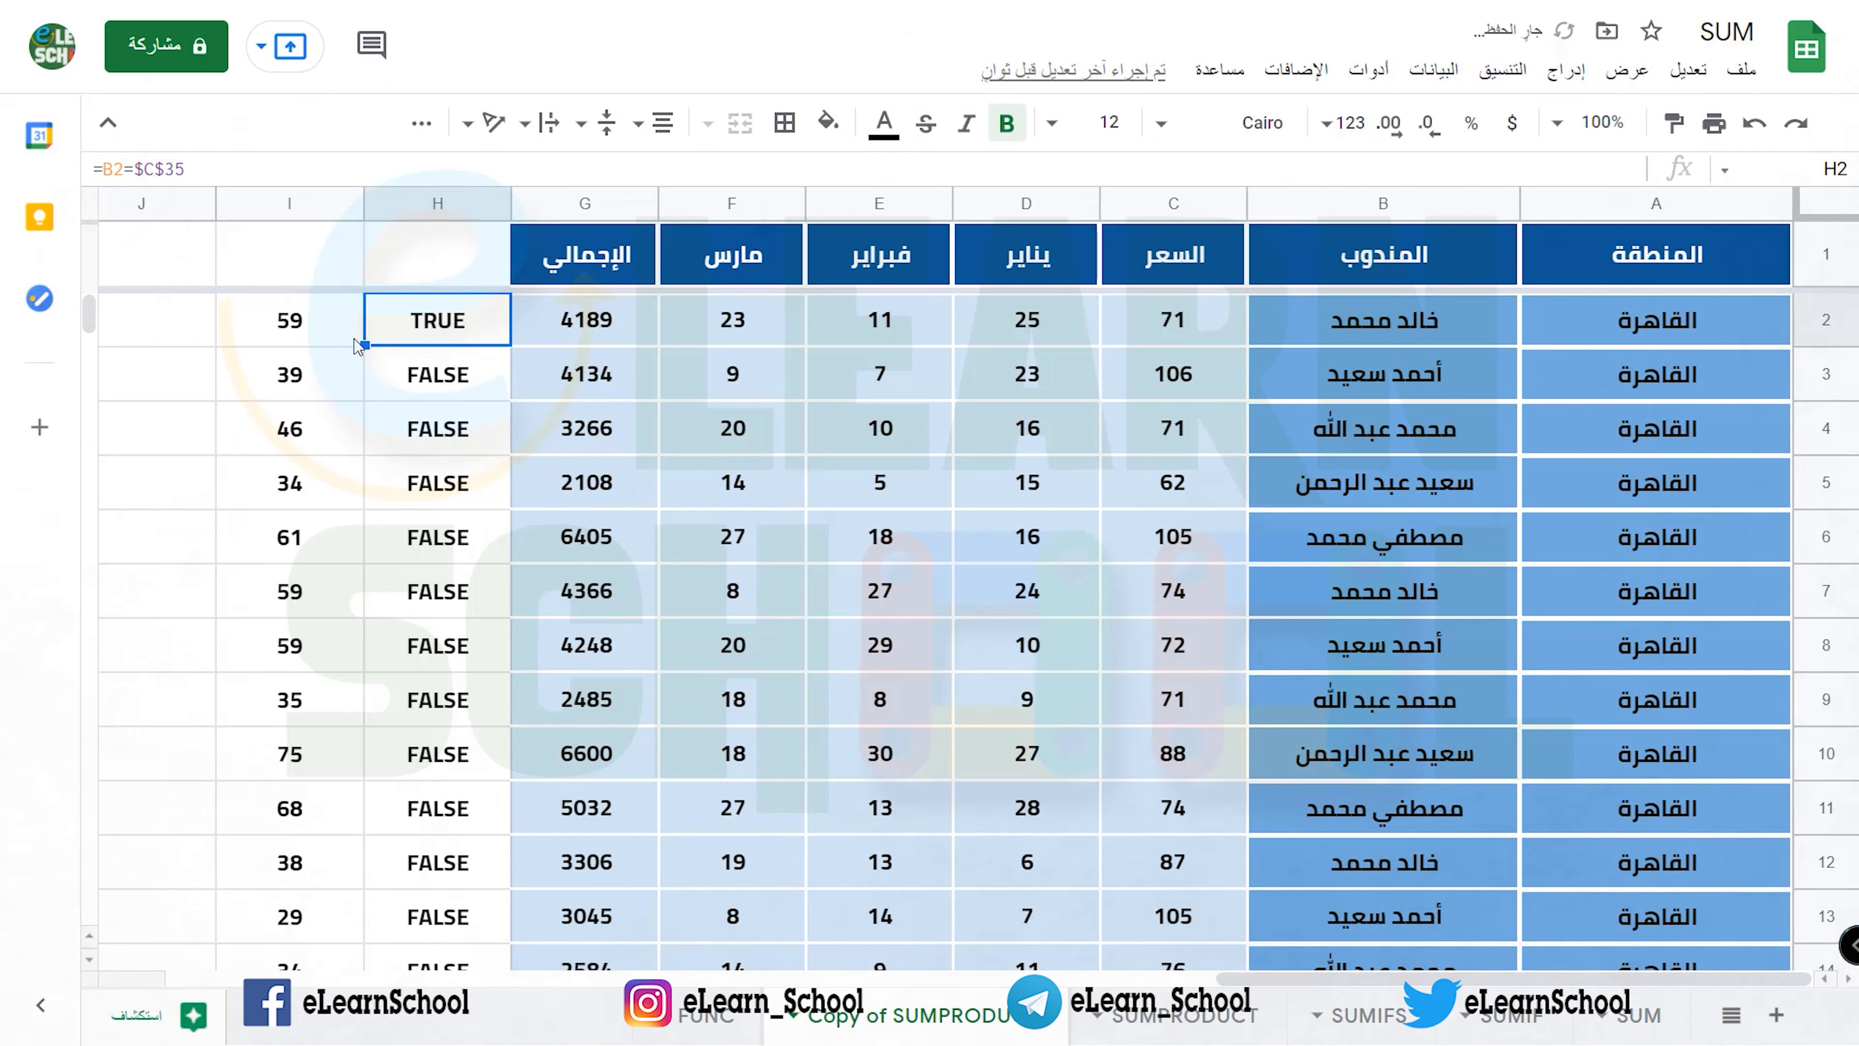
pyautogui.moveTo(360, 344); pyautogui.dragTo(377, 783)
pyautogui.scroll(7, 1147, 510)
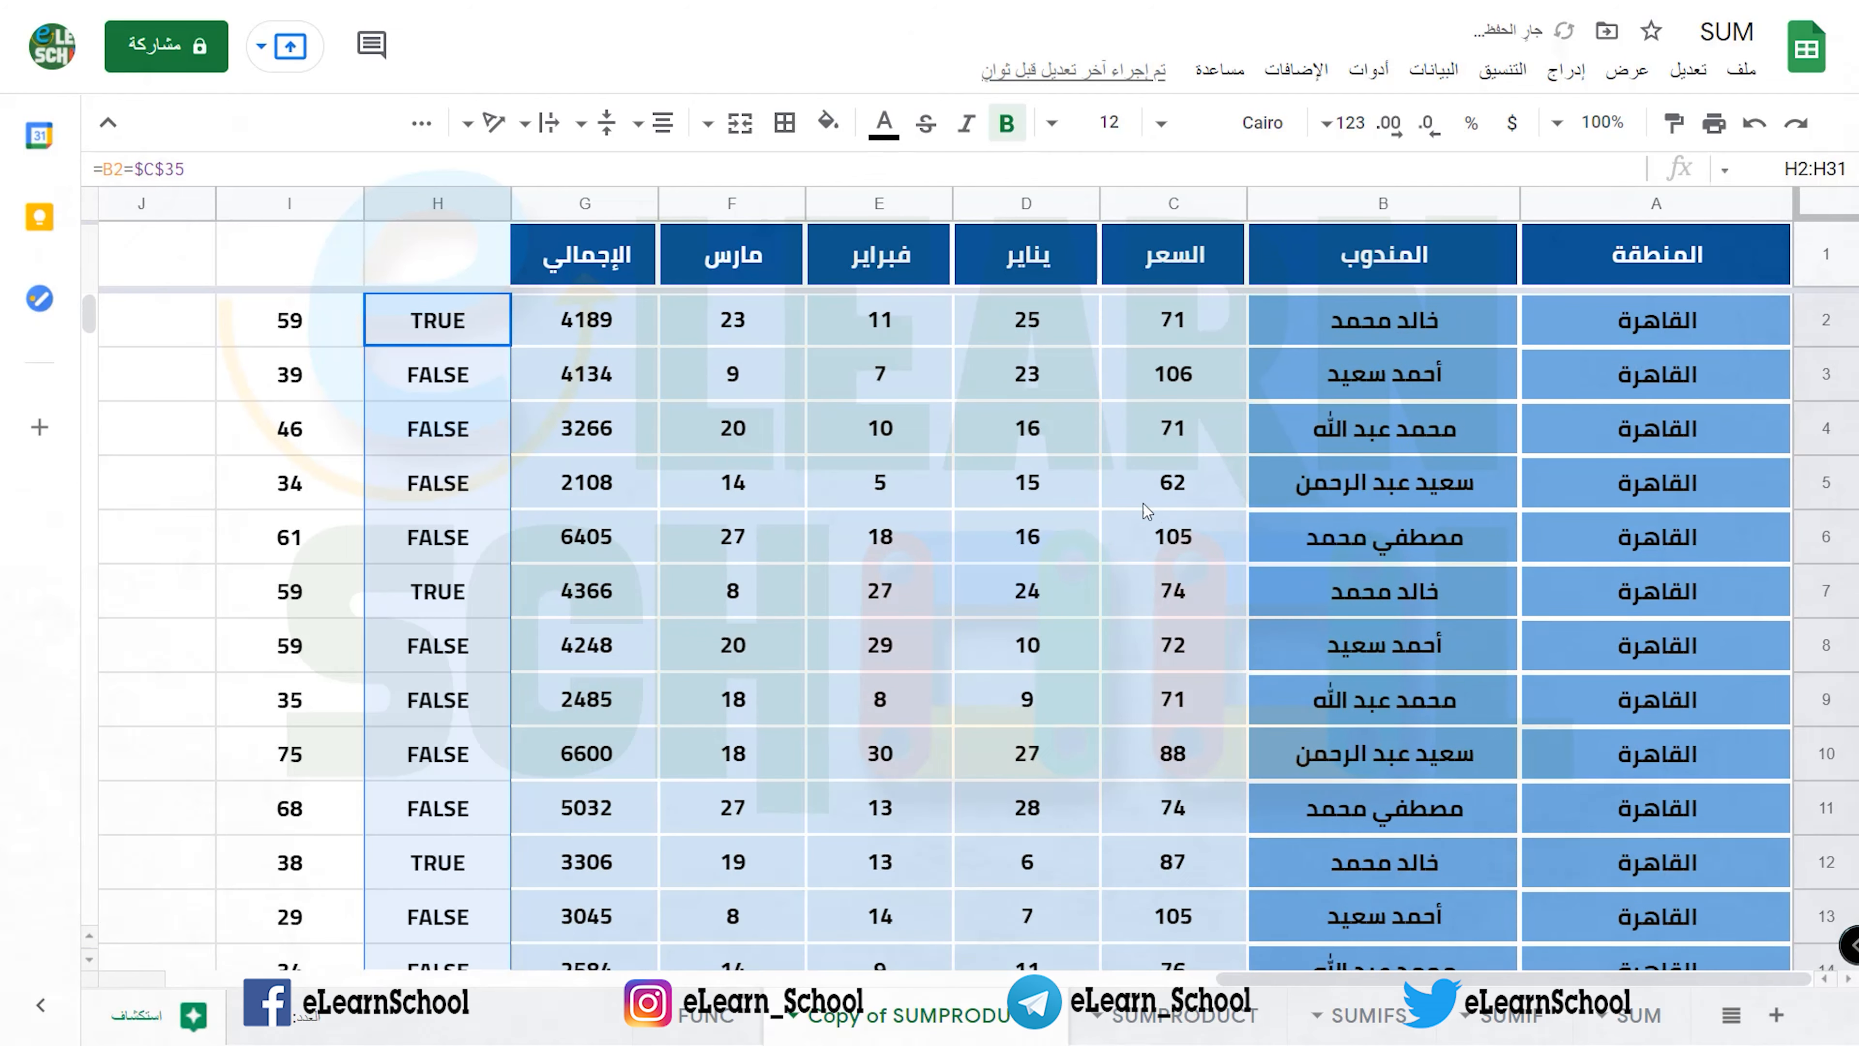
# - Compare the TRUE and FALSE results in column H with the representative names in column B
pyautogui.click(1263, 330)
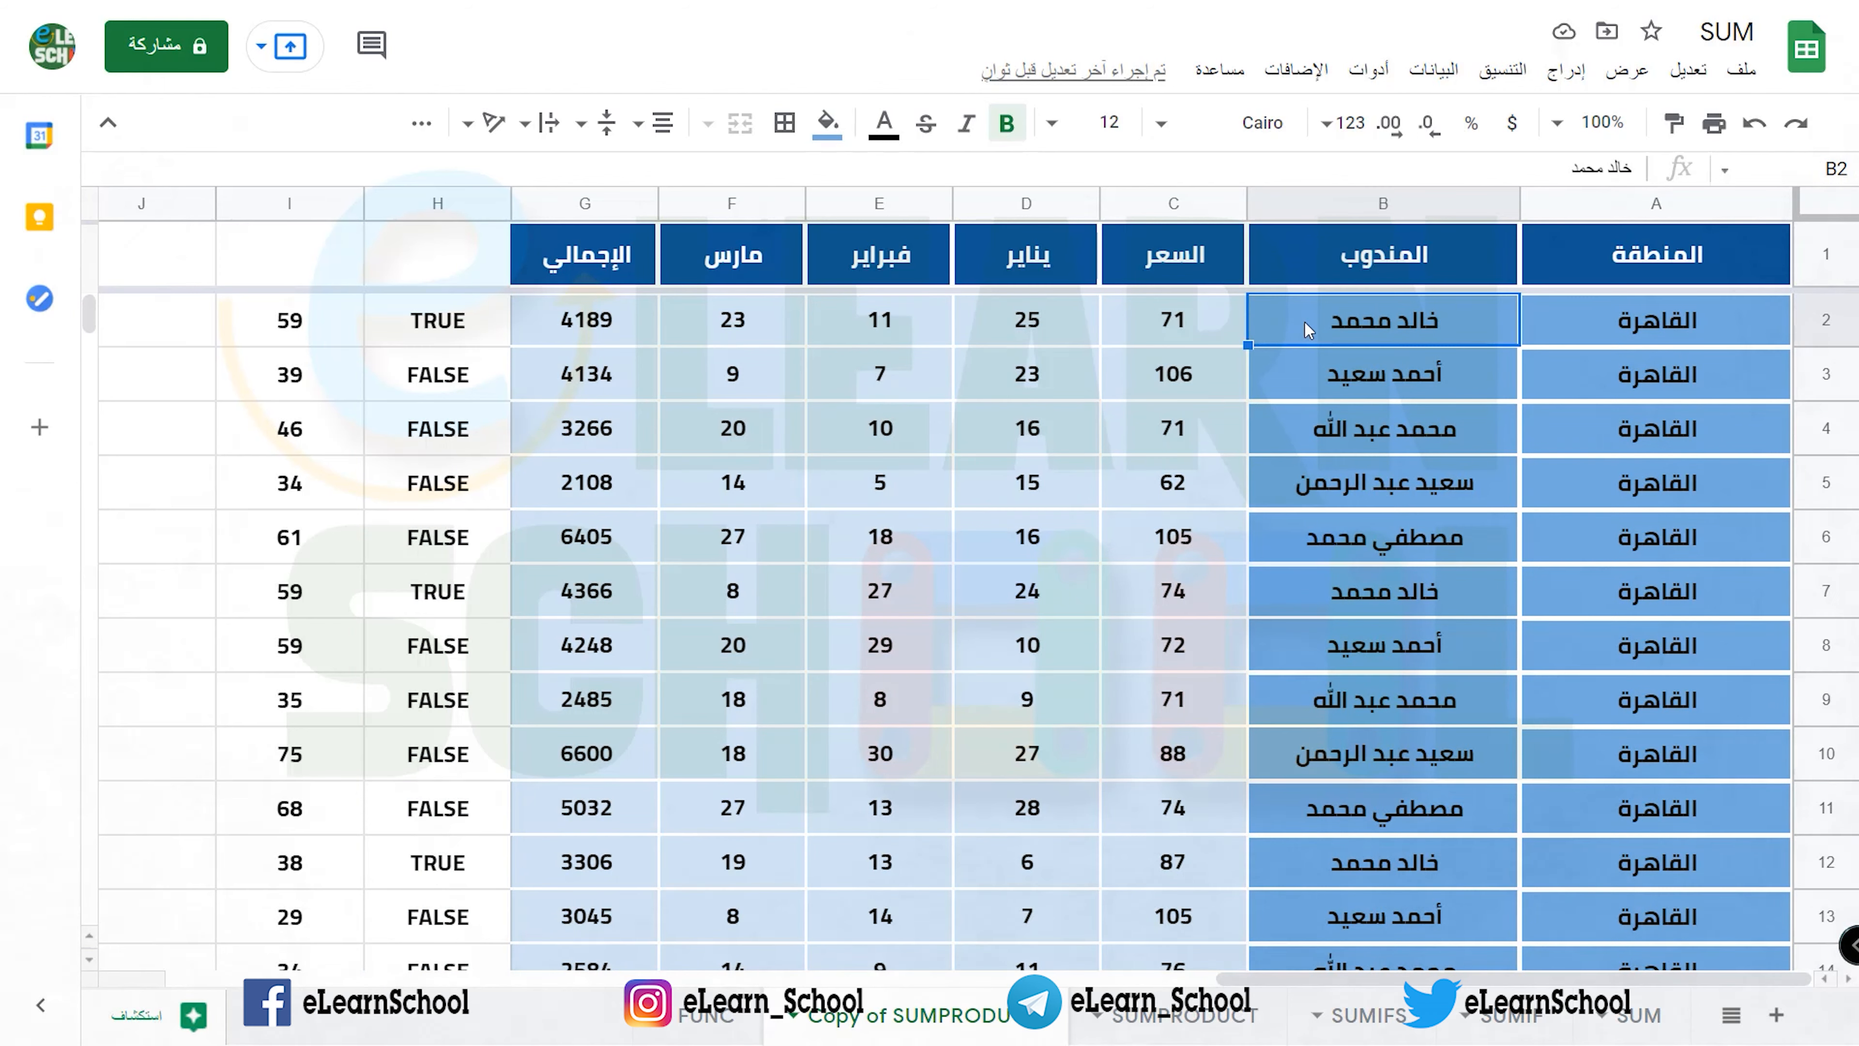
pyautogui.click(439, 334)
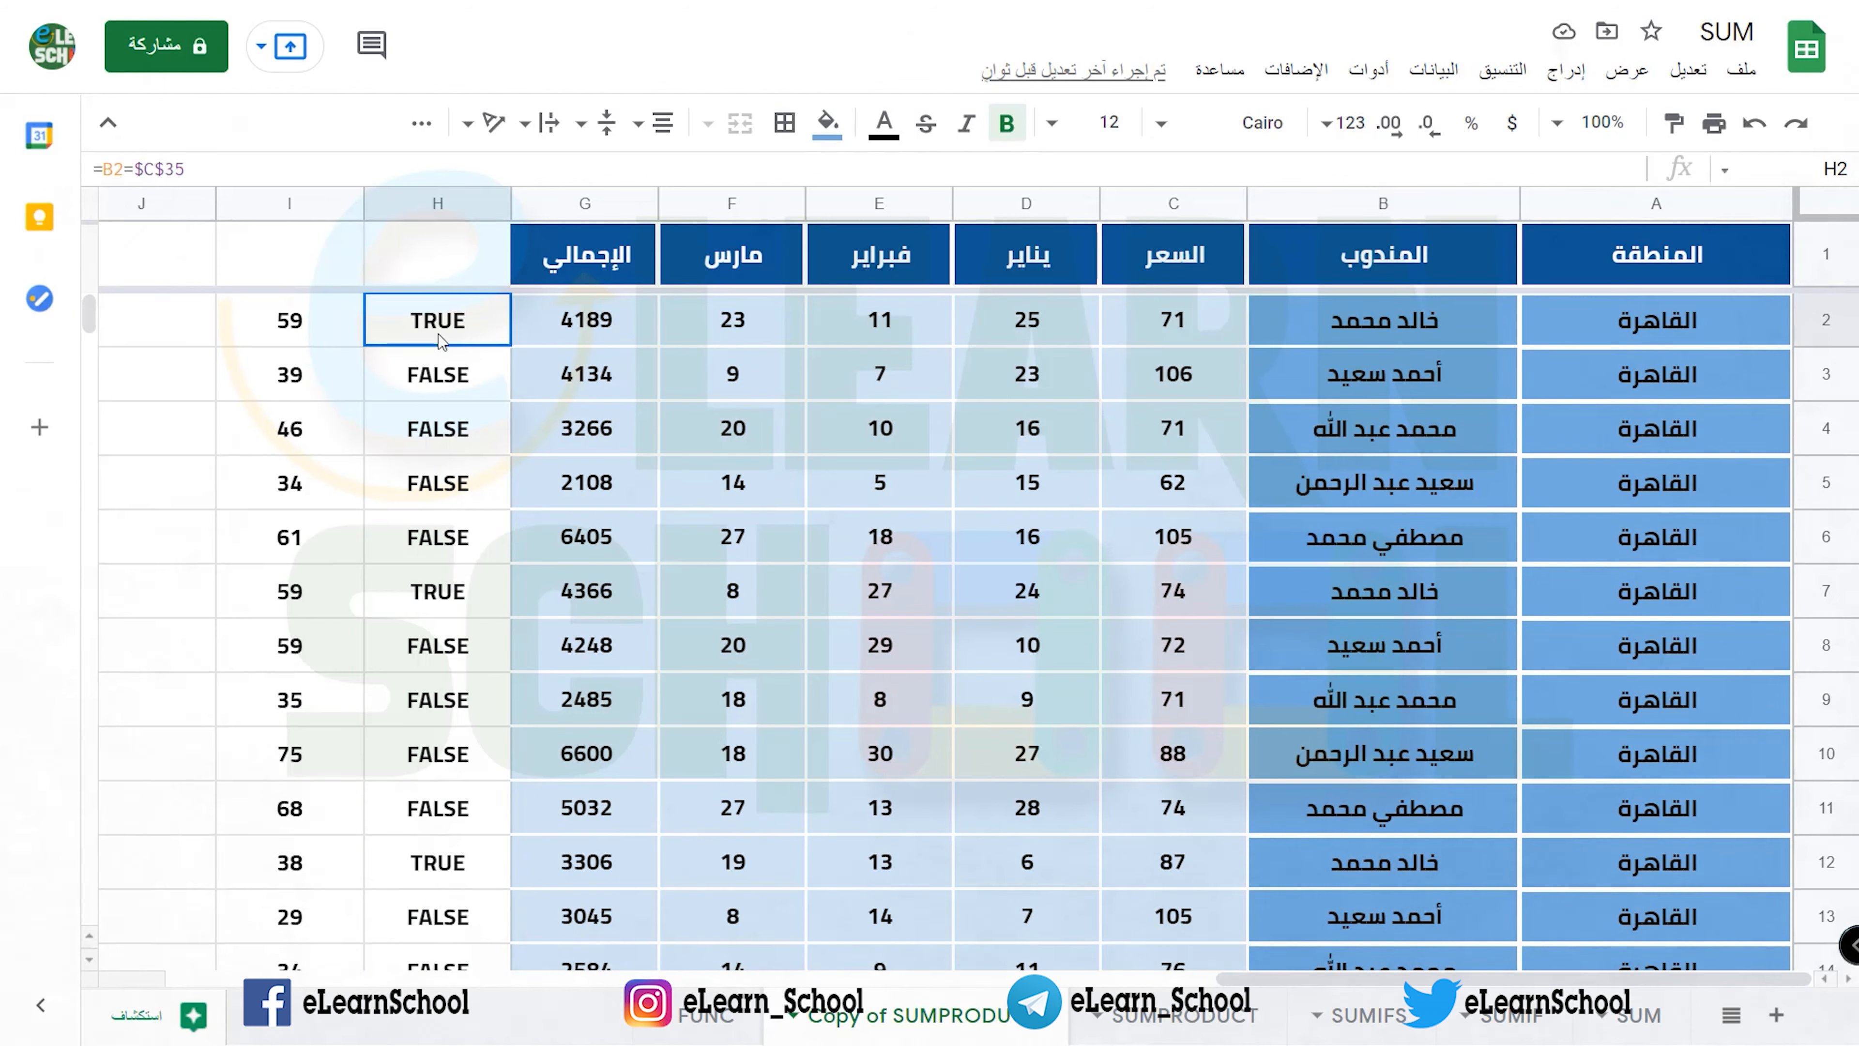
pyautogui.click(502, 396)
pyautogui.scroll(-5, 776, 776)
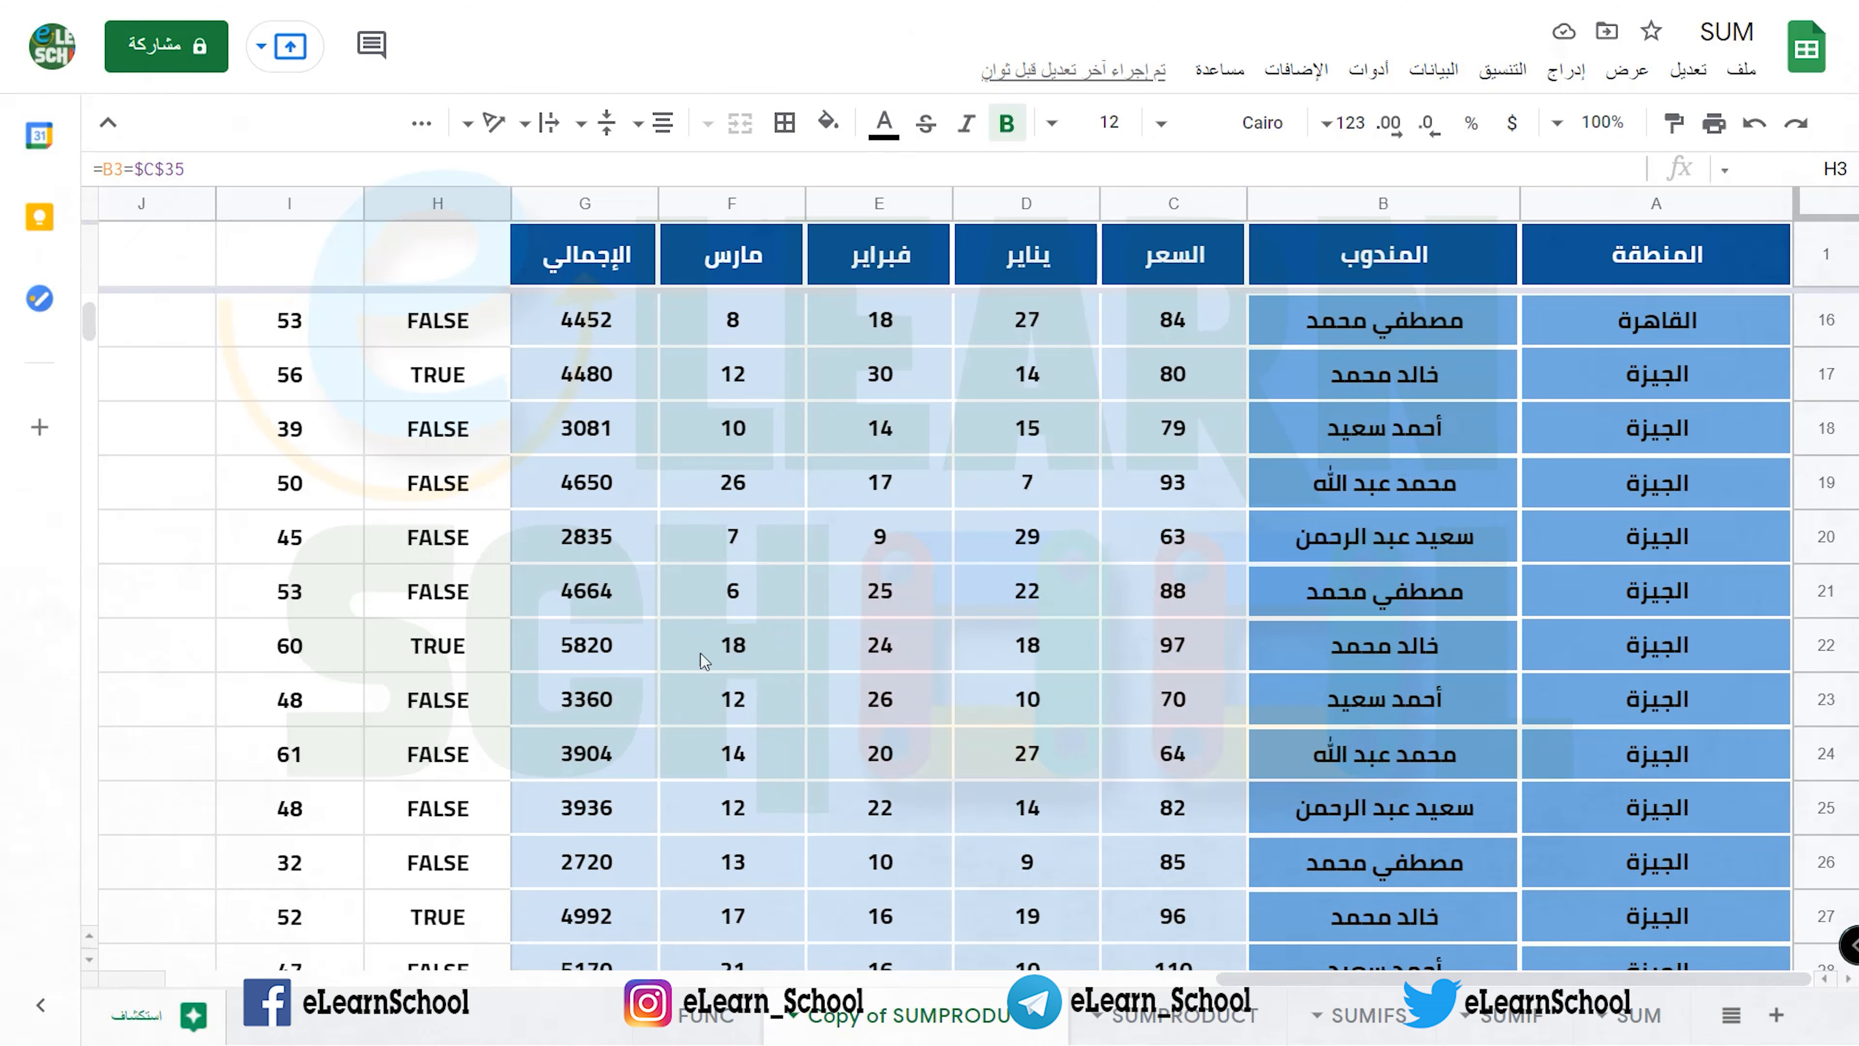
# - Check the comparison results in the last rows of column H, including H30 and H27
pyautogui.scroll(-2, 513, 787)
pyautogui.click(465, 813)
pyautogui.click(481, 744)
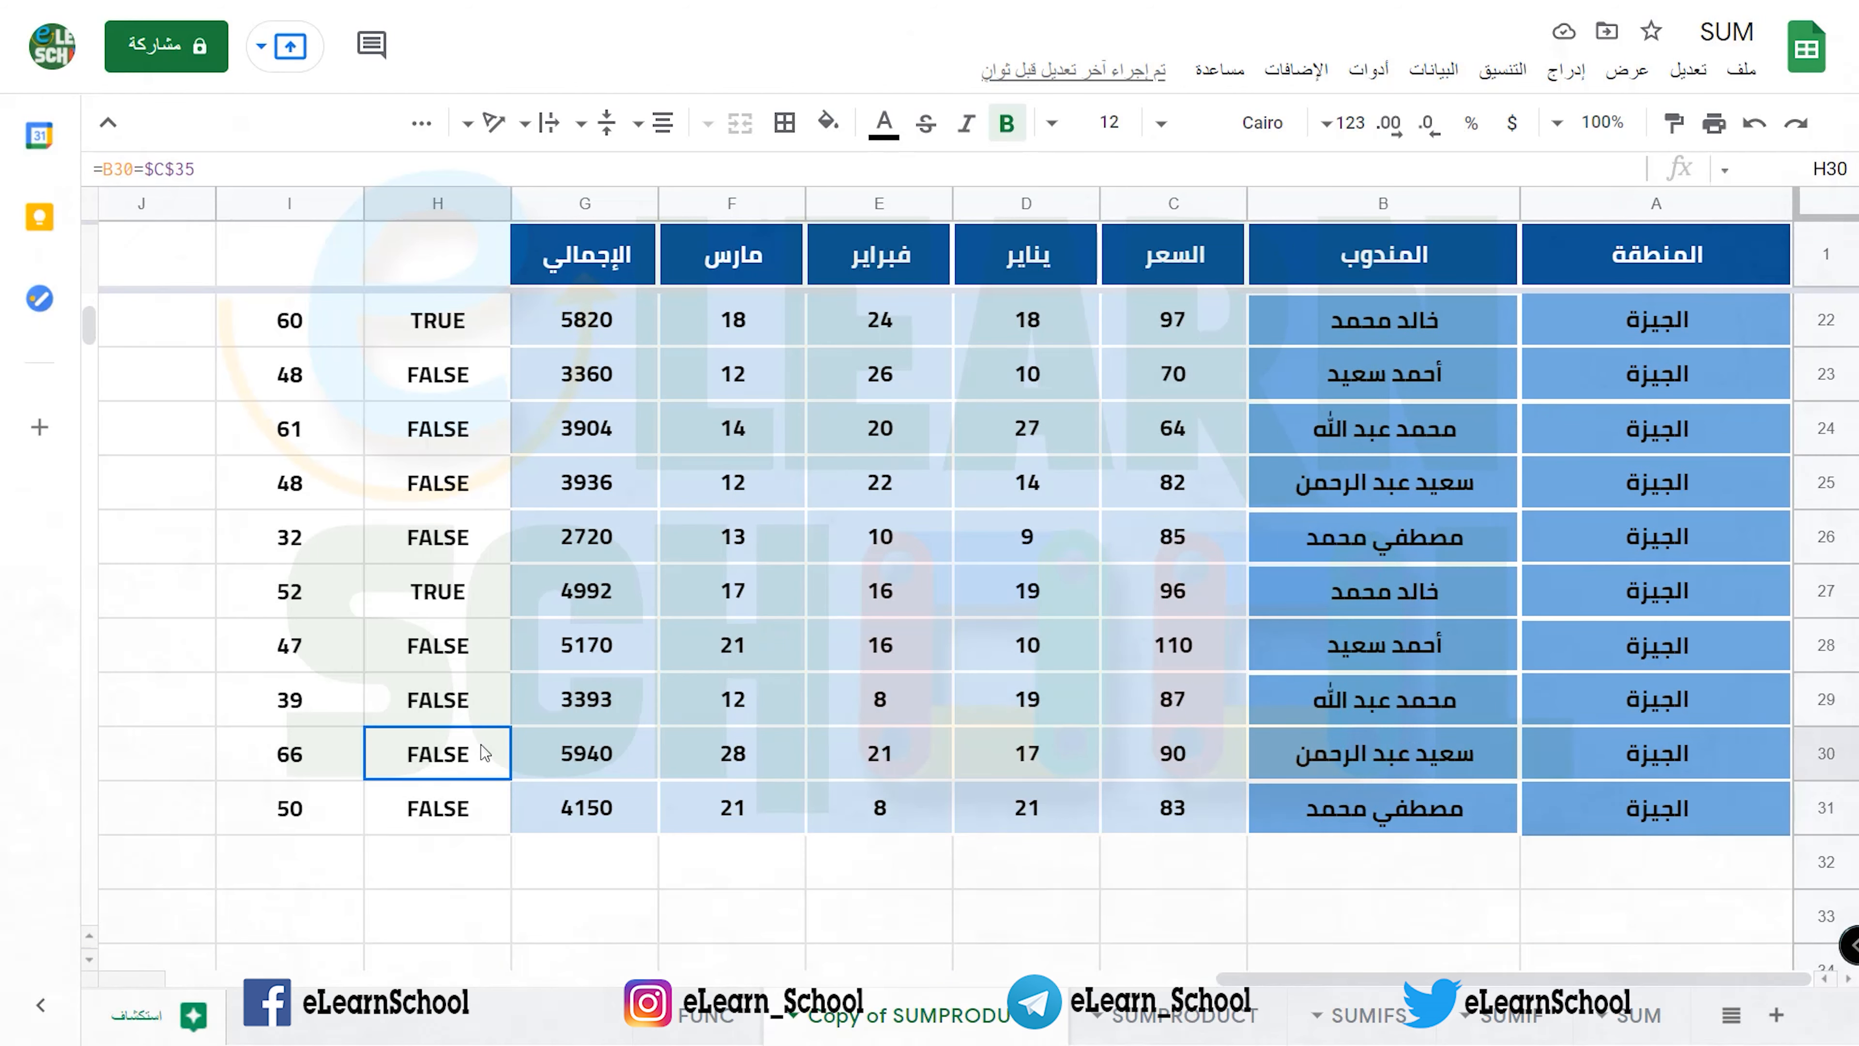
pyautogui.click(482, 680)
pyautogui.click(465, 606)
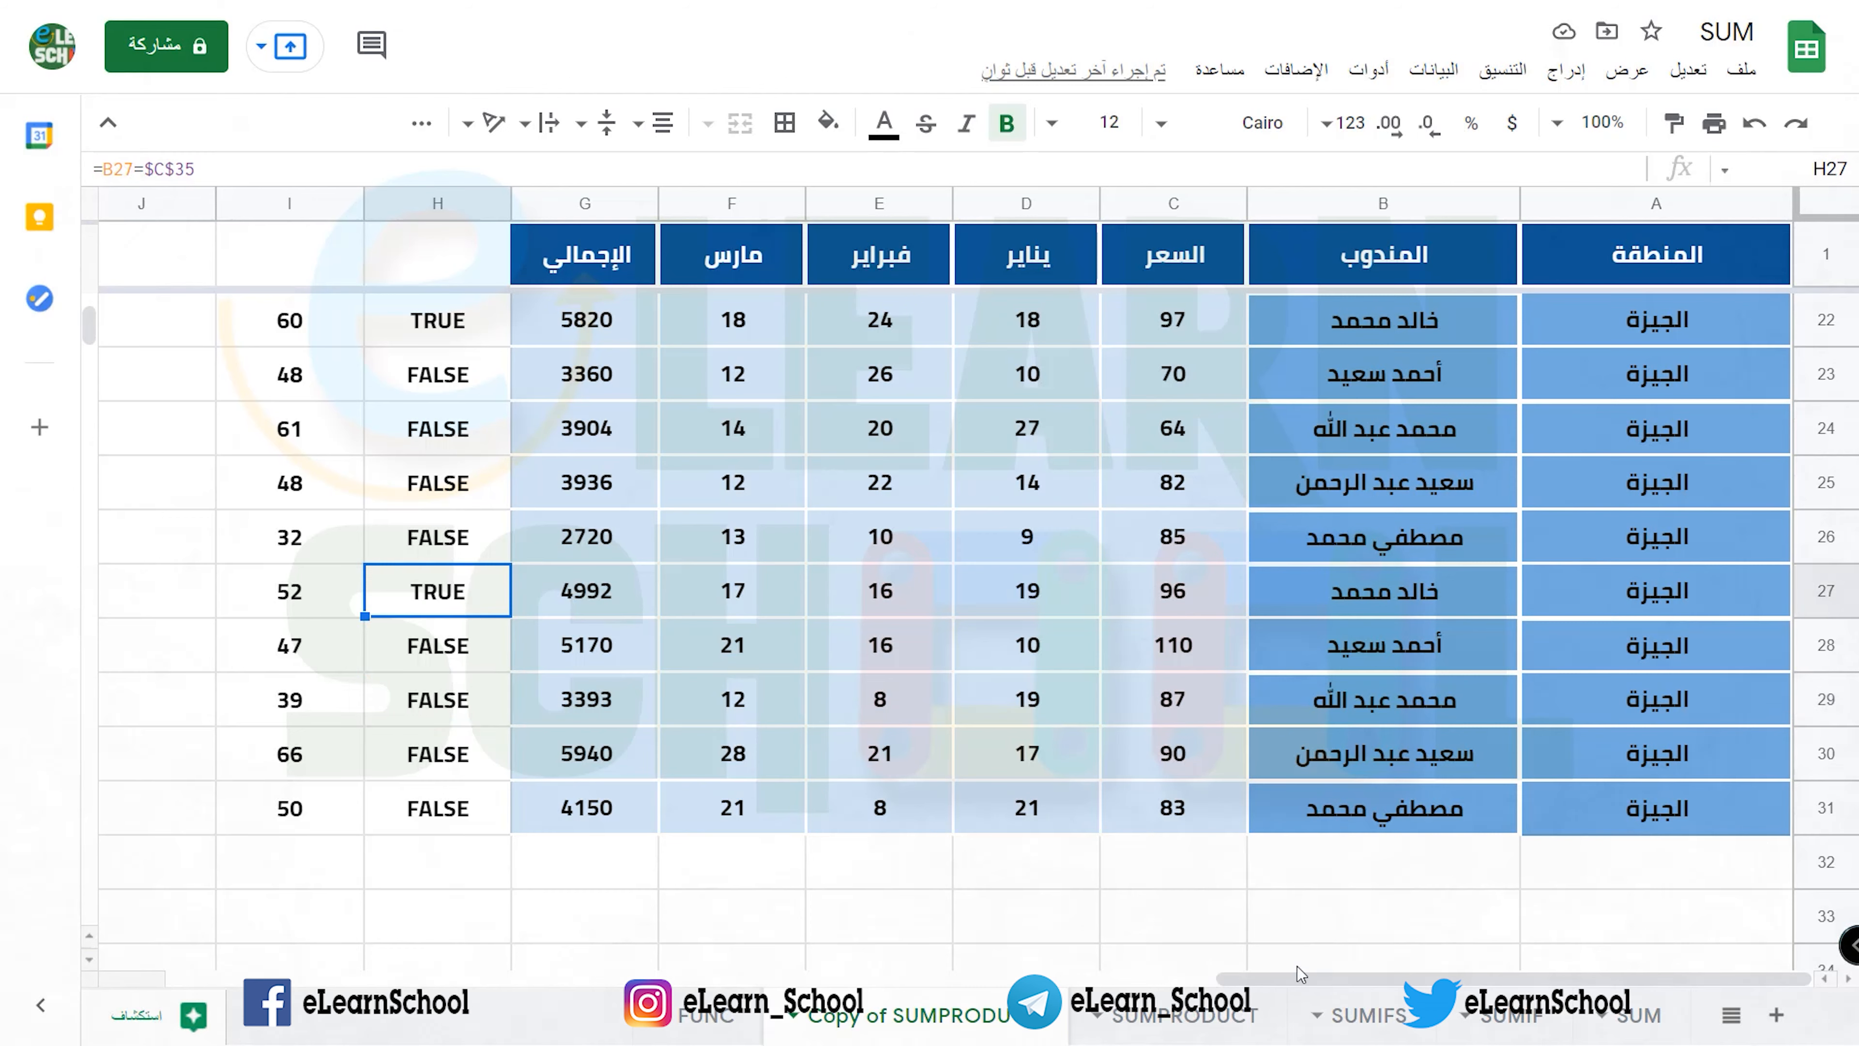
# - Select the representative named in B4 in the C35 list and check the comparison results in H27 to H31
pyautogui.scroll(-2, 1053, 765)
pyautogui.click(954, 709)
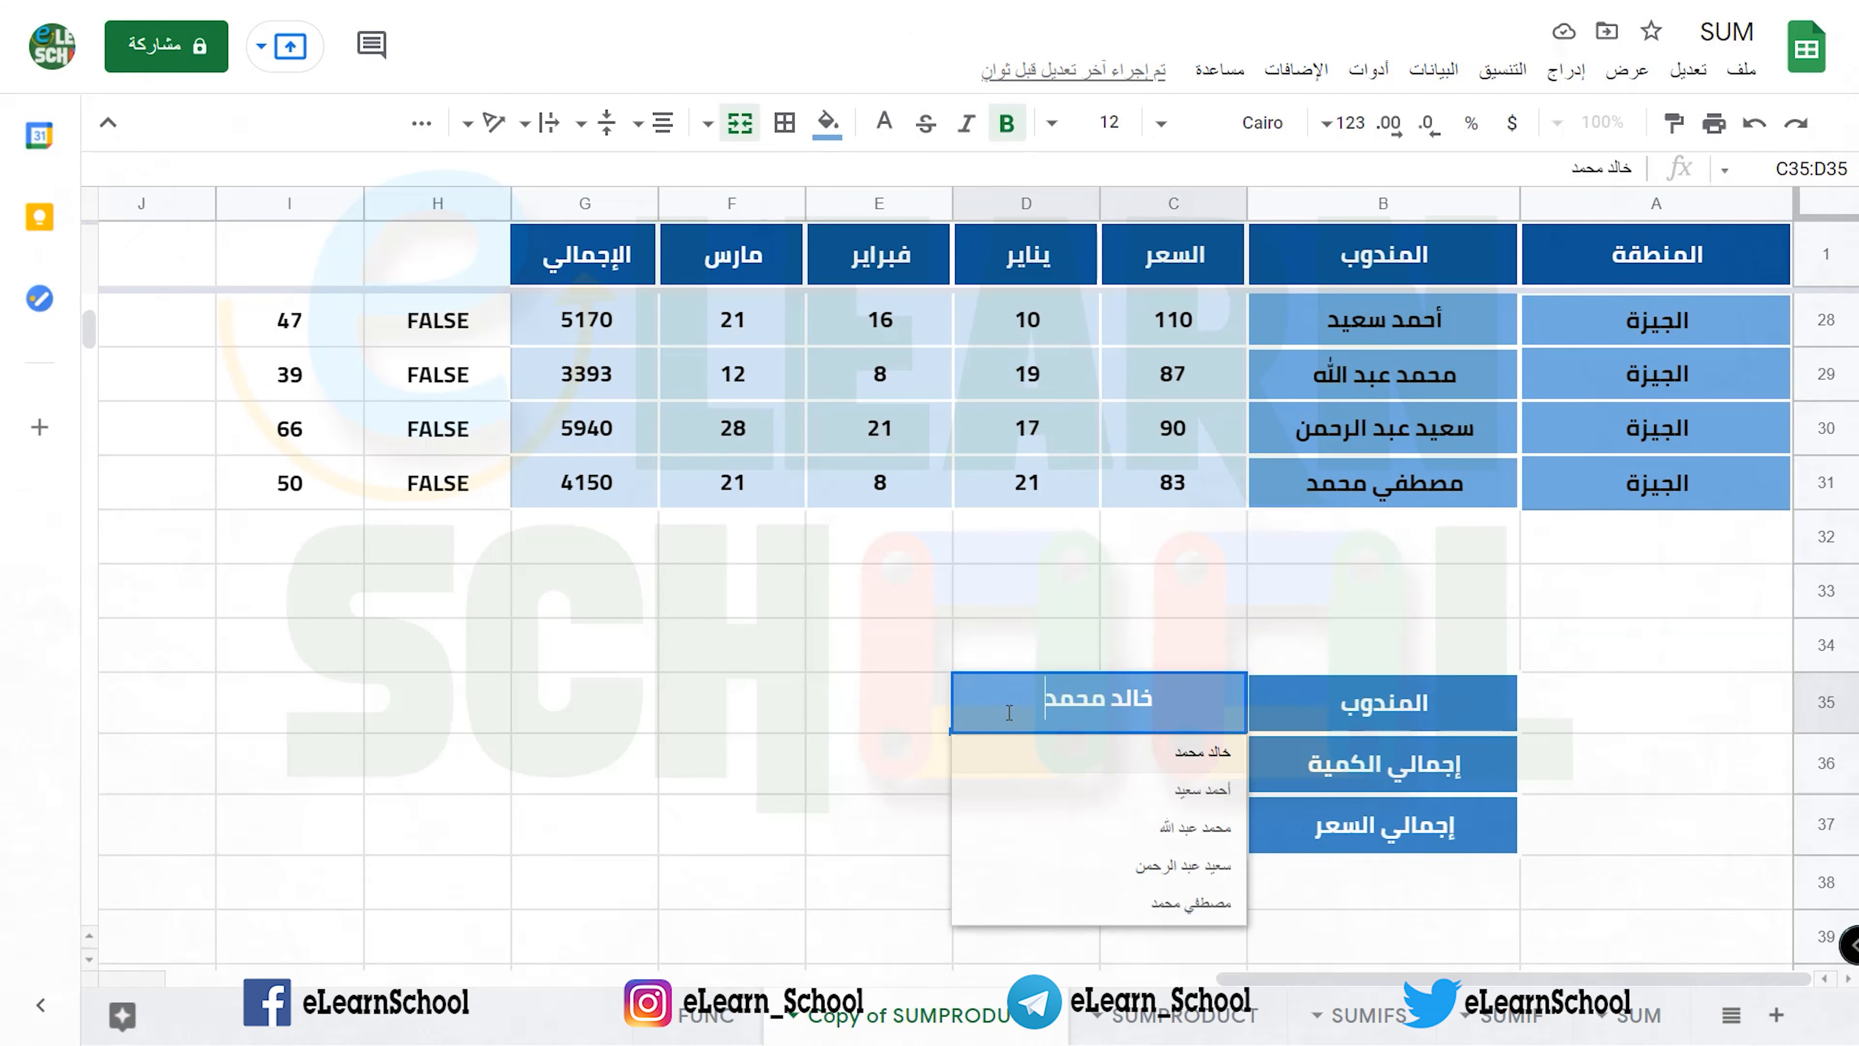
pyautogui.click(1041, 832)
pyautogui.scroll(2, 469, 760)
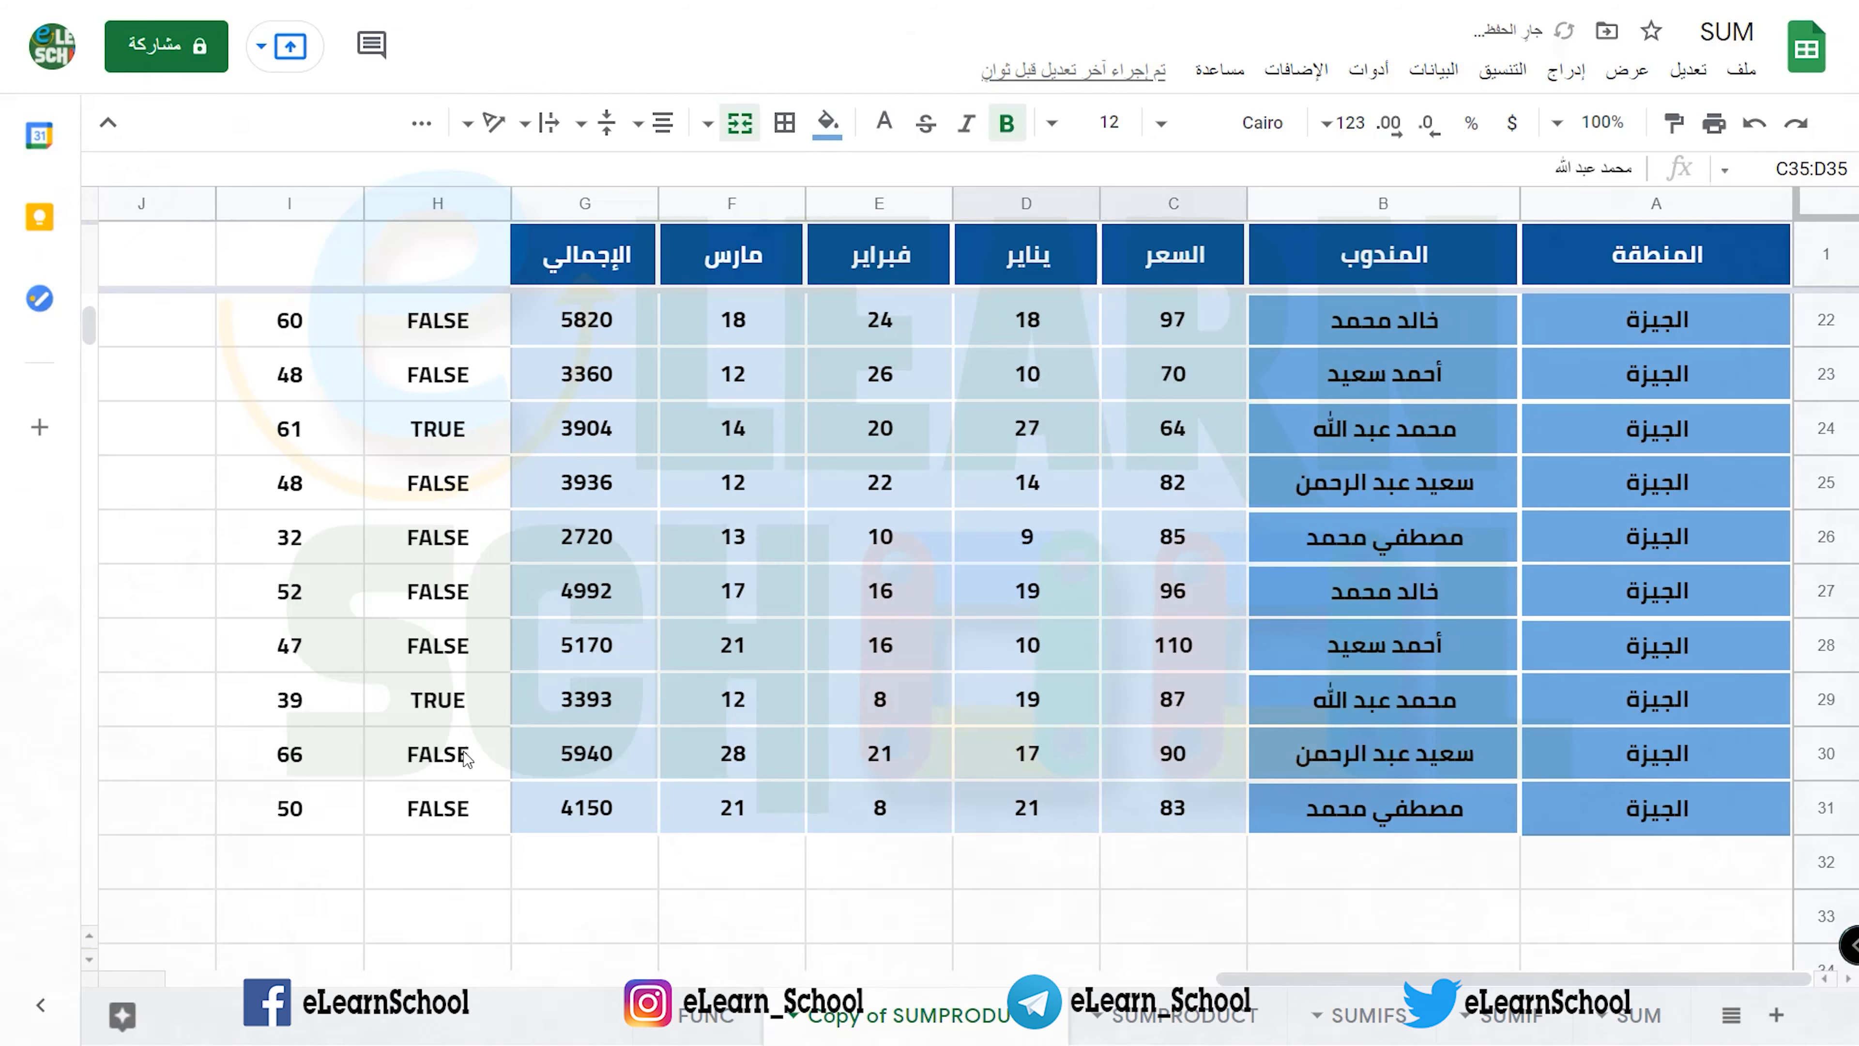
pyautogui.click(457, 803)
pyautogui.click(469, 716)
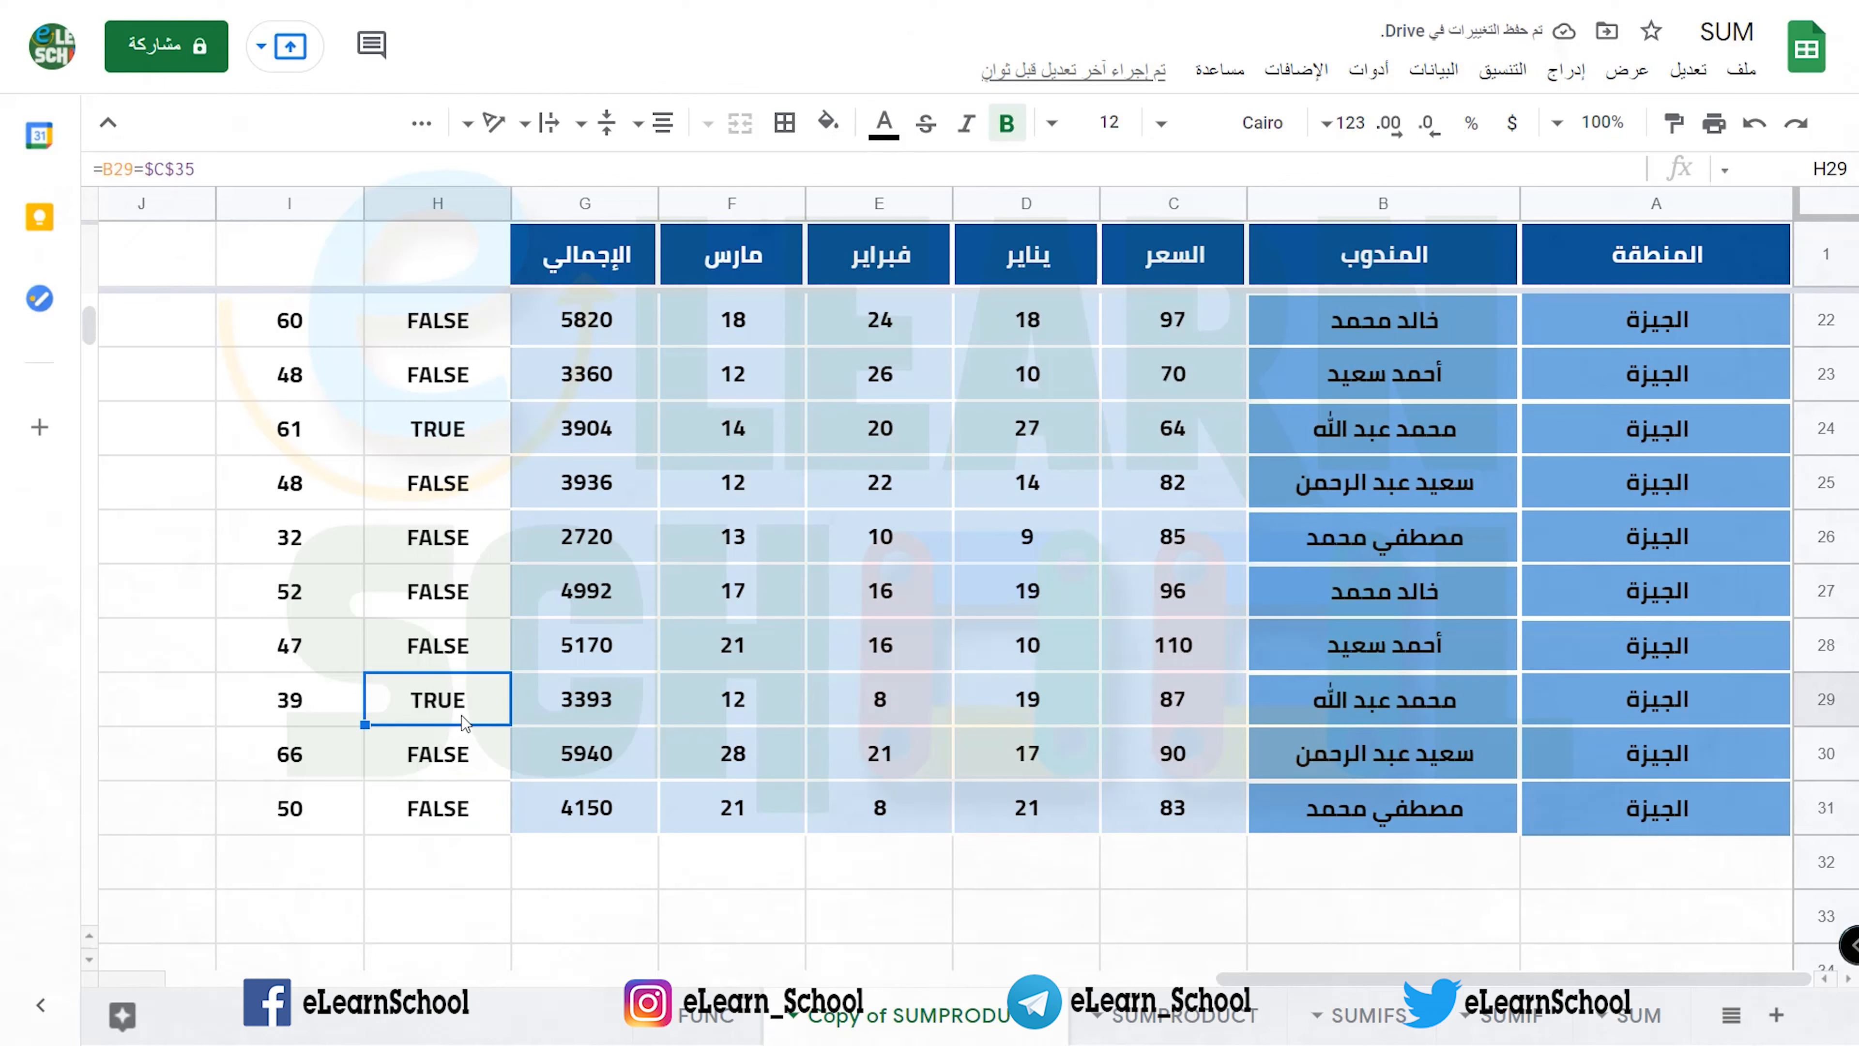
pyautogui.click(482, 626)
pyautogui.click(479, 596)
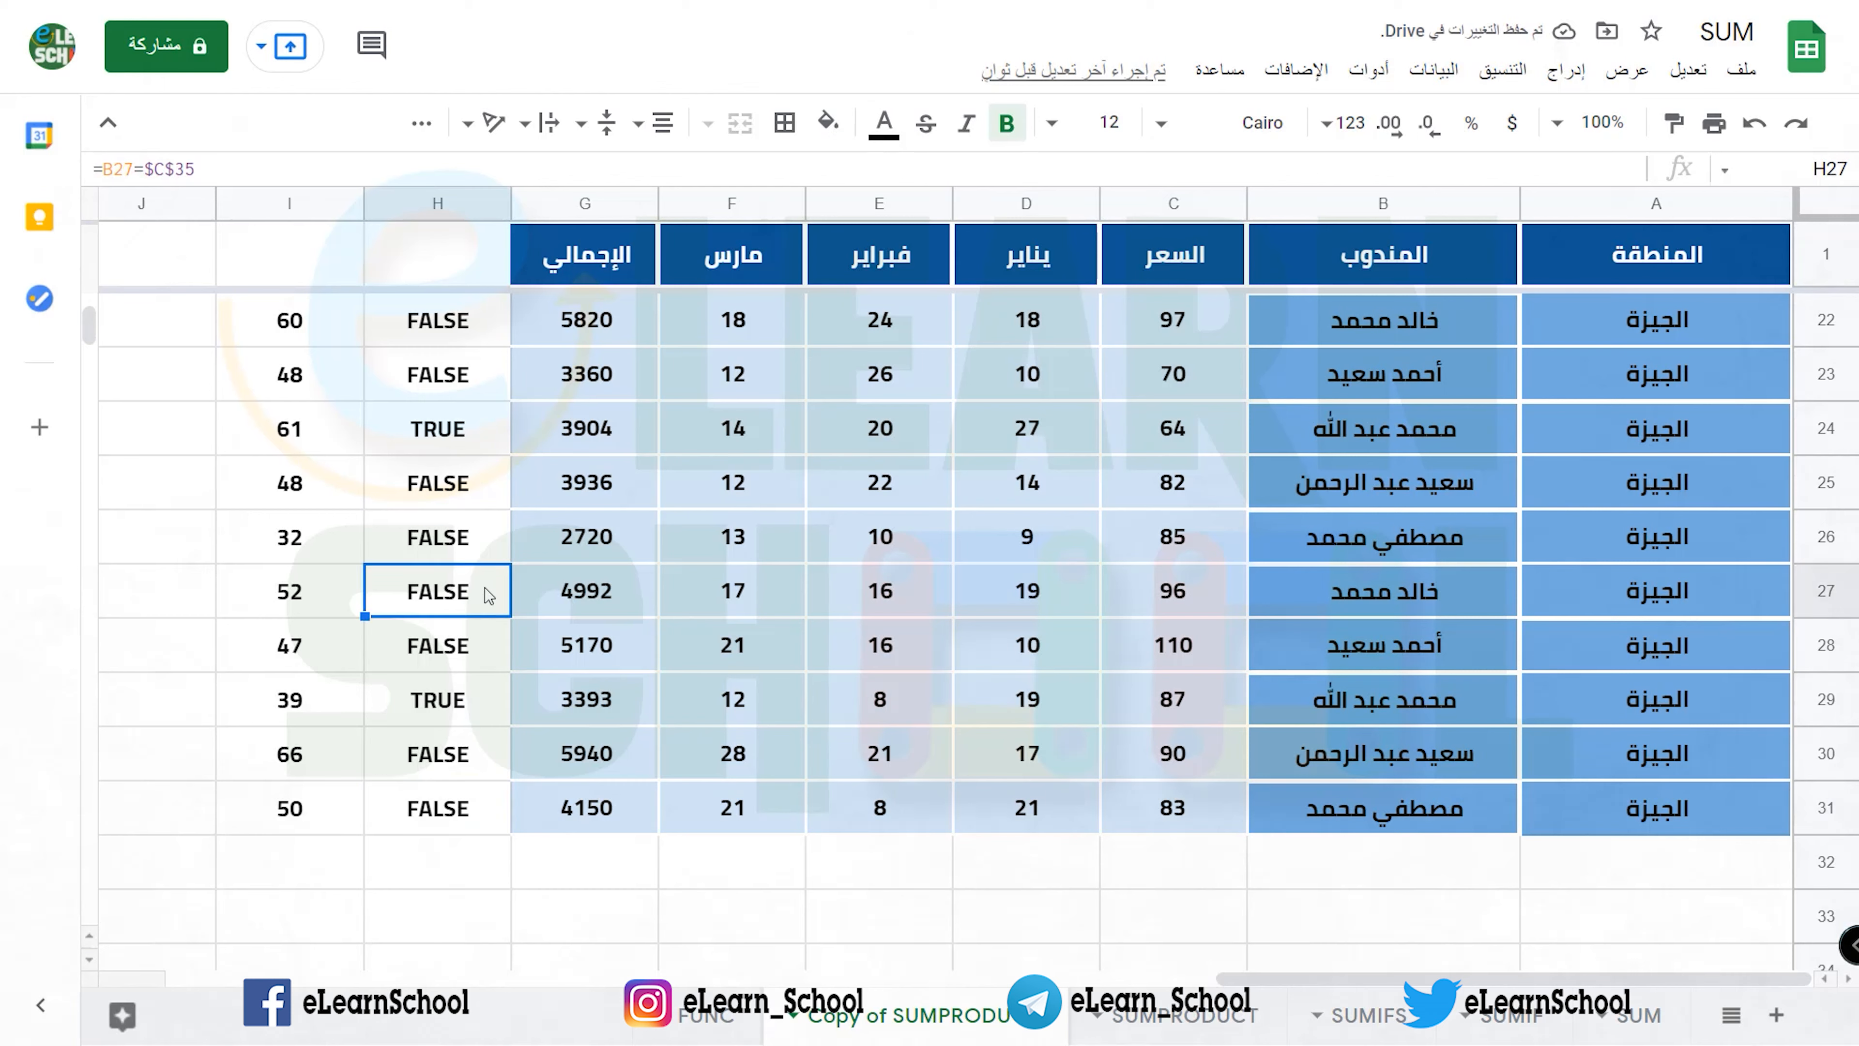
pyautogui.click(474, 726)
pyautogui.click(485, 753)
pyautogui.click(482, 798)
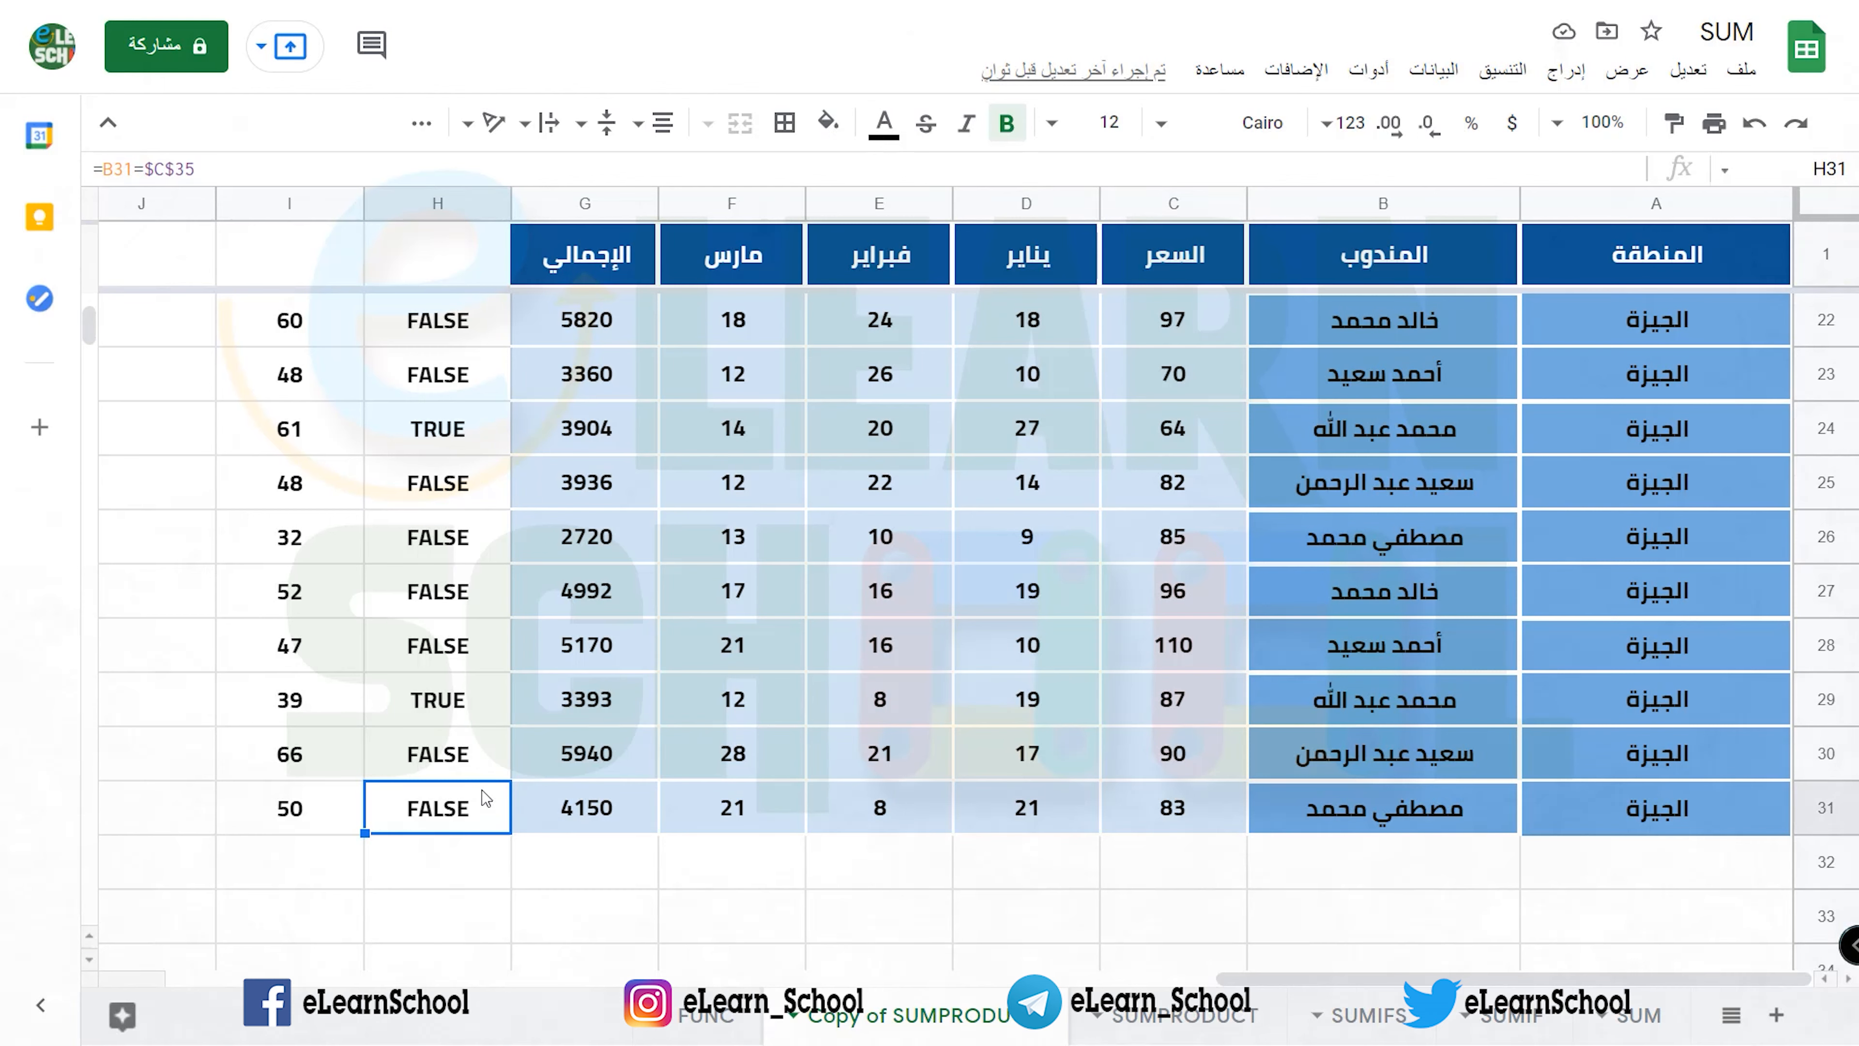
# - Multiply the row sum by the comparison in J2 with =I2*H2 and accept the suggested fill down to J31
pyautogui.scroll(7, 482, 791)
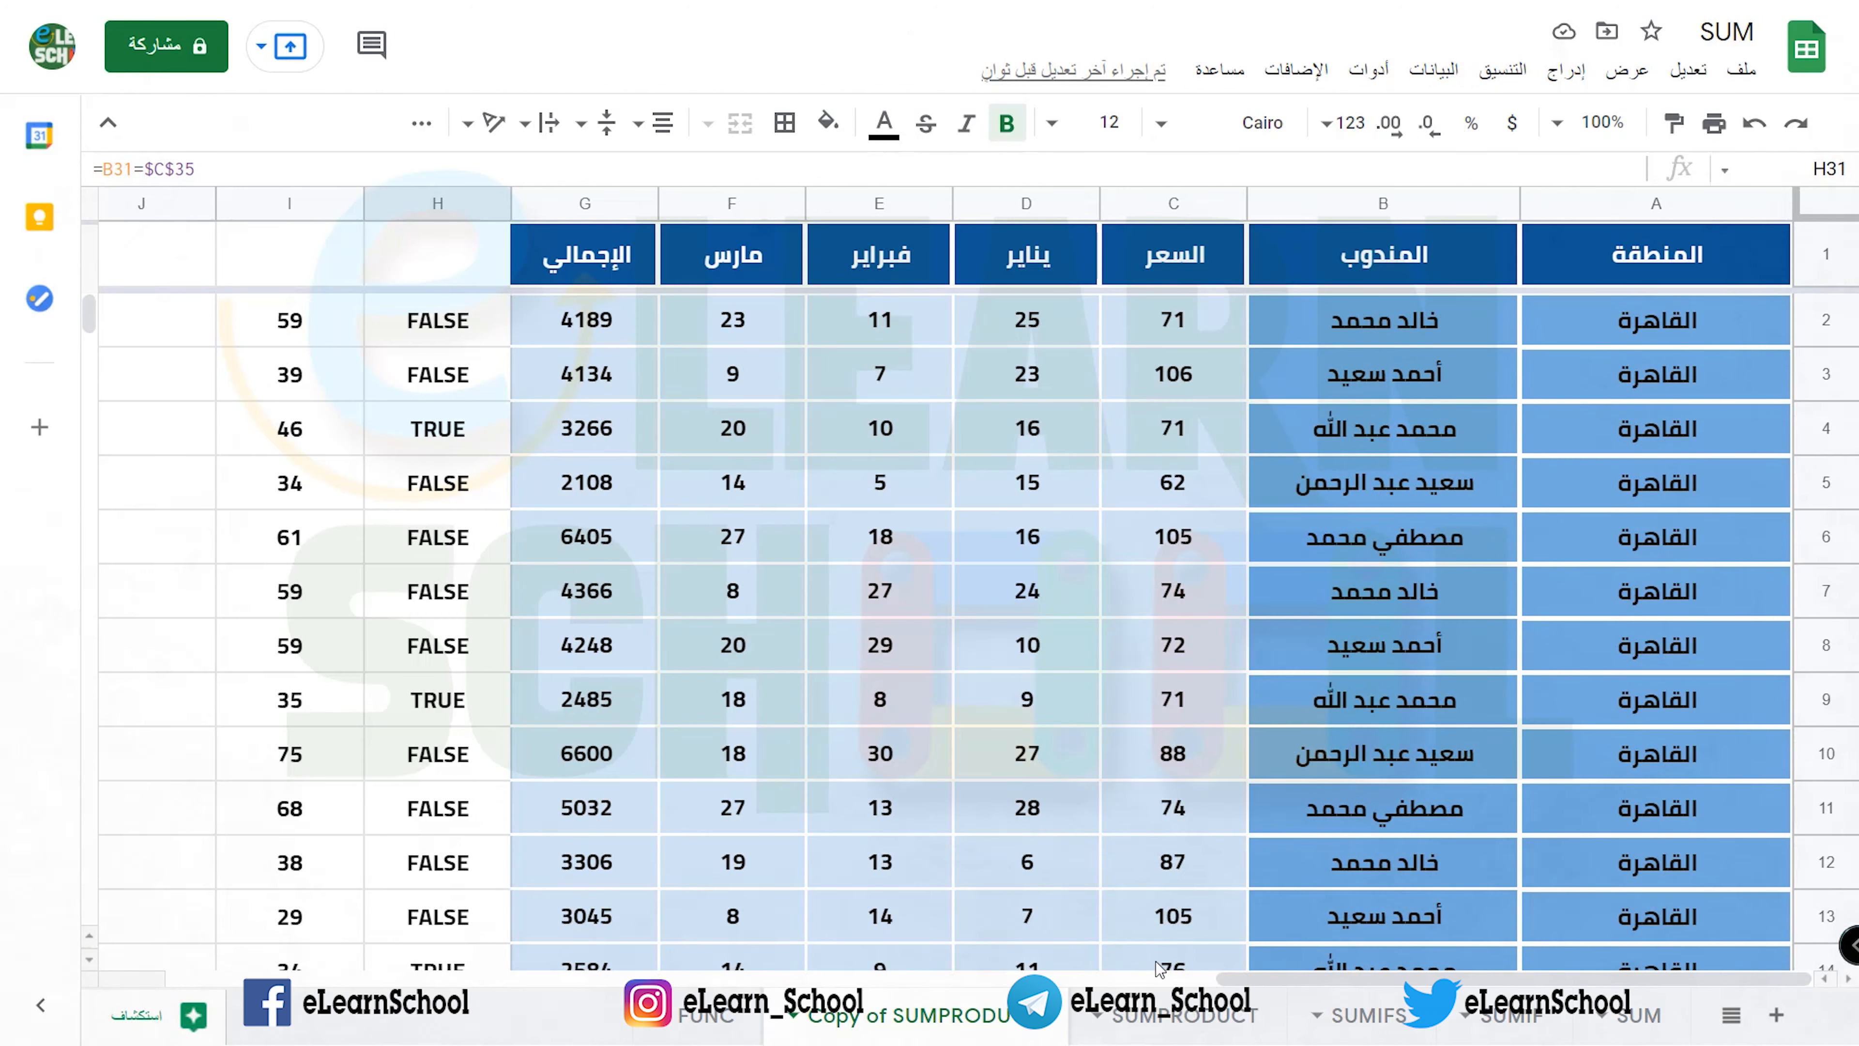
pyautogui.moveTo(1229, 984); pyautogui.dragTo(1087, 978)
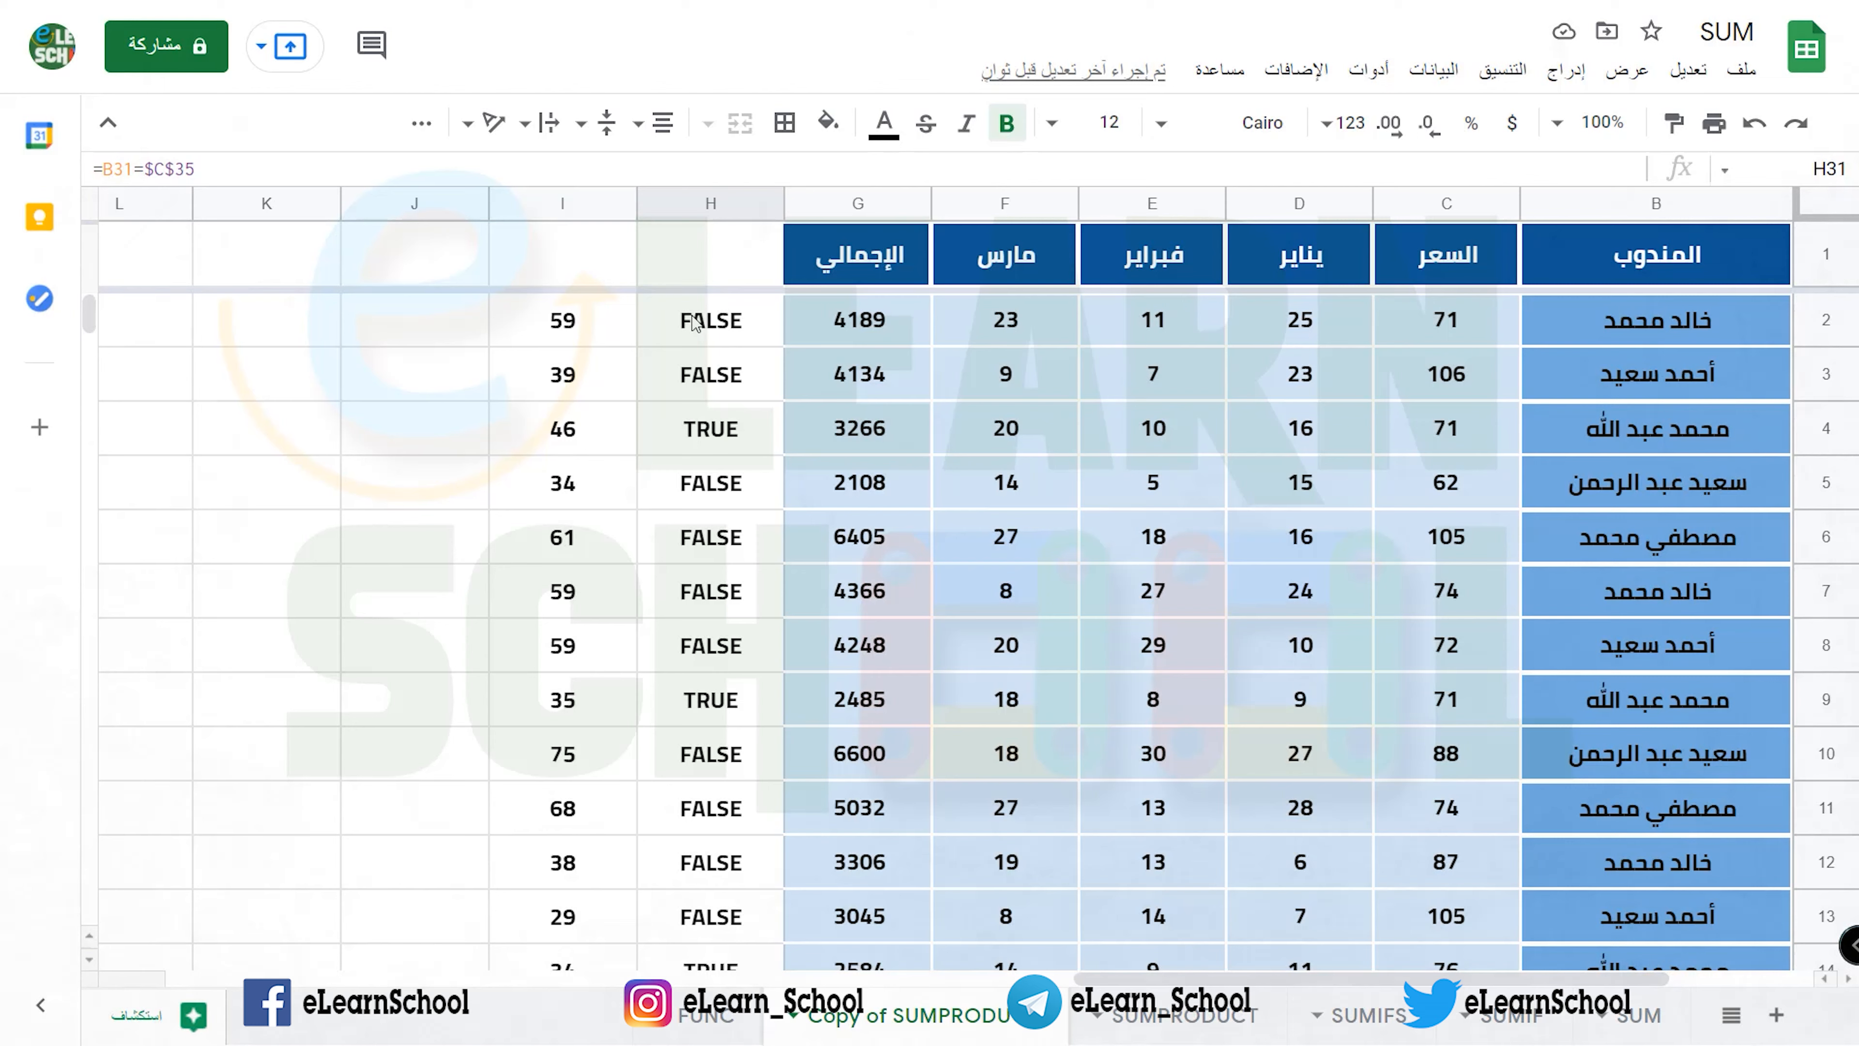
pyautogui.click(768, 322)
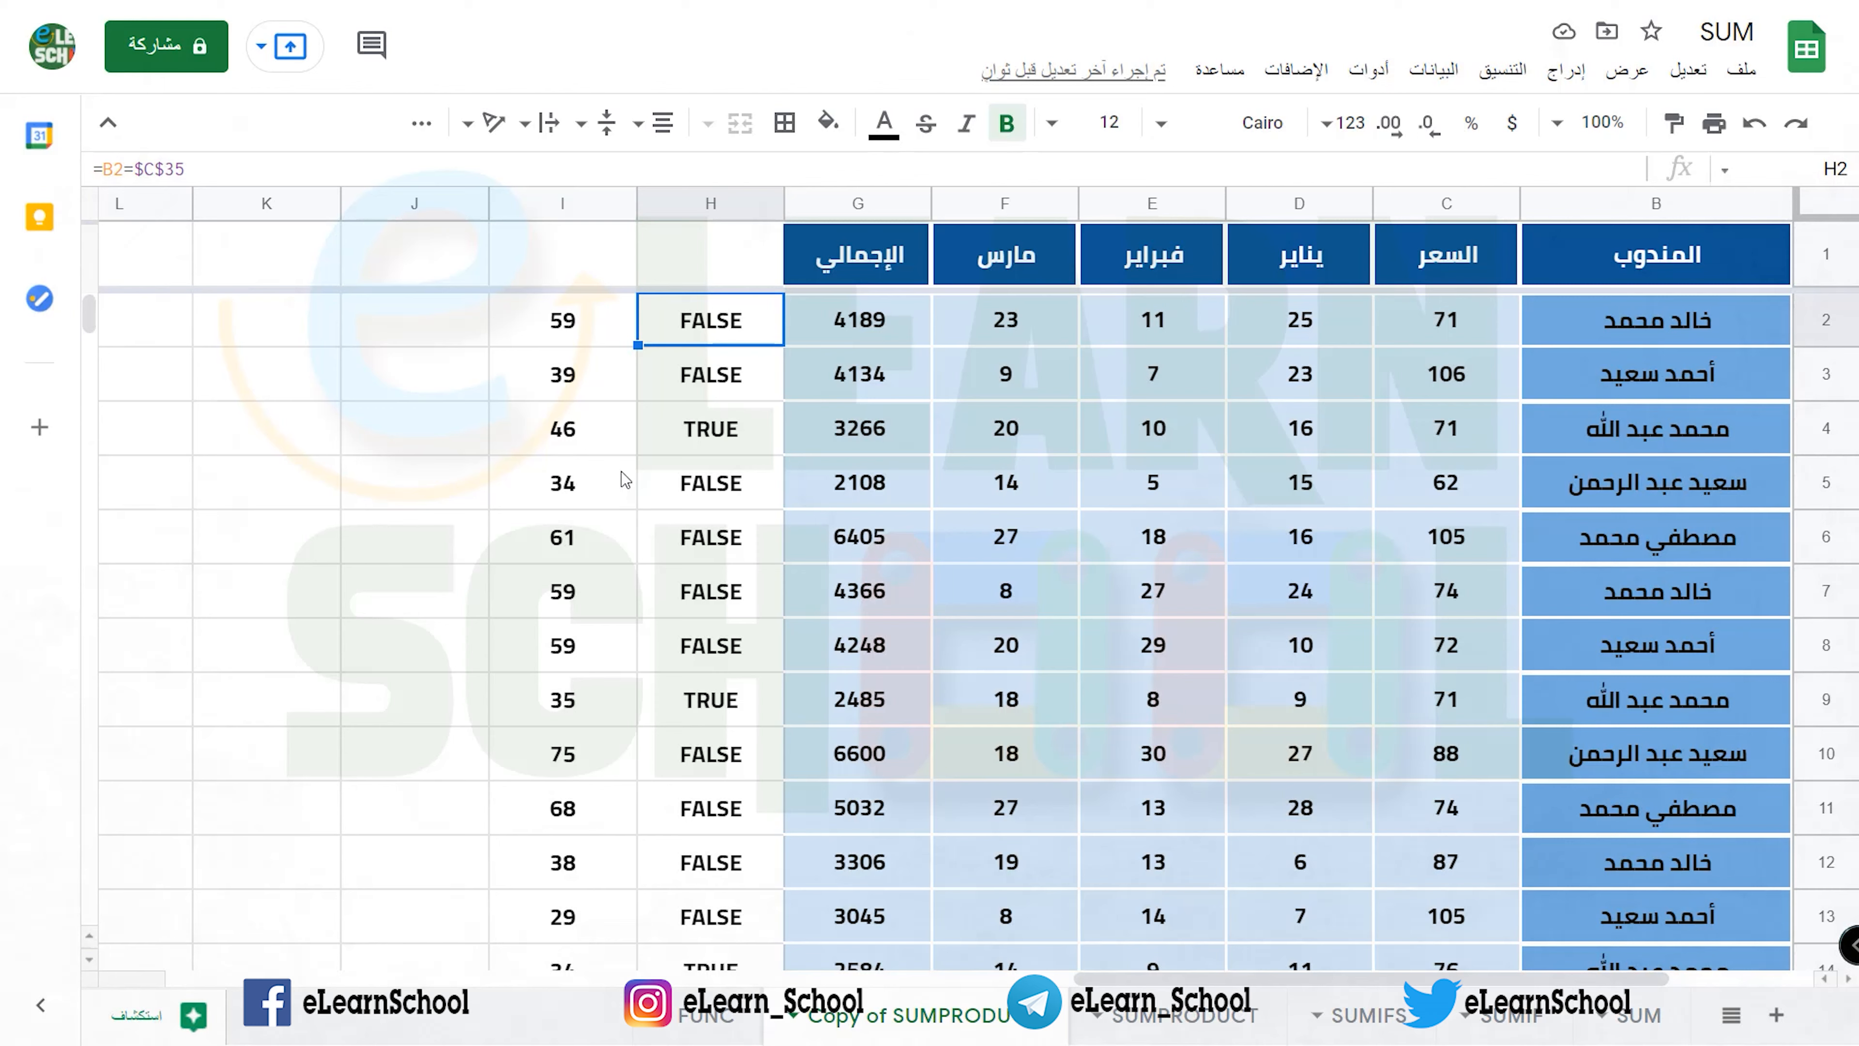
pyautogui.click(584, 341)
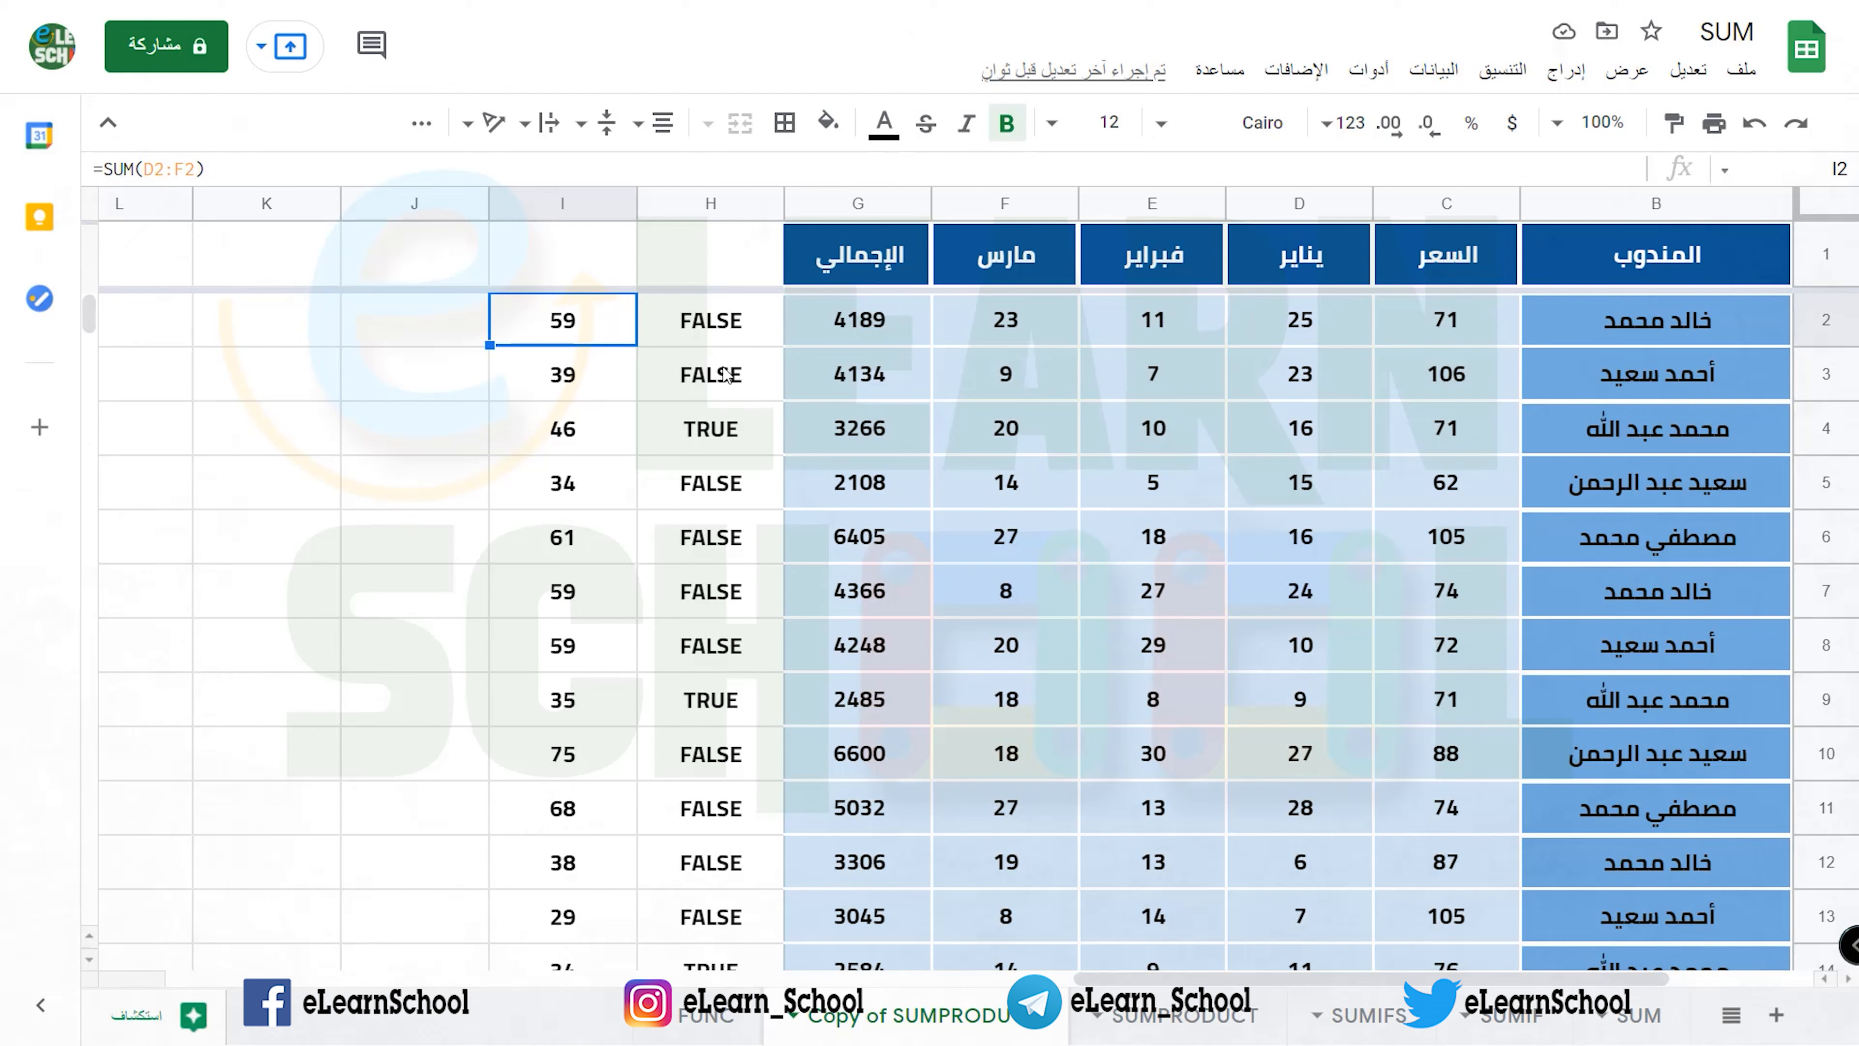
pyautogui.click(427, 325)
pyautogui.write('=')
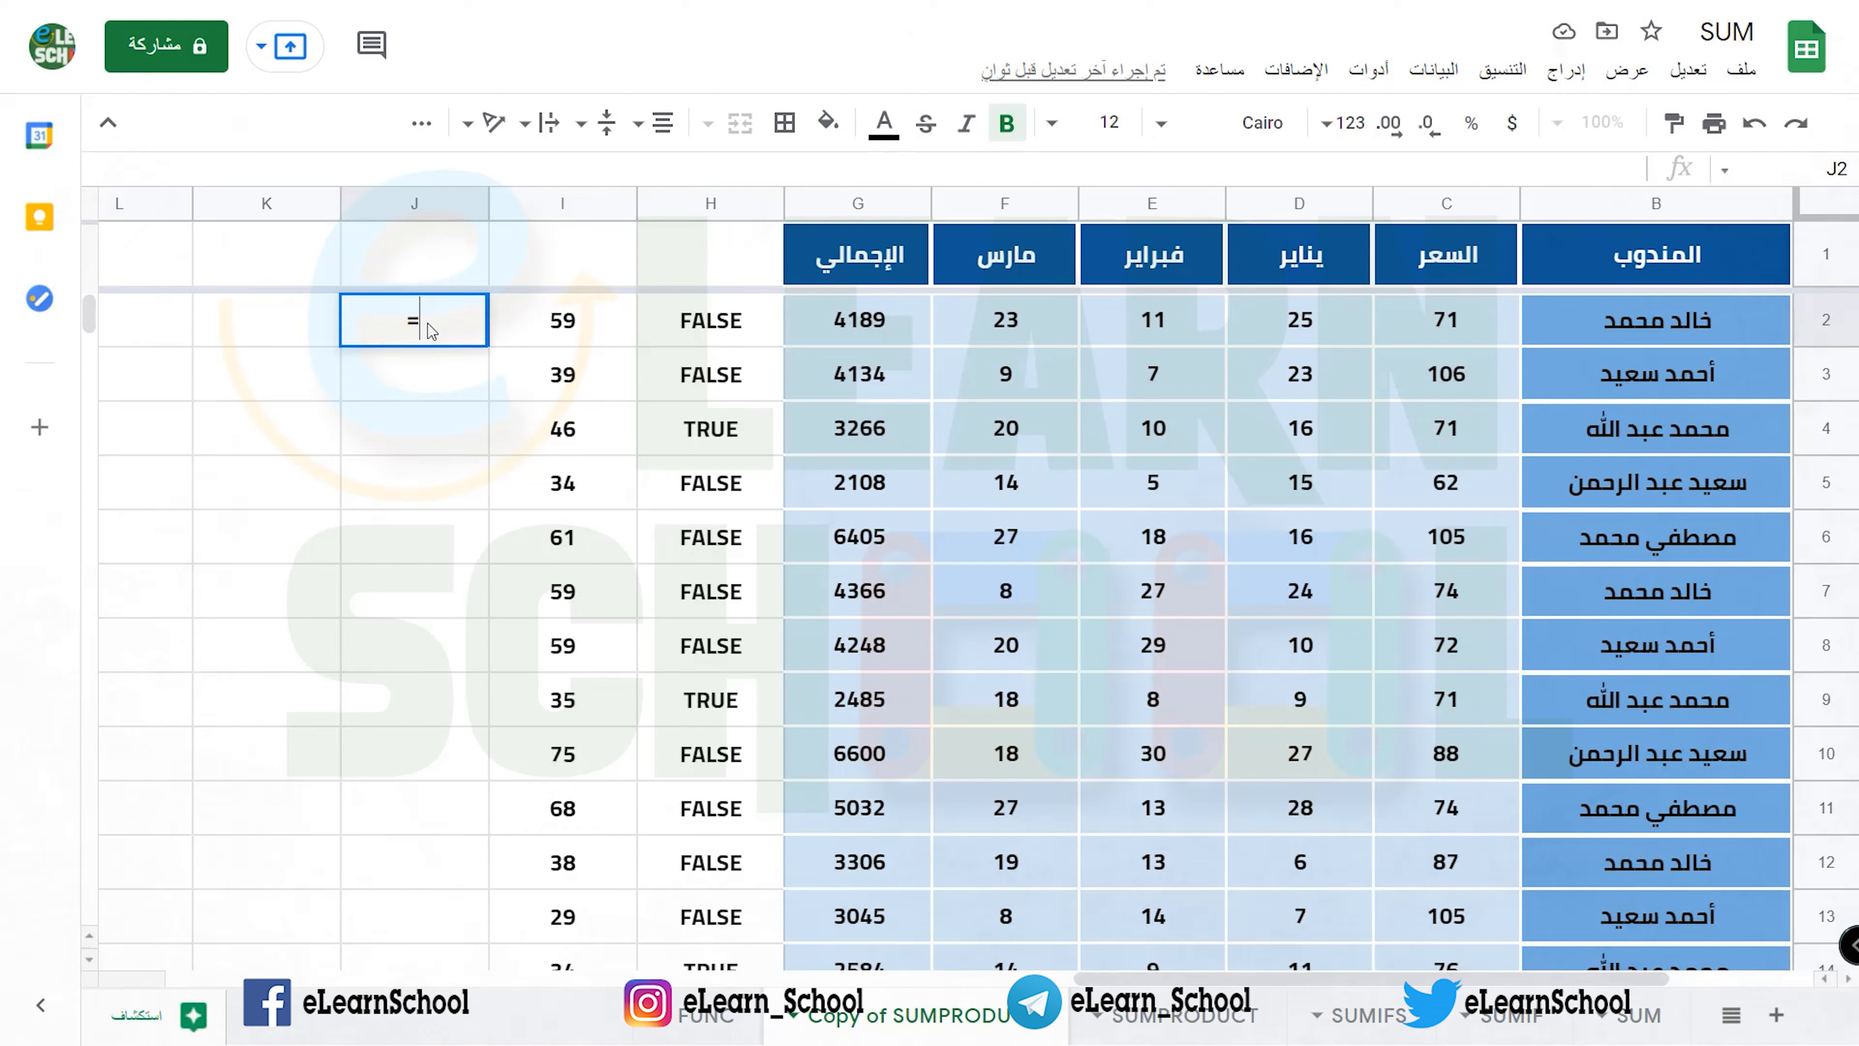
pyautogui.click(566, 340)
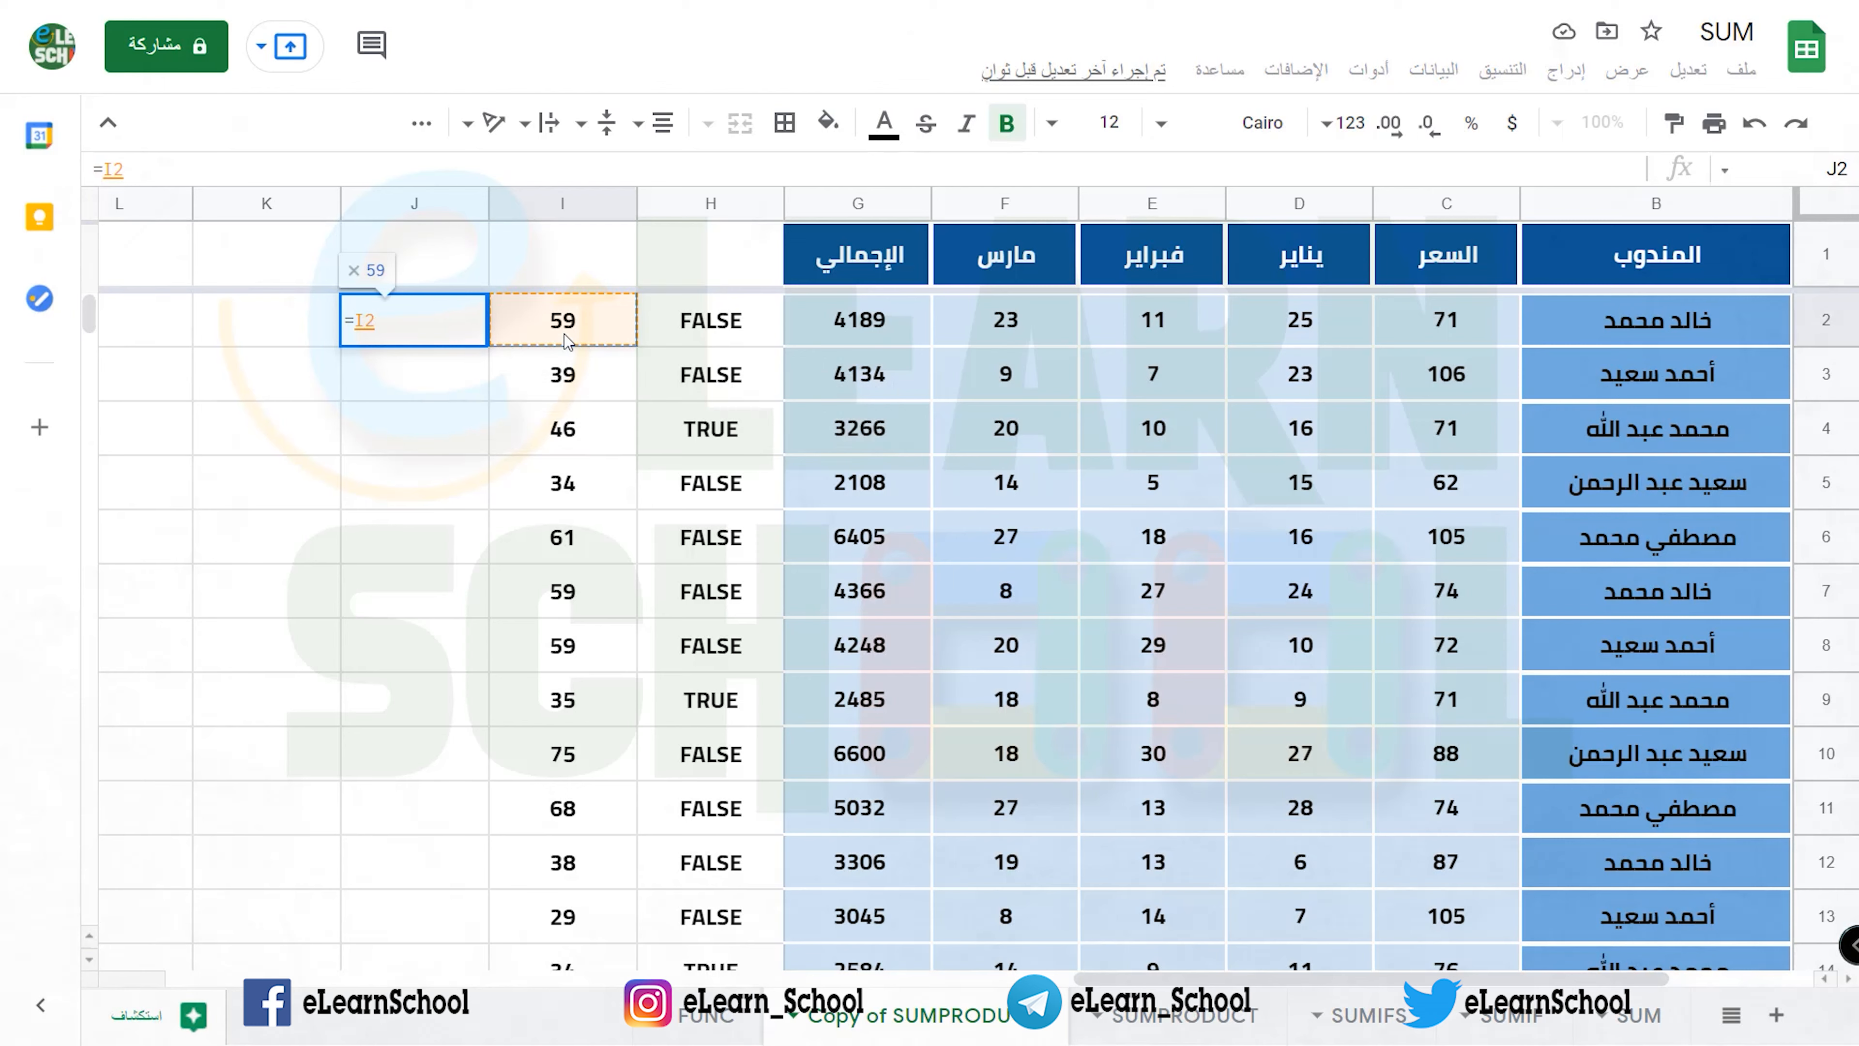
pyautogui.write('*')
pyautogui.click(697, 341)
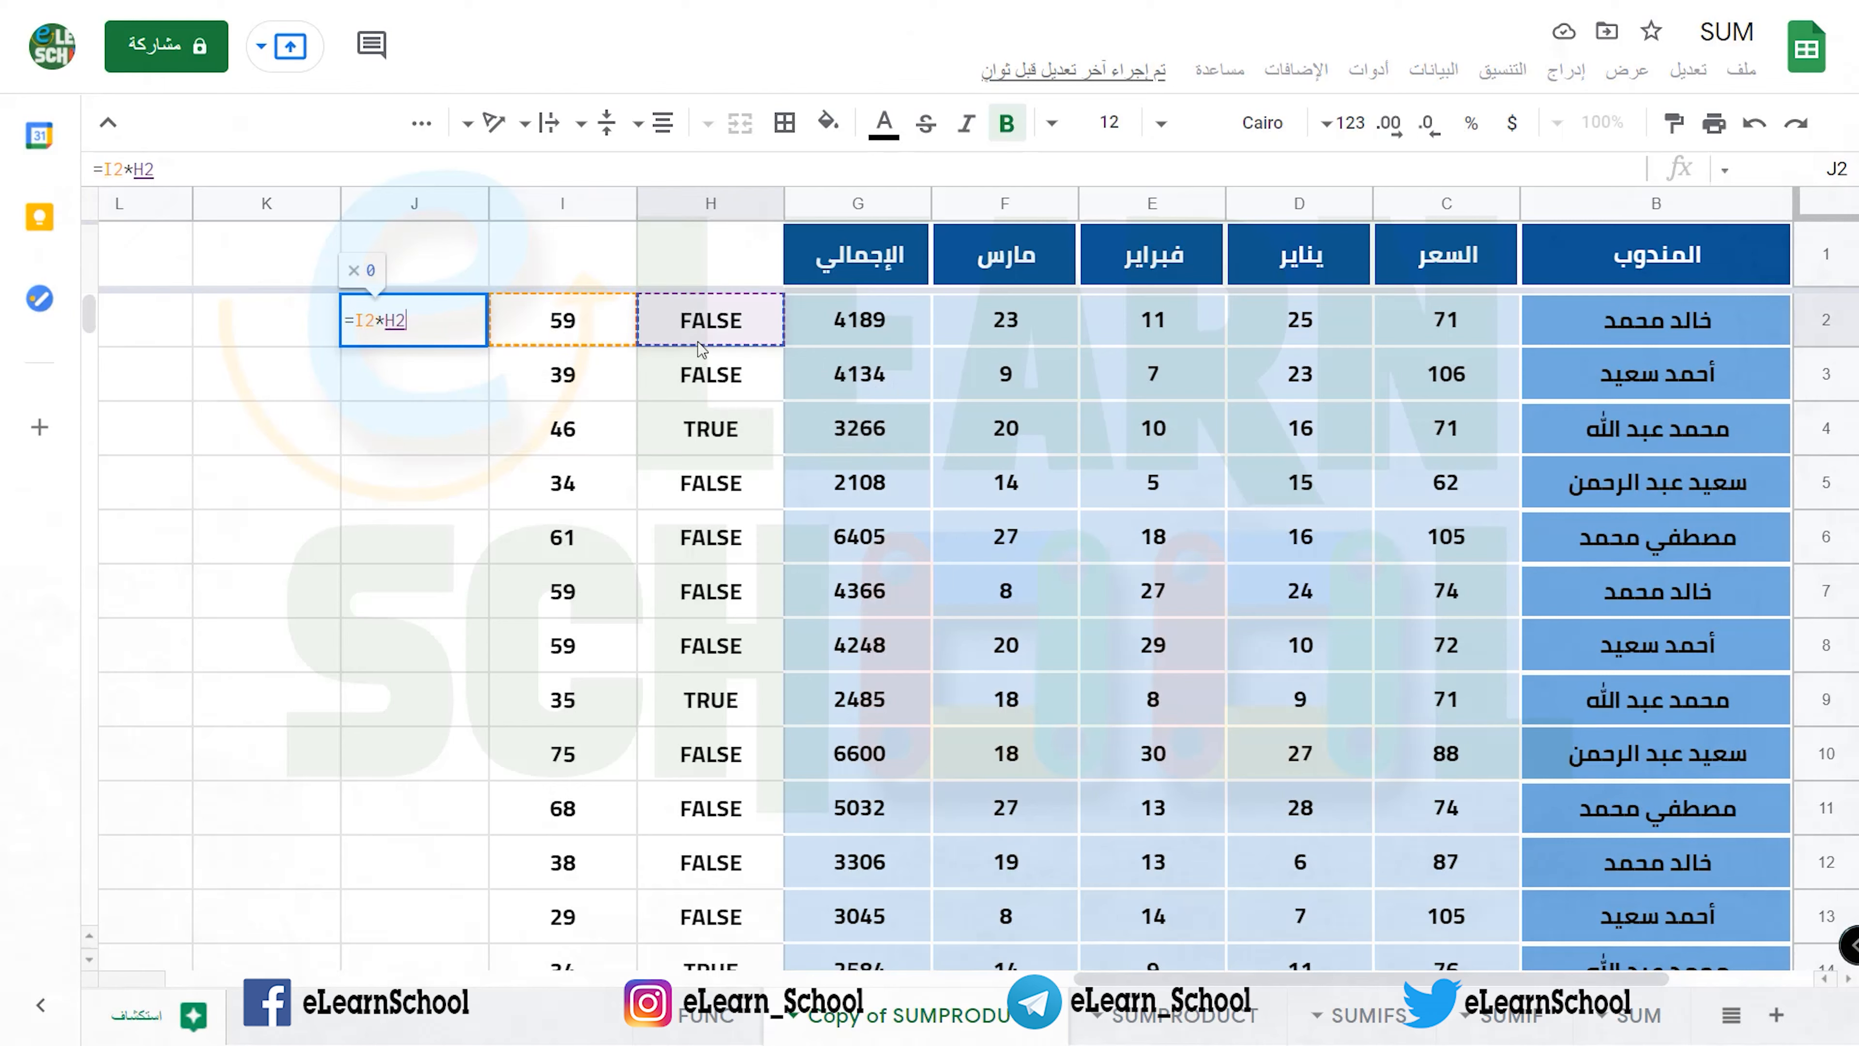
pyautogui.press('Return')
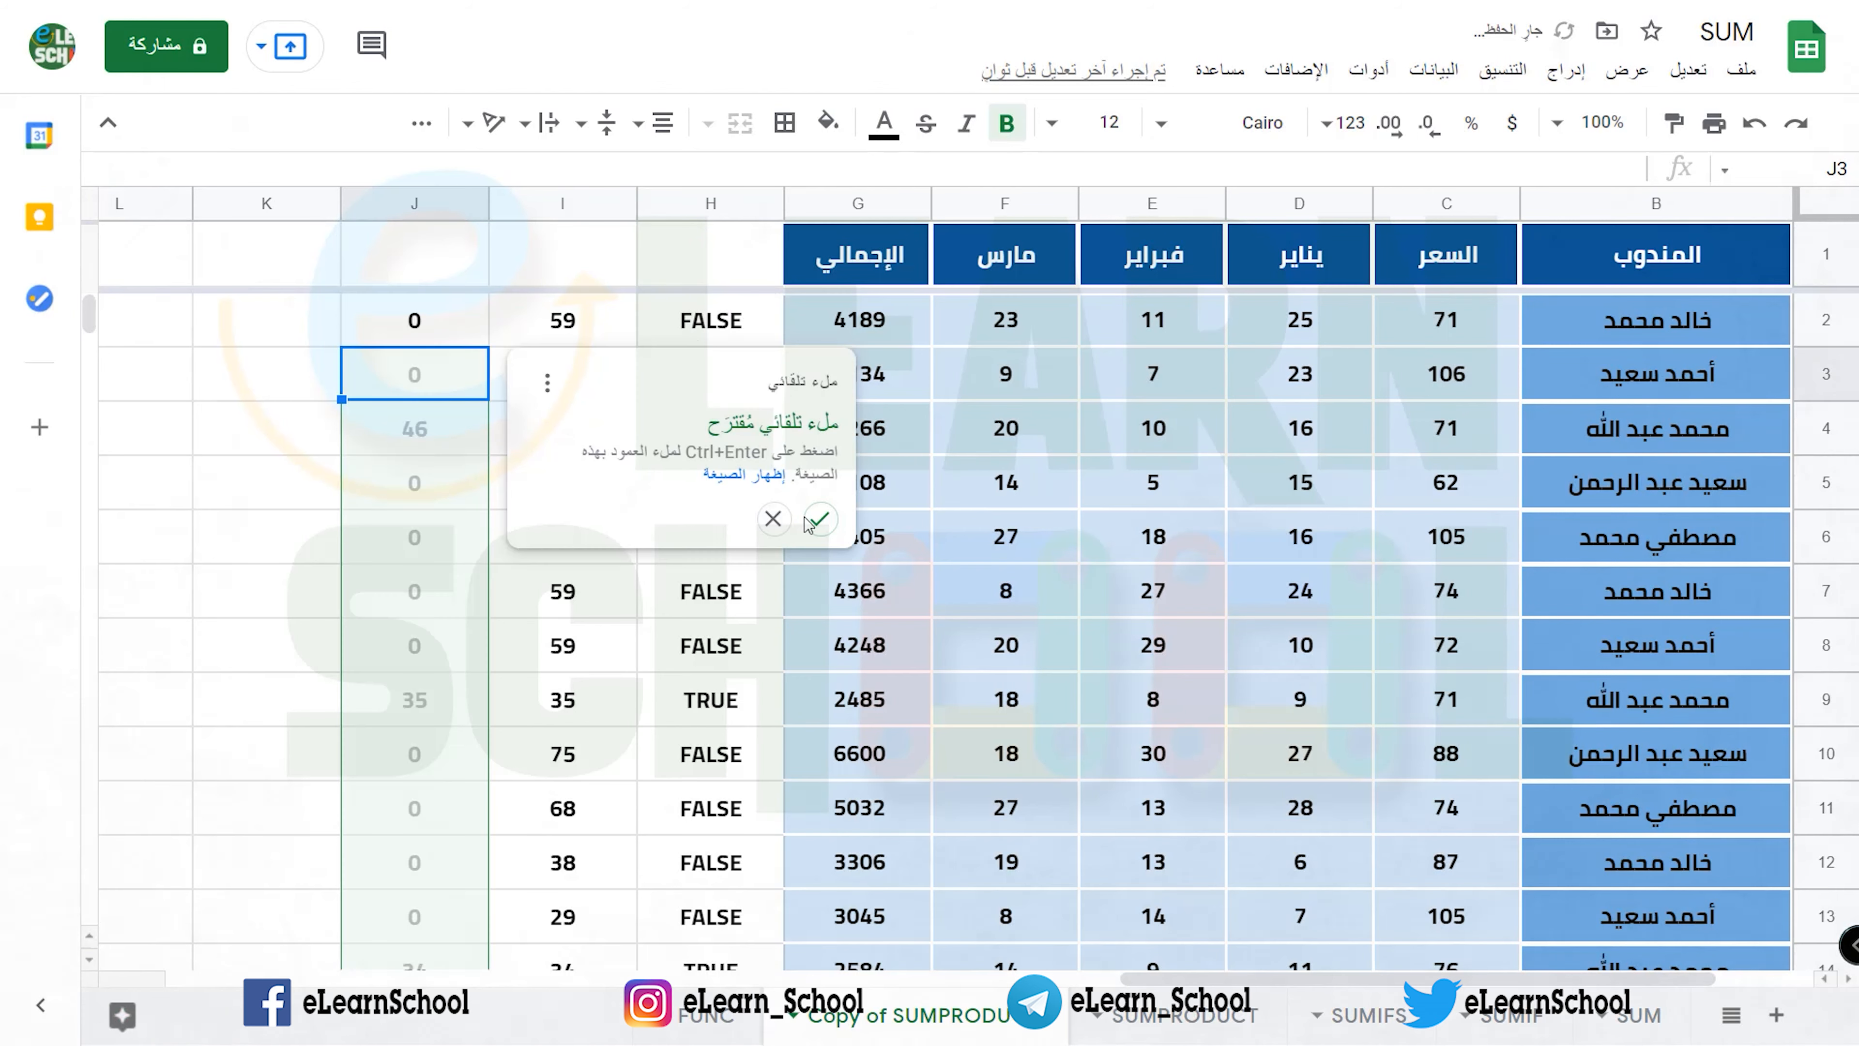
pyautogui.click(815, 524)
# - Compare the products in column J with the comparisons and row sums in rows 2 and 4
pyautogui.click(662, 341)
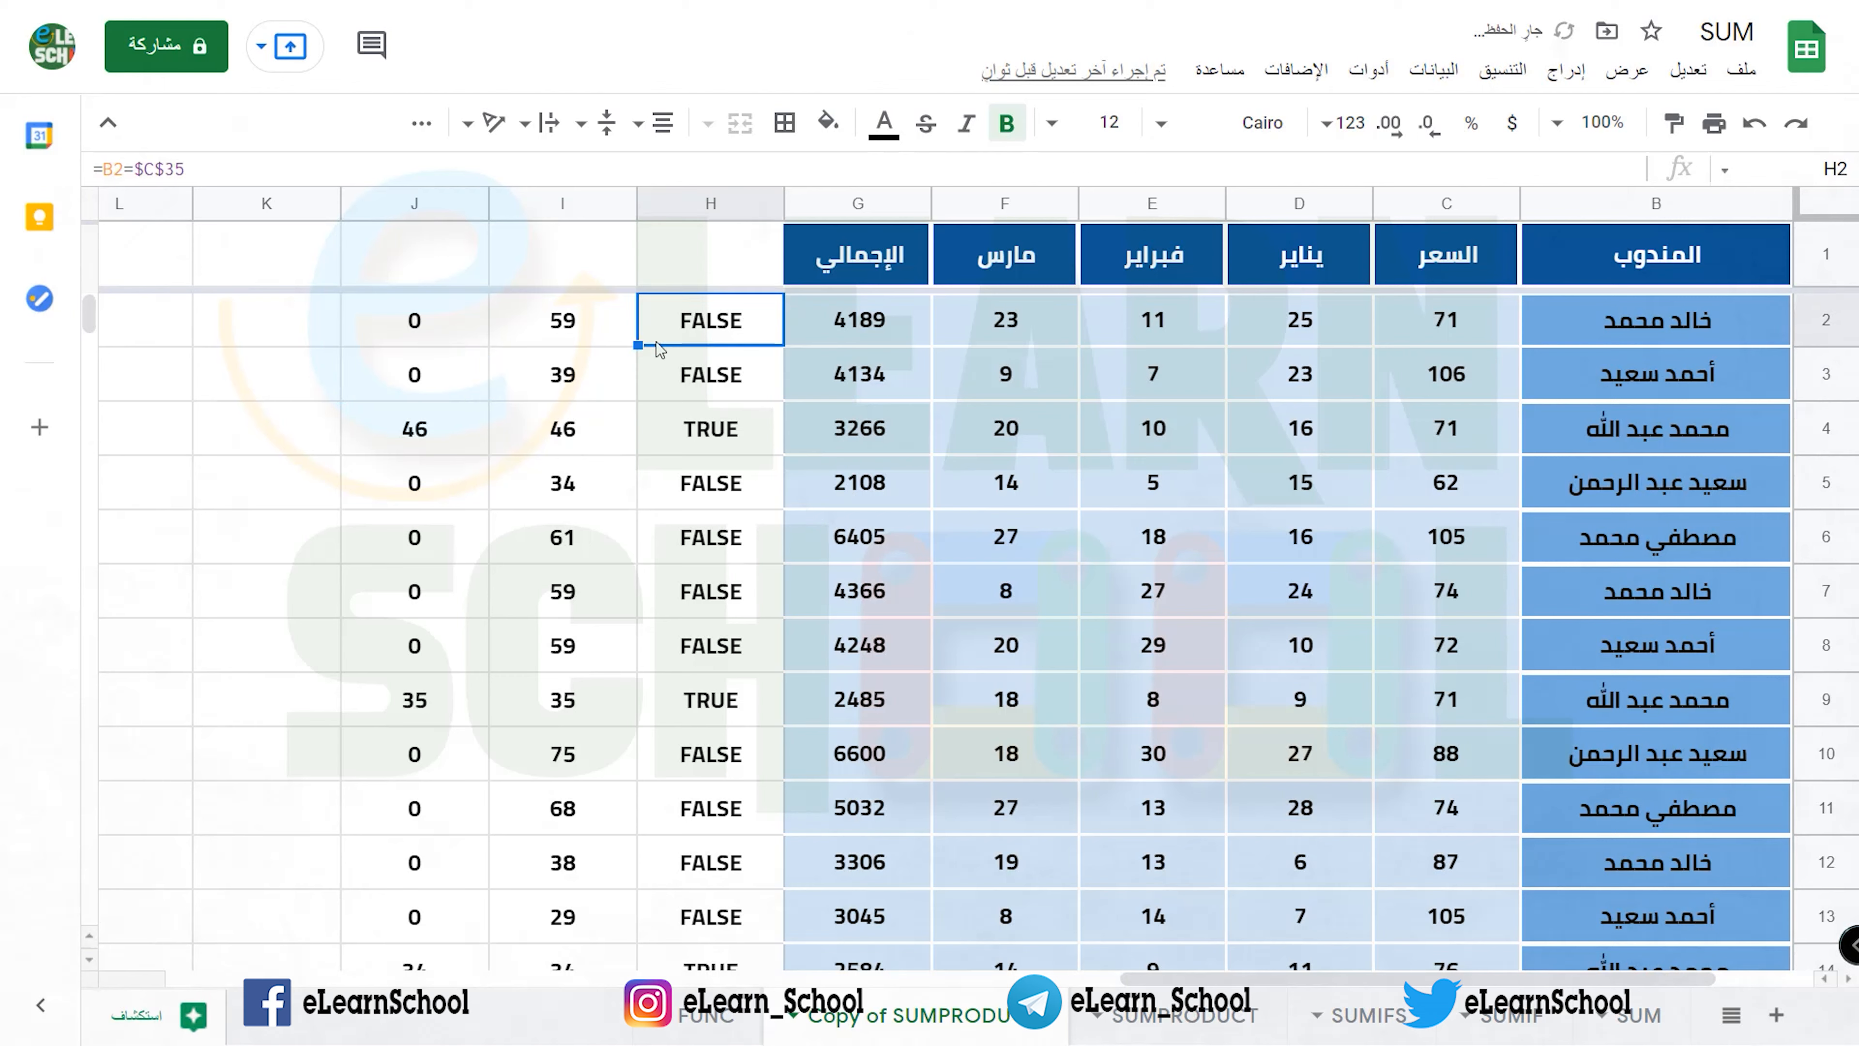
pyautogui.click(449, 311)
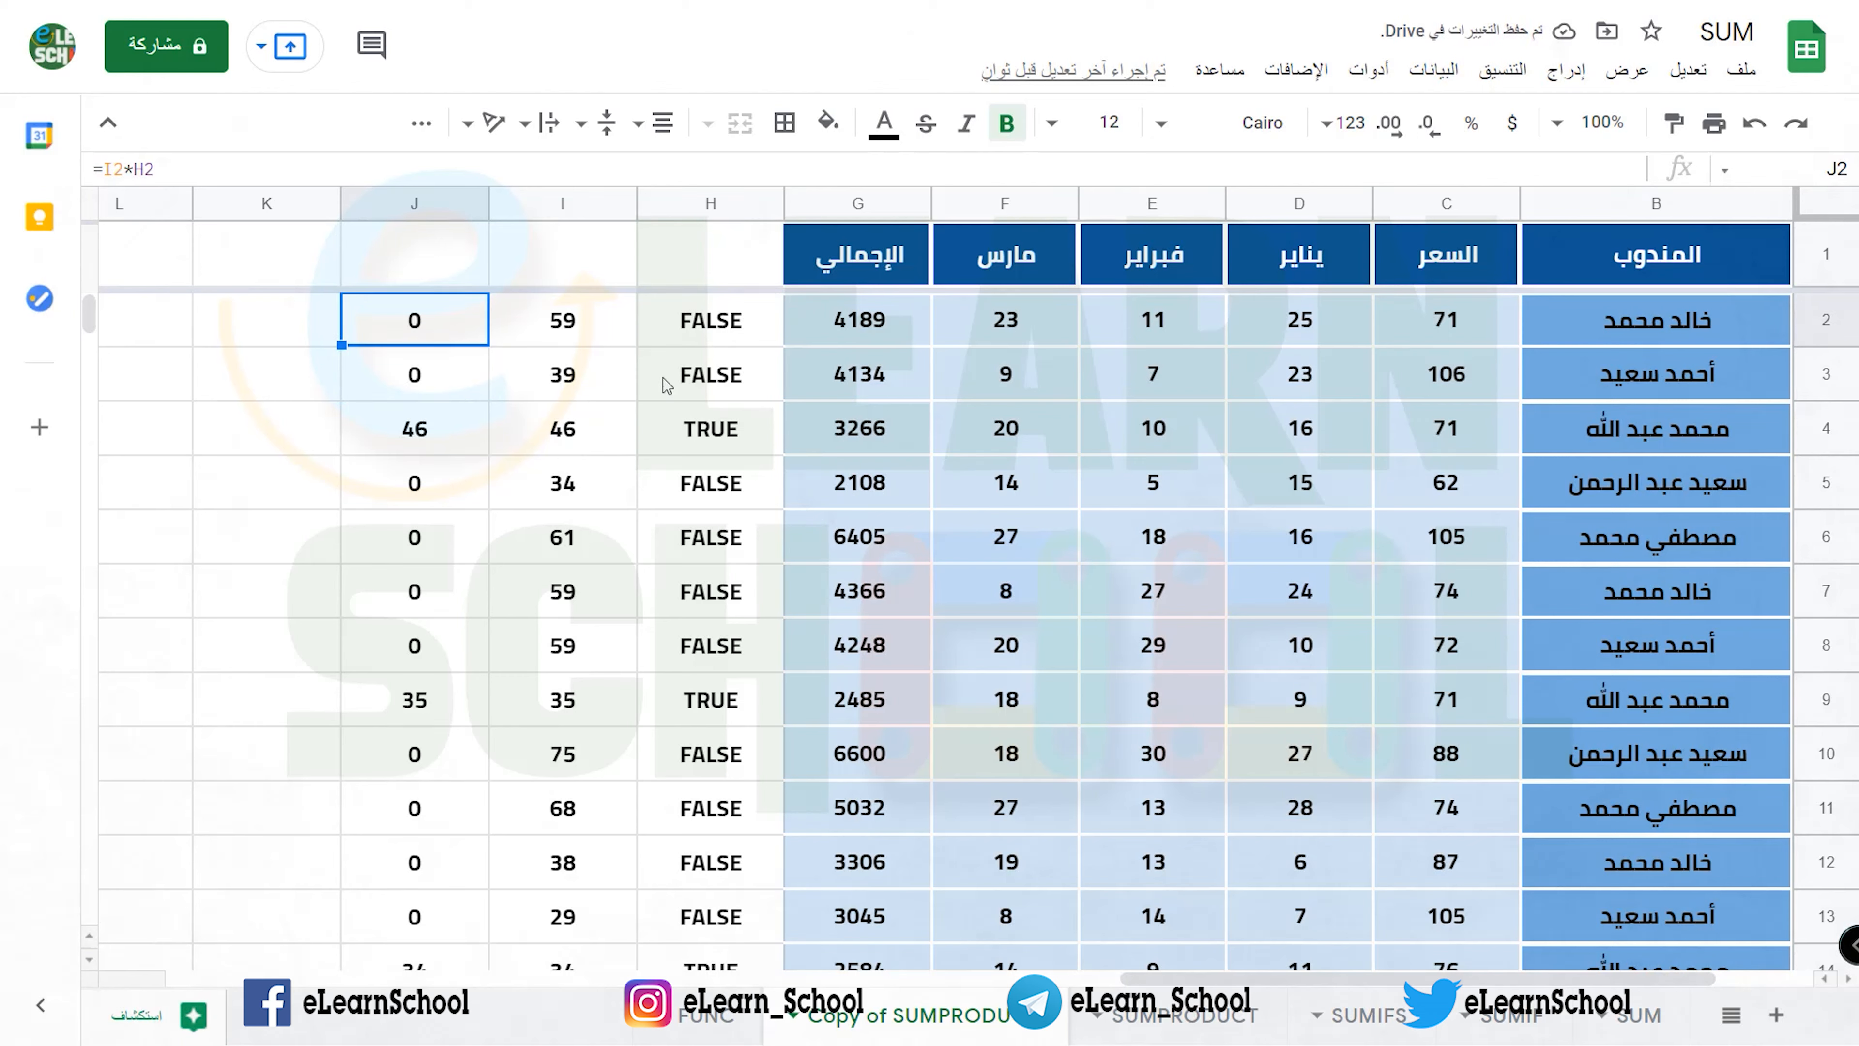
pyautogui.click(699, 426)
pyautogui.click(397, 429)
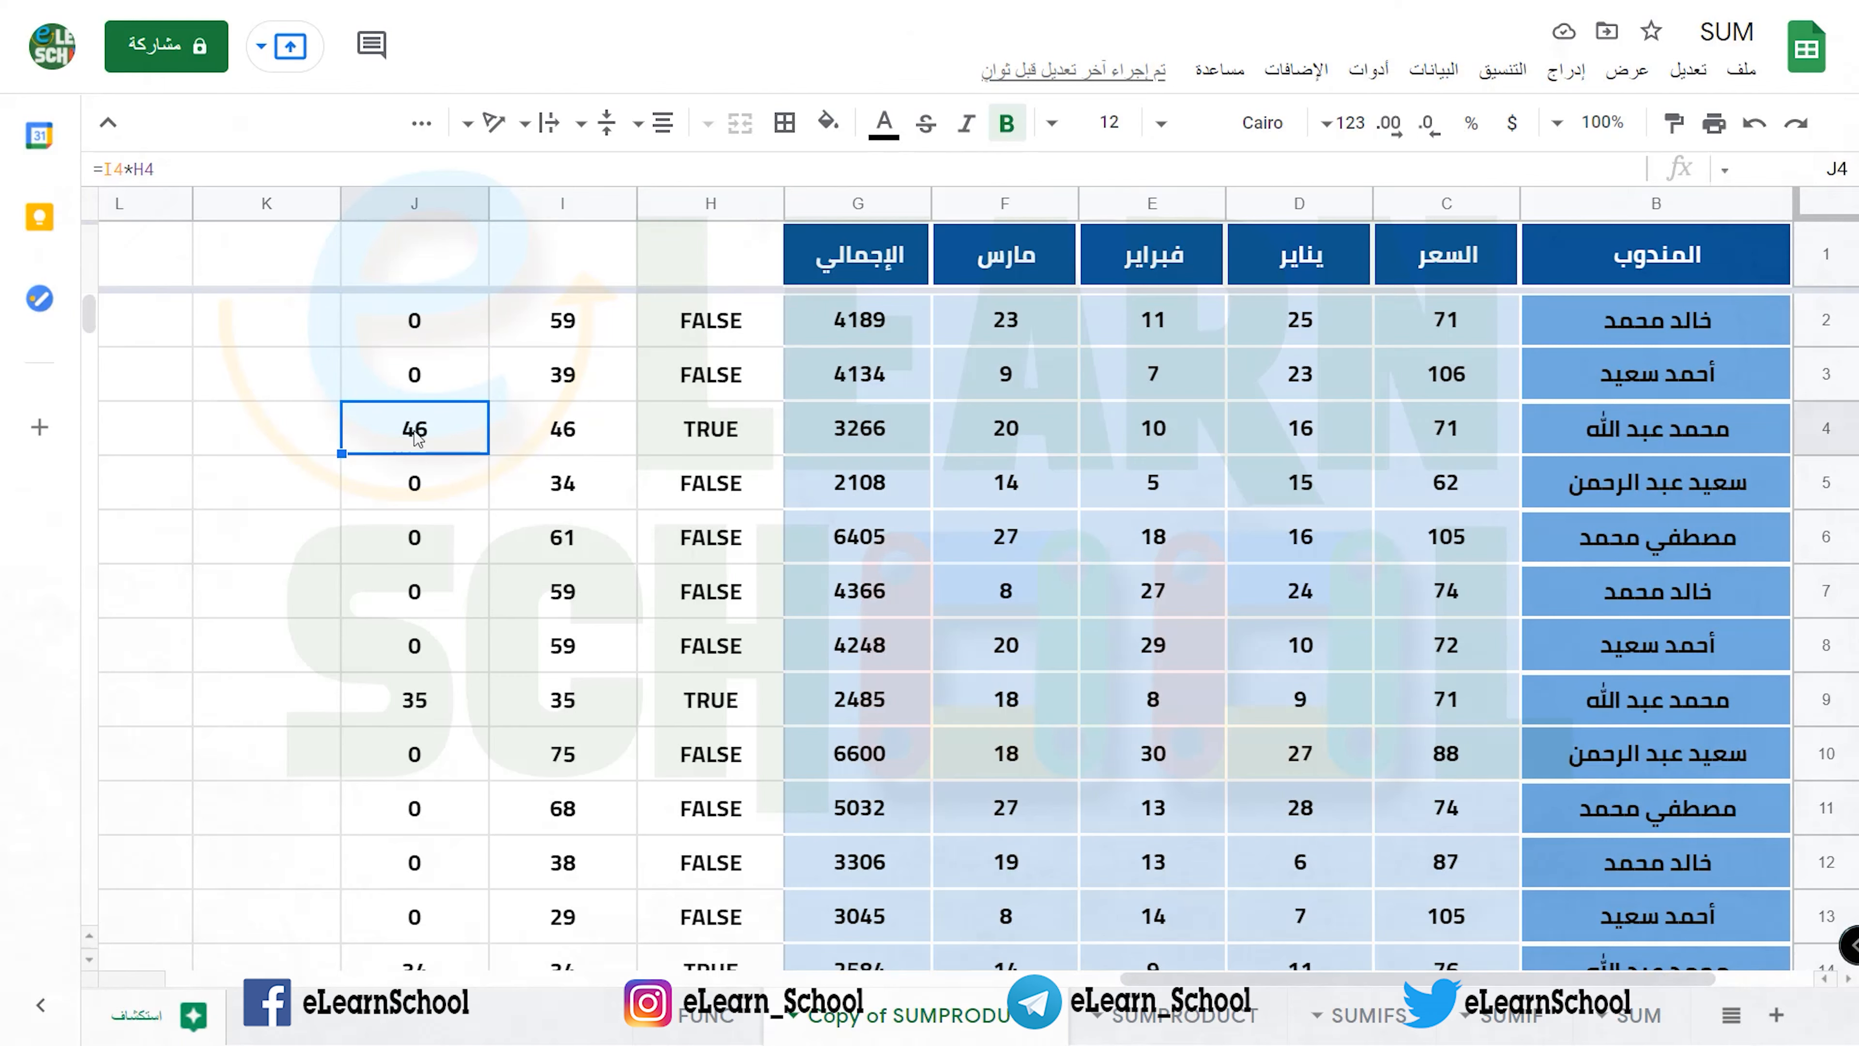
pyautogui.click(512, 443)
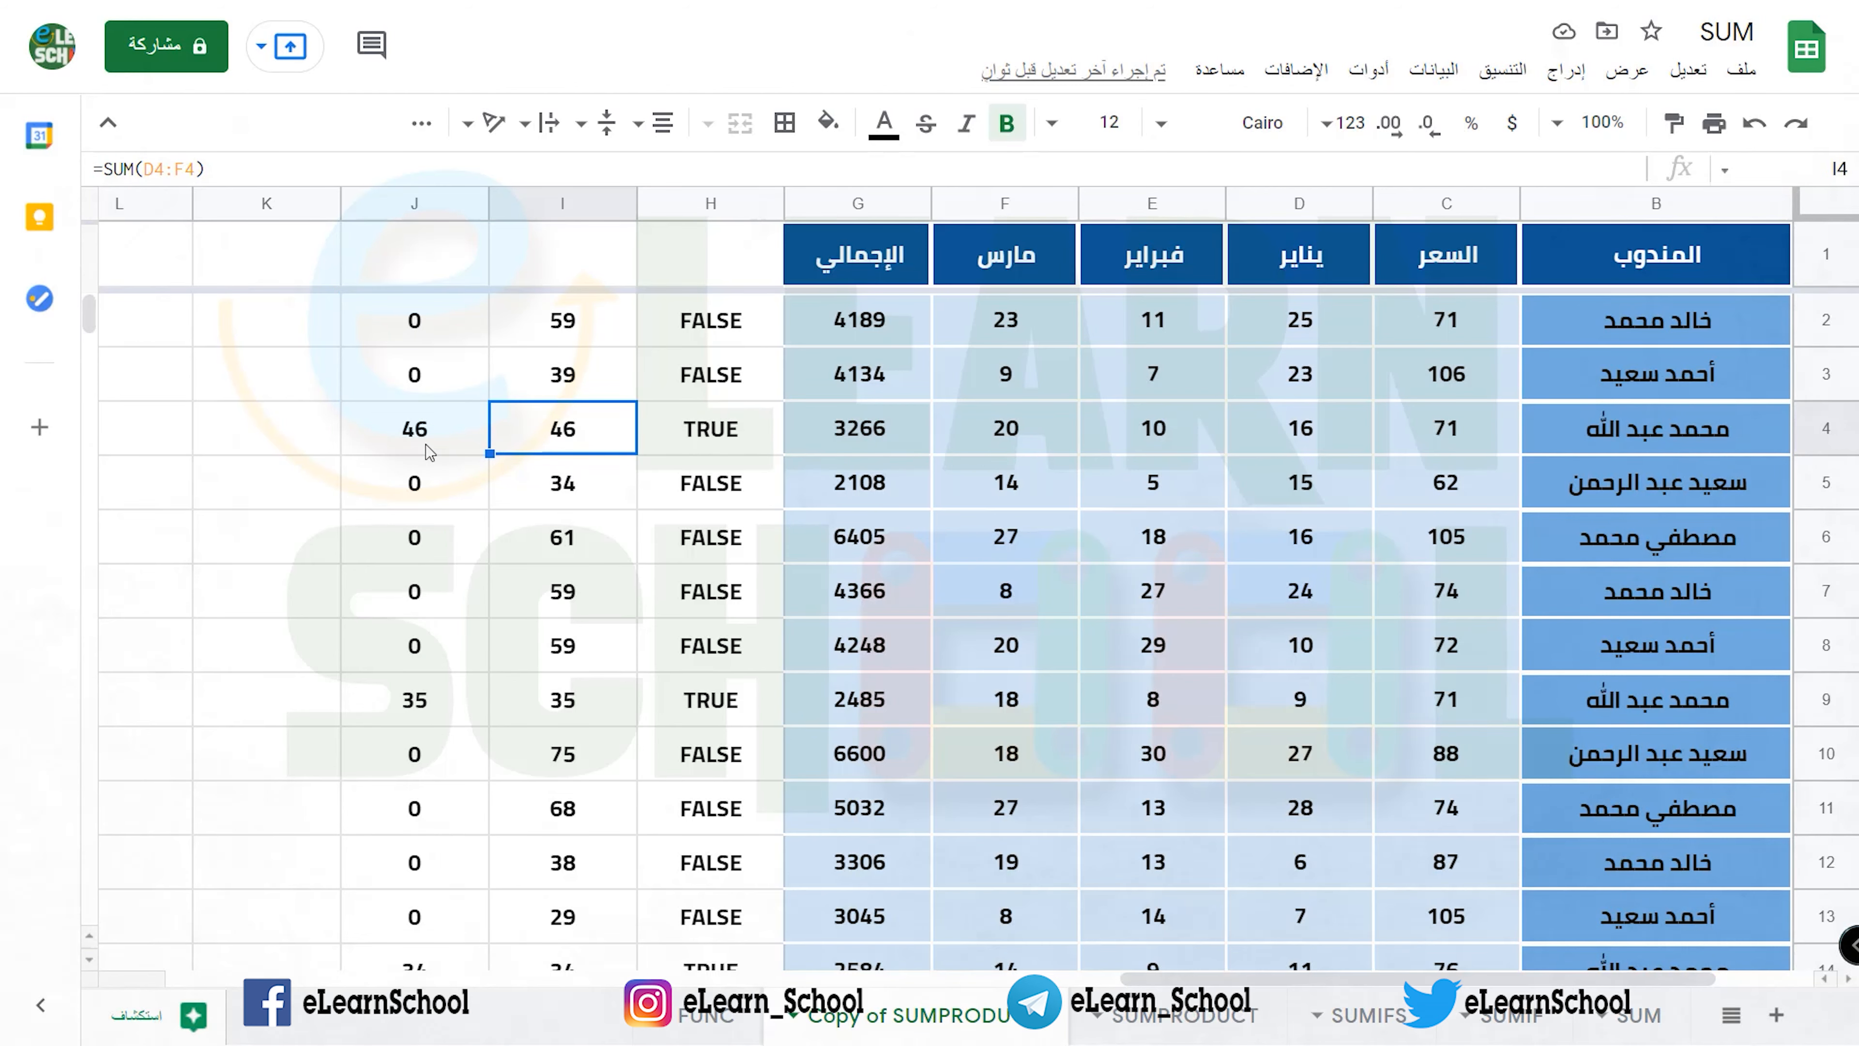
# - Total the product column in J32 with =SUM(J2:J31)
pyautogui.scroll(-3, 427, 449)
pyautogui.scroll(-5, 425, 444)
pyautogui.click(462, 631)
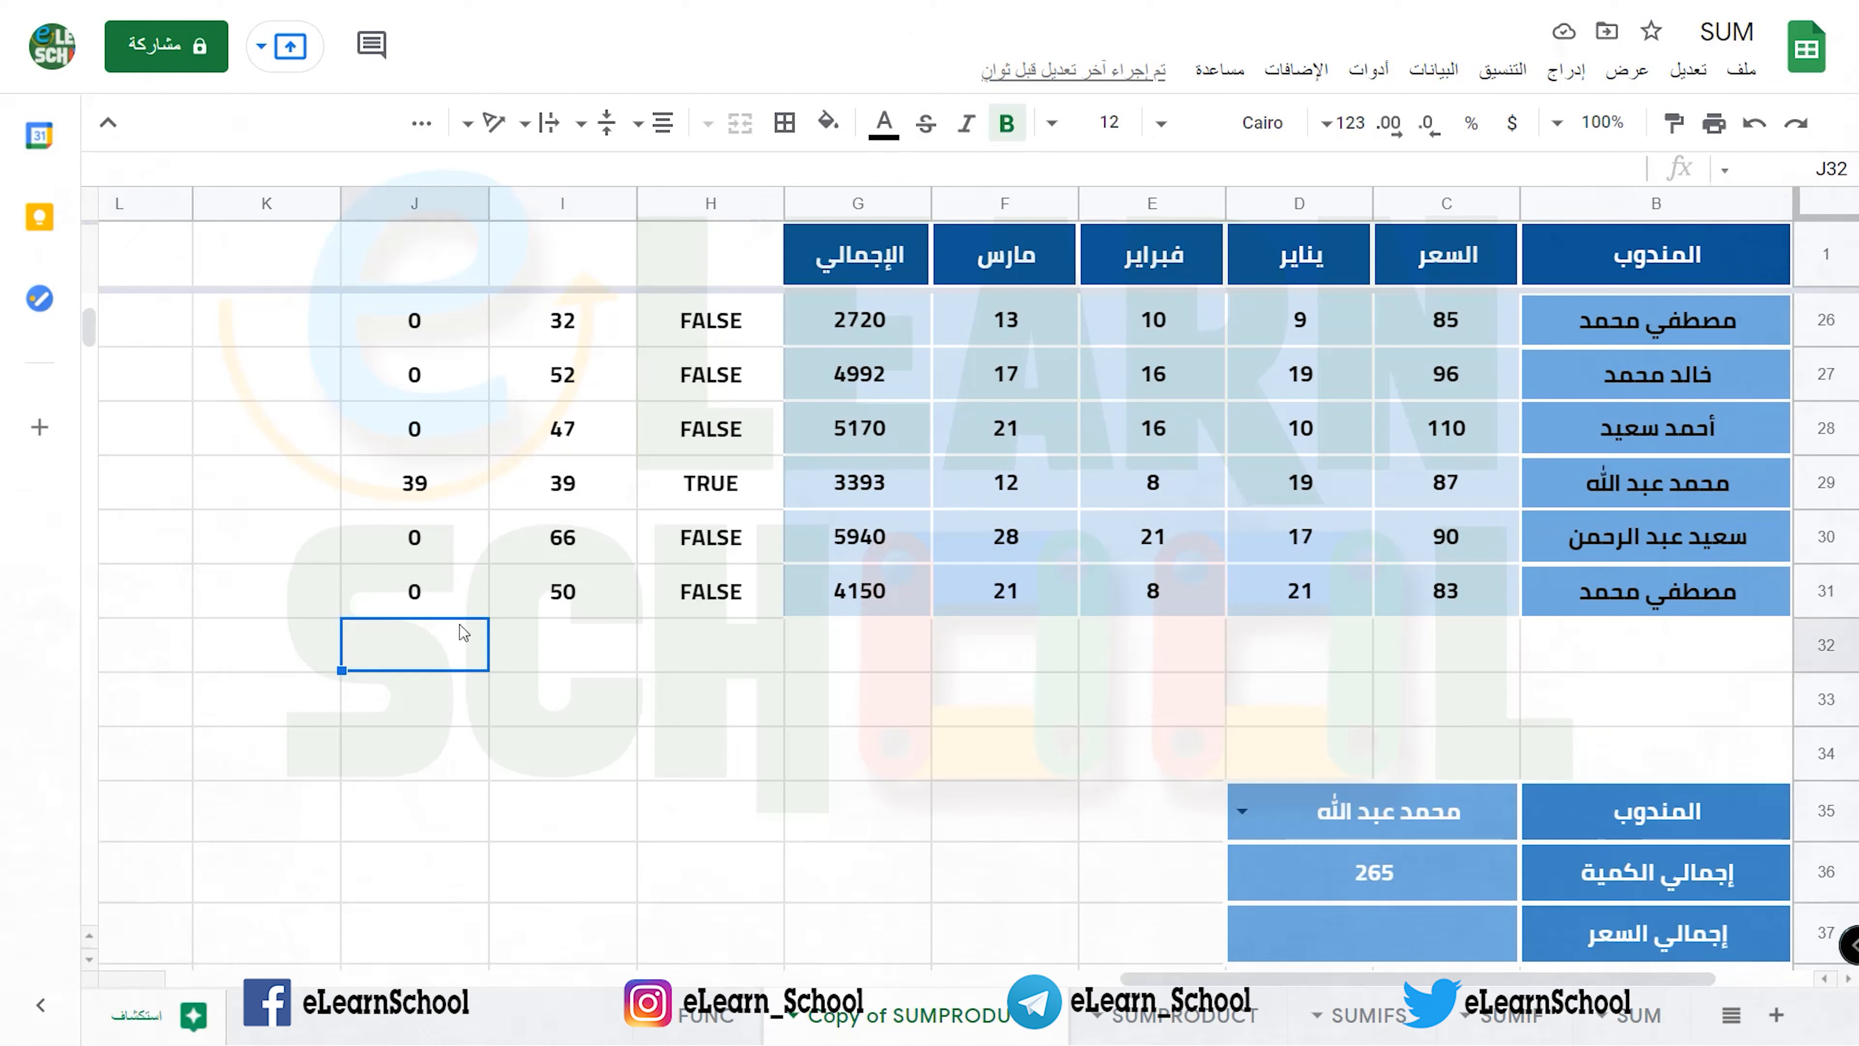
pyautogui.write('=sum')
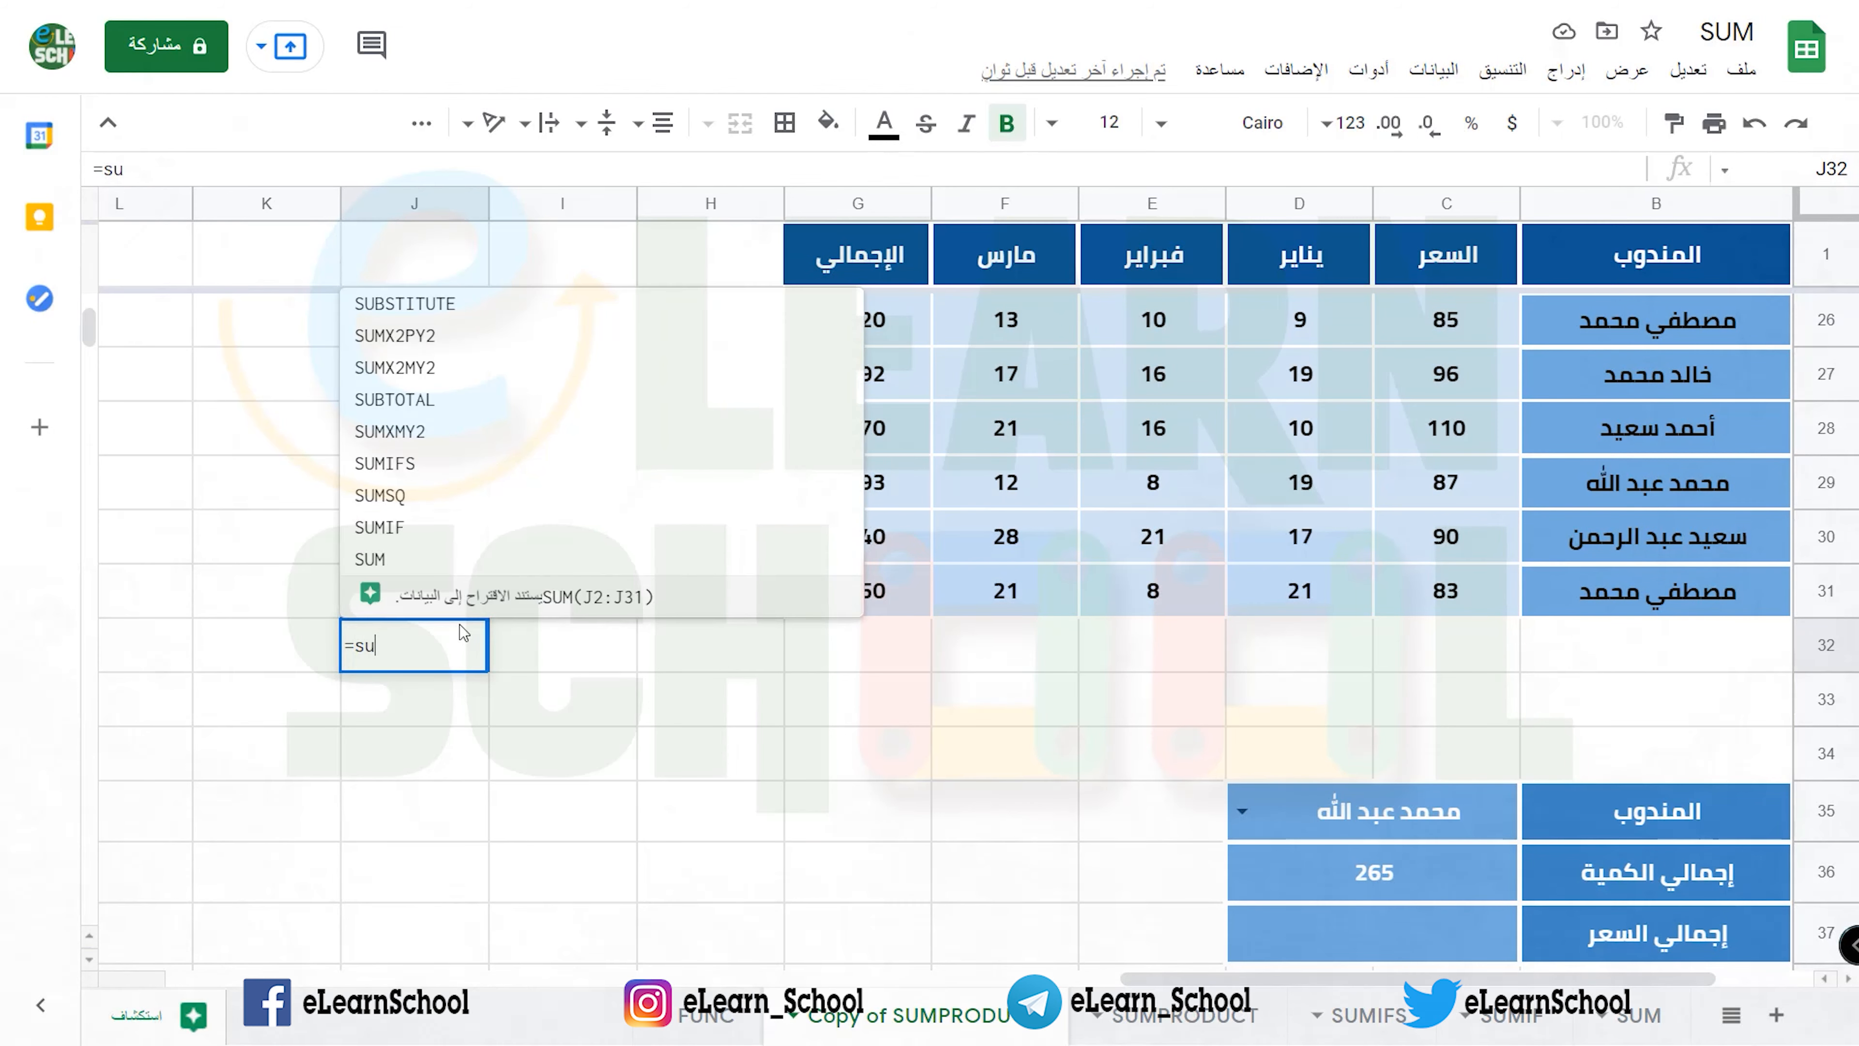
pyautogui.click(486, 594)
pyautogui.press('Return')
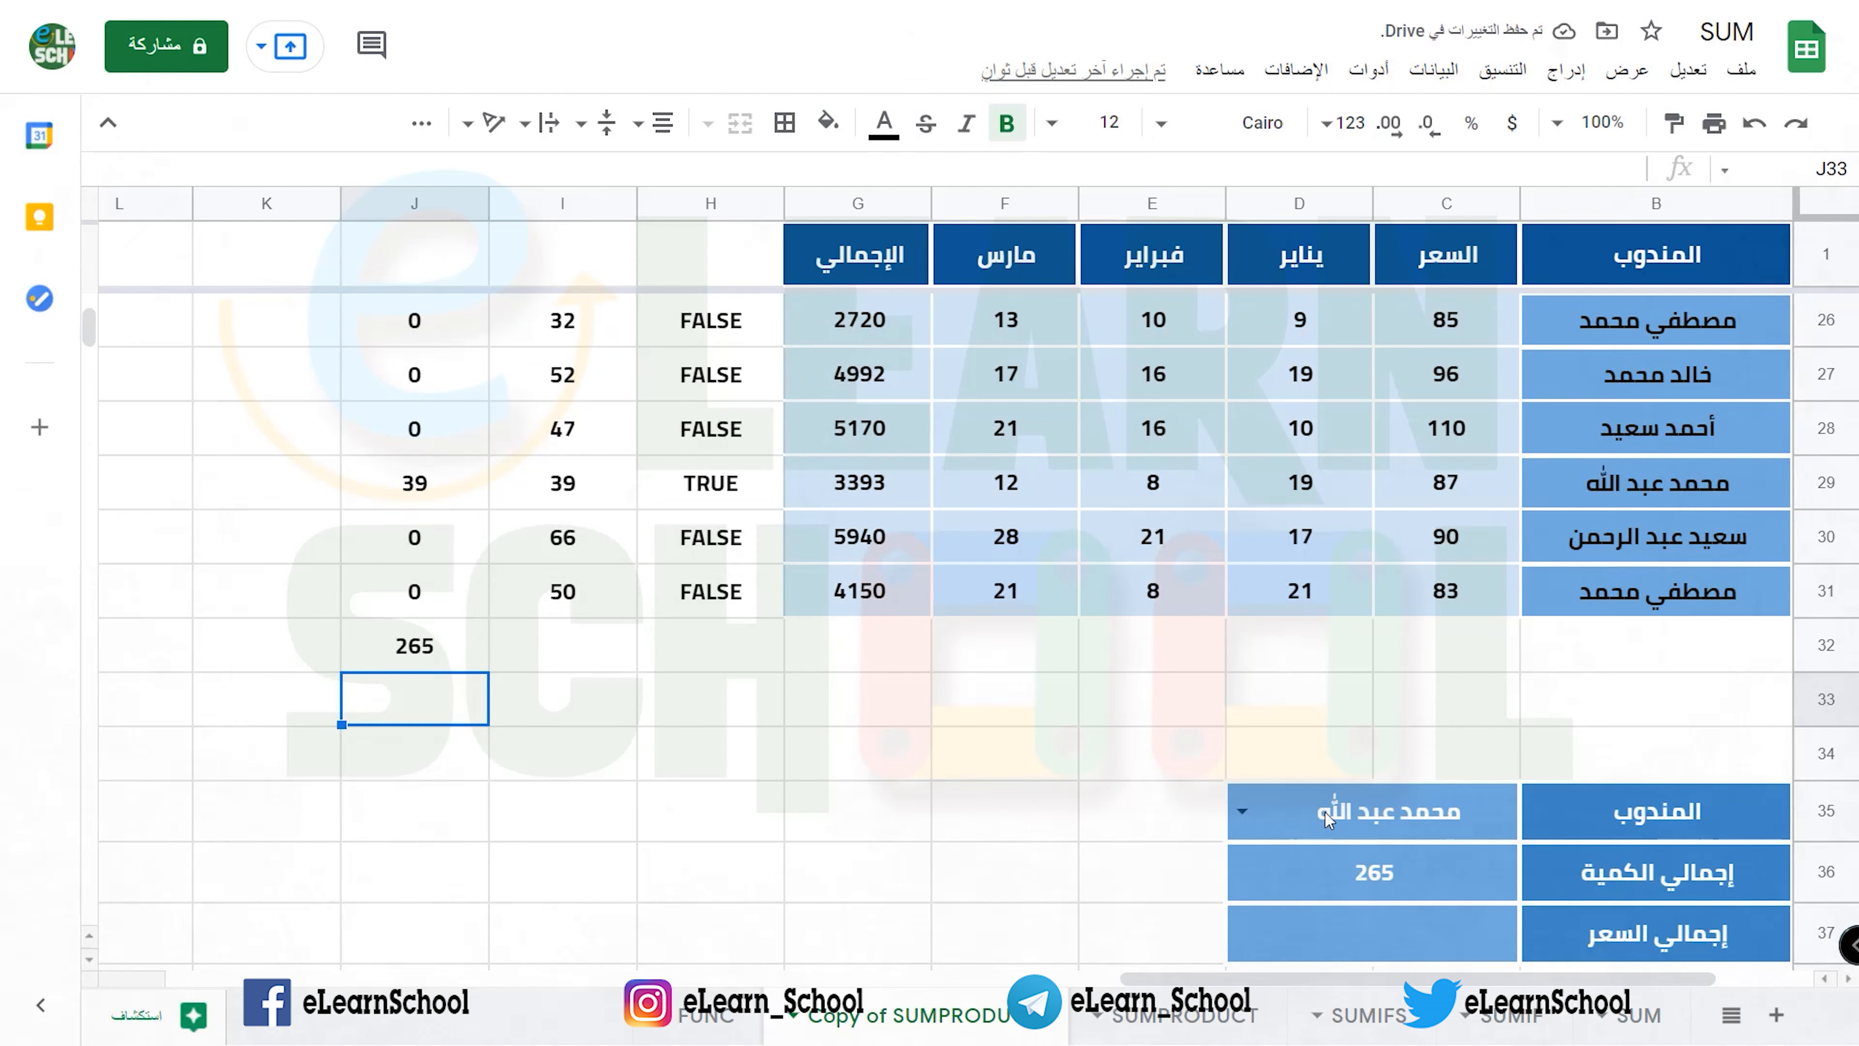
# - Select the representative named in B3 in the C35 list and compare the J32 total with the SUMPRODUCT result in C36
pyautogui.click(379, 649)
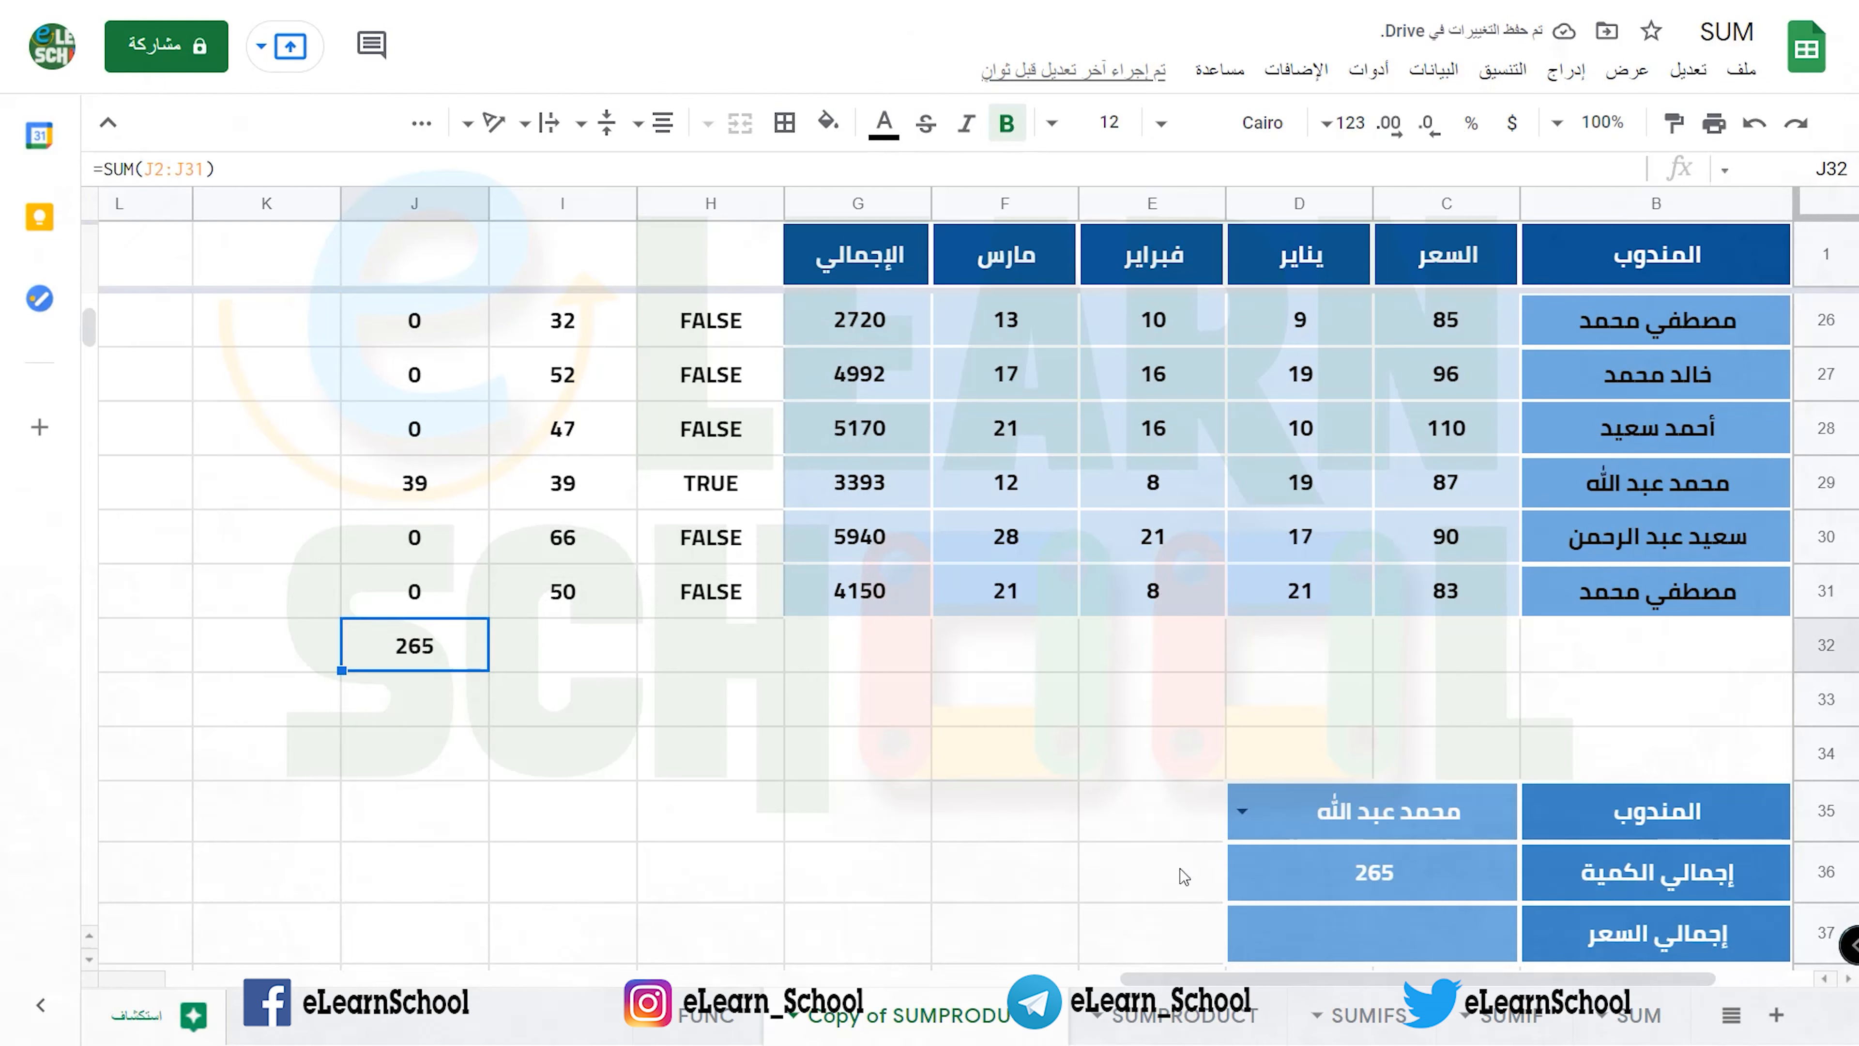
pyautogui.click(1264, 866)
pyautogui.doubleClick(1246, 818)
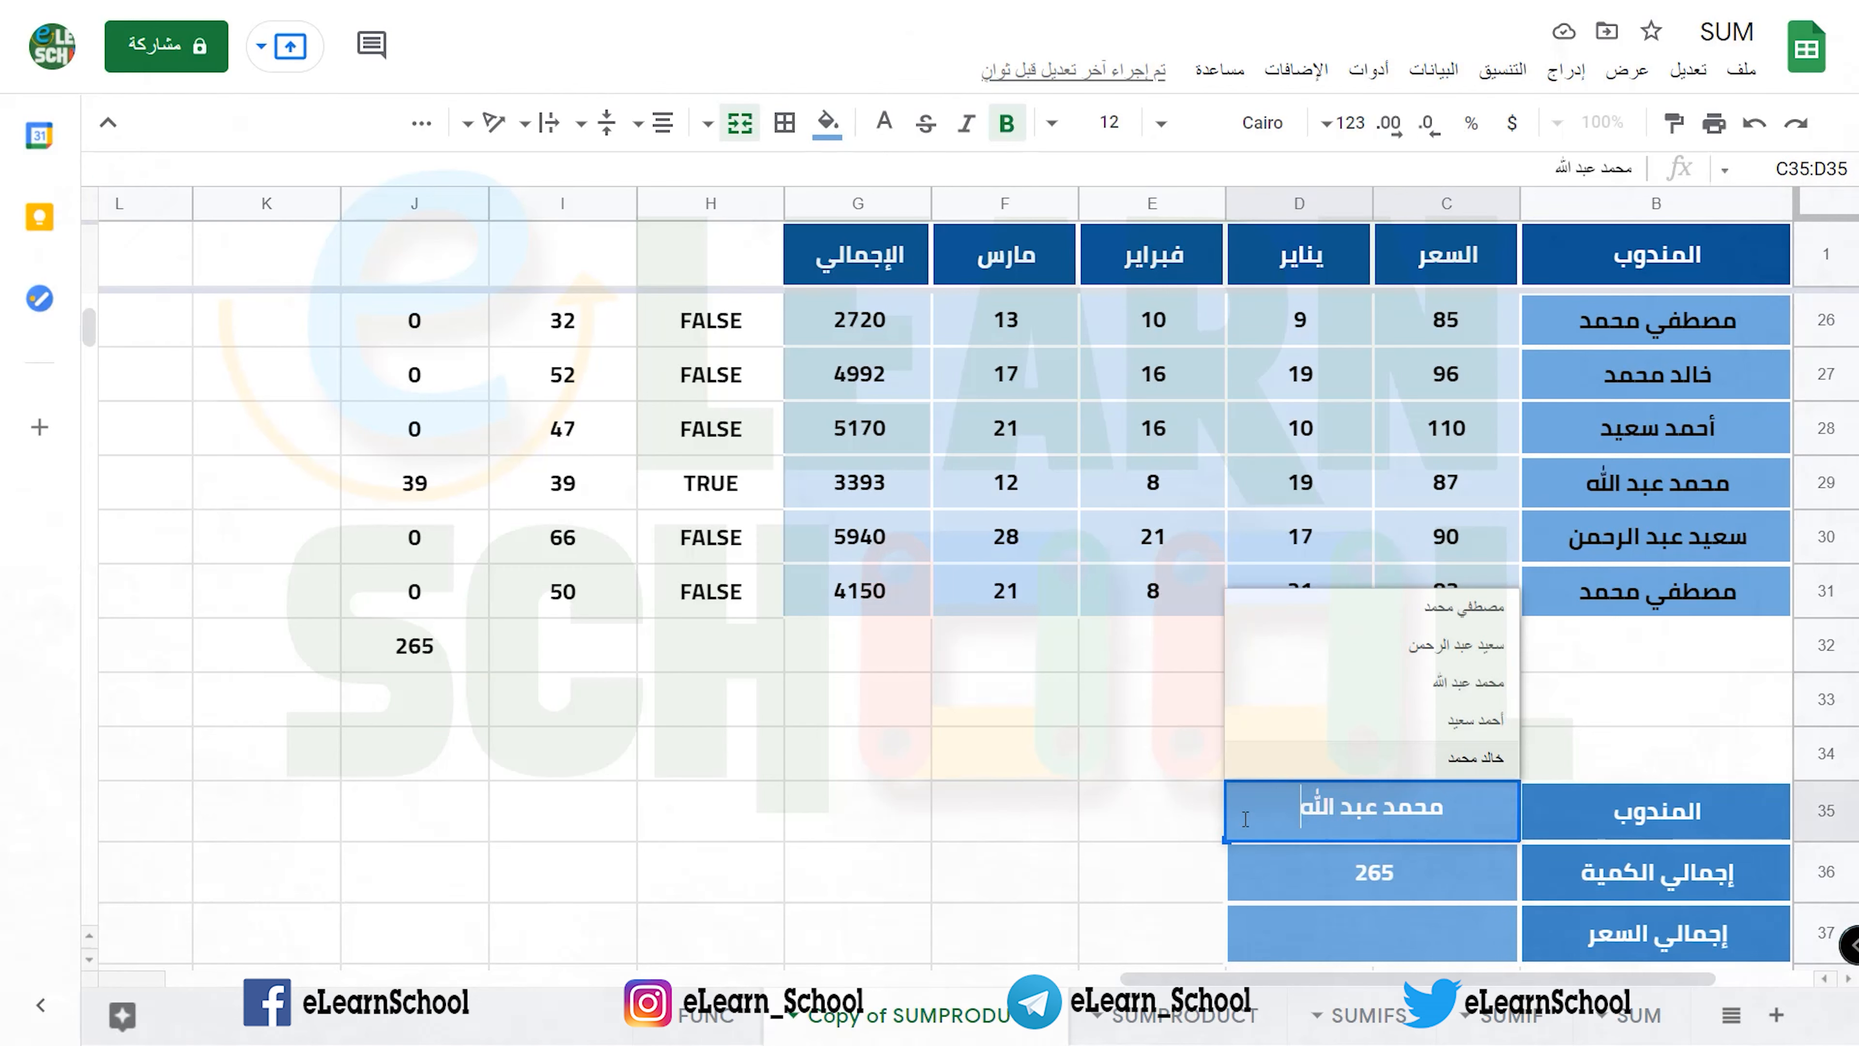
pyautogui.click(1294, 735)
pyautogui.click(470, 654)
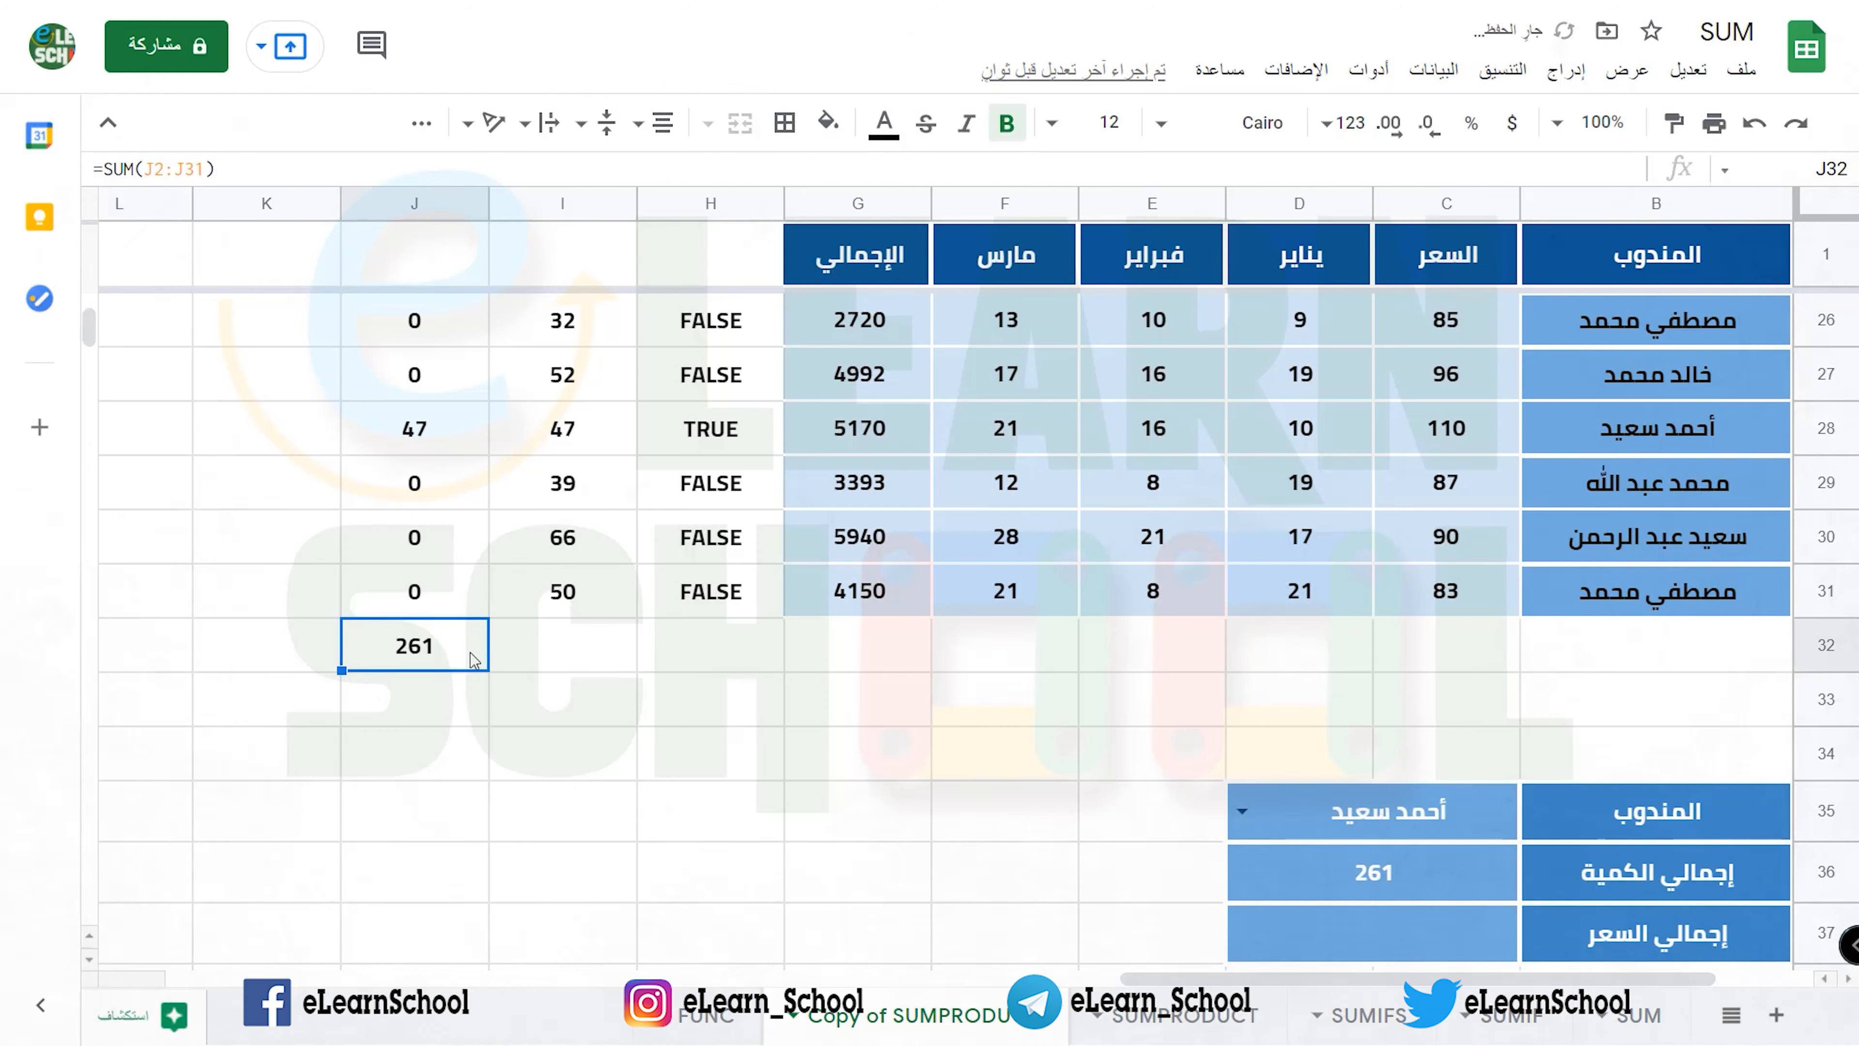
pyautogui.click(1449, 869)
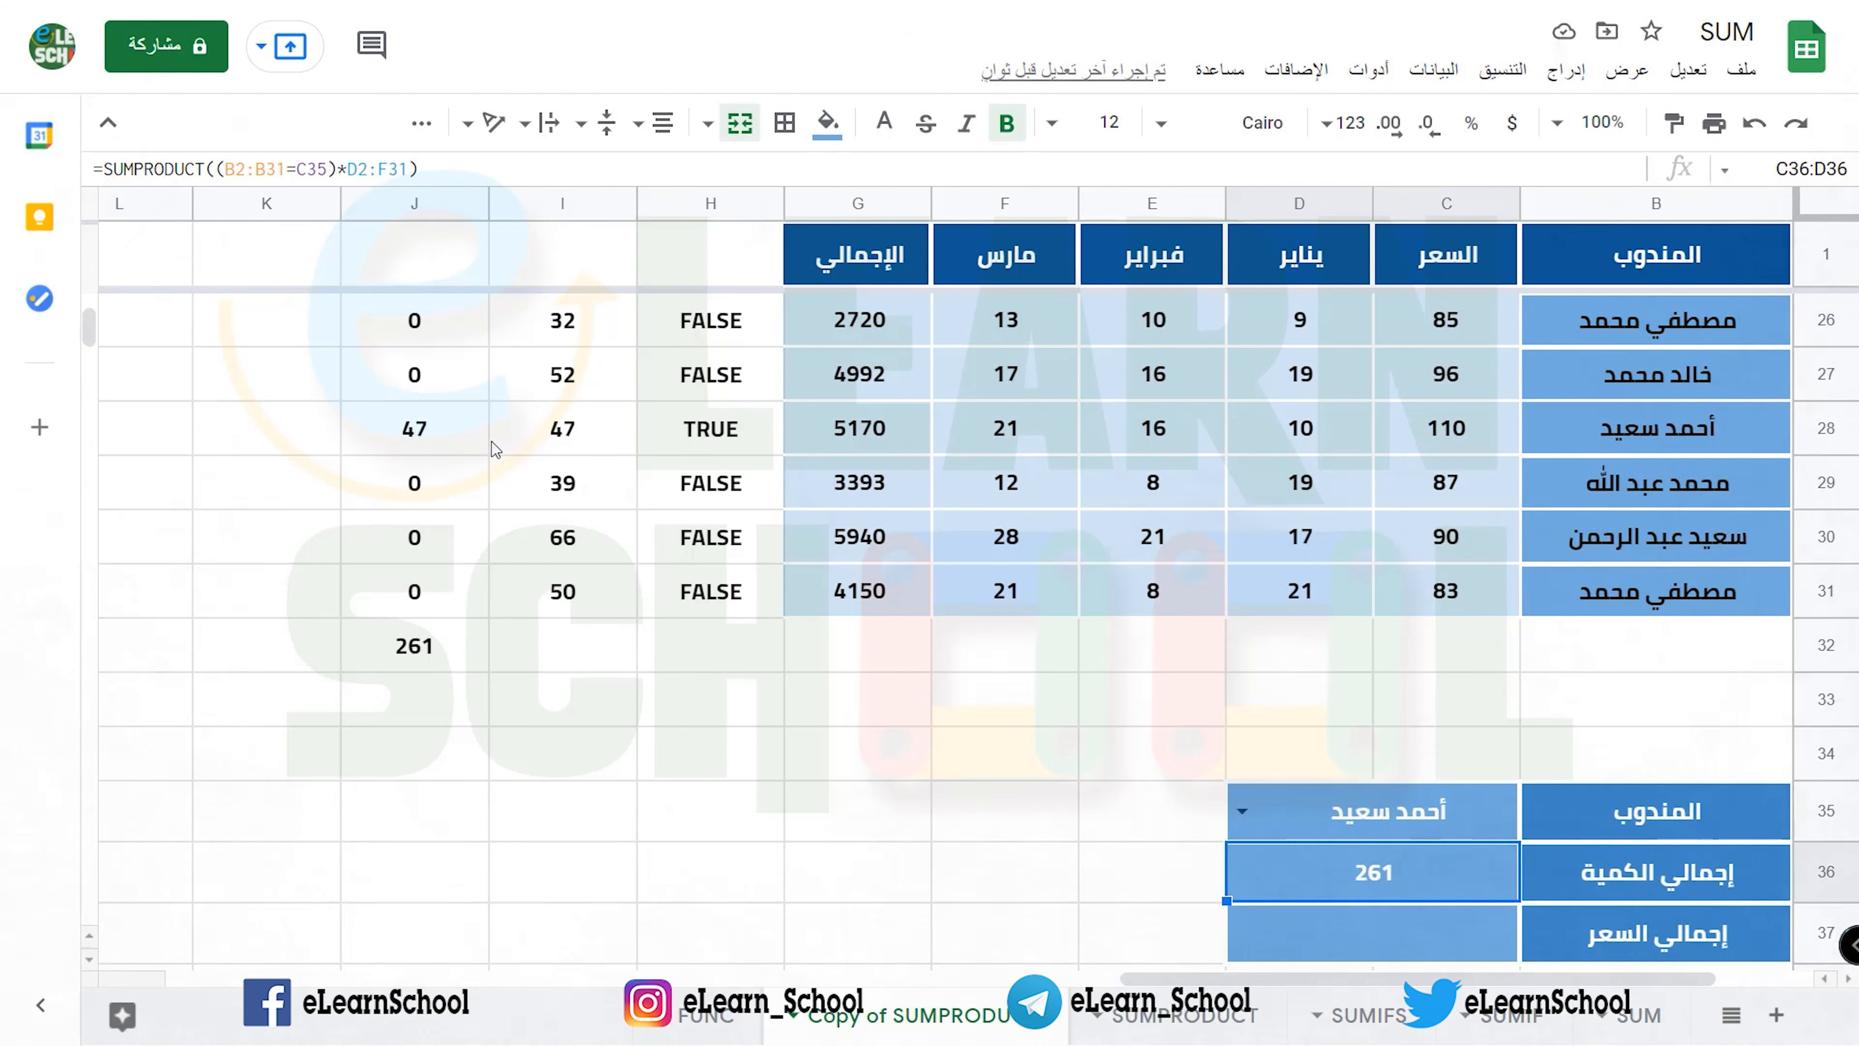
pyautogui.moveTo(659, 386); pyautogui.dragTo(403, 539)
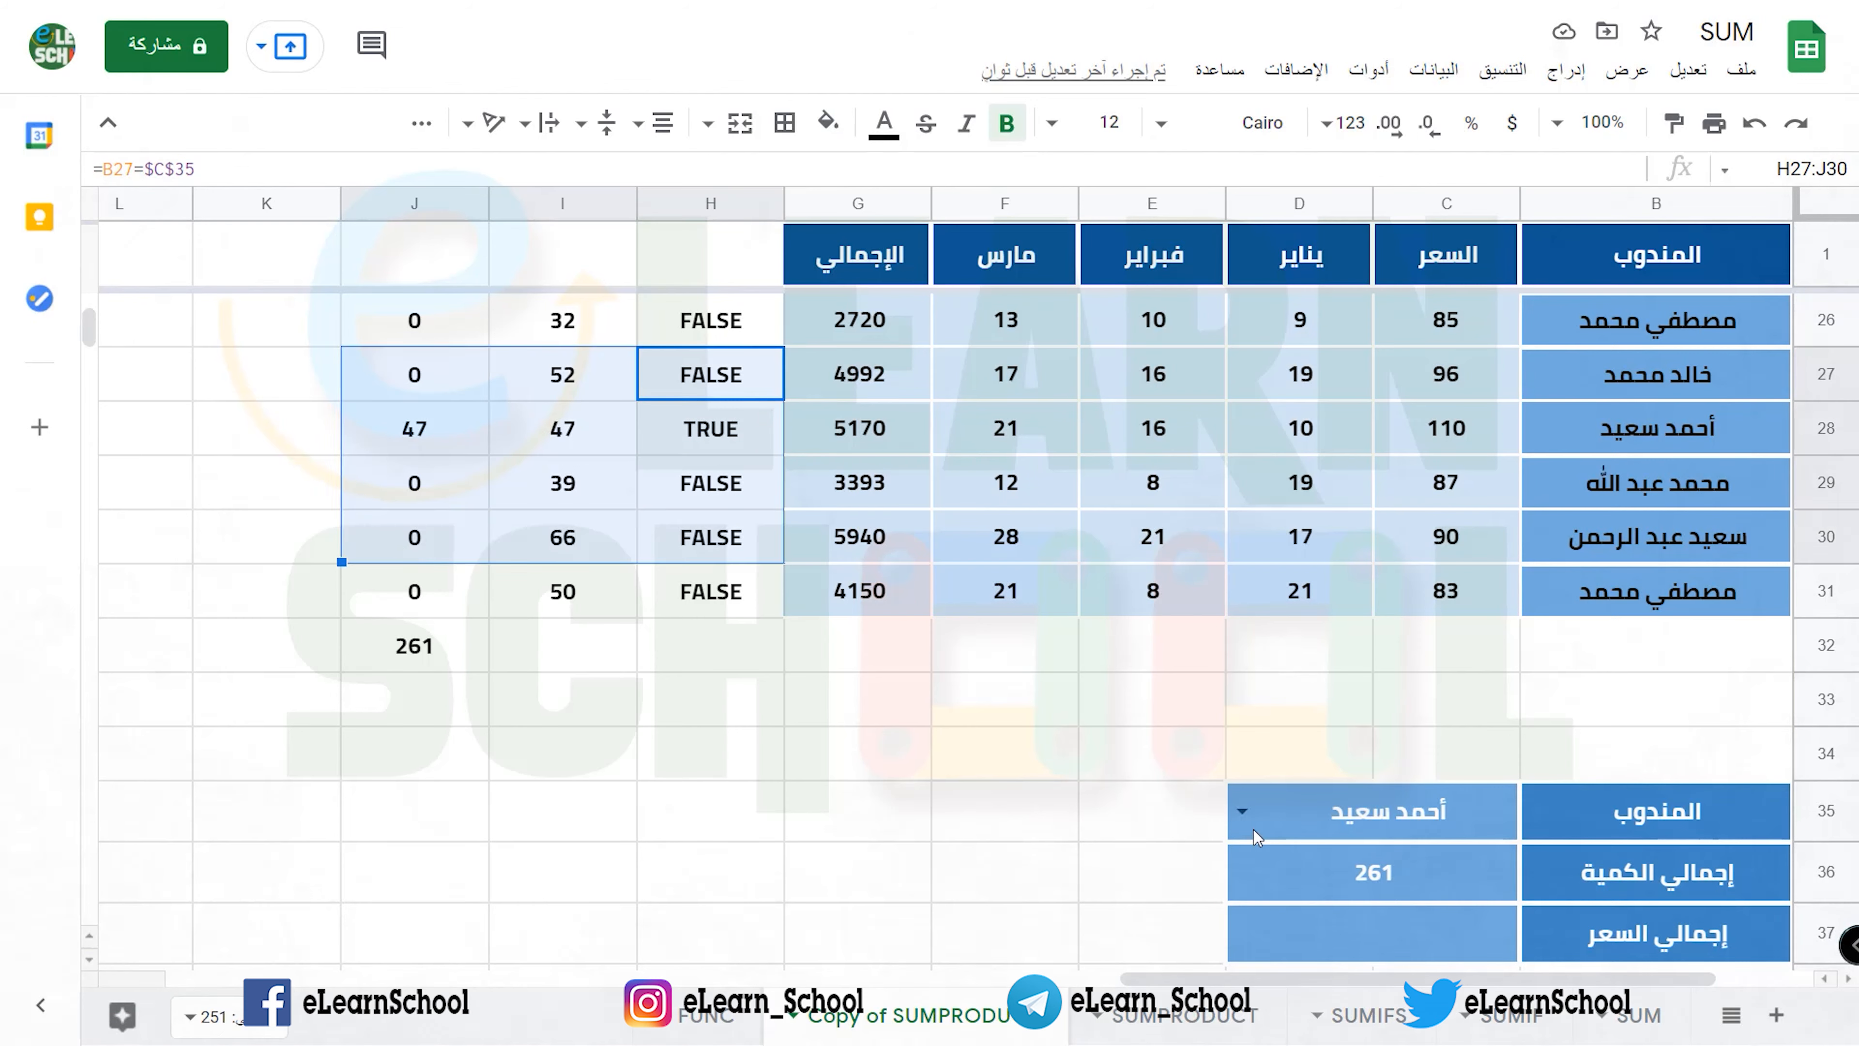
# - Select the representative named in B31 in the C35 list and compare the totals in J32 and C36
pyautogui.click(1242, 810)
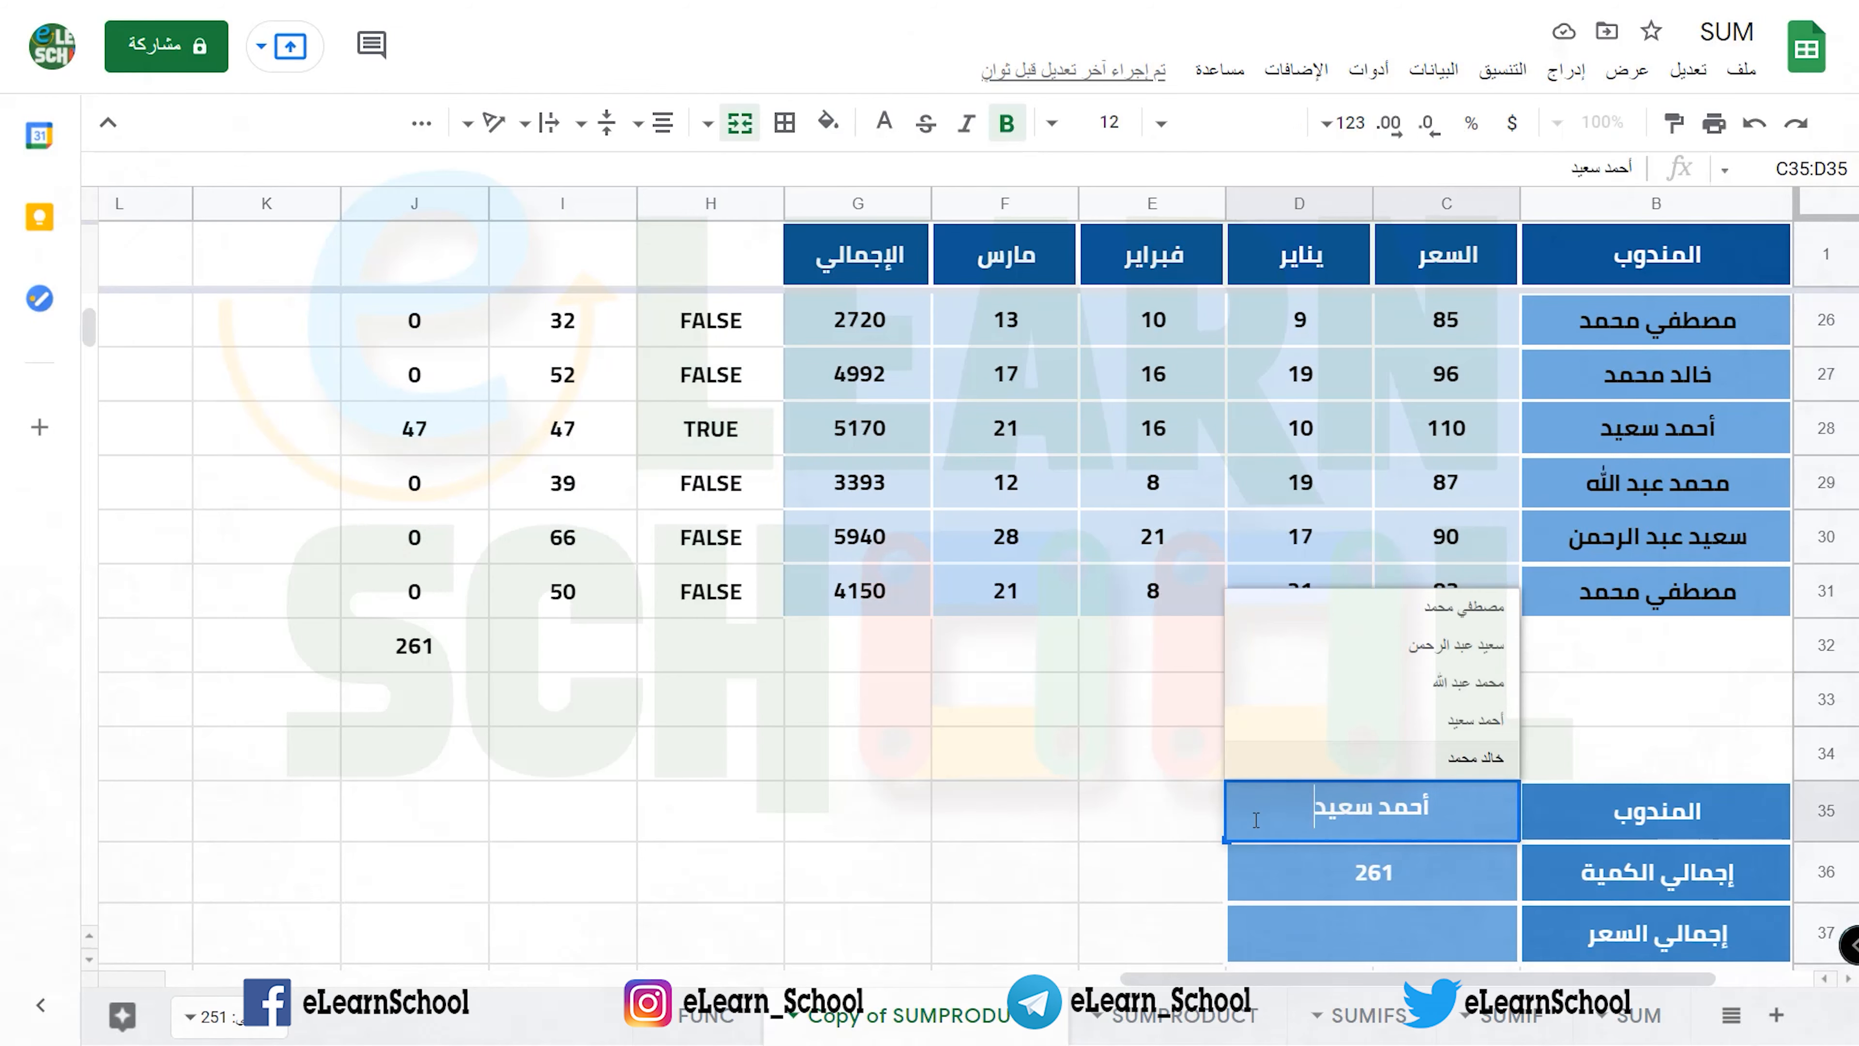
pyautogui.click(1413, 607)
pyautogui.click(481, 665)
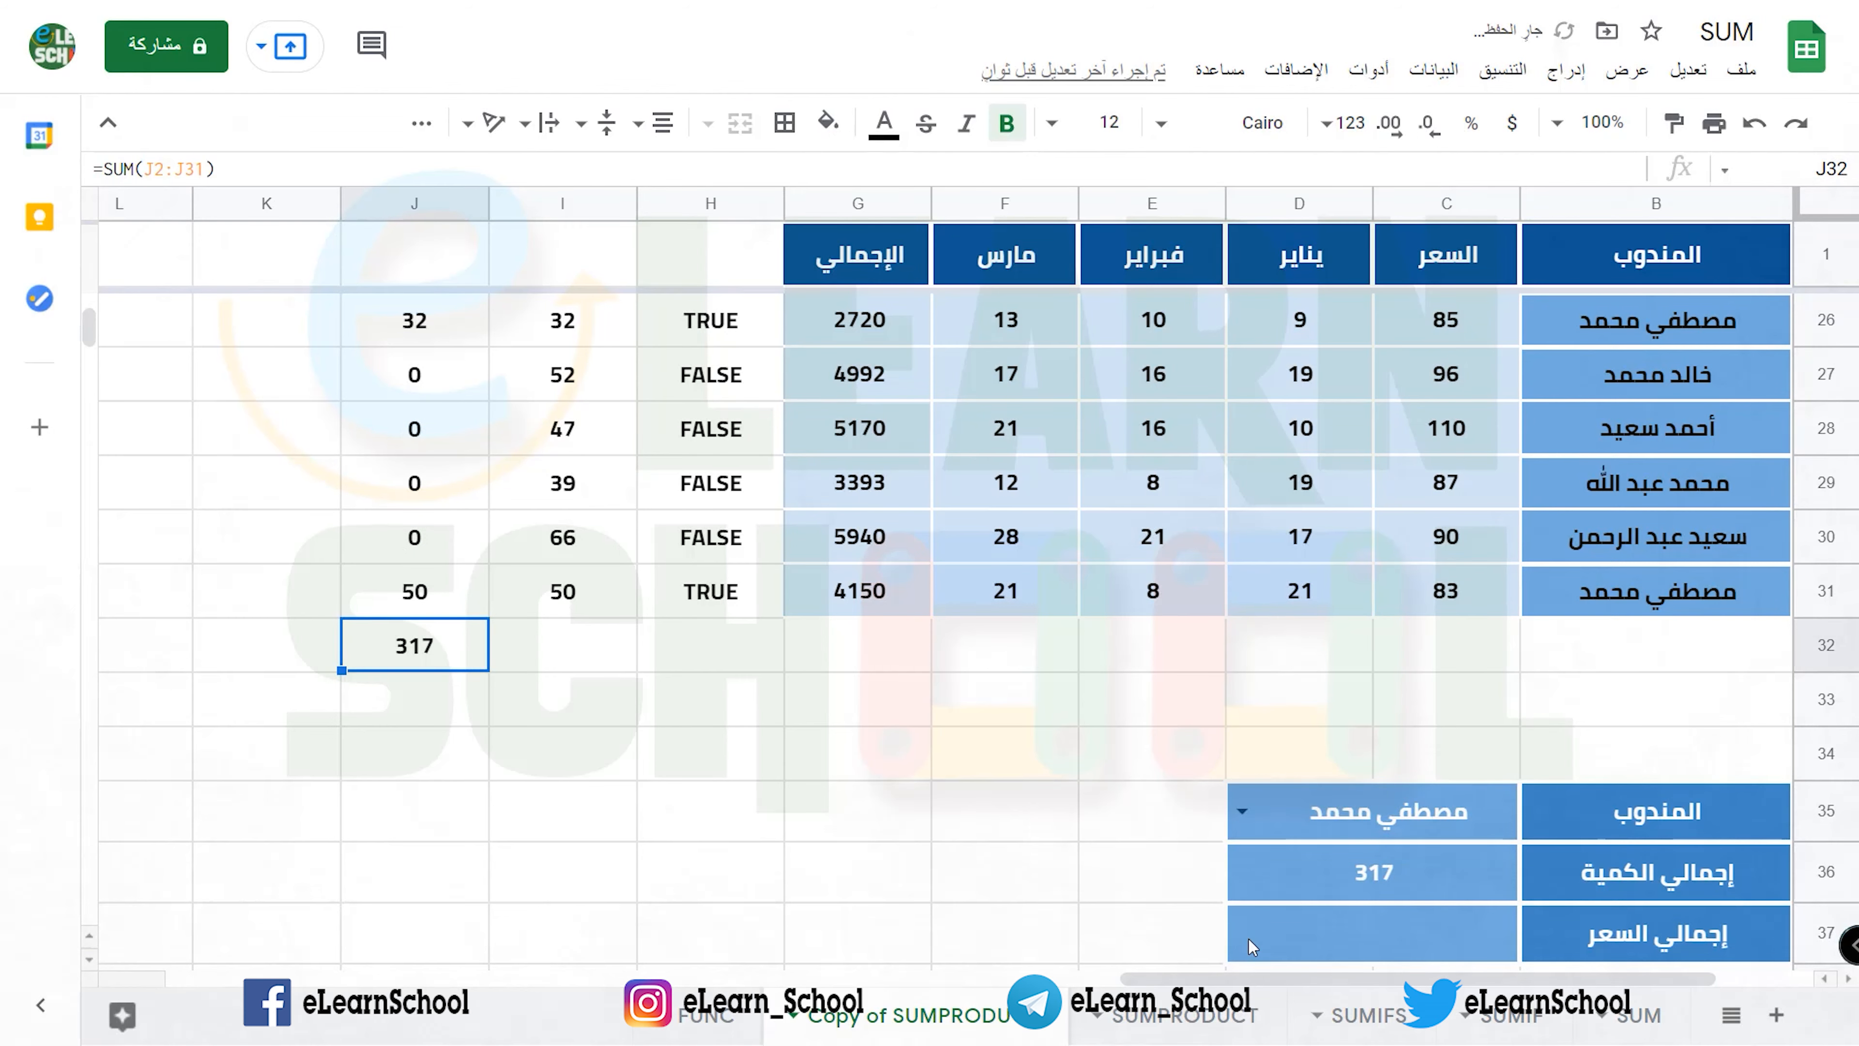
pyautogui.click(1279, 867)
# - Copy the full text of the SUMPRODUCT formula in C36, leave the formula unedited and select C37
pyautogui.scroll(-1, 1285, 810)
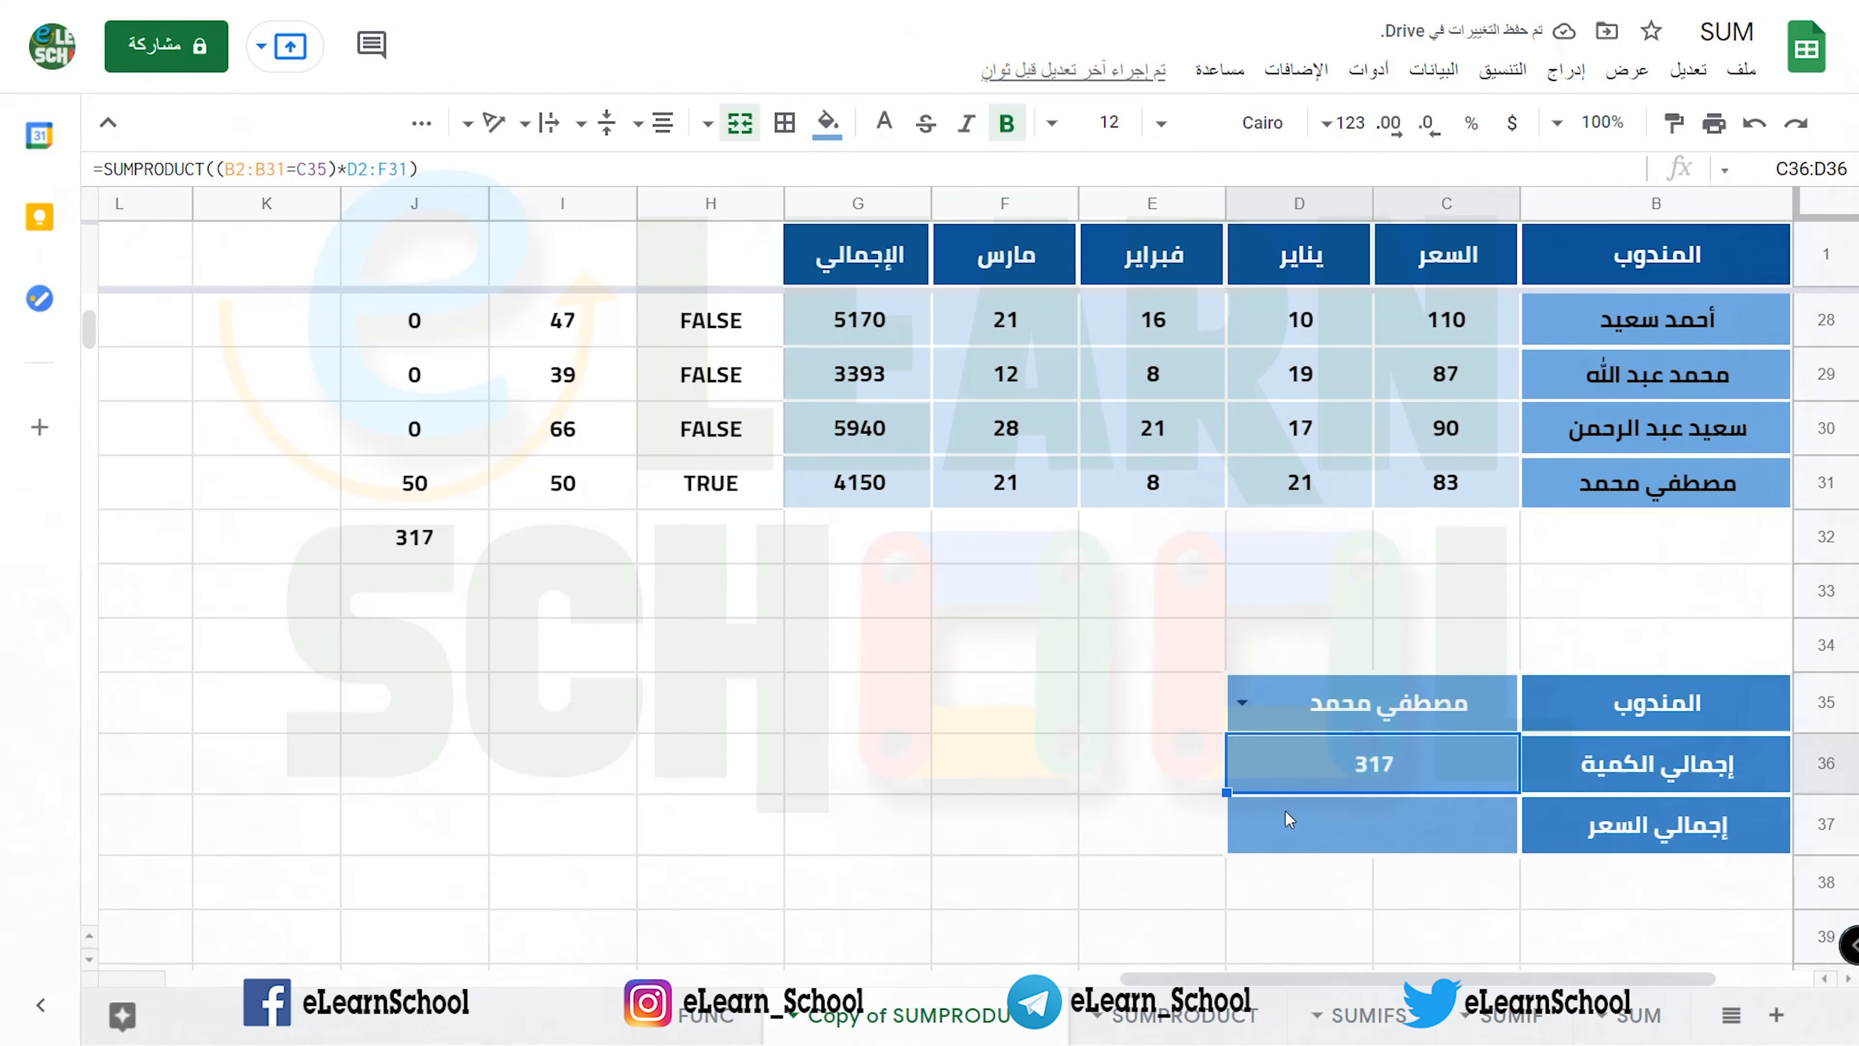
pyautogui.moveTo(1355, 977); pyautogui.dragTo(1530, 963)
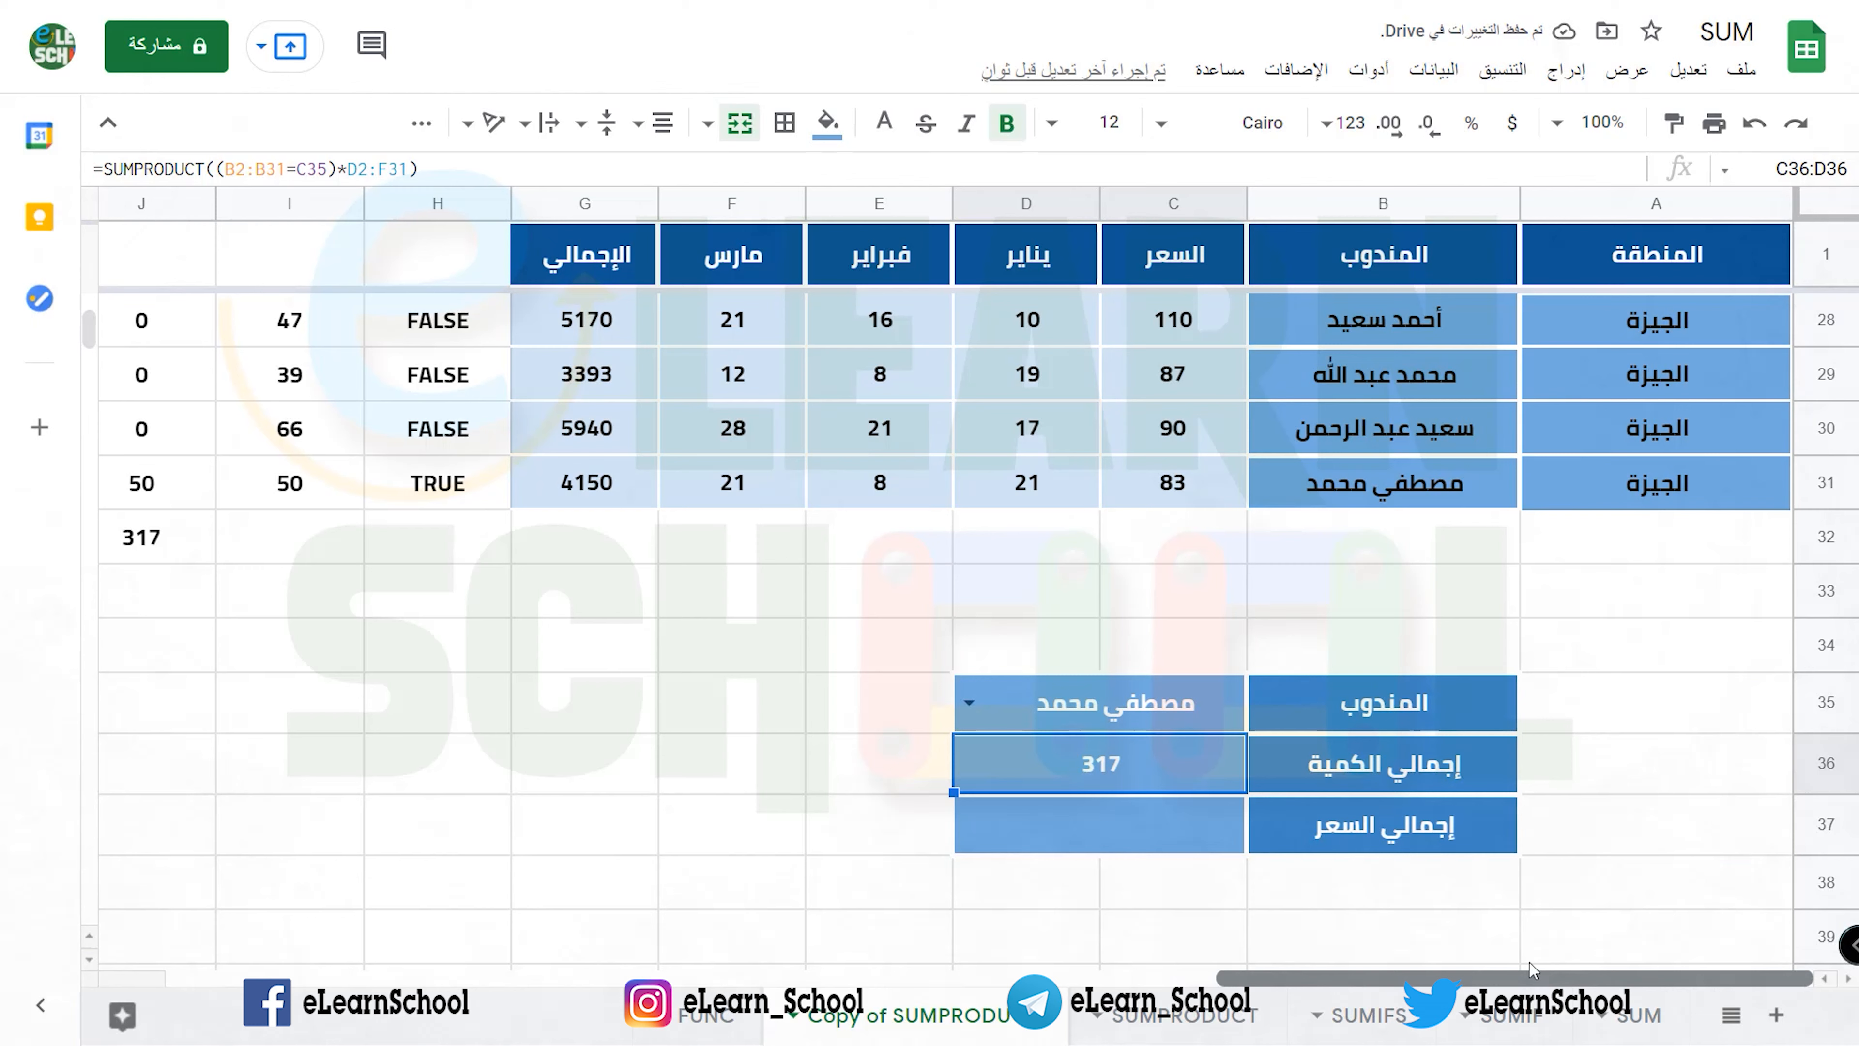
pyautogui.click(1170, 831)
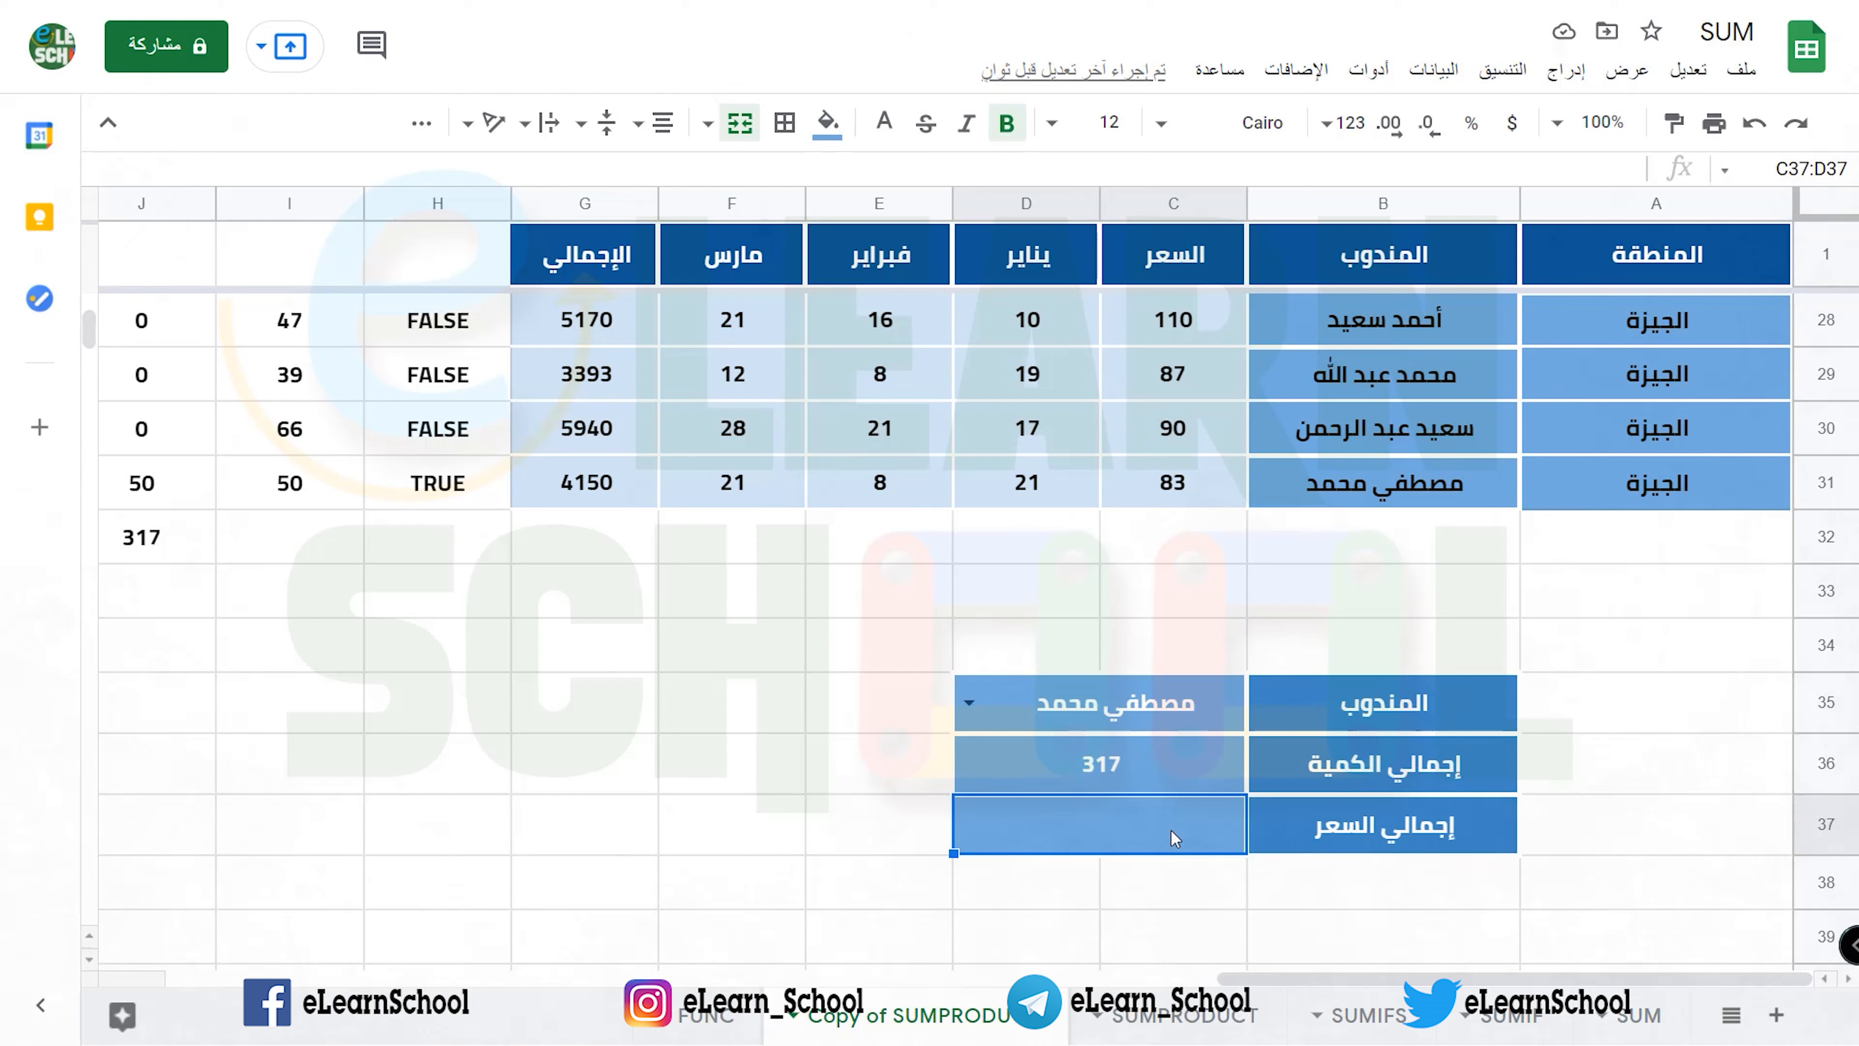
pyautogui.click(1173, 773)
pyautogui.doubleClick(1173, 773)
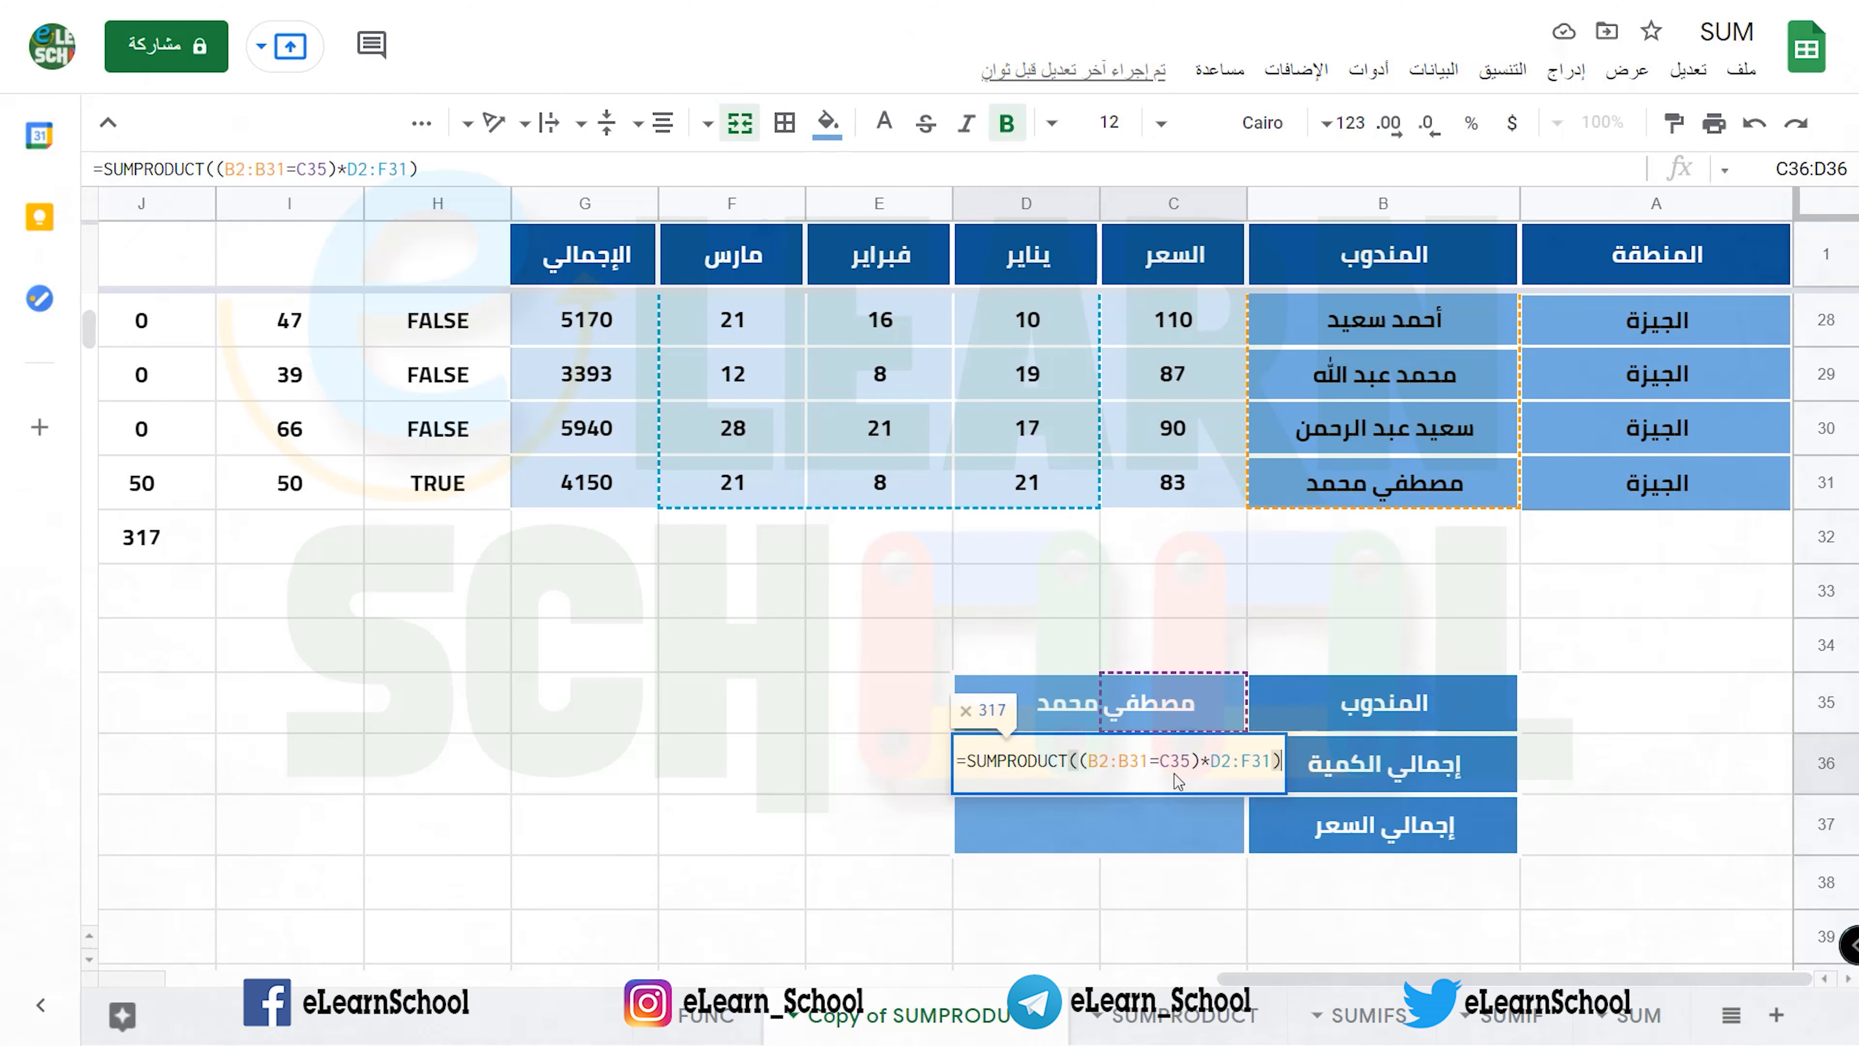
pyautogui.tripleClick(1162, 769)
pyautogui.hotkey('ctrl', 'c')
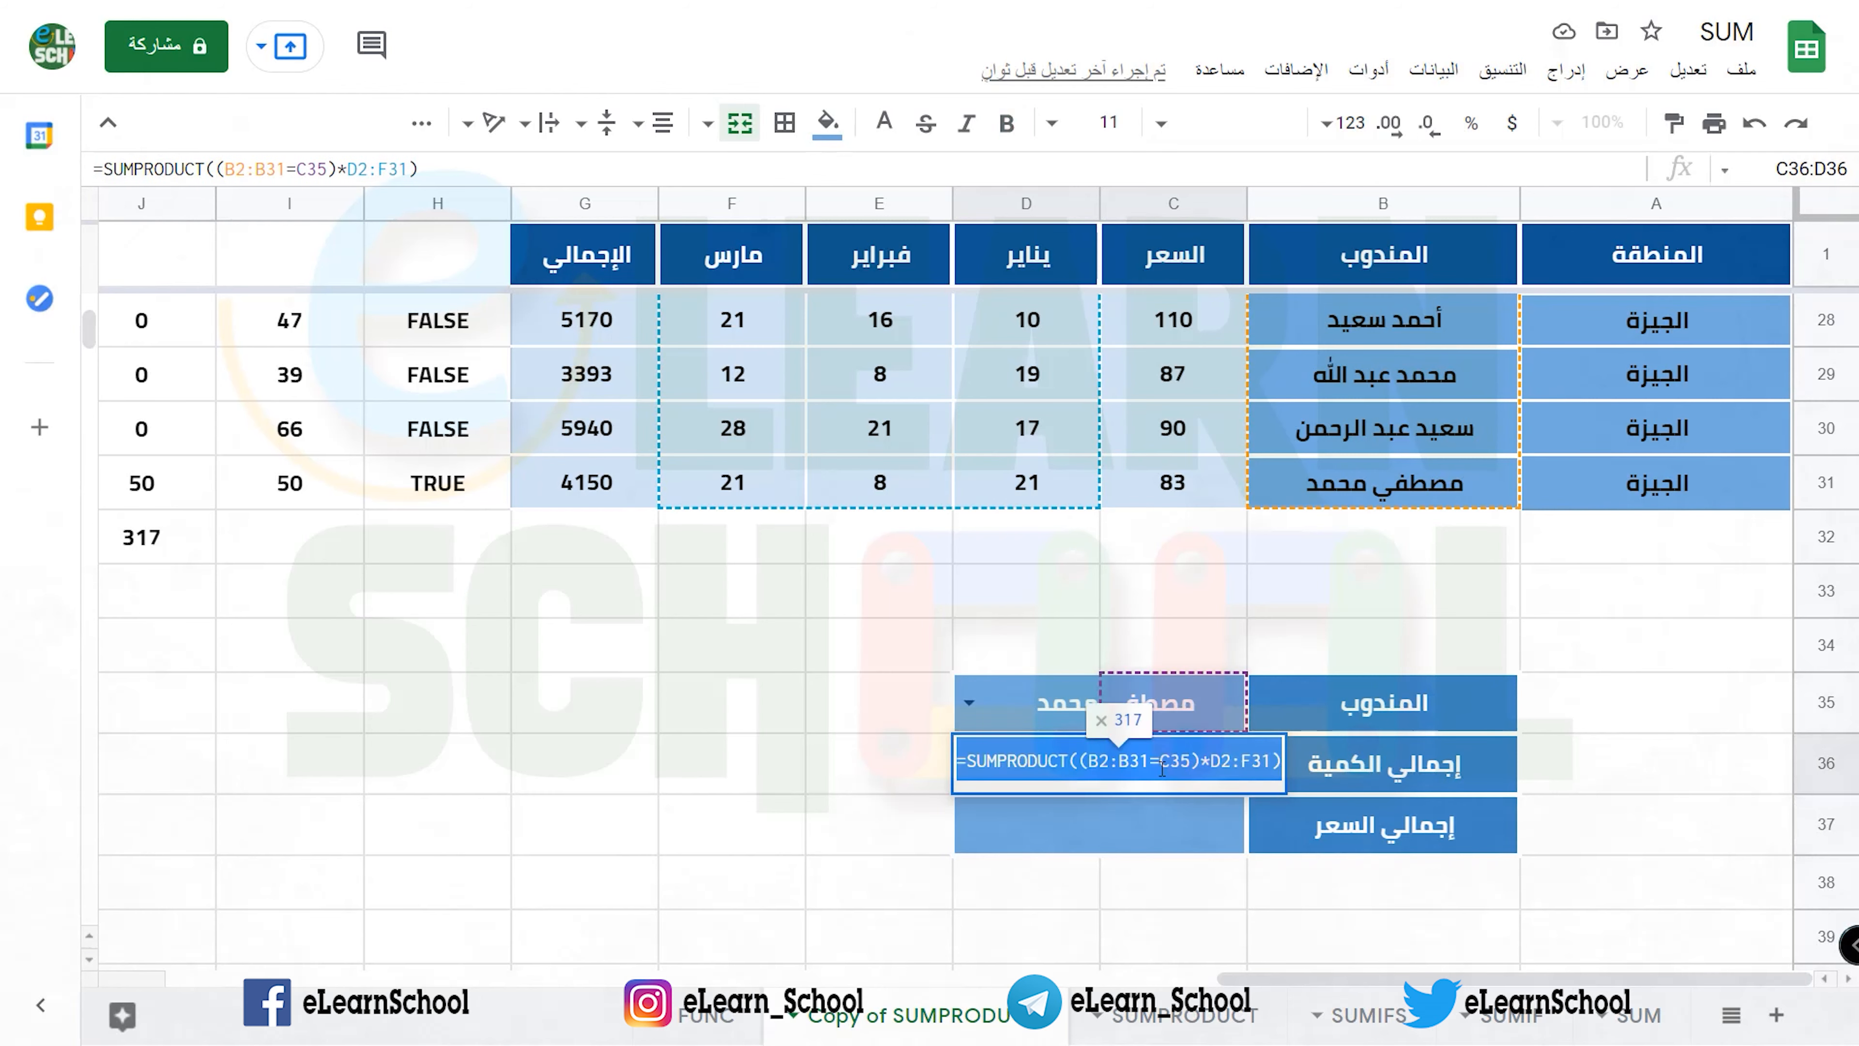
pyautogui.press('Return')
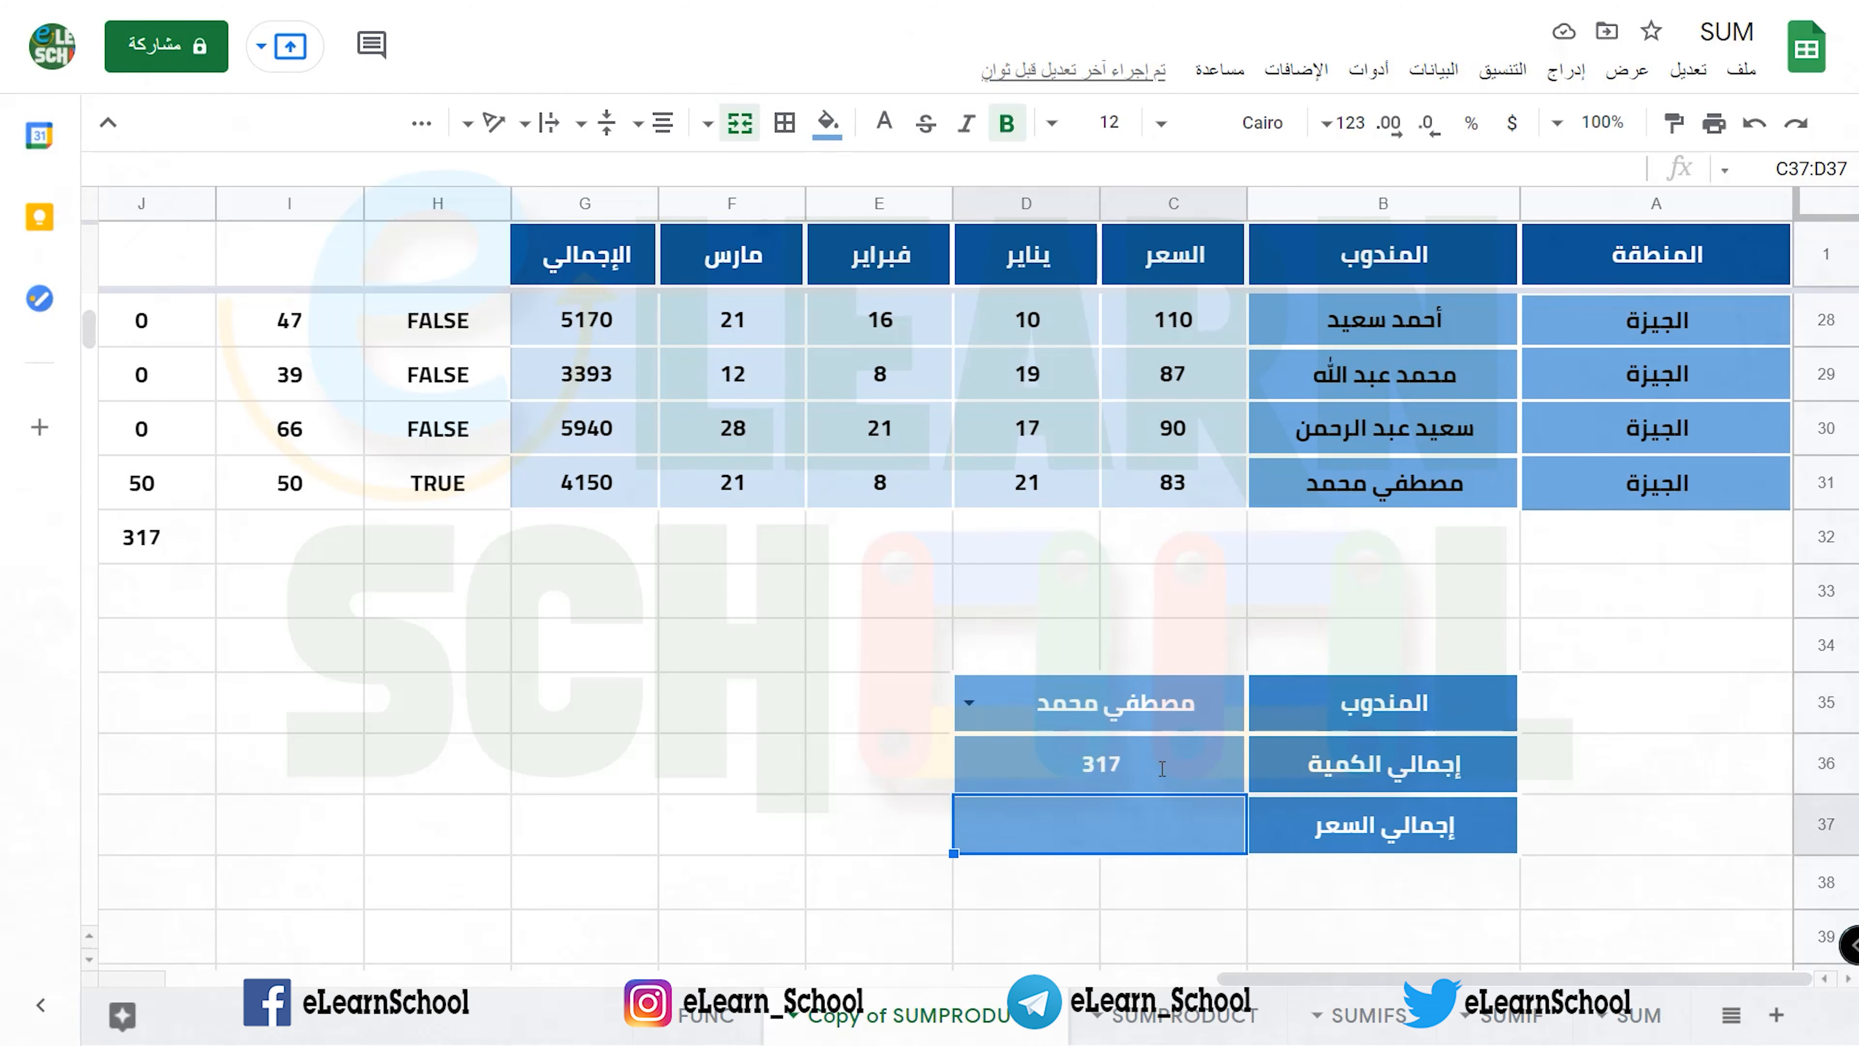
# - Enter =SUMPRODUCT((B2:B31=C35)*D2:F31*C2:C31) in C37 by pasting the copied quantity formula and adding the price range
pyautogui.doubleClick(1163, 818)
pyautogui.hotkey('ctrl', 'v')
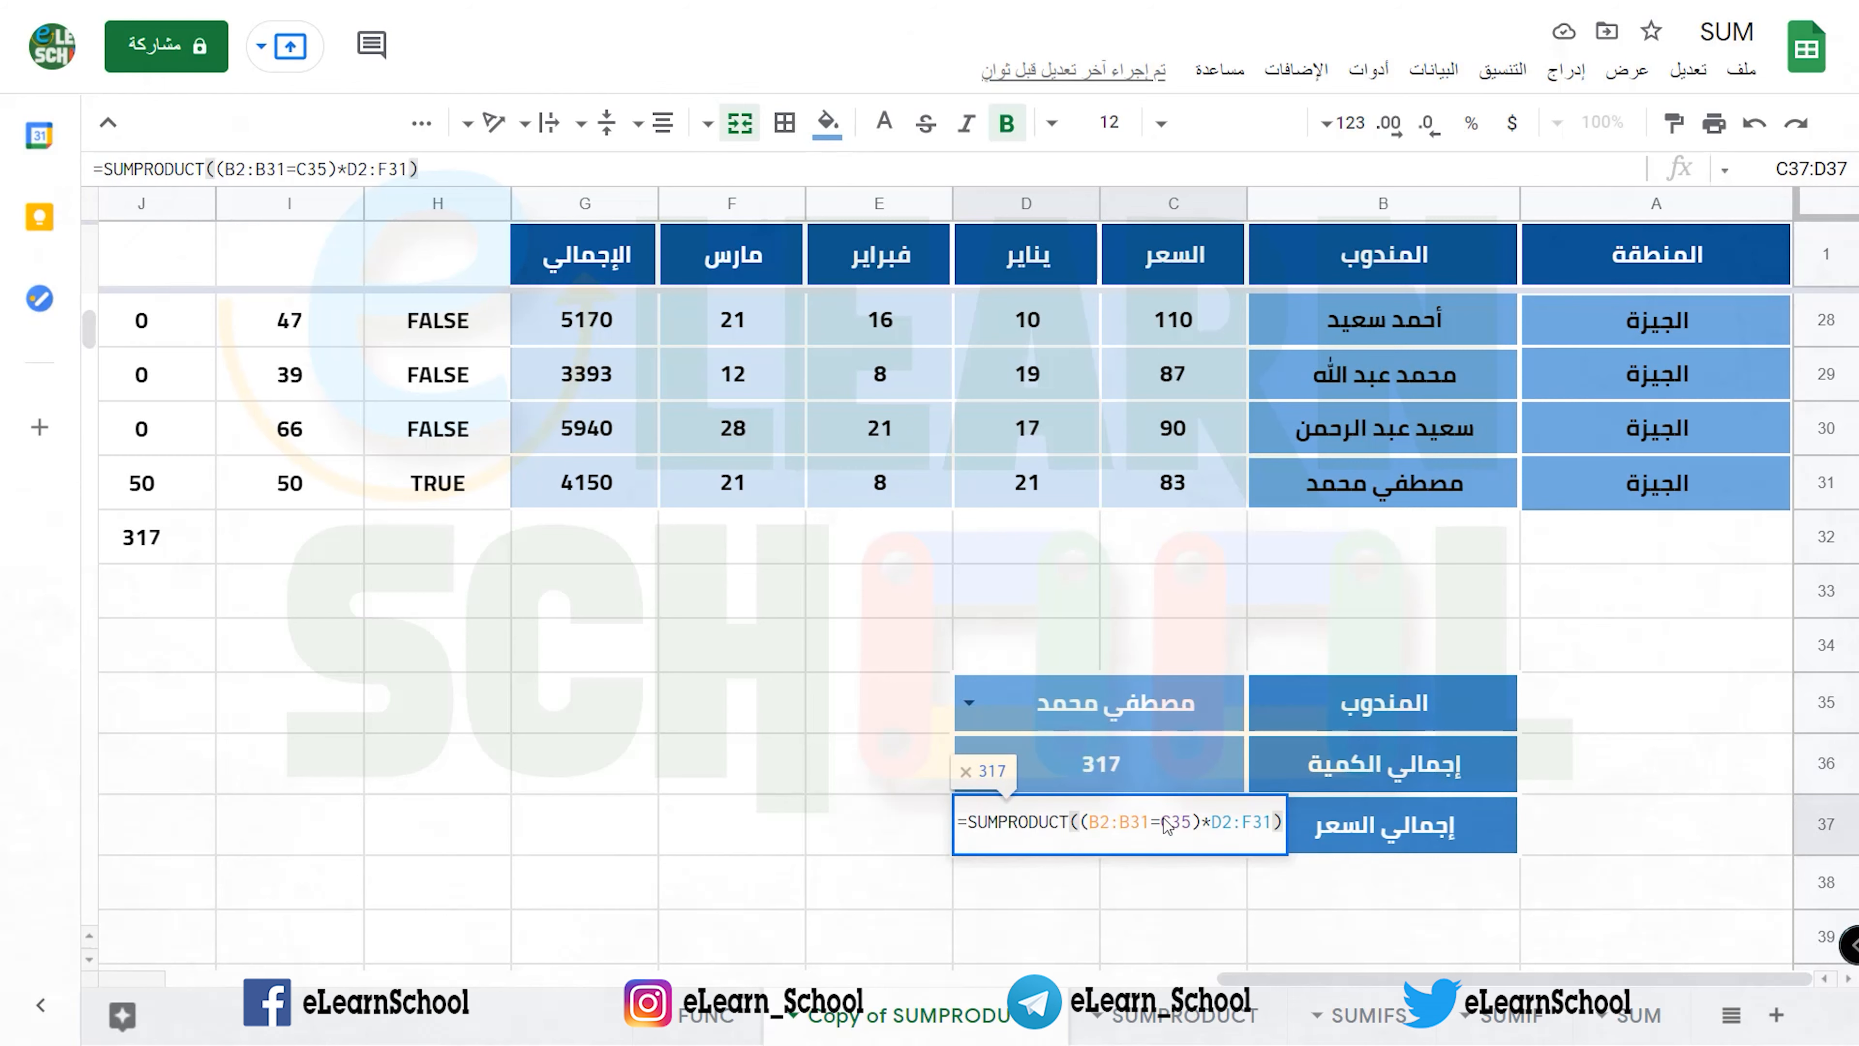
pyautogui.press('BackSpace')
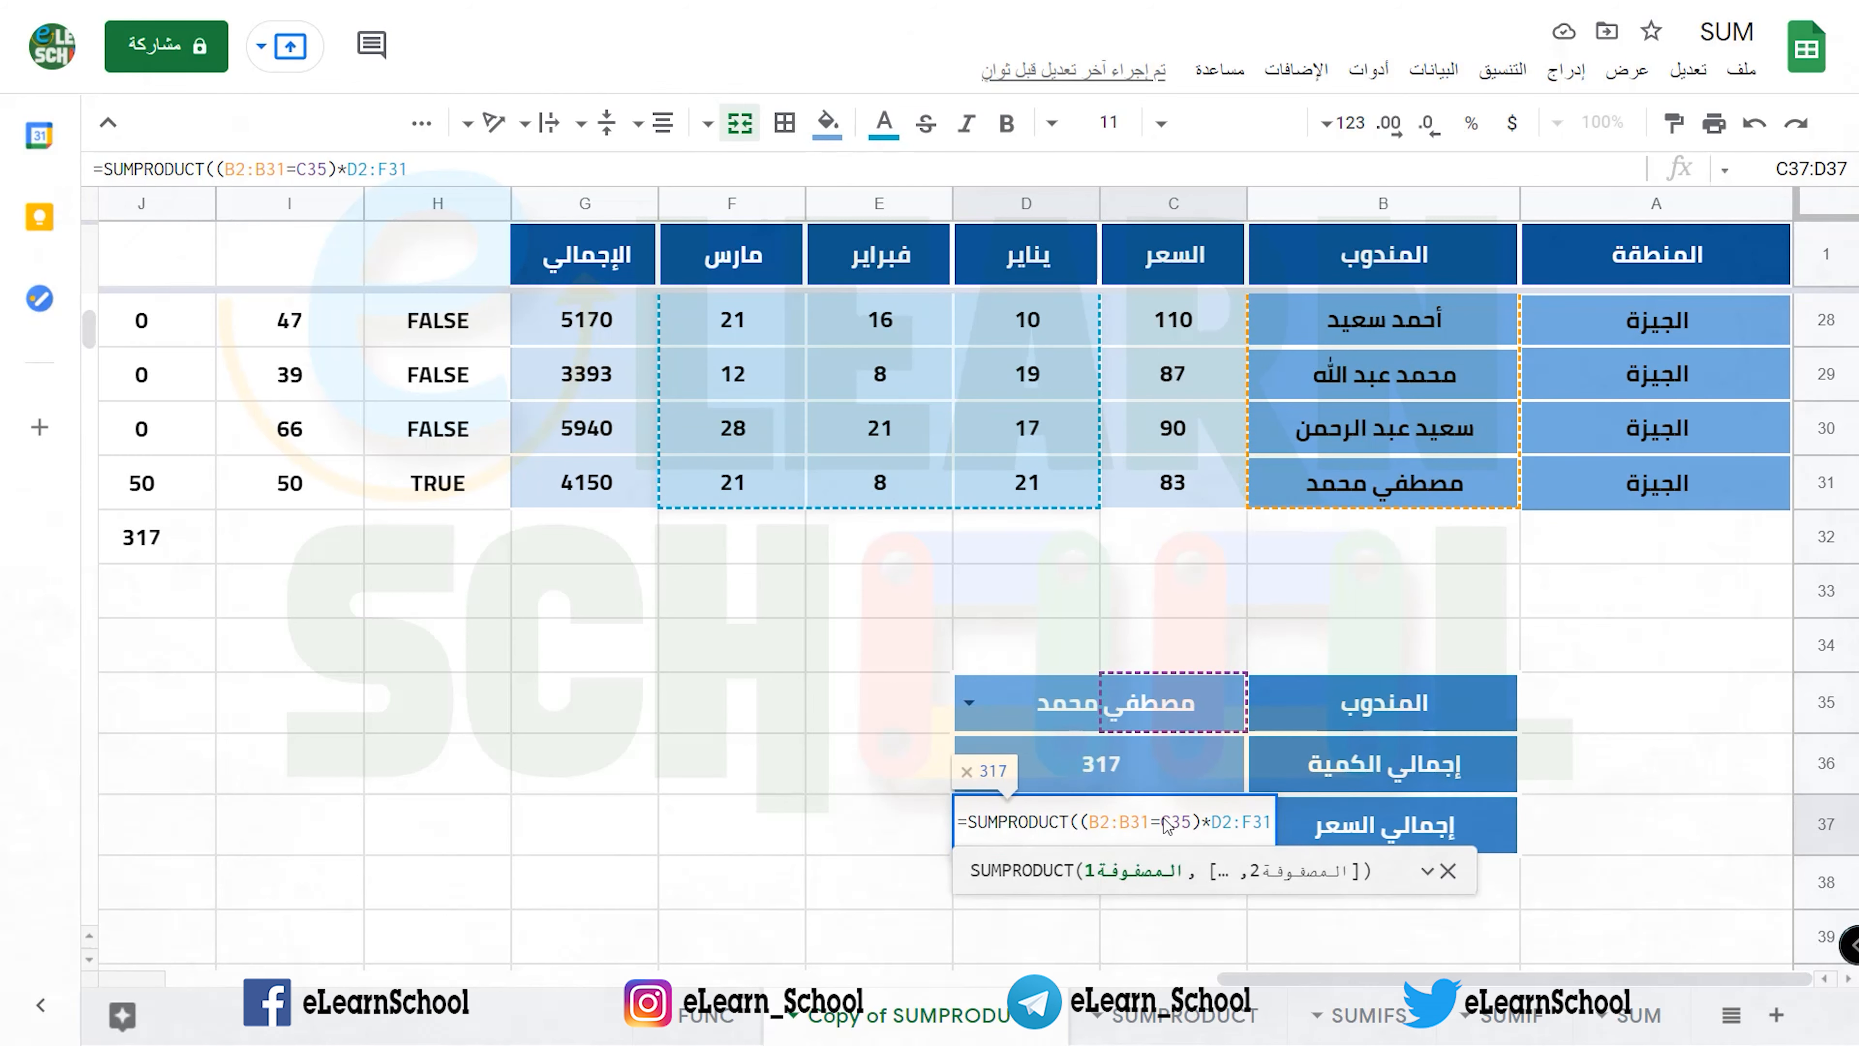
pyautogui.write('*')
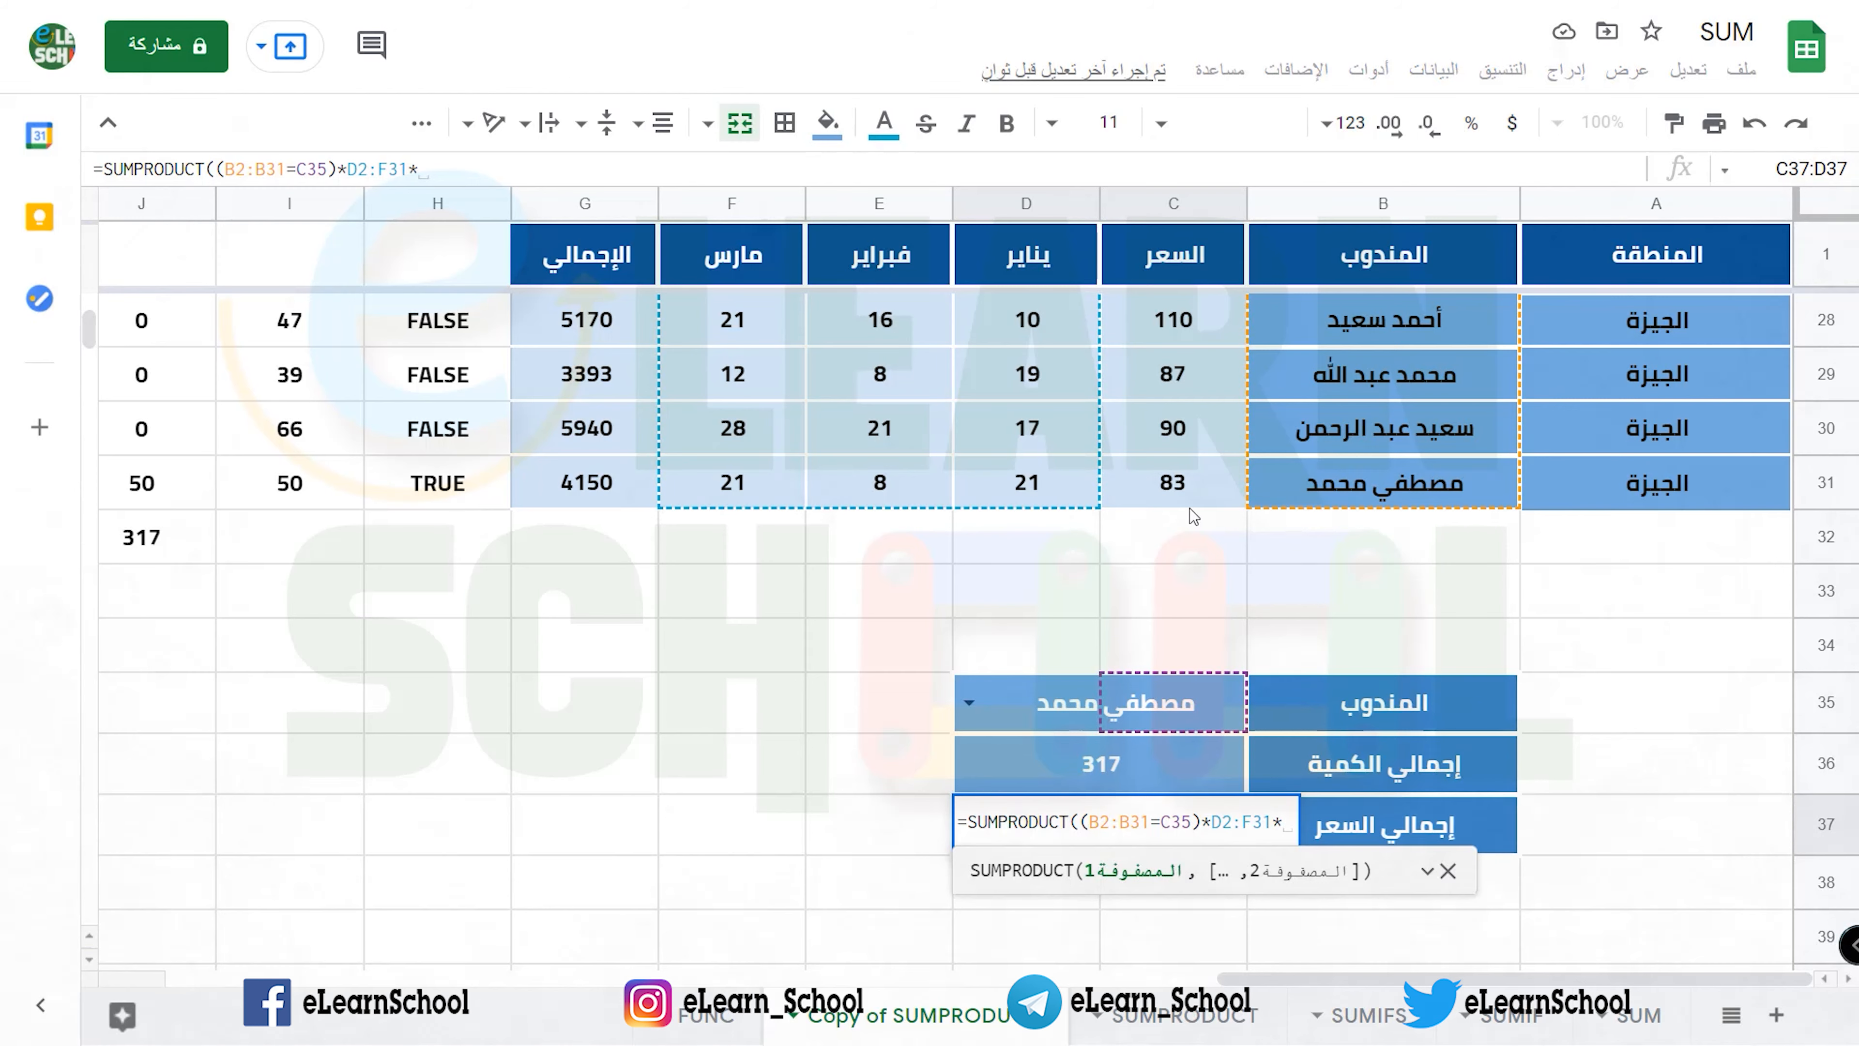
pyautogui.moveTo(1190, 494); pyautogui.dragTo(1182, 321)
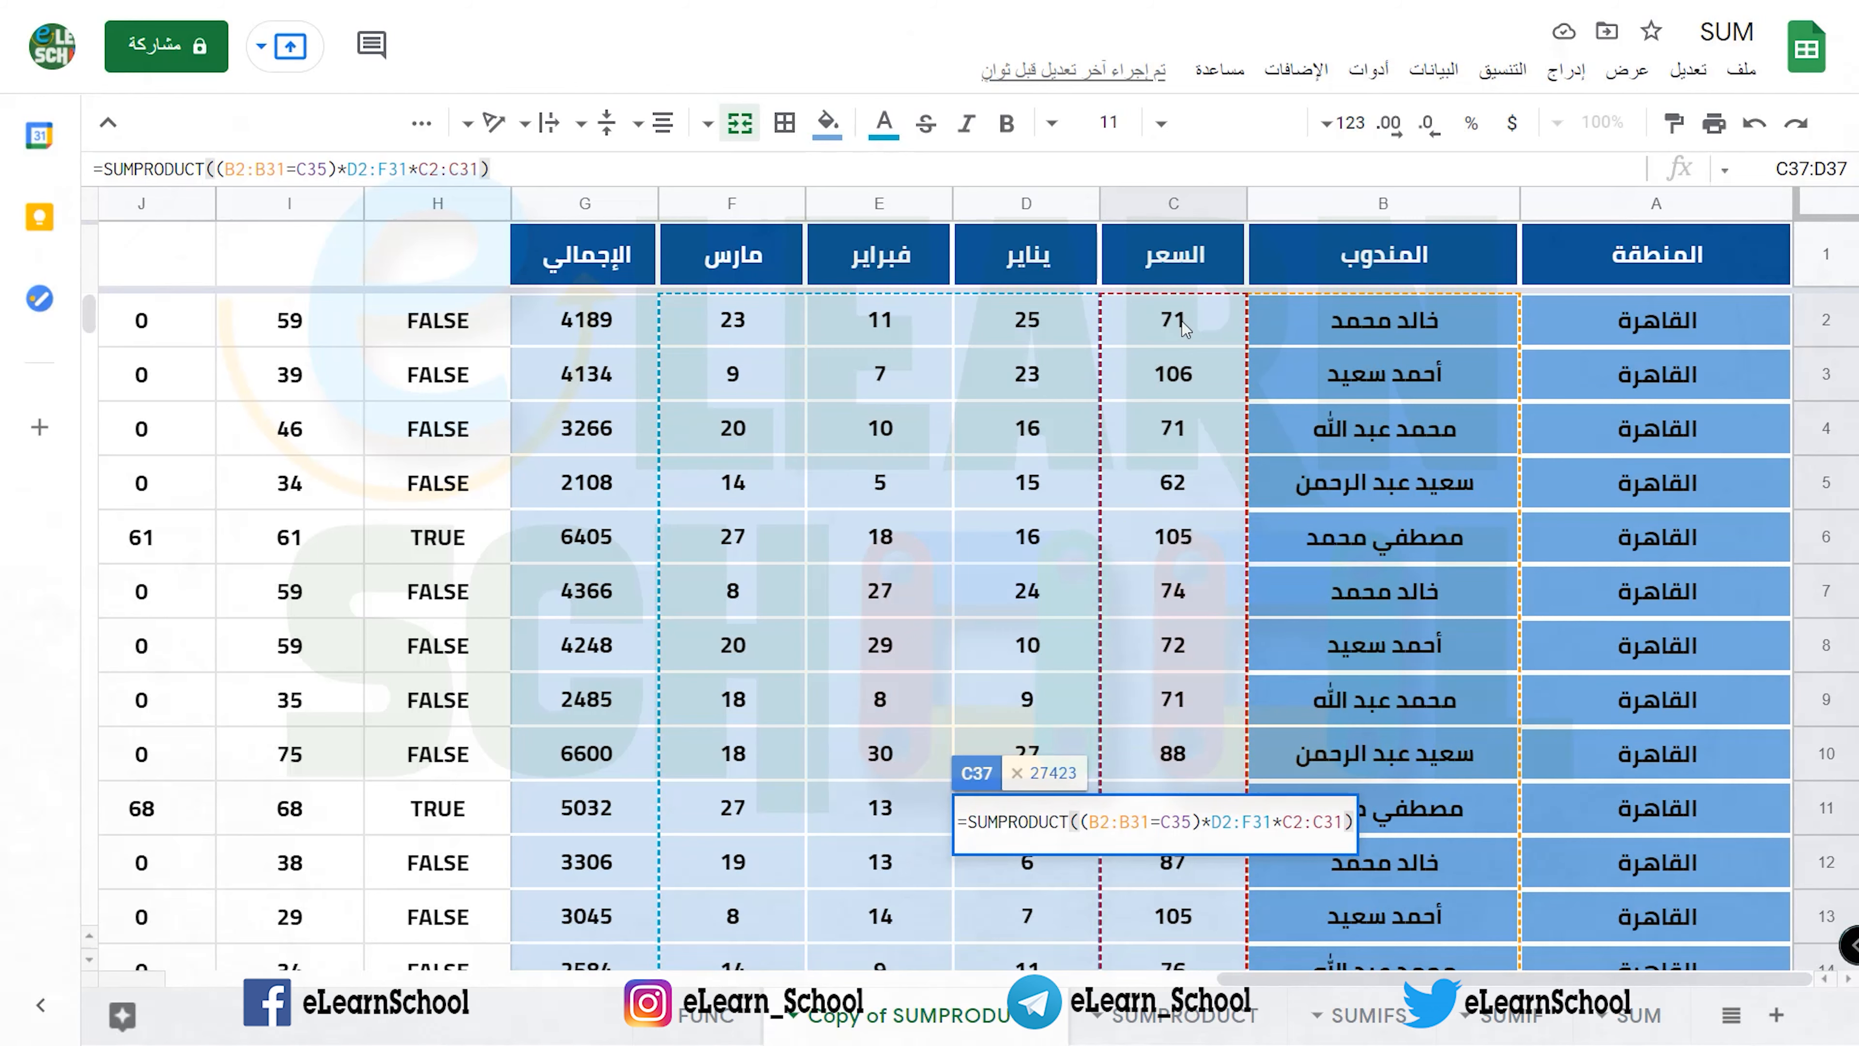
pyautogui.press('Return')
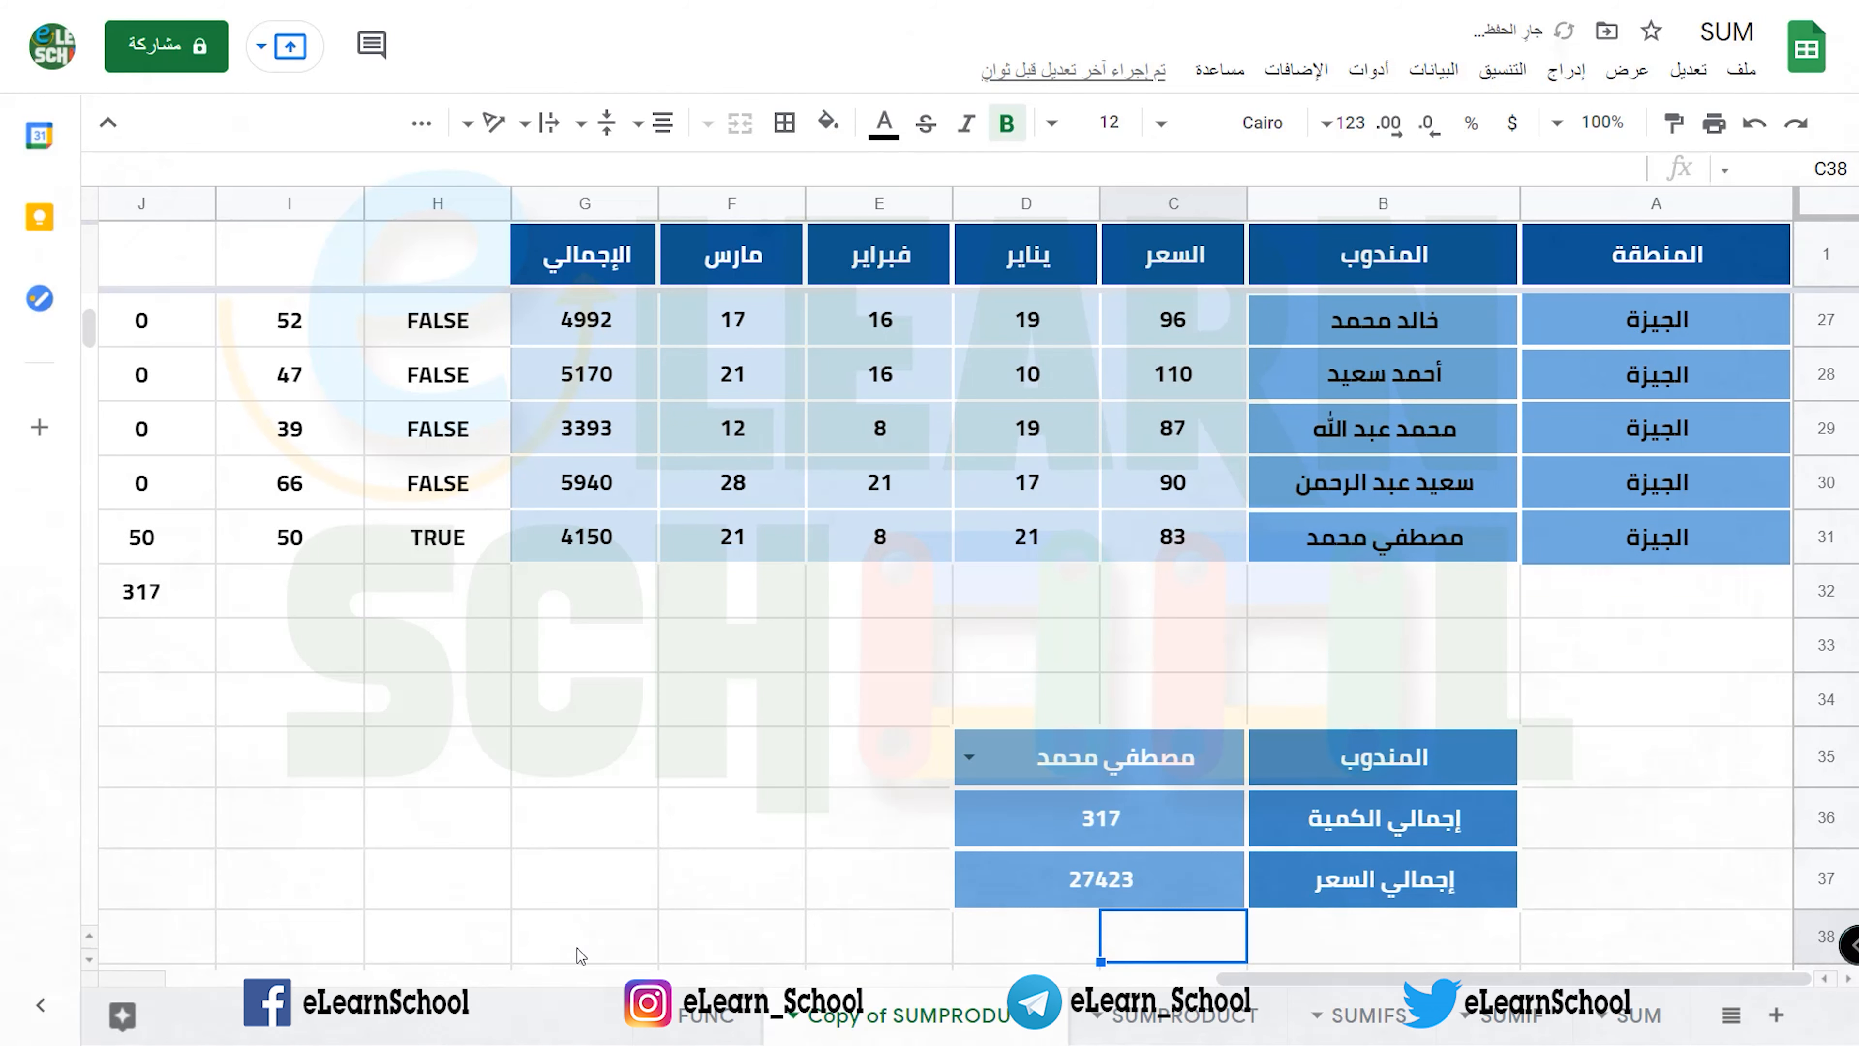
# - Enter =H2*I2*C2 in K2 and accept the suggested autofill for the rest of column K
pyautogui.moveTo(1217, 981); pyautogui.dragTo(1007, 981)
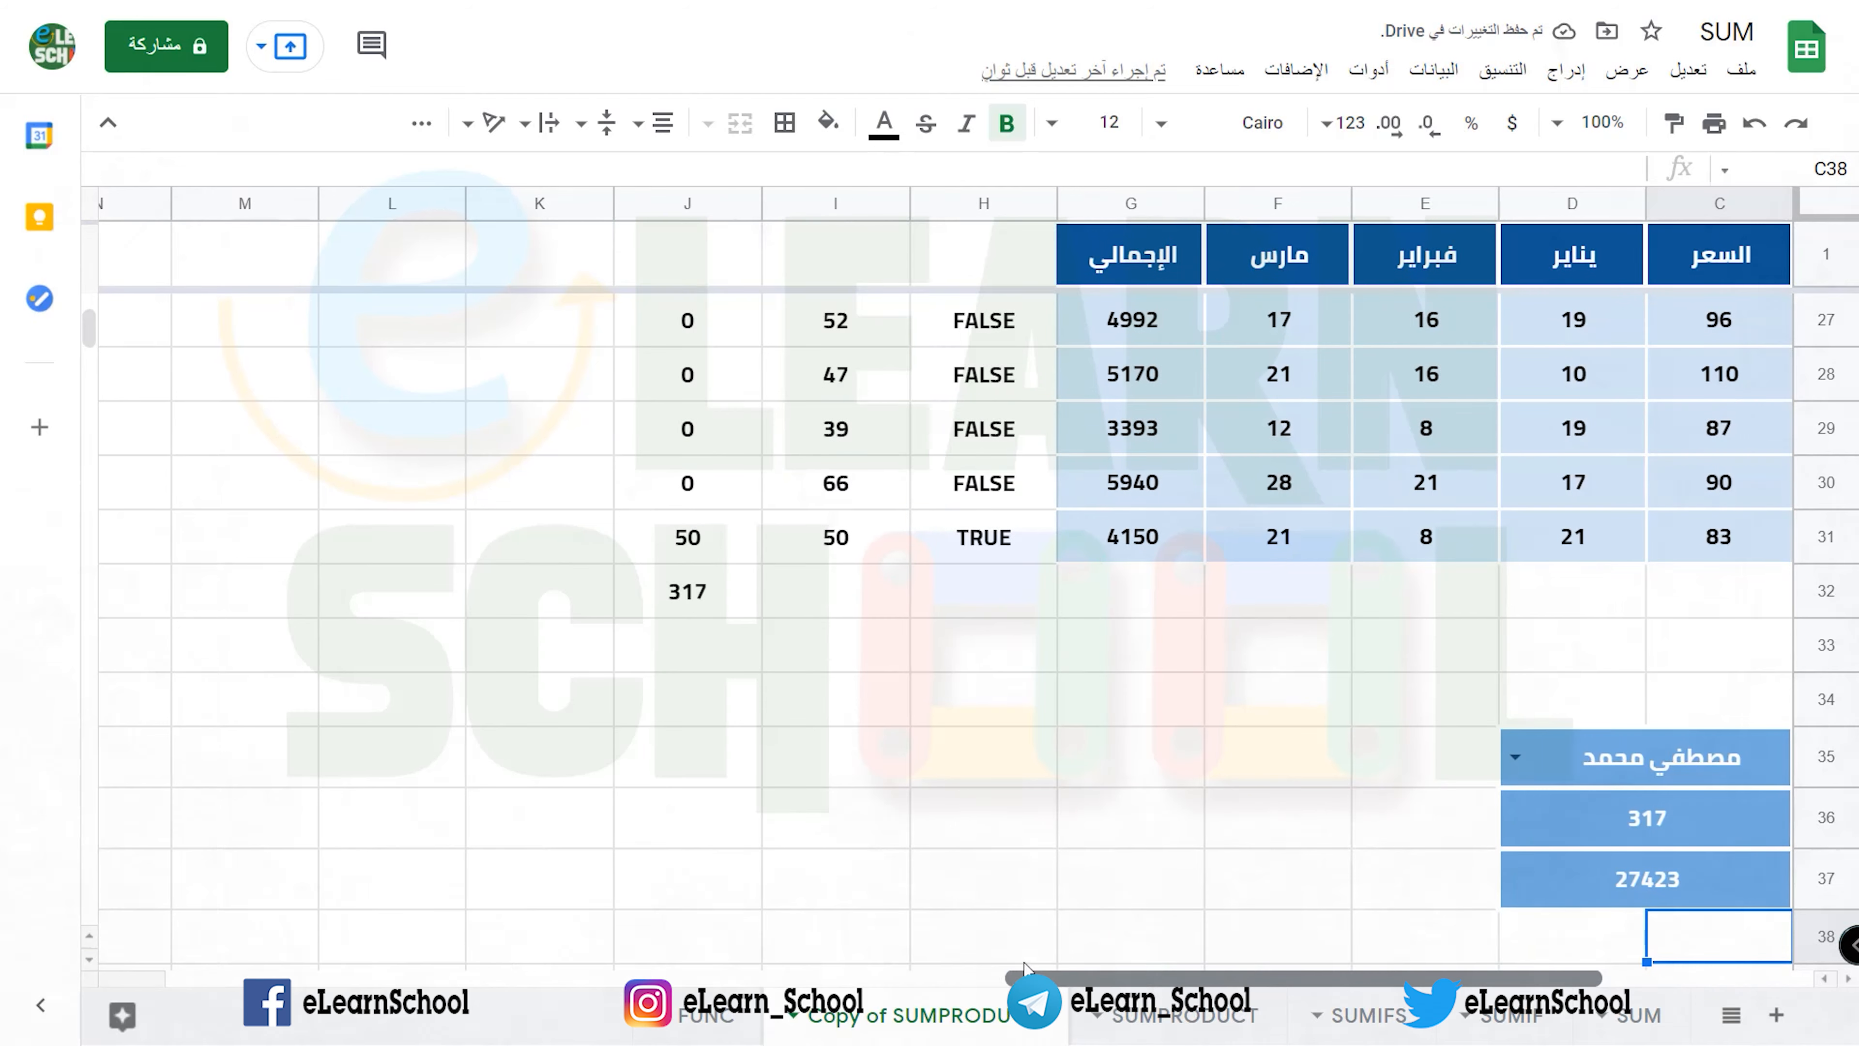
pyautogui.scroll(2, 838, 655)
pyautogui.scroll(10, 838, 655)
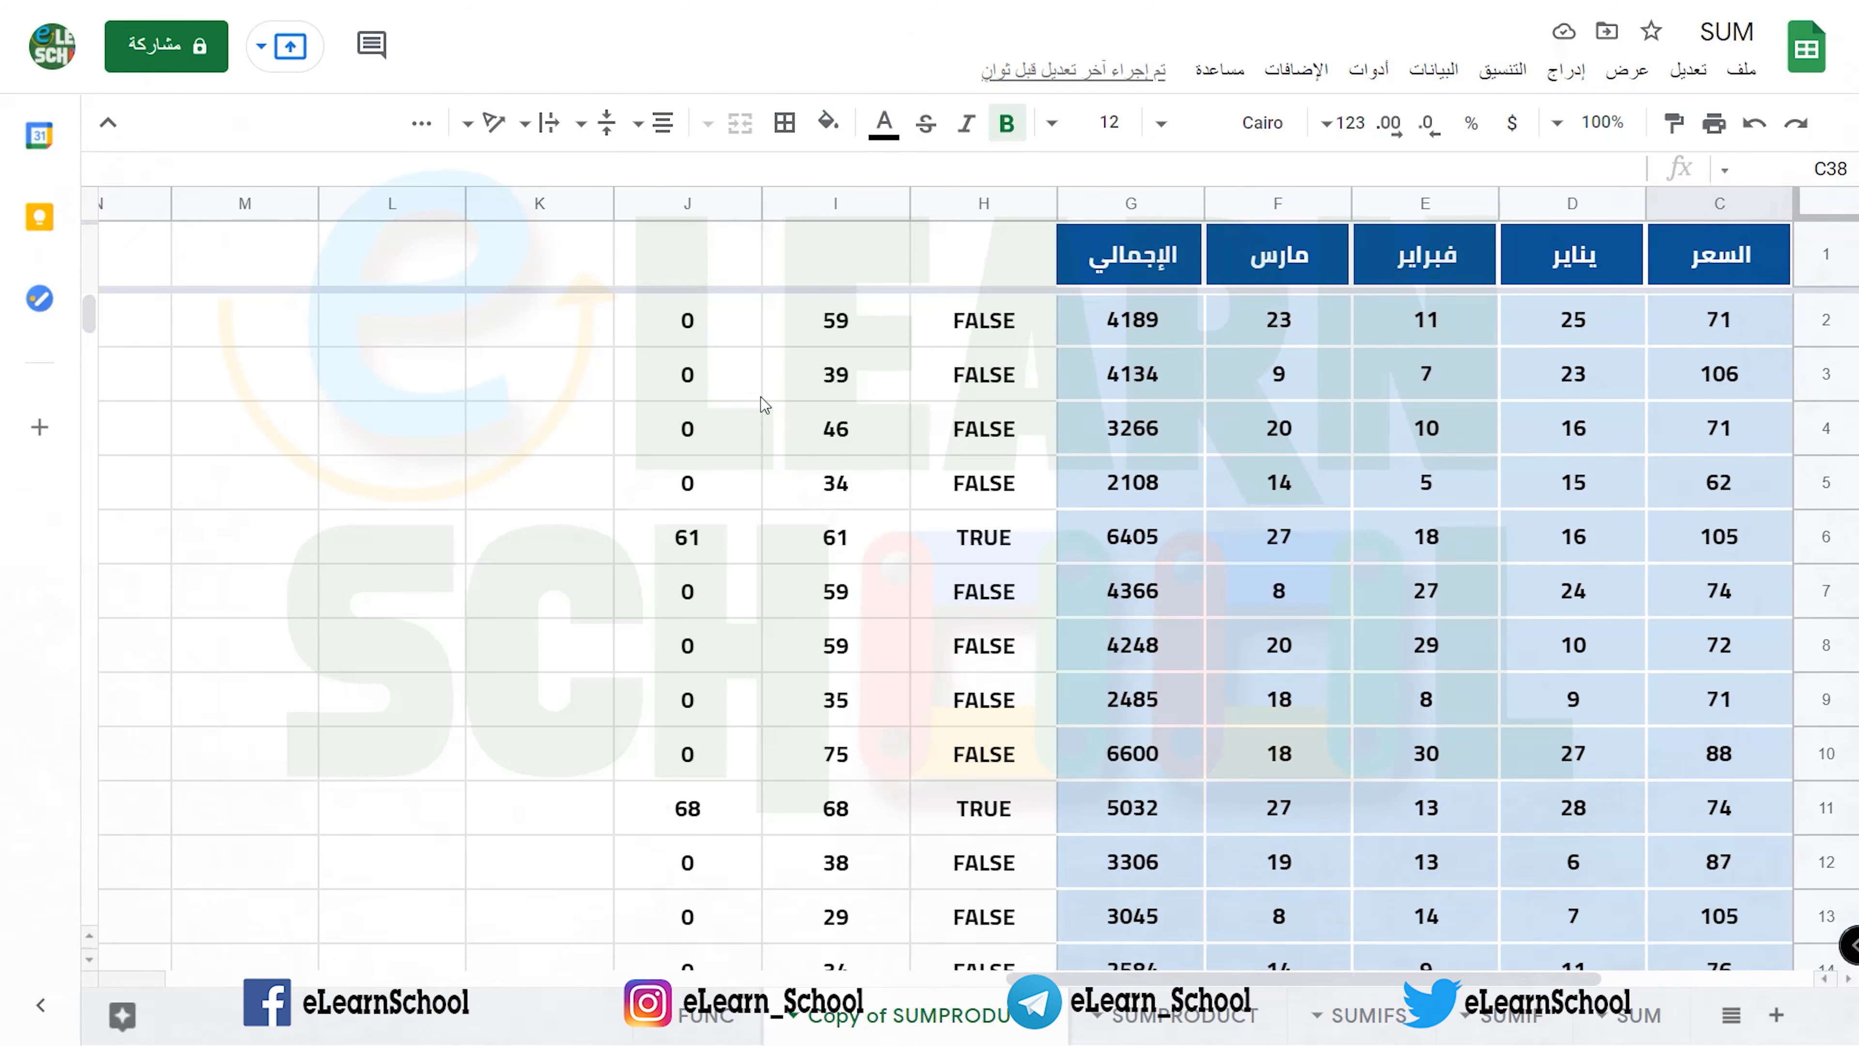
pyautogui.click(590, 336)
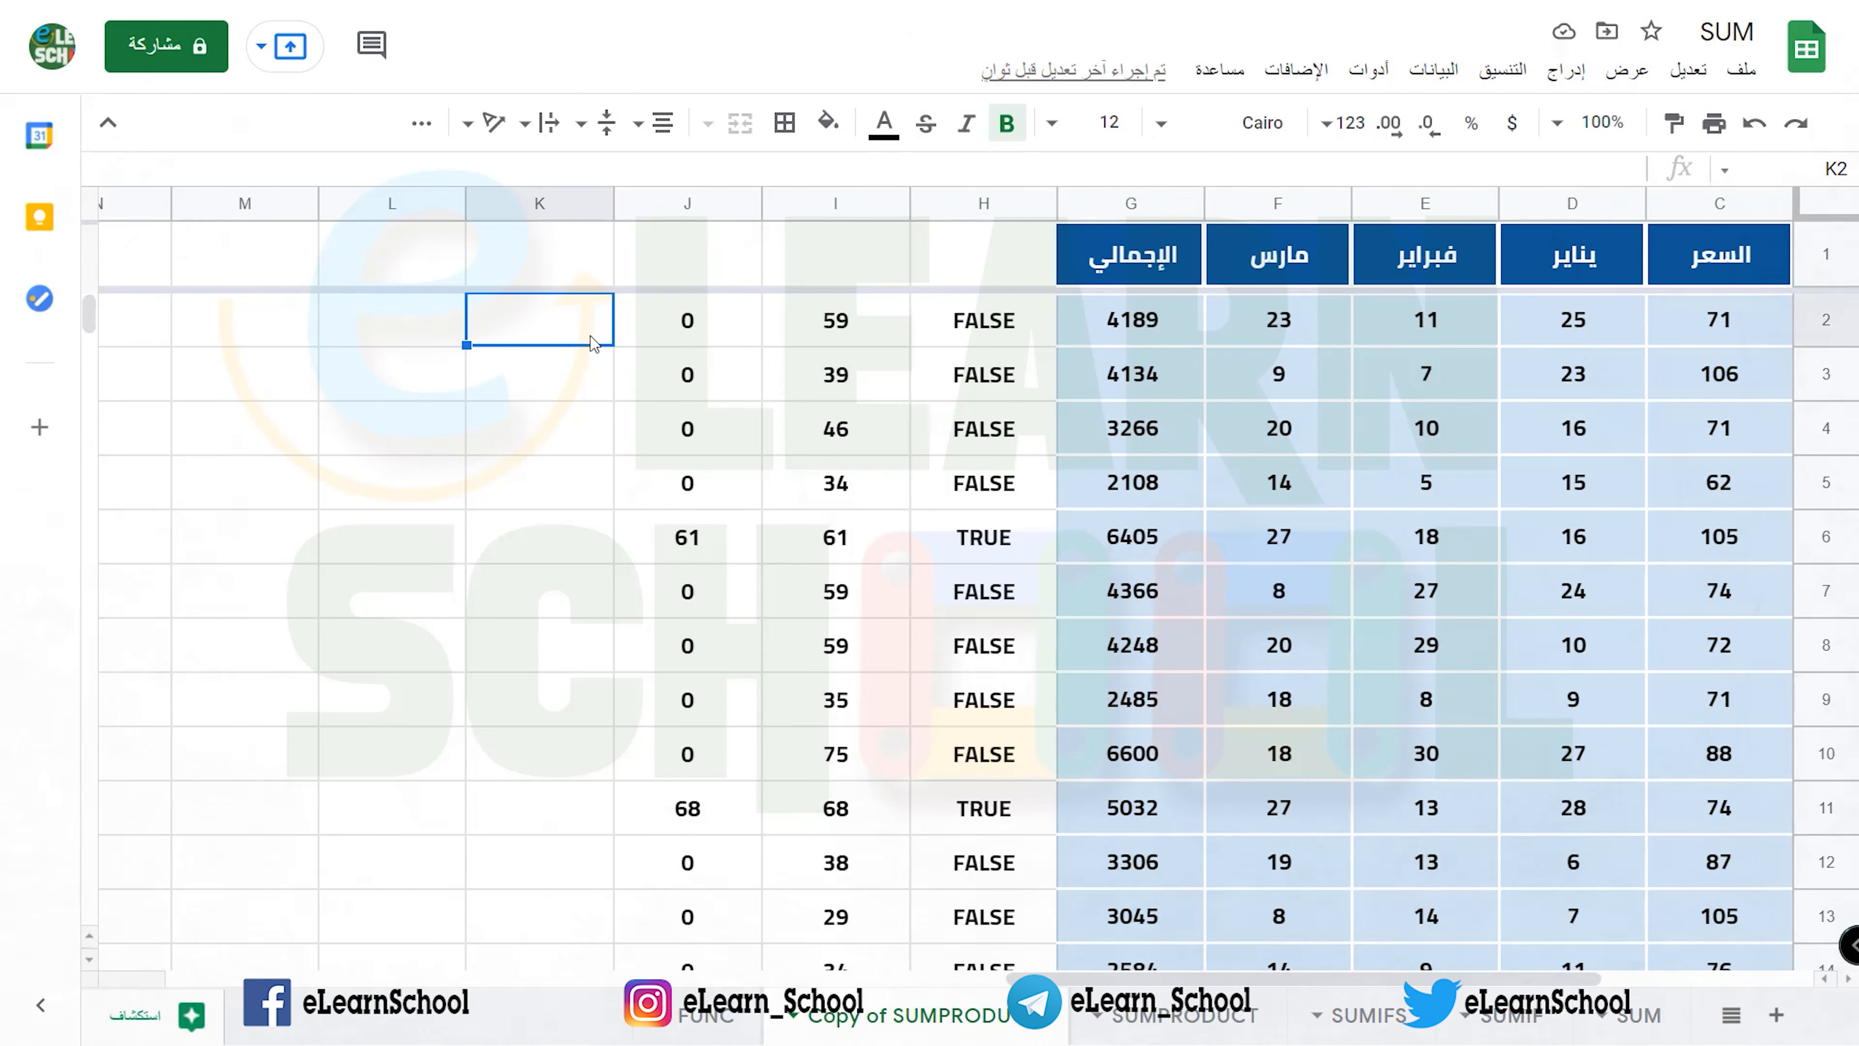
pyautogui.write('=')
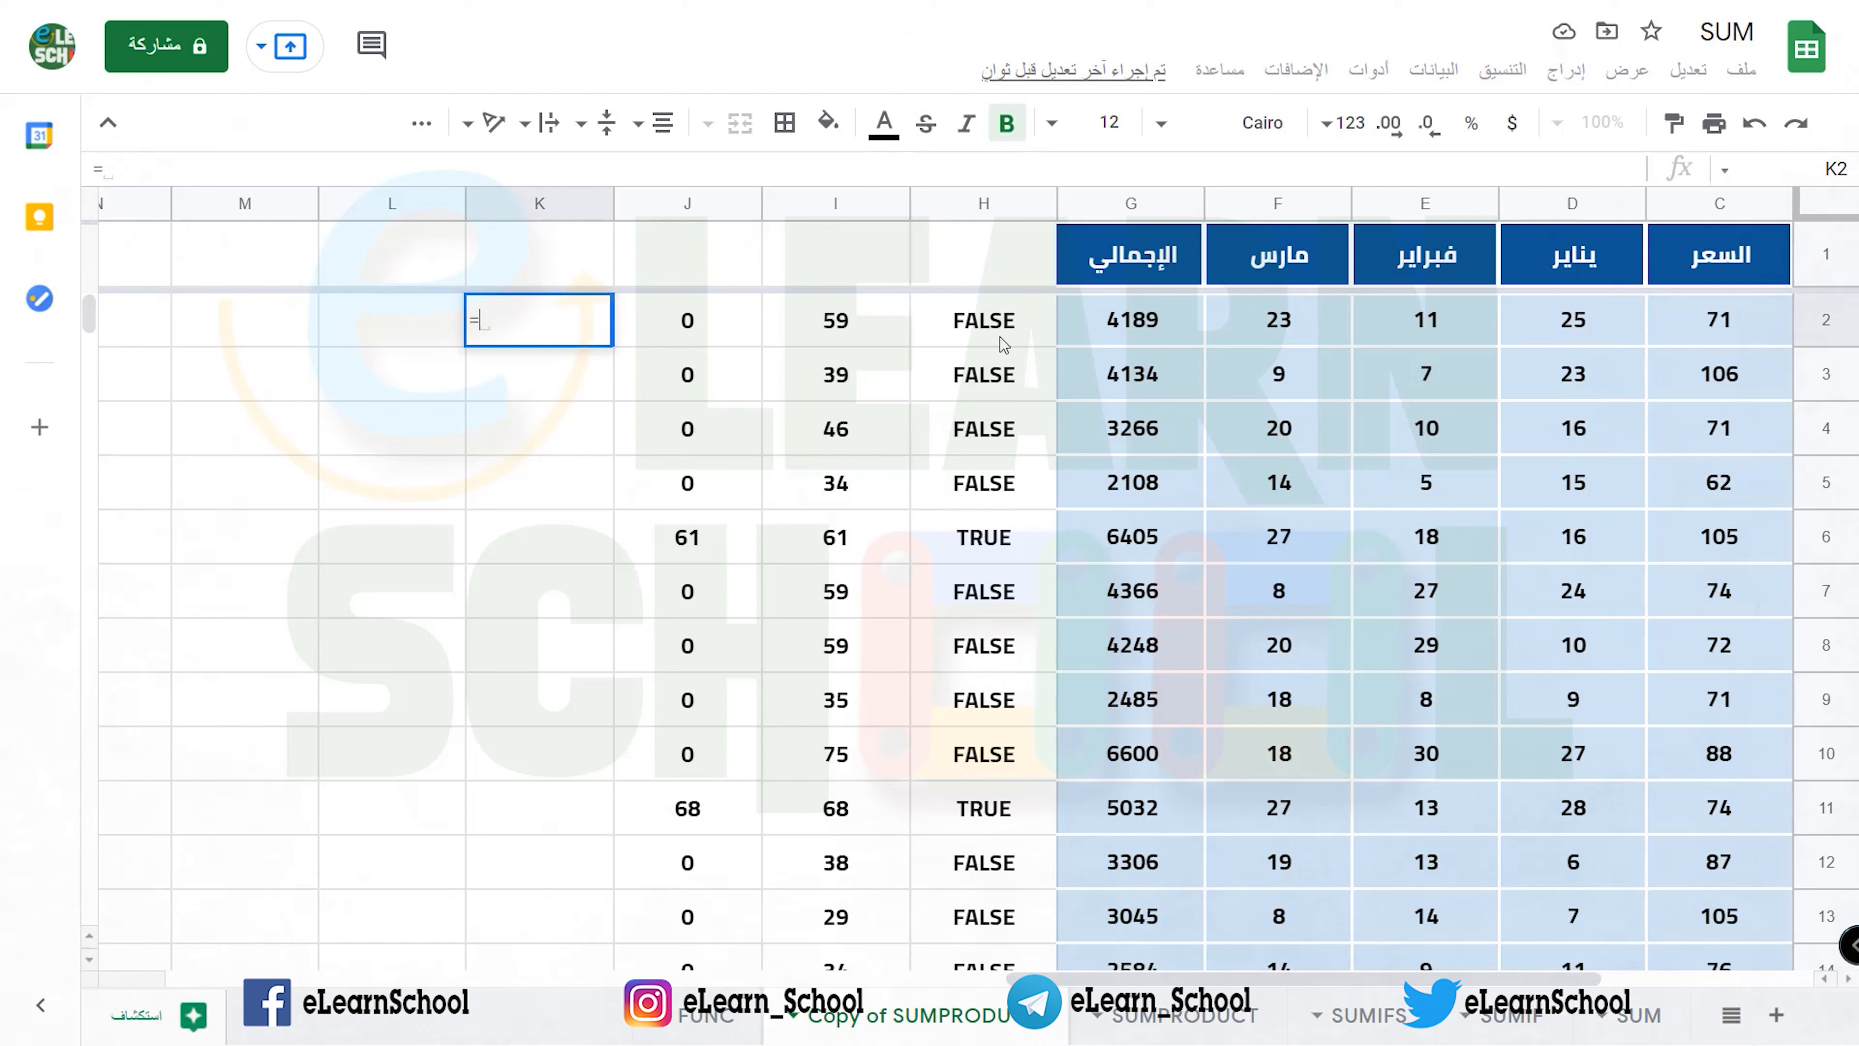
pyautogui.click(988, 326)
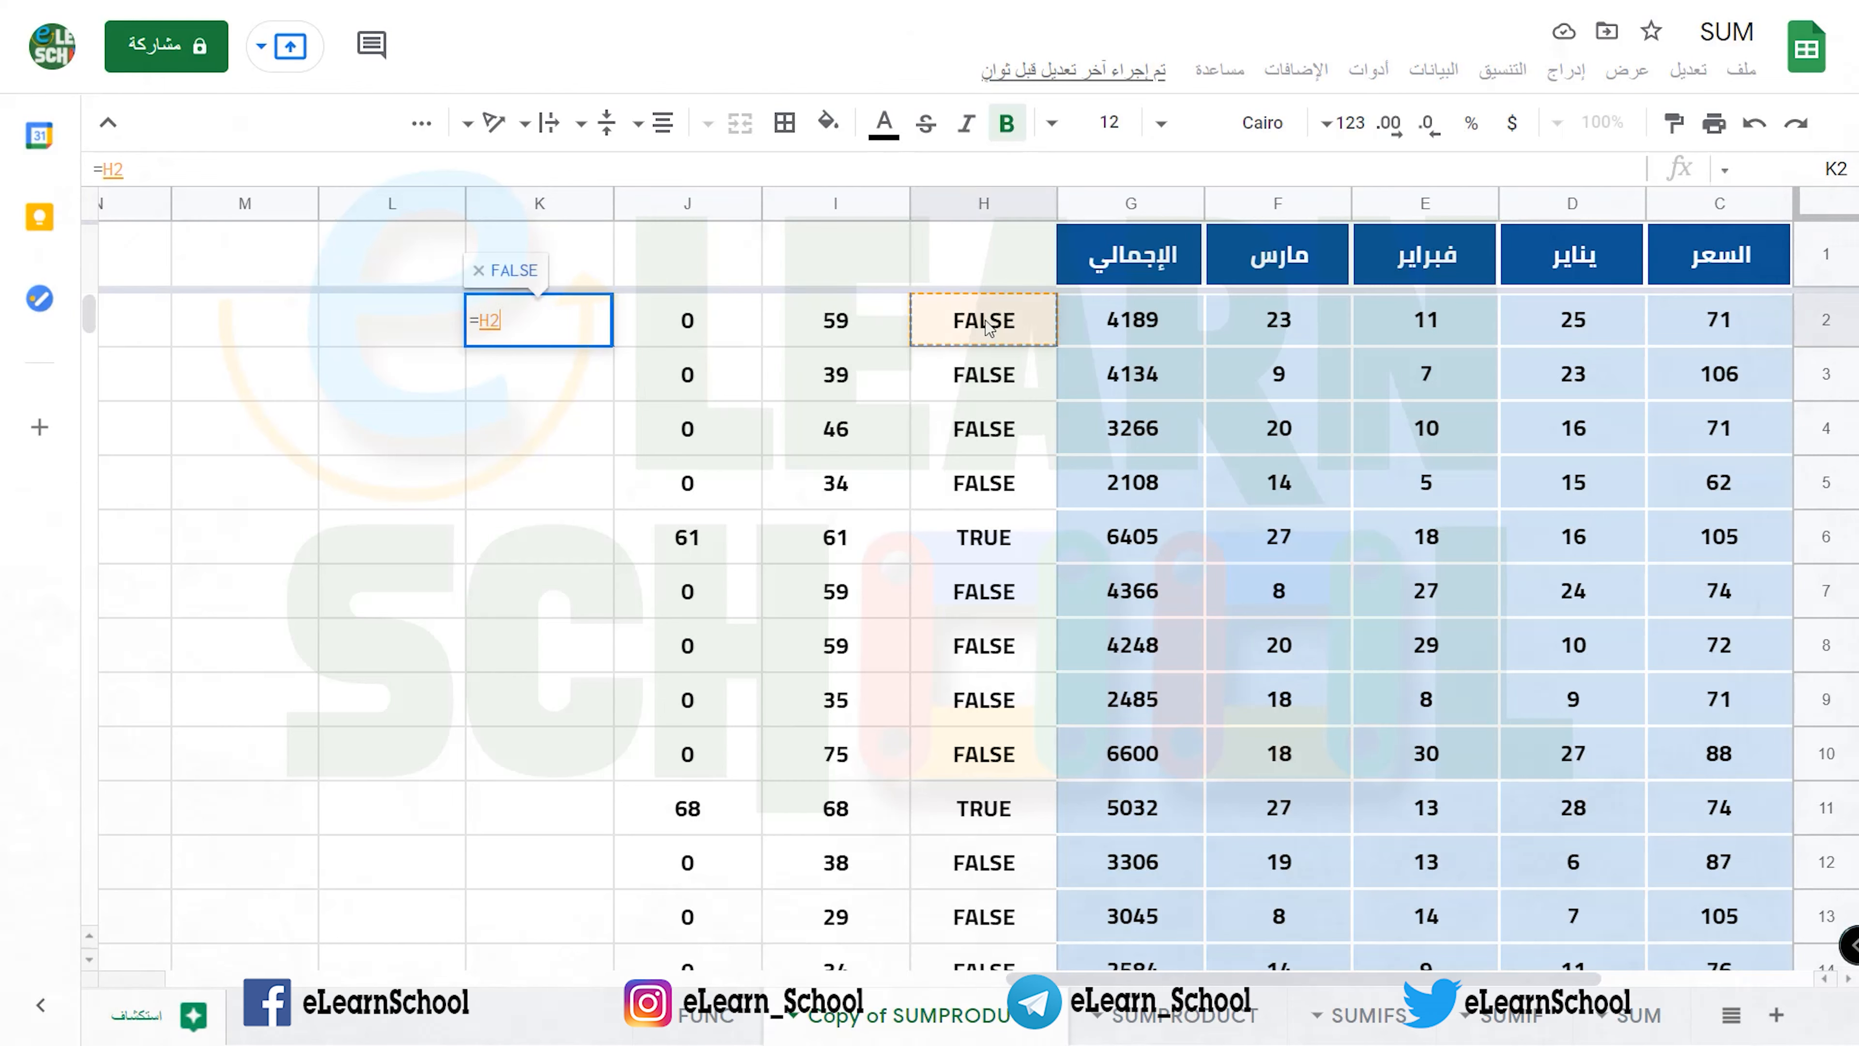
pyautogui.write('*')
pyautogui.click(844, 337)
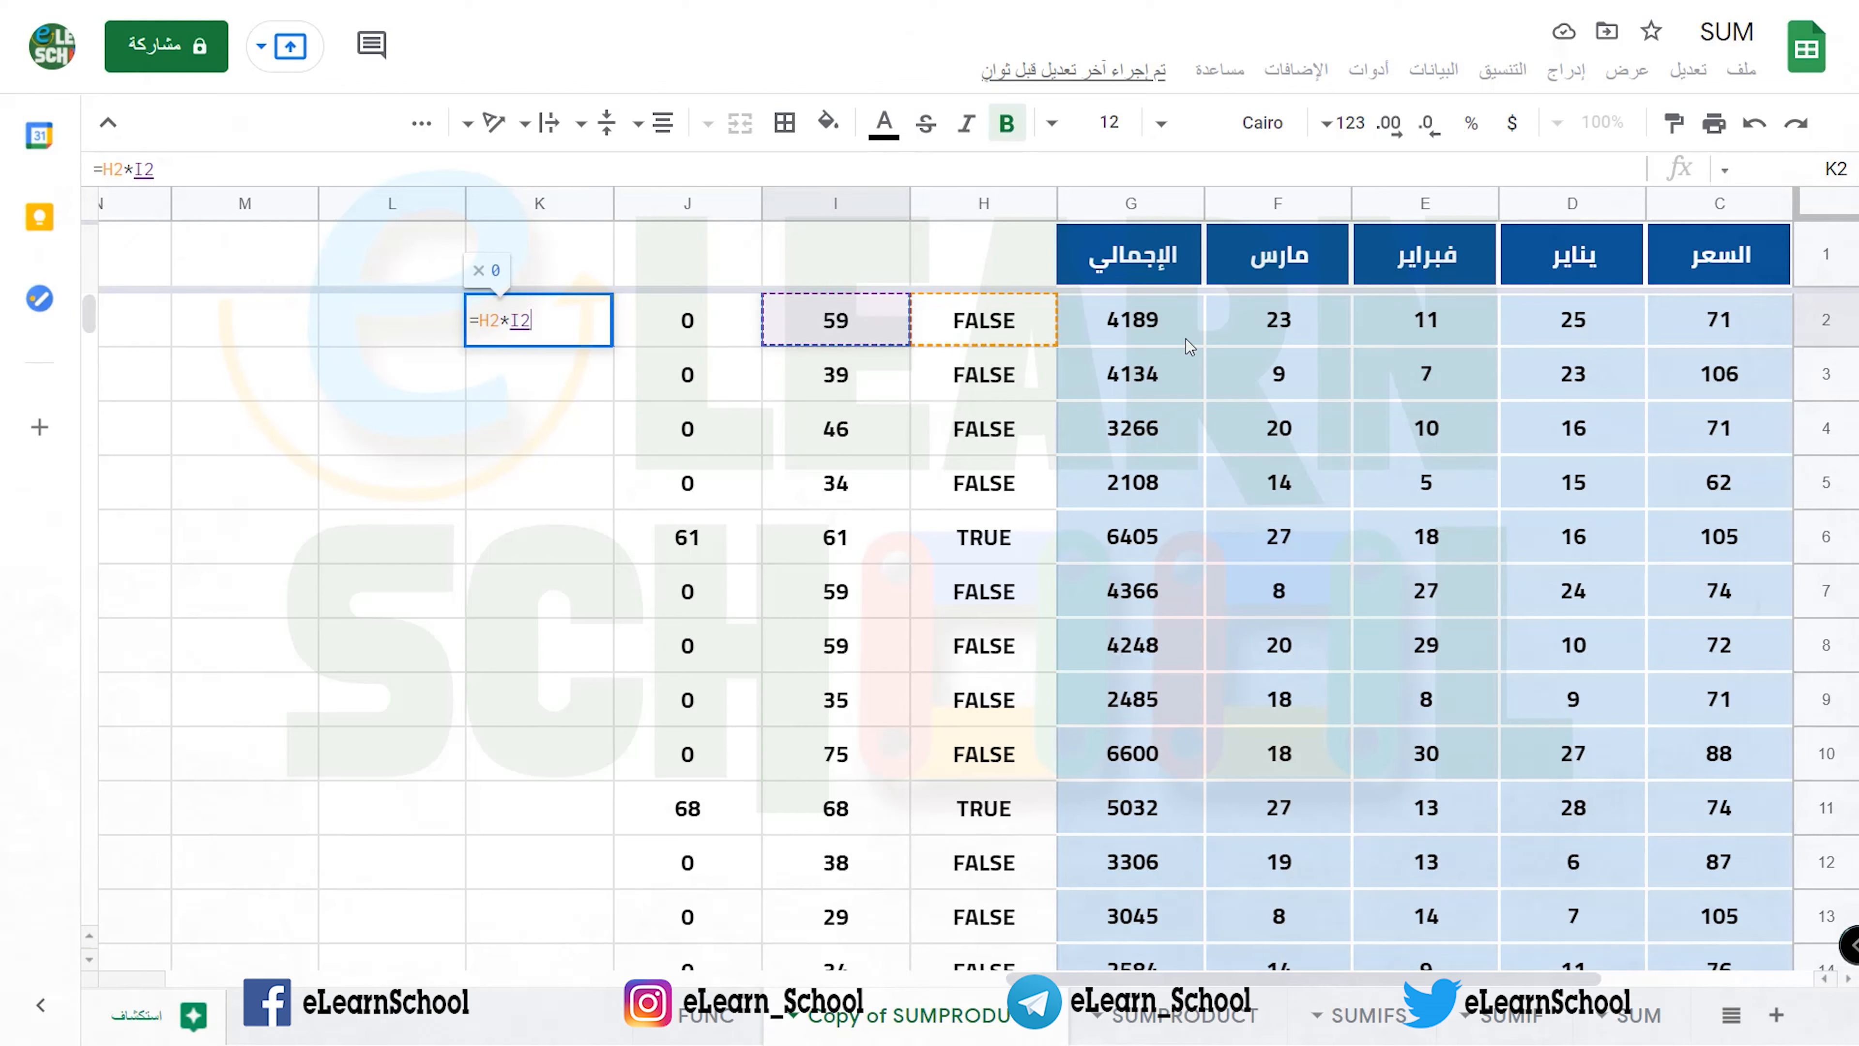
pyautogui.write('*')
pyautogui.click(1705, 337)
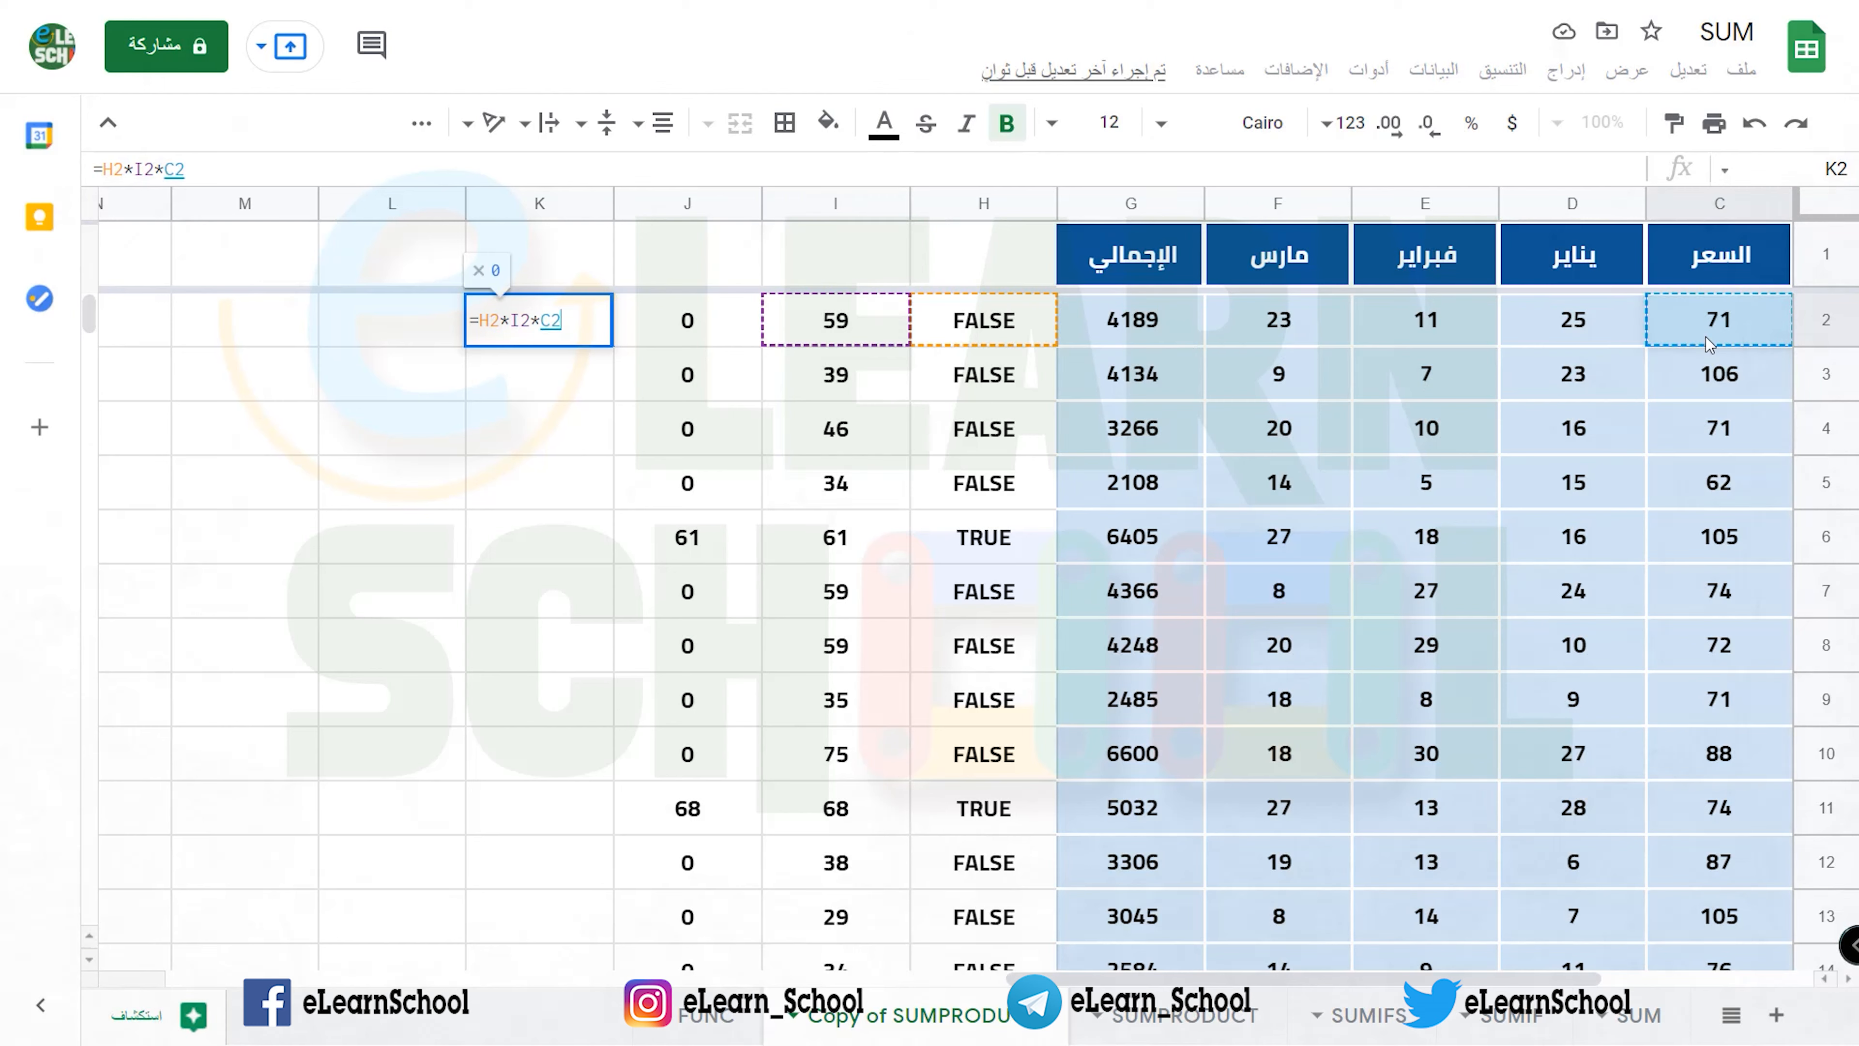
pyautogui.press('Return')
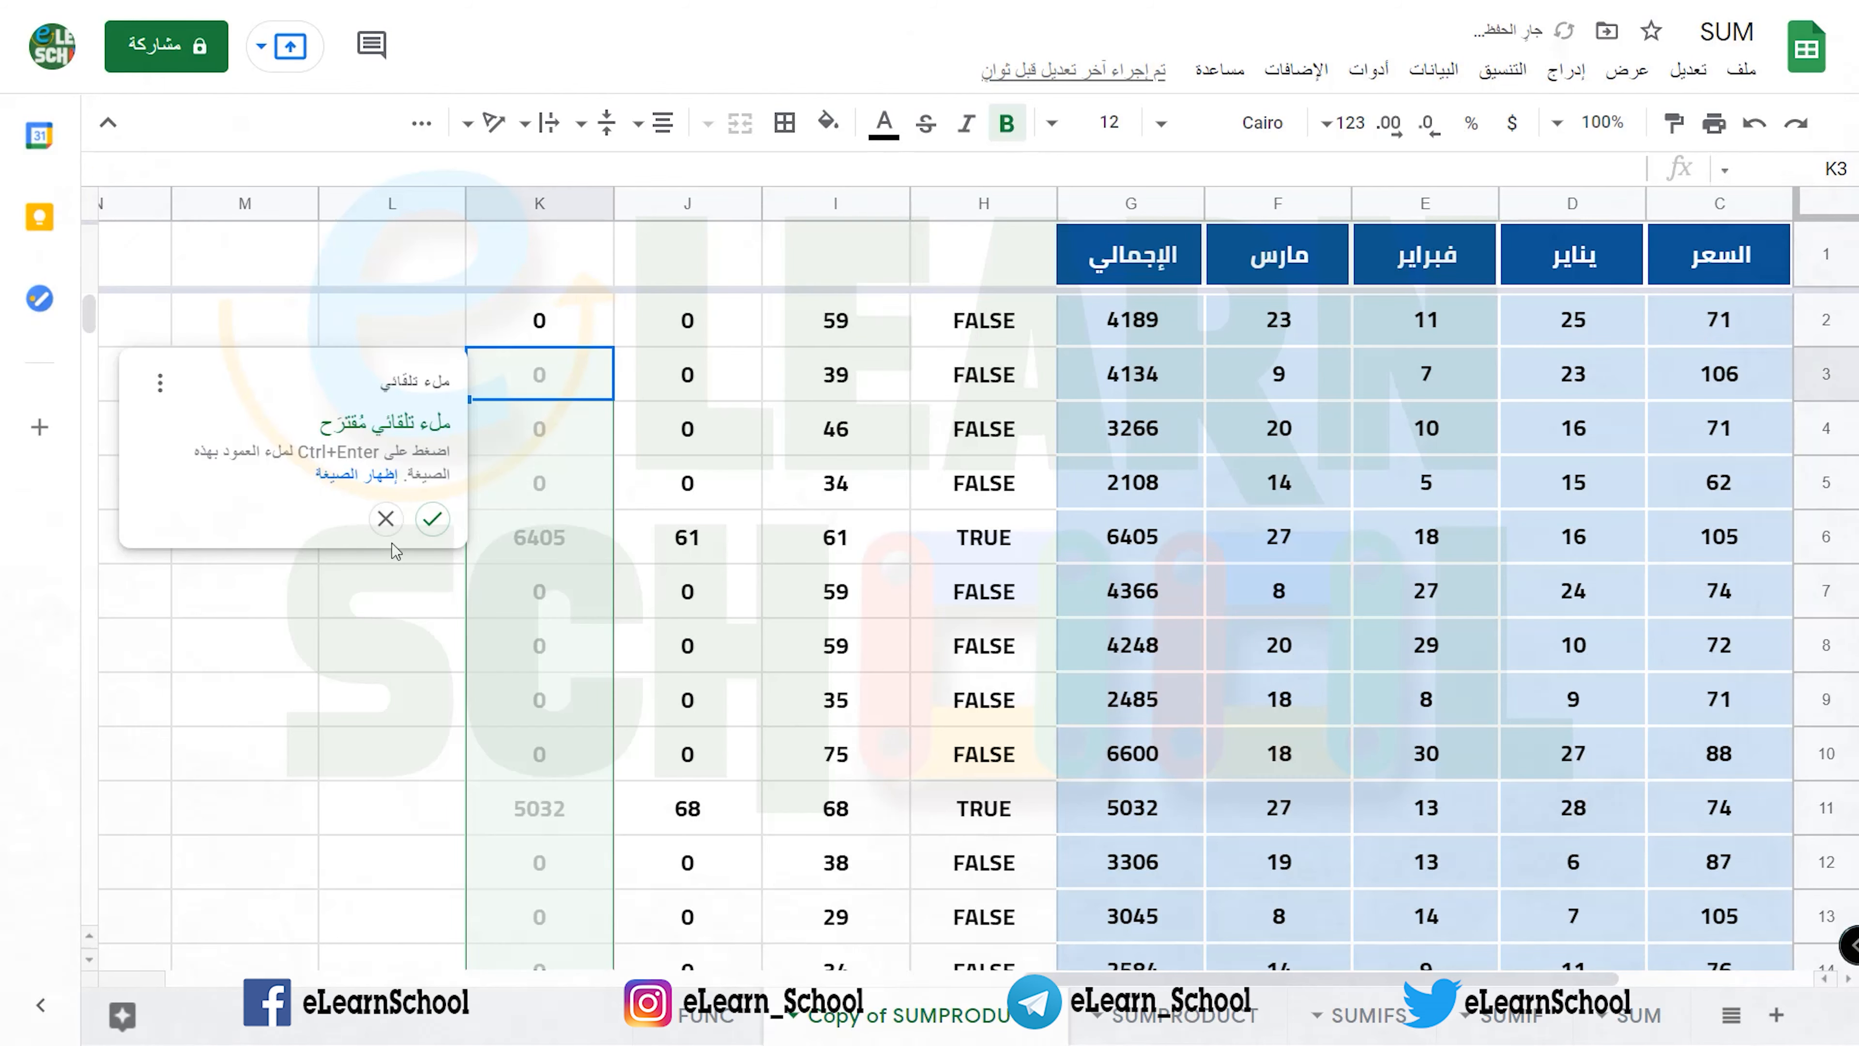
pyautogui.click(436, 520)
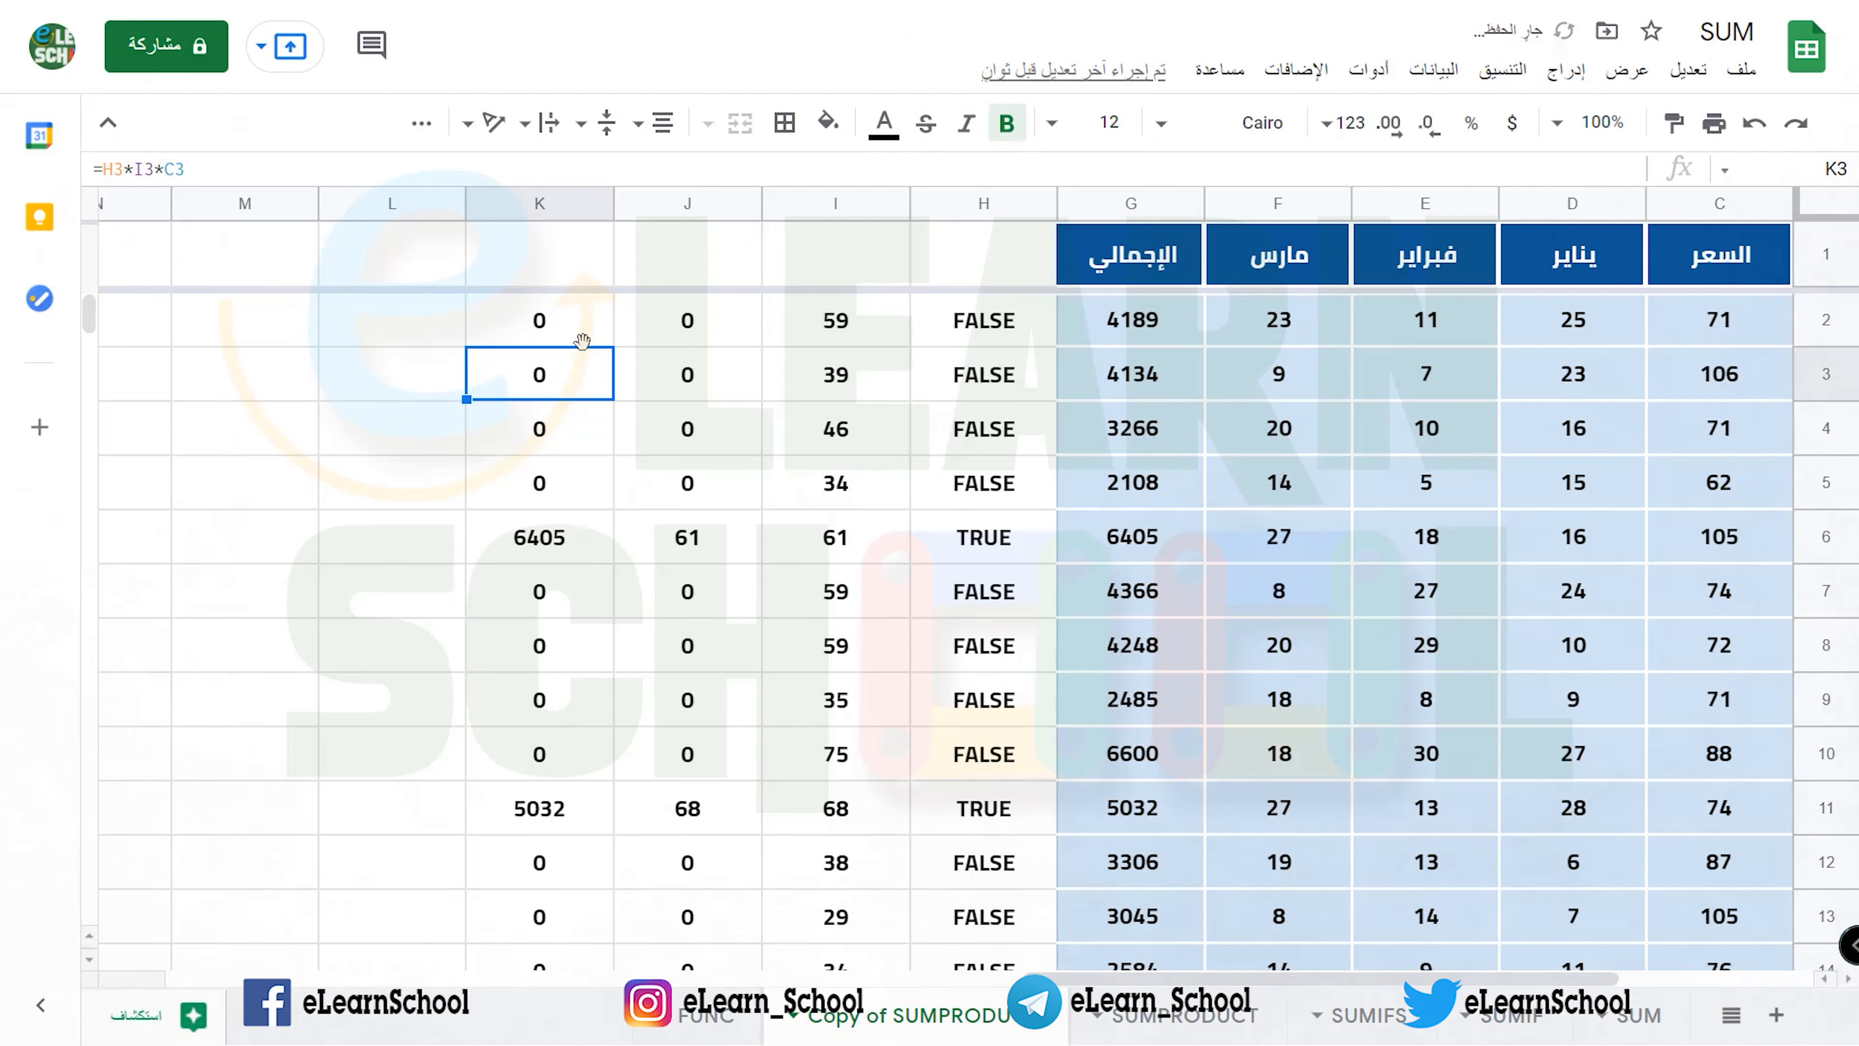
pyautogui.click(578, 325)
# - Replace the autofilled formula in K32 with =SUM(K2:K31) and compare its total with C37
pyautogui.scroll(-8, 572, 425)
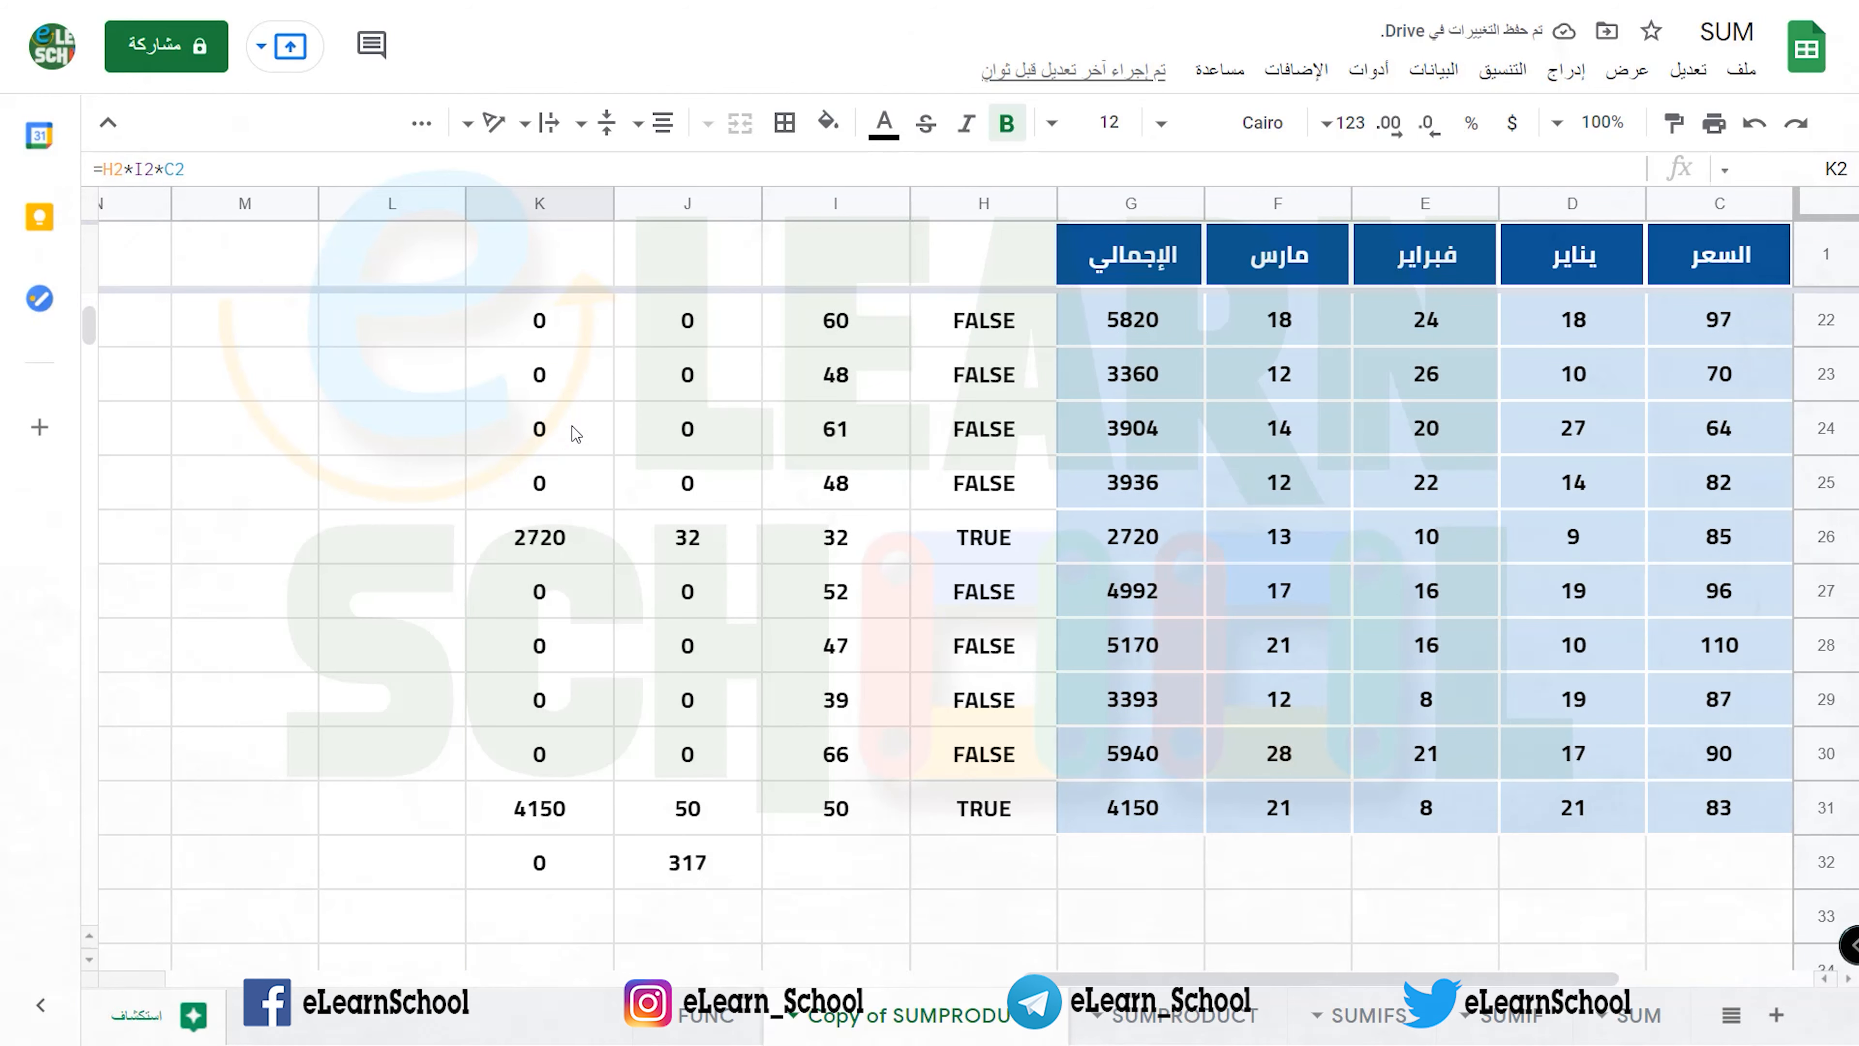
pyautogui.click(575, 636)
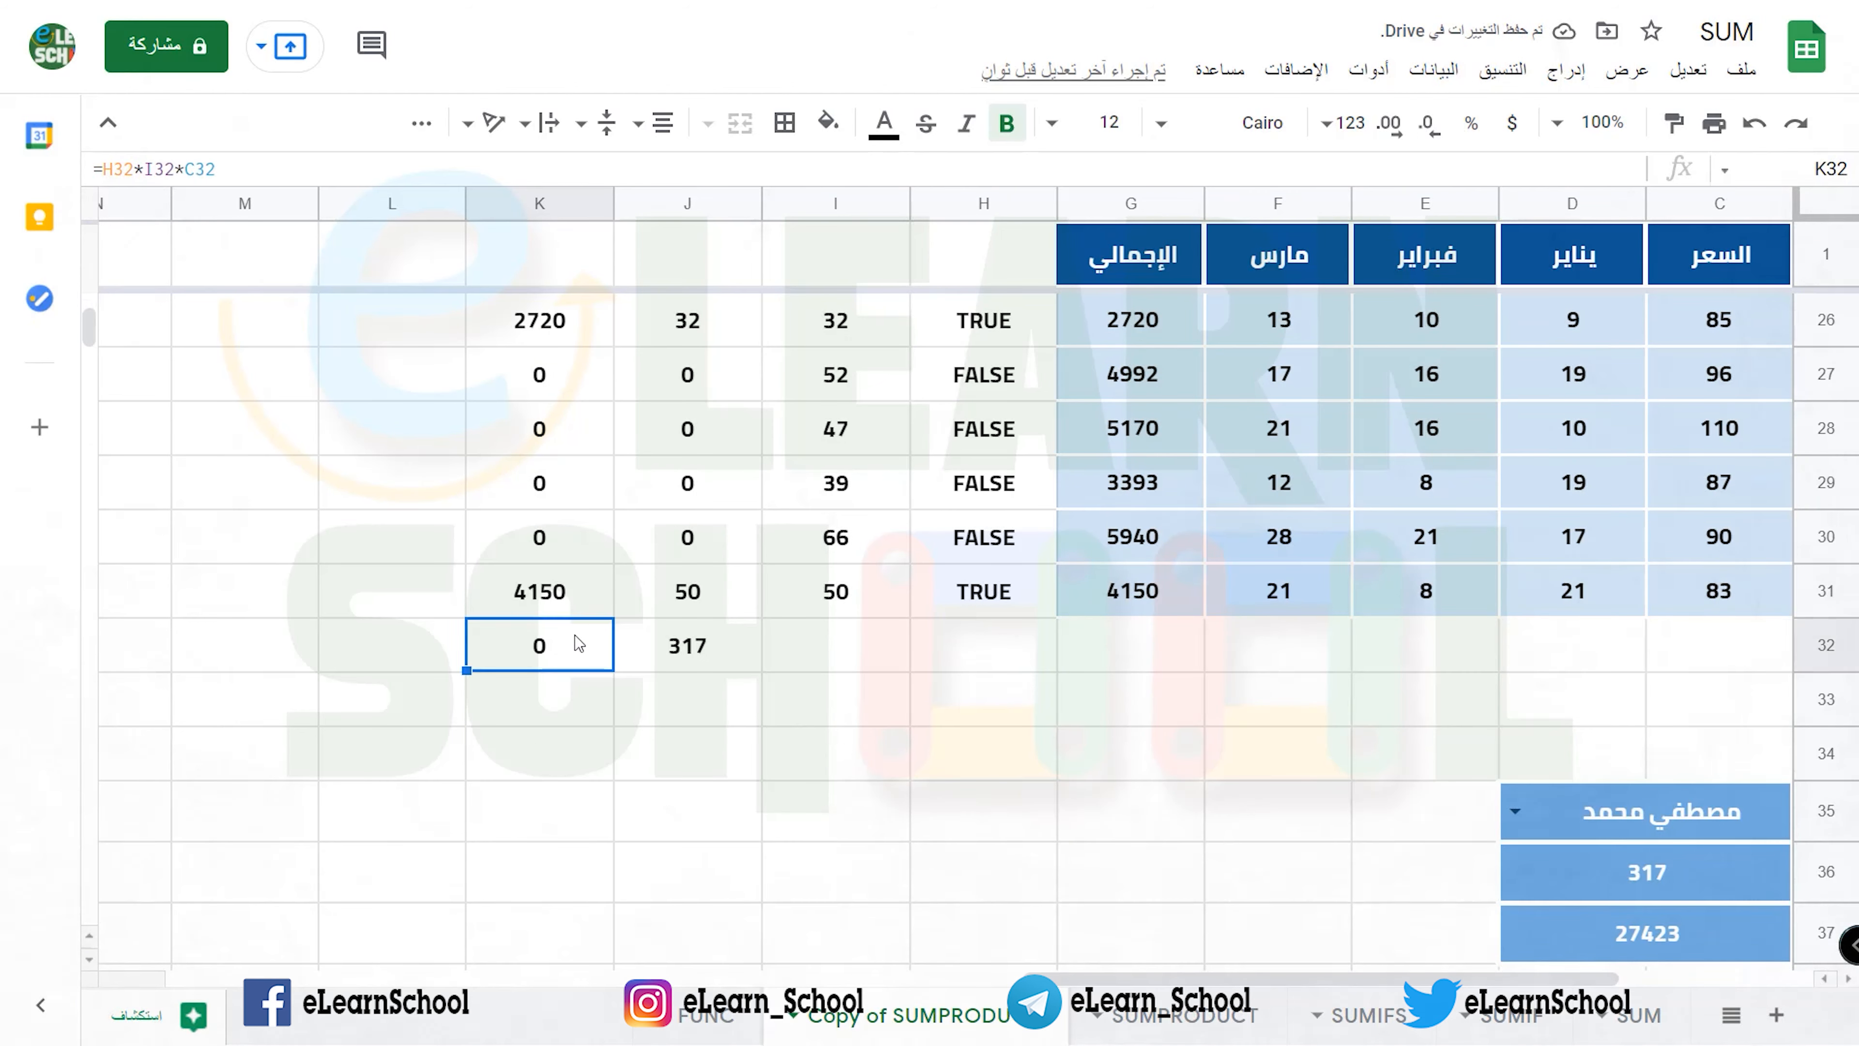
pyautogui.press('Delete')
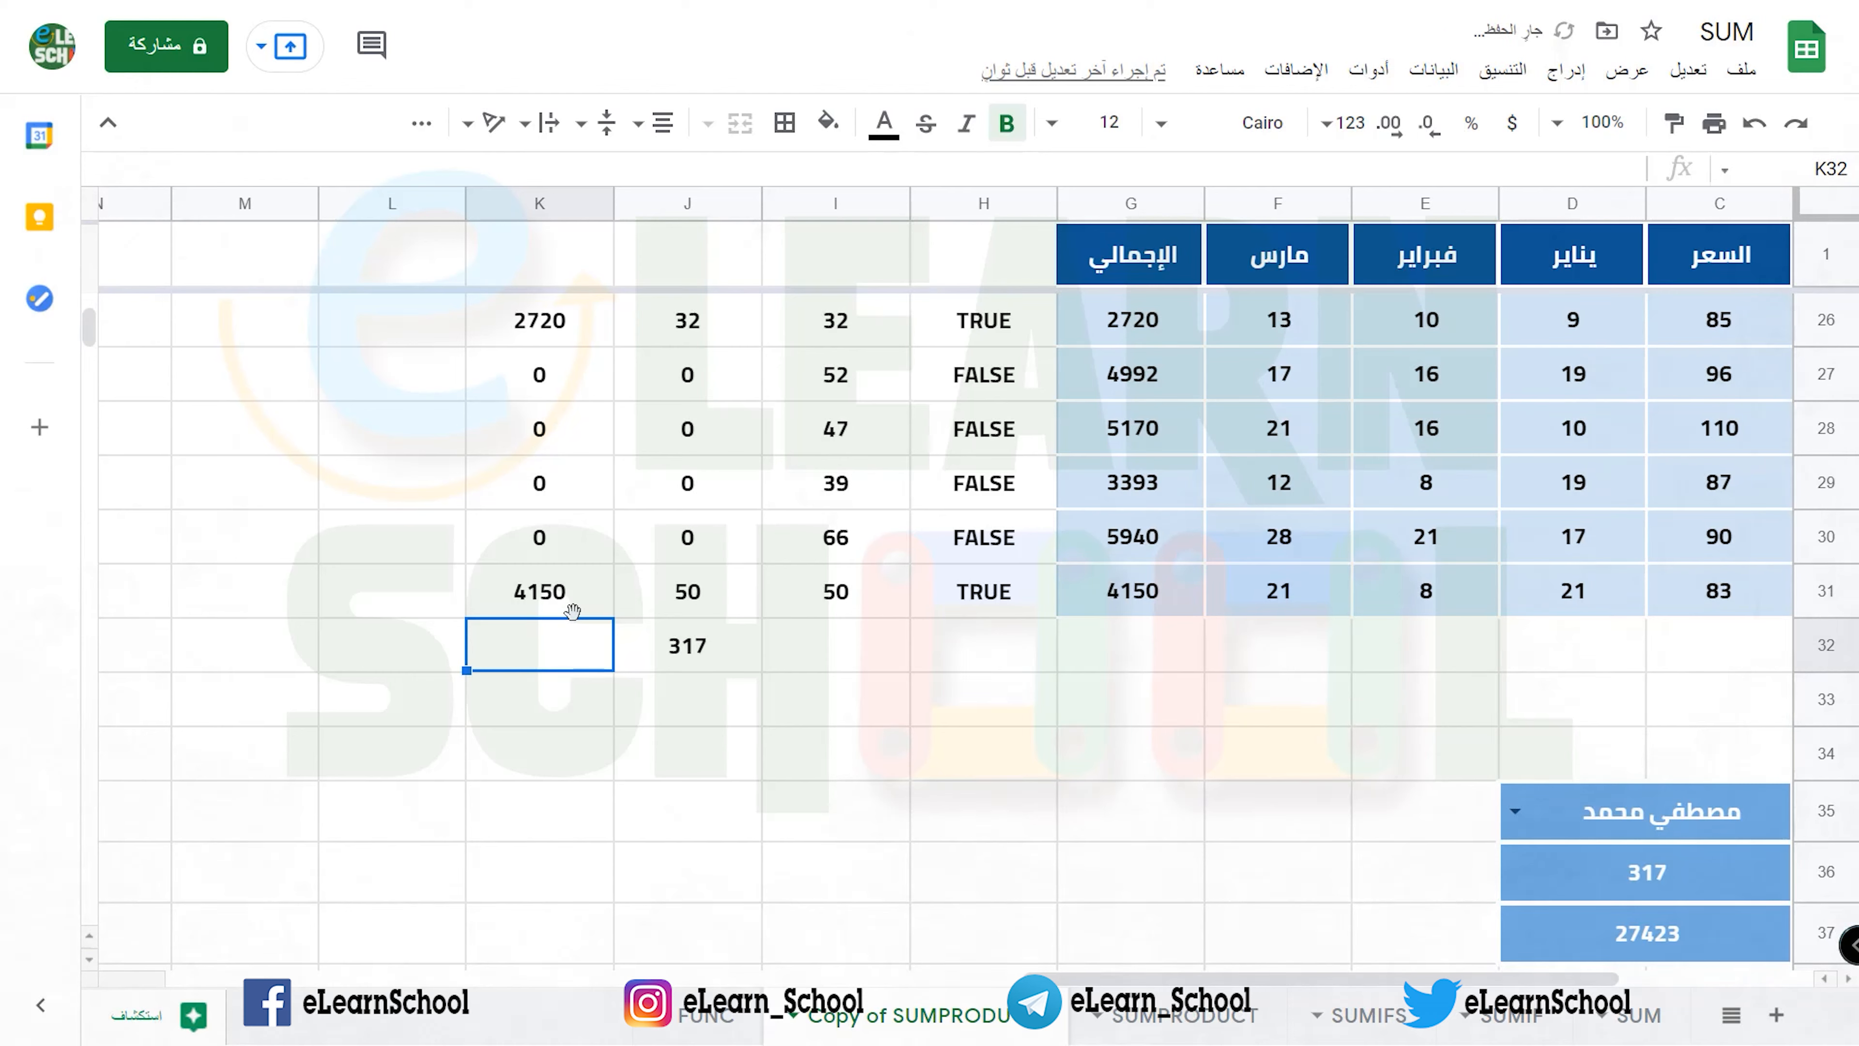
pyautogui.write('=sum')
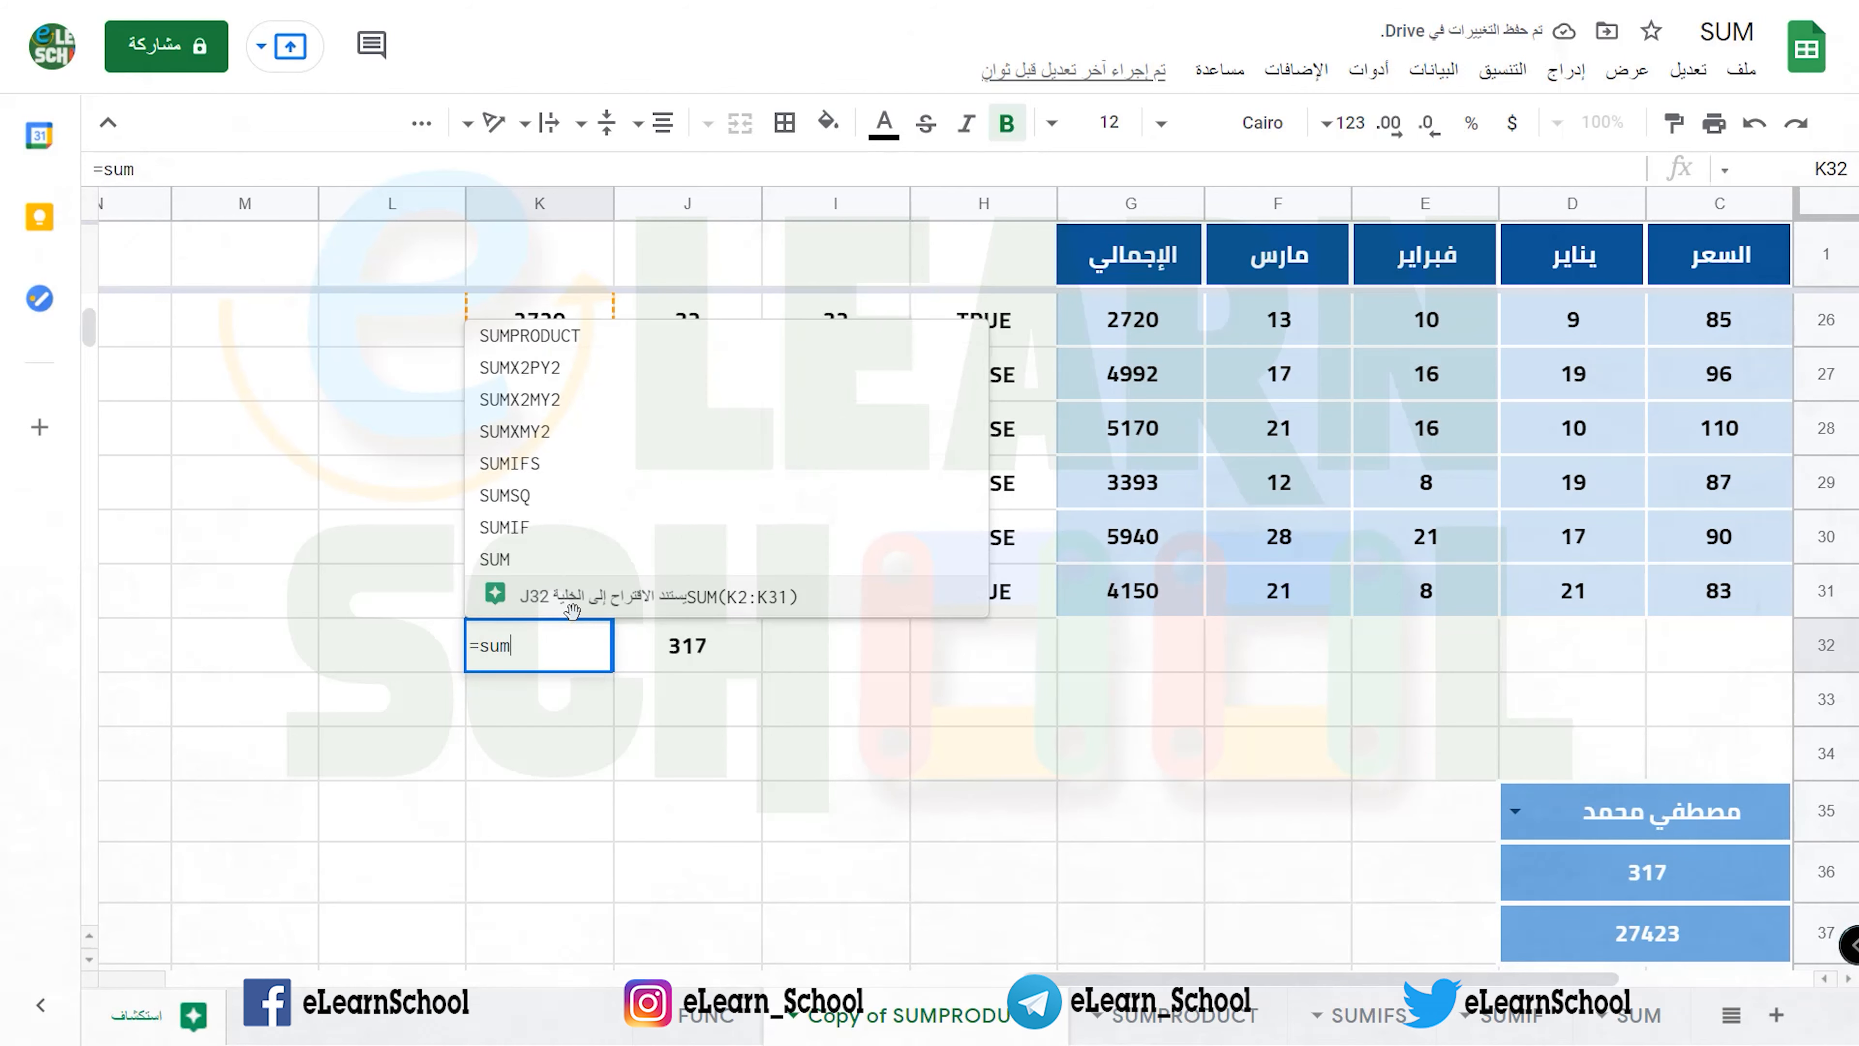
pyautogui.click(596, 597)
pyautogui.press('Return')
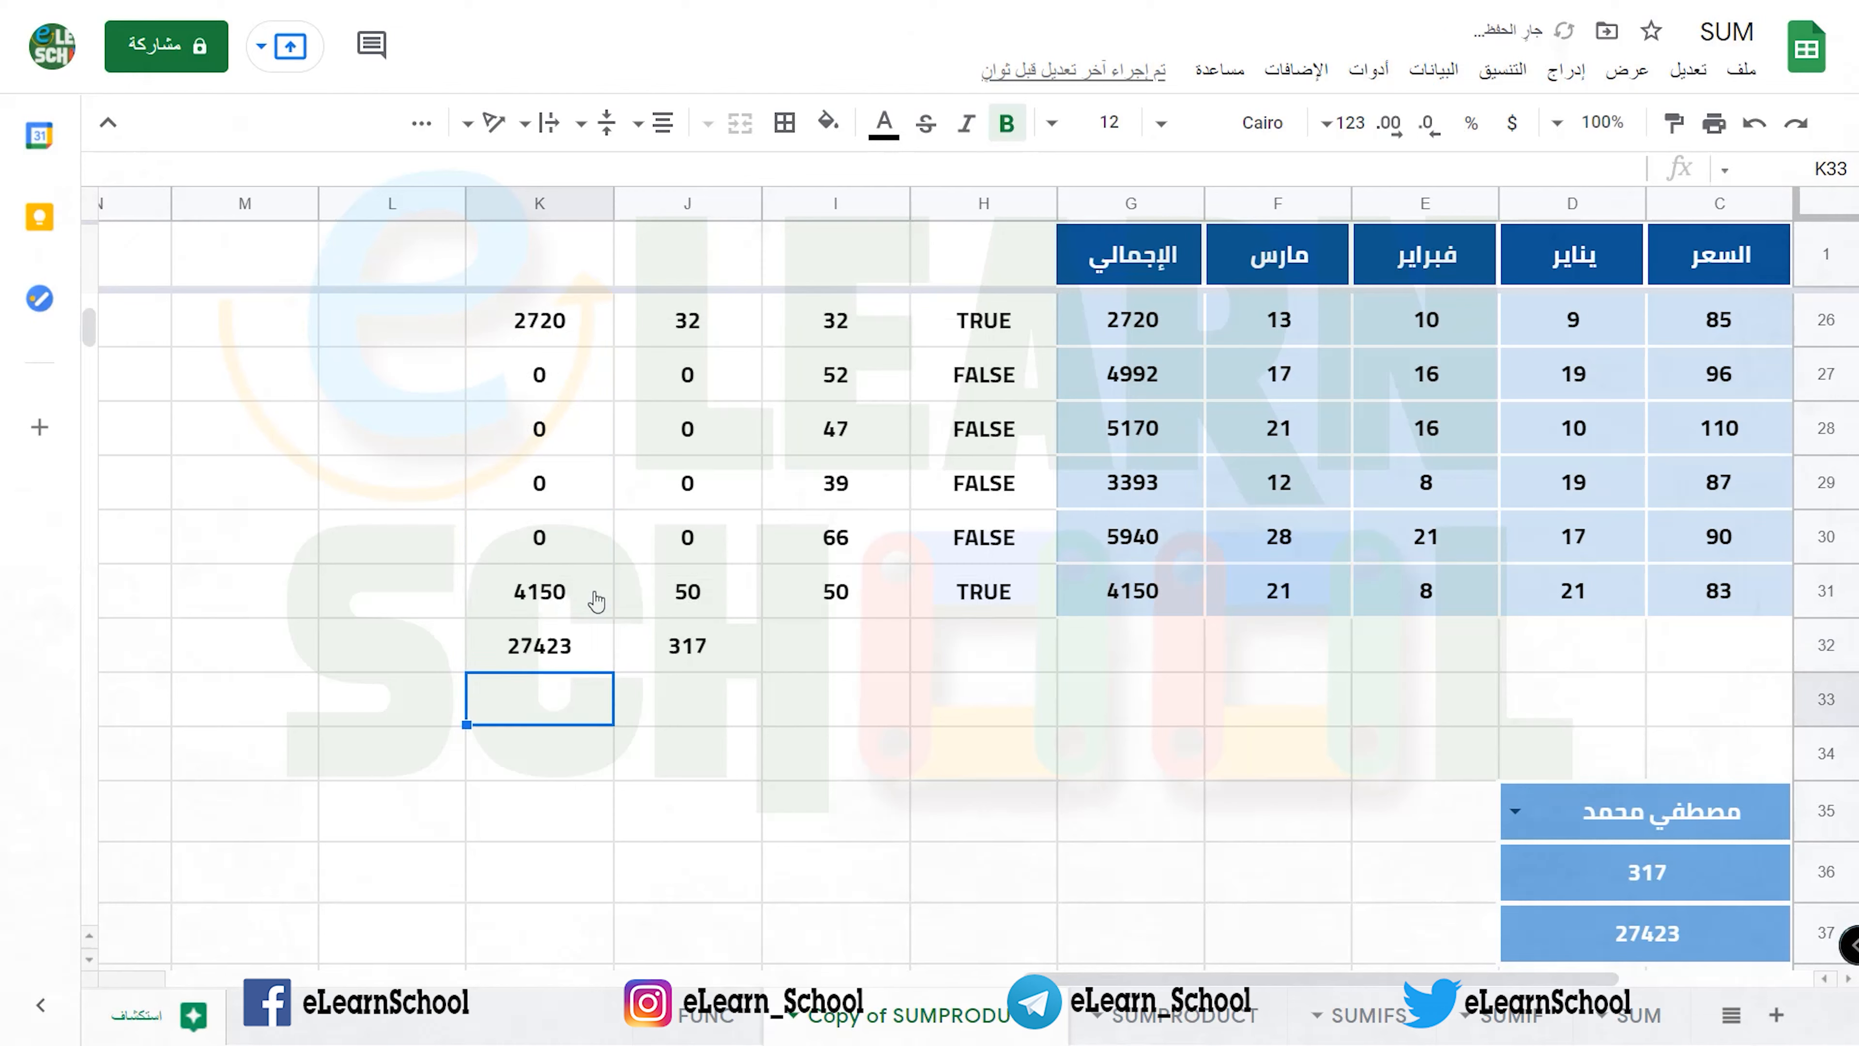
pyautogui.click(1551, 931)
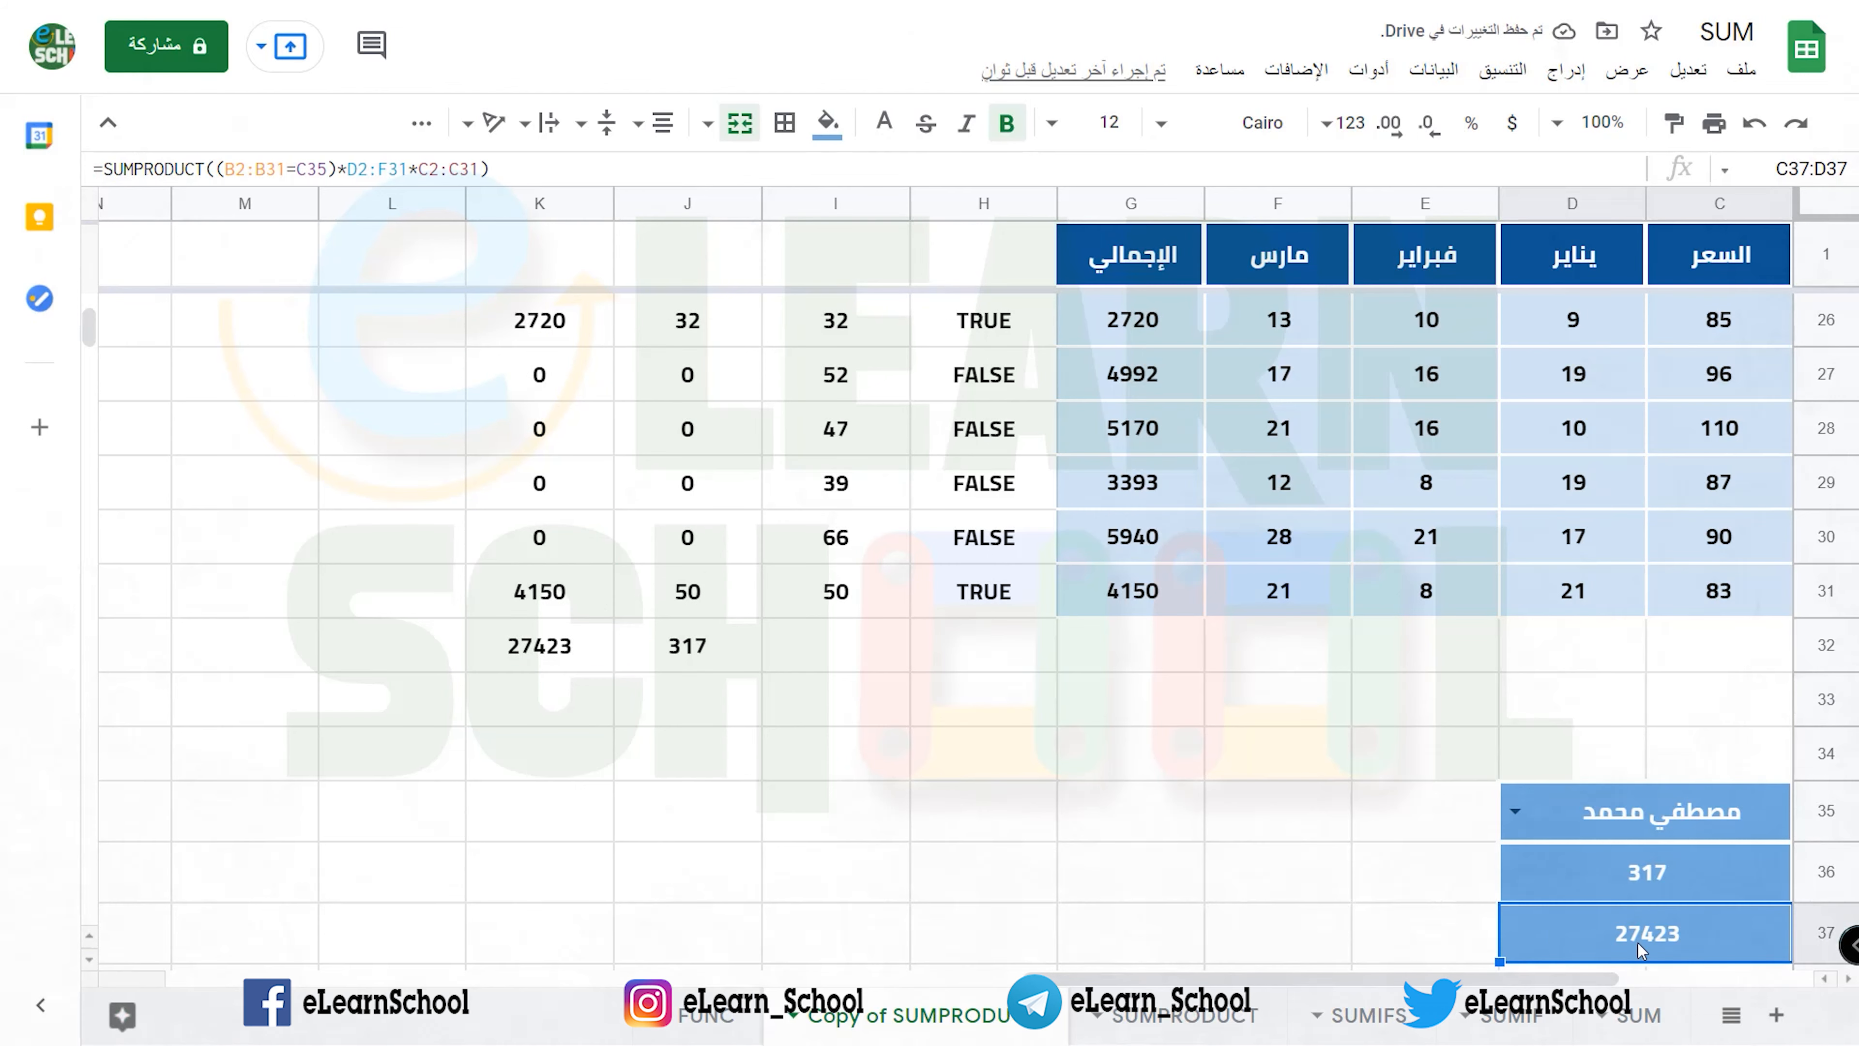
pyautogui.click(569, 664)
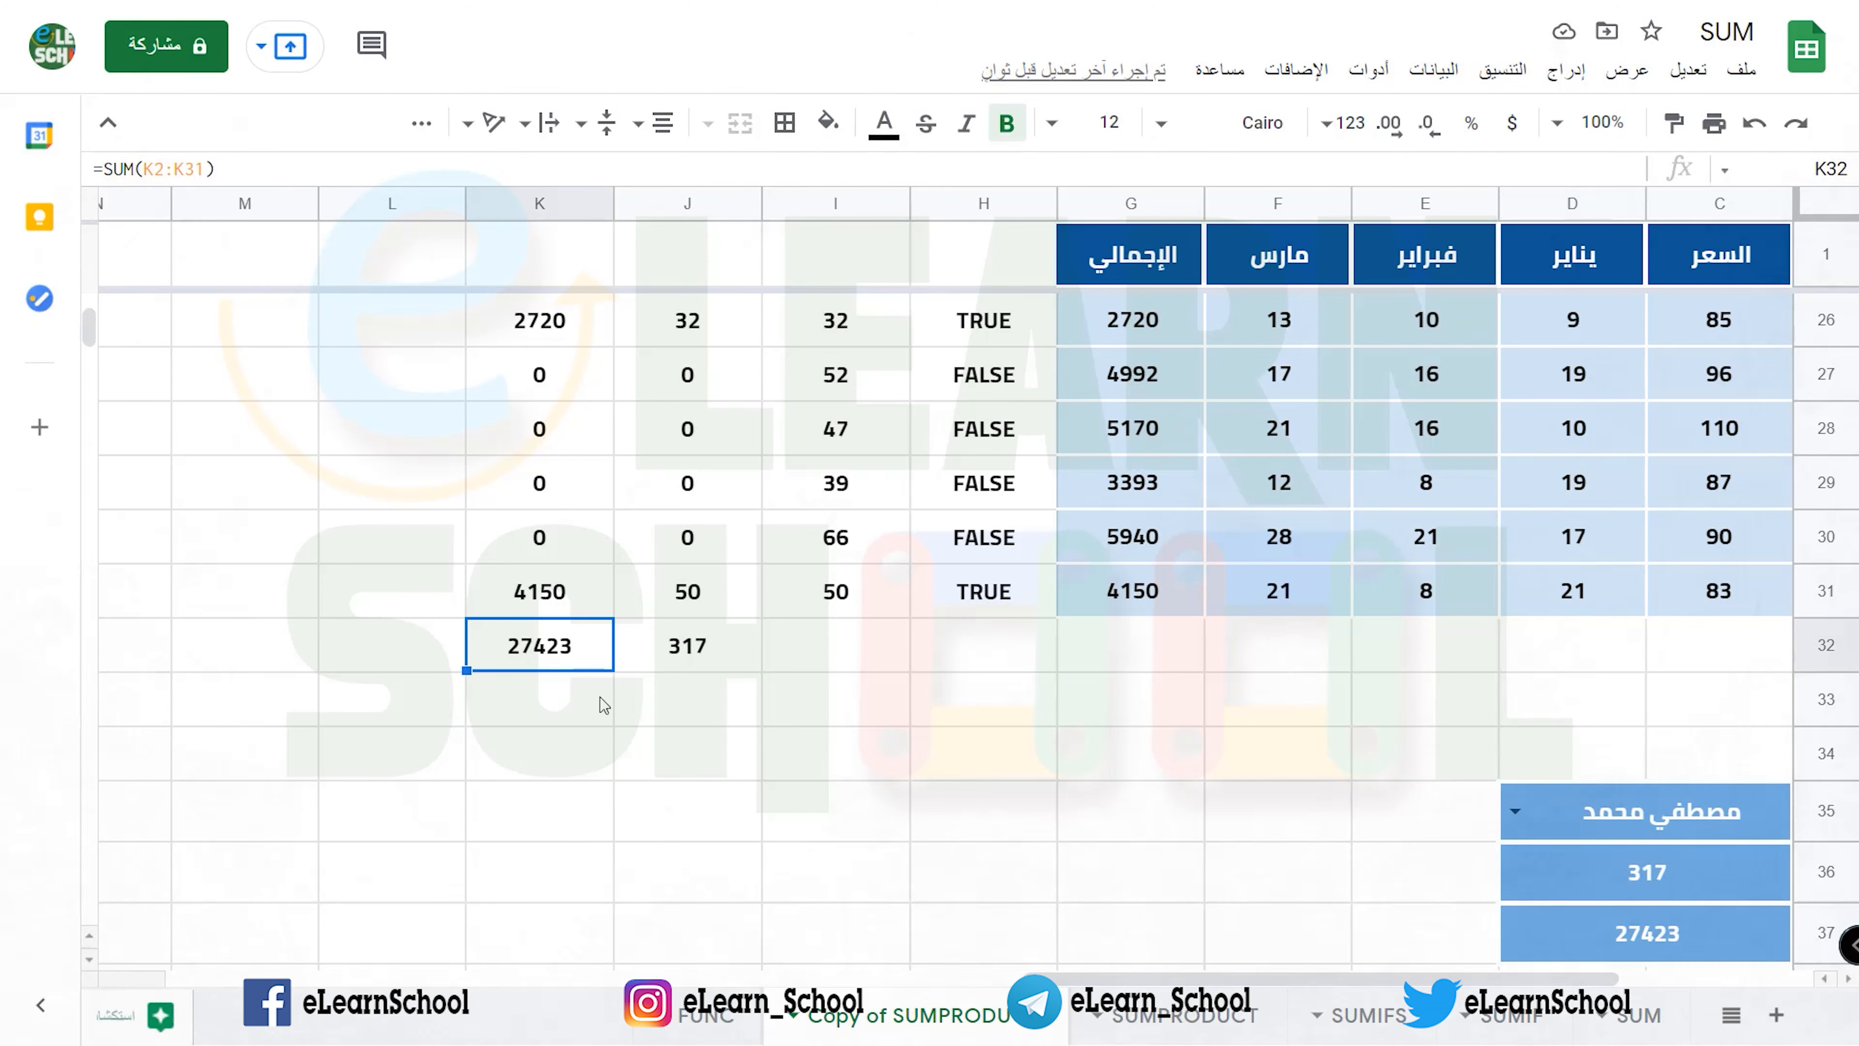
# - Select the representative named in B2 in the C35 list and compare the price totals in C37 and K32
pyautogui.scroll(-2, 803, 765)
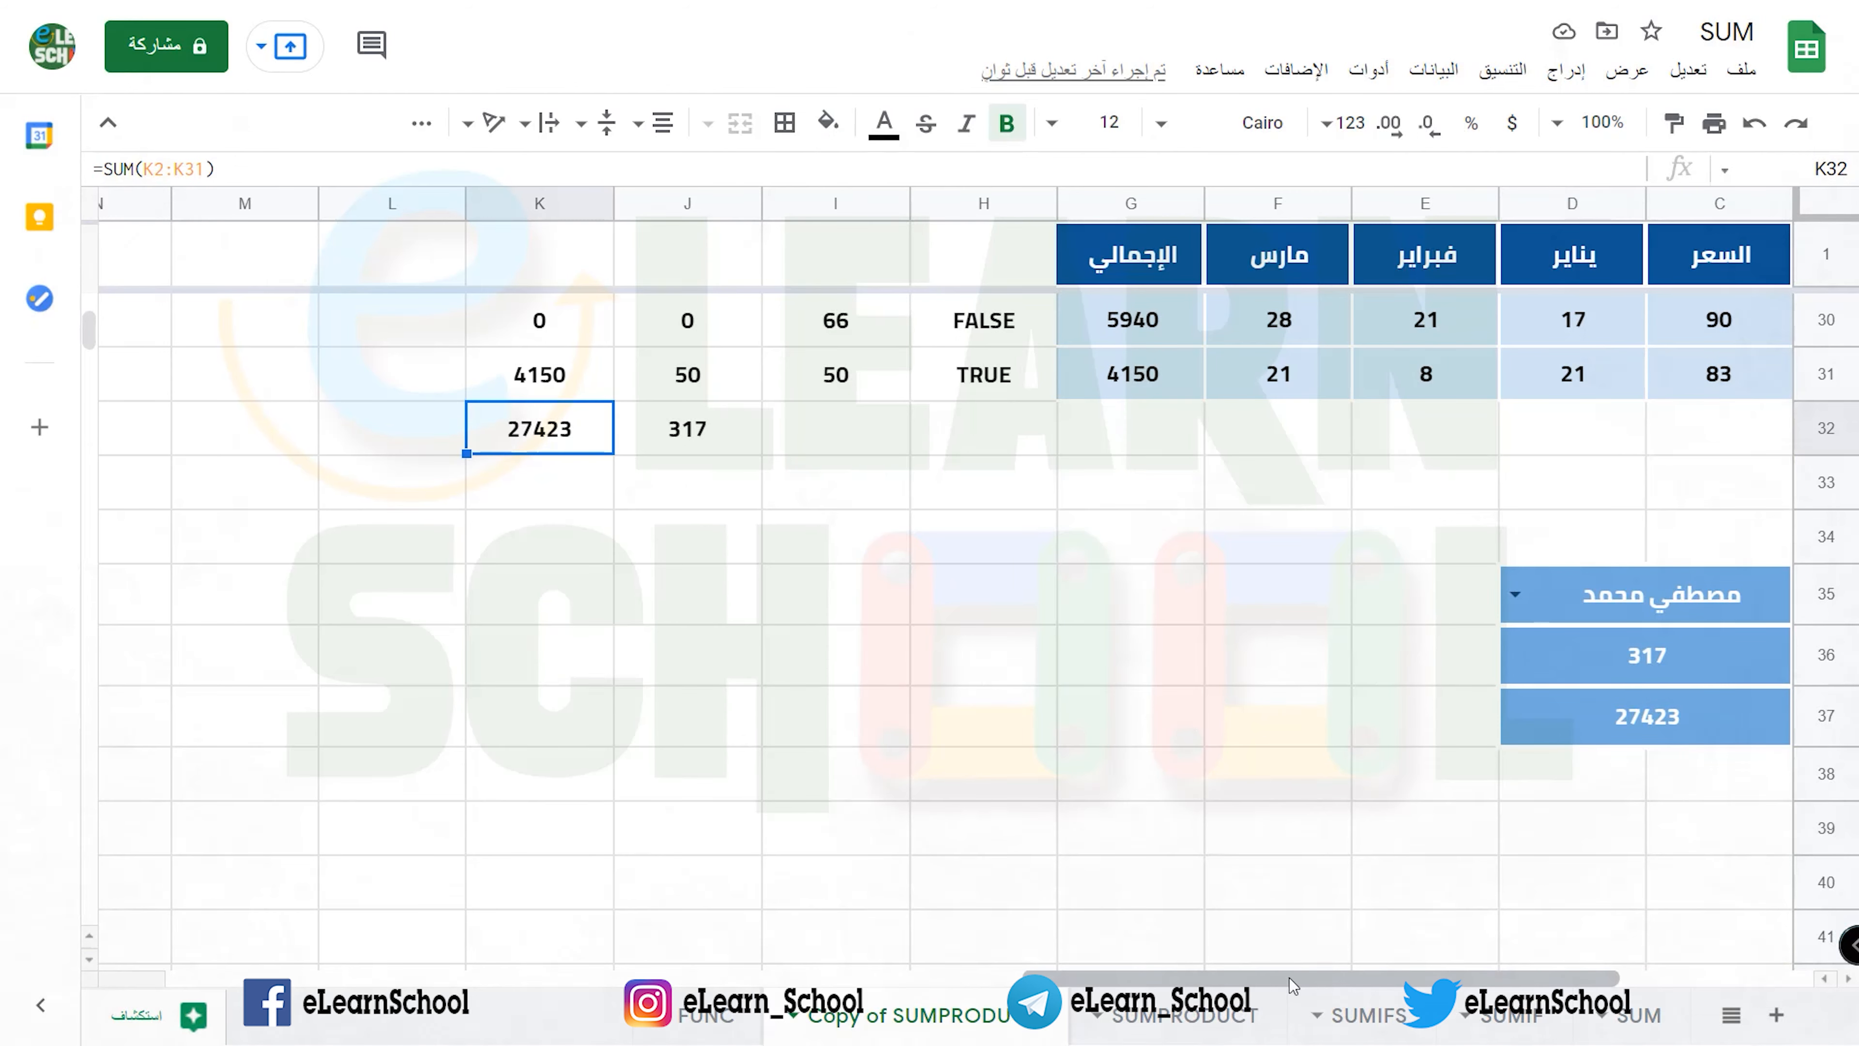
pyautogui.moveTo(1289, 978); pyautogui.dragTo(1312, 976)
pyautogui.click(1234, 596)
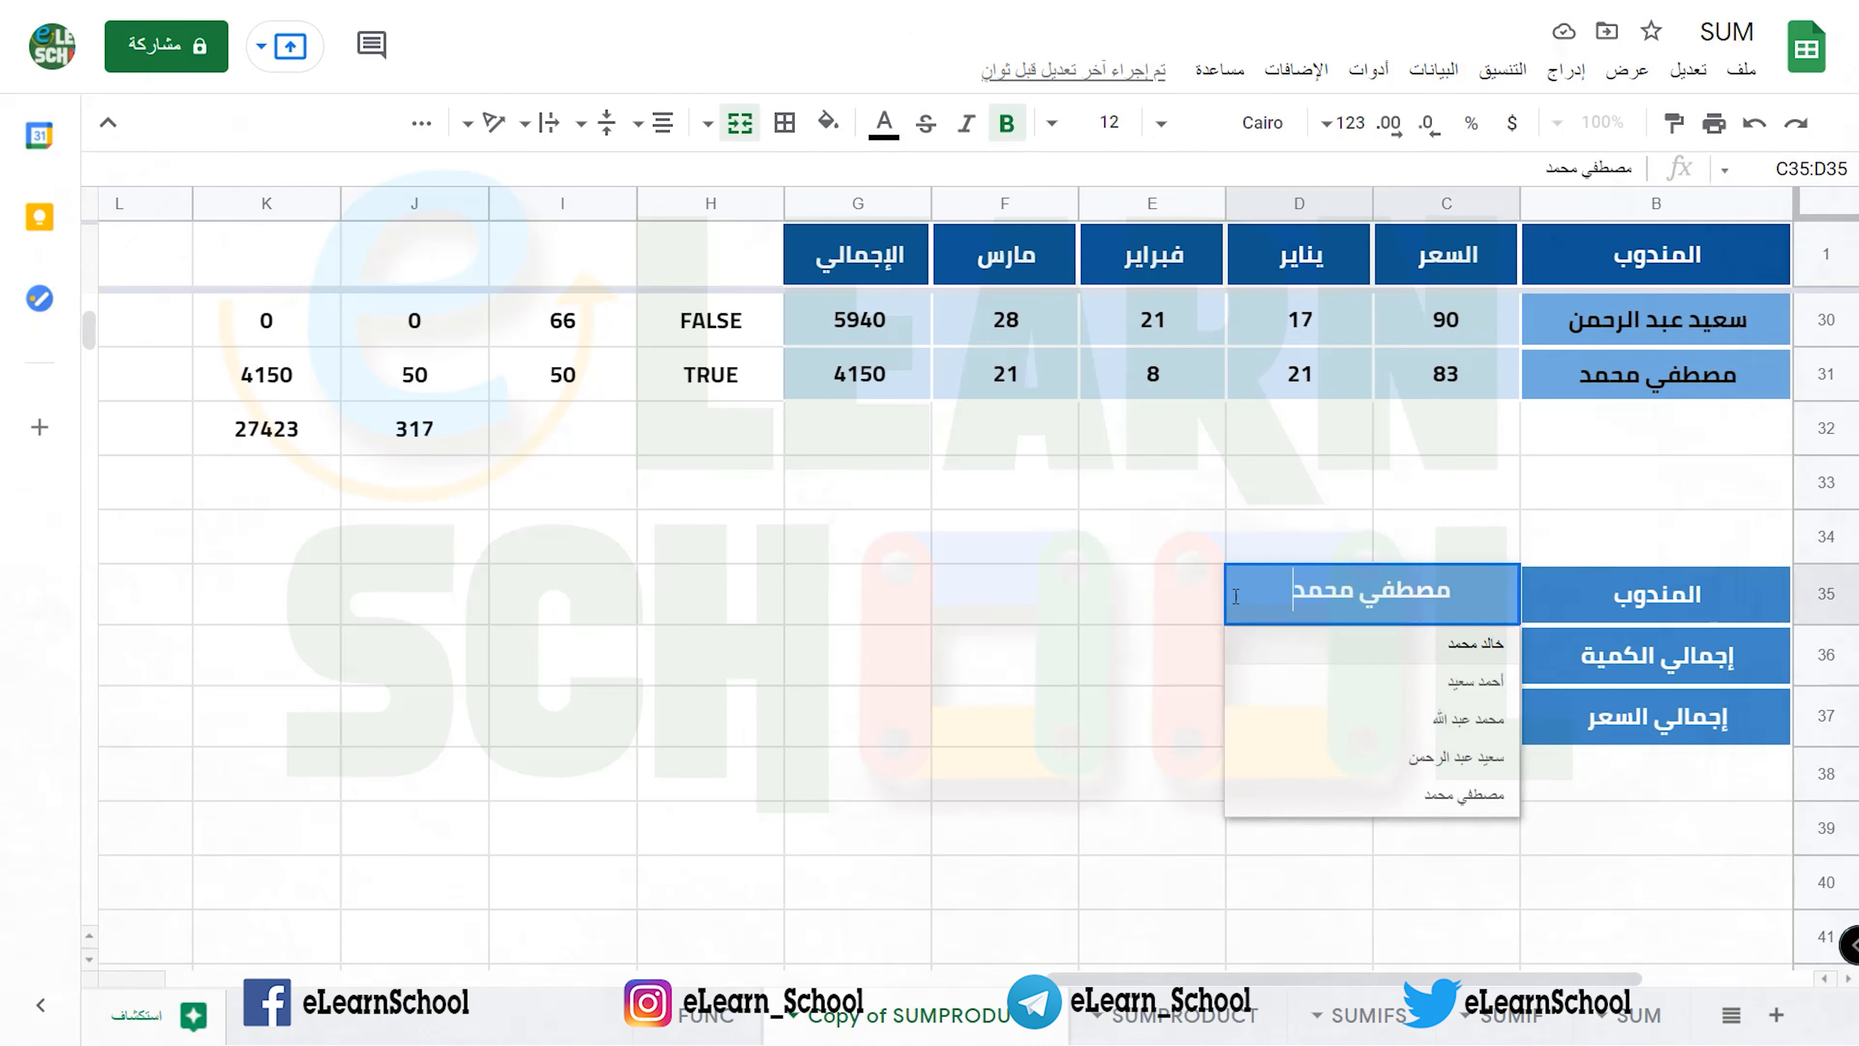
pyautogui.click(1325, 643)
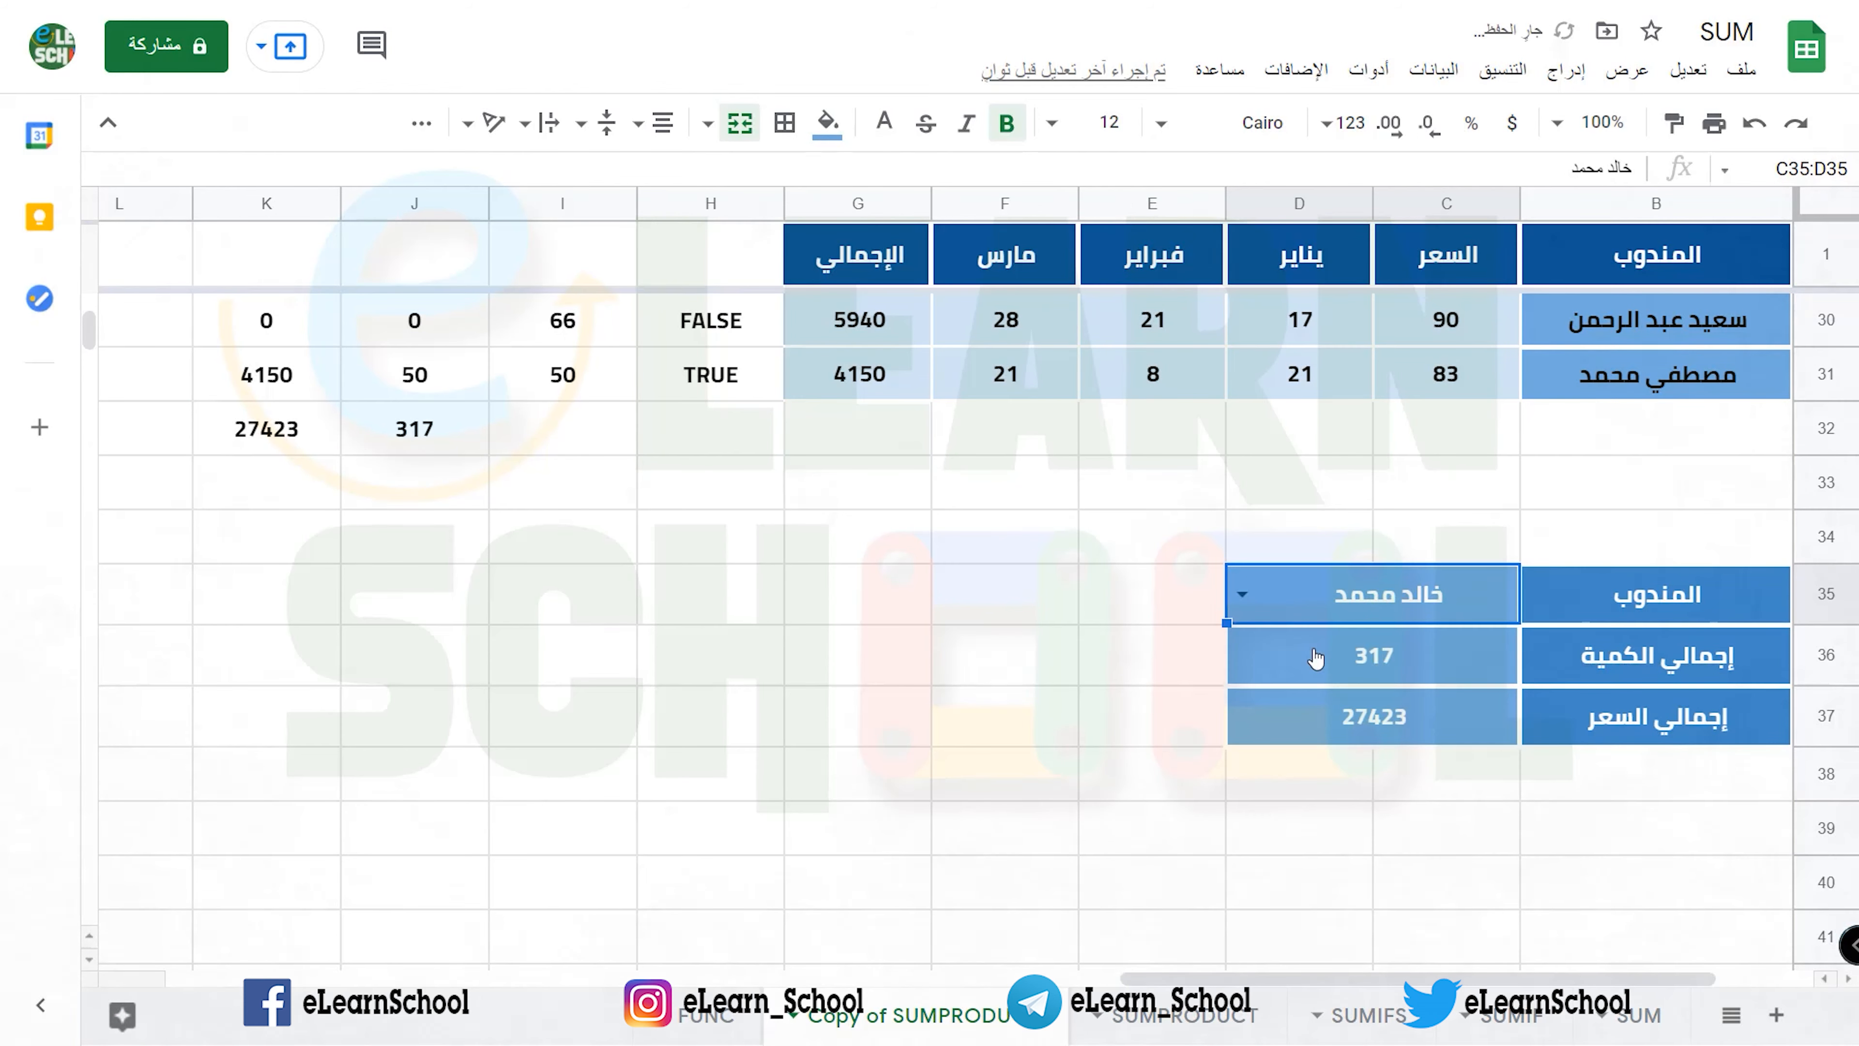
pyautogui.click(1292, 734)
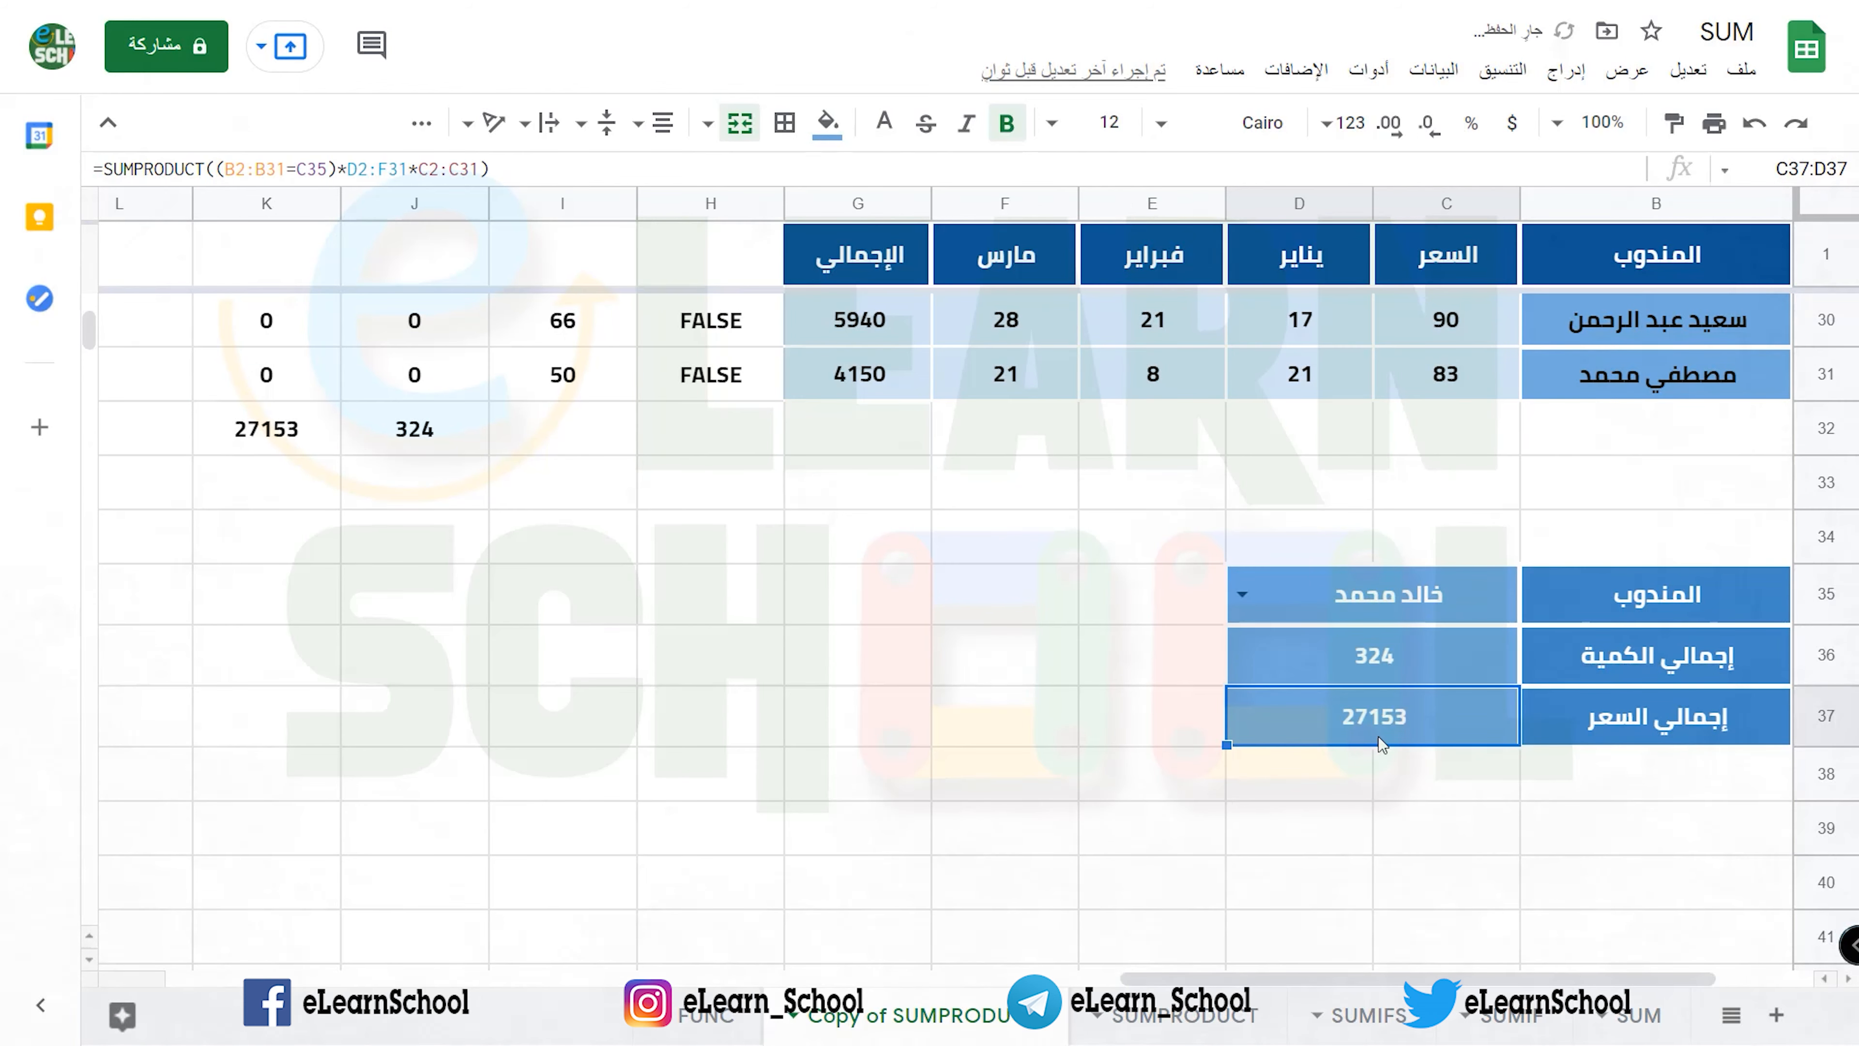
pyautogui.click(294, 456)
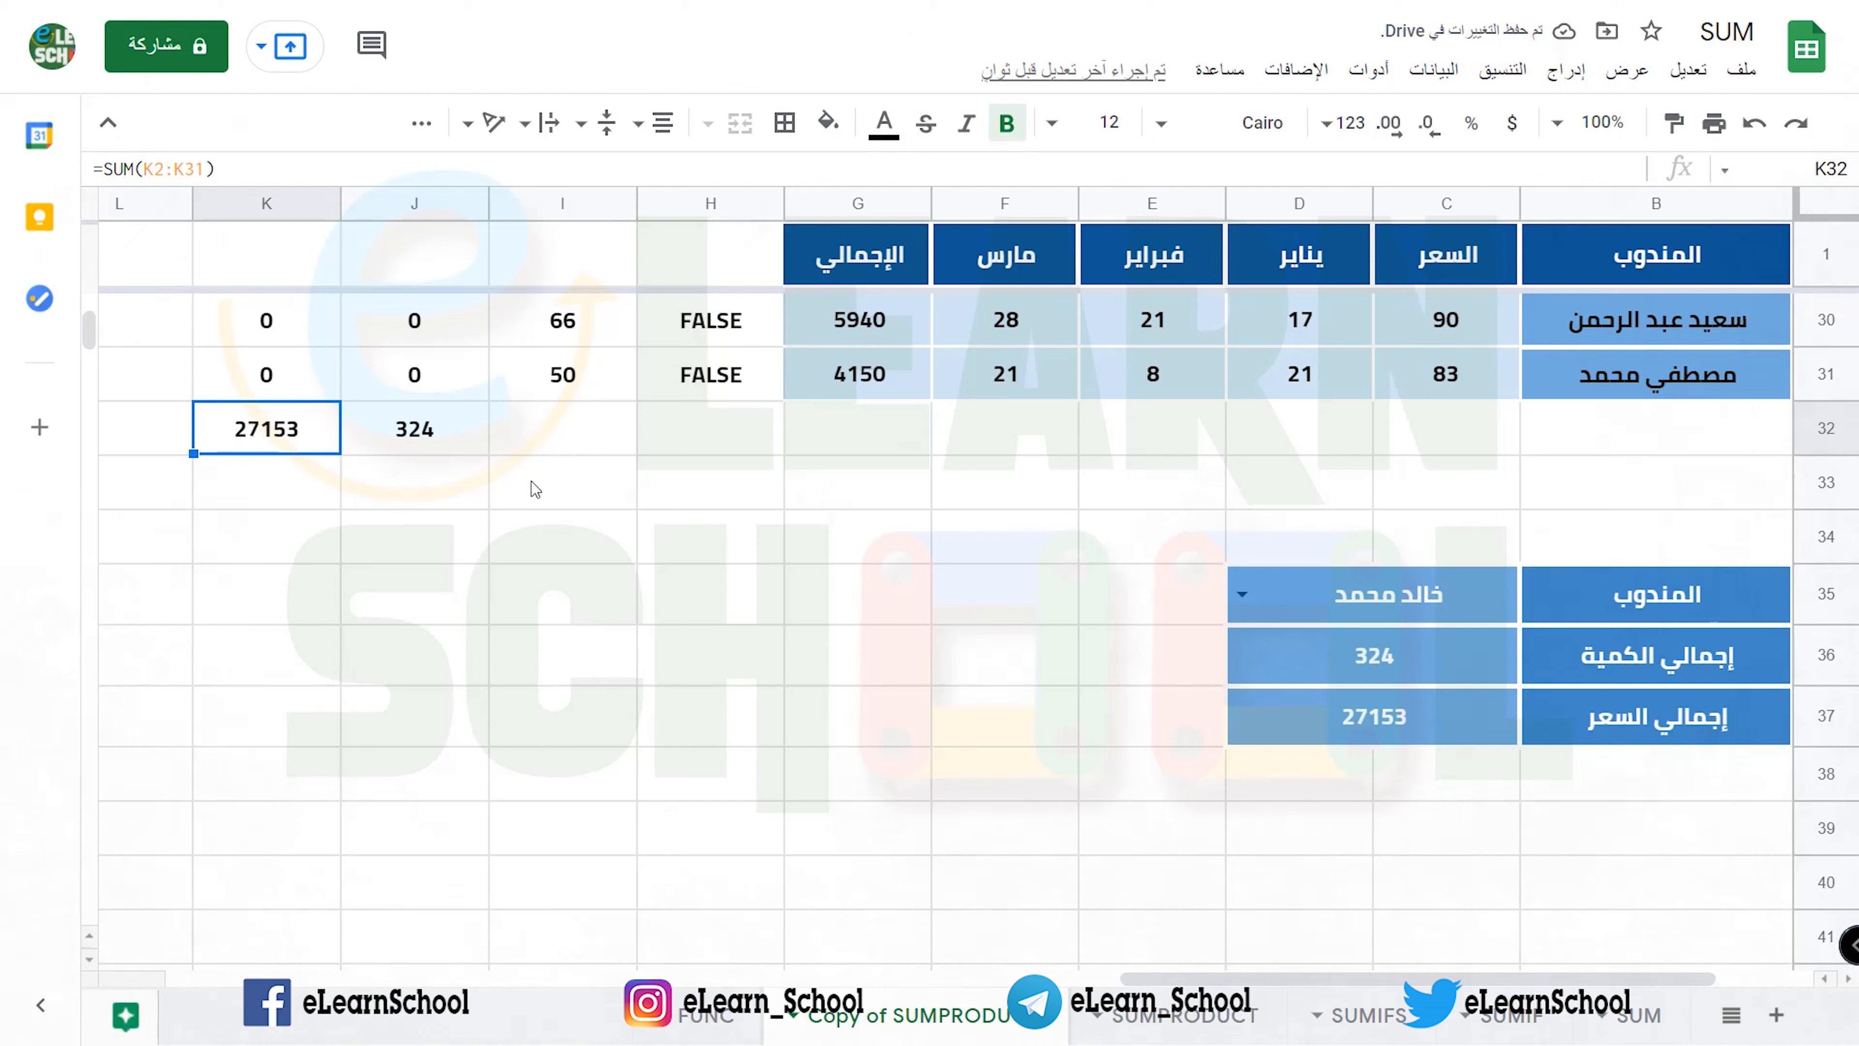
# - Select the representative named in B3 in the C35 list and compare the price totals in C37 and K32
pyautogui.click(1242, 594)
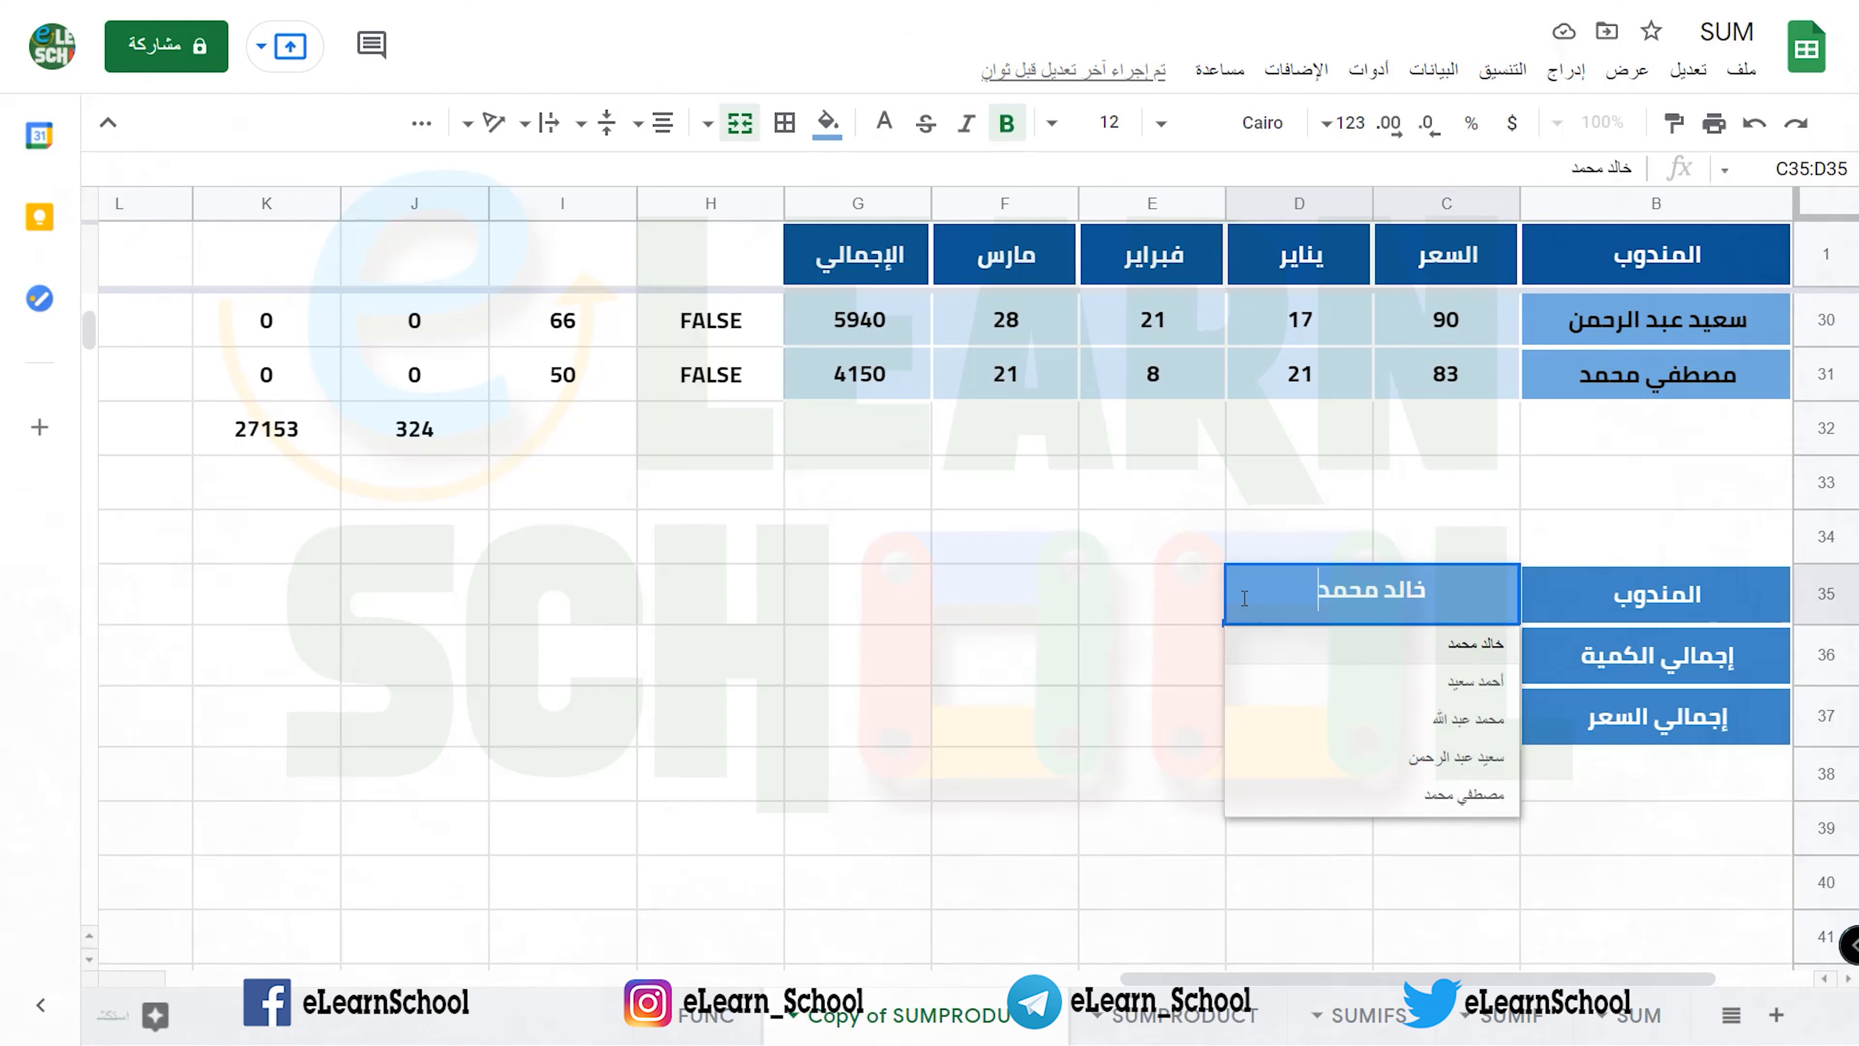
pyautogui.click(1298, 672)
pyautogui.click(1296, 741)
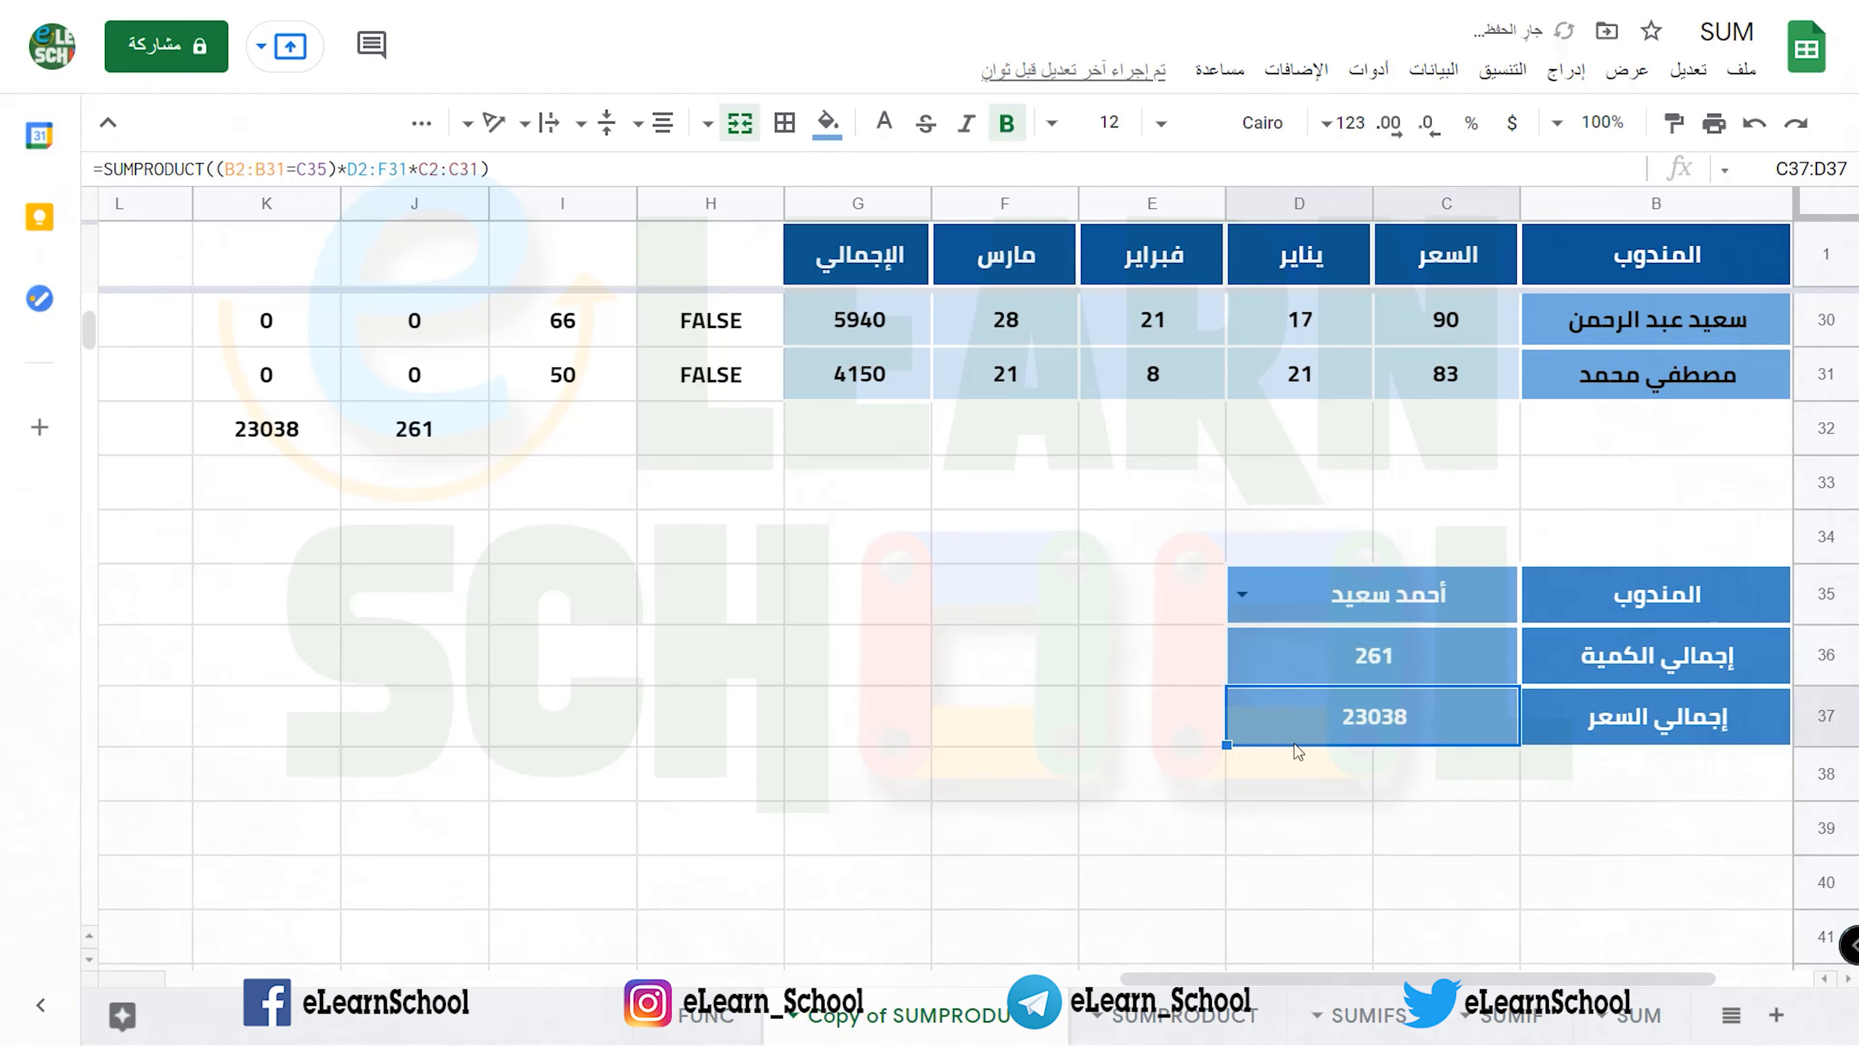
pyautogui.click(266, 439)
pyautogui.click(1252, 721)
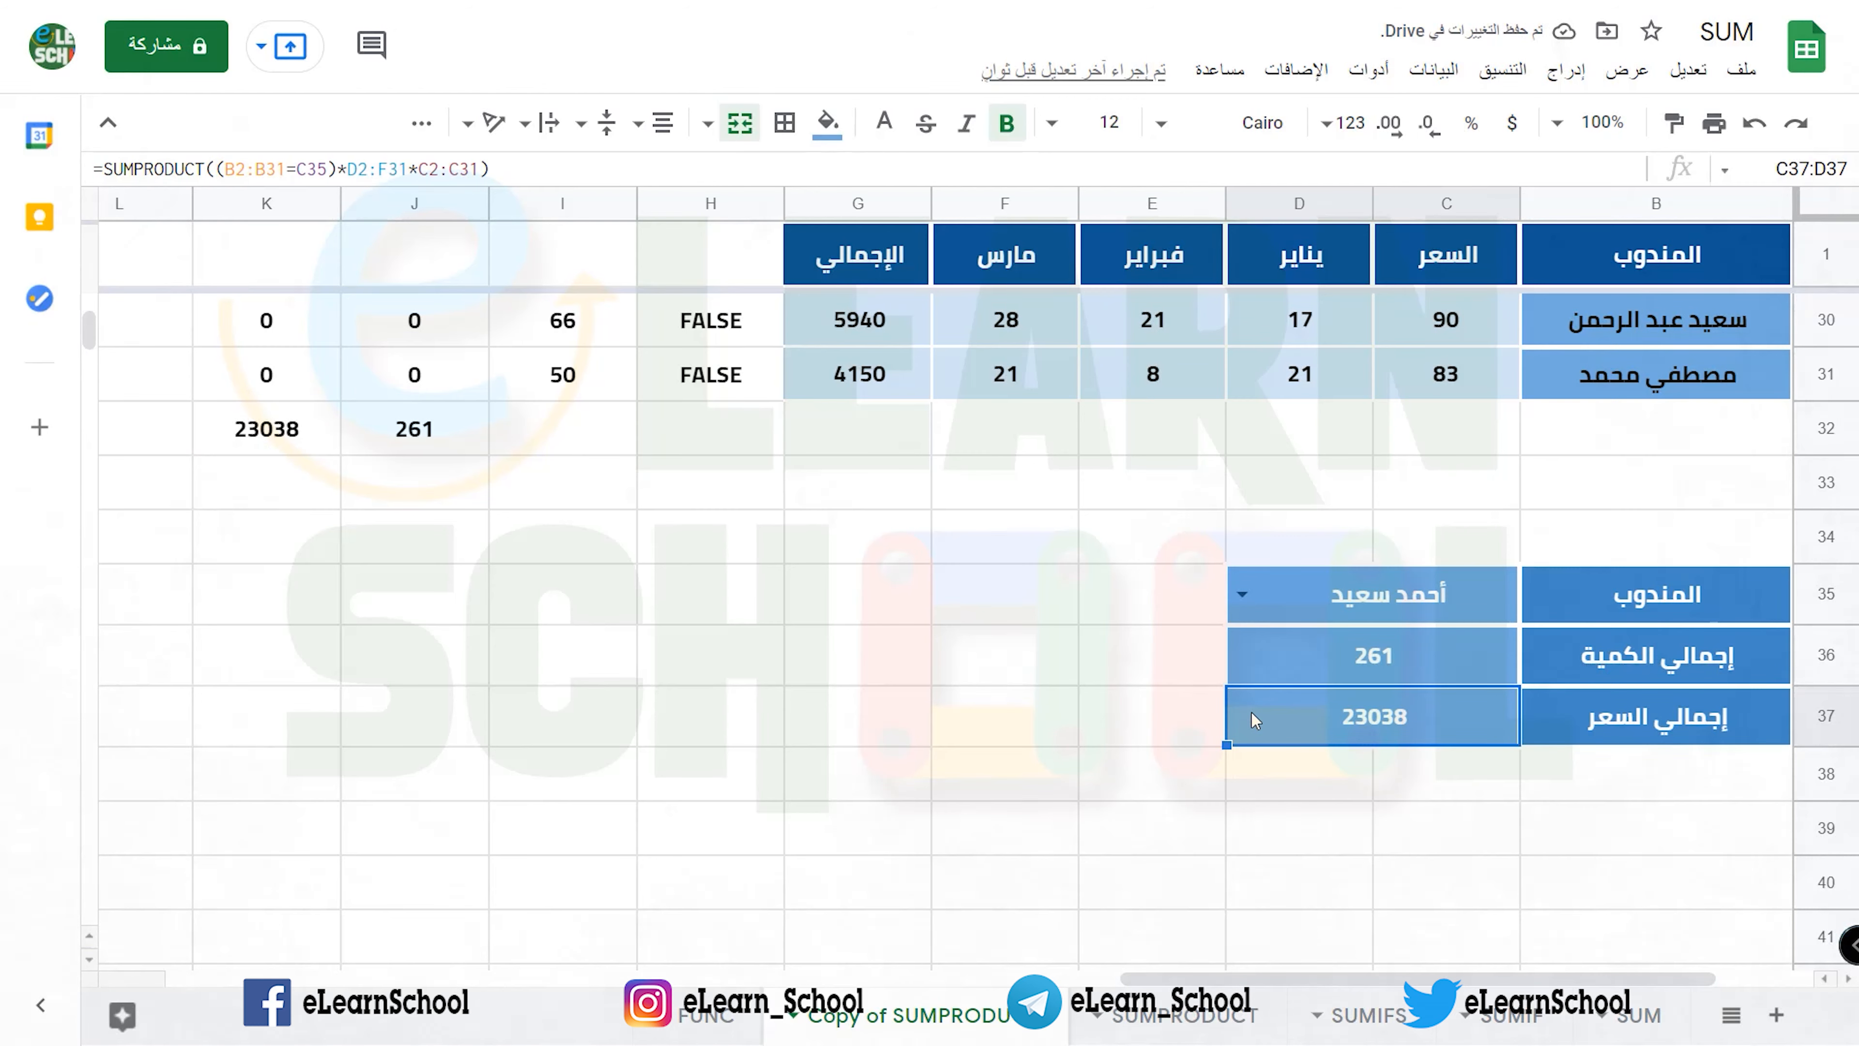
# - Review the representatives in B2:B11 against the helper columns, checking the row 5 cells in J, I and H
pyautogui.scroll(8, 1253, 705)
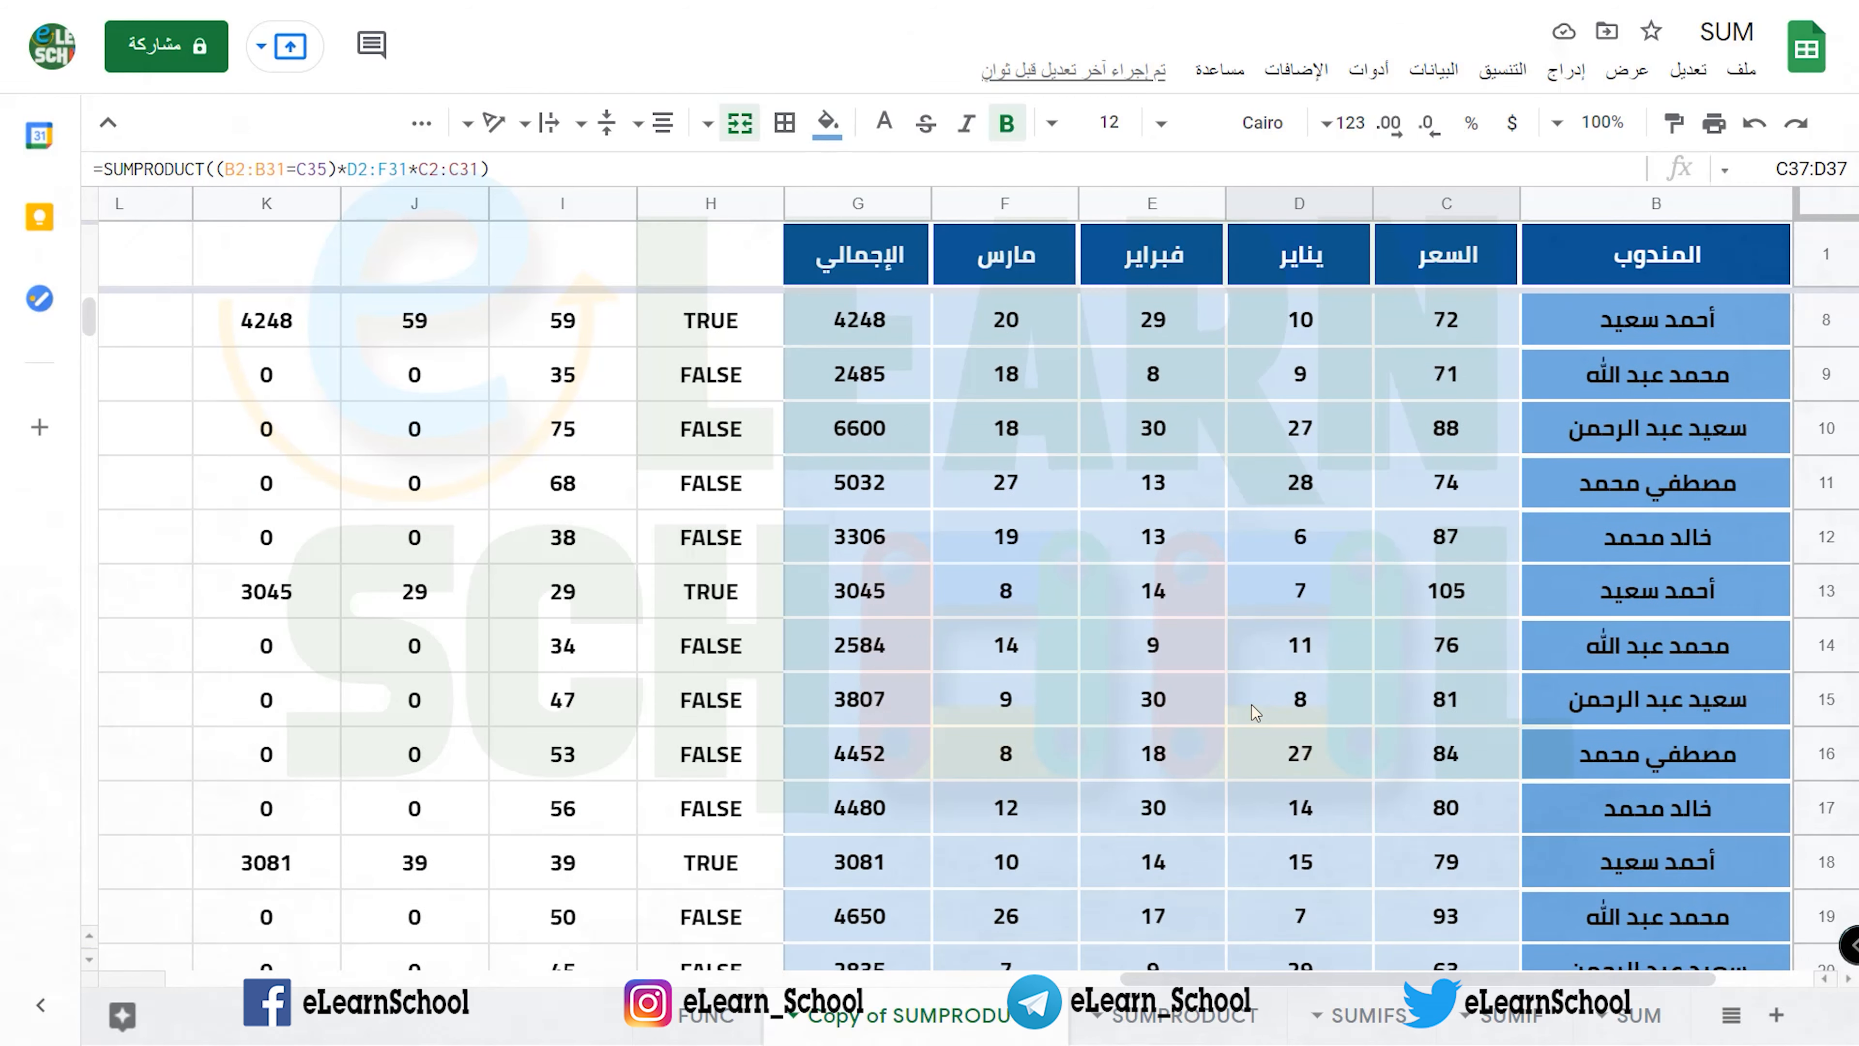
pyautogui.scroll(2, 1252, 705)
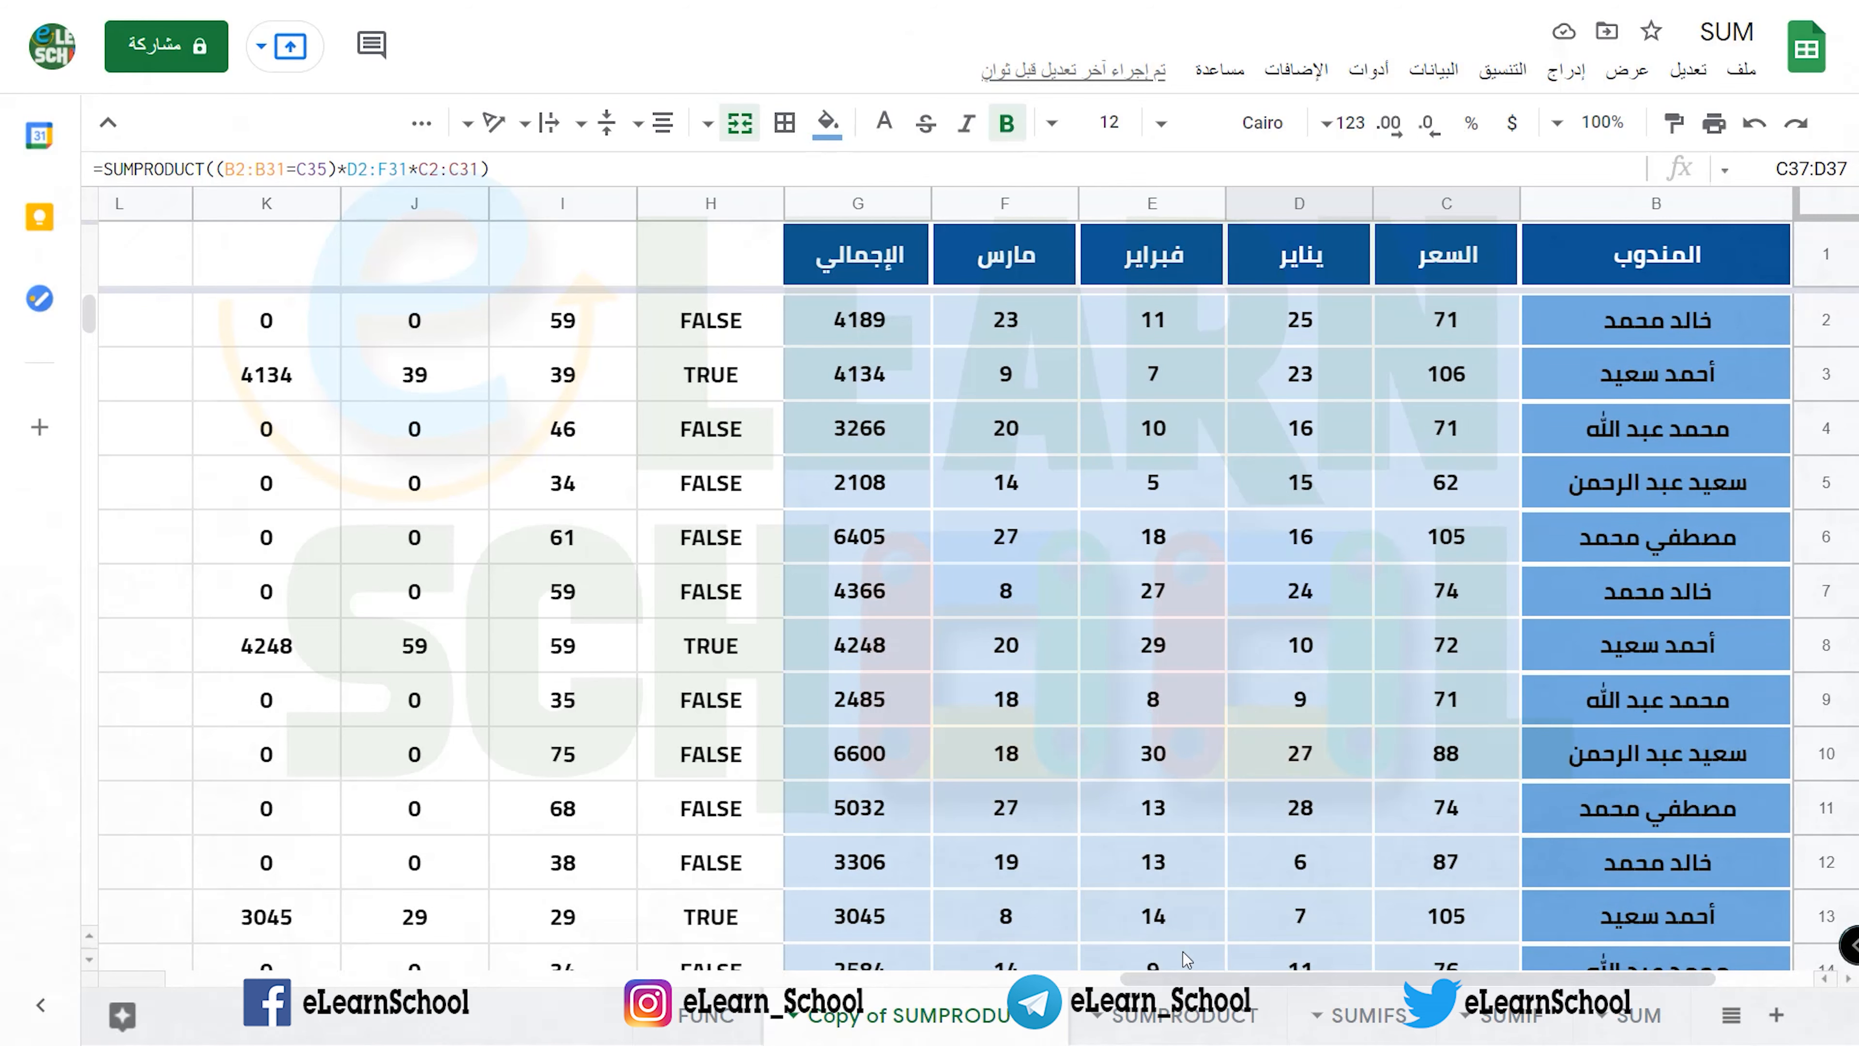
pyautogui.moveTo(1191, 979); pyautogui.dragTo(1435, 974)
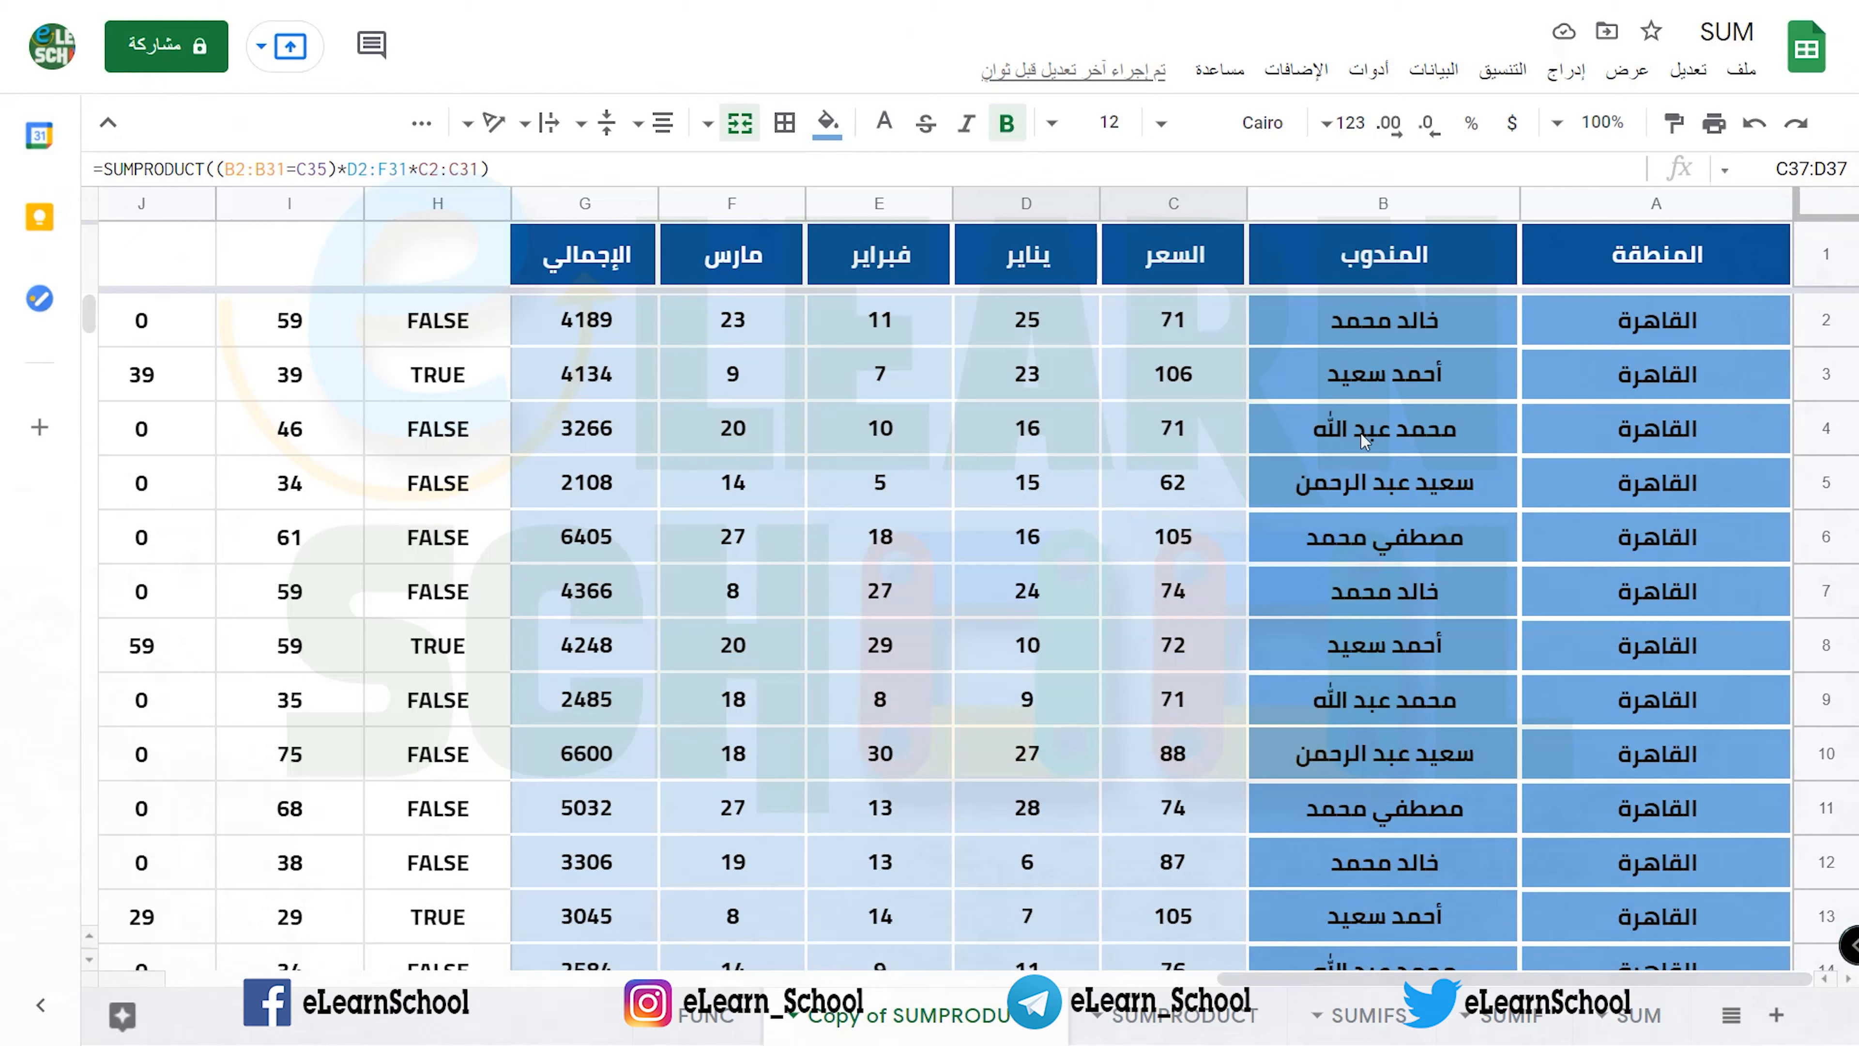
pyautogui.moveTo(1427, 334); pyautogui.dragTo(1451, 791)
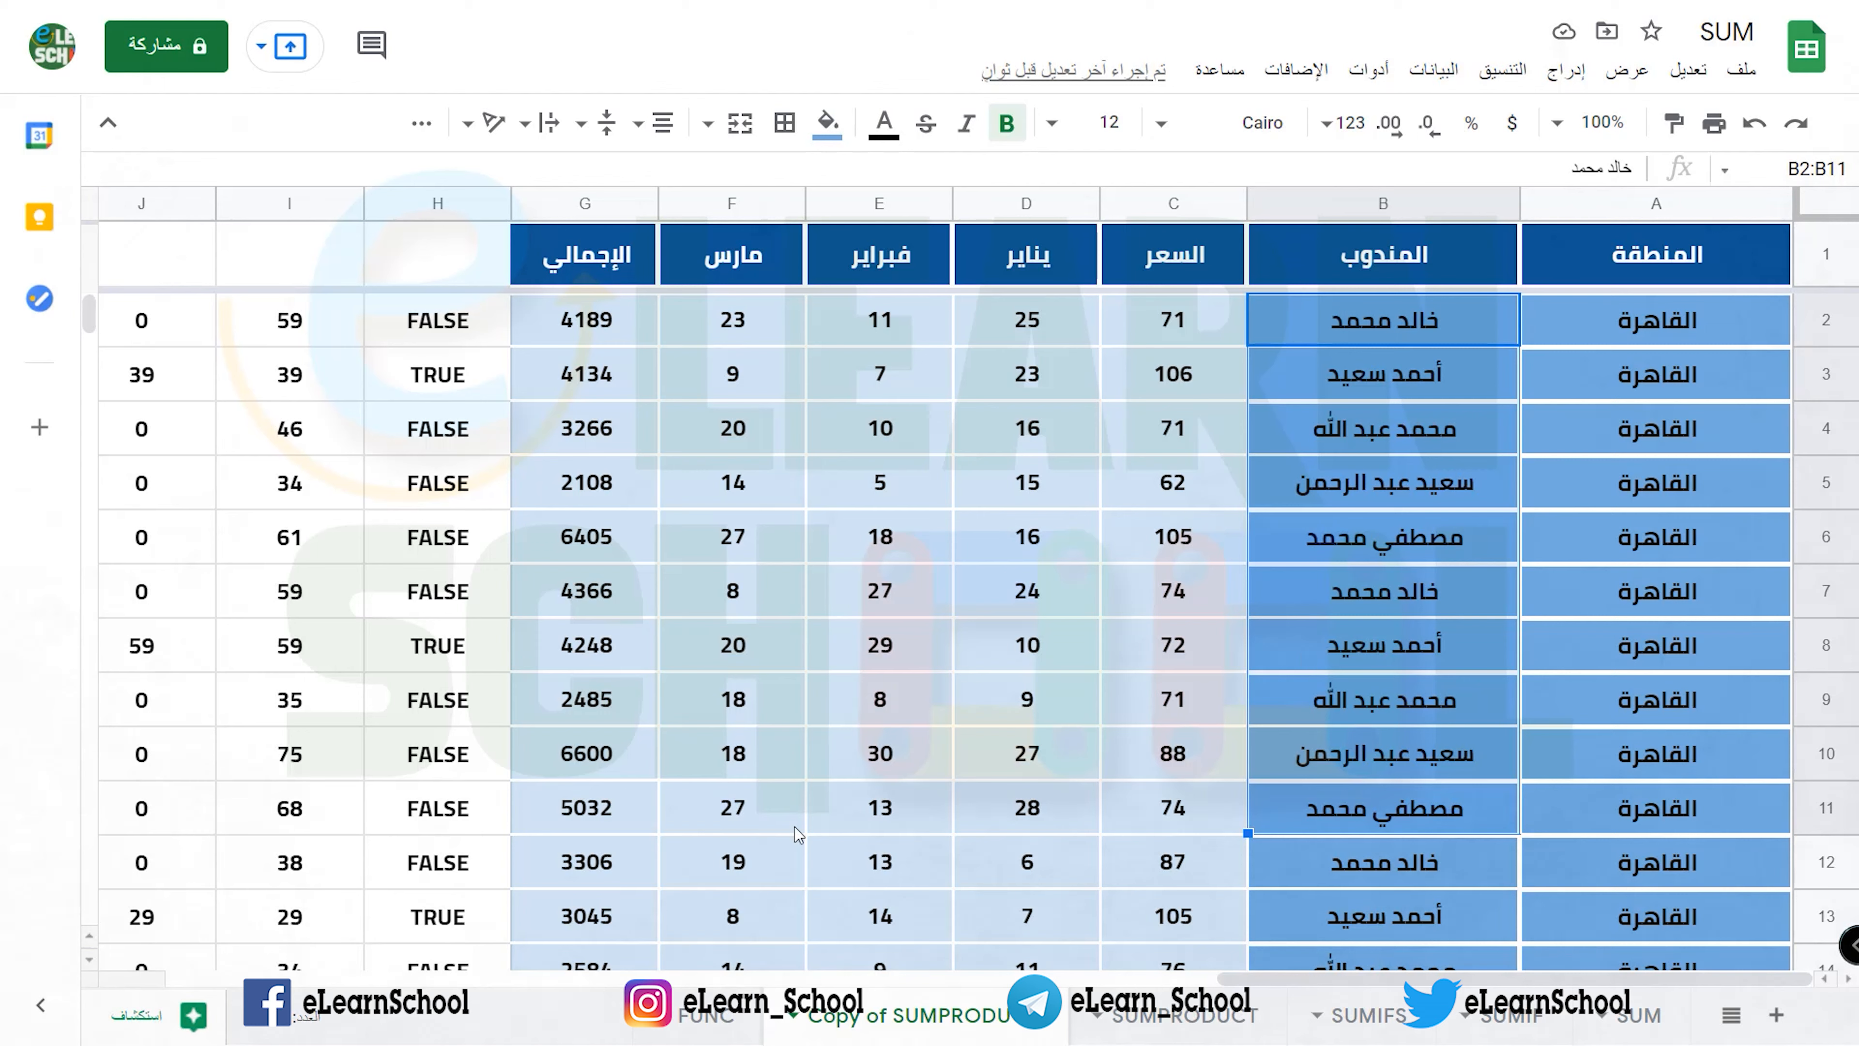
pyautogui.click(201, 464)
pyautogui.click(296, 470)
pyautogui.click(432, 467)
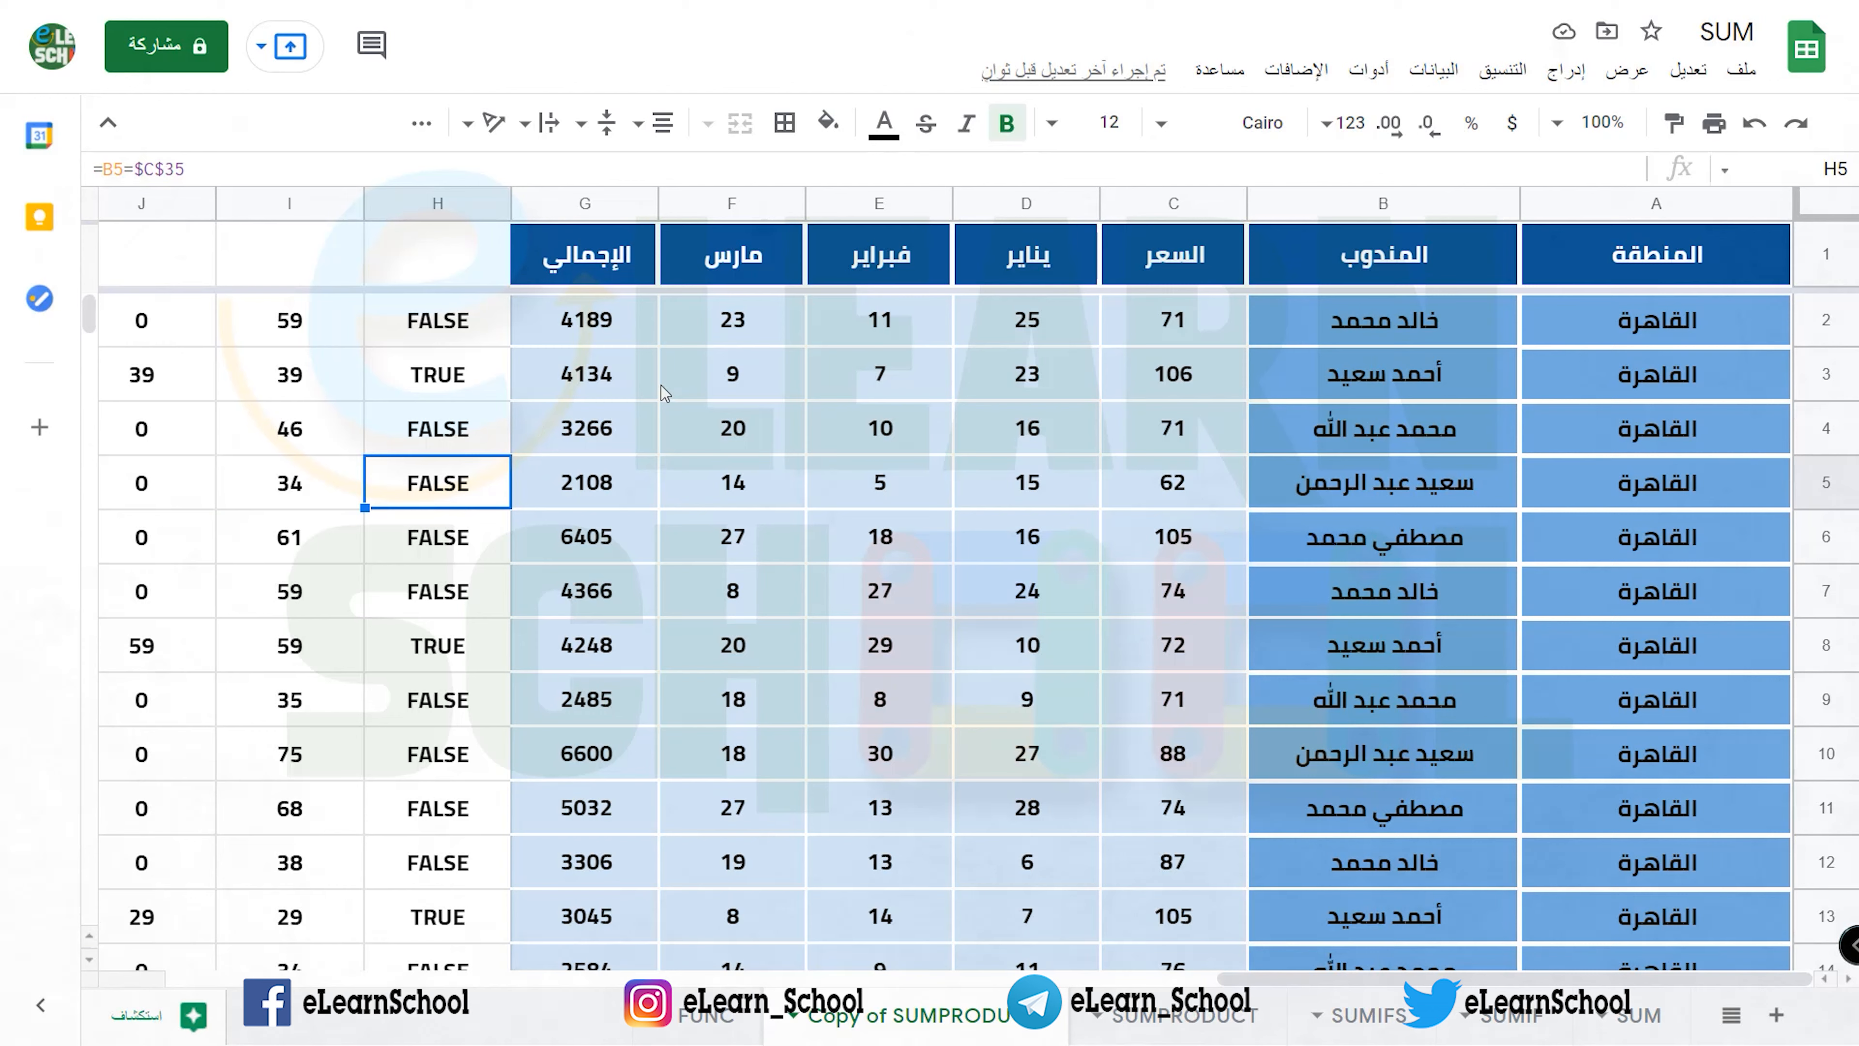
pyautogui.scroll(-2, 661, 386)
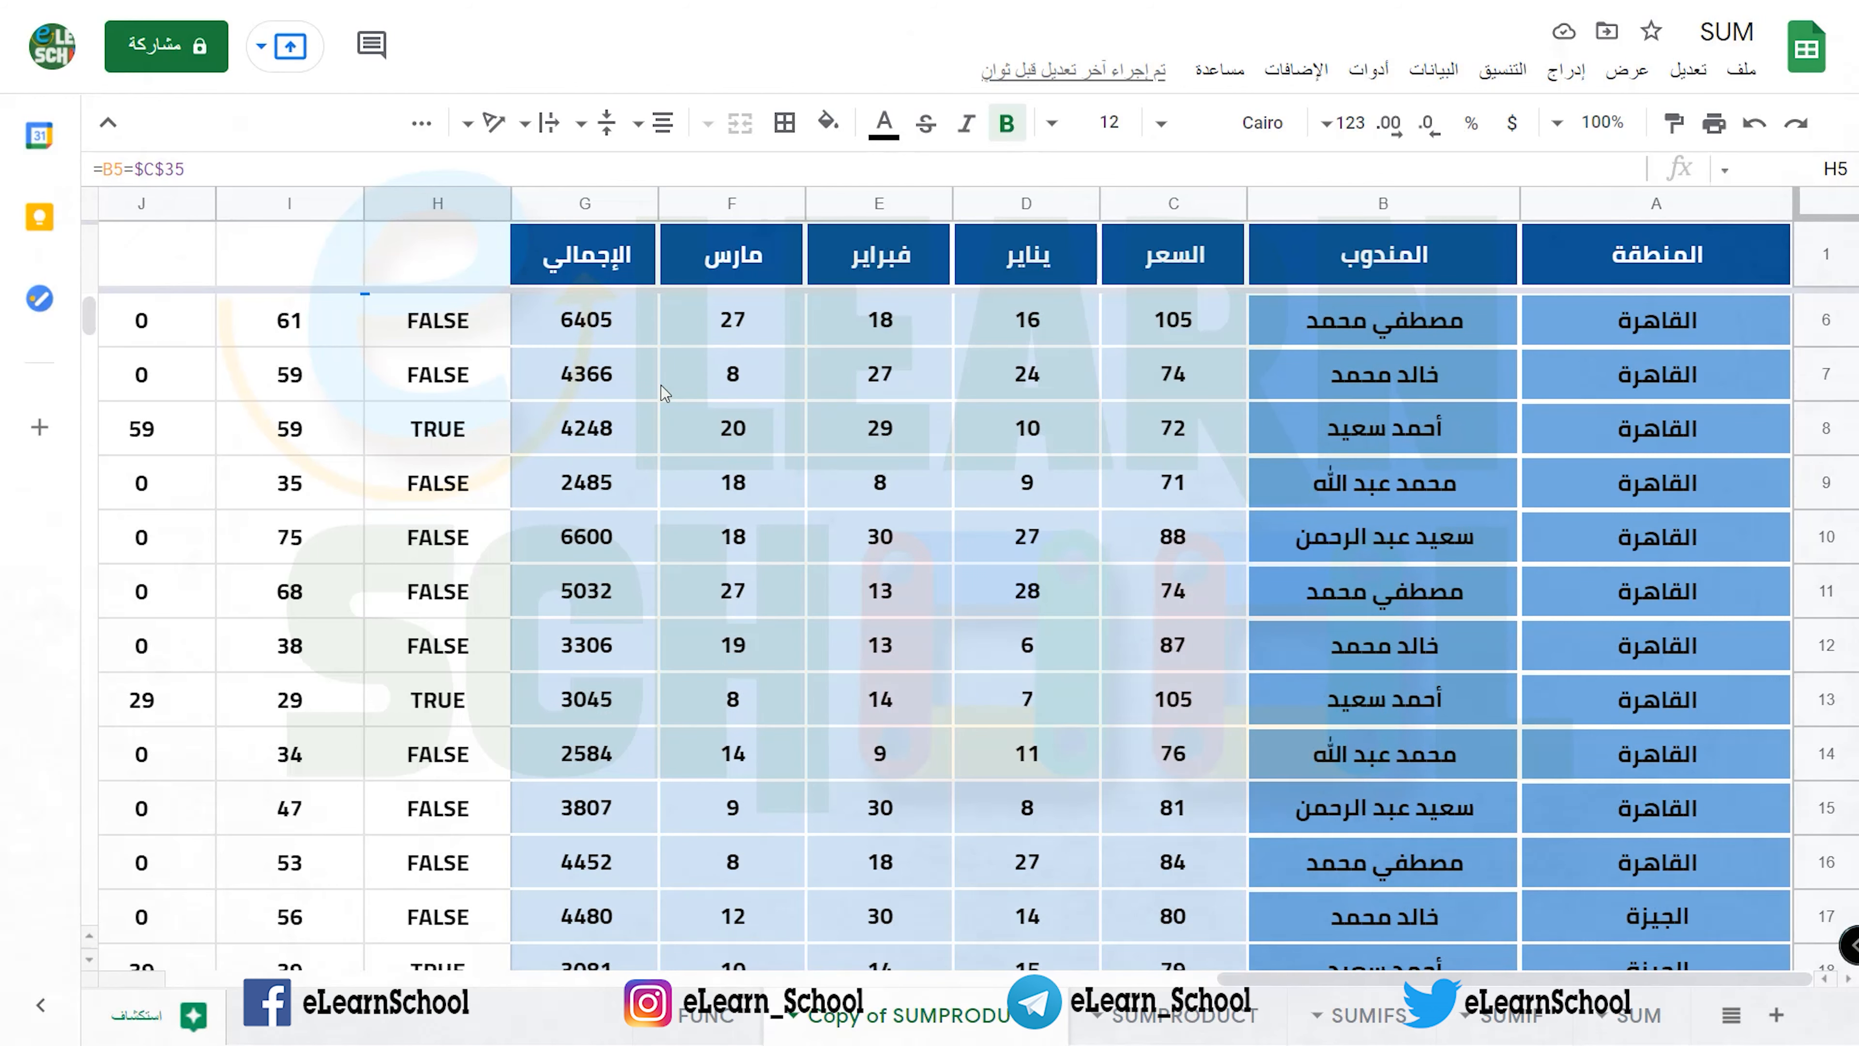
# - Examine the SUMPRODUCT formula in C36, highlighting its representative condition B2:B31=C35
pyautogui.scroll(-9, 661, 385)
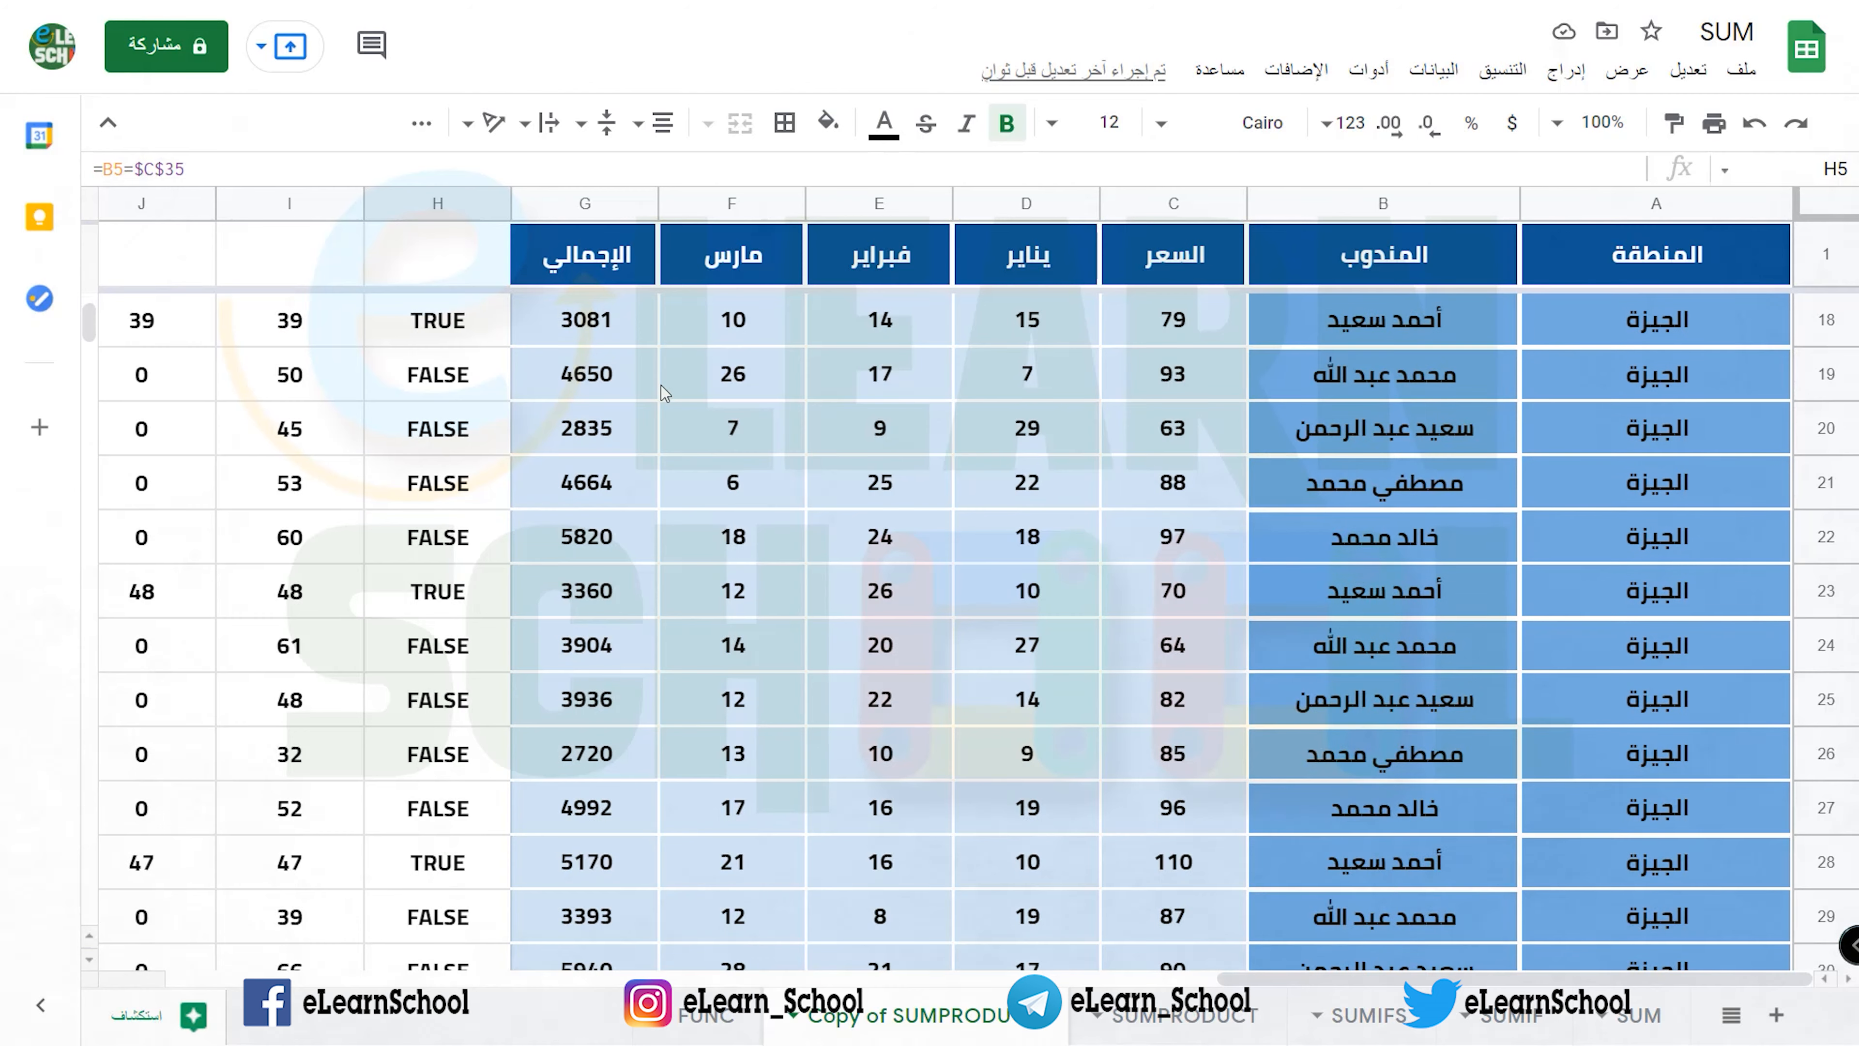
pyautogui.scroll(-3, 661, 385)
pyautogui.click(1008, 650)
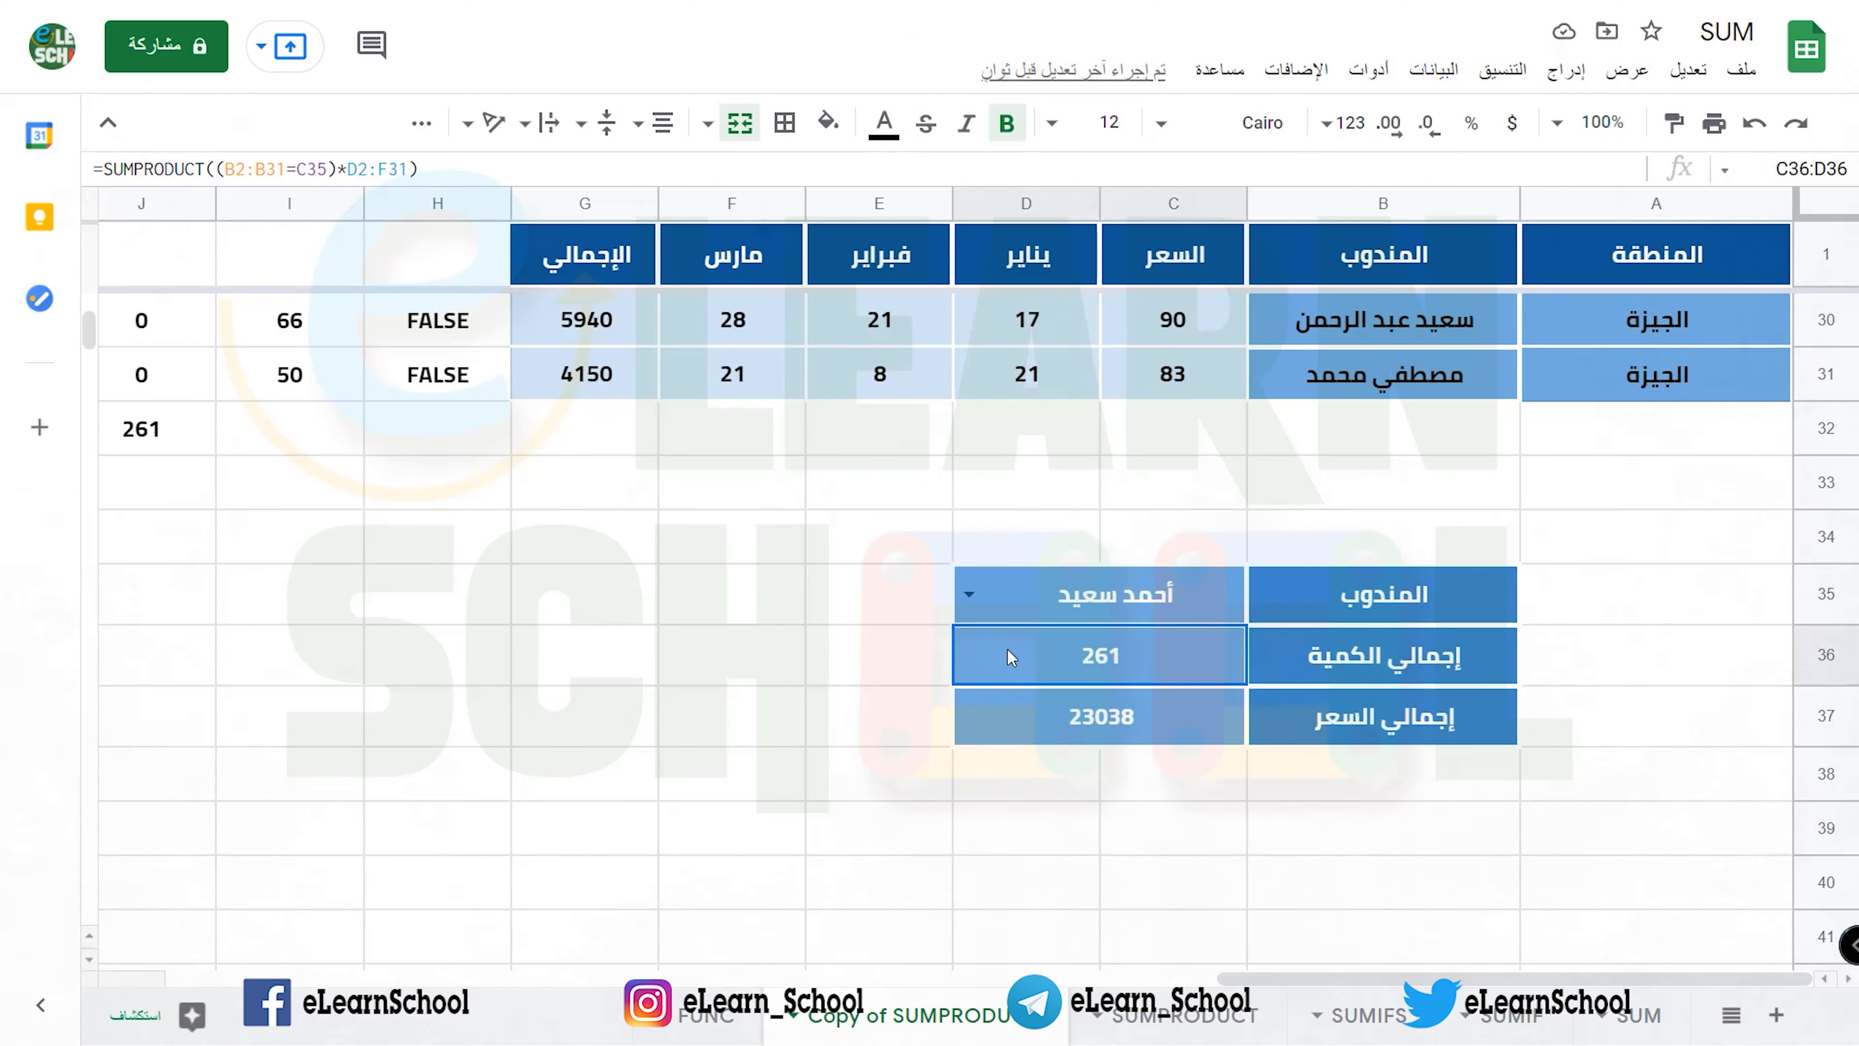
pyautogui.doubleClick(1034, 661)
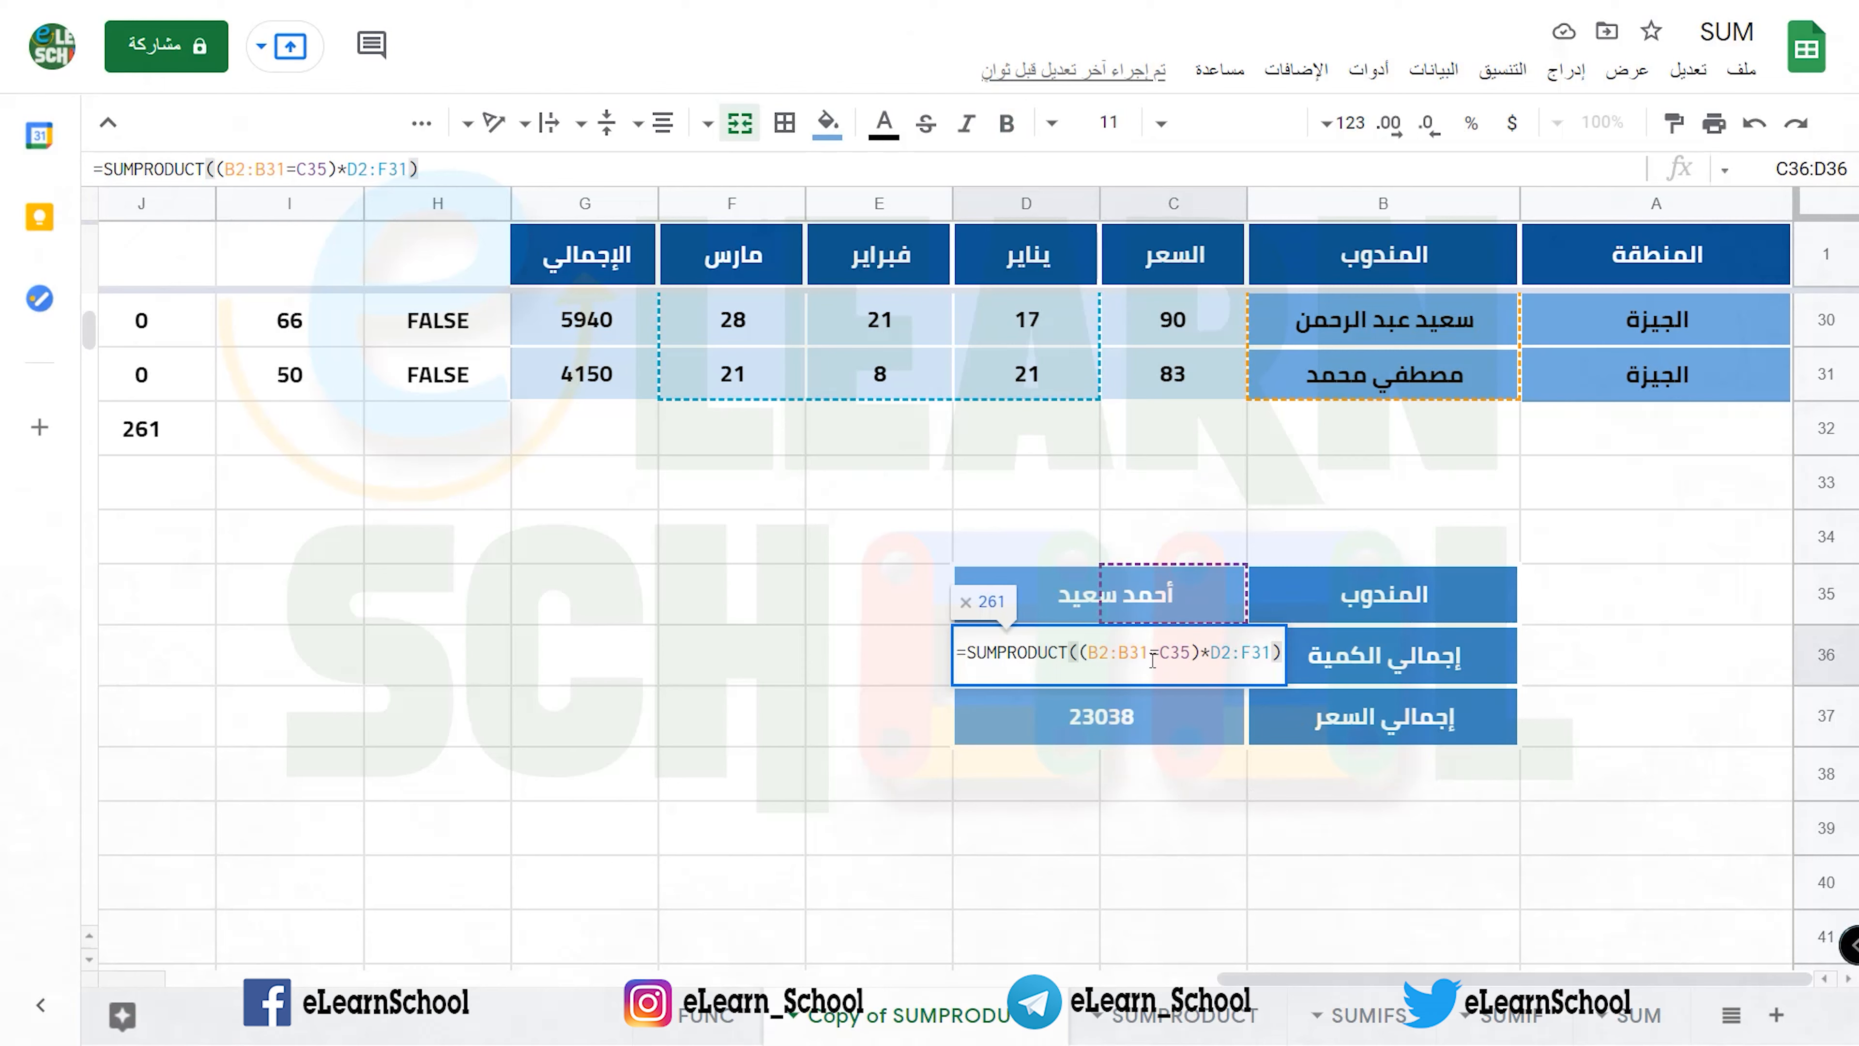
pyautogui.click(1101, 659)
pyautogui.hotkey('shift', 'Right')
pyautogui.hotkey('shift', 'Right')
pyautogui.hotkey('shift', 'Right')
pyautogui.hotkey('shift', 'Right')
pyautogui.hotkey('shift', 'Right')
pyautogui.hotkey('shift', 'Right')
pyautogui.hotkey('shift', 'Right')
pyautogui.hotkey('shift', 'Right')
pyautogui.hotkey('shift', 'Right')
pyautogui.hotkey('shift', 'Right')
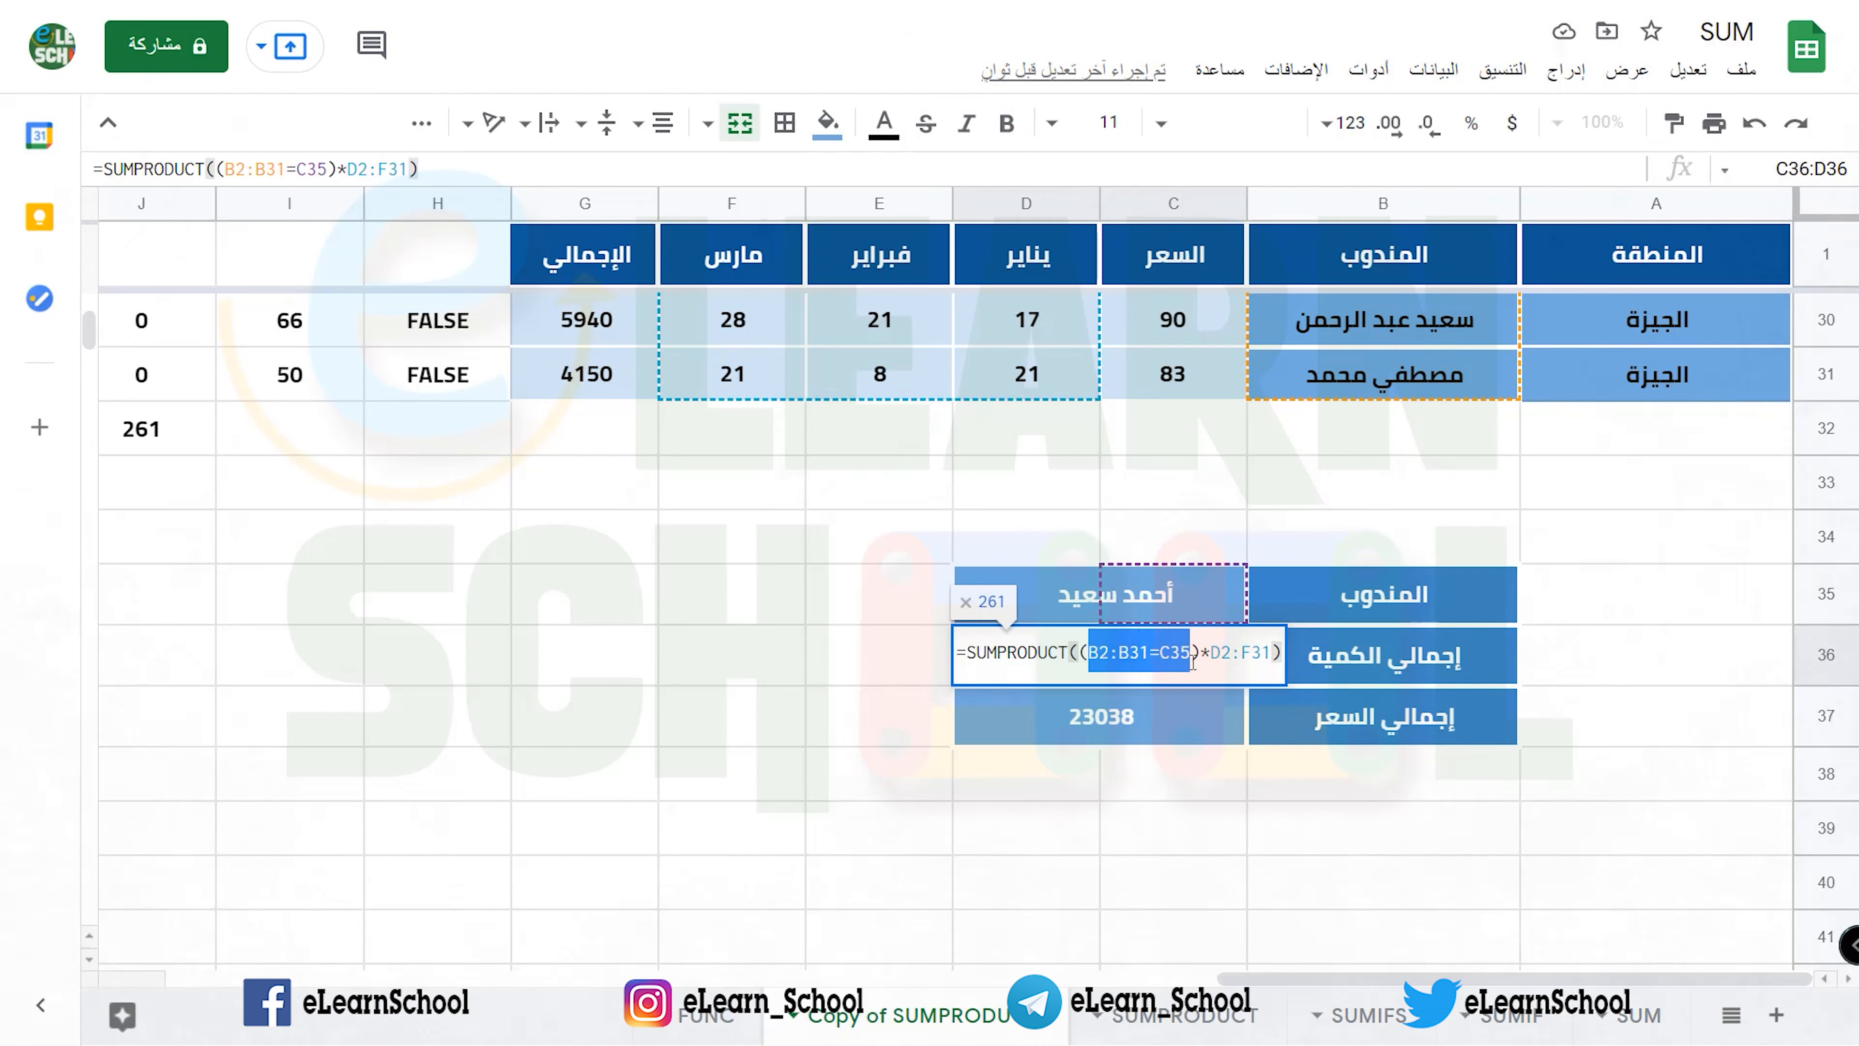
pyautogui.press('Return')
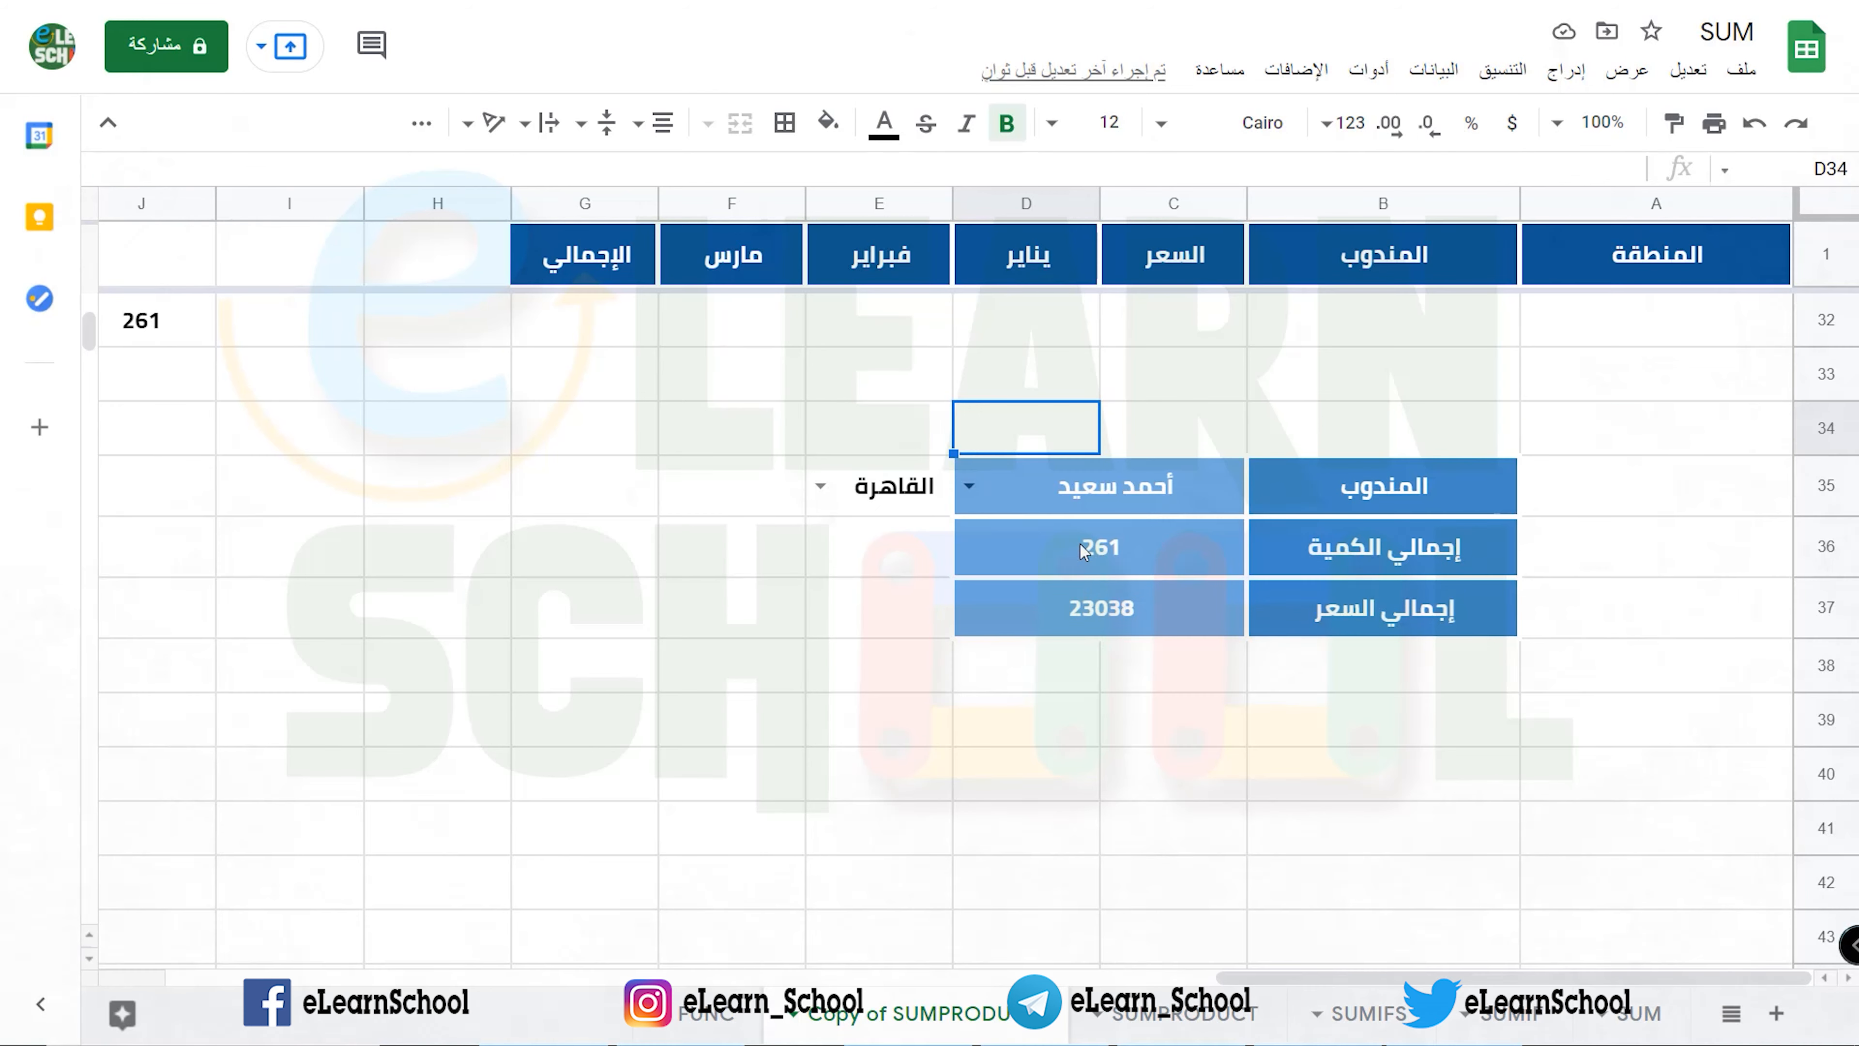
# - Copy the text of the quantity formula in C36 into E36, keeping its cell references the same
pyautogui.click(1089, 499)
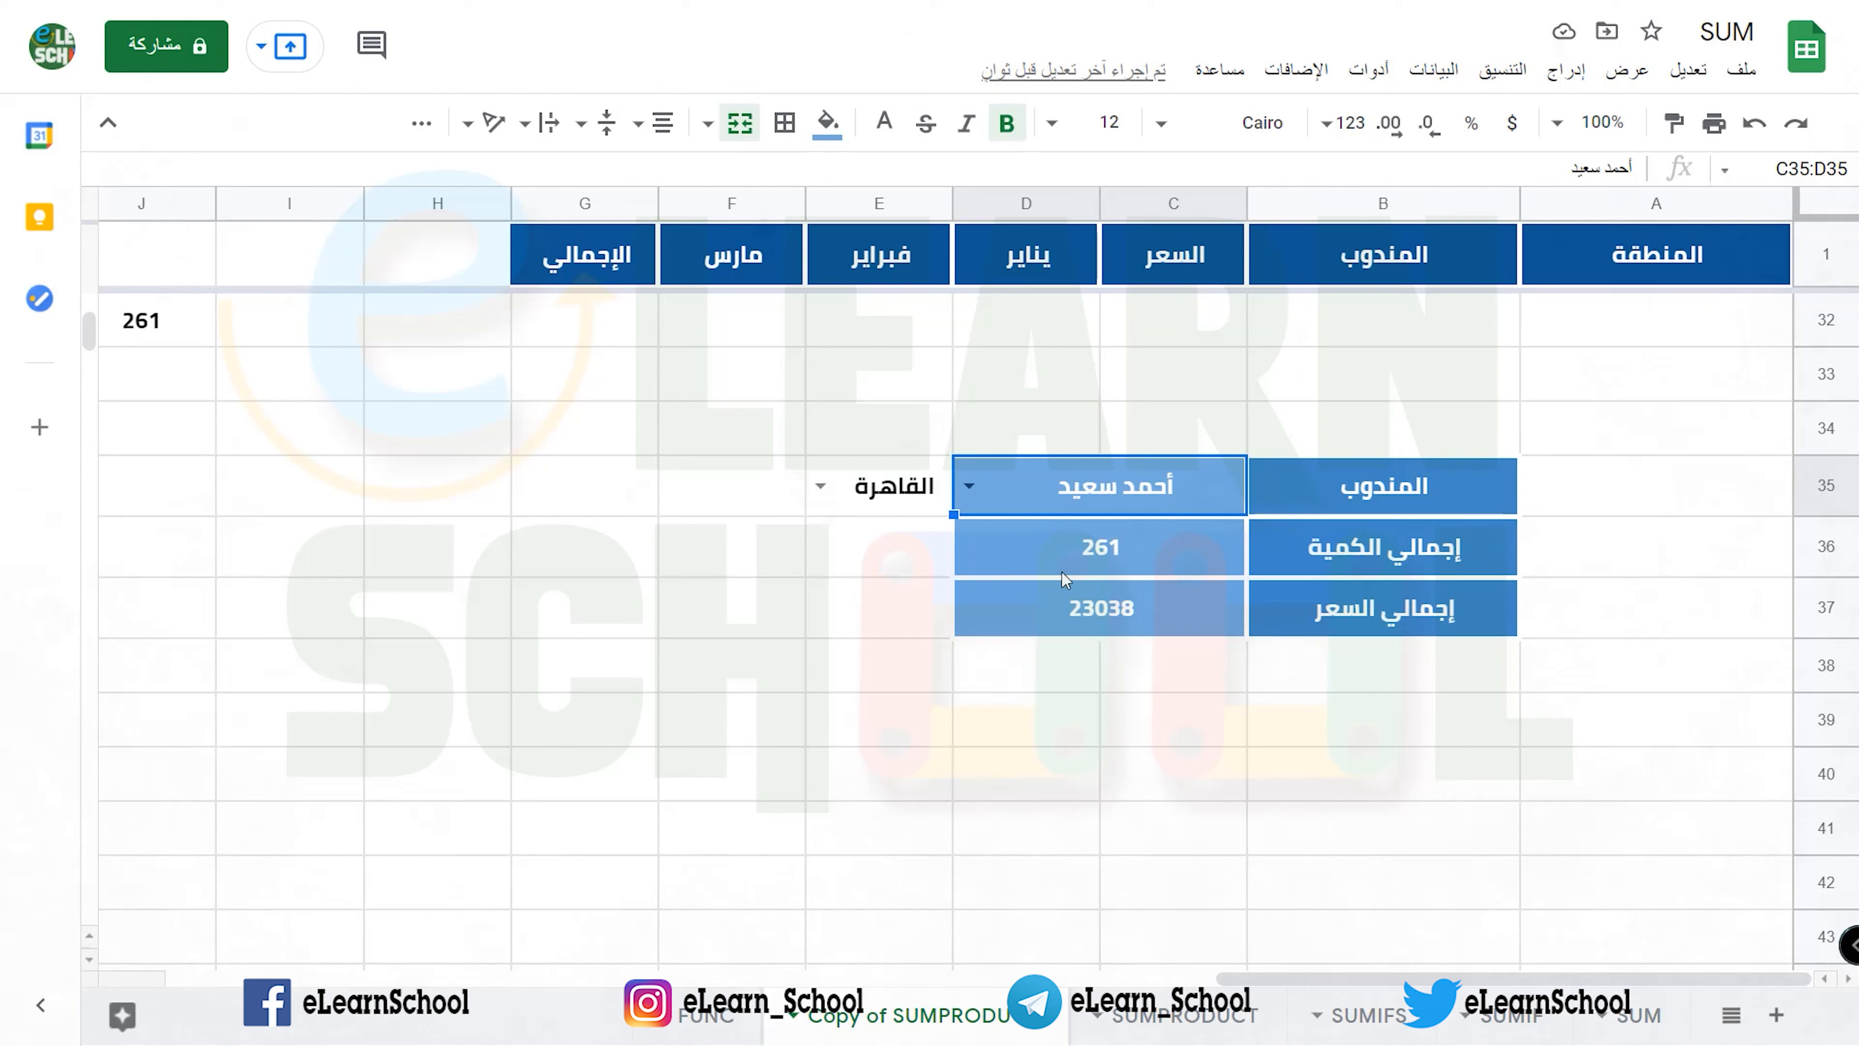
pyautogui.click(1062, 532)
pyautogui.doubleClick(1062, 532)
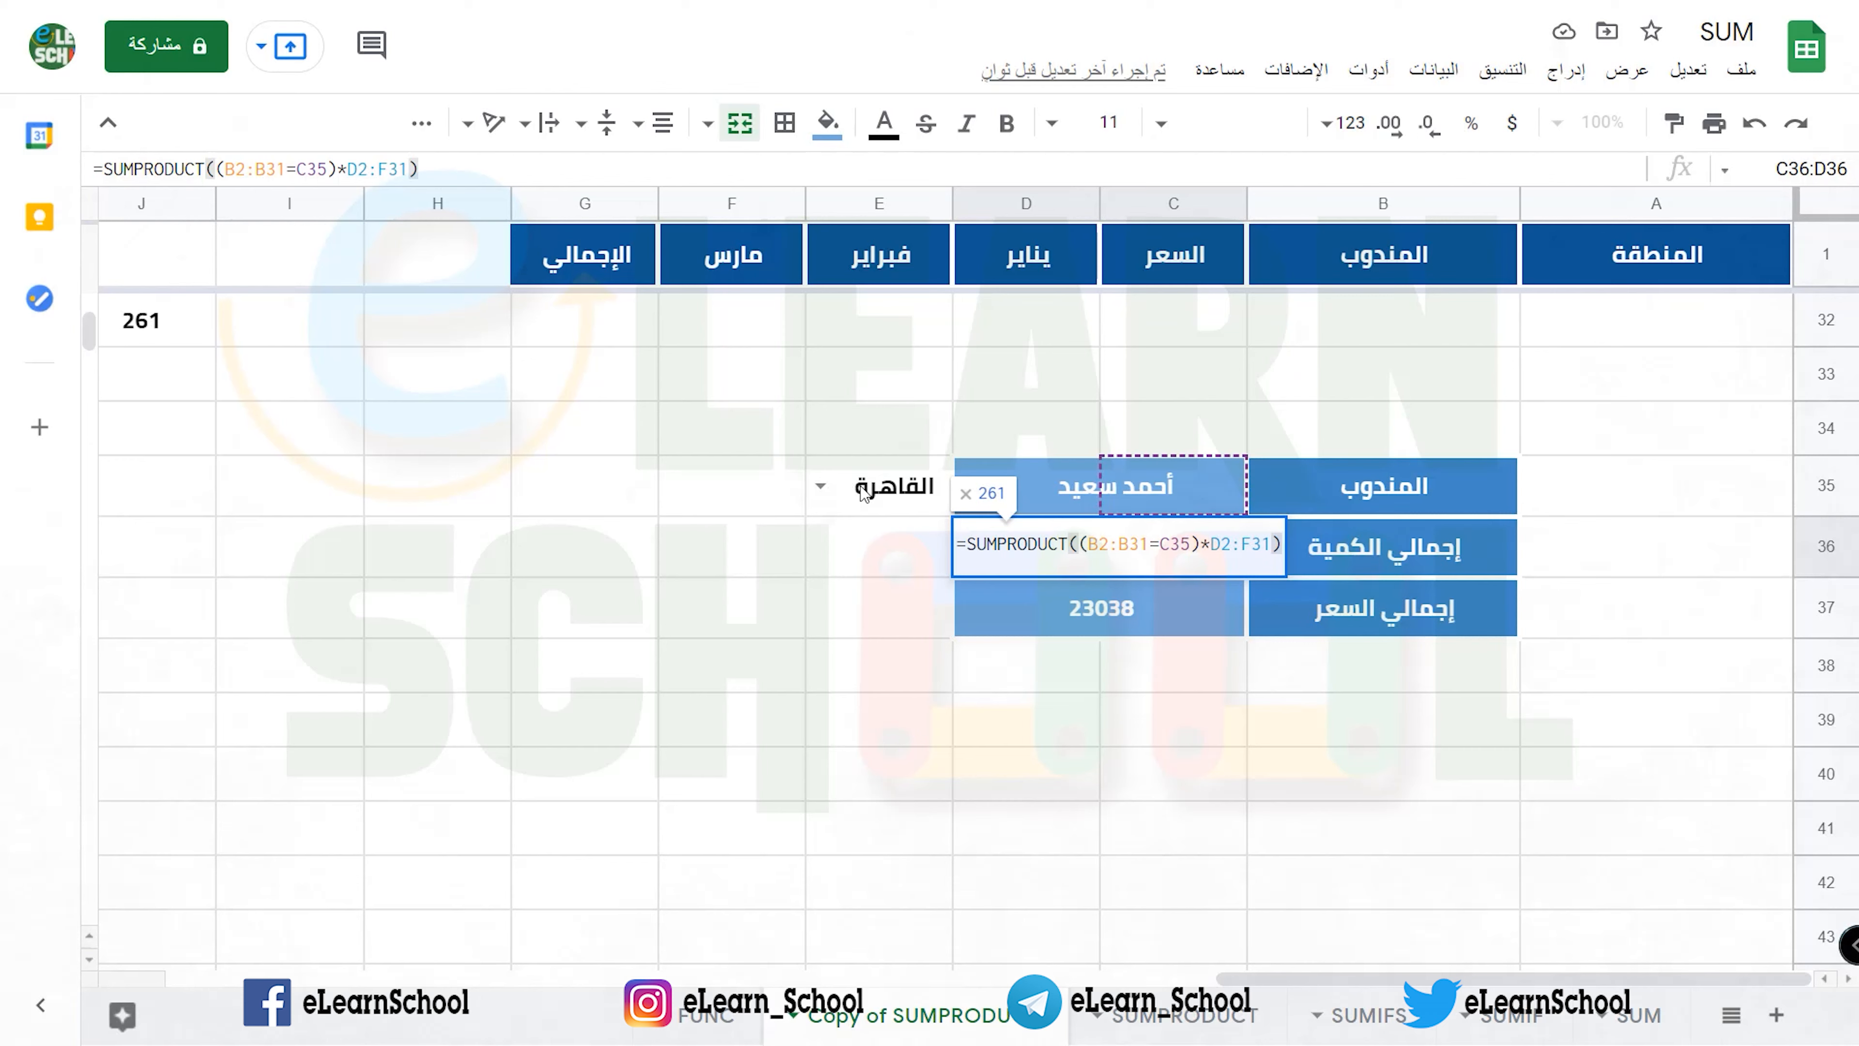
pyautogui.press('Escape')
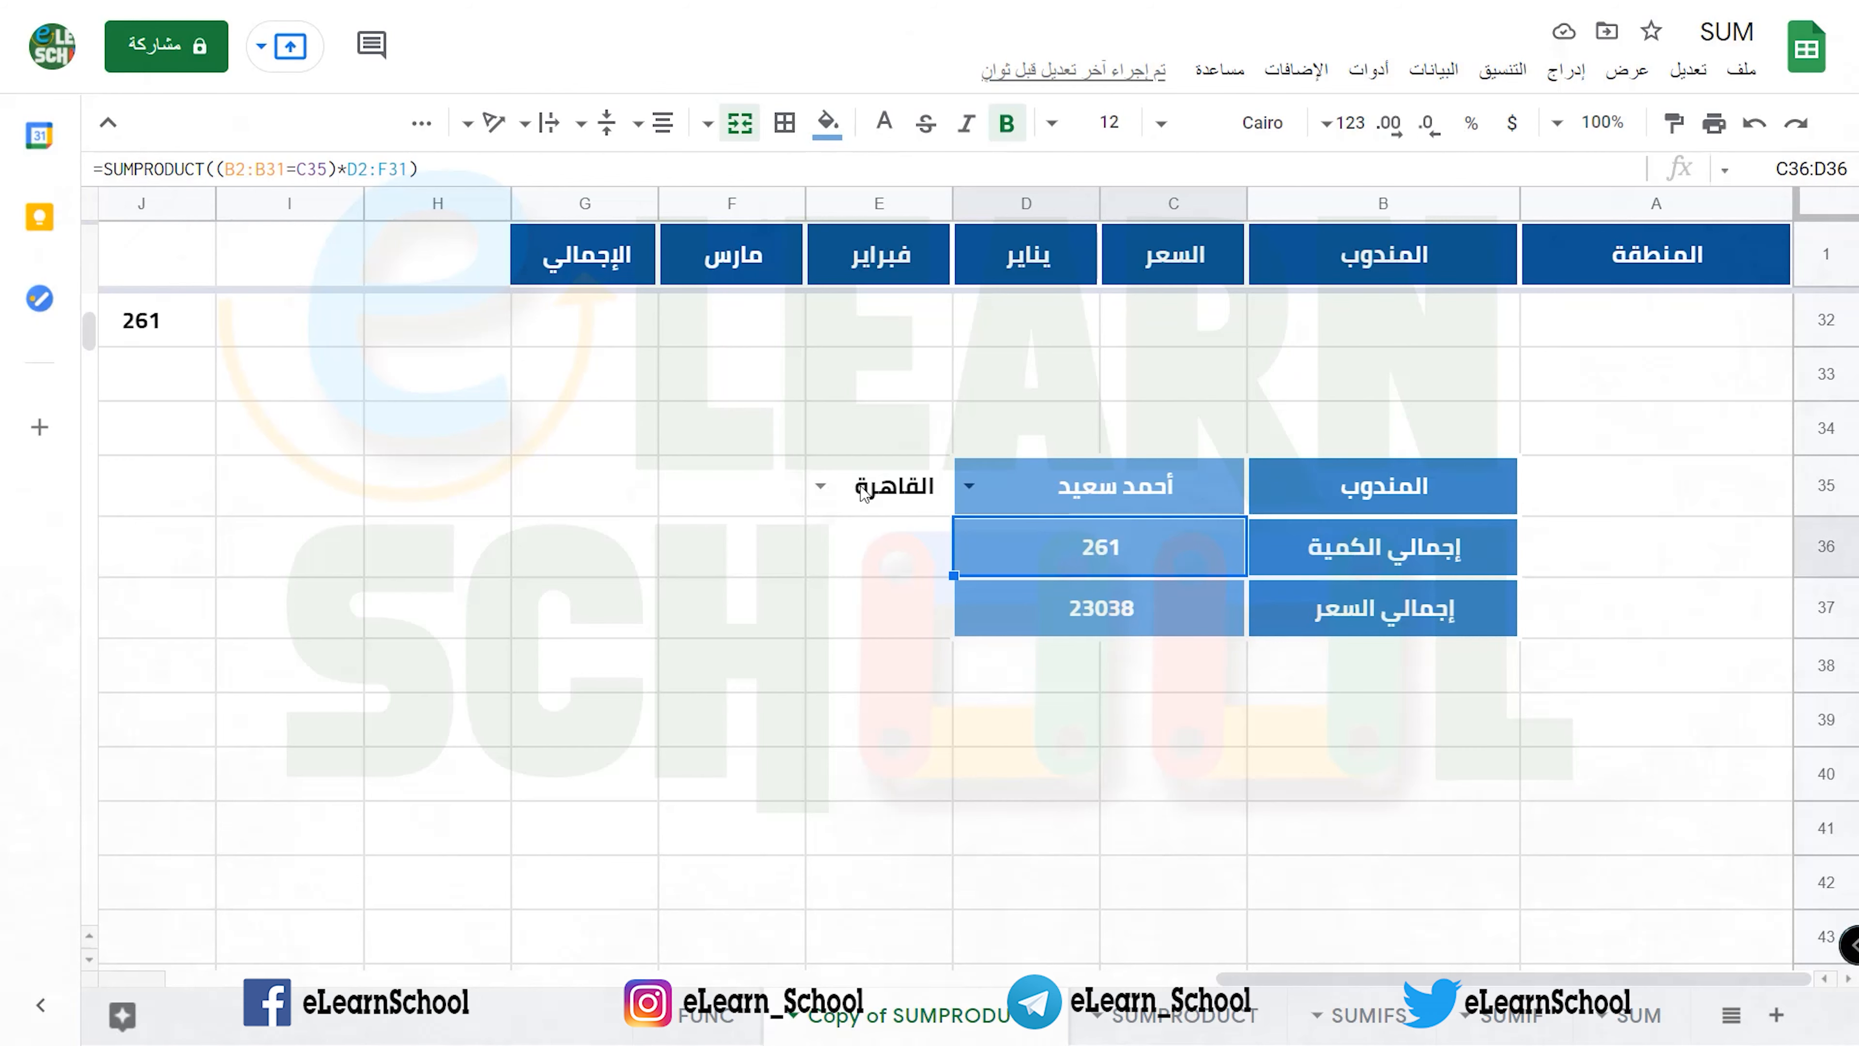
pyautogui.press('F2')
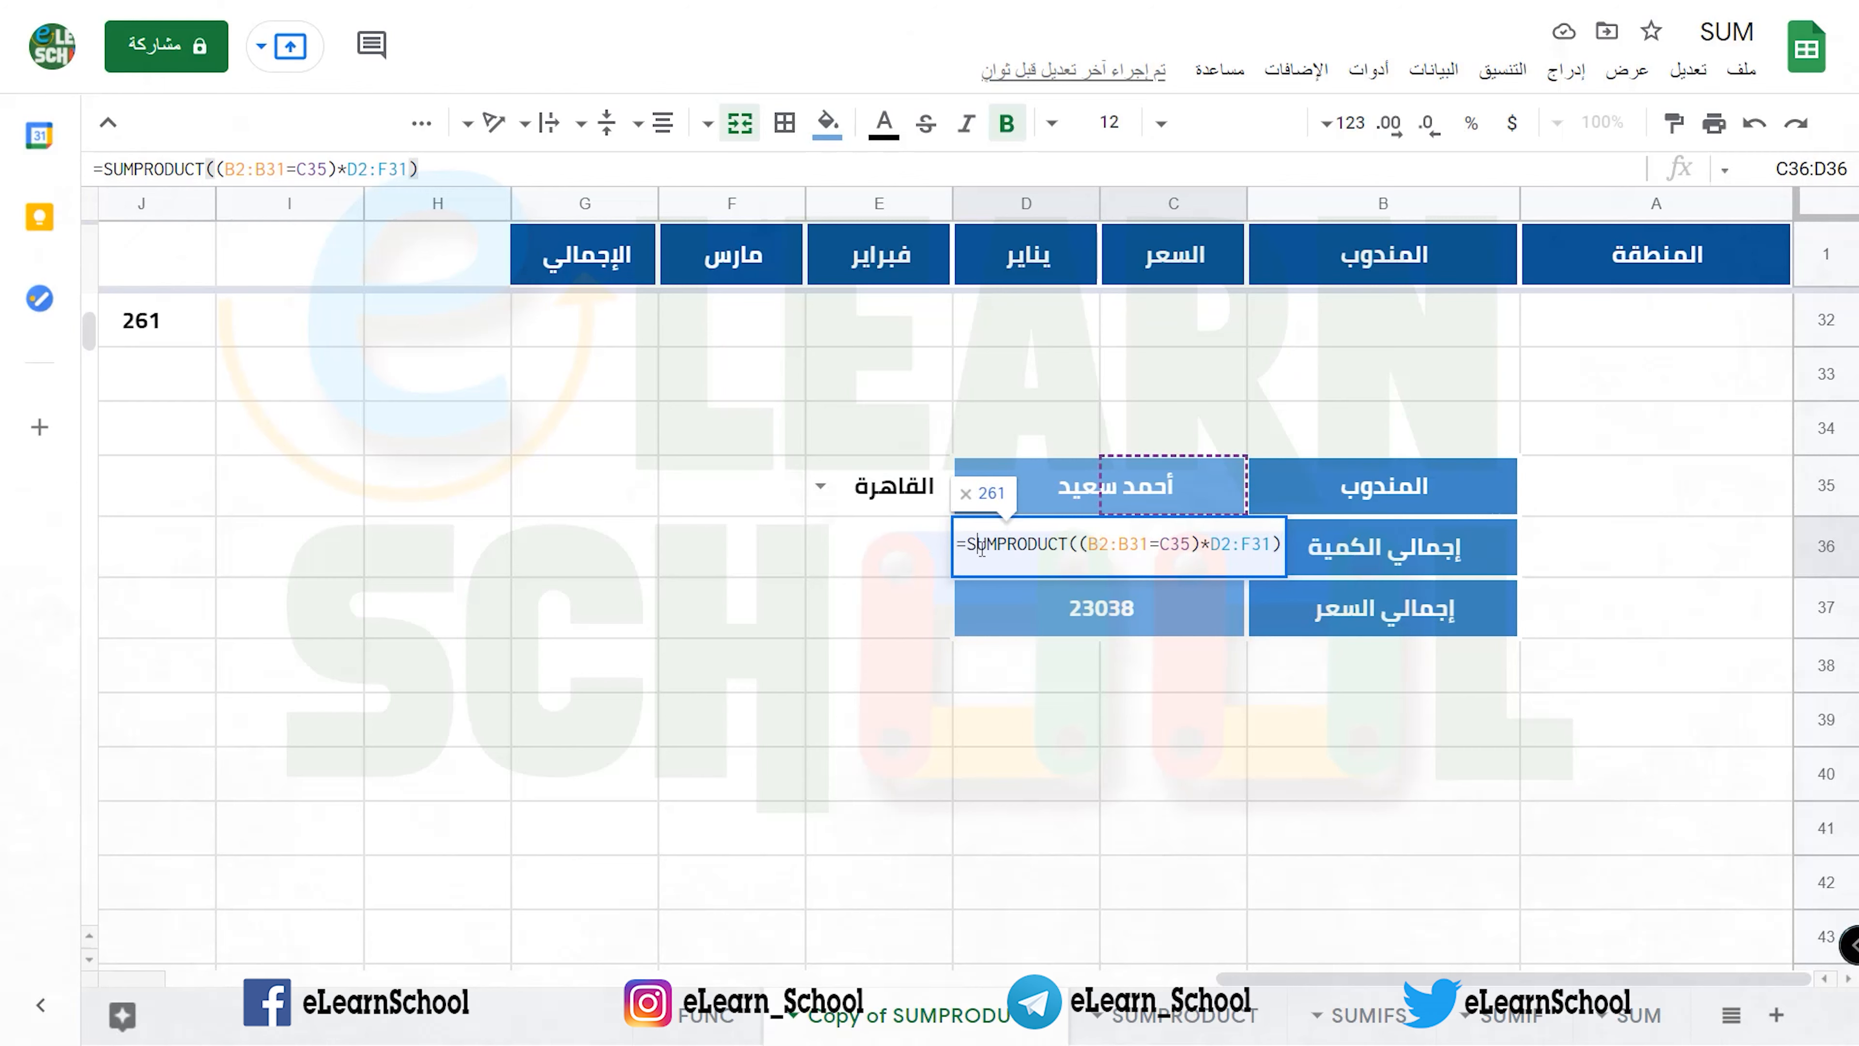
pyautogui.tripleClick(980, 547)
pyautogui.hotkey('ctrl', 'c')
pyautogui.press('Escape')
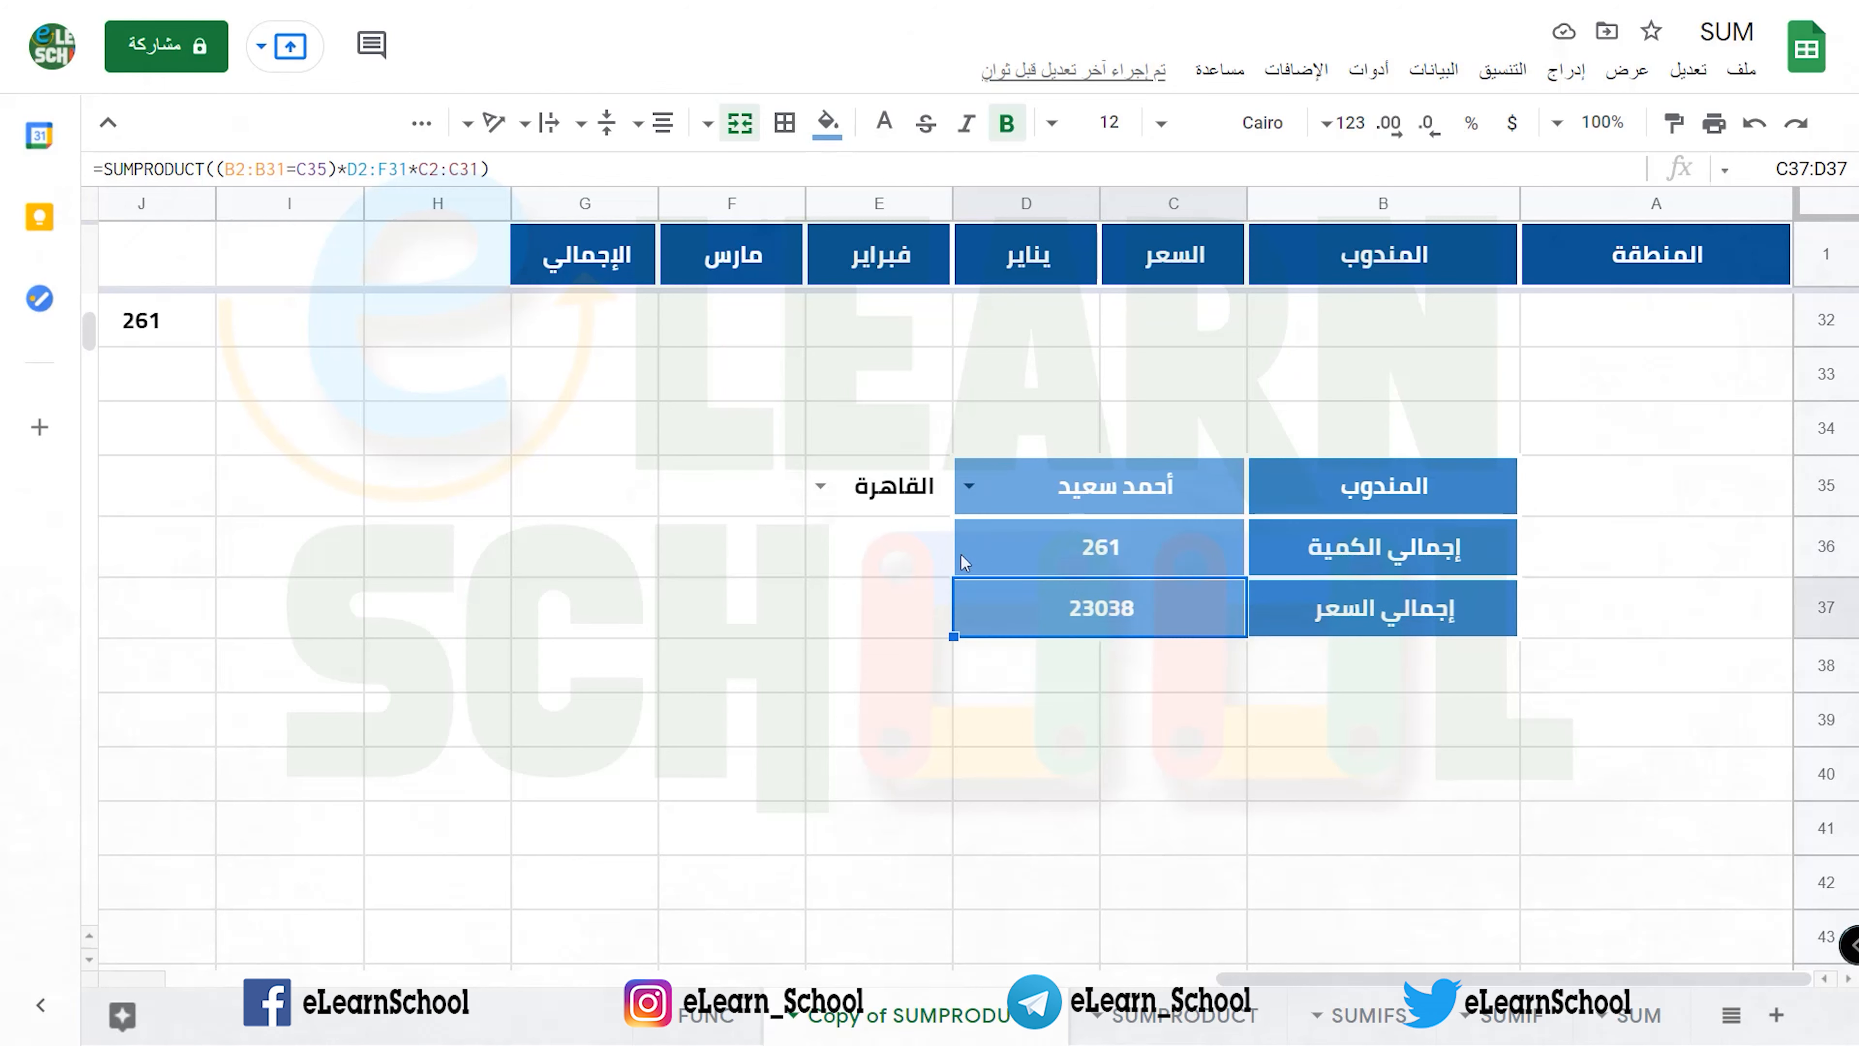
pyautogui.click(929, 564)
pyautogui.doubleClick(930, 563)
pyautogui.hotkey('ctrl', 'v')
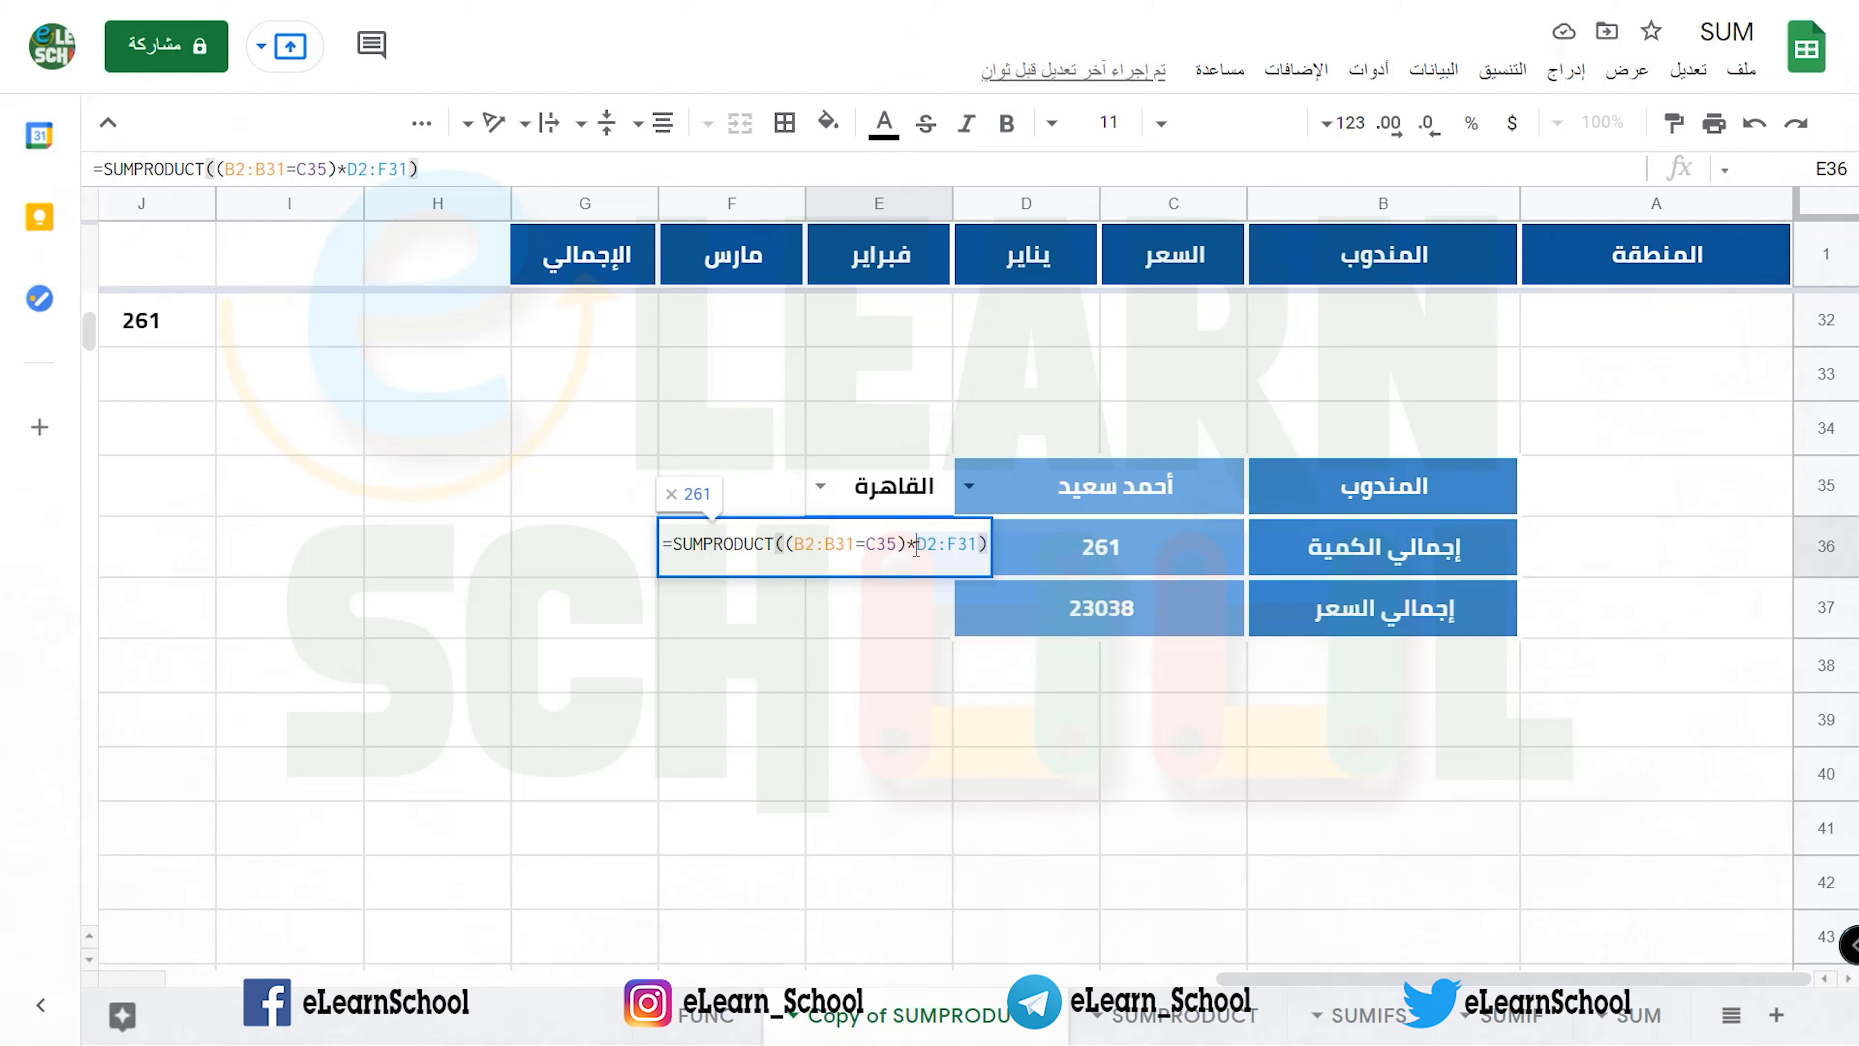
# - Extend the E36 formula with the region condition *(A2:A31=E35), and dismiss the autofill suggestion
pyautogui.click(916, 546)
pyautogui.click(982, 543)
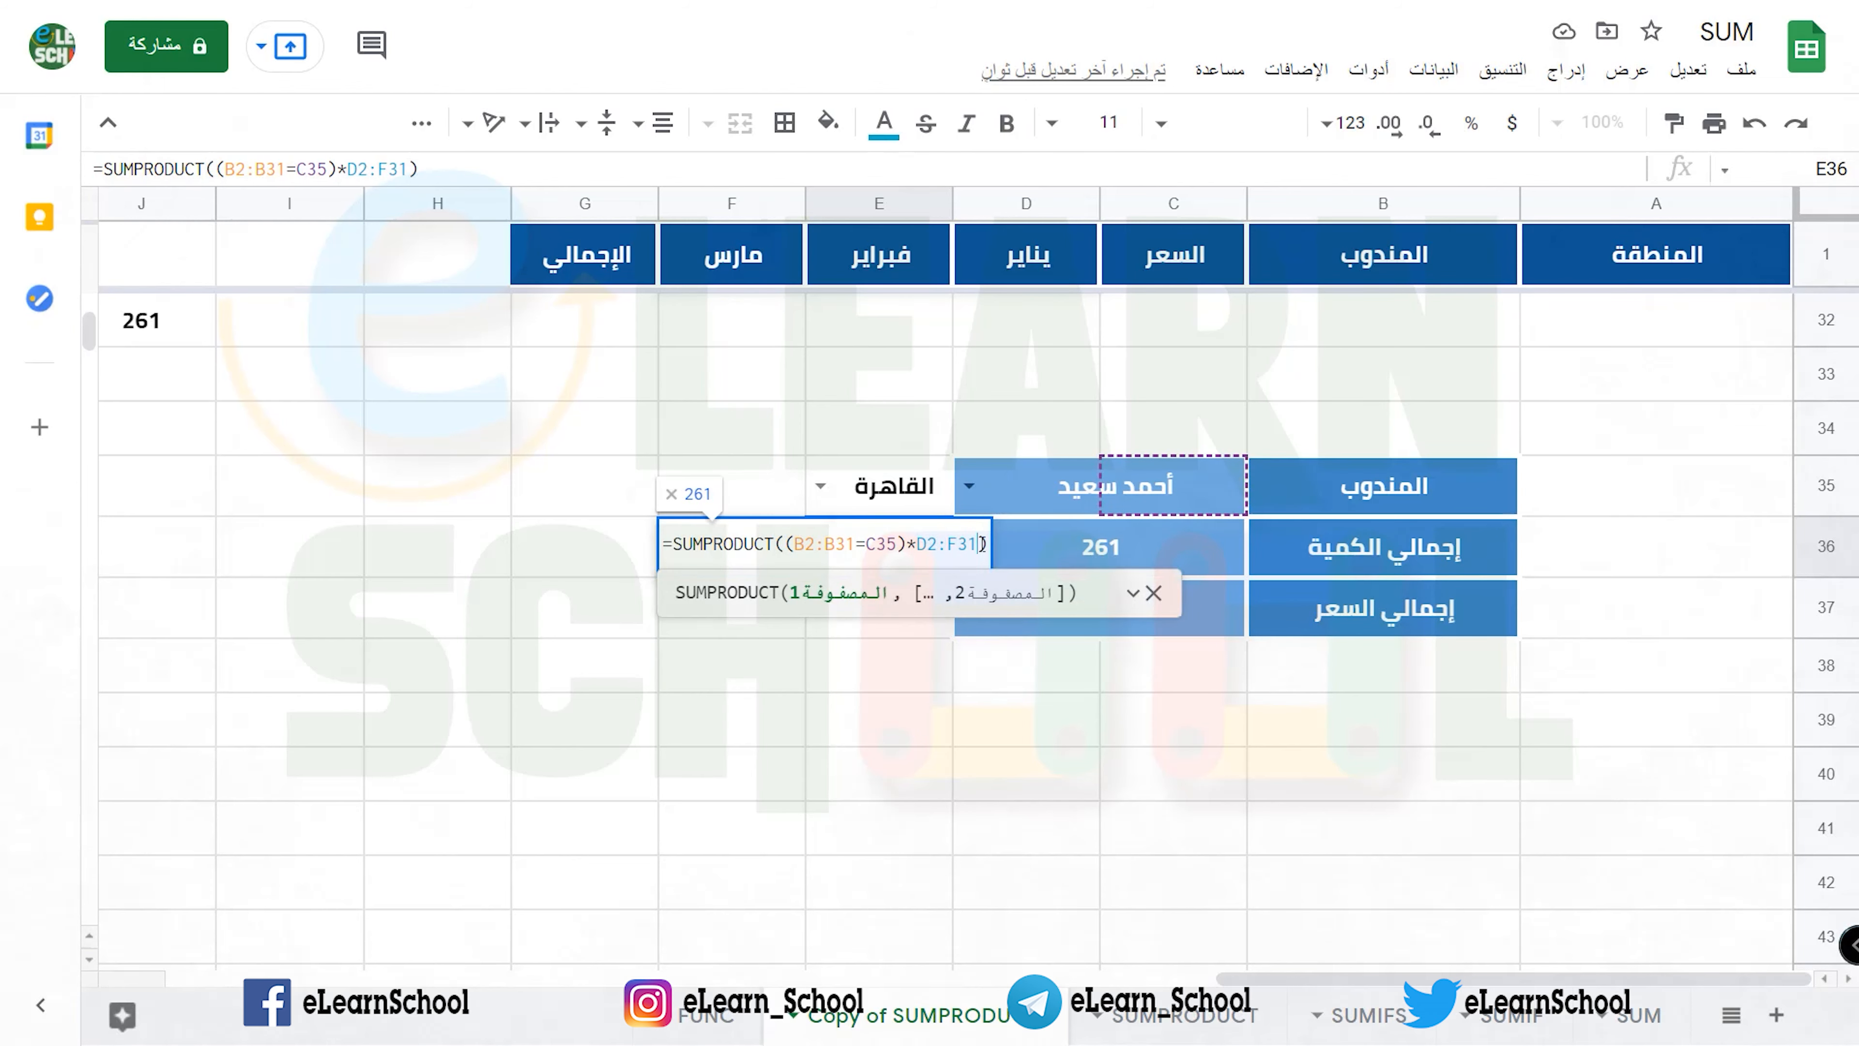
pyautogui.write('*')
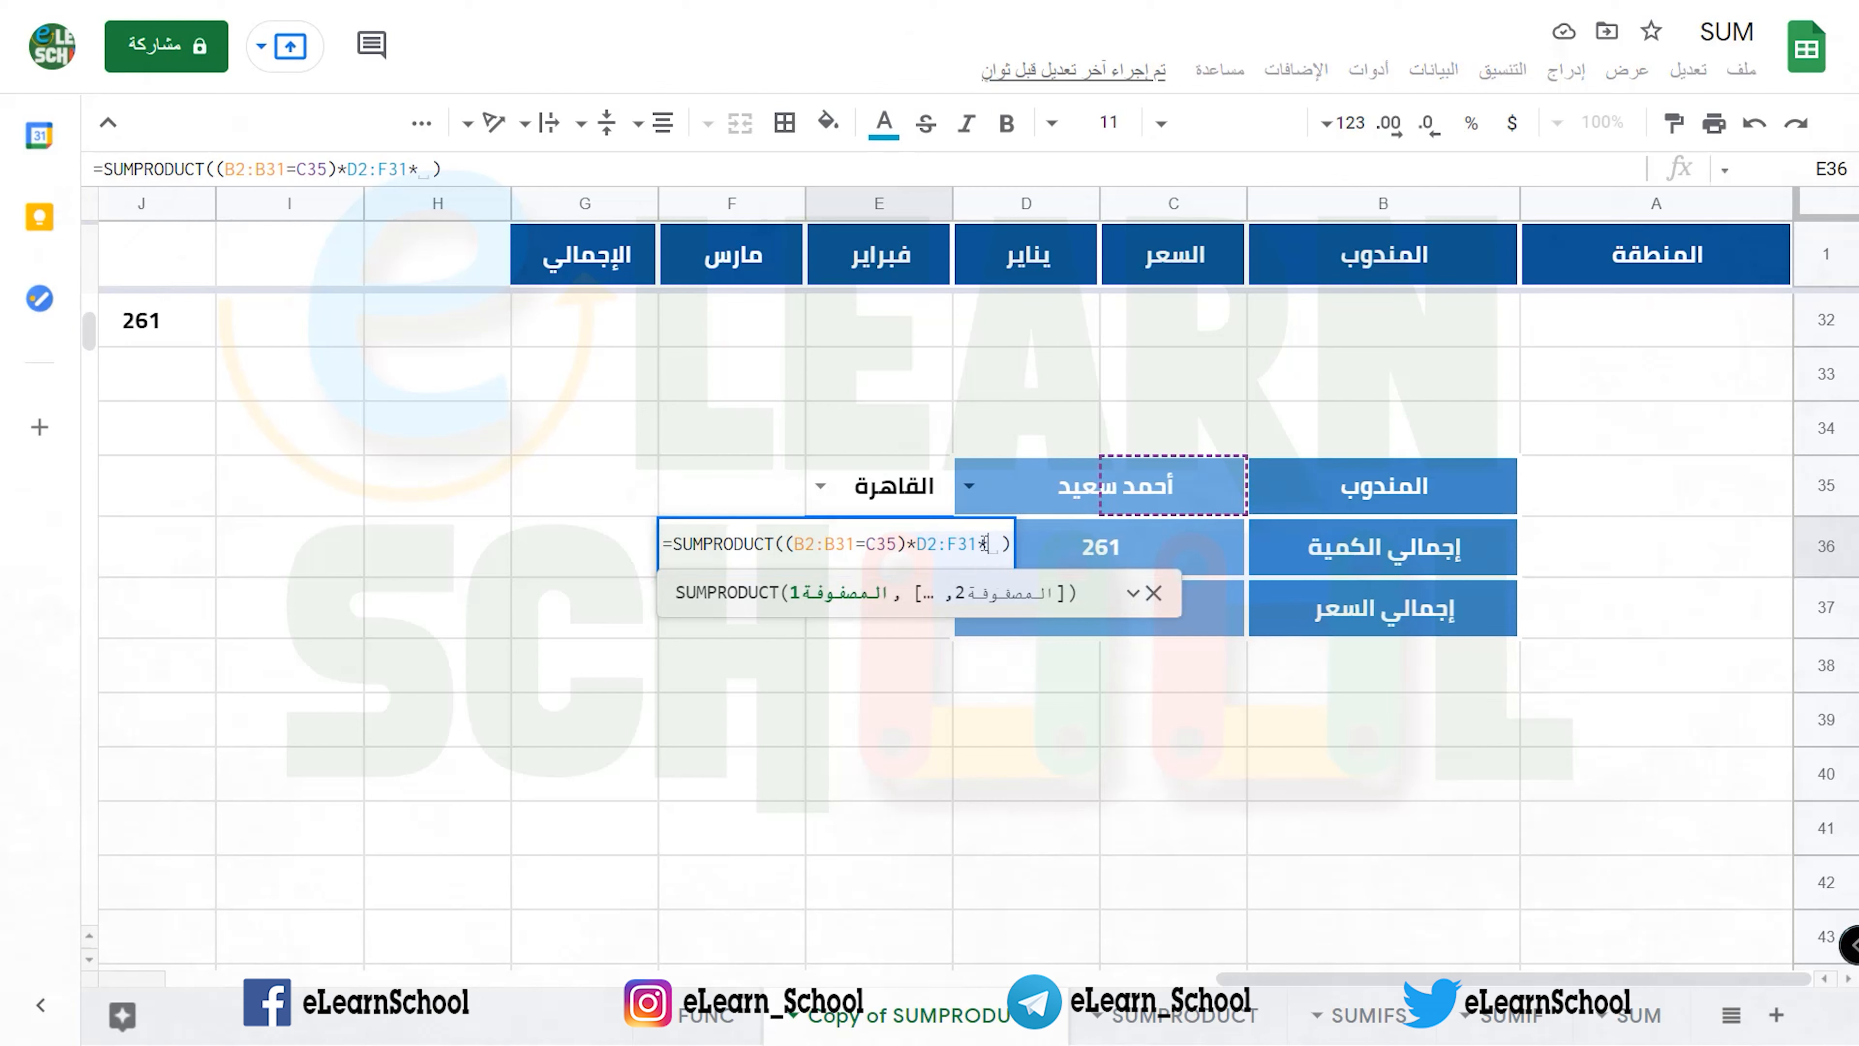
pyautogui.write('(')
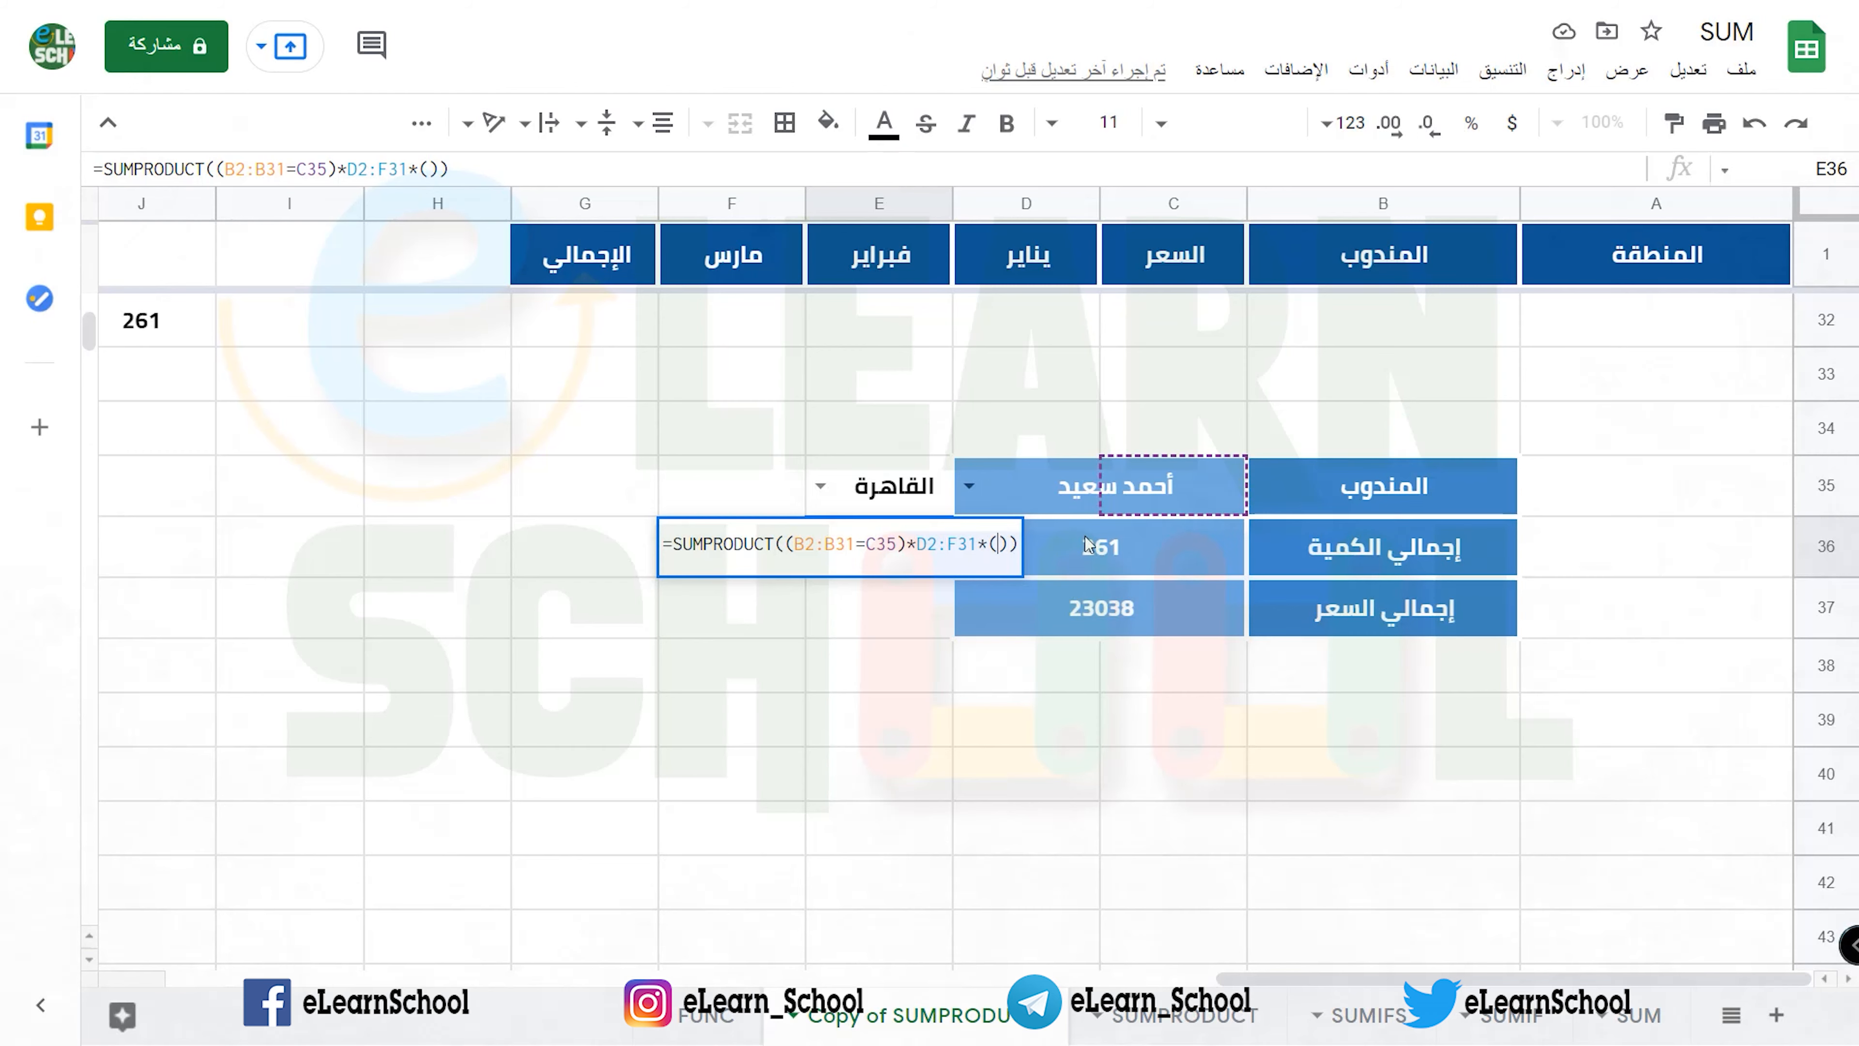
pyautogui.scroll(10, 1615, 369)
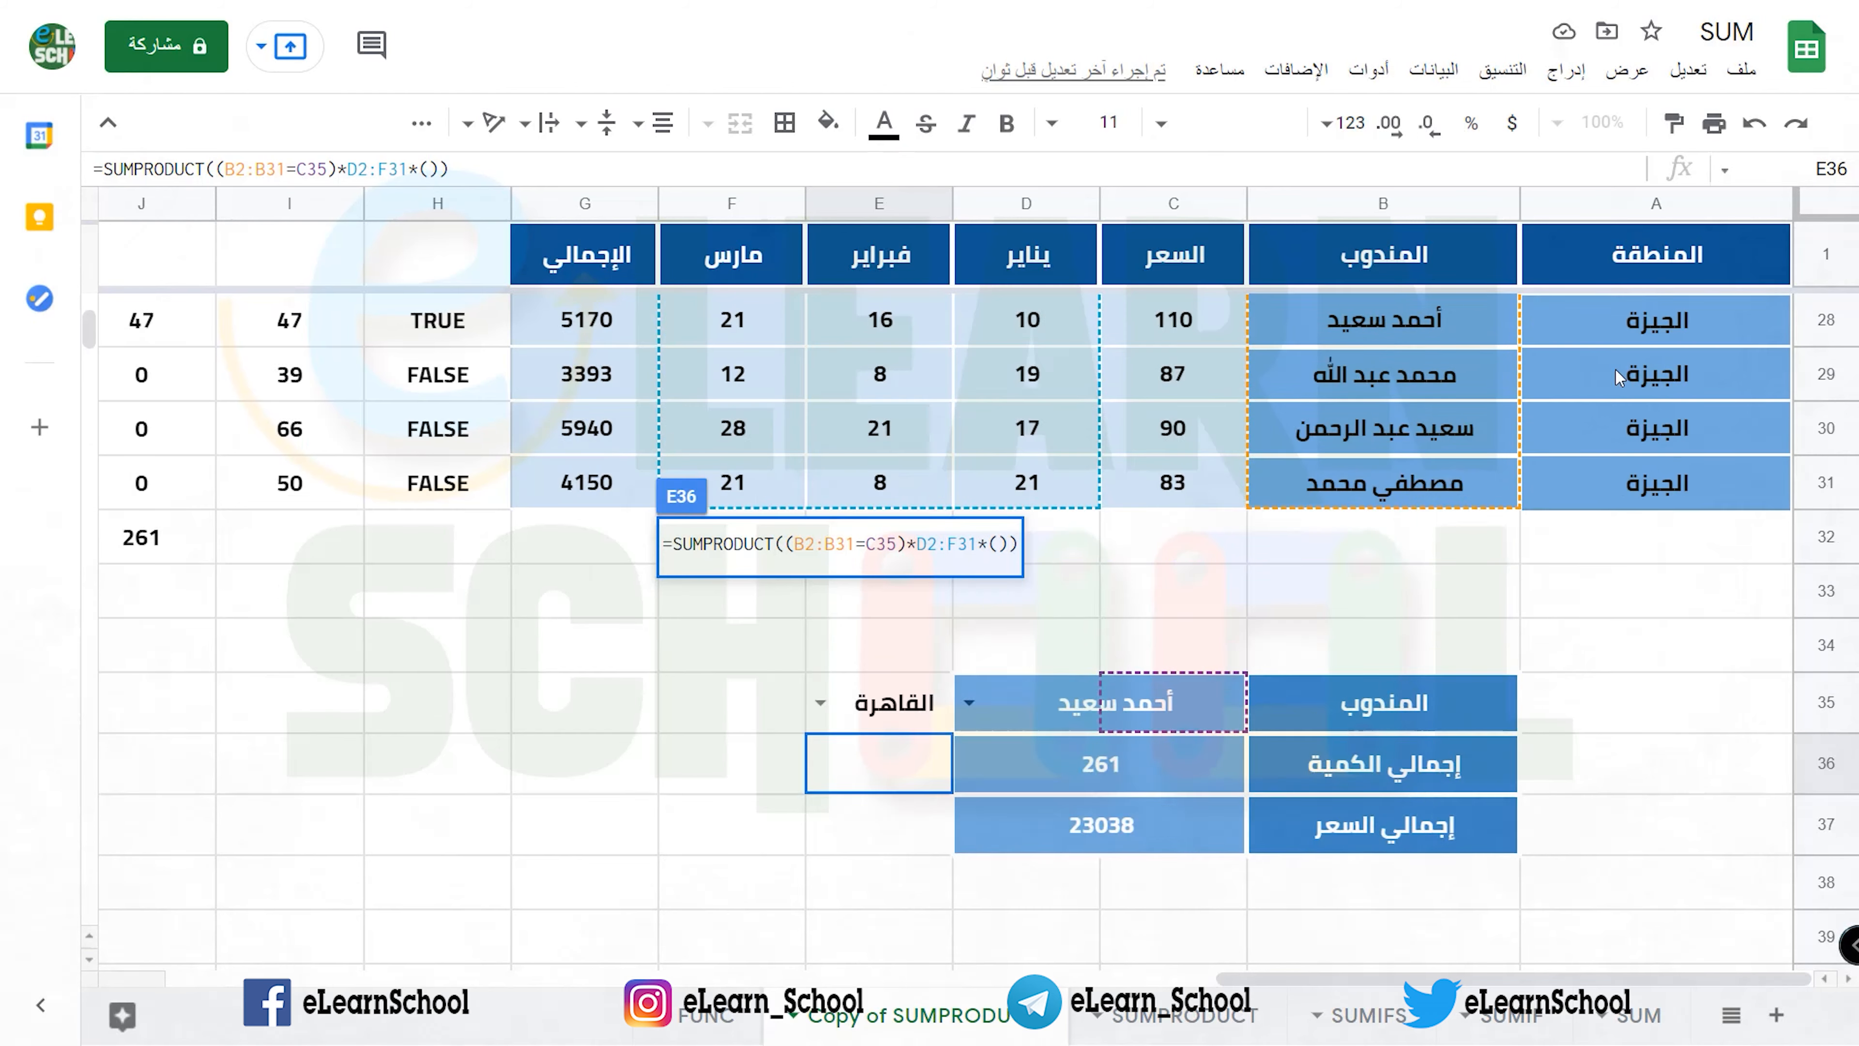
pyautogui.moveTo(1615, 337); pyautogui.dragTo(1590, 776)
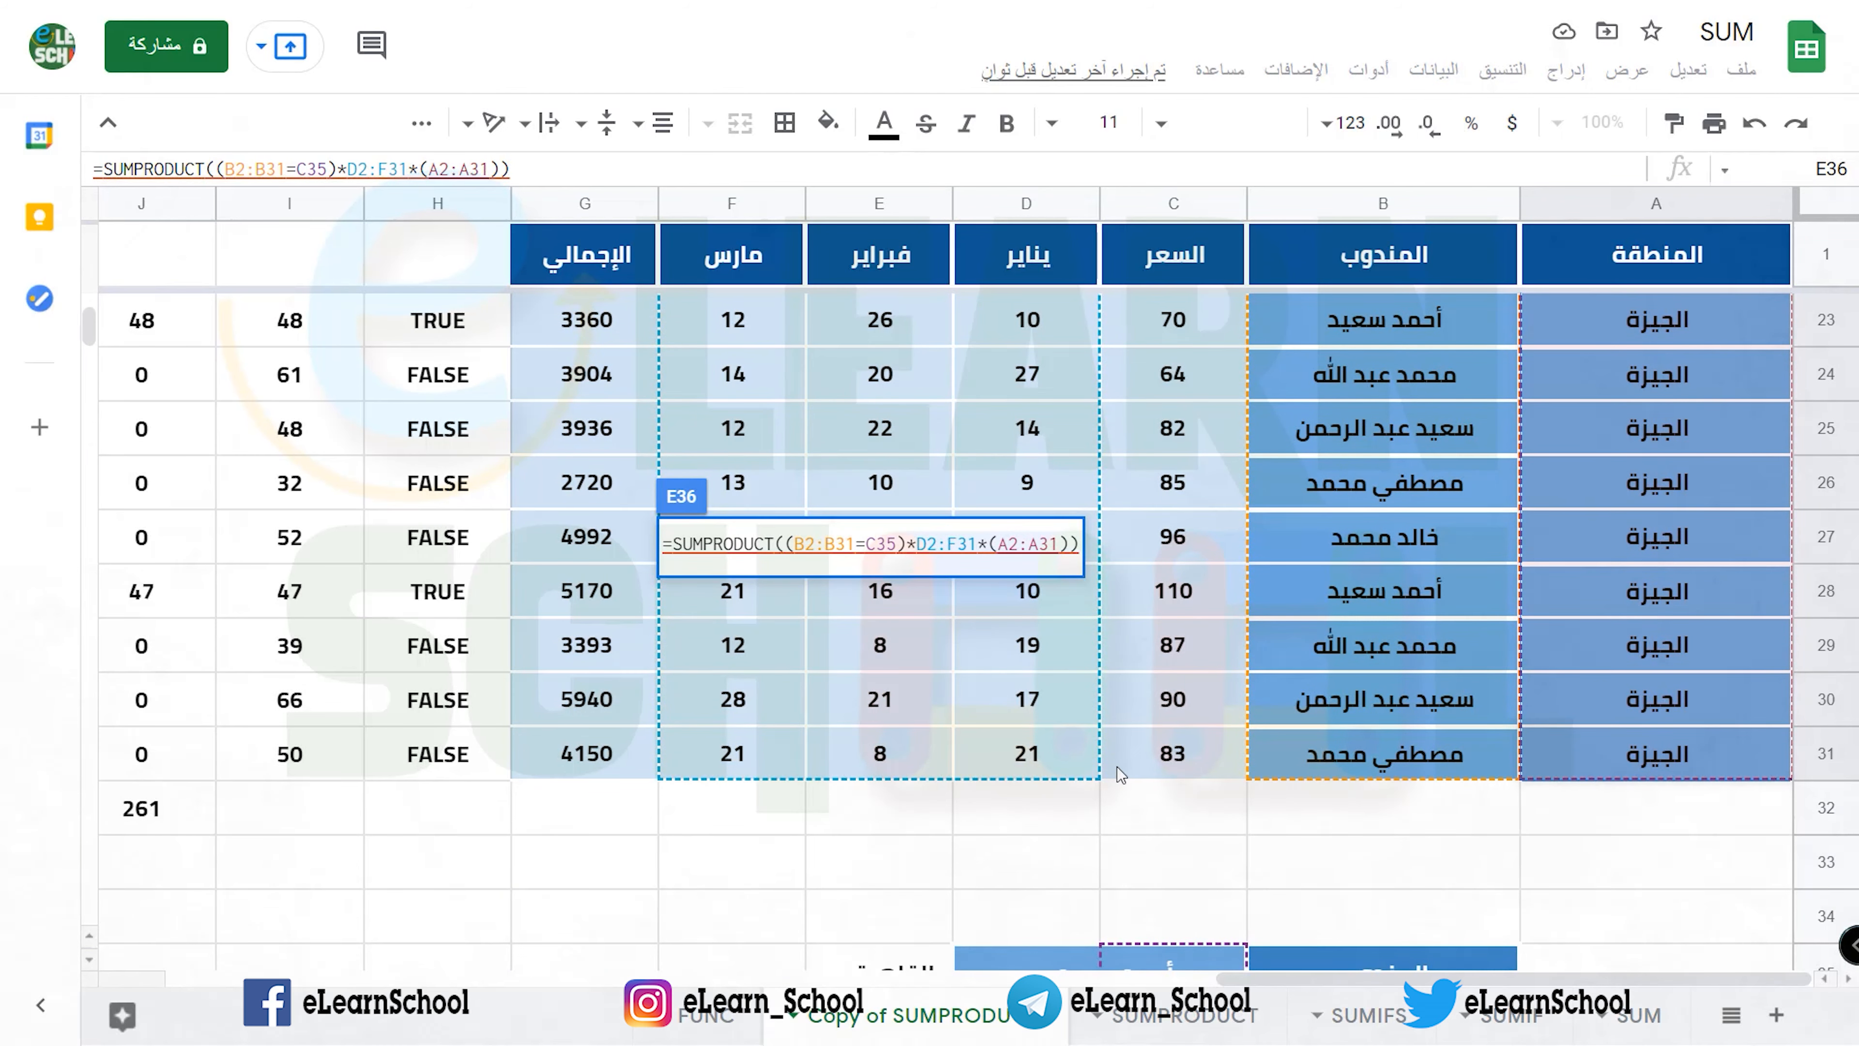
pyautogui.scroll(-2, 1117, 767)
pyautogui.write('=')
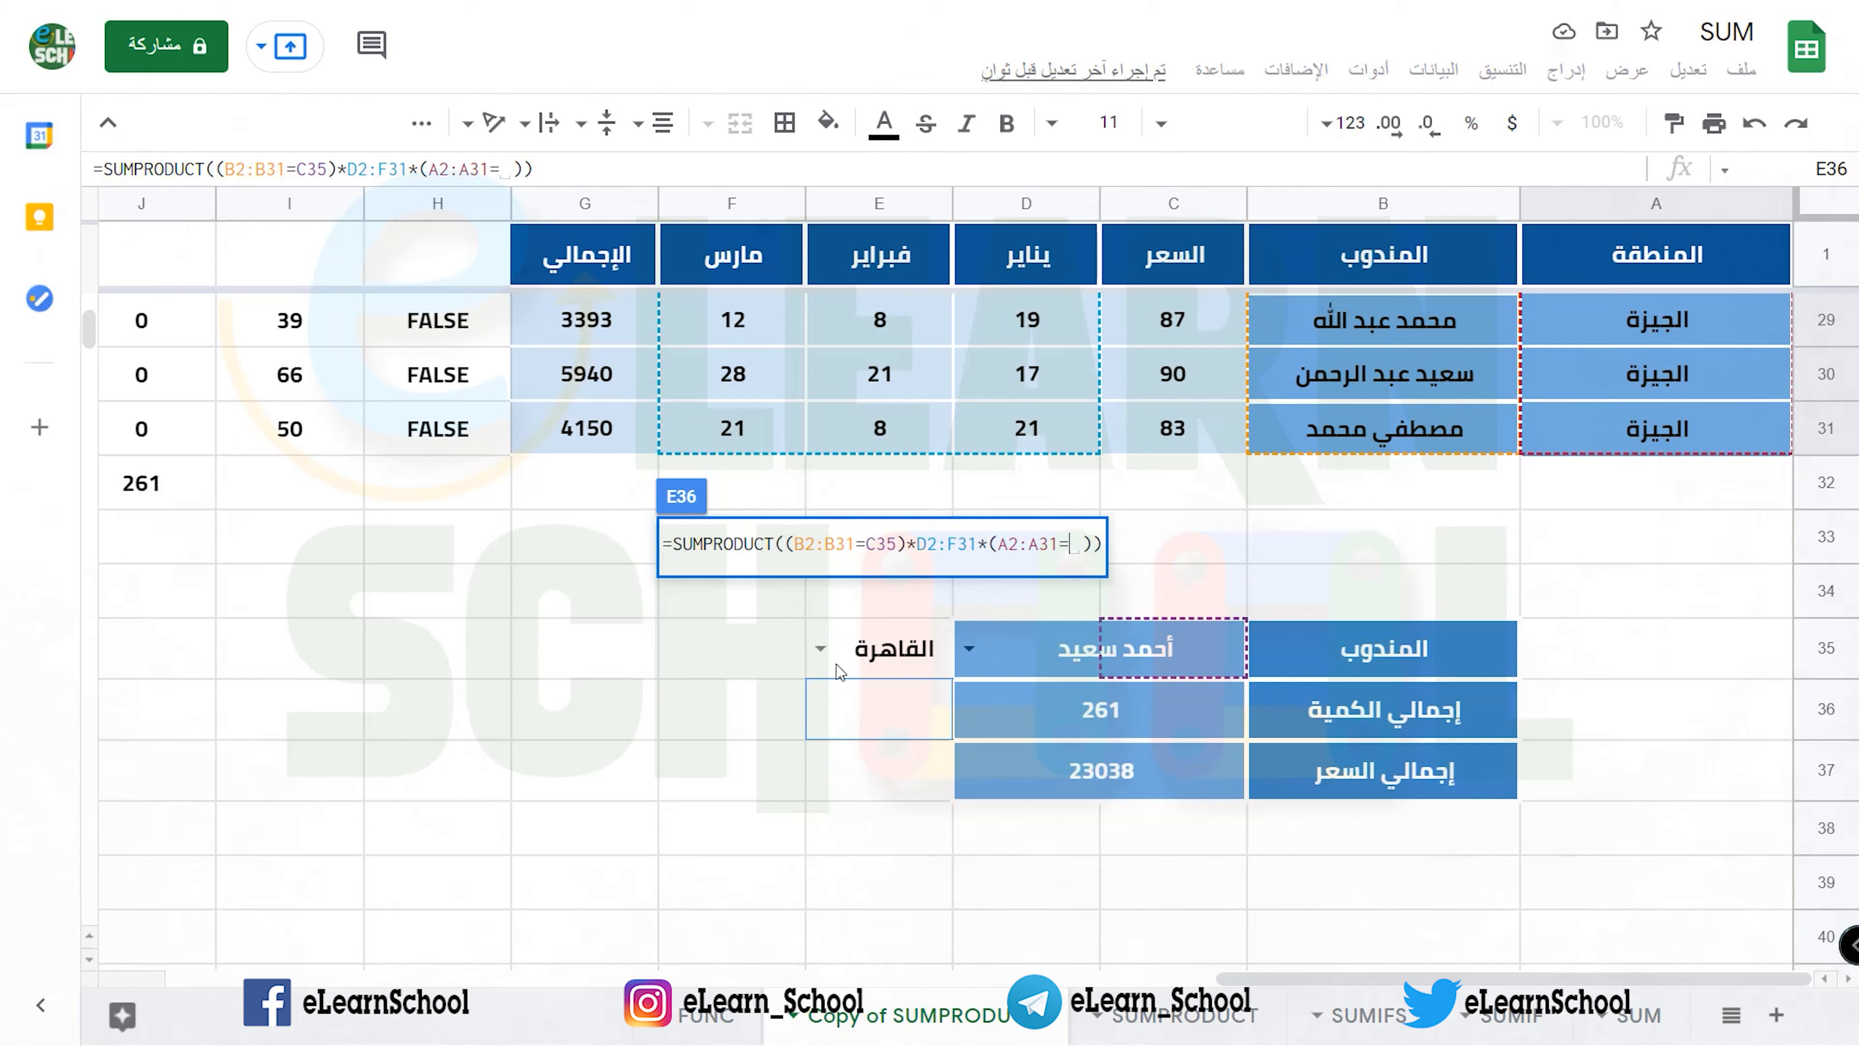
pyautogui.click(822, 655)
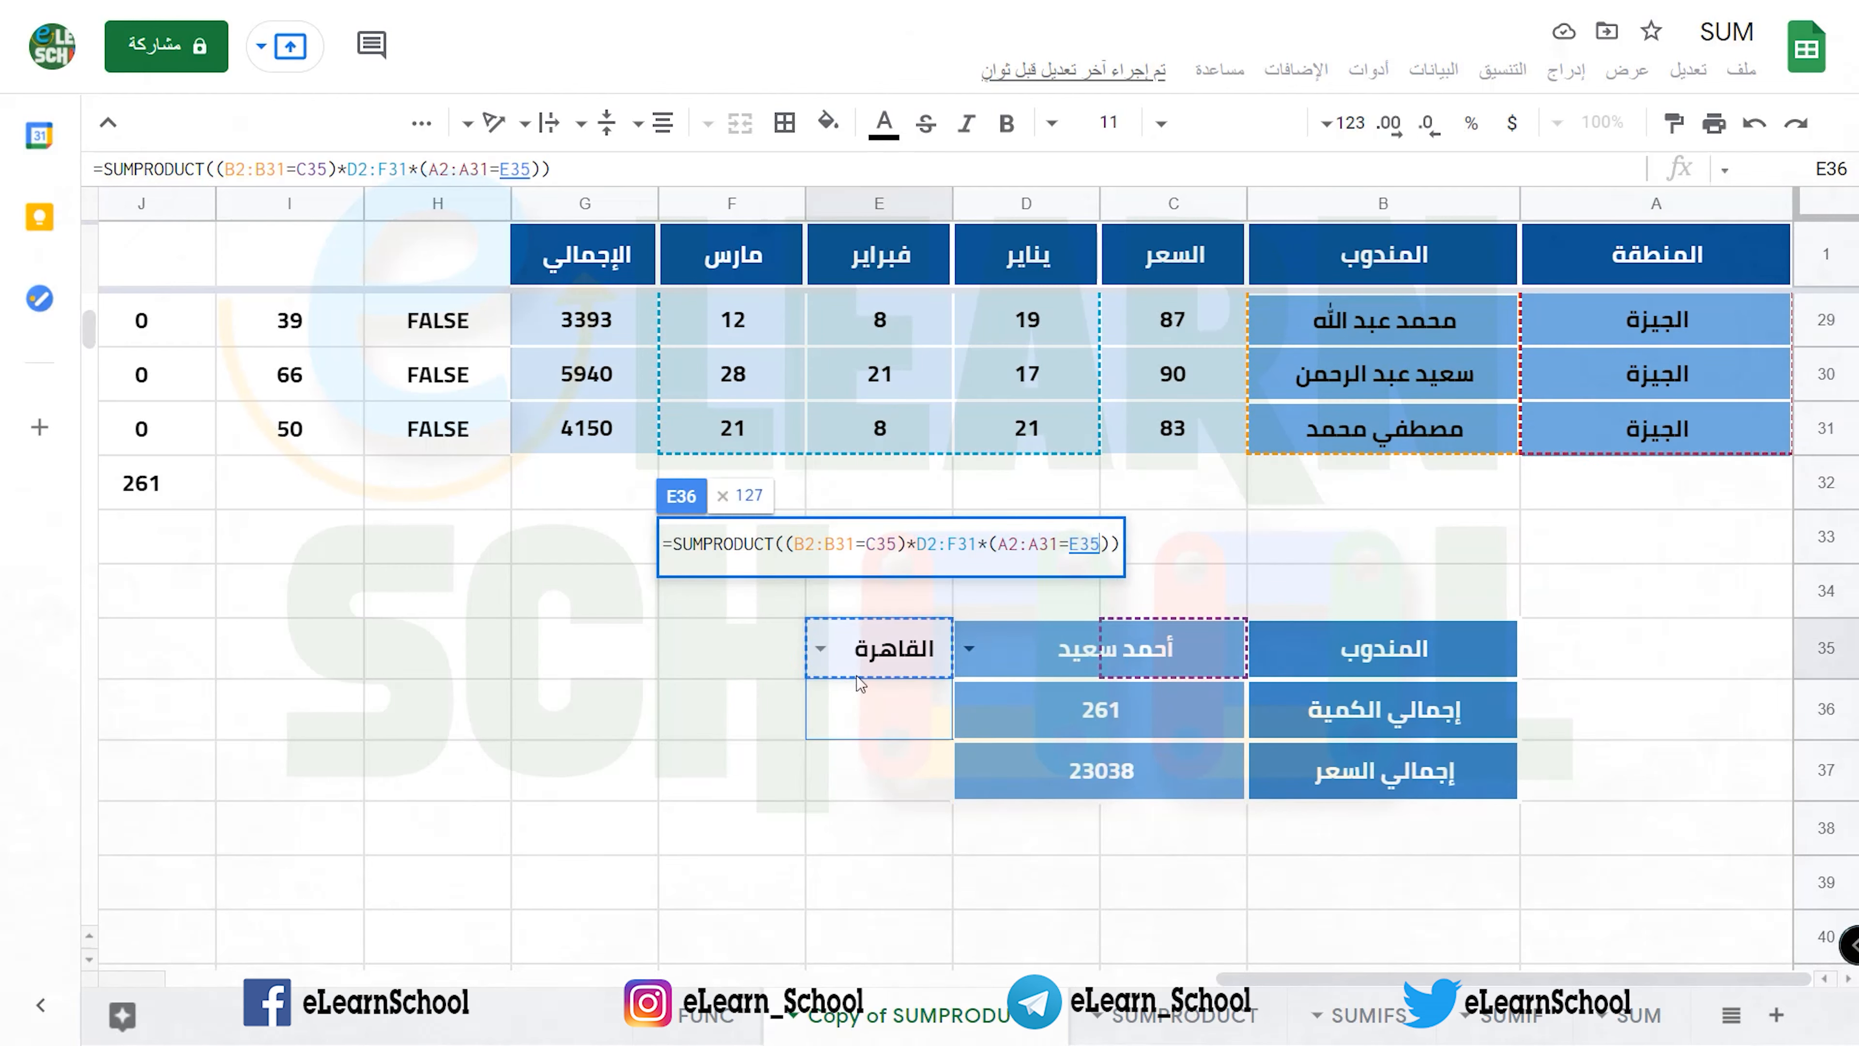
pyautogui.press('Return')
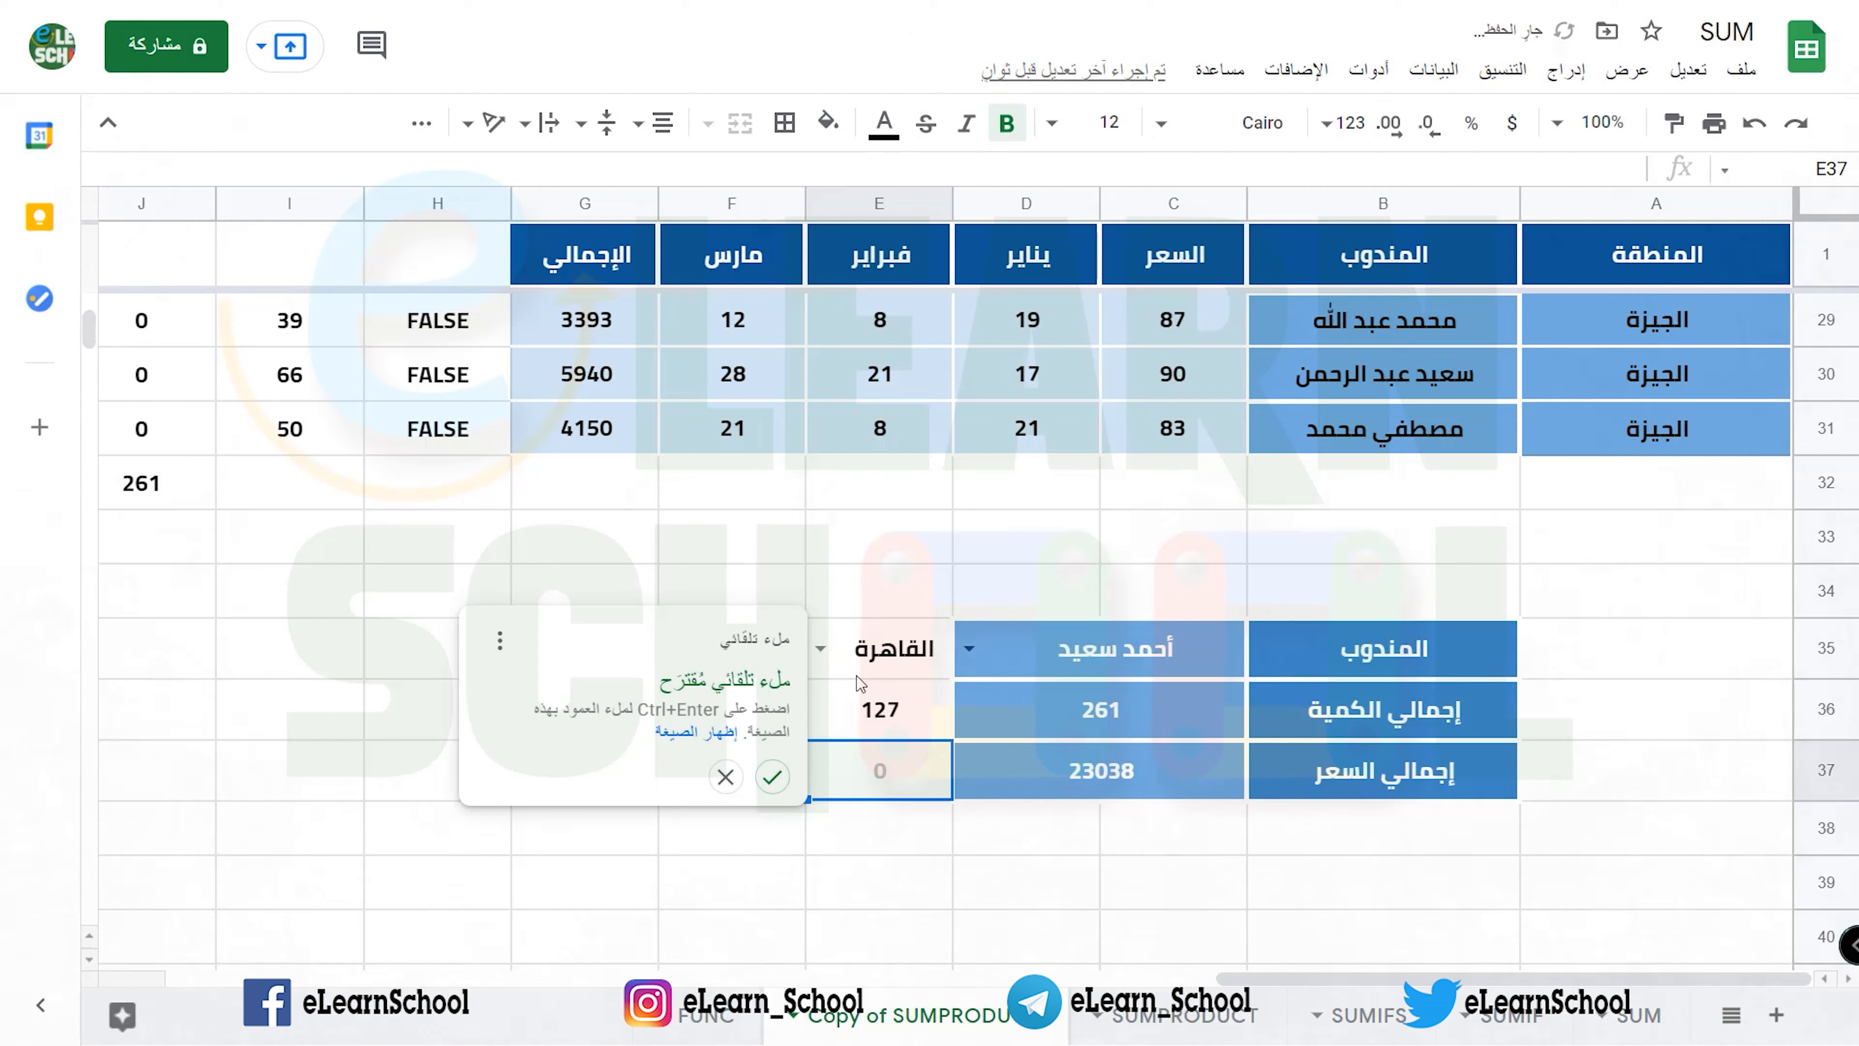
pyautogui.click(725, 776)
# - Check the quantity total in E36 against the representative selected in C35 and the region selected in E35
pyautogui.click(850, 709)
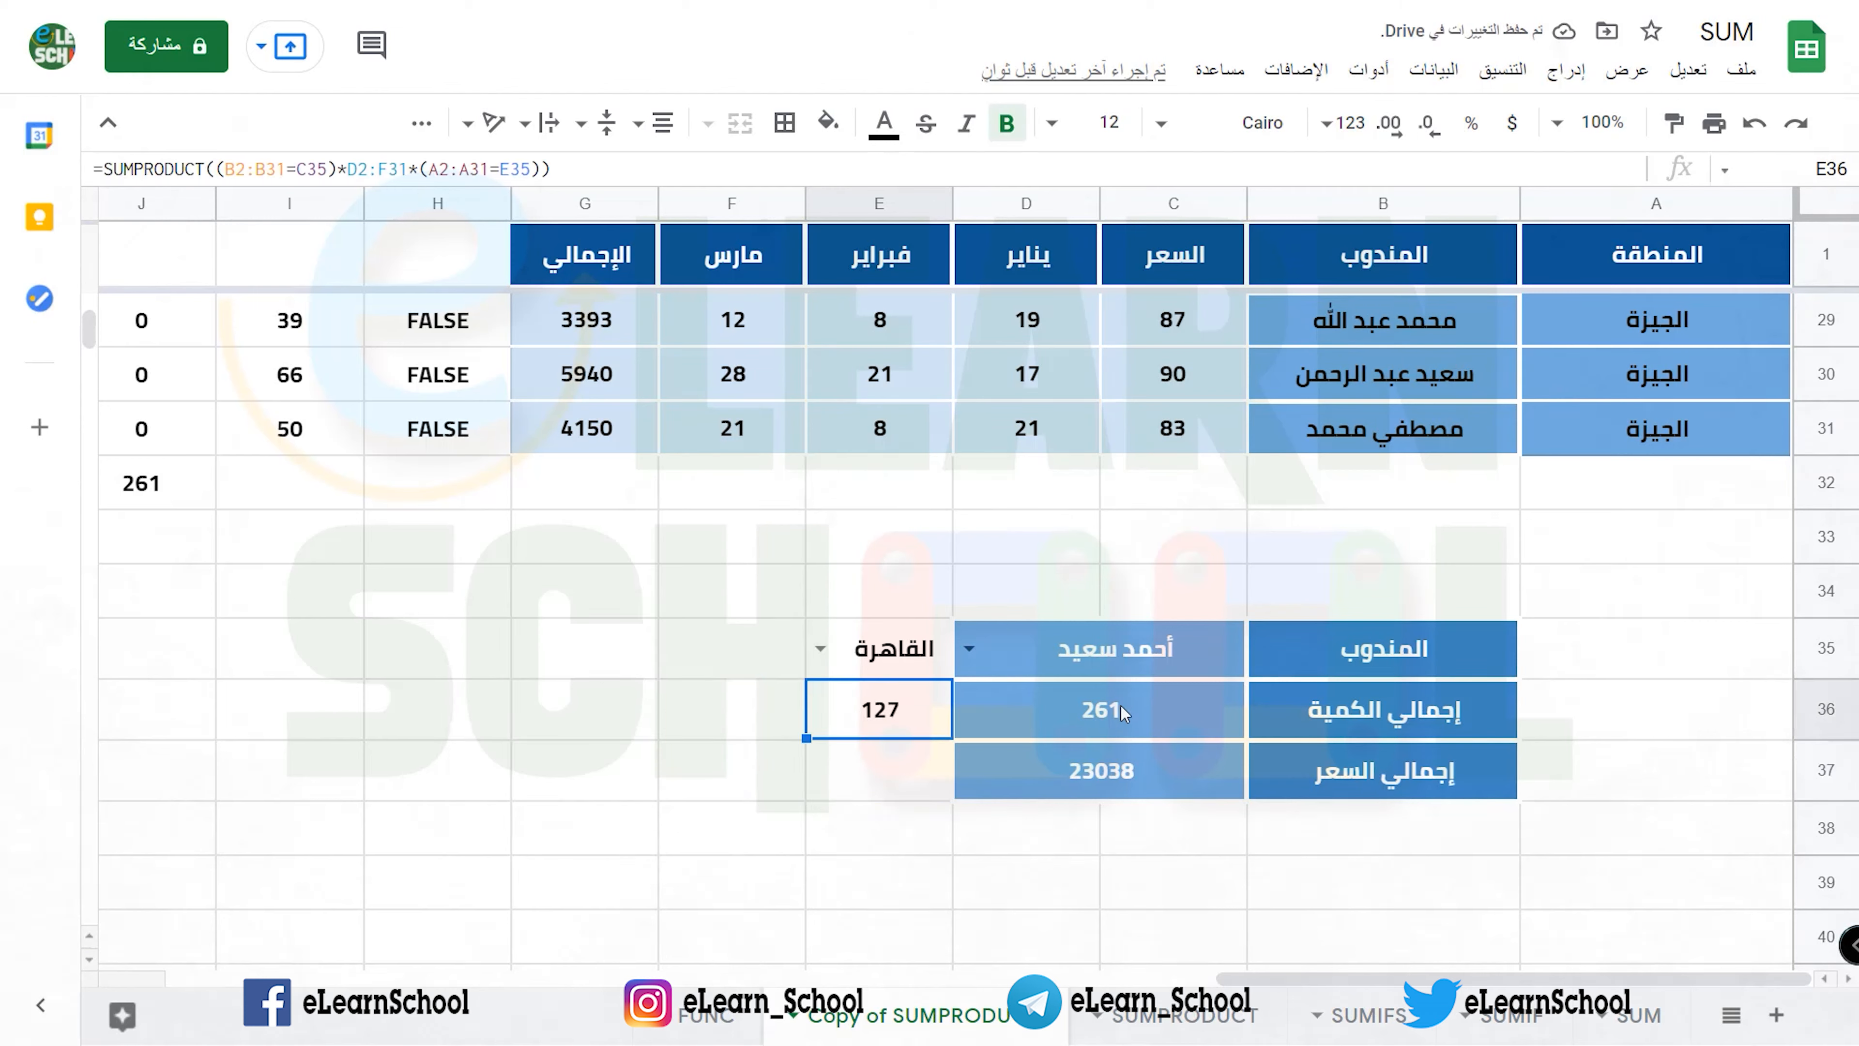
pyautogui.click(1141, 668)
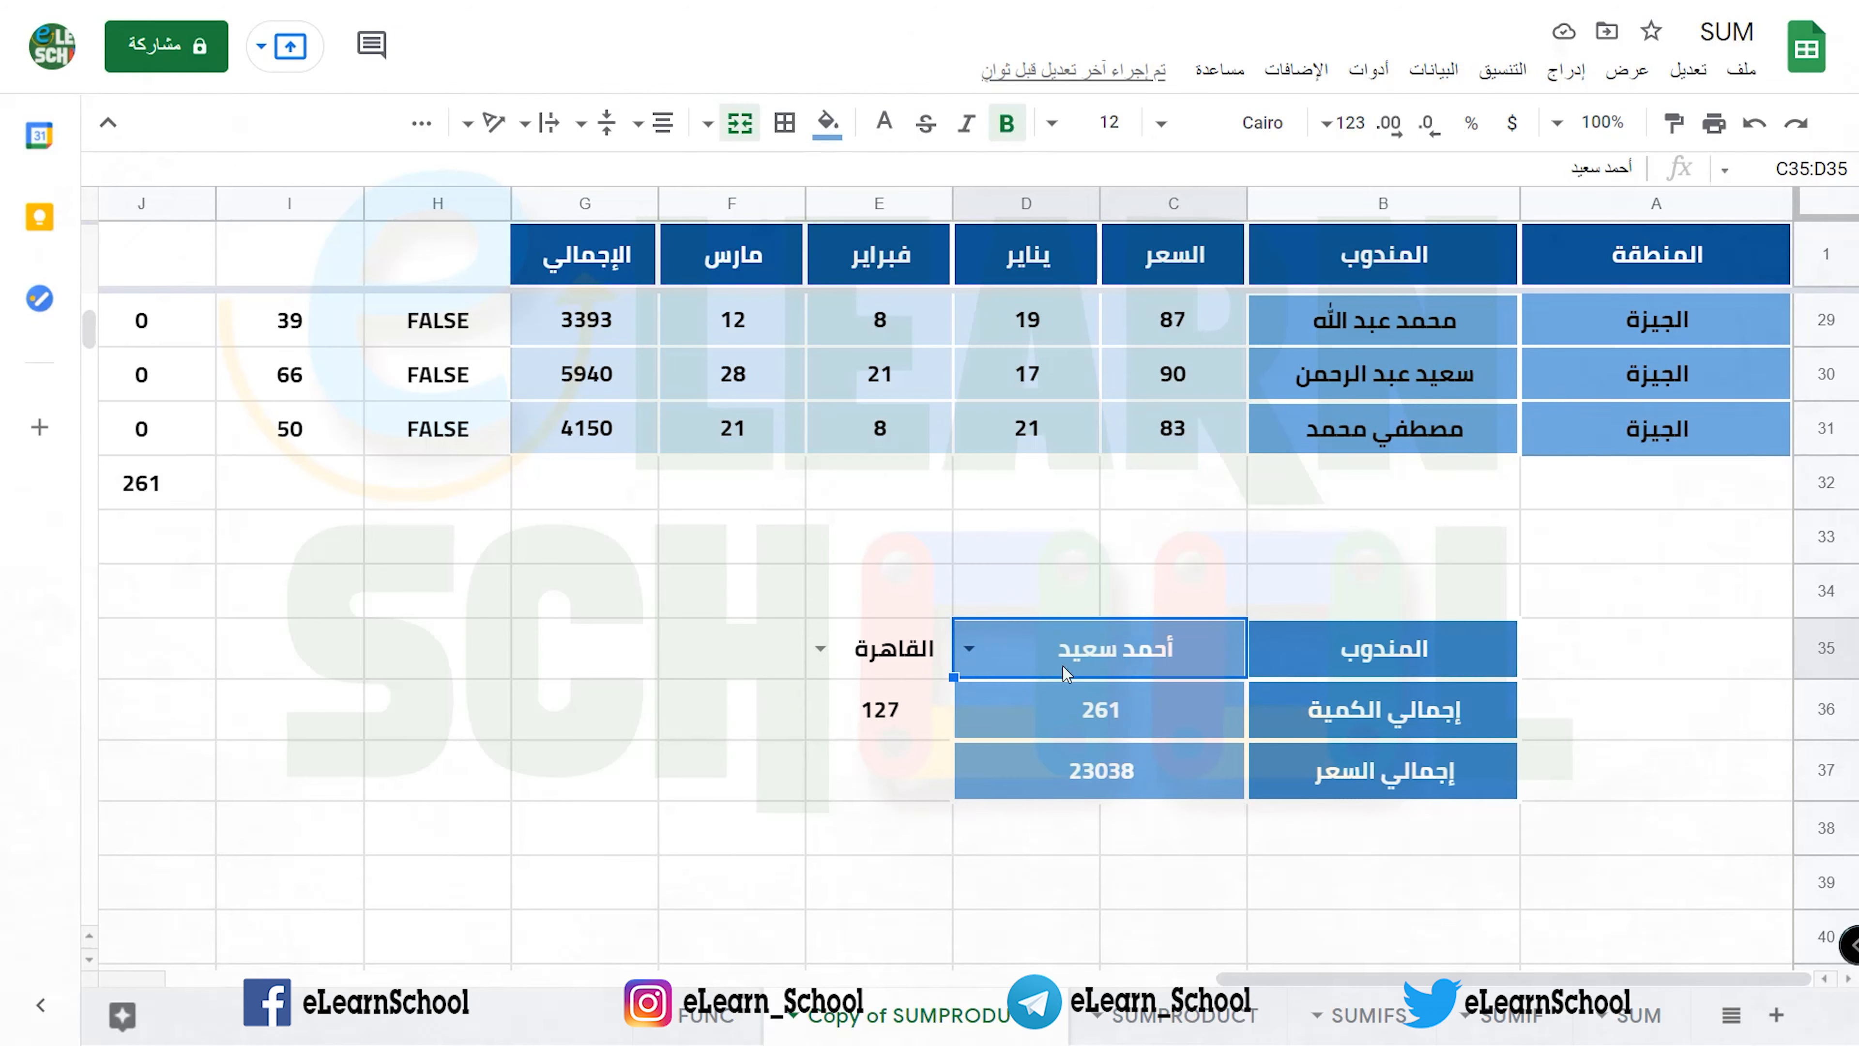
pyautogui.click(882, 645)
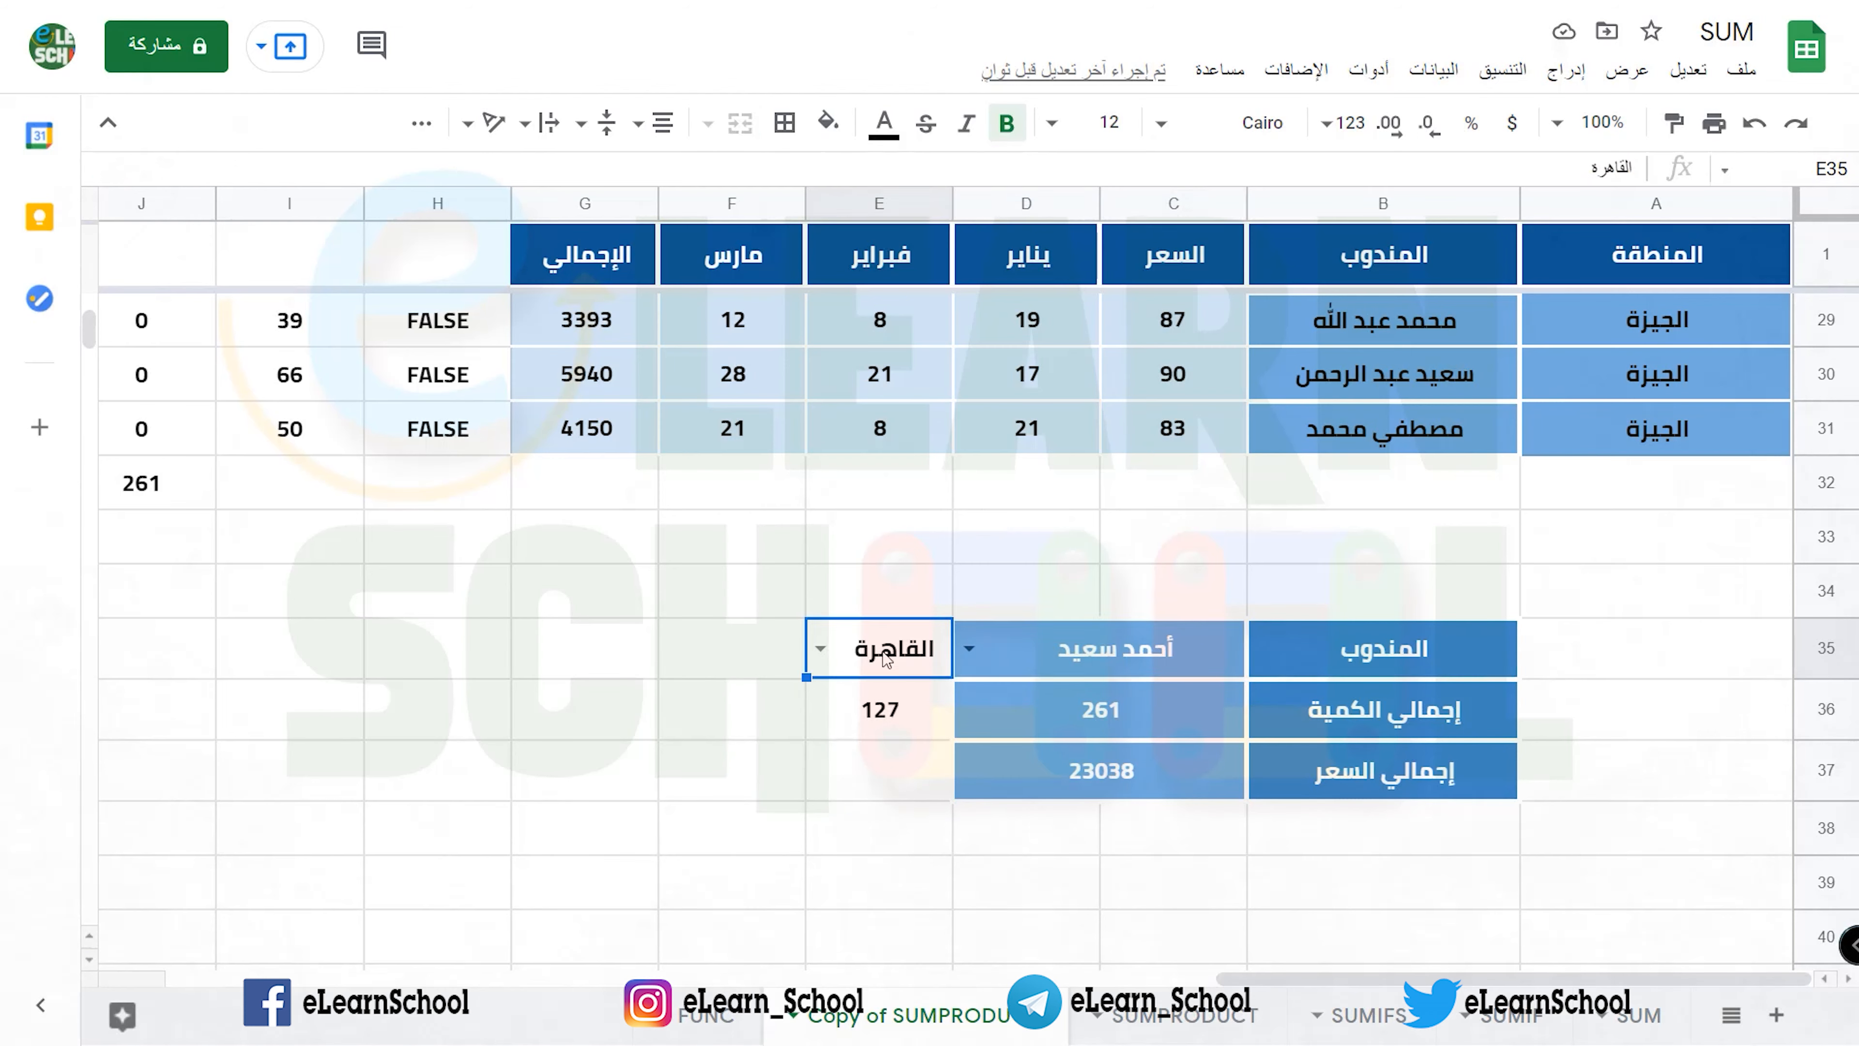
pyautogui.click(917, 707)
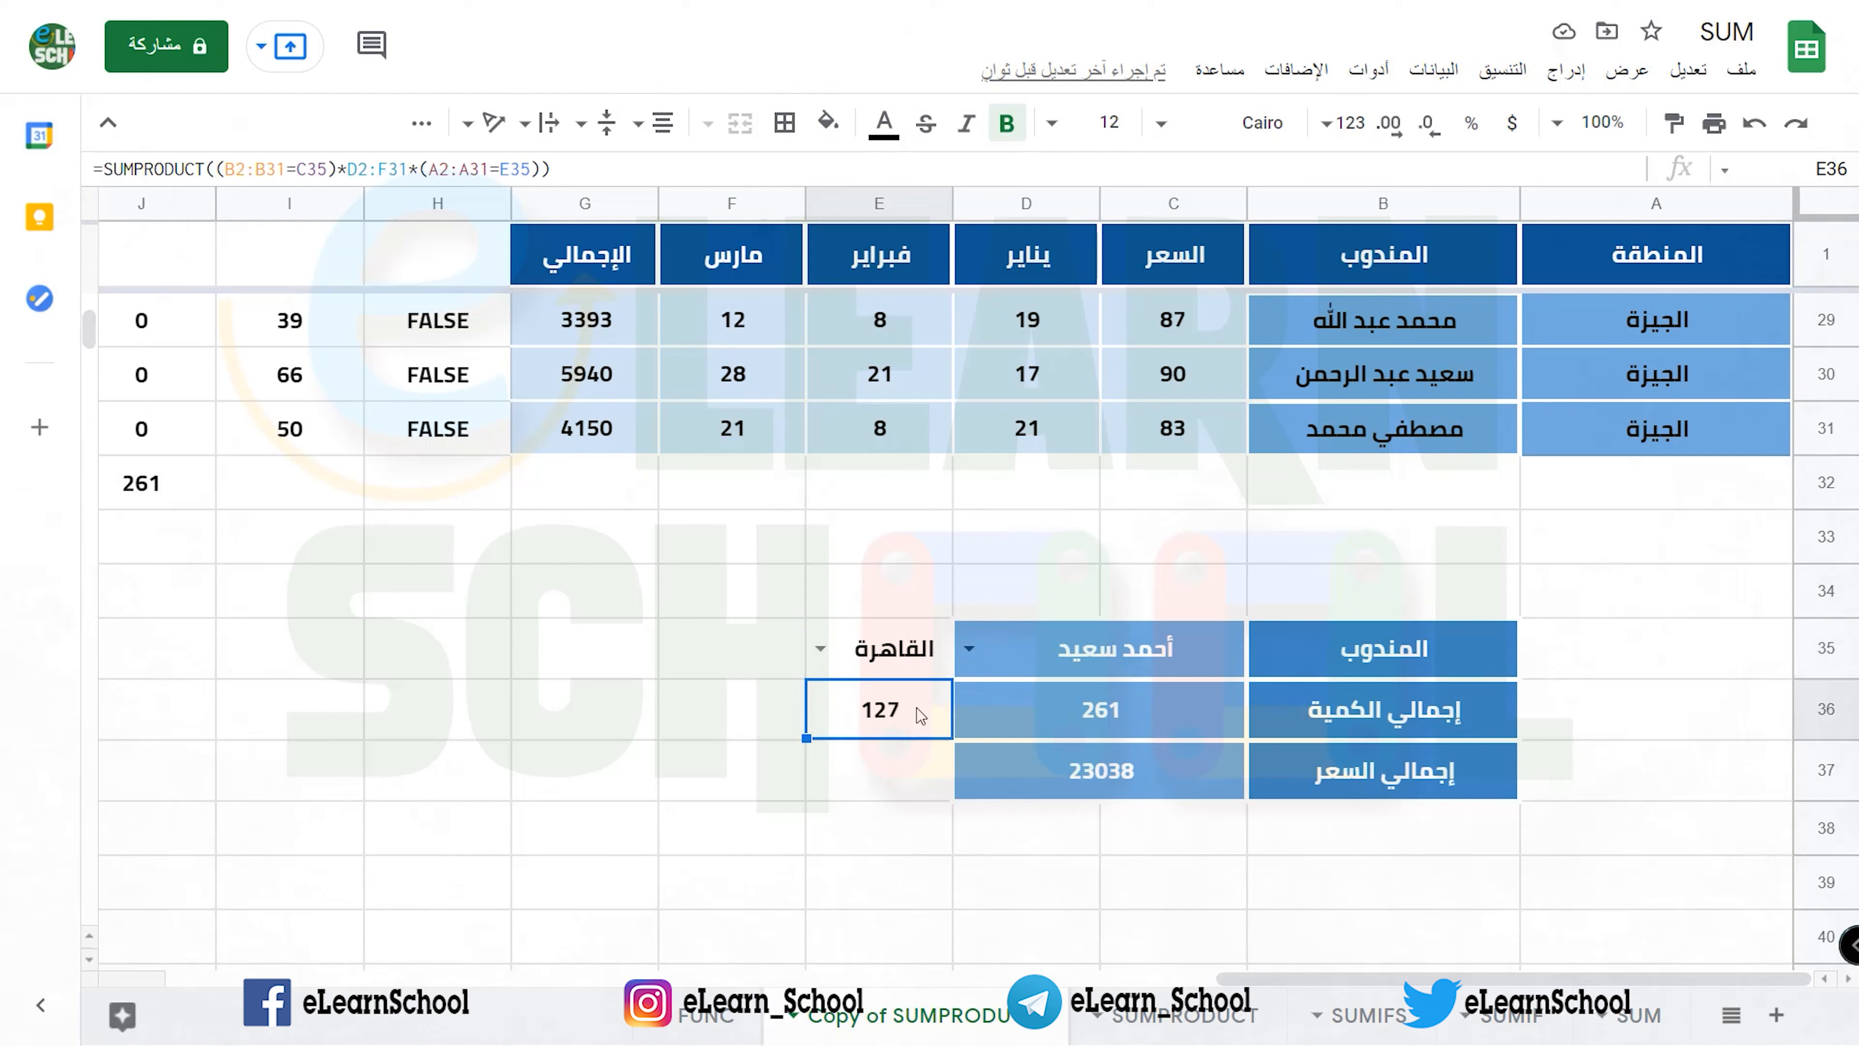
pyautogui.click(925, 668)
pyautogui.doubleClick(925, 668)
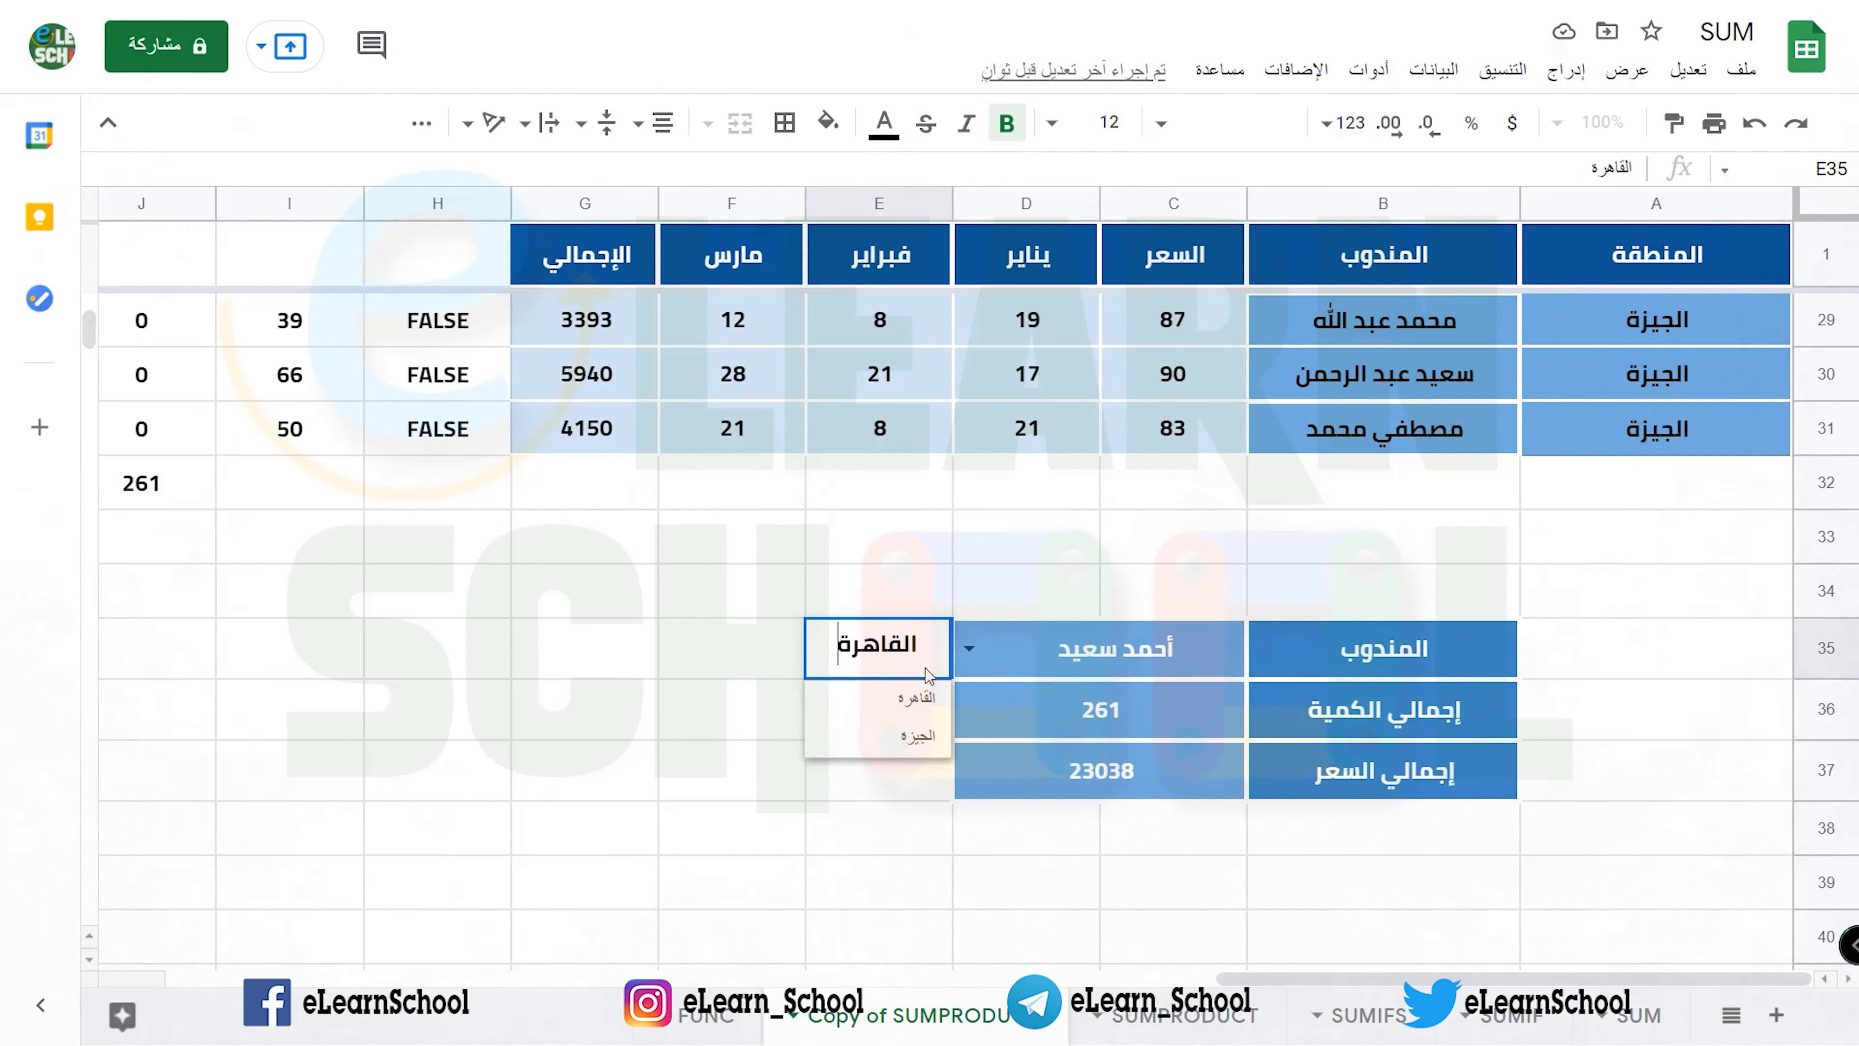
pyautogui.press('Return')
# - Review the E36 formula, highlighting the region condition A2:A31=E35 and the quantity range D2:F31
pyautogui.press('Return')
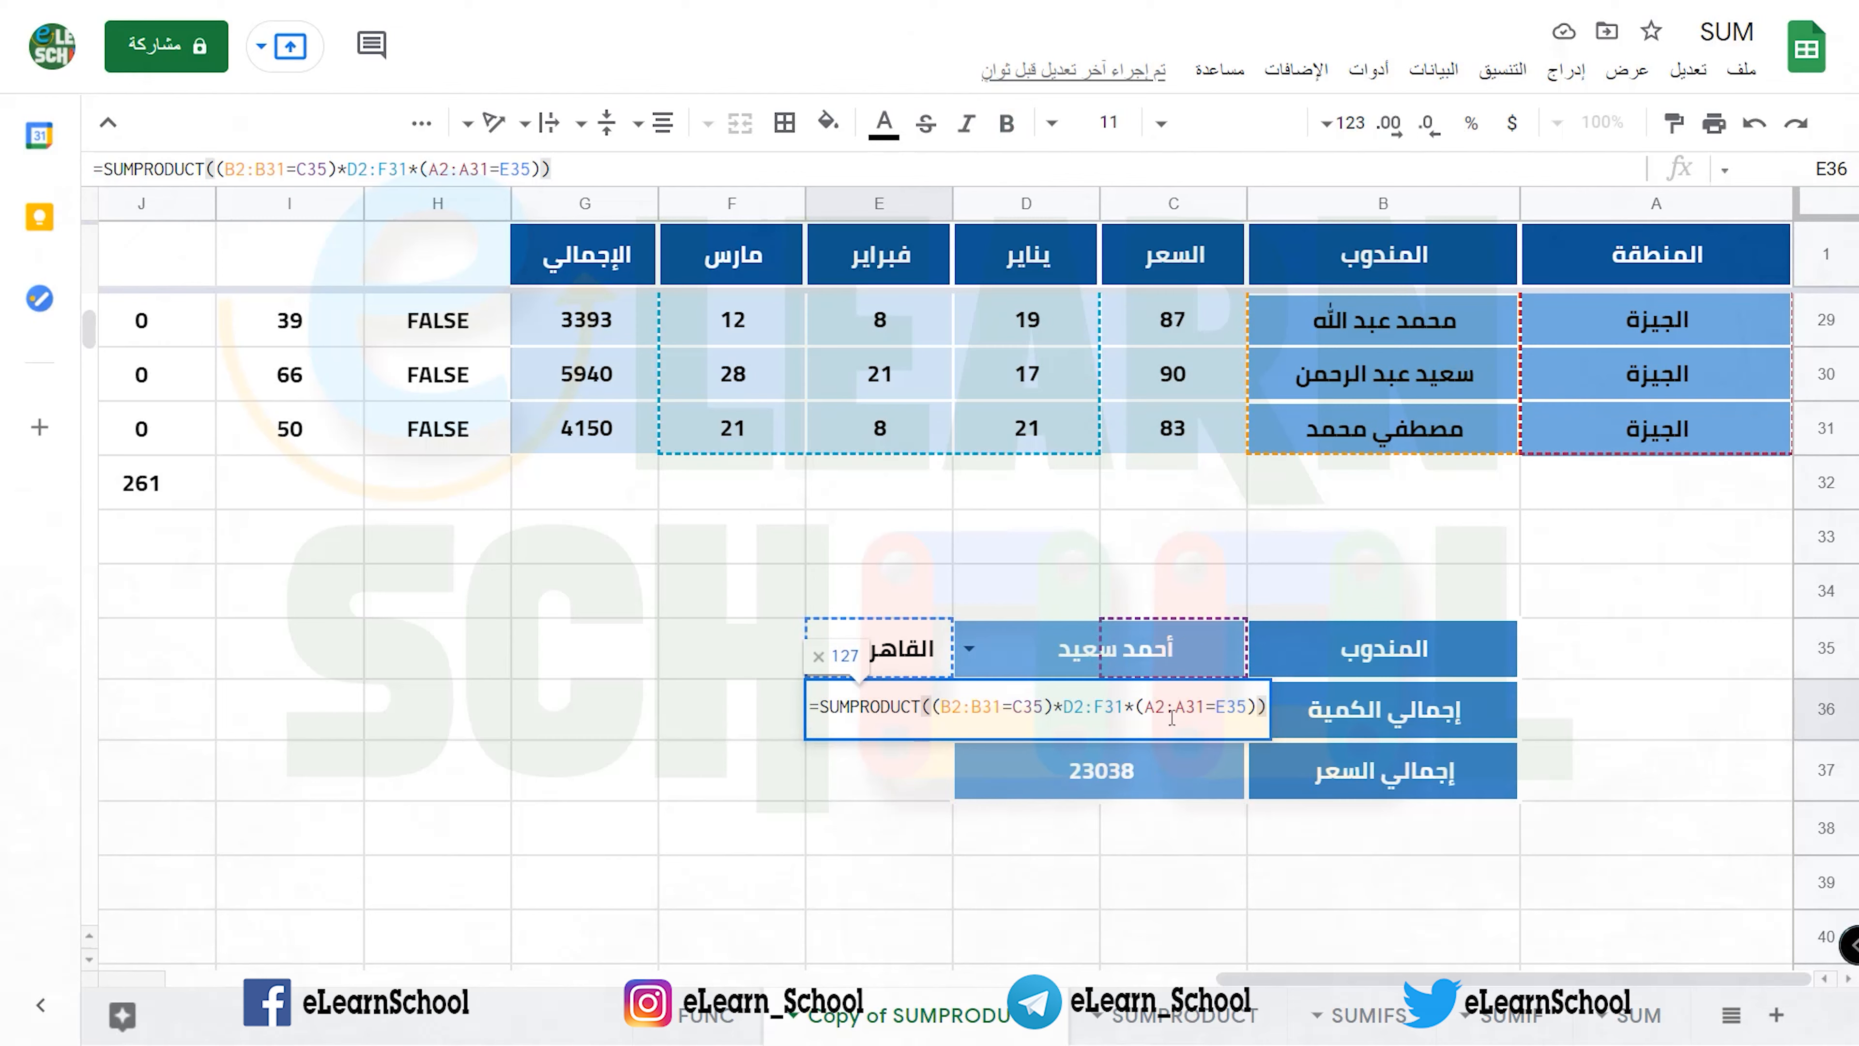
pyautogui.moveTo(1141, 714); pyautogui.dragTo(1213, 721)
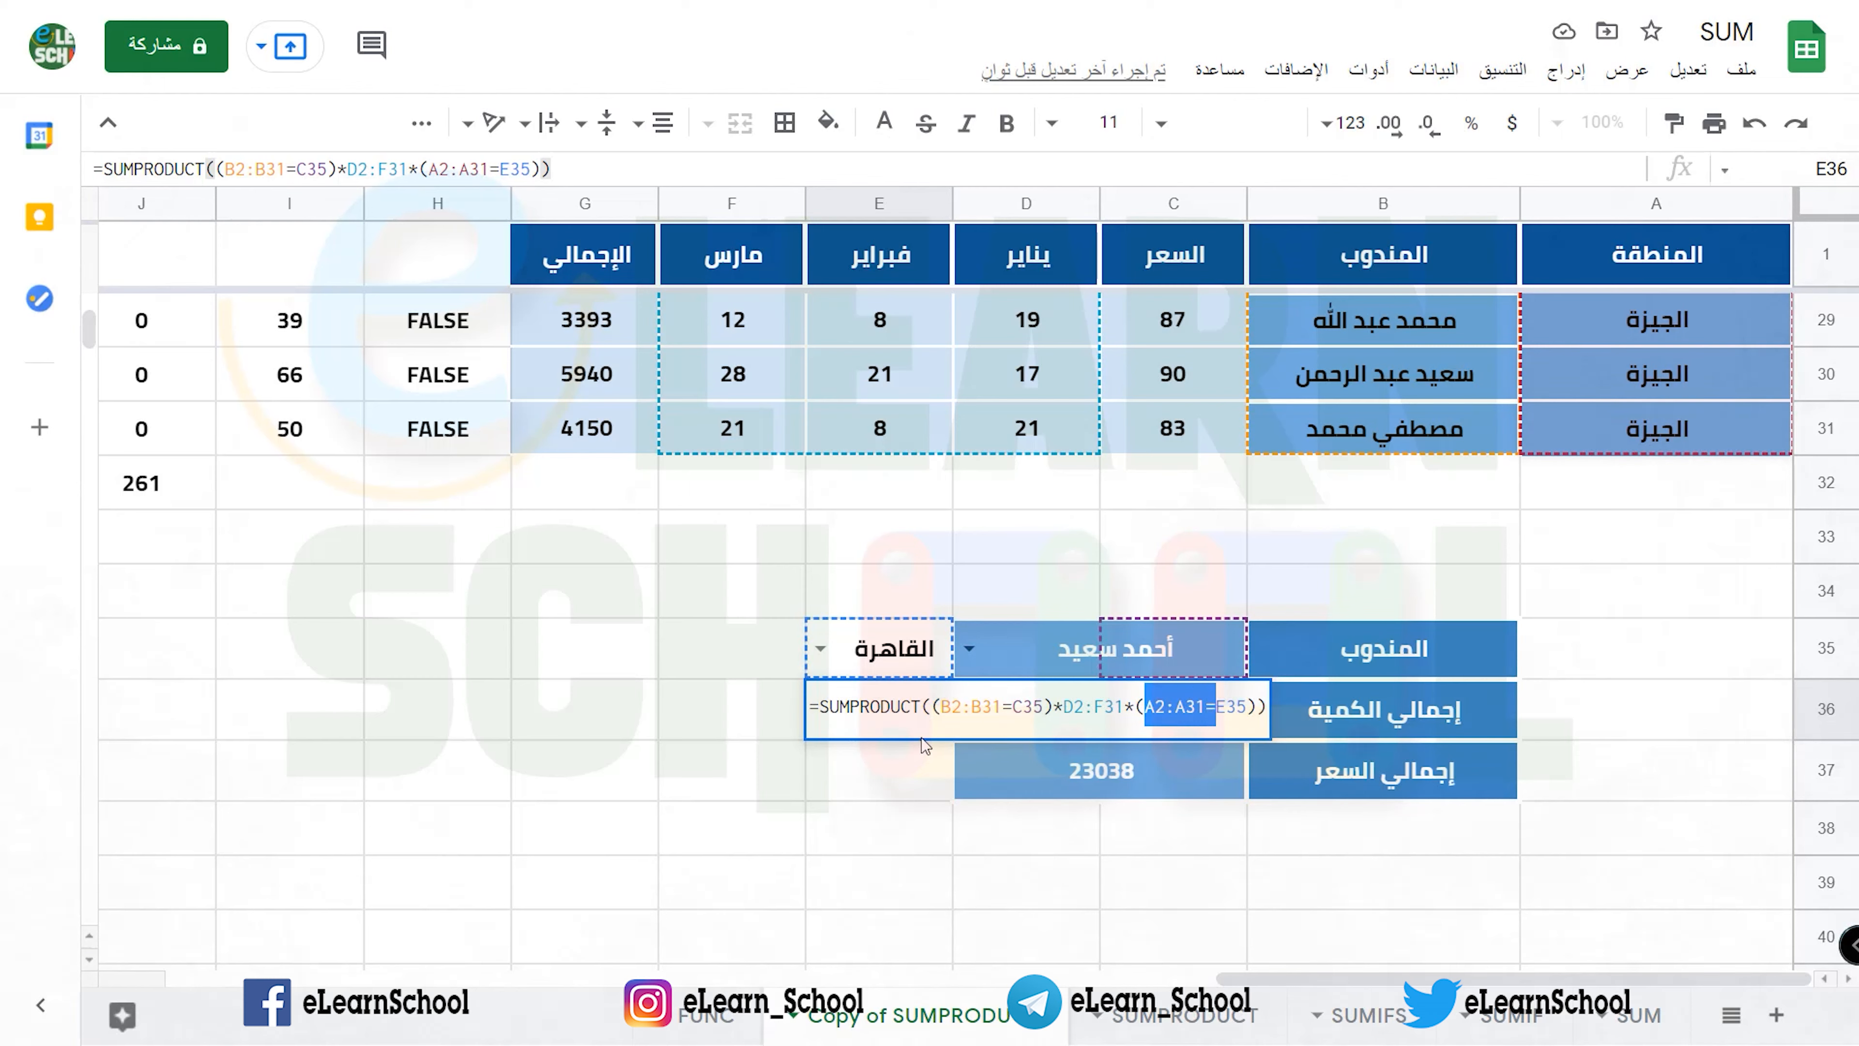
pyautogui.moveTo(941, 714); pyautogui.dragTo(1247, 707)
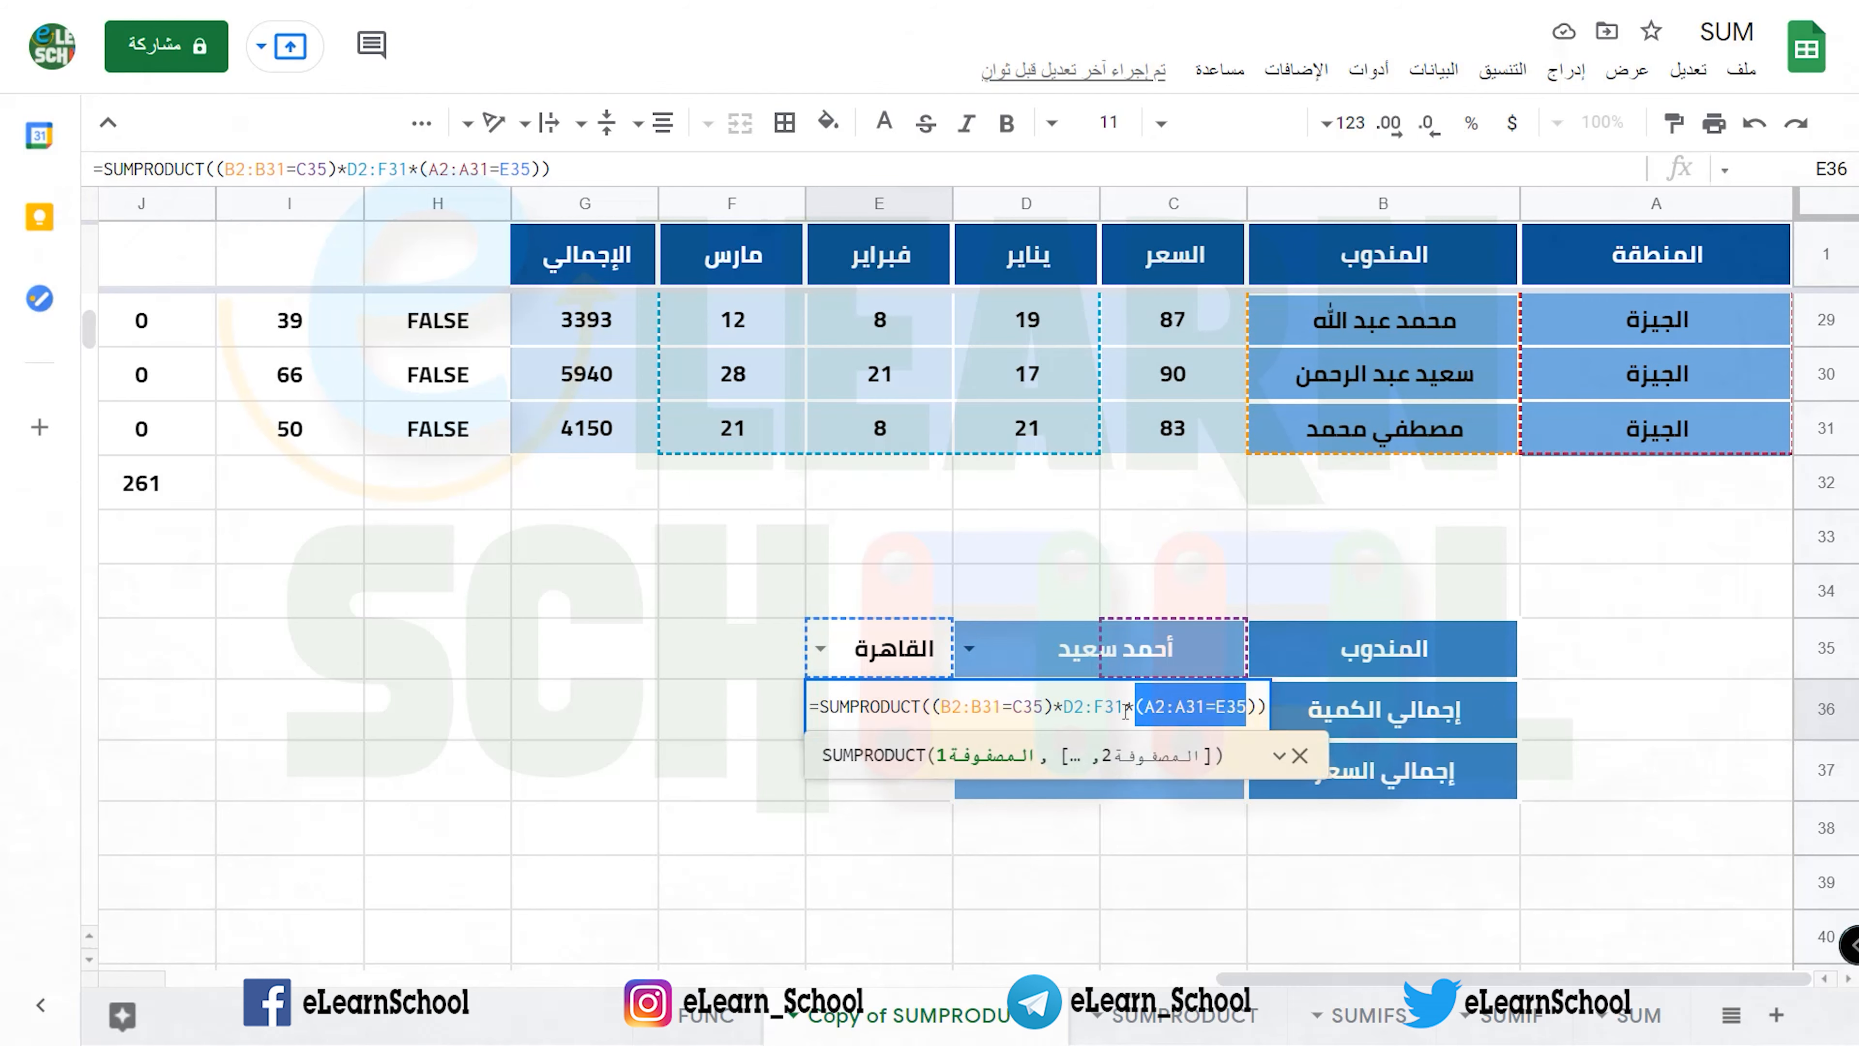
pyautogui.moveTo(1113, 708); pyautogui.dragTo(1097, 707)
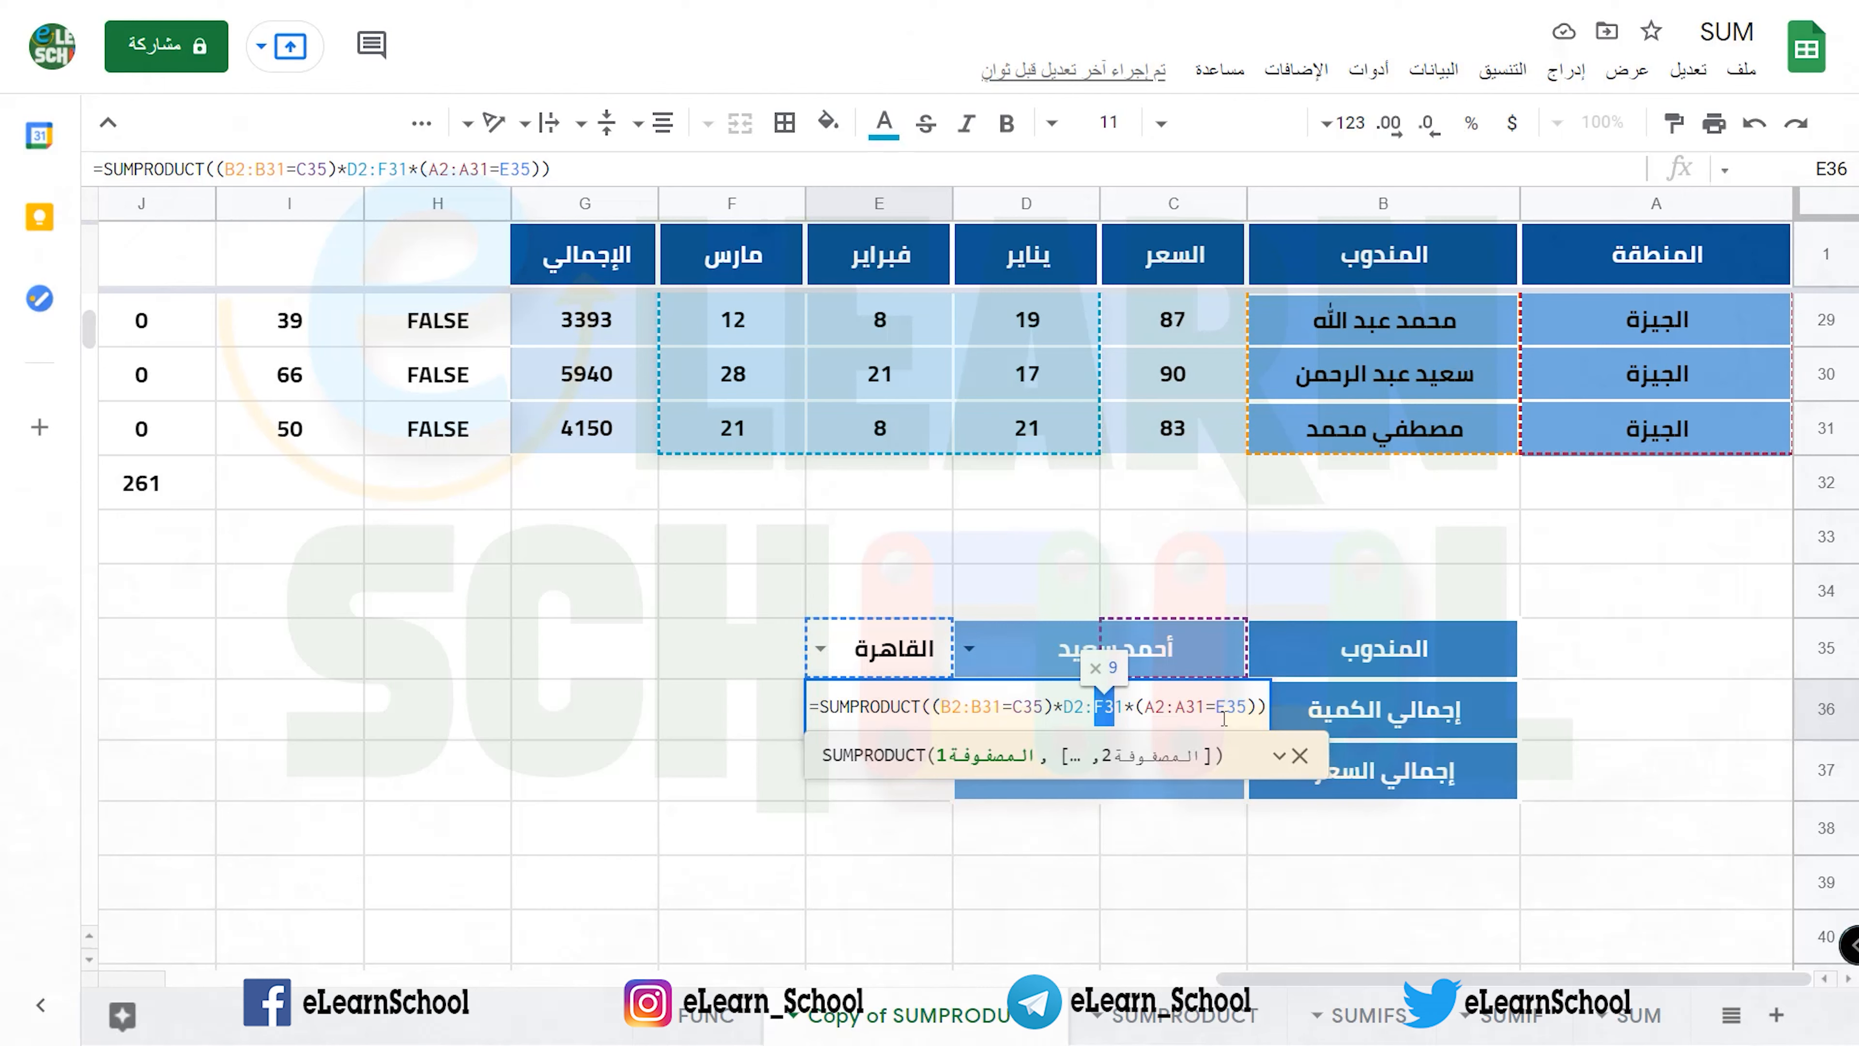
pyautogui.press('Return')
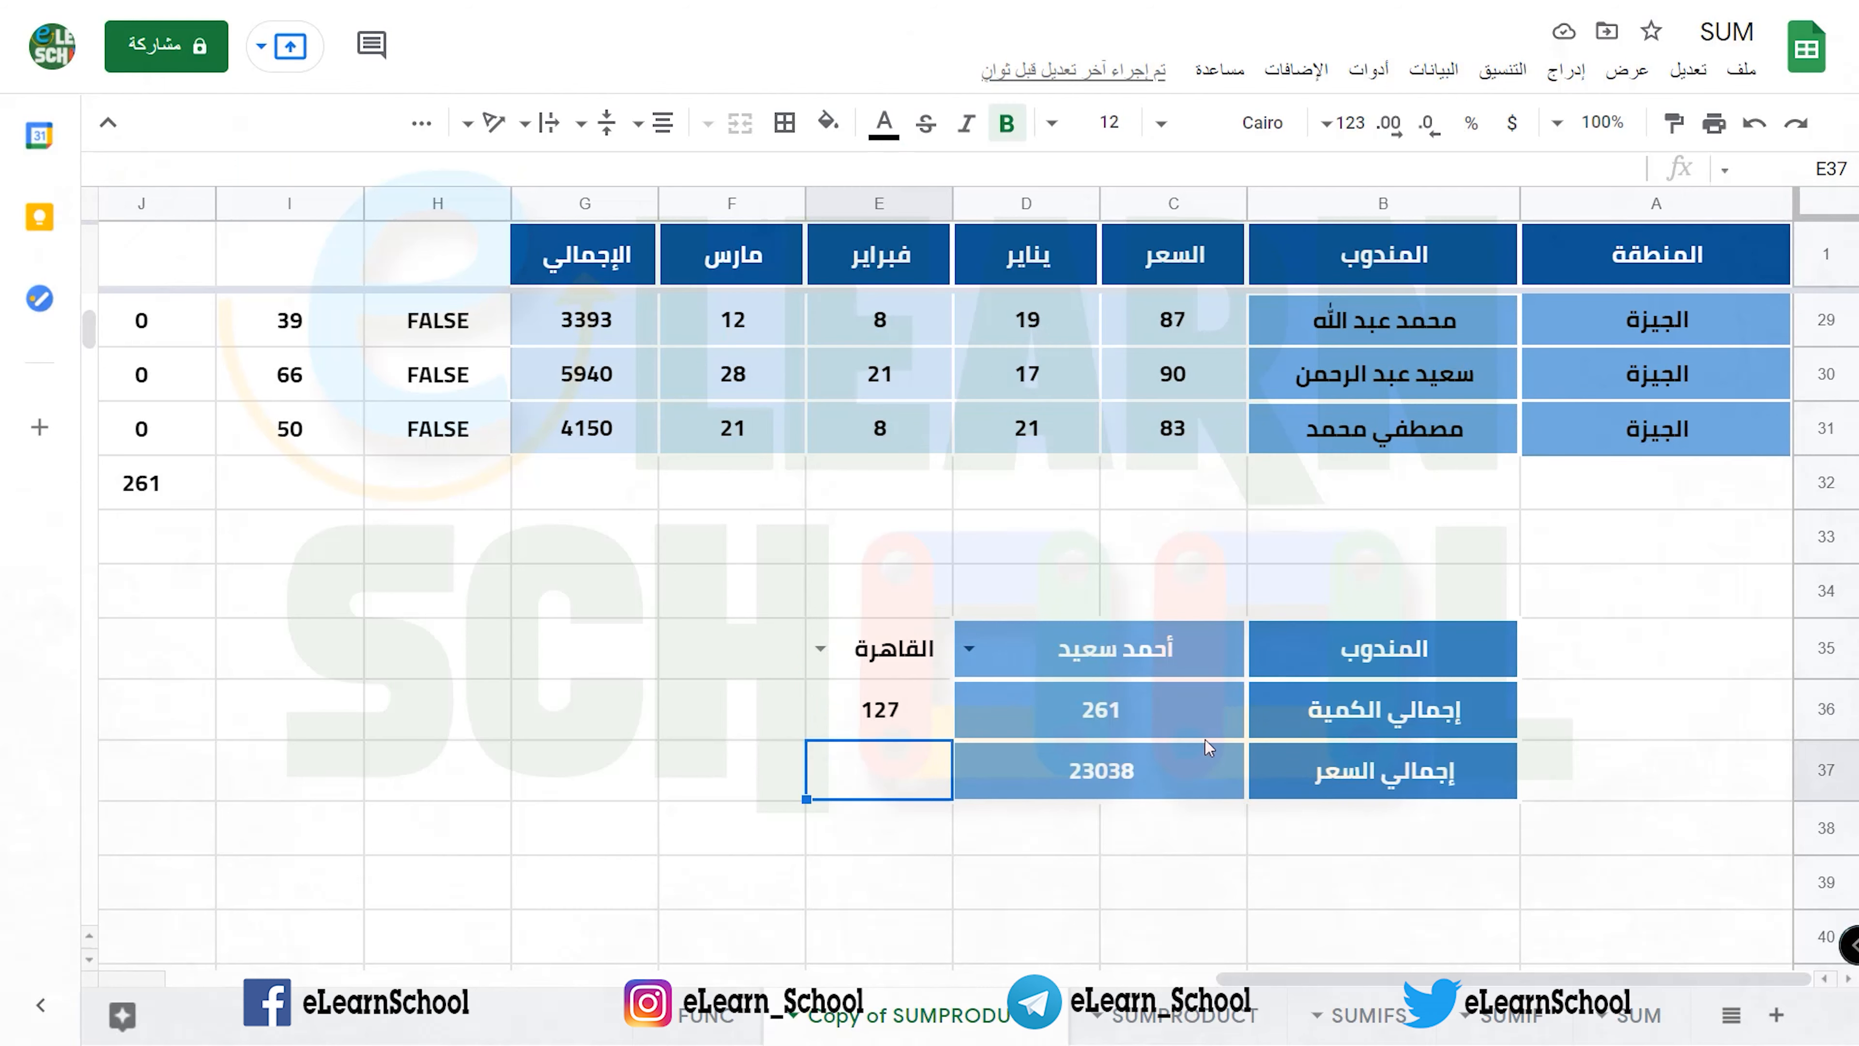
pyautogui.click(1163, 782)
pyautogui.doubleClick(1163, 782)
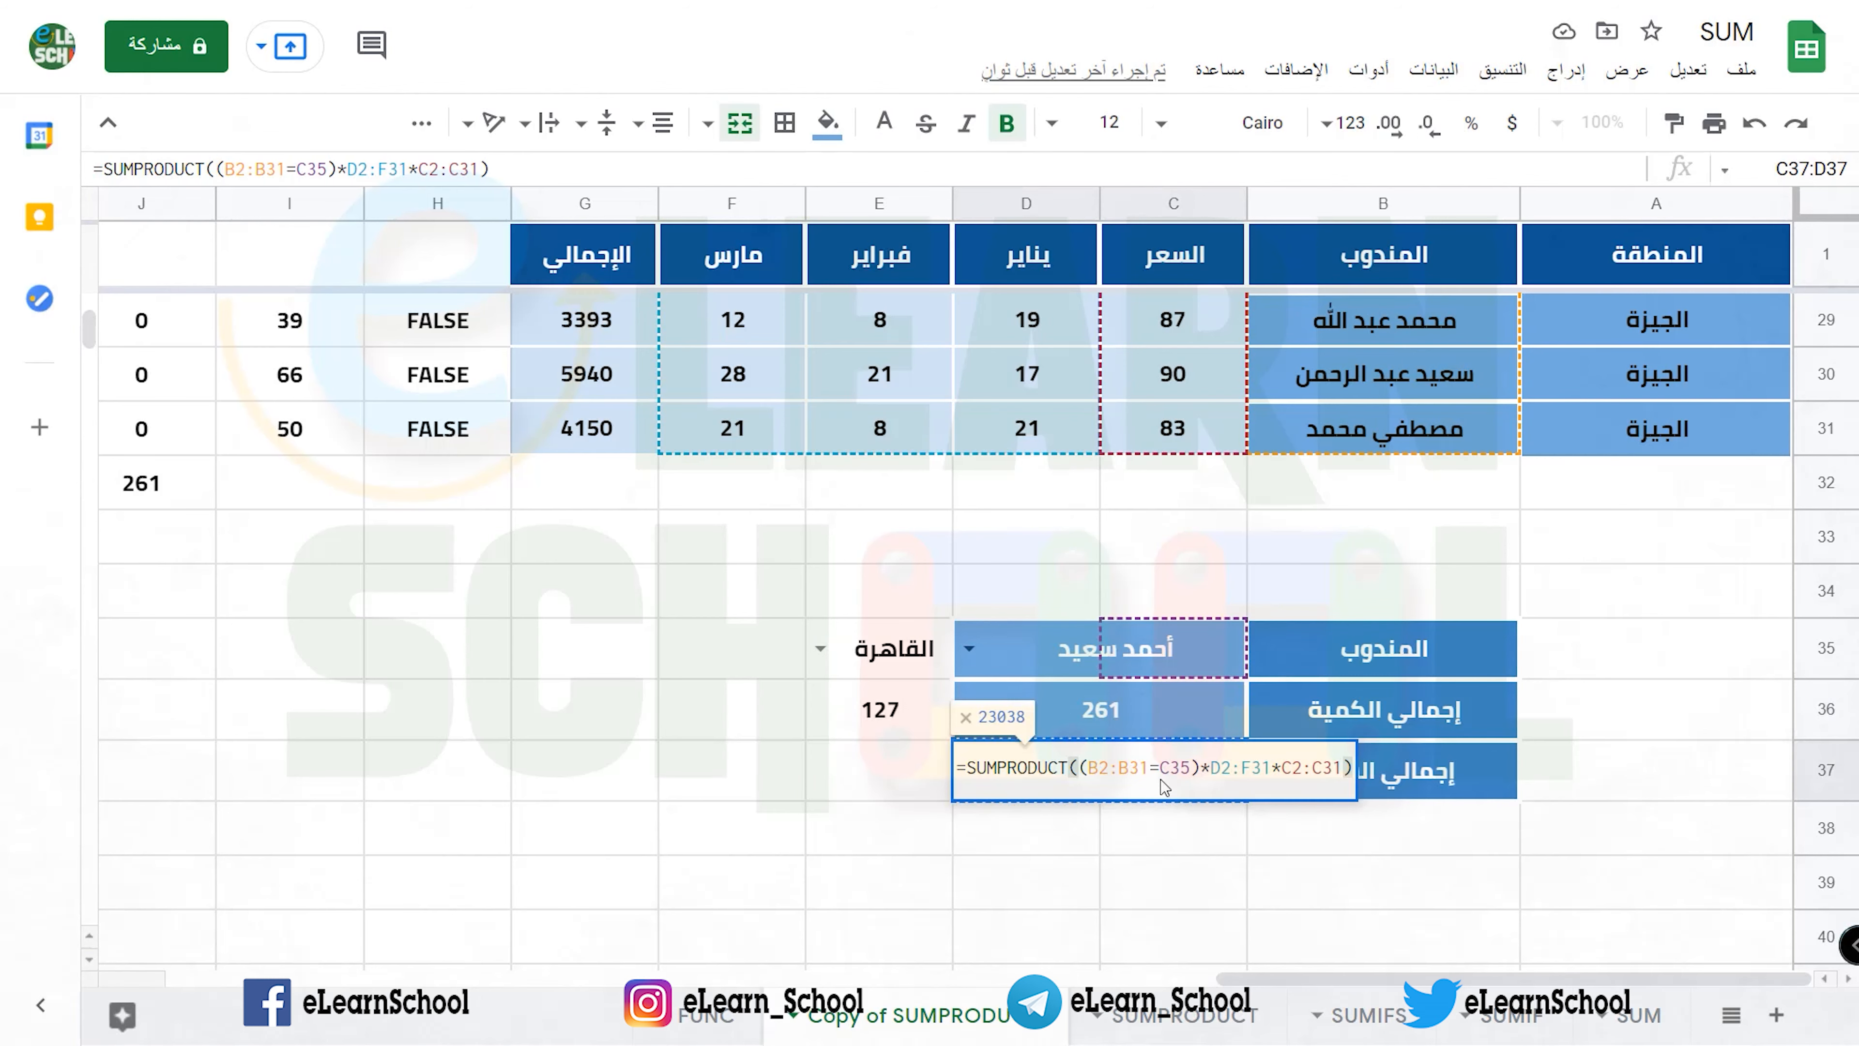
pyautogui.click(867, 769)
pyautogui.write('23038')
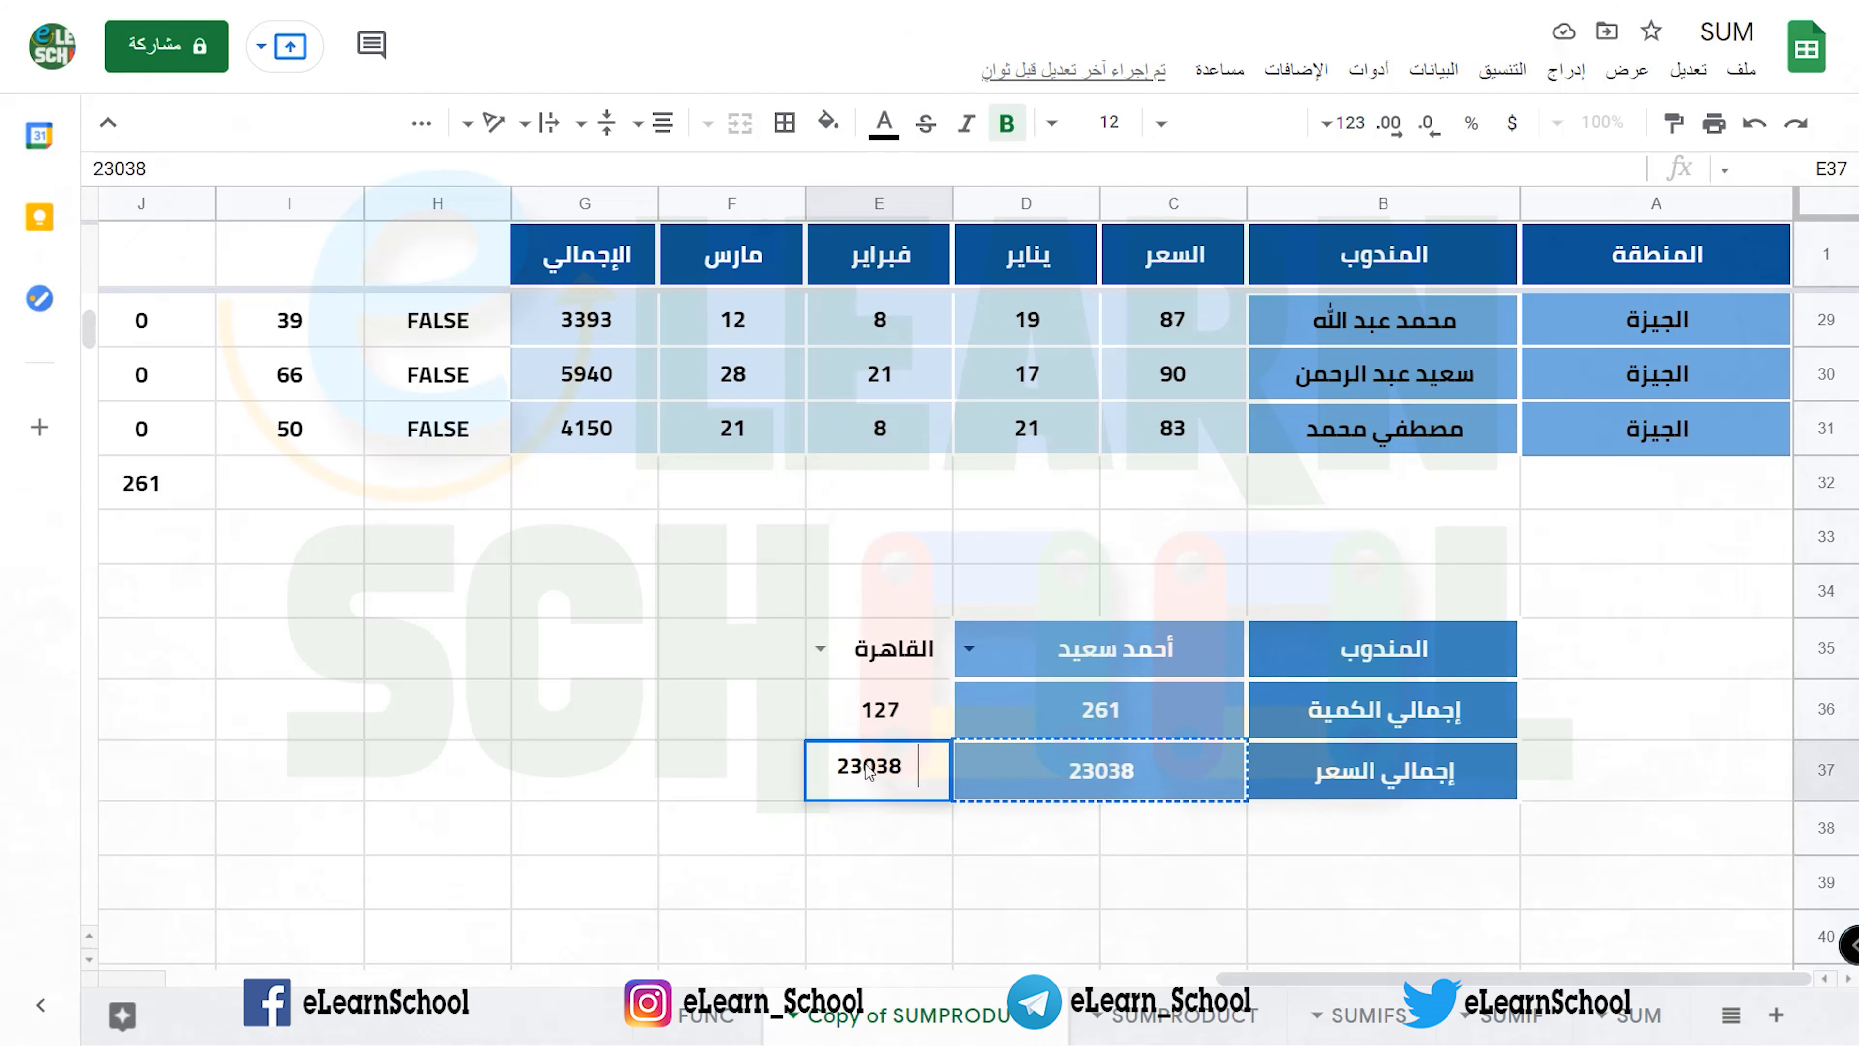
pyautogui.press('BackSpace')
pyautogui.press('BackSpace')
pyautogui.press('BackSpace')
pyautogui.press('BackSpace')
pyautogui.press('BackSpace')
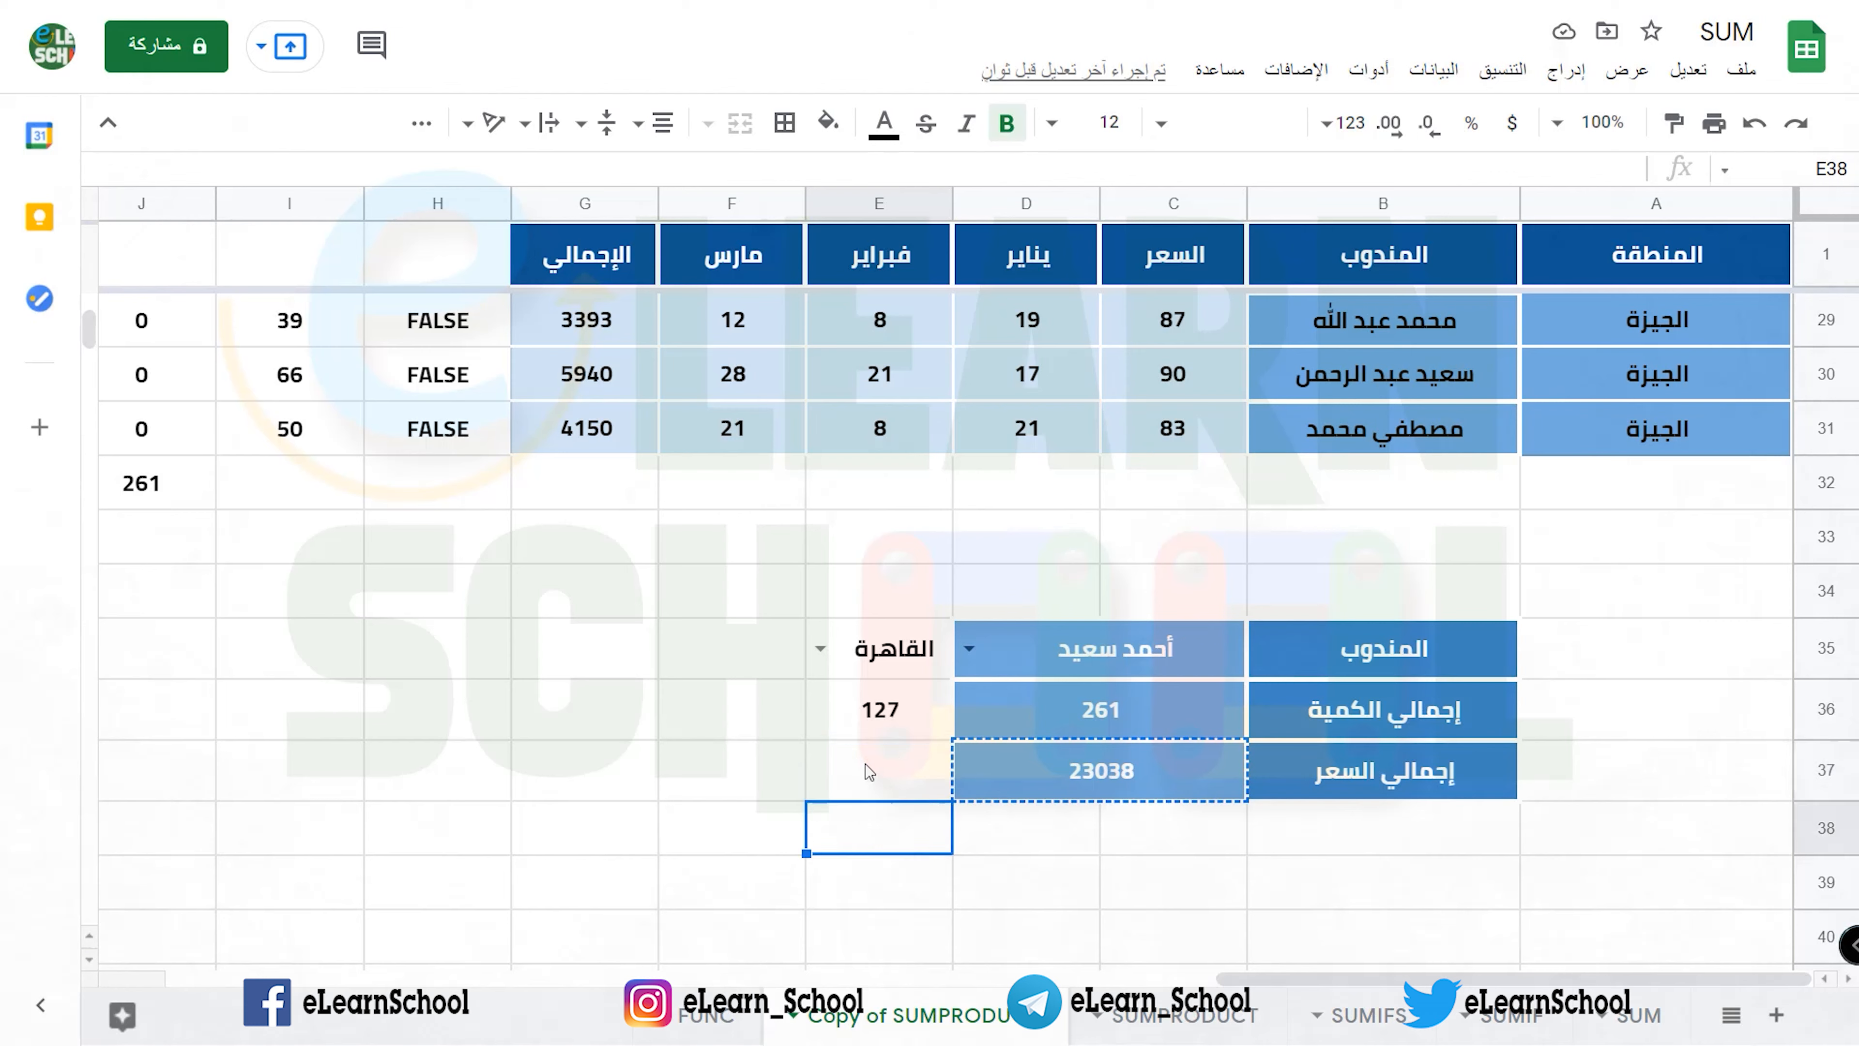
# - Copy the text of the price formula in C37 into E37, keeping its cell references the same
pyautogui.press('Right')
pyautogui.press('Return')
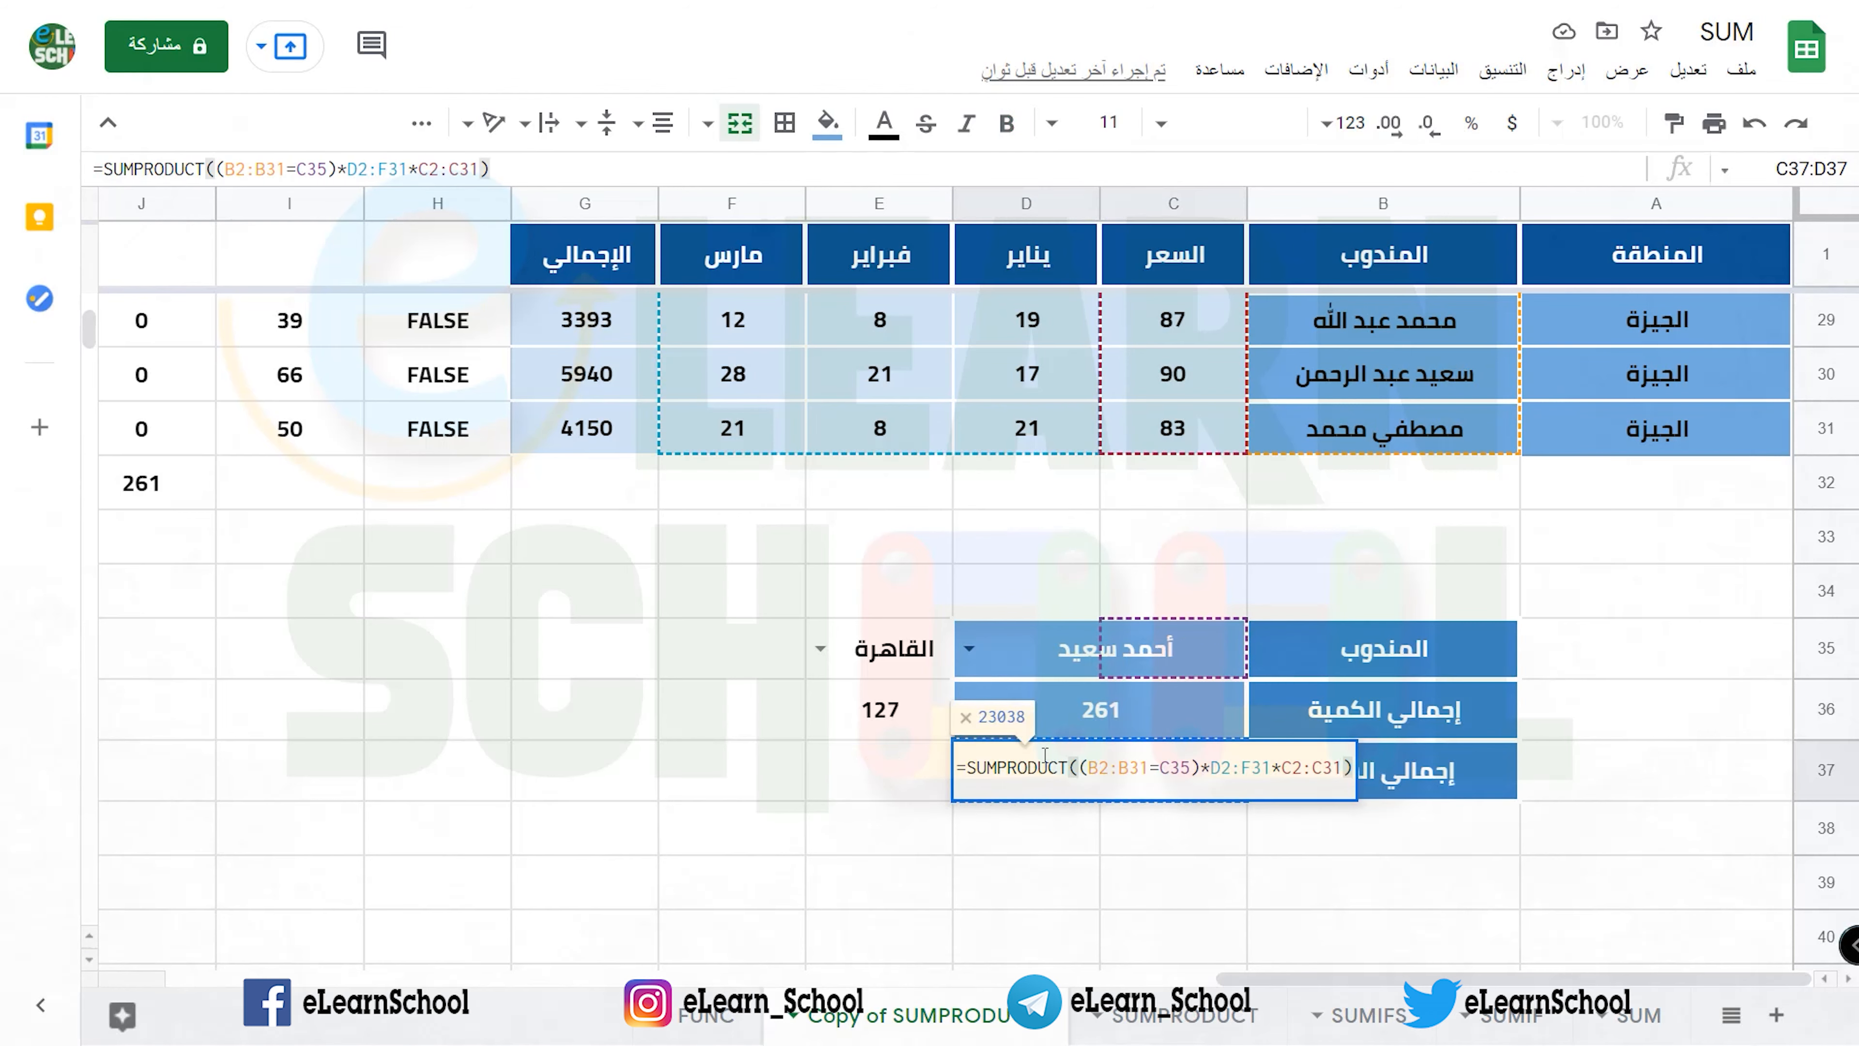
pyautogui.press('Return')
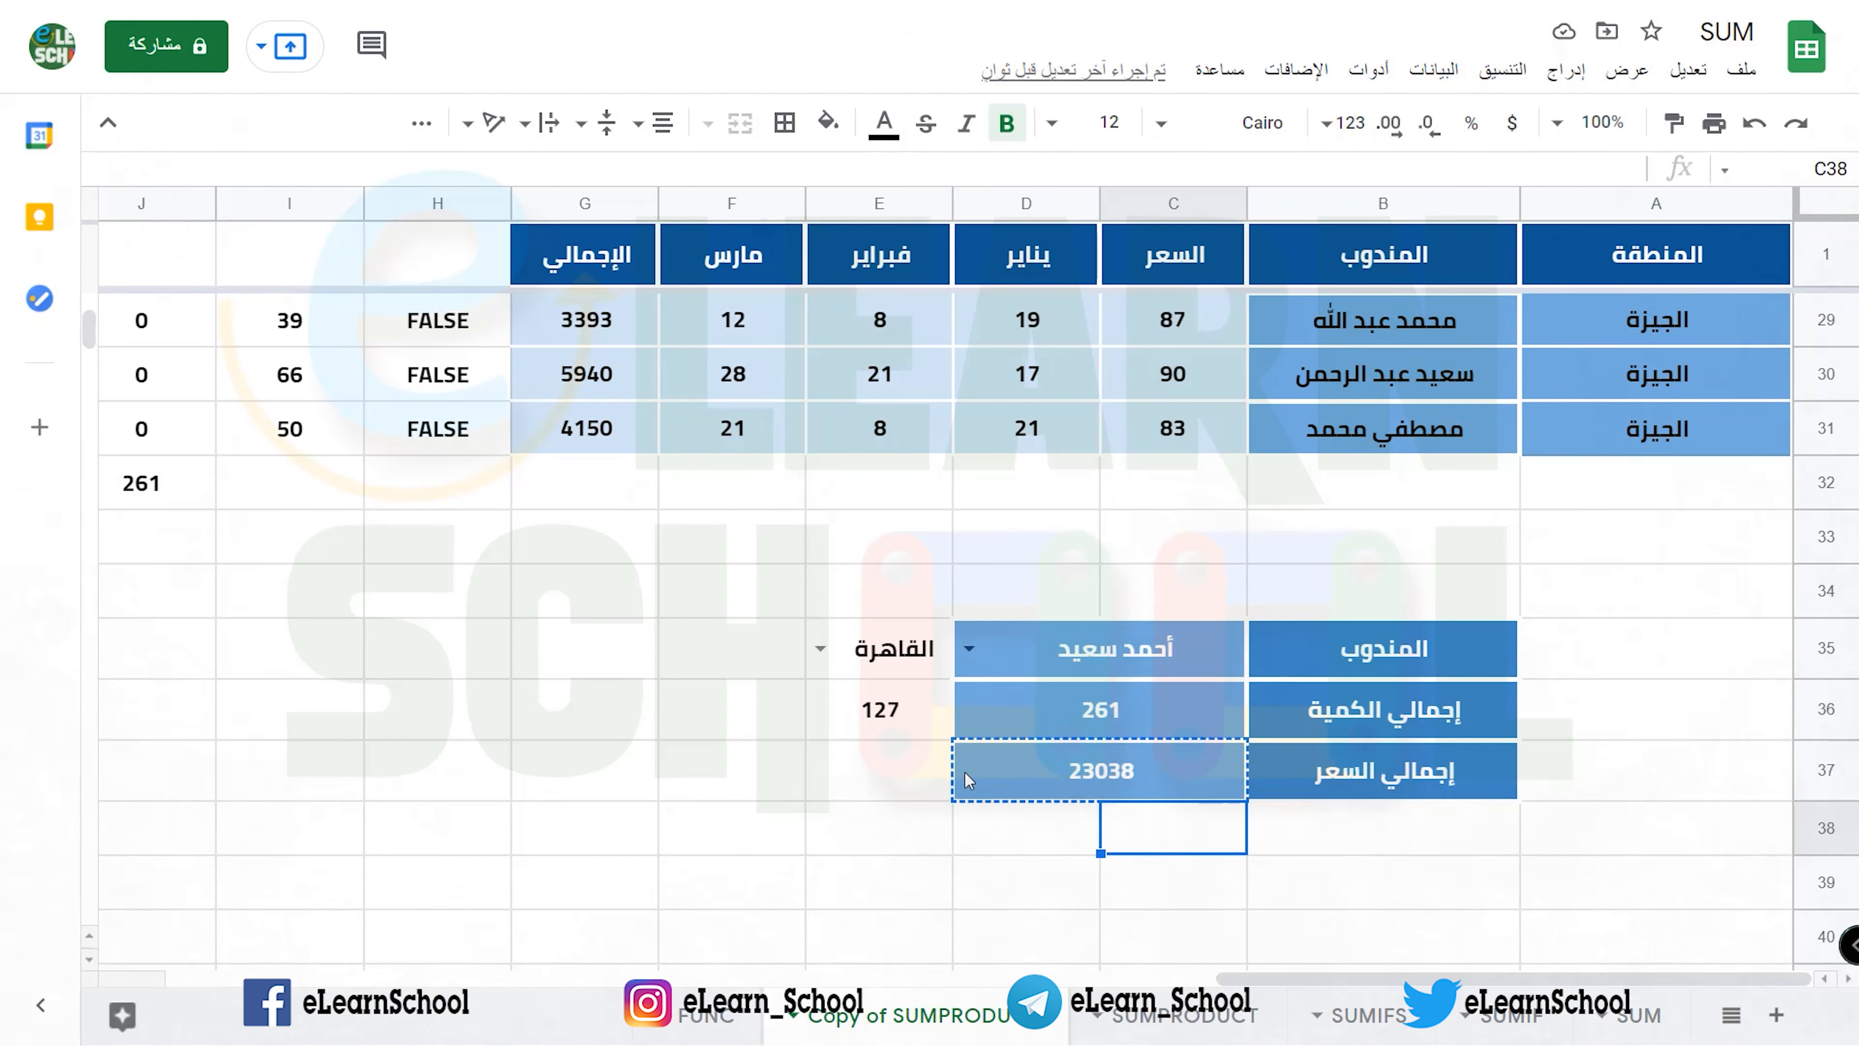
pyautogui.click(879, 746)
pyautogui.doubleClick(878, 746)
pyautogui.write('=SUMPRODUCT((B2:B31=C35)*D2:F31*C2:C31)')
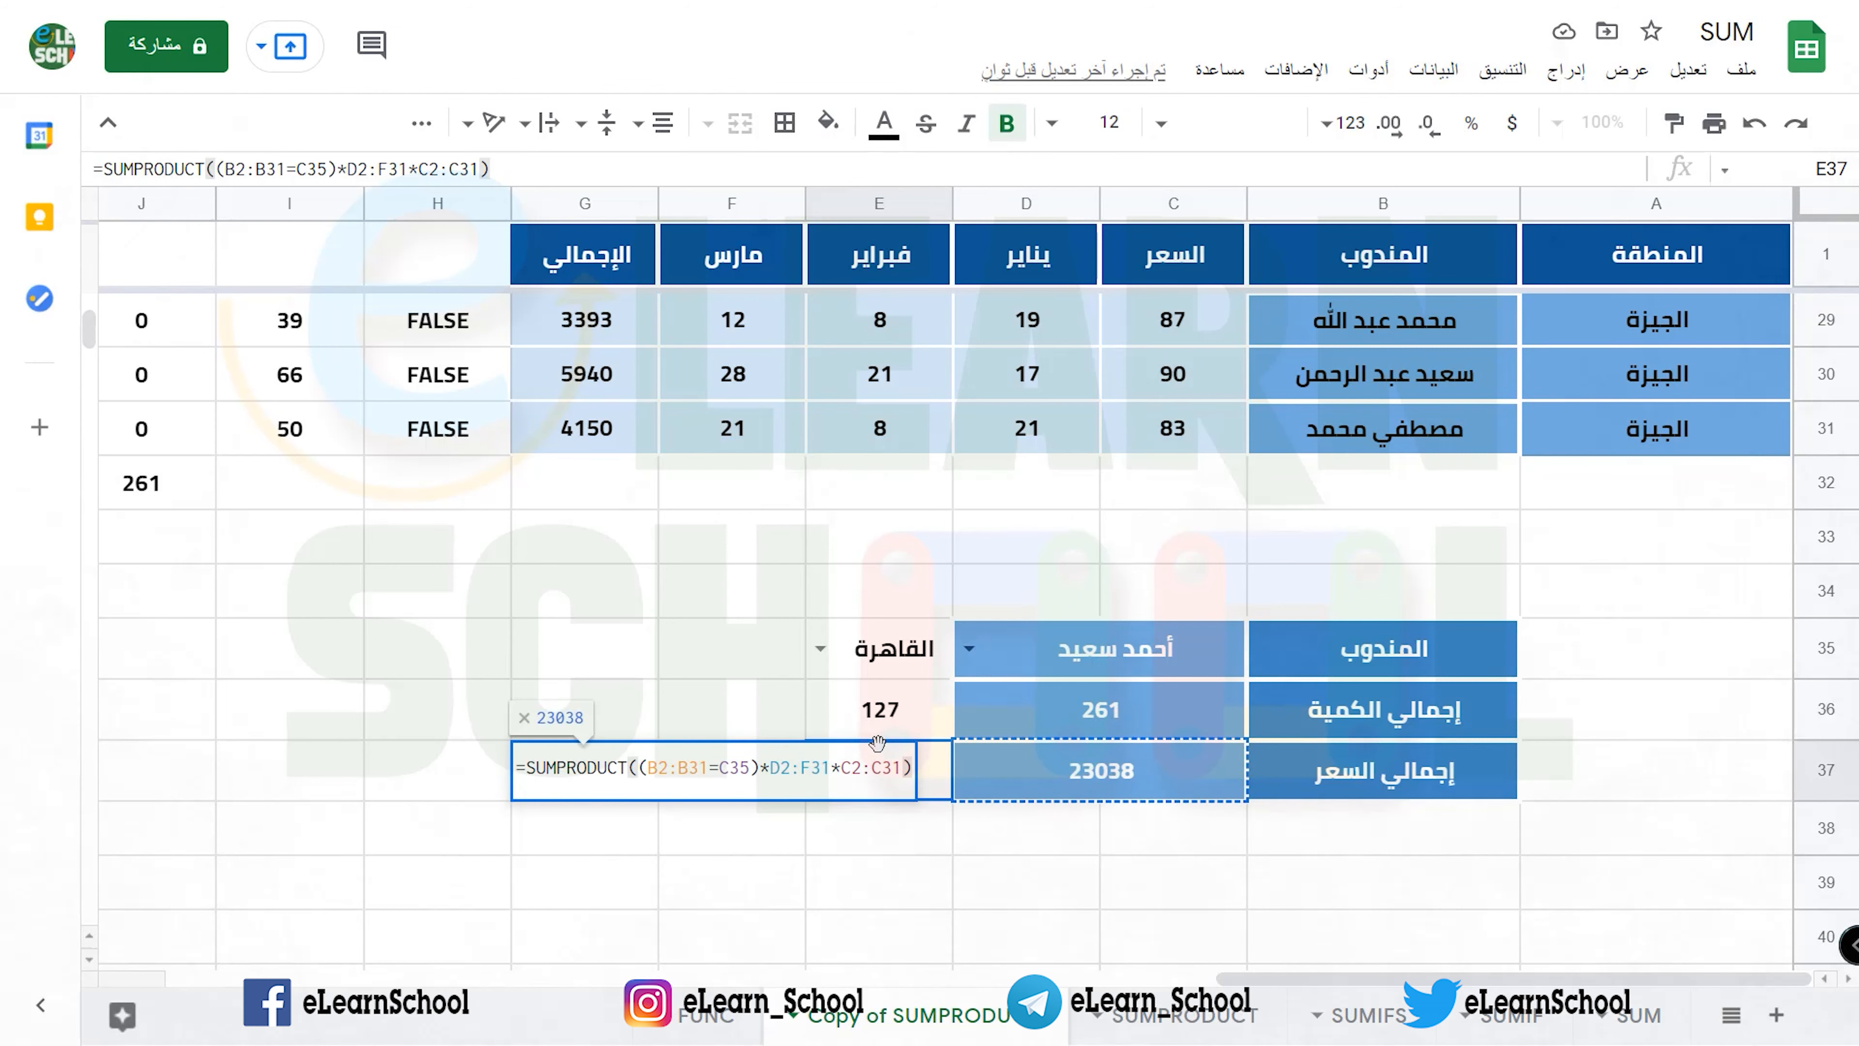
# - Extend the E37 price formula with the region condition *(A2:A31=E35) inside SUMPRODUCT
pyautogui.click(908, 766)
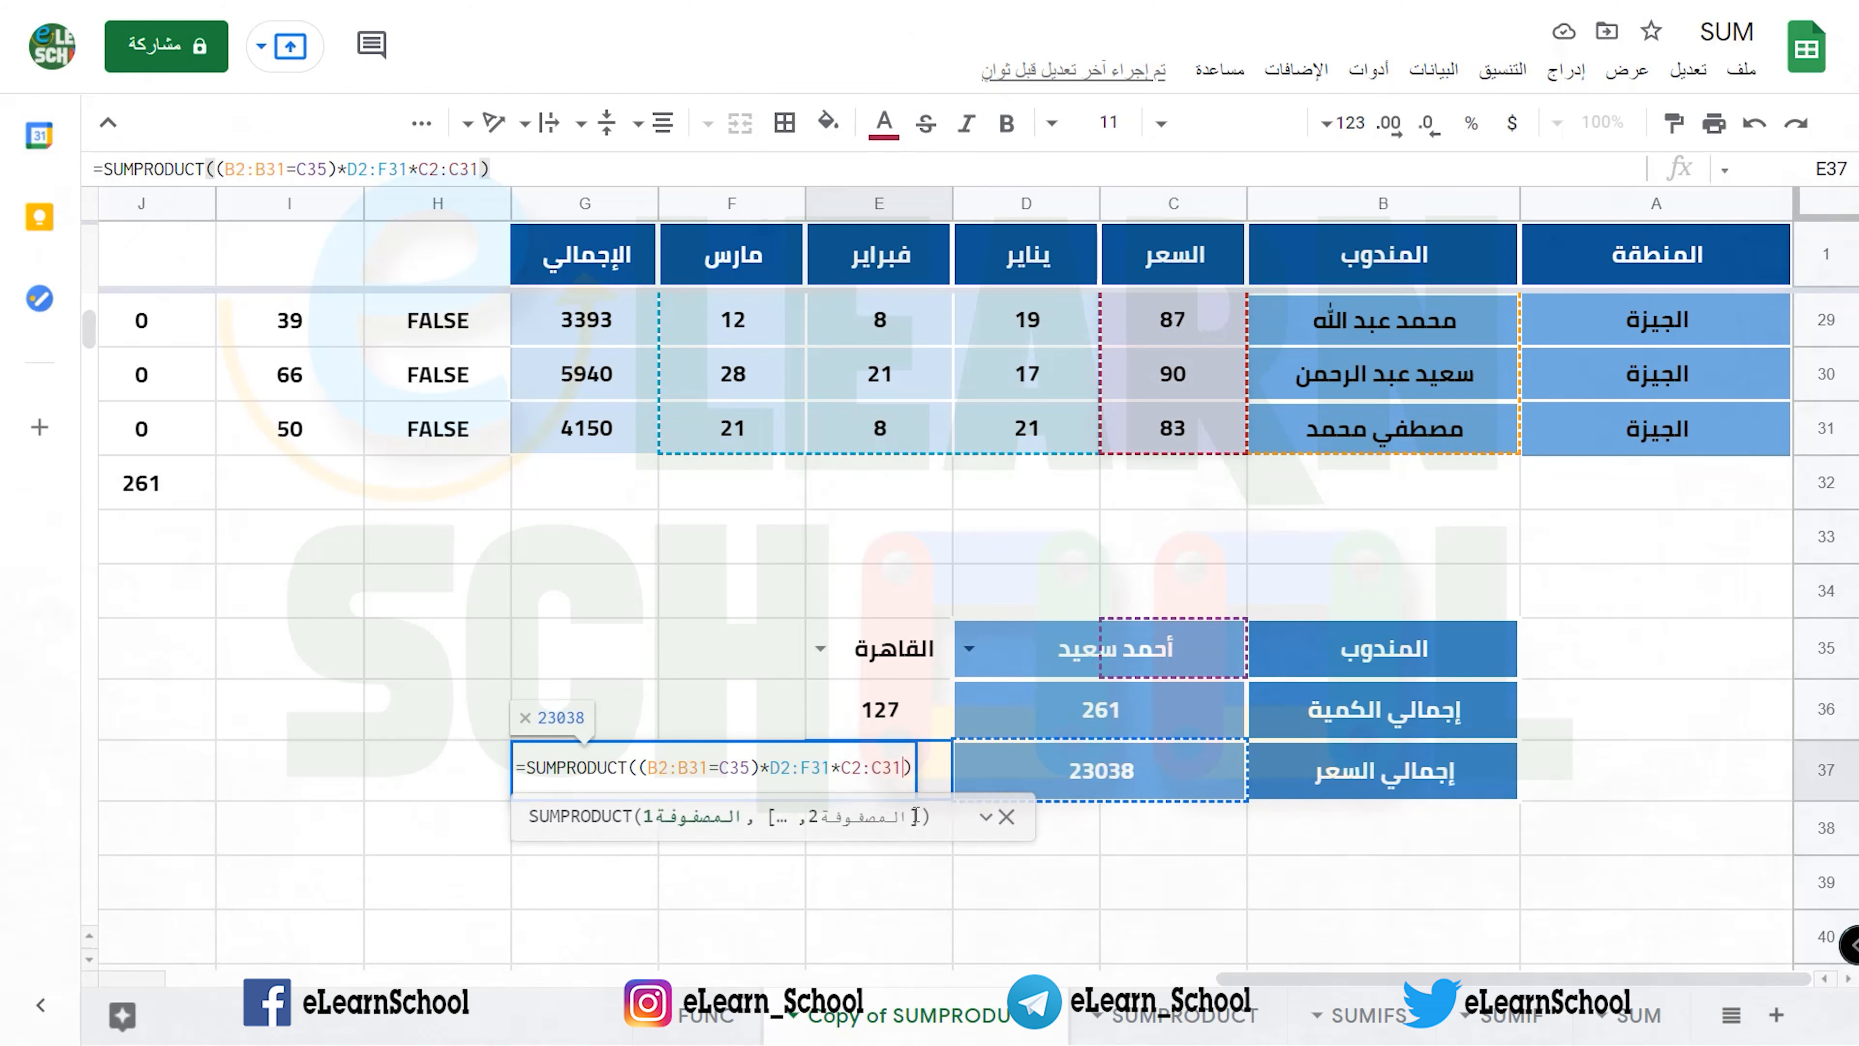
pyautogui.write('*')
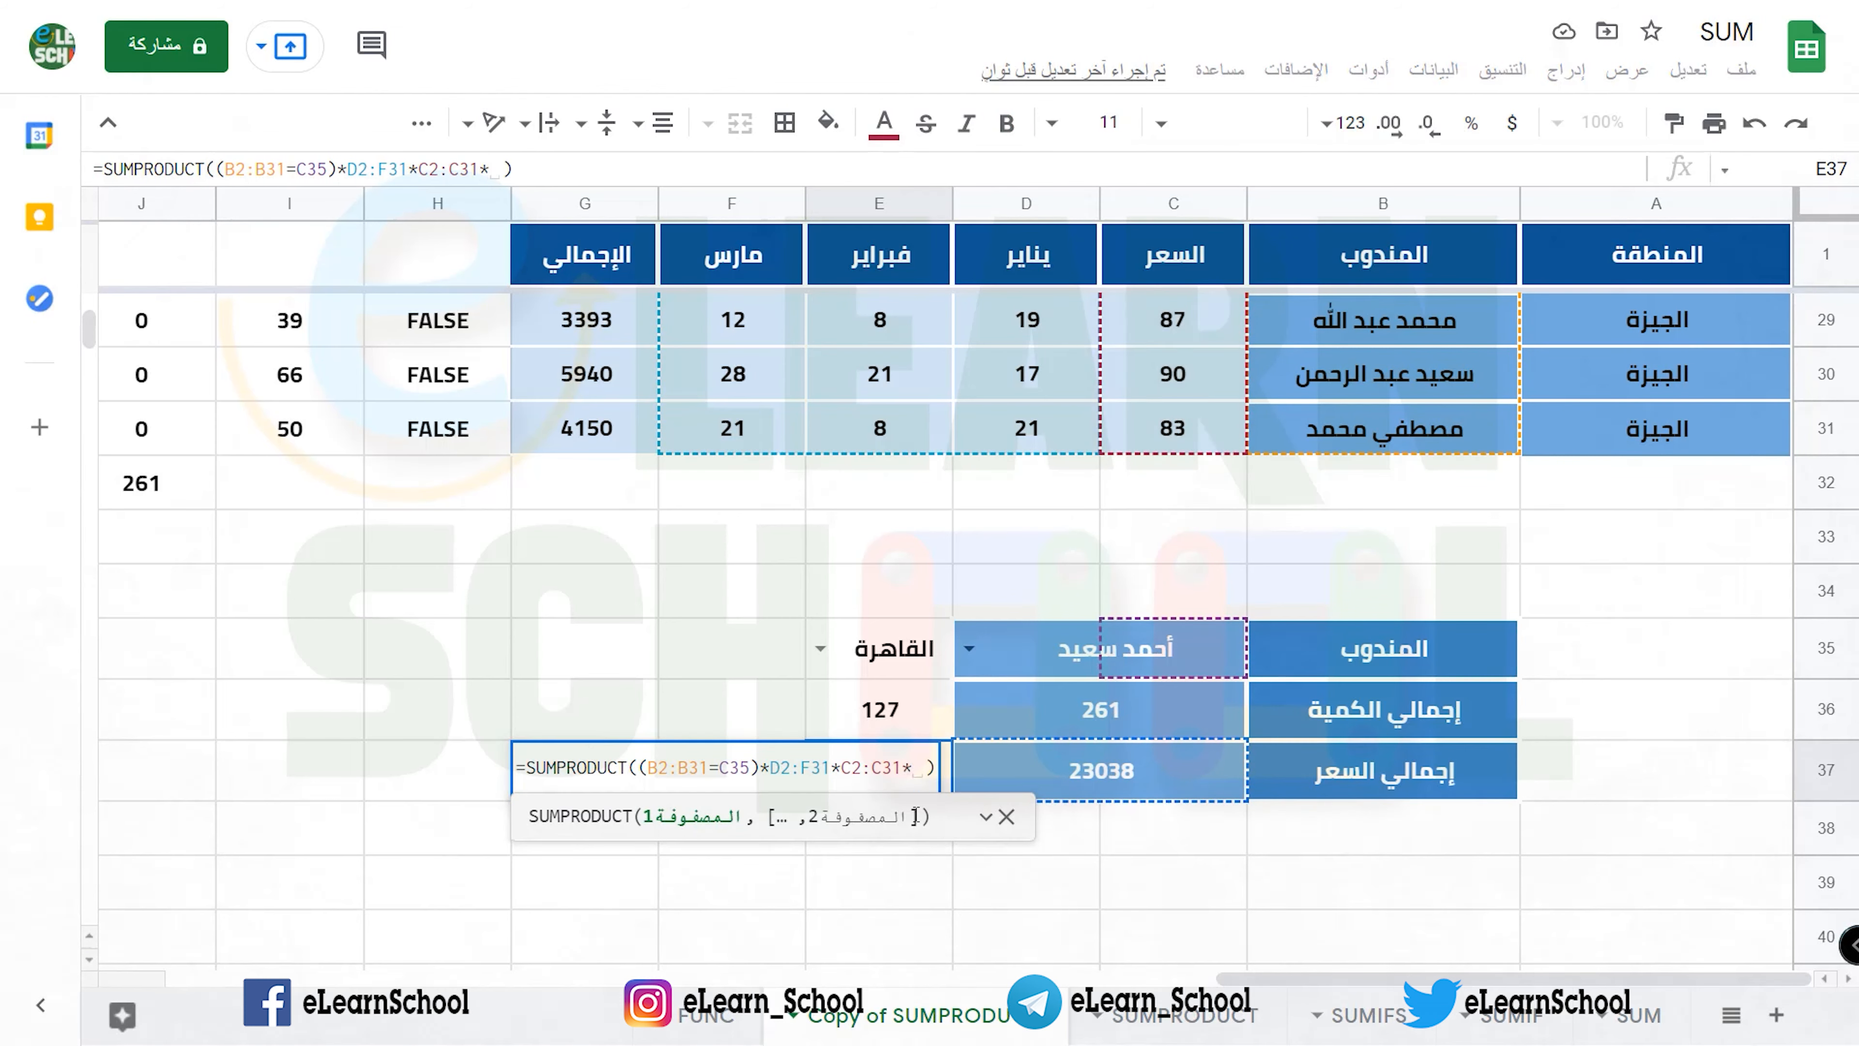
pyautogui.press('BackSpace')
pyautogui.write('(')
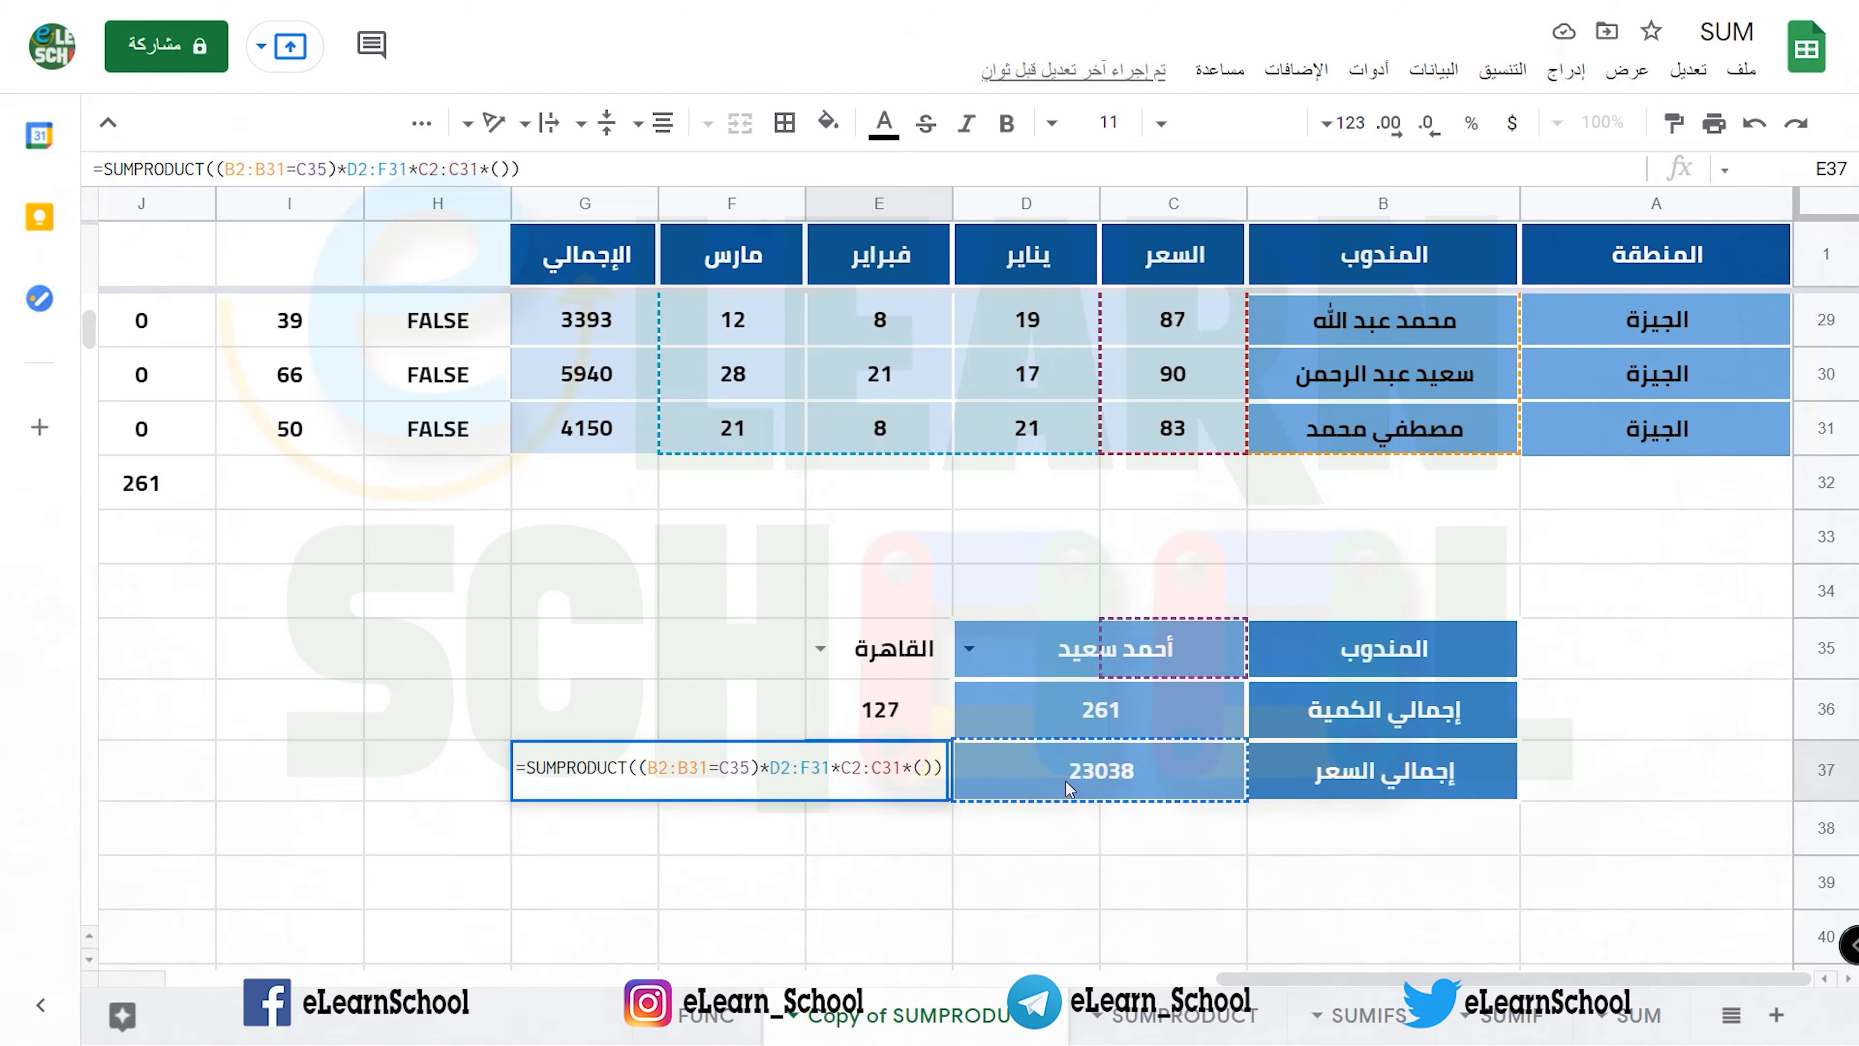
pyautogui.moveTo(1604, 440); pyautogui.dragTo(1601, 319)
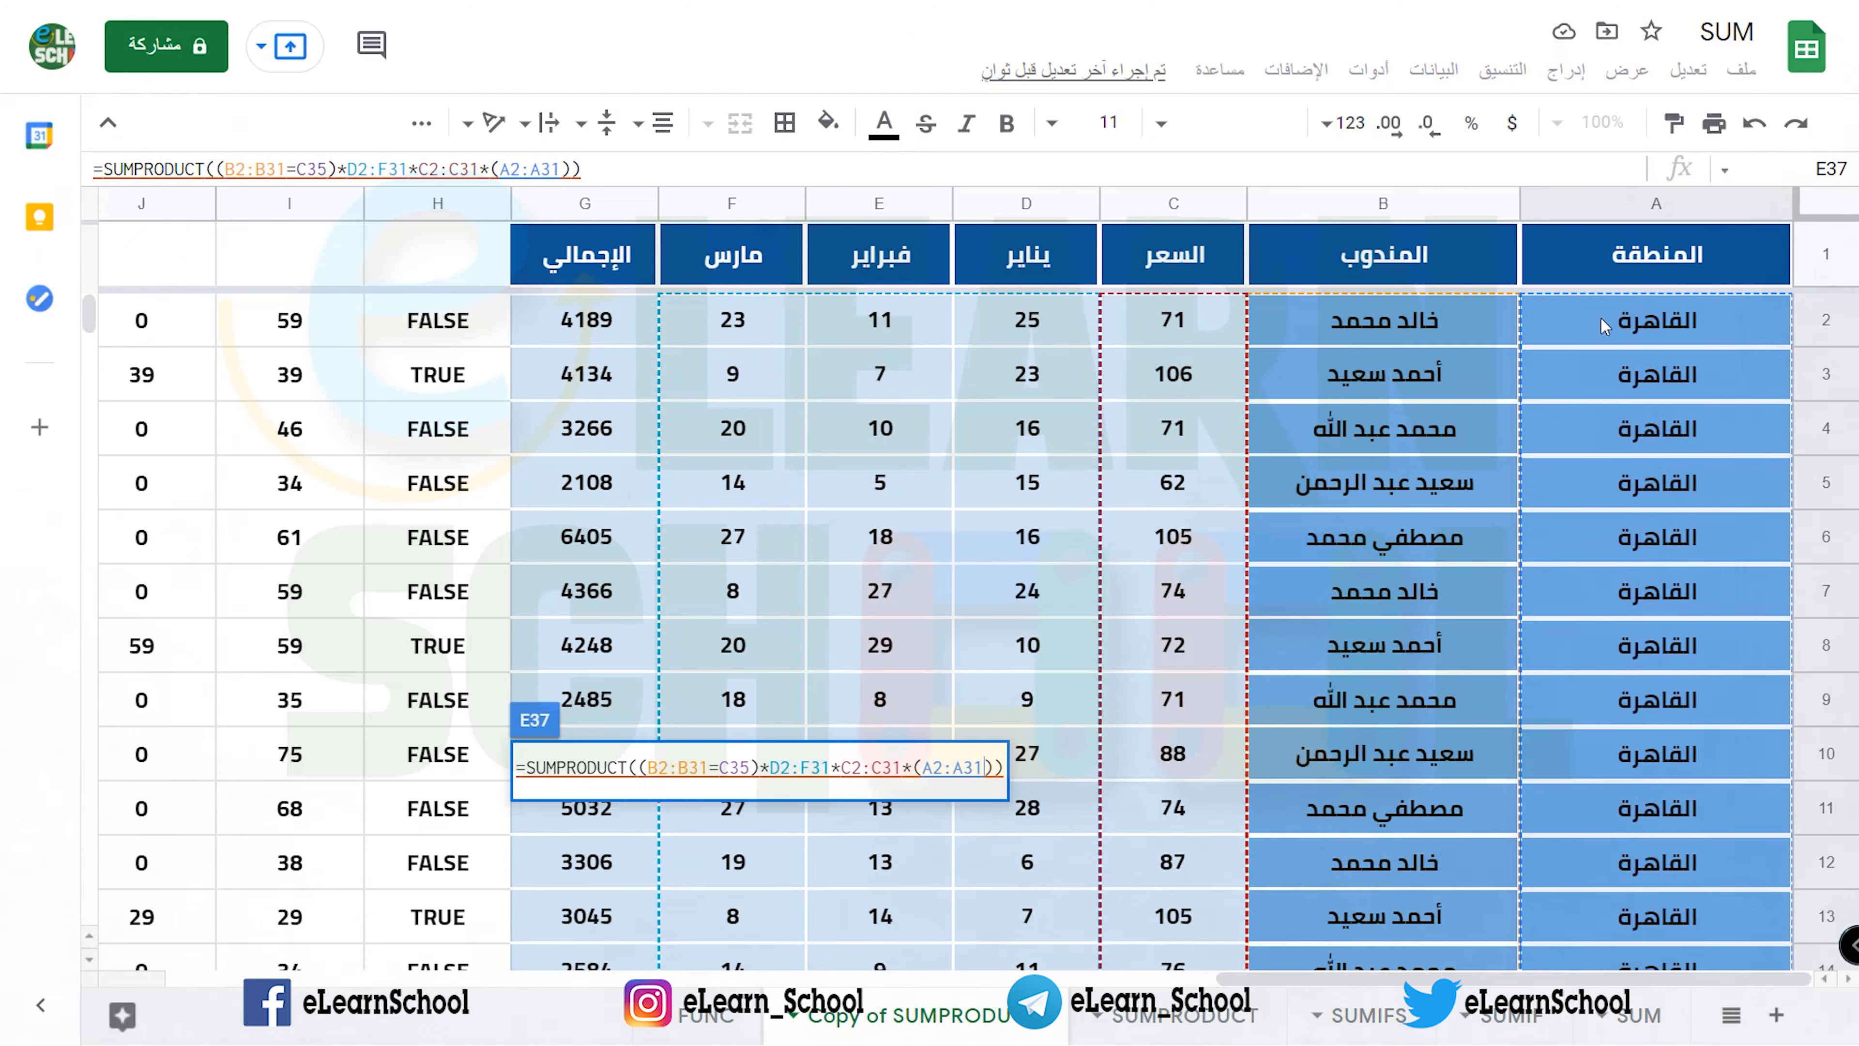
pyautogui.write('=')
pyautogui.scroll(-15, 1484, 444)
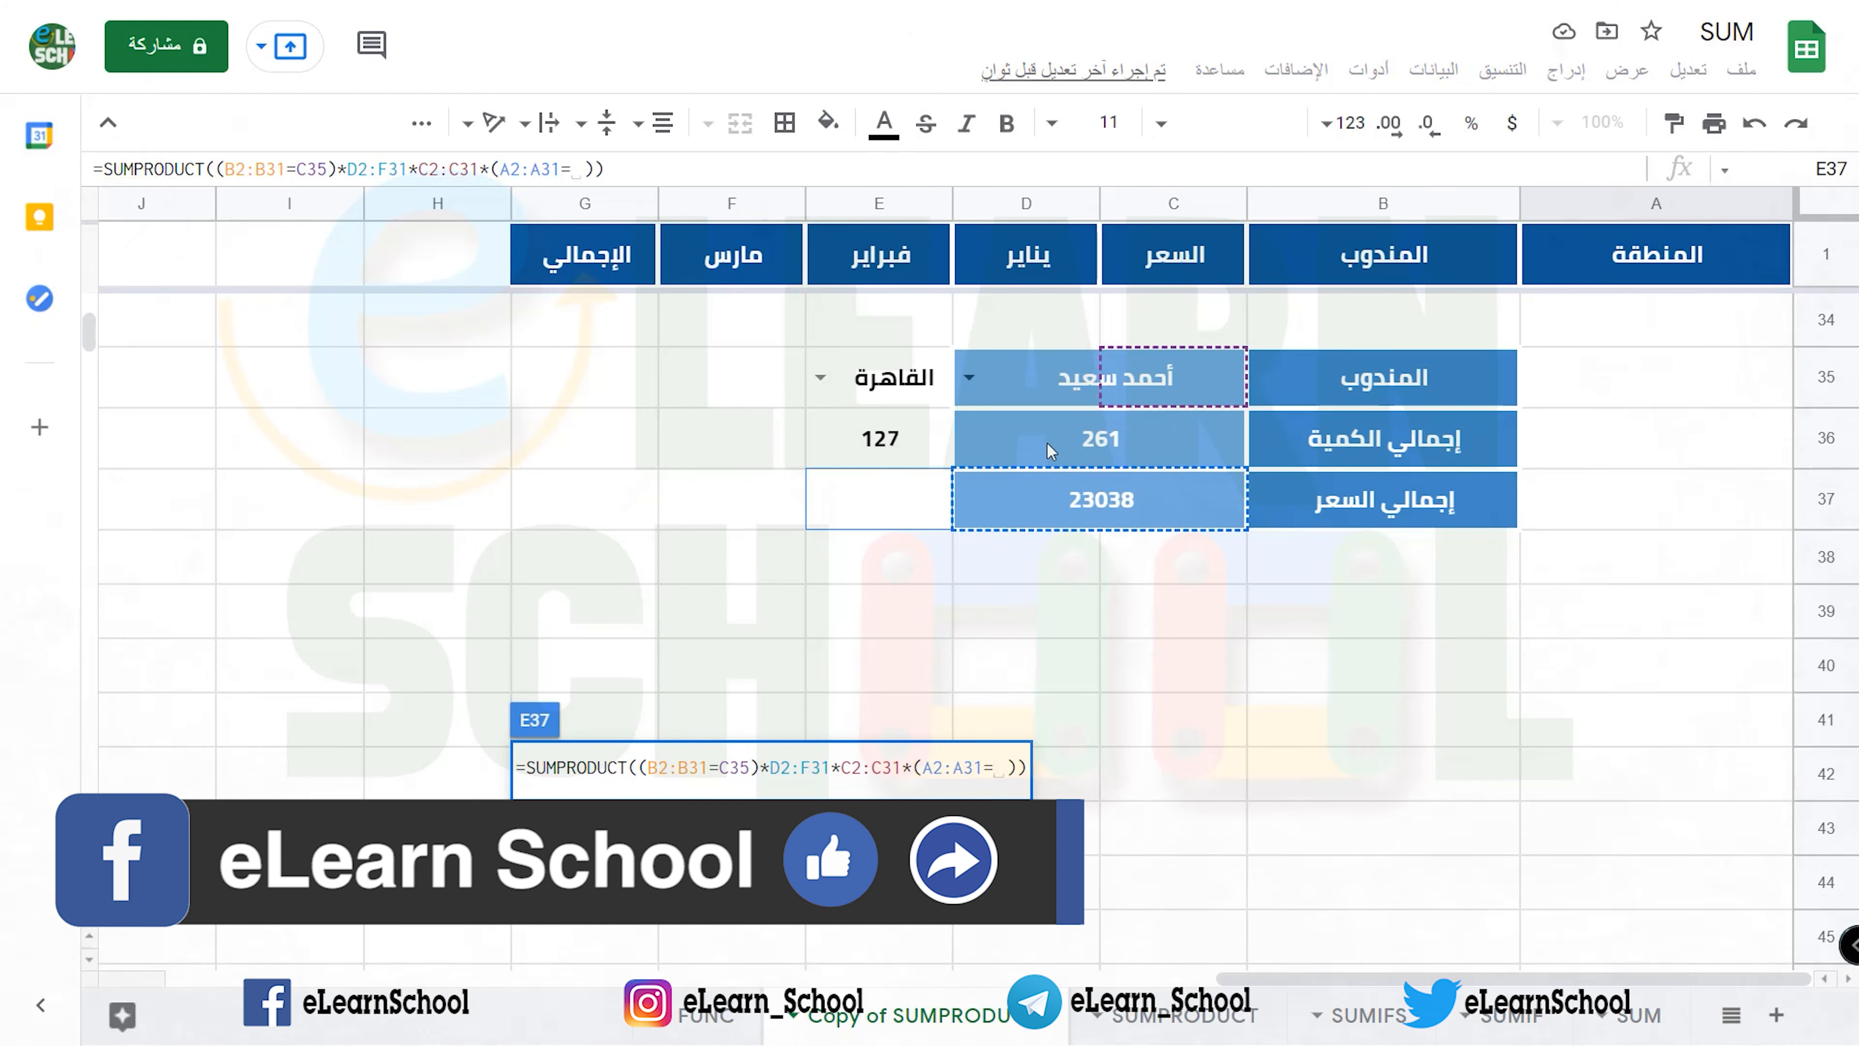
pyautogui.click(933, 401)
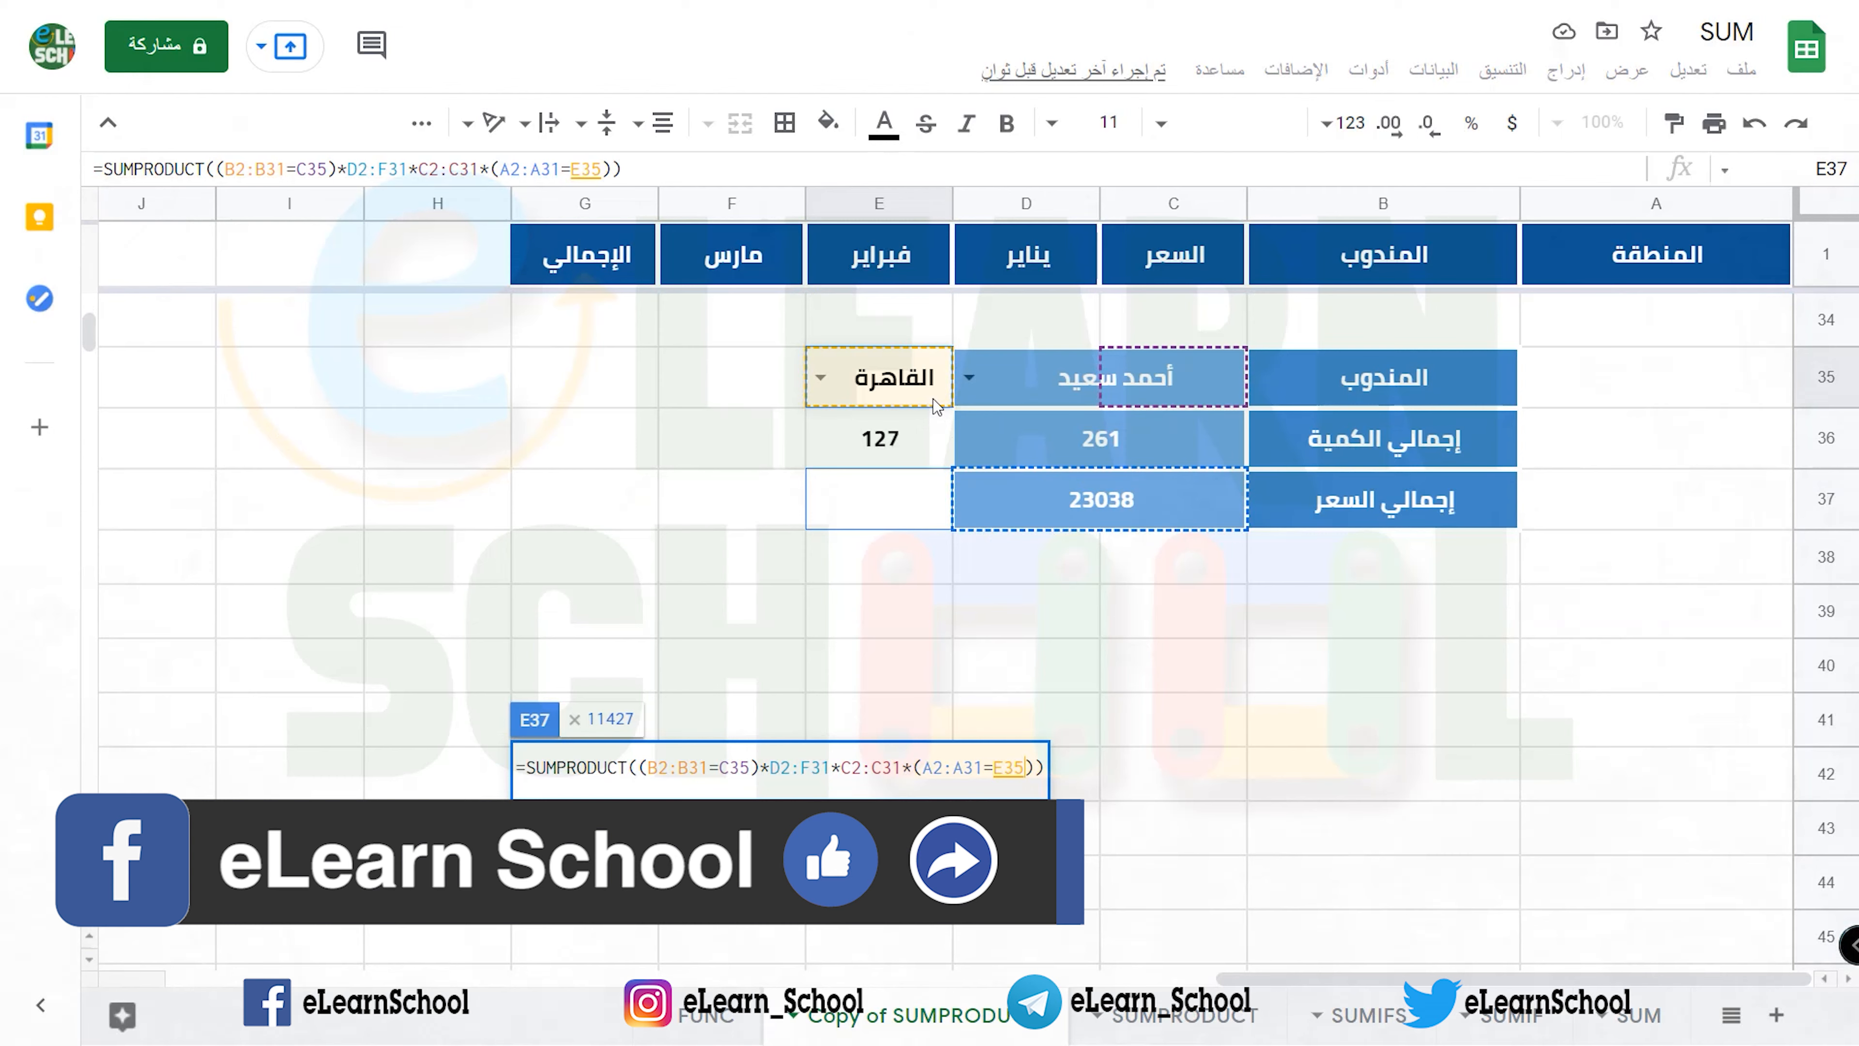
pyautogui.press('Return')
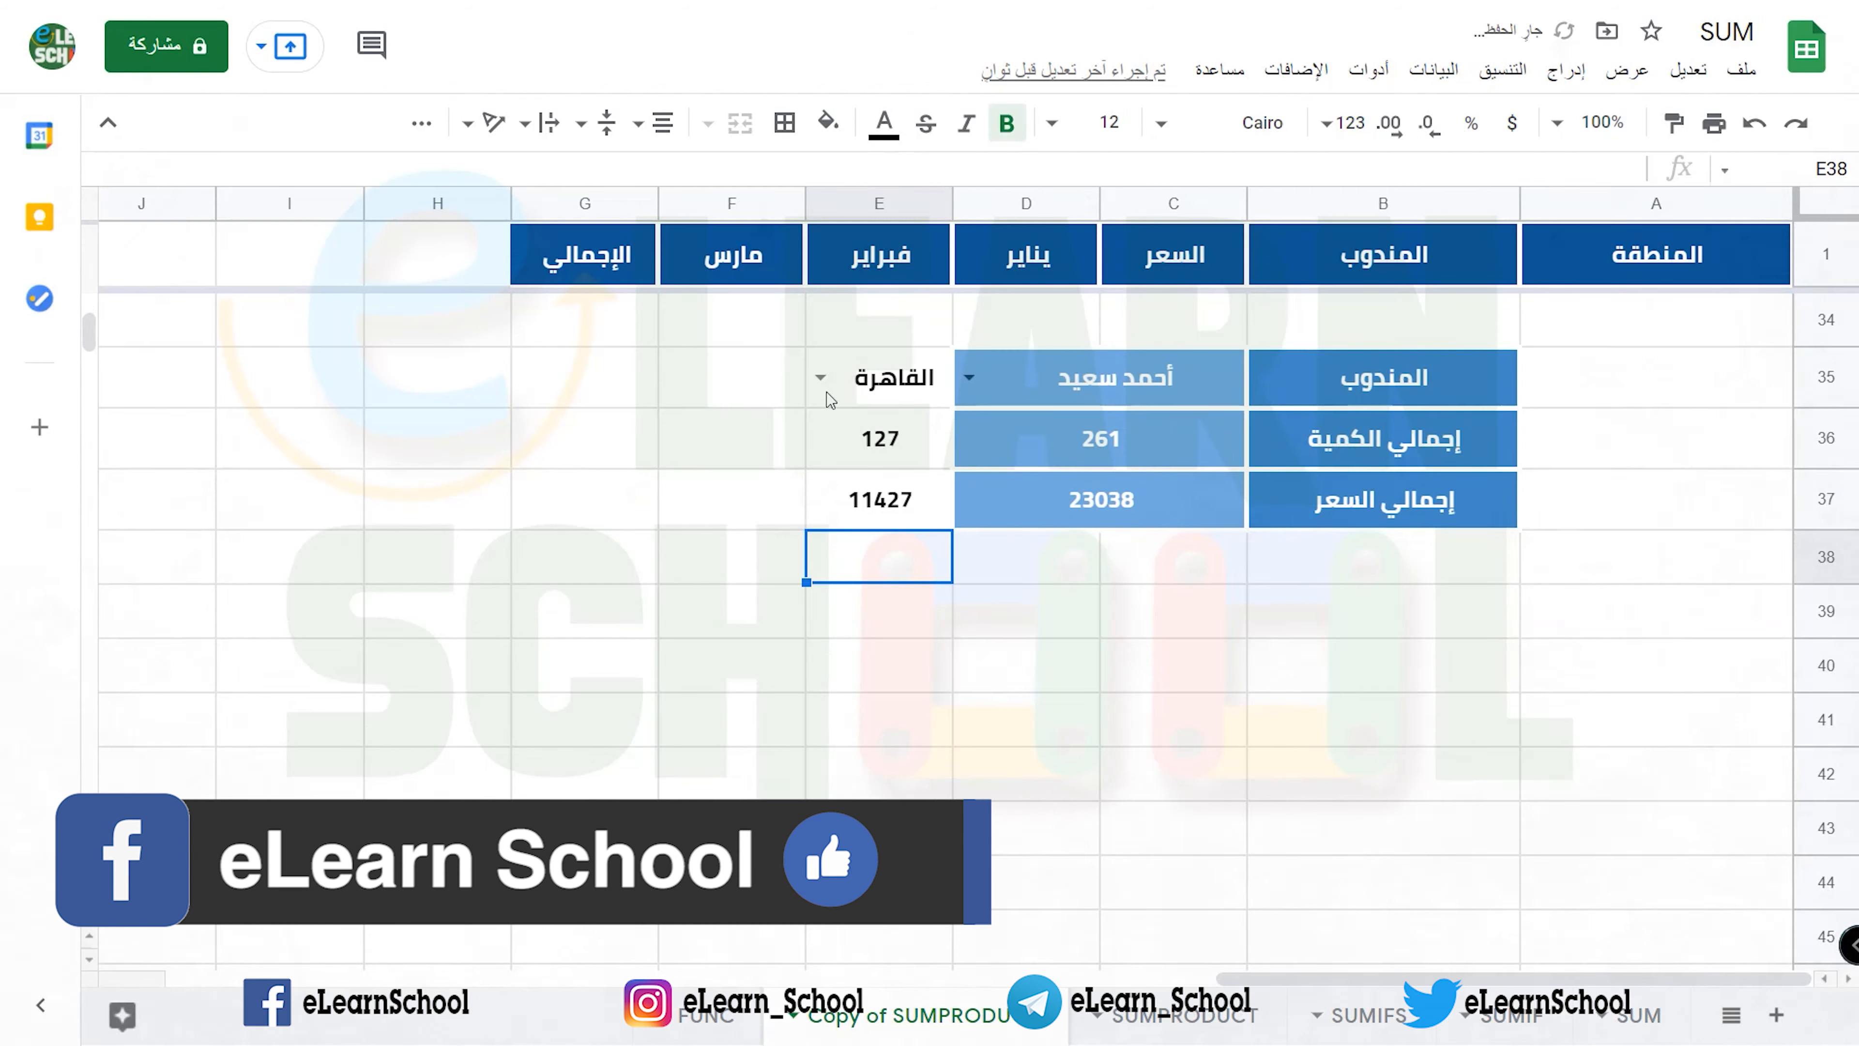
# - Set the region in E35 to الجيزة and the representative in C35 to the first name in its list
pyautogui.click(821, 378)
pyautogui.click(843, 460)
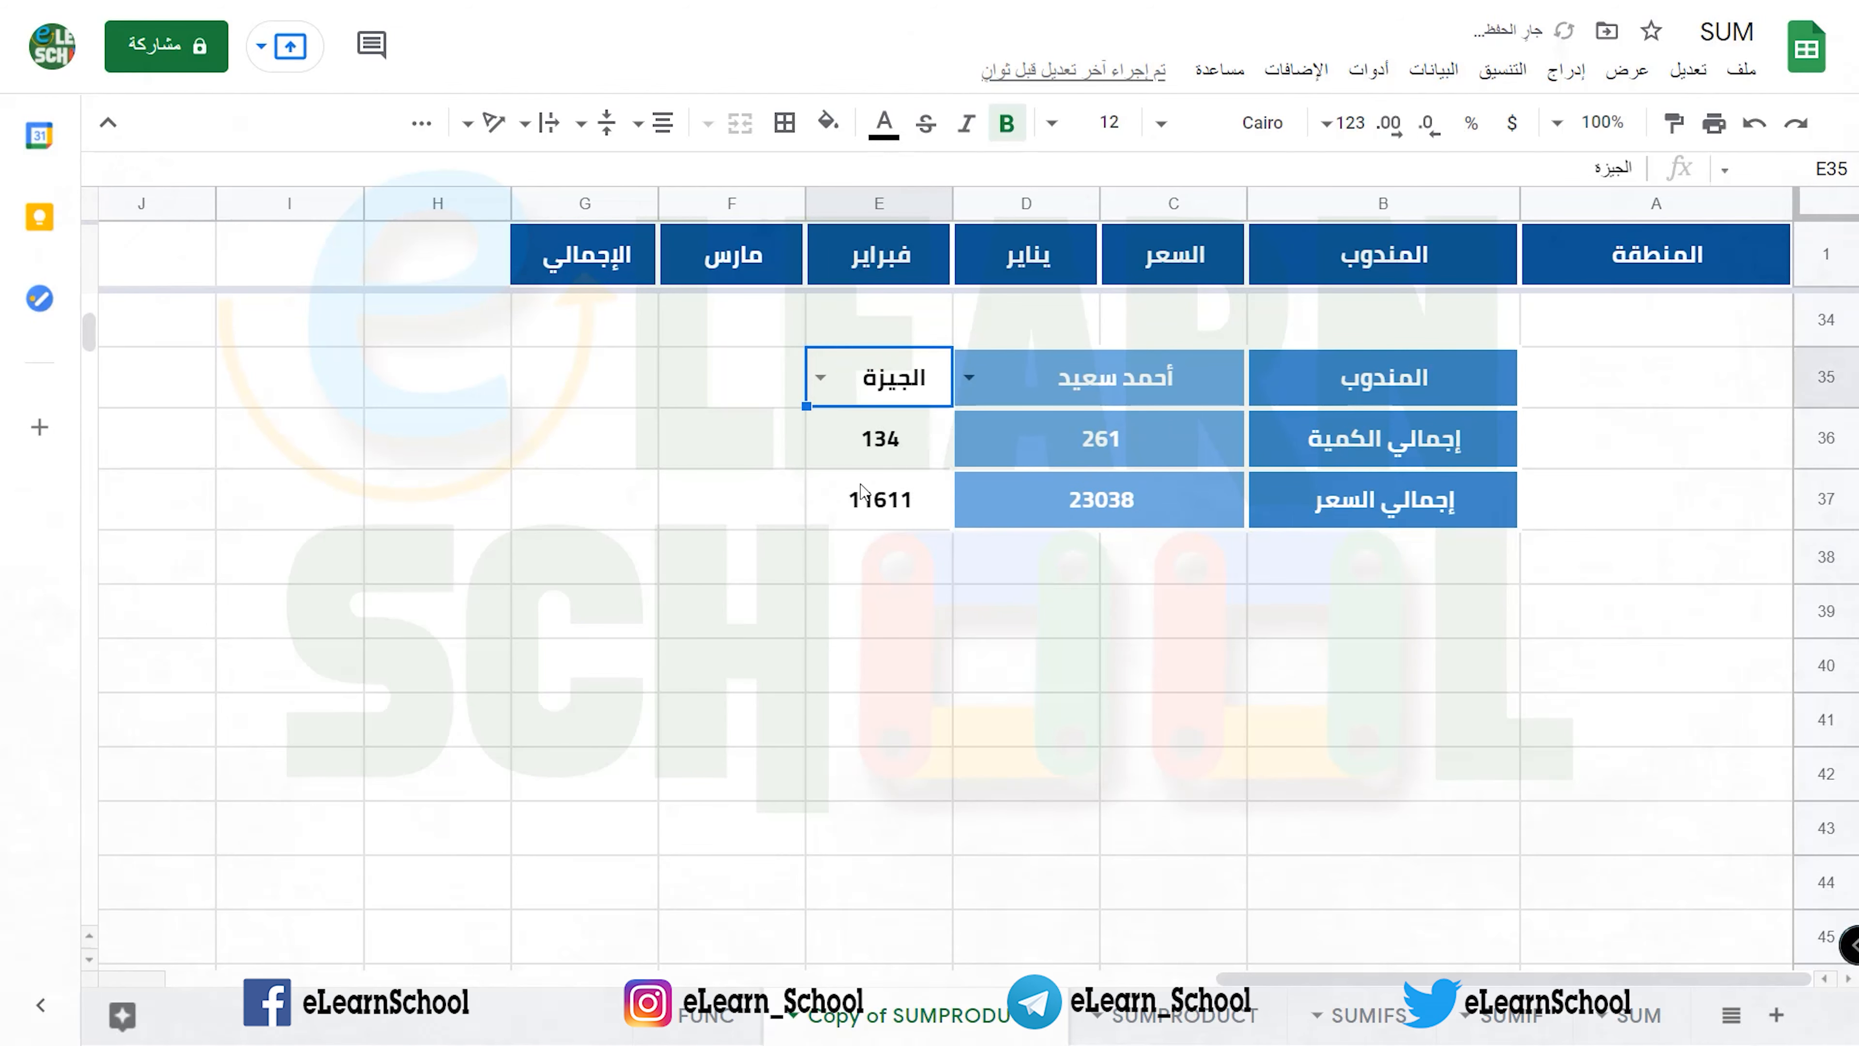
pyautogui.click(970, 378)
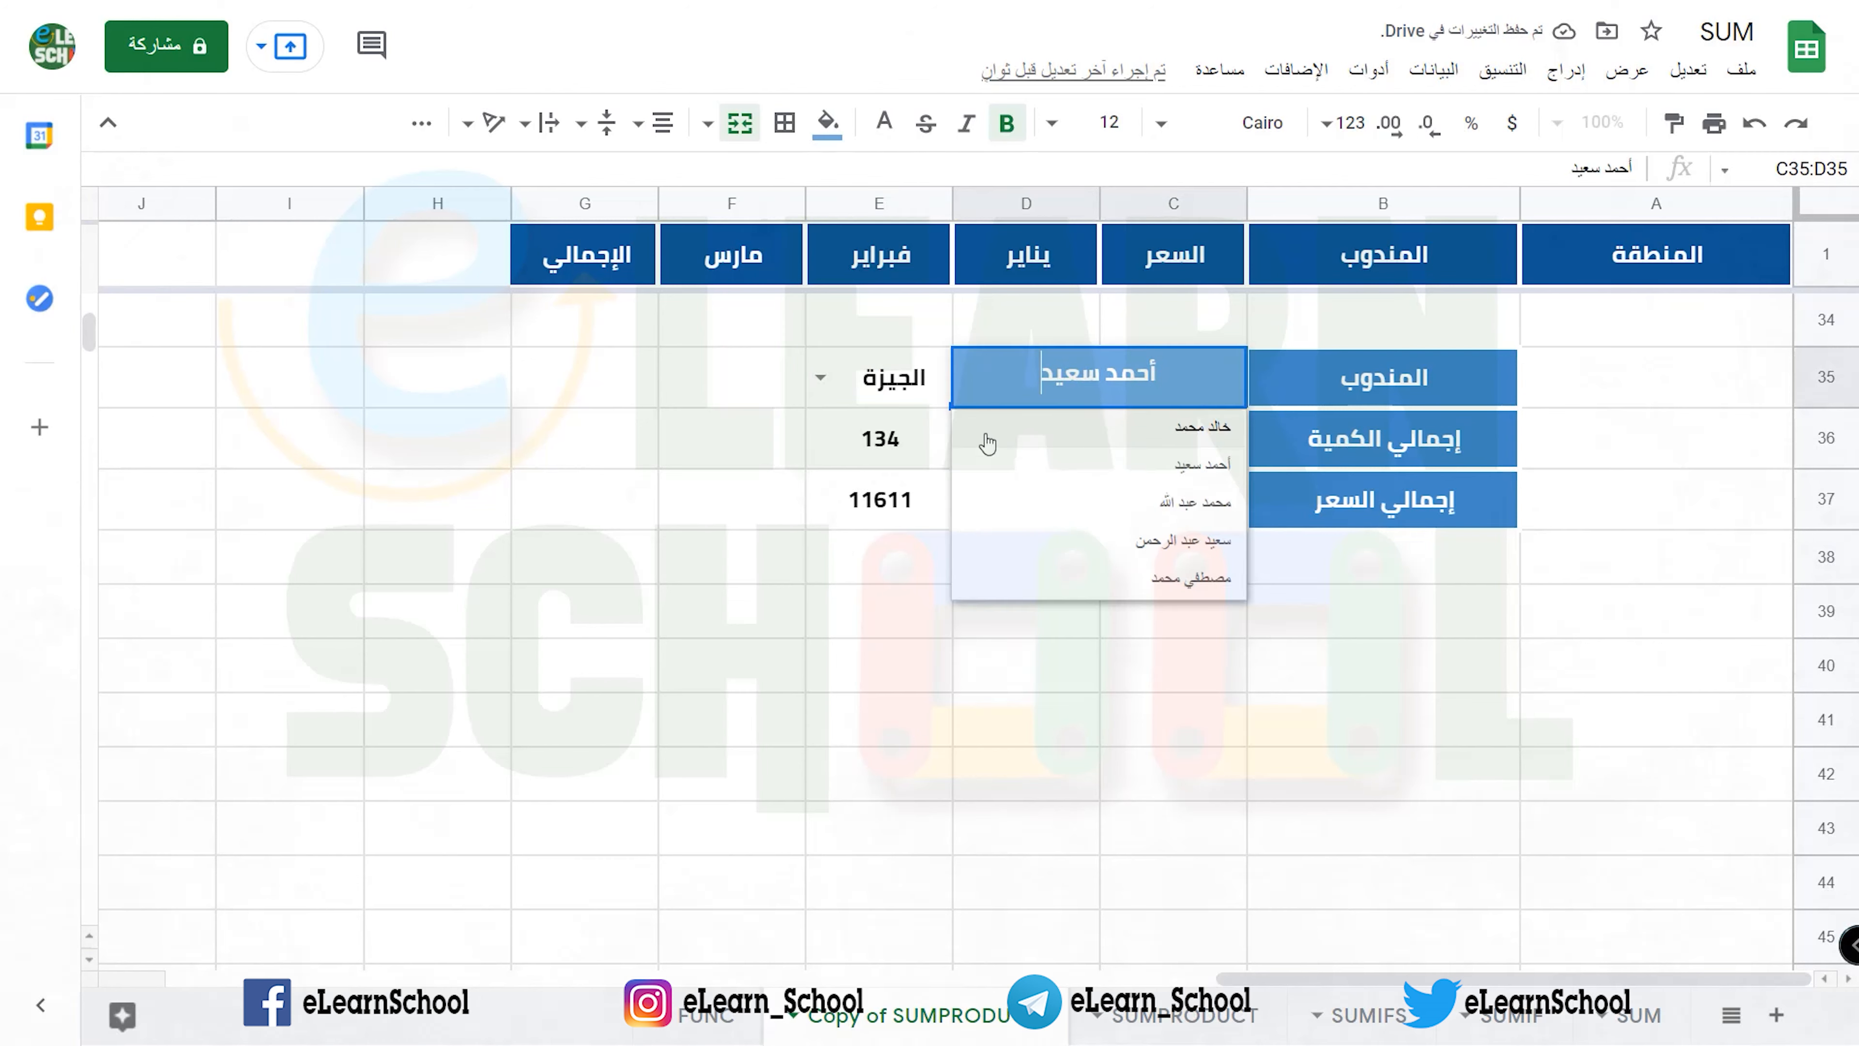
pyautogui.click(1006, 485)
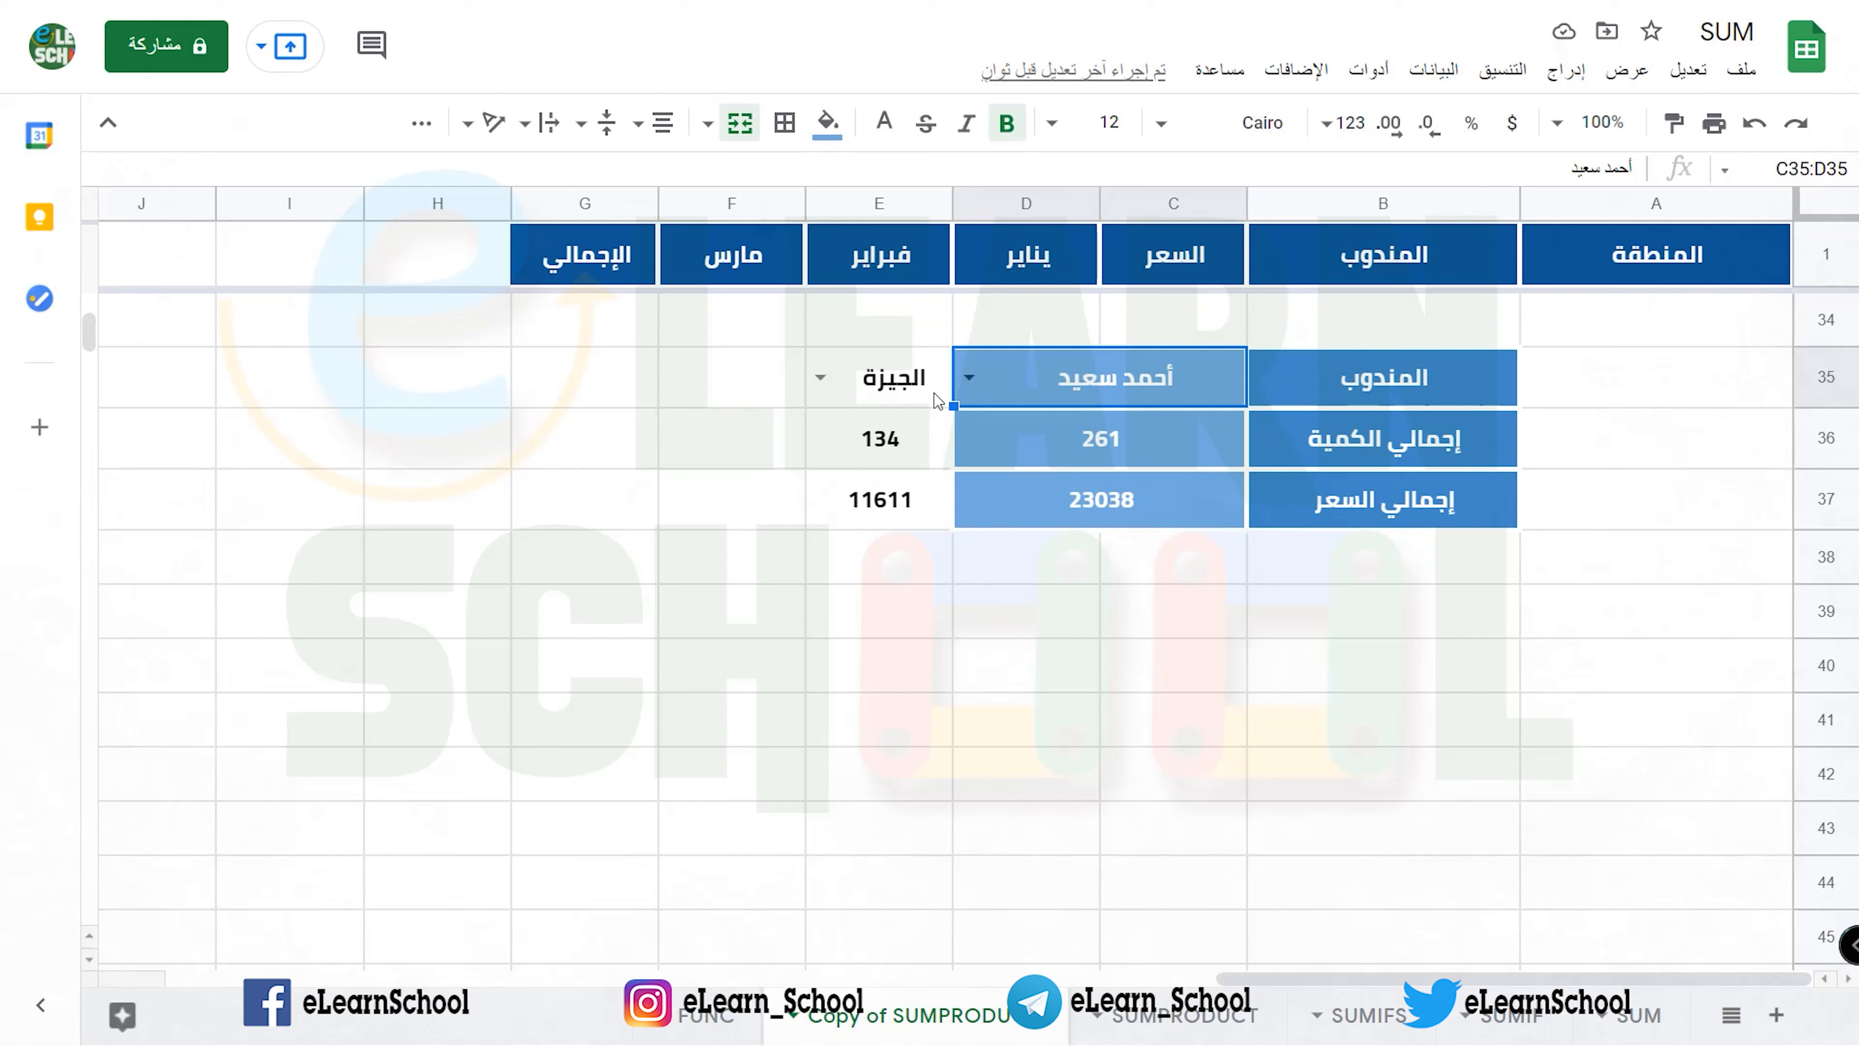
pyautogui.click(961, 378)
pyautogui.click(1049, 435)
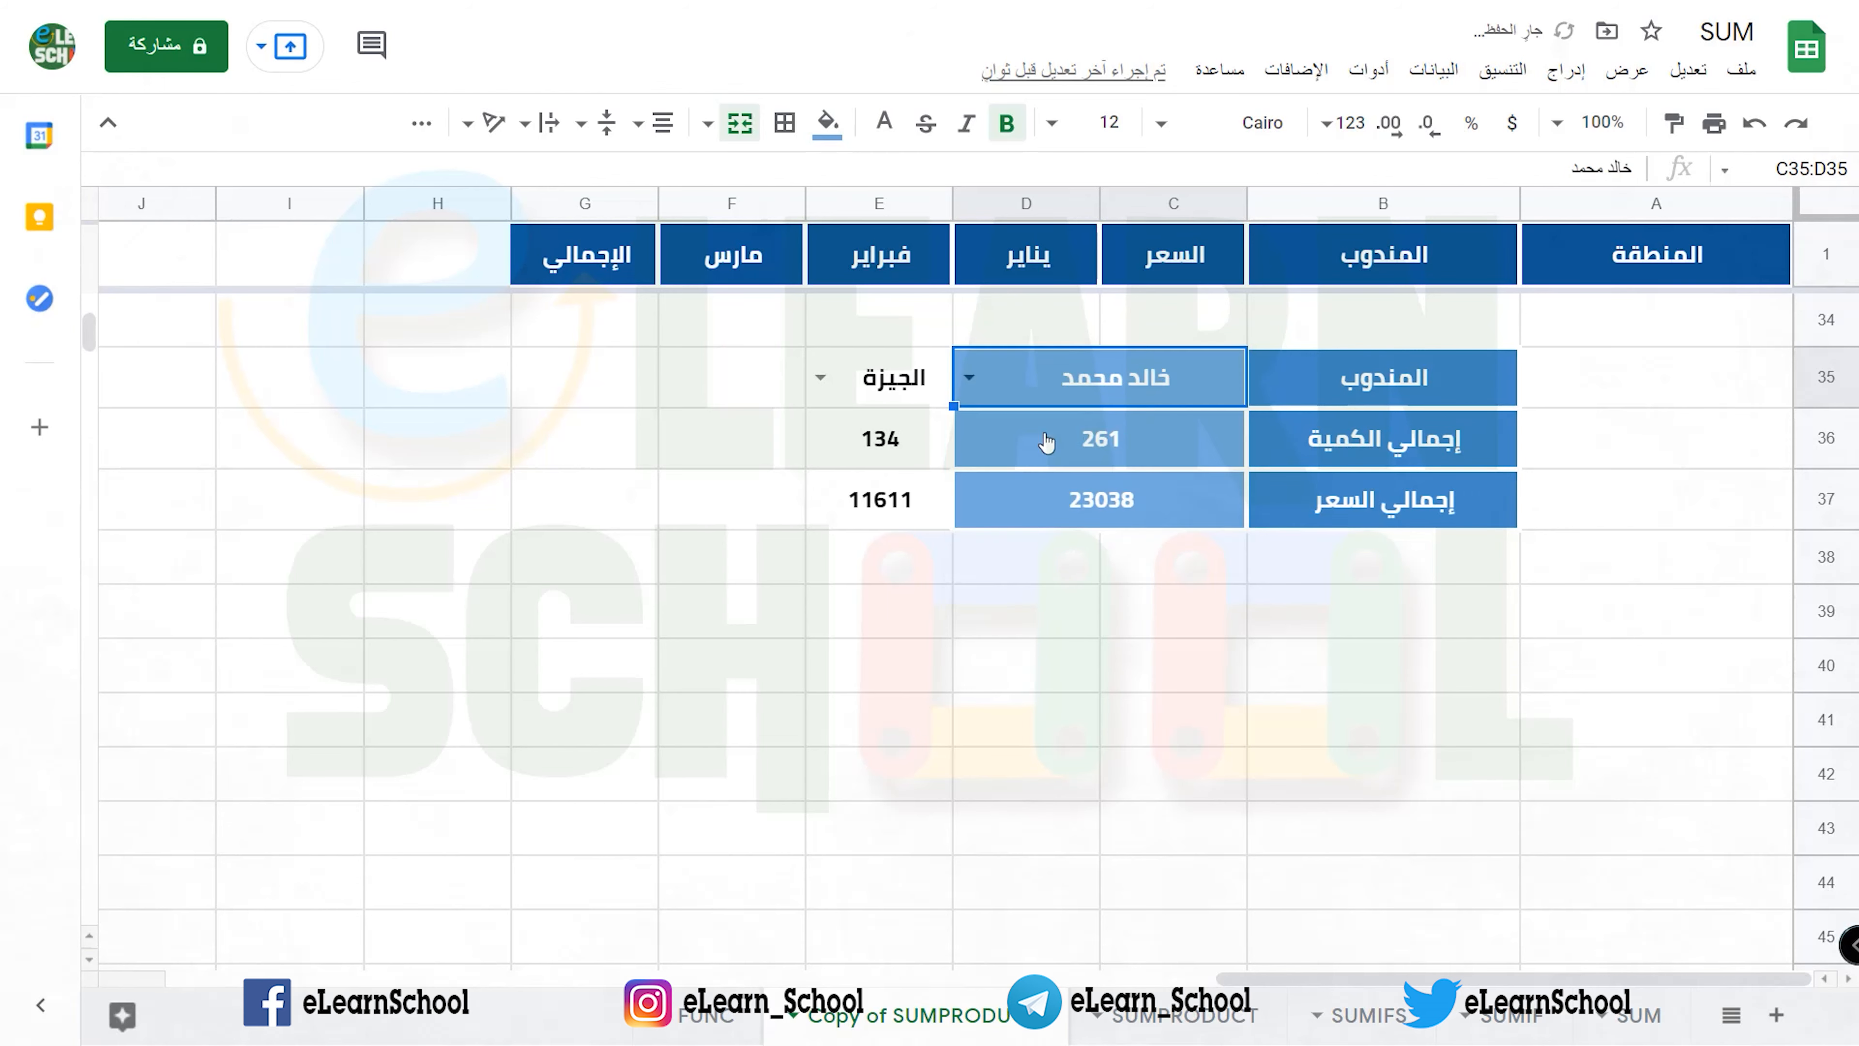